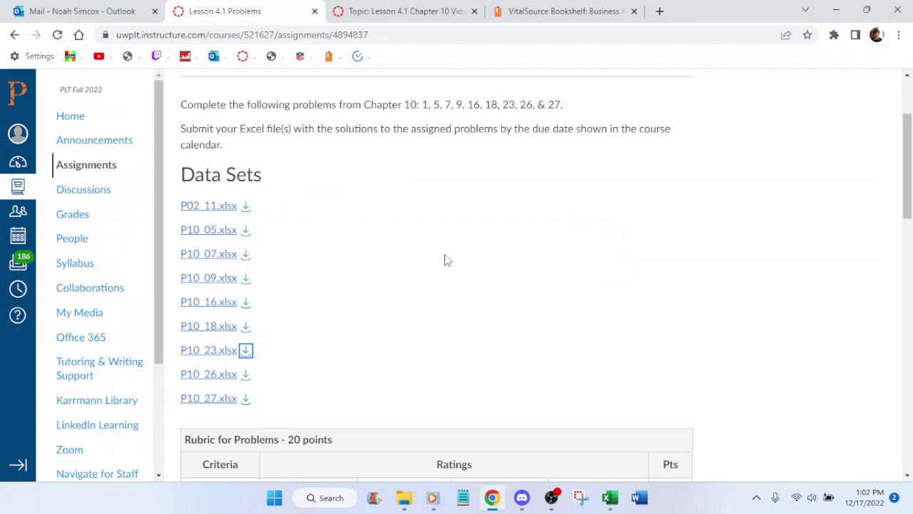
Step: Open the Lesson 4.2 Chapter 11 Videos announcement from the course's announcements list
left_click(420, 10)
left_click(538, 8)
left_click(421, 9)
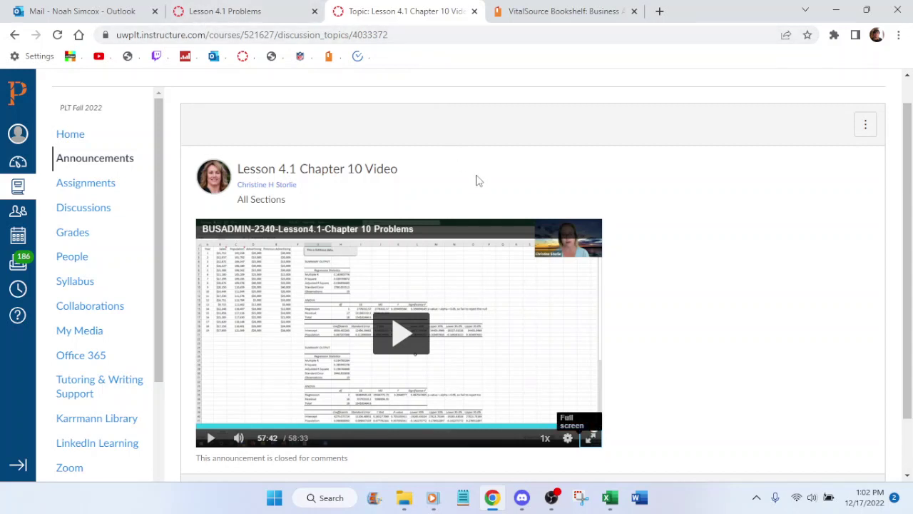
scroll(644, 267, "down", 1)
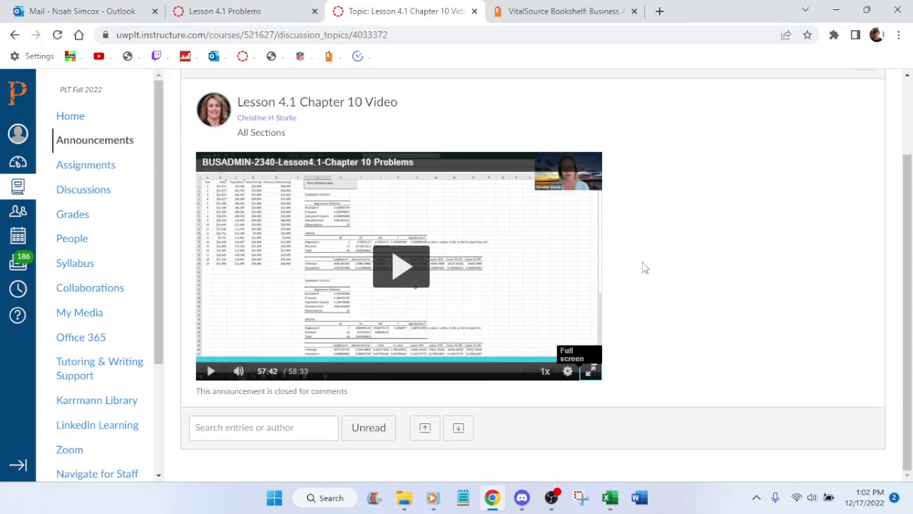
left_click(90, 145)
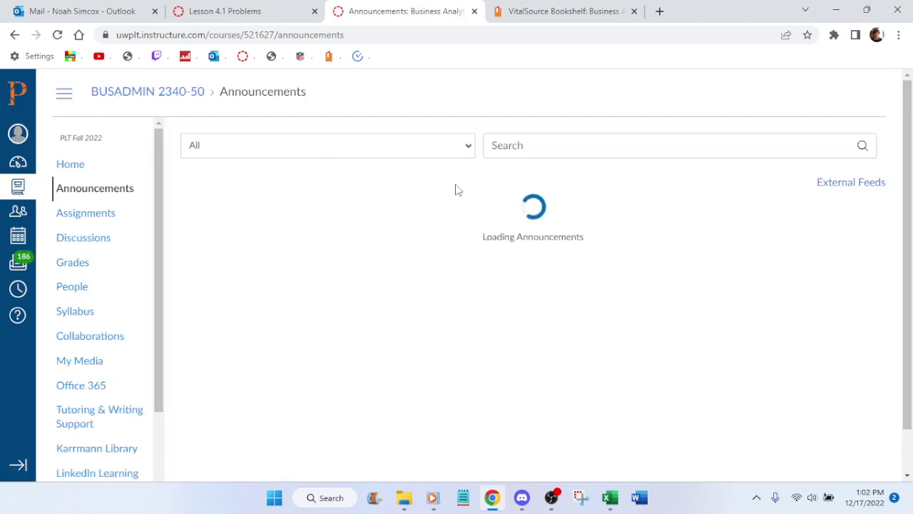
left_click(338, 233)
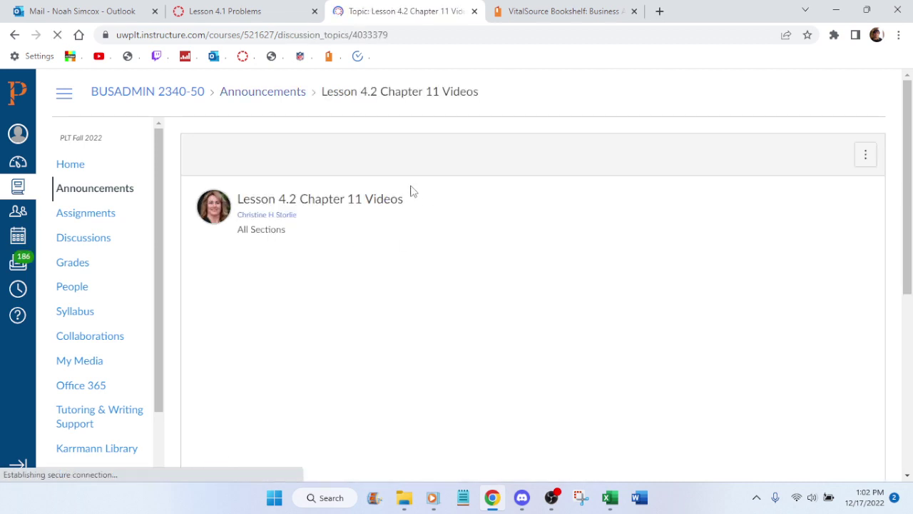
Step: Play the second Chapter 11 video in full screen with its quality set to 389 kbps
scroll(692, 253, "down", 5)
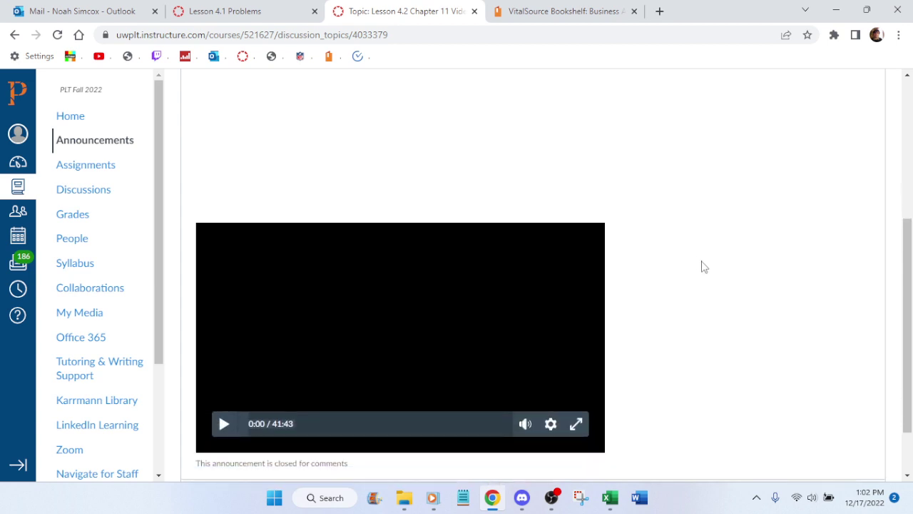
scroll(696, 266, "up", 3)
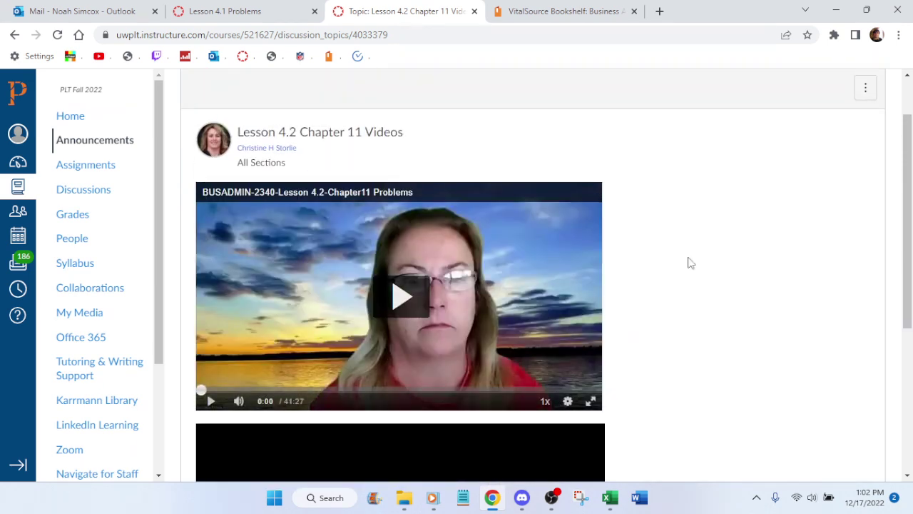
scroll(691, 263, "down", 3)
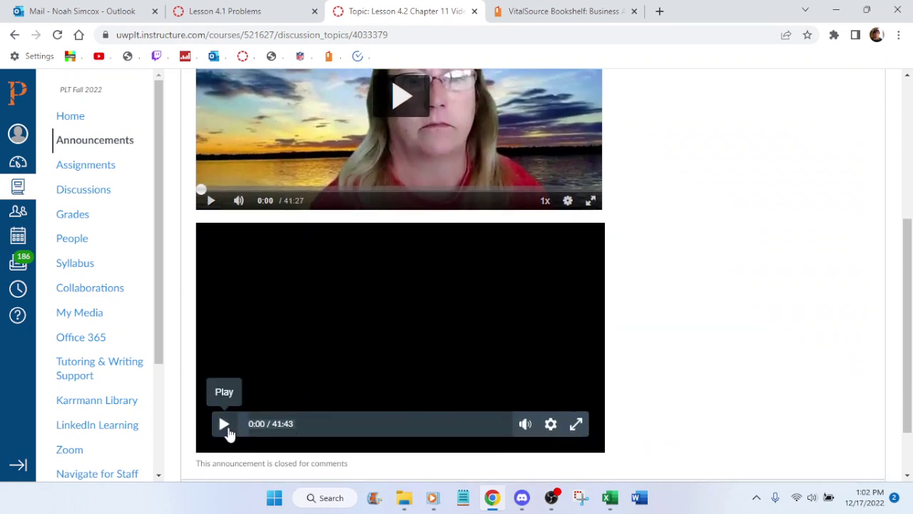
left_click(223, 424)
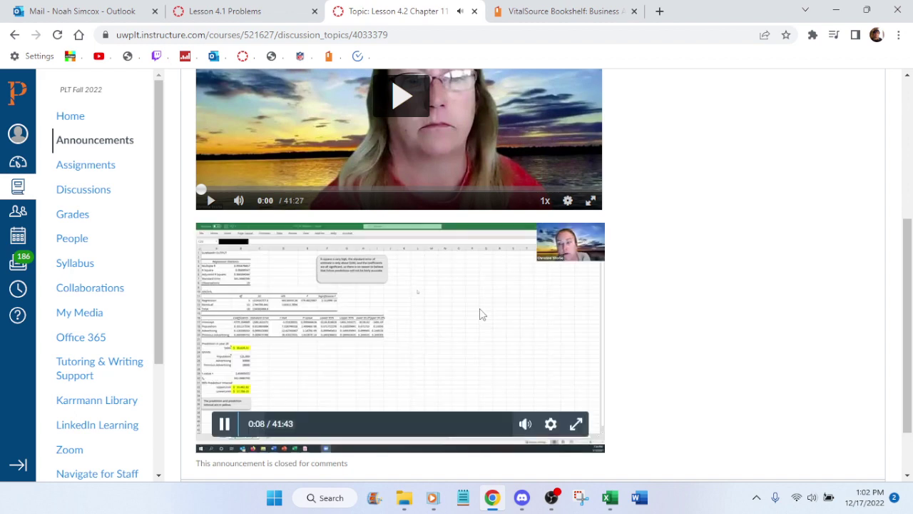
left_click(576, 423)
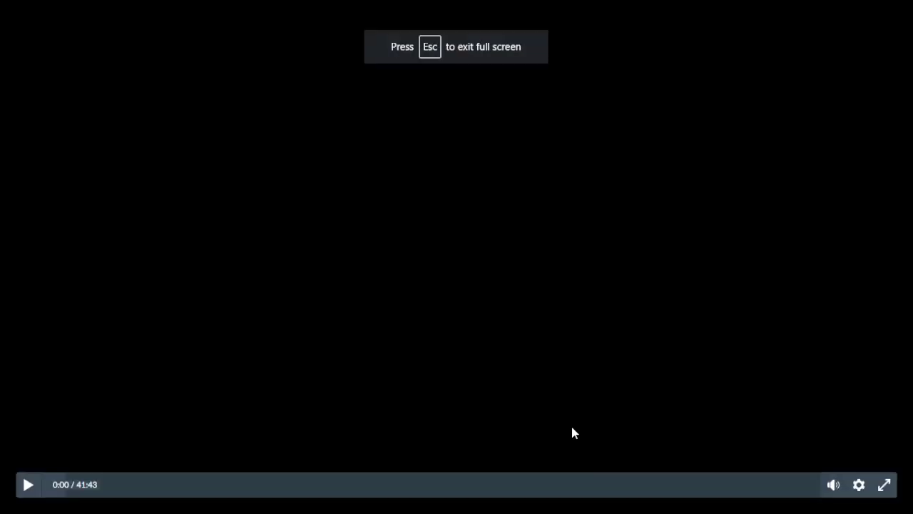
left_click(28, 487)
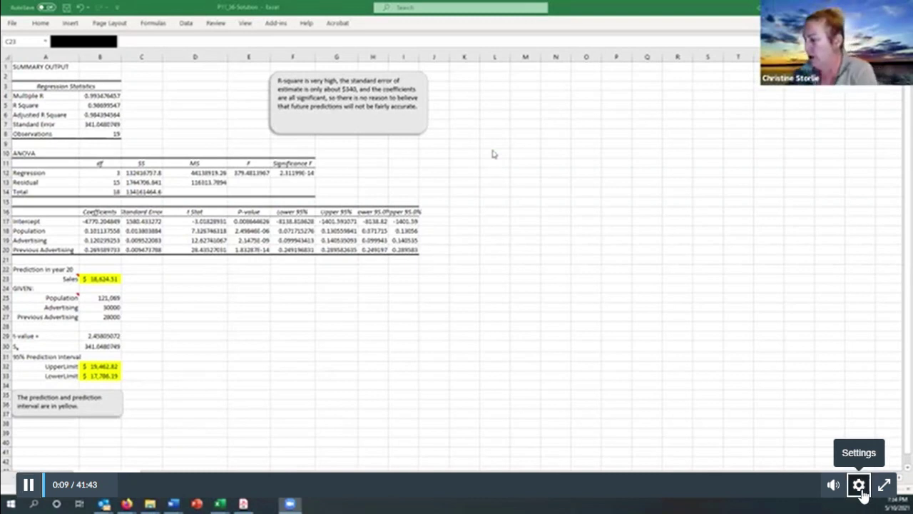
left_click(858, 484)
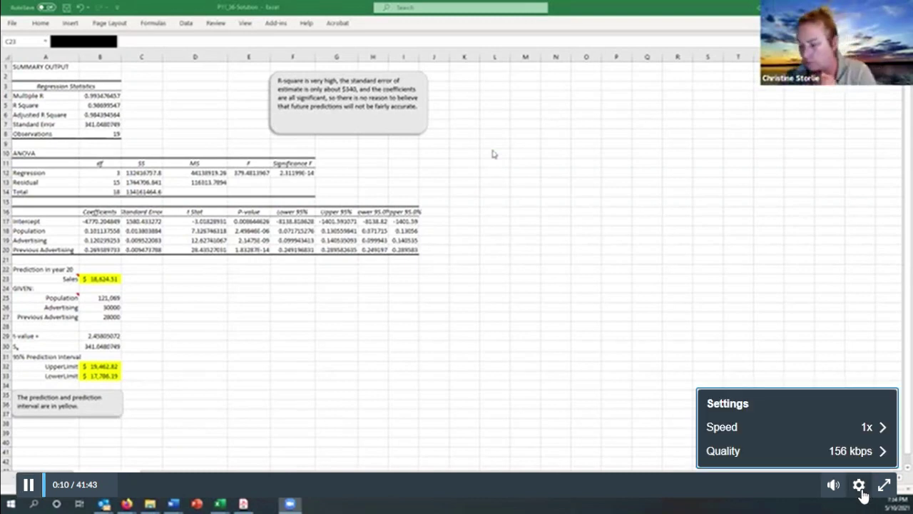
left_click(831, 450)
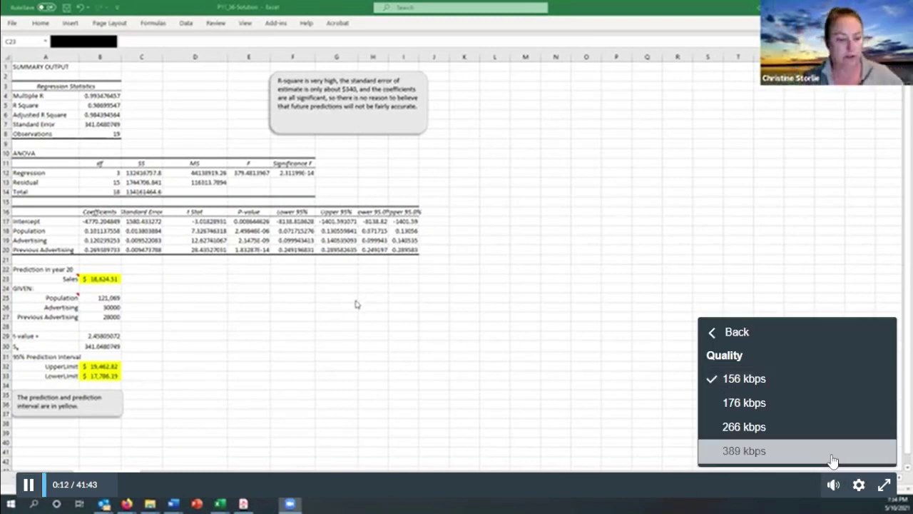
left_click(749, 451)
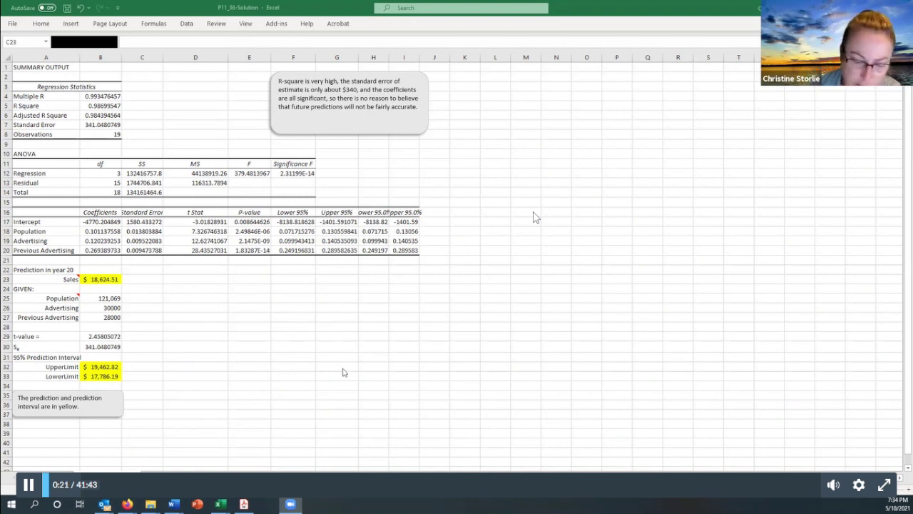
Step: Leave the second video, reload the announcement, and play the Lesson 4.2-Chapter11 Problems video in full screen
left_click(348, 370)
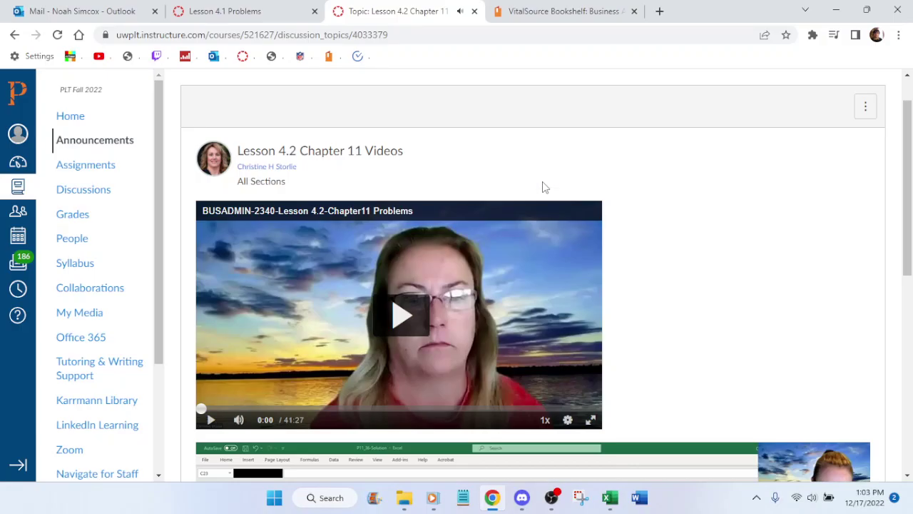
scroll(542, 187, "down", 2)
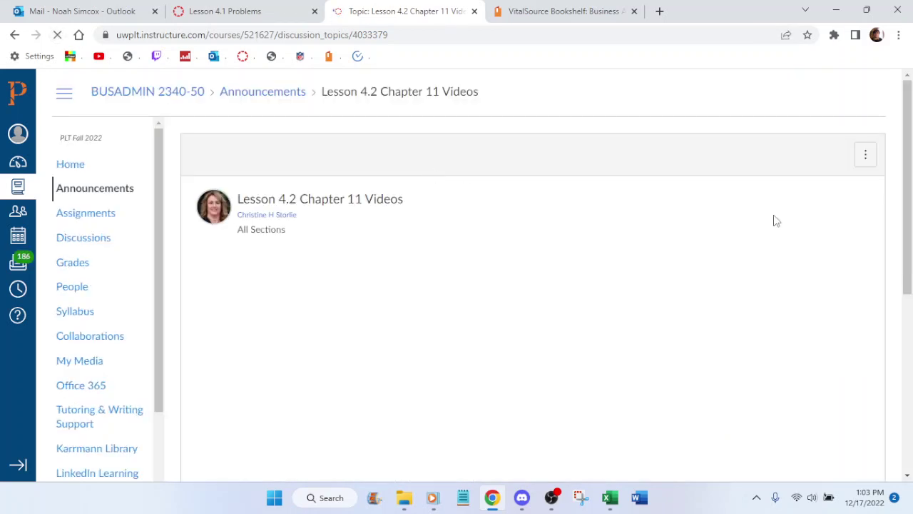
scroll(664, 190, "down", 5)
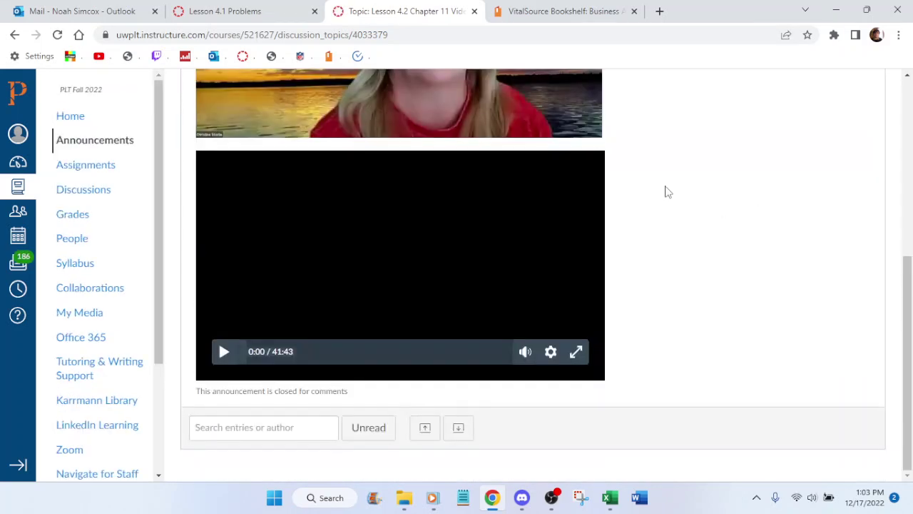
scroll(675, 206, "up", 3)
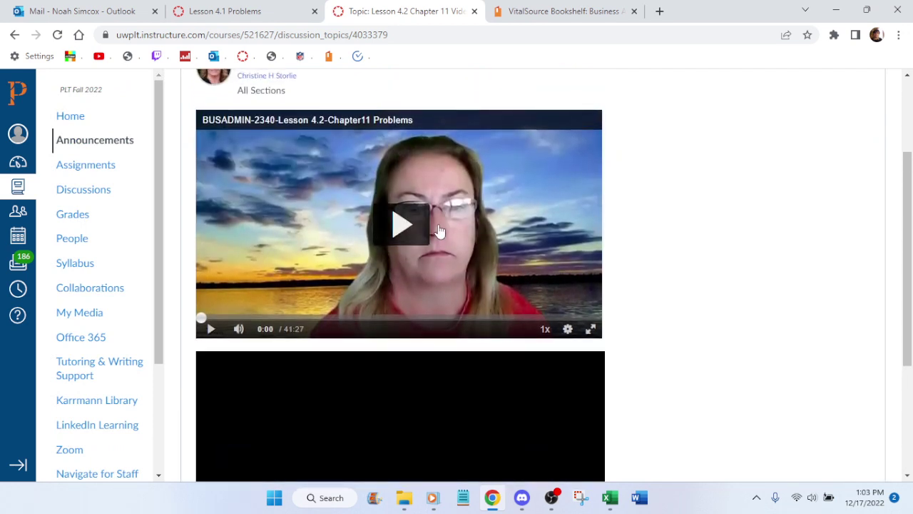
left_click(415, 229)
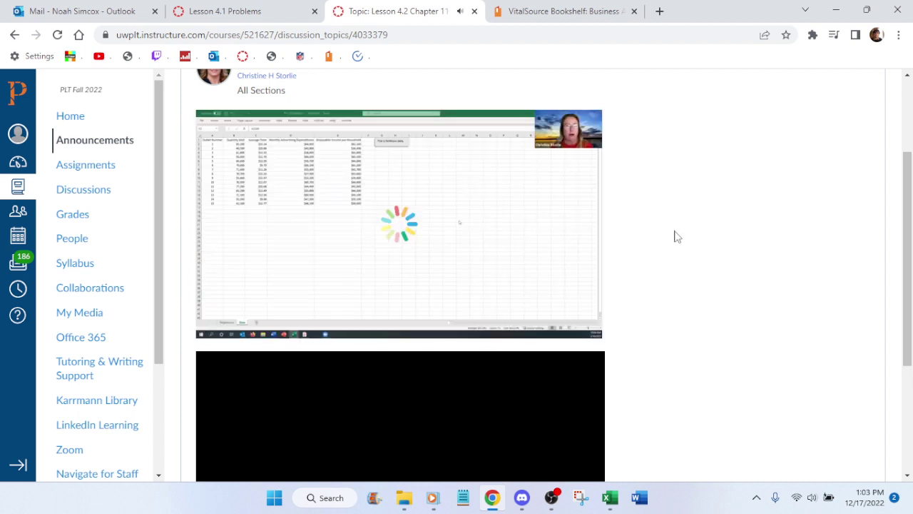
left_click(592, 329)
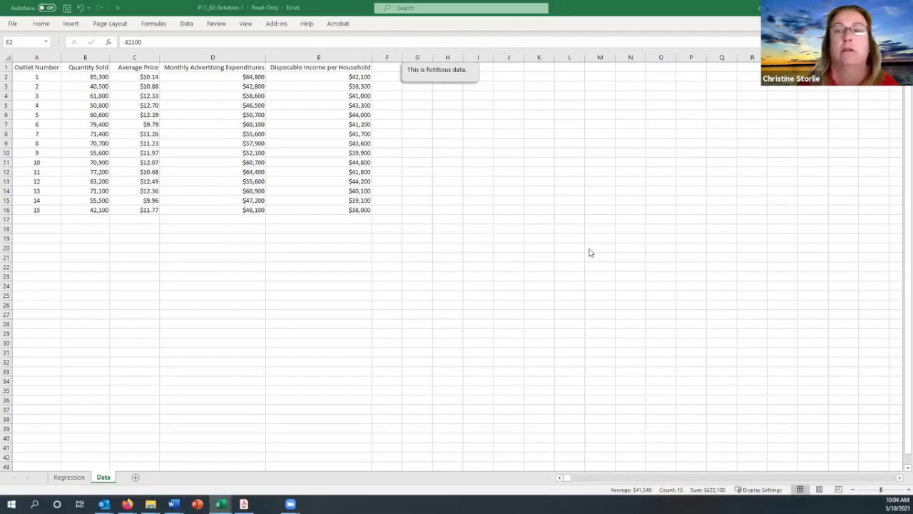
Step: Pause the Chapter 11 Problems video, exit full screen and close the announcement's tab
left_click(901, 420)
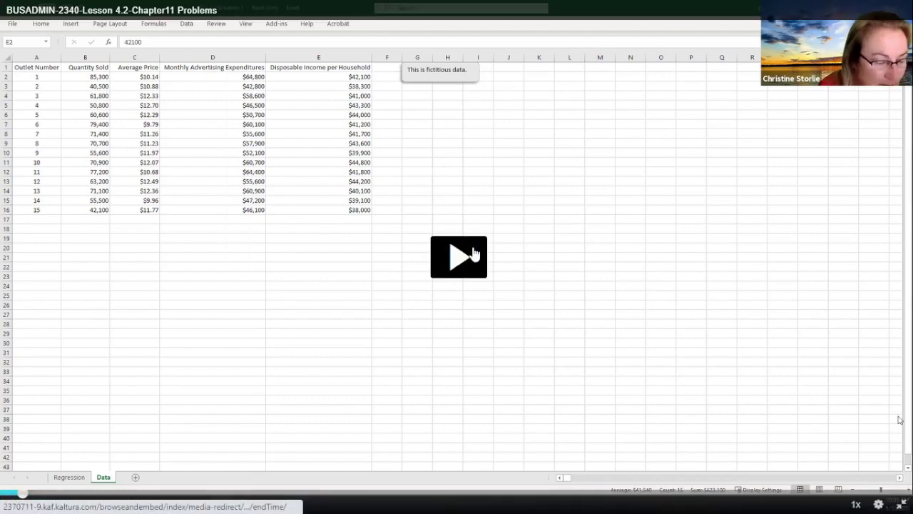
key("Escape")
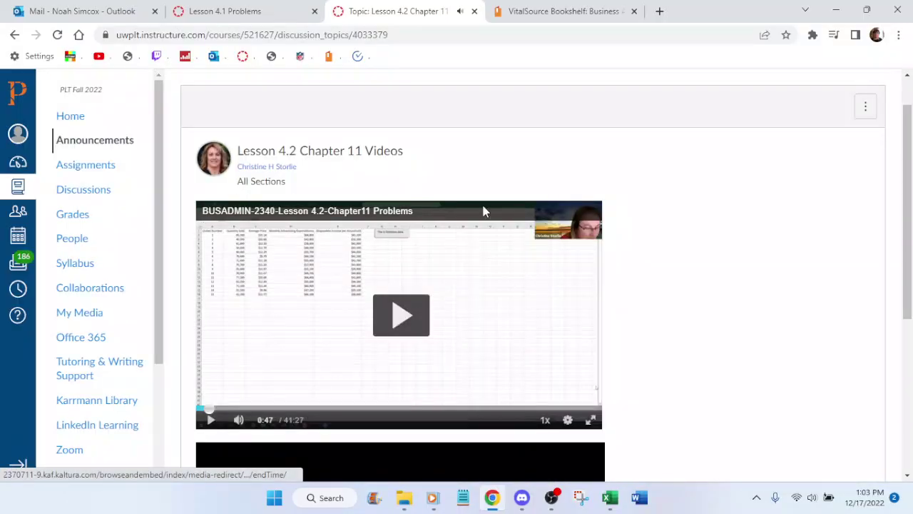
left_click(474, 11)
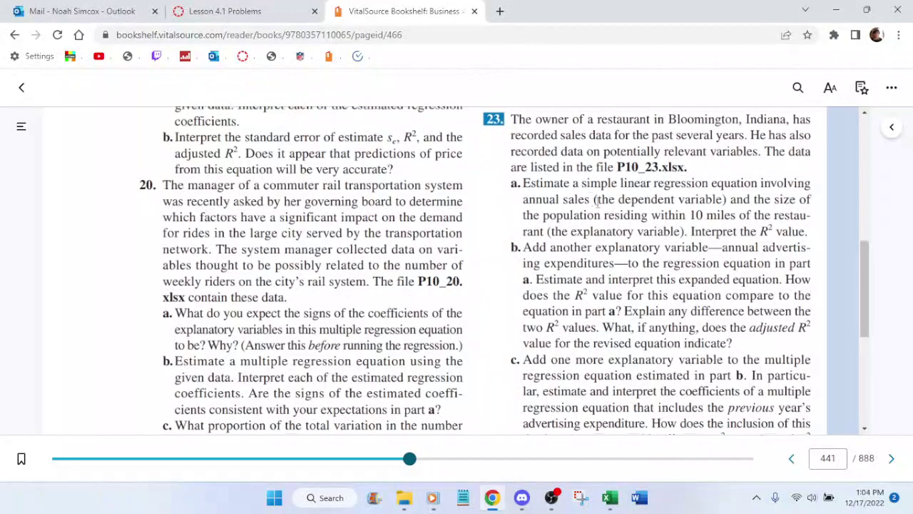
Step: Turn the textbook to page 442 and look through its problems for the next assigned one
scroll(590, 201, "down", 4)
left_click(891, 458)
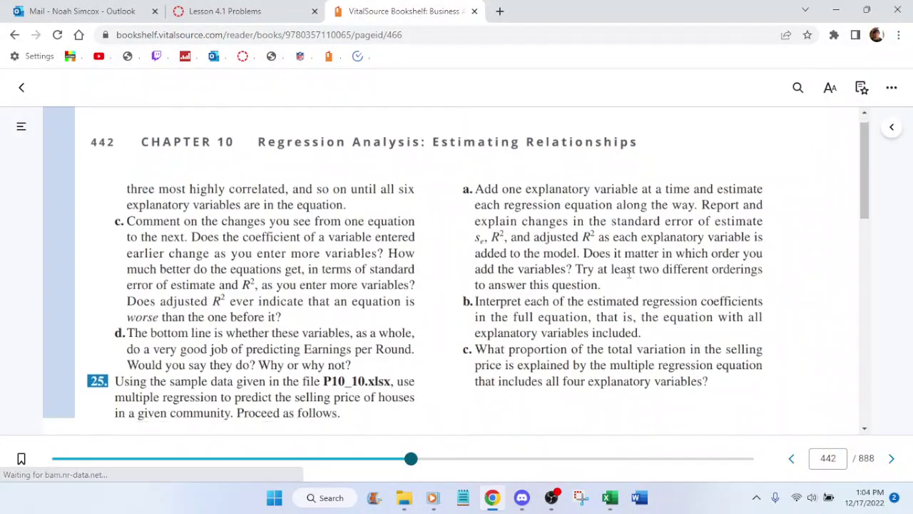
scroll(548, 218, "down", 3)
scroll(551, 222, "up", 3)
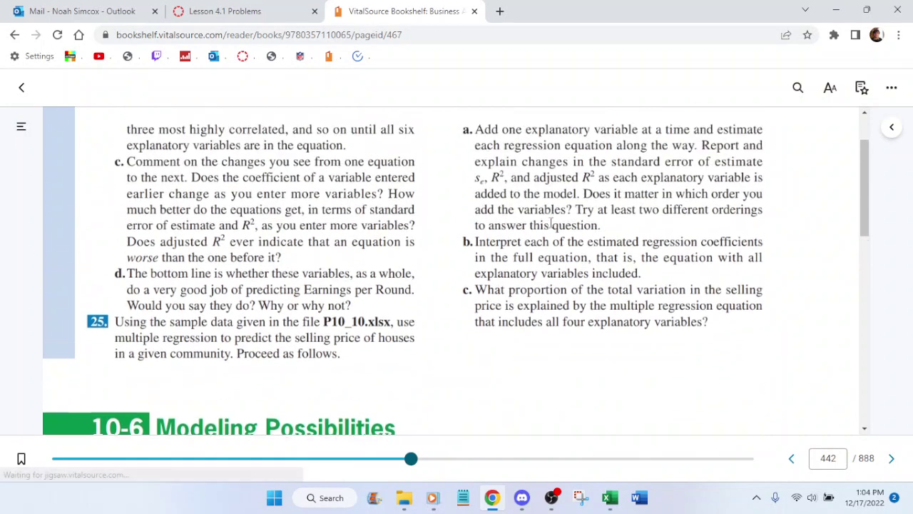
scroll(551, 222, "down", 3)
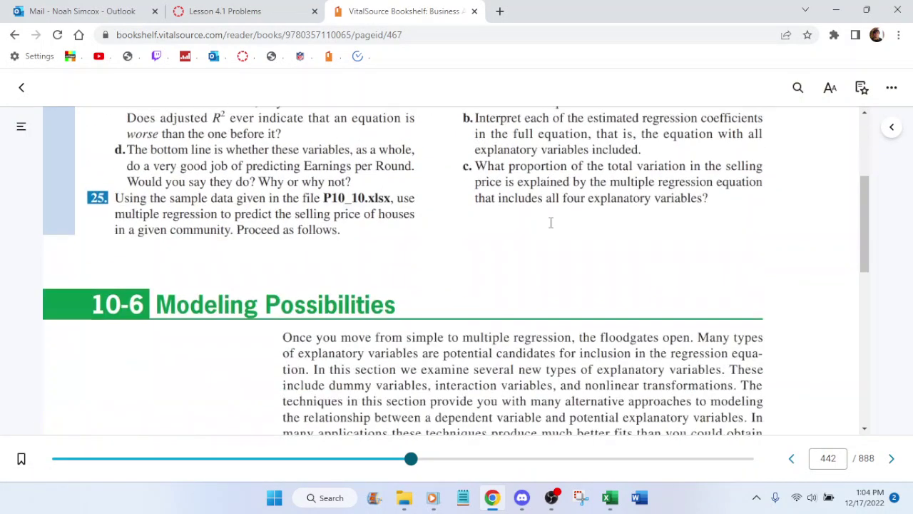
Step: Check the assigned Chapter 10 problem numbers on the Lesson 4.1 Problems page, and return to the textbook
left_click(206, 10)
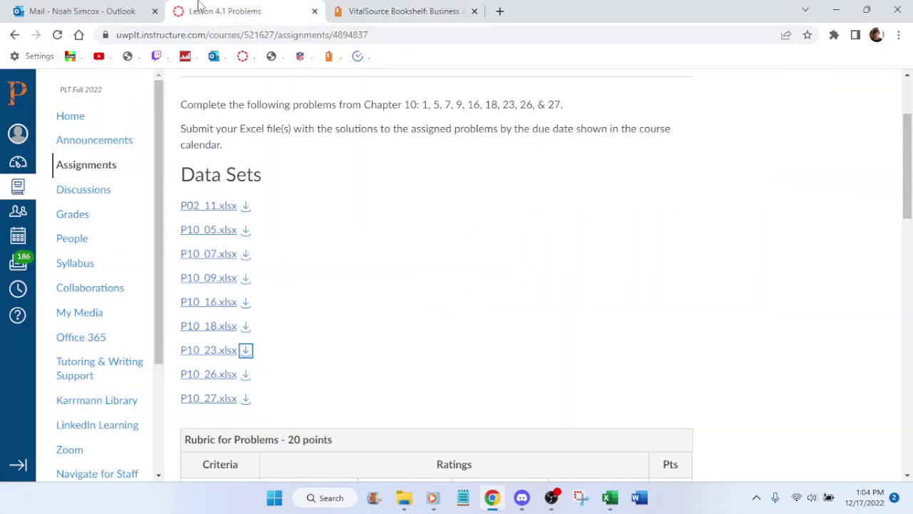
left_click(442, 10)
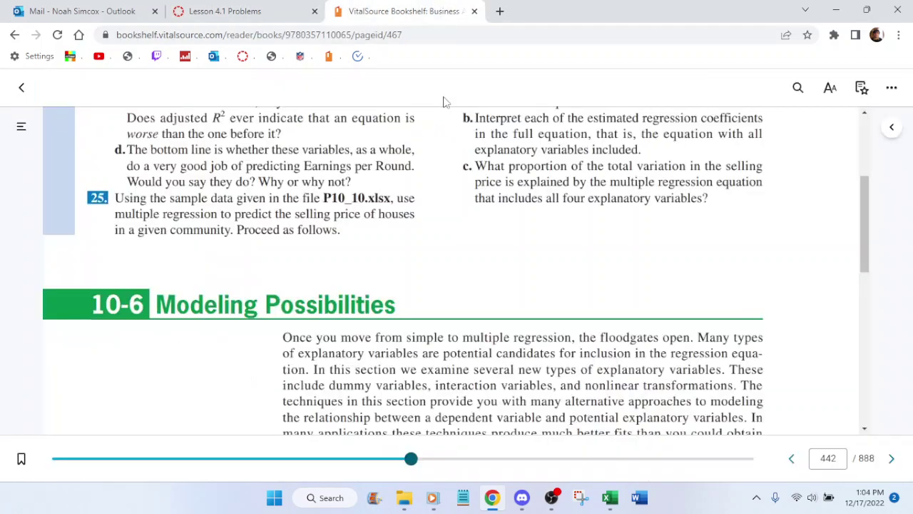
left_click(239, 7)
left_click(407, 9)
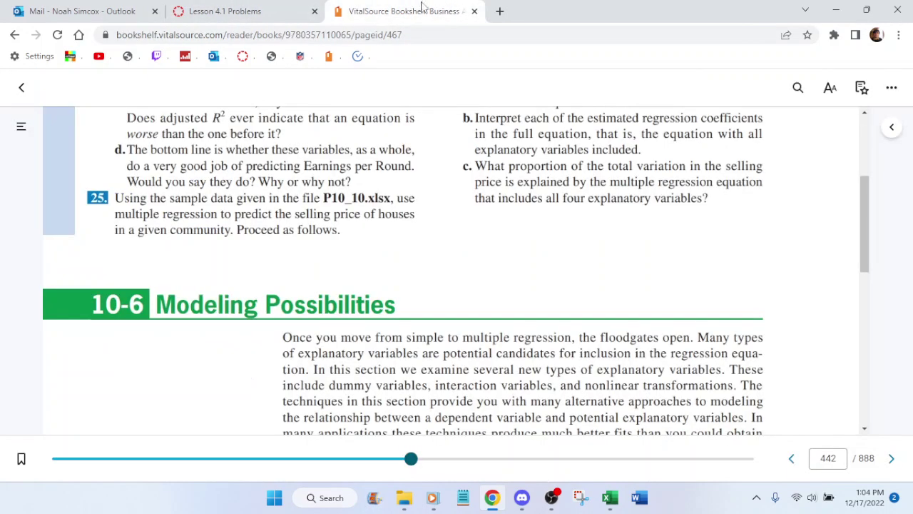
Step: Open a second copy of the current textbook page in a new browser tab using its copied address
left_click(392, 36)
key("ctrl+c")
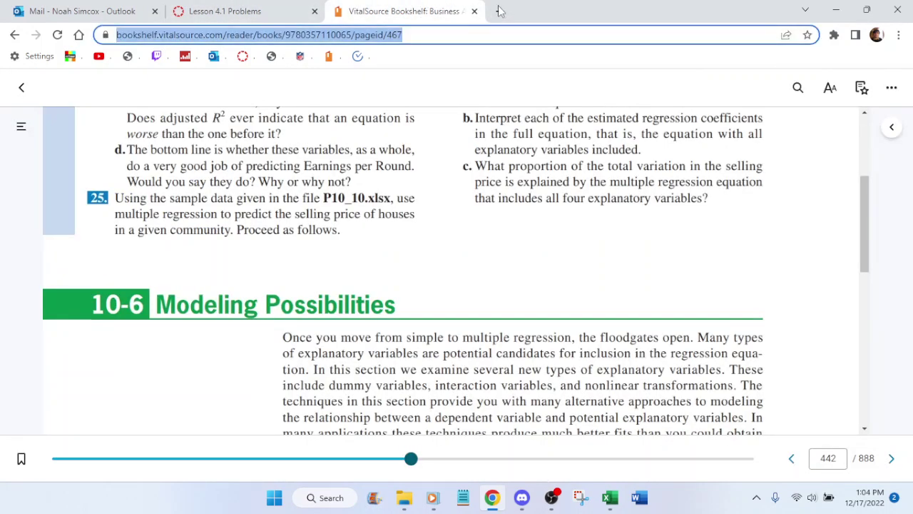
left_click(499, 11)
key("ctrl+v")
key("Return")
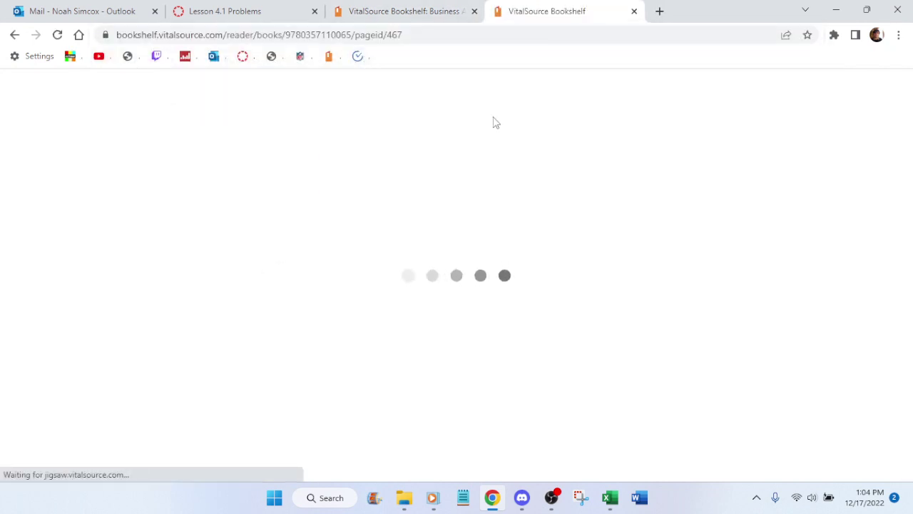
left_click(611, 497)
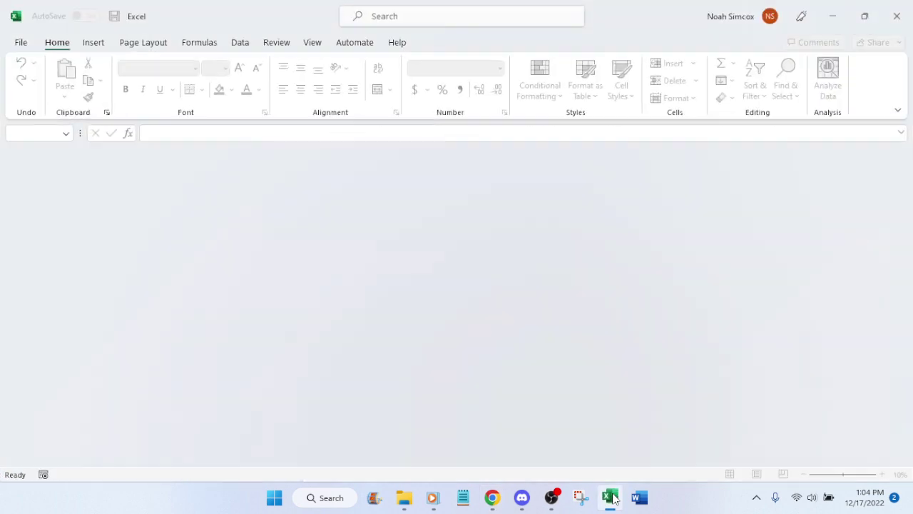
left_click(611, 497)
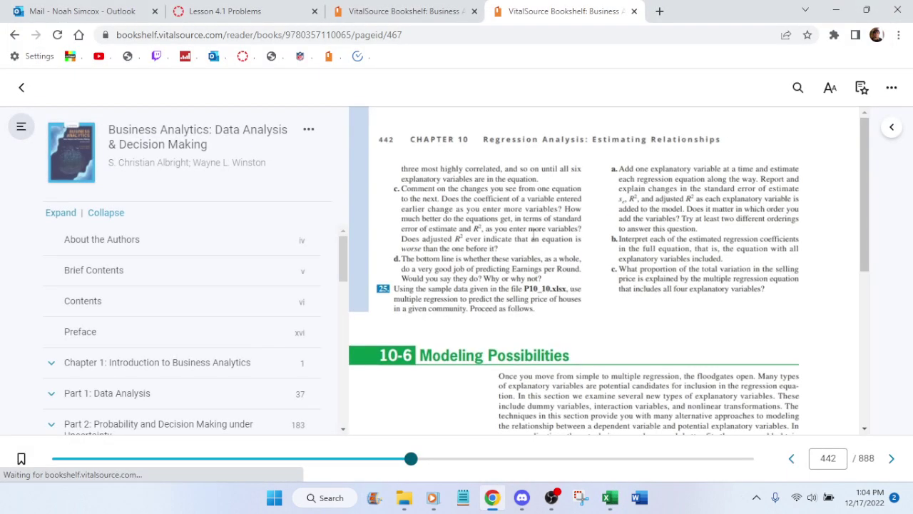
left_click(370, 7)
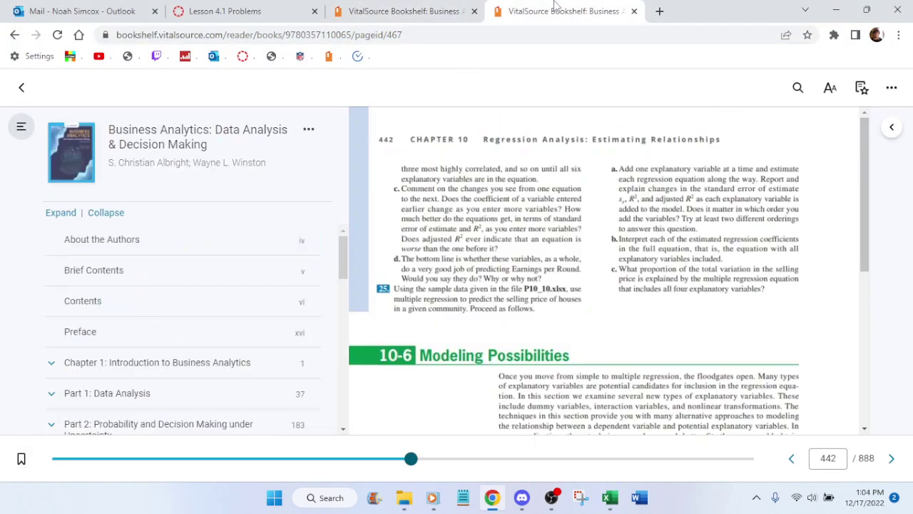
key("ctrl+Tab")
Step: Look through textbook section 10-6 from page 442 to Interaction Variables on page 448 for the next assigned problems
scroll(518, 206, "down", 5)
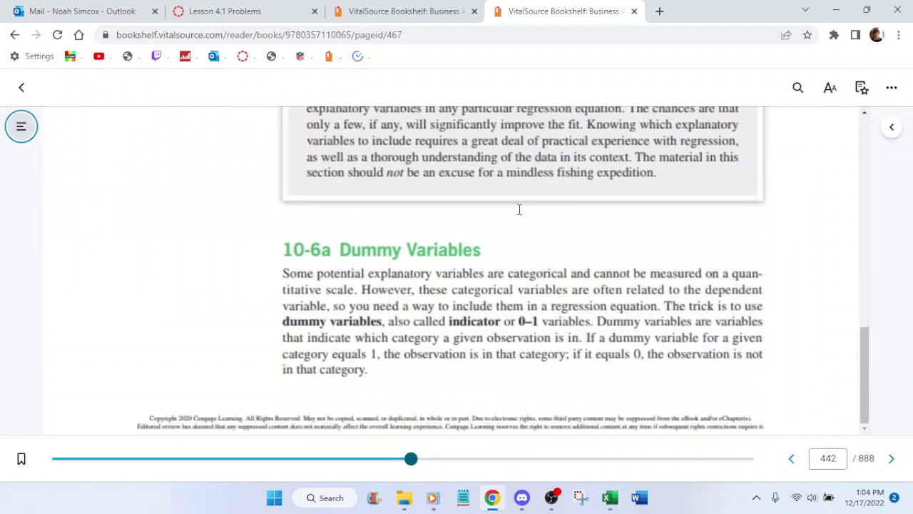
scroll(518, 213, "down", 3)
scroll(518, 212, "down", 3)
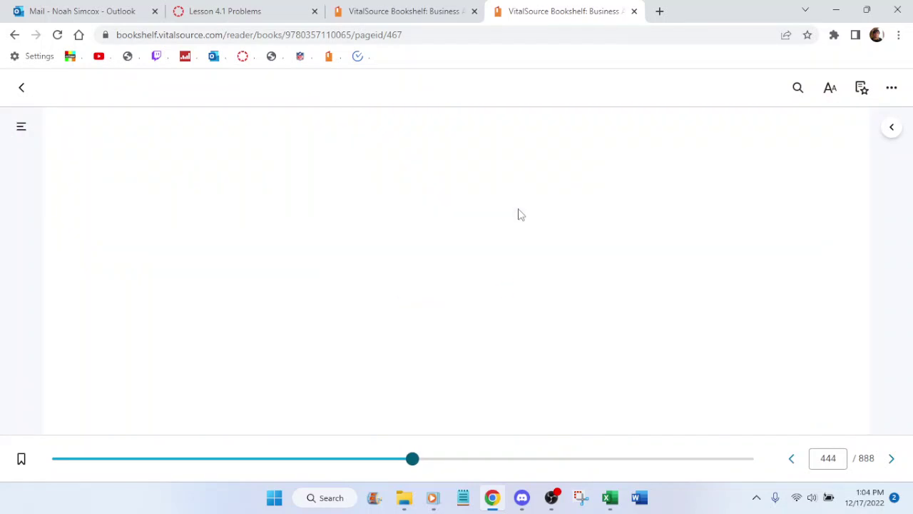
scroll(519, 213, "down", 3)
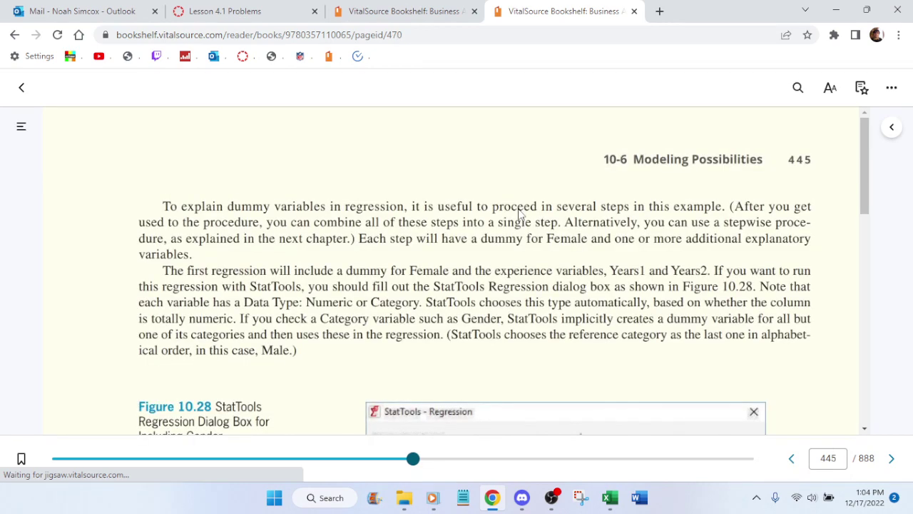
scroll(519, 213, "down", 3)
scroll(521, 215, "down", 3)
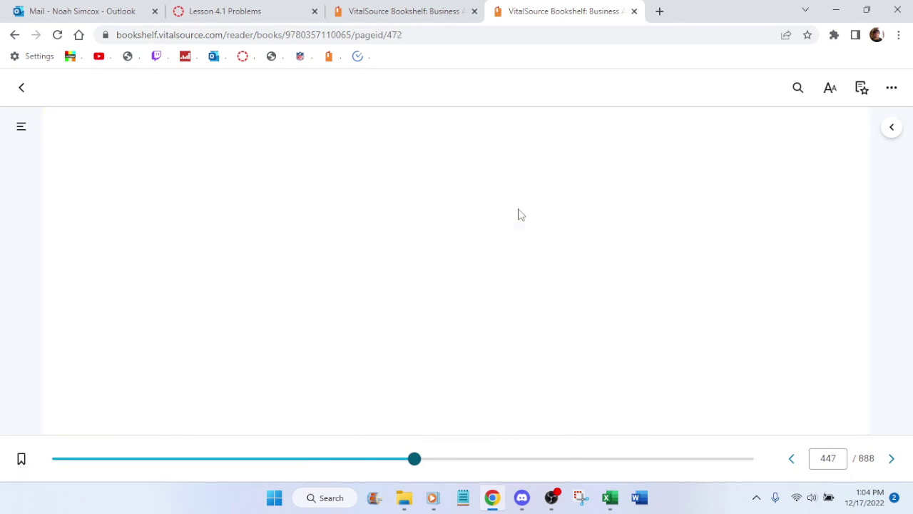
scroll(519, 214, "down", 3)
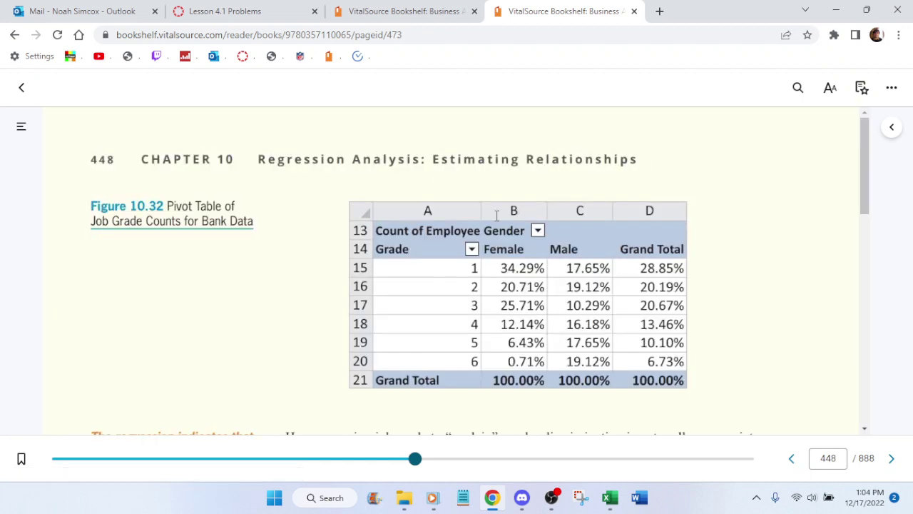
scroll(497, 216, "down", 5)
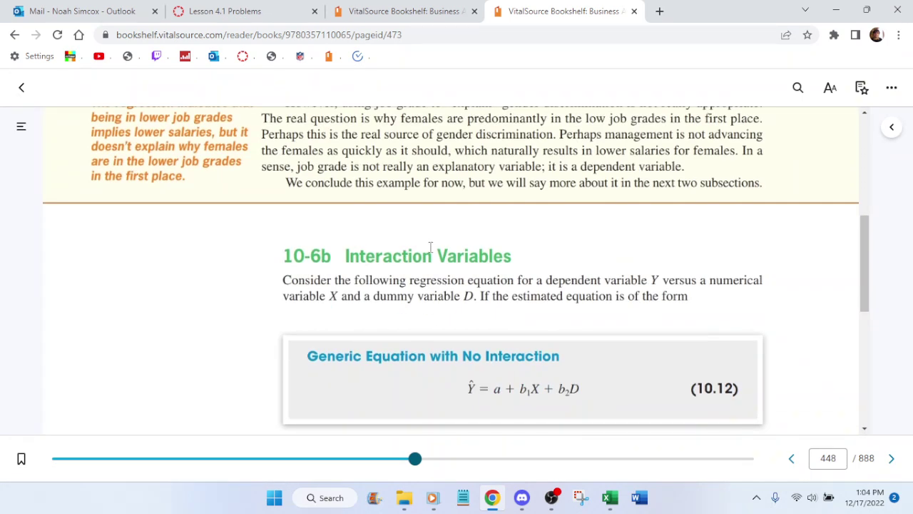
scroll(439, 217, "down", 2)
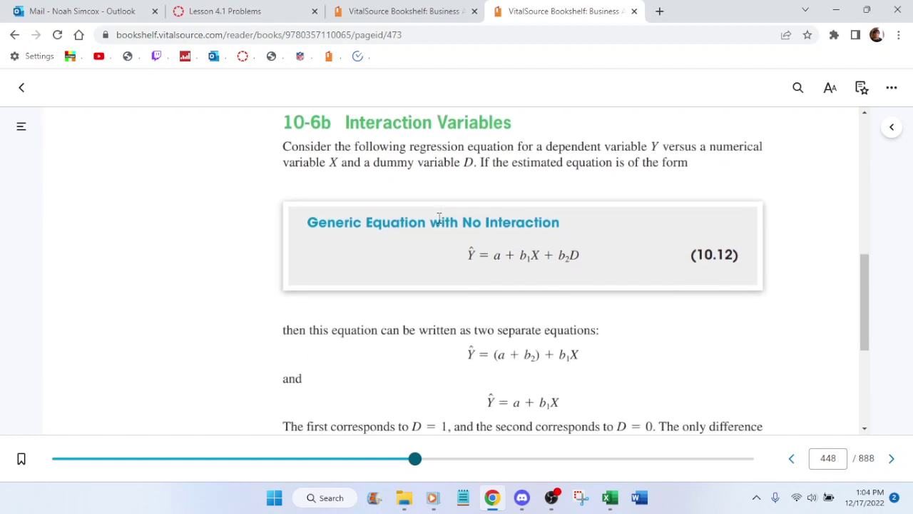
scroll(438, 218, "up", 3)
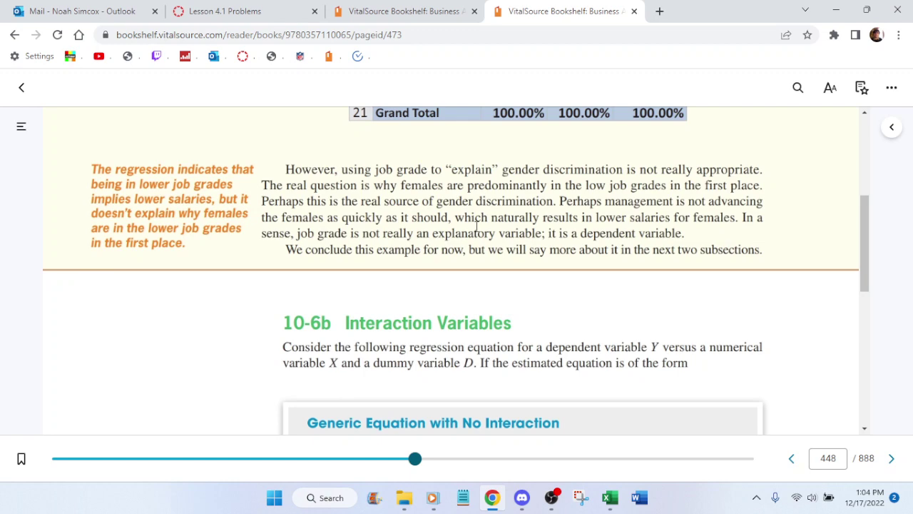
Step: Continue through the textbook from page 448 to page 460, looking for the problem set that ends section 10-6
scroll(476, 226, "down", 5)
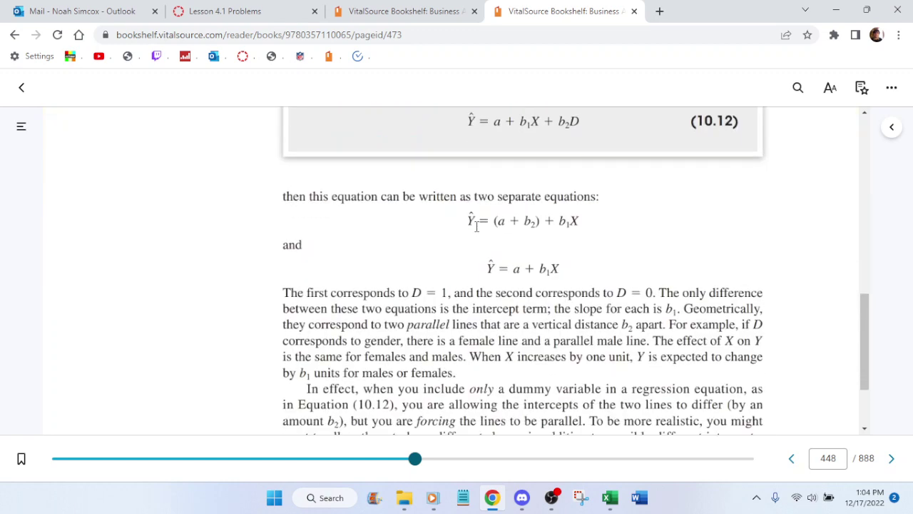
scroll(476, 226, "down", 5)
scroll(477, 226, "down", 5)
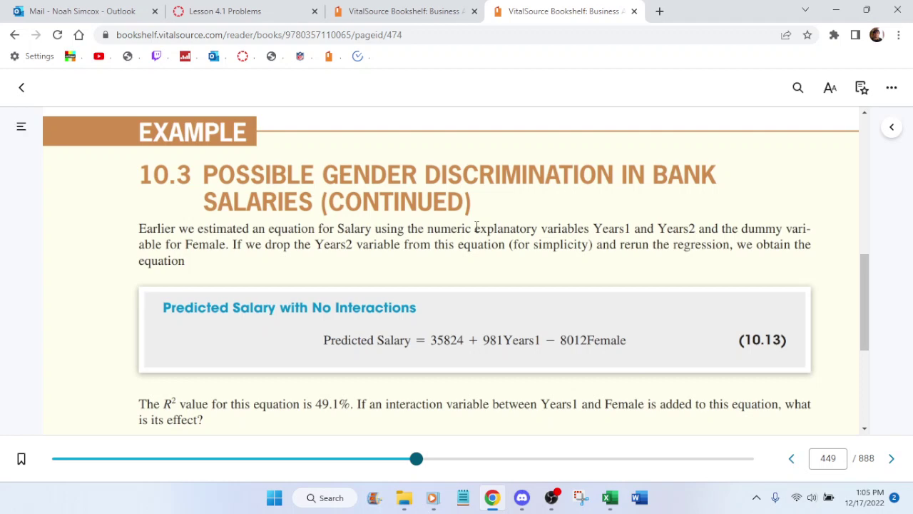
scroll(476, 226, "down", 5)
scroll(476, 227, "down", 5)
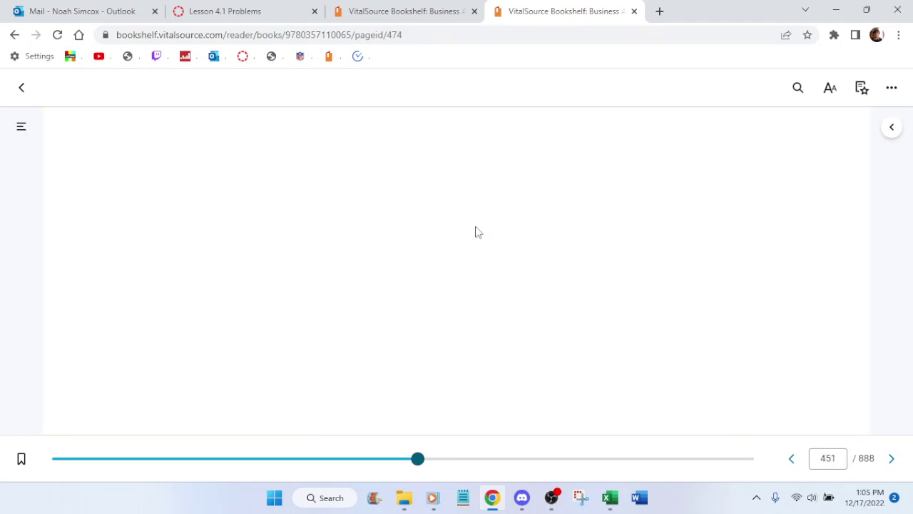
scroll(476, 227, "down", 10)
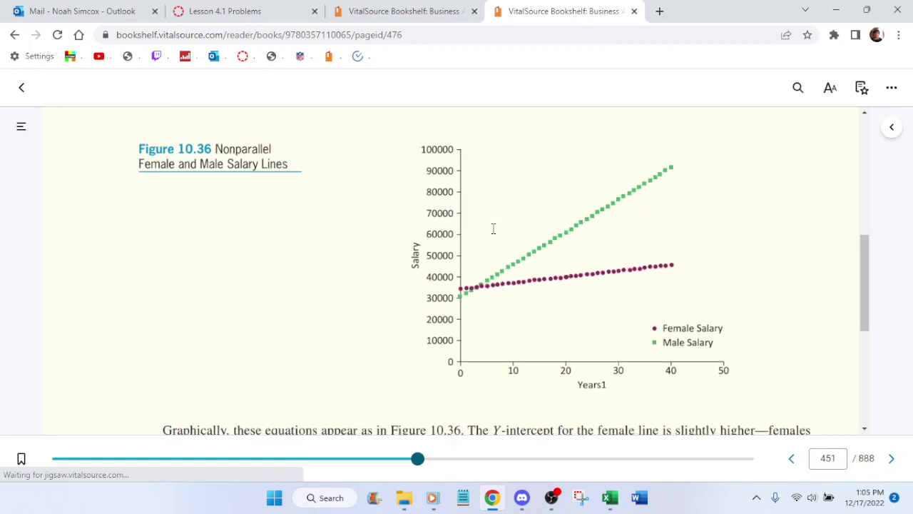
scroll(493, 229, "down", 10)
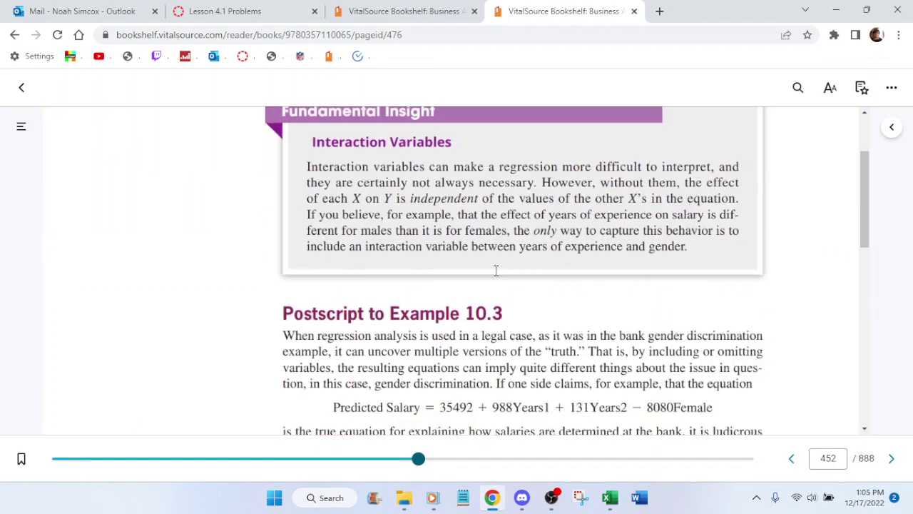
scroll(491, 278, "down", 10)
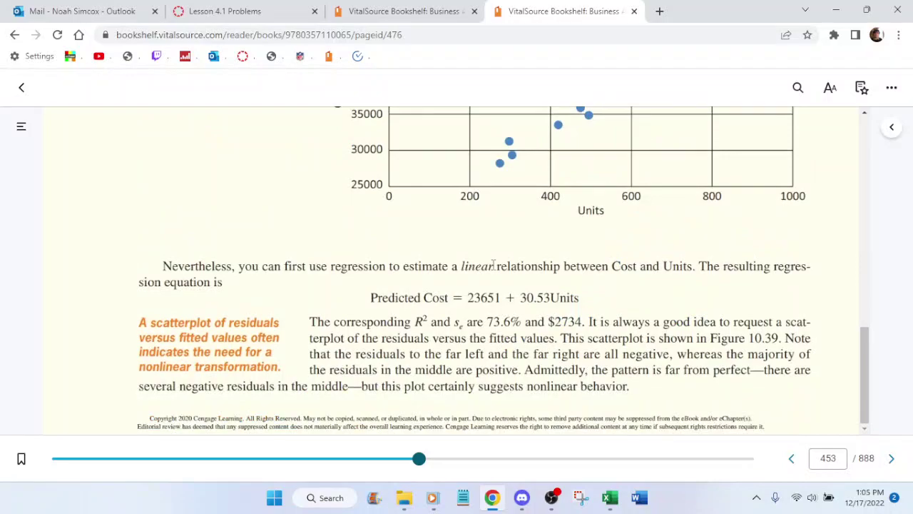
scroll(493, 266, "down", 5)
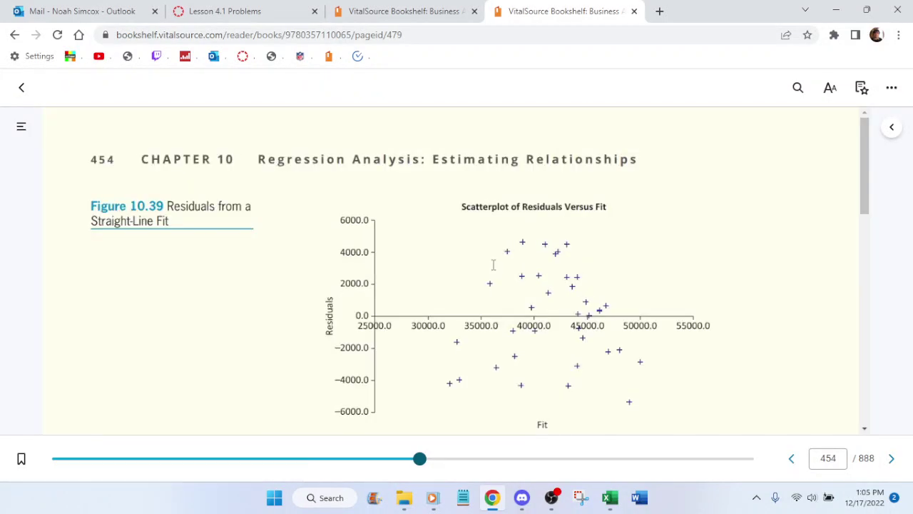
scroll(493, 265, "down", 10)
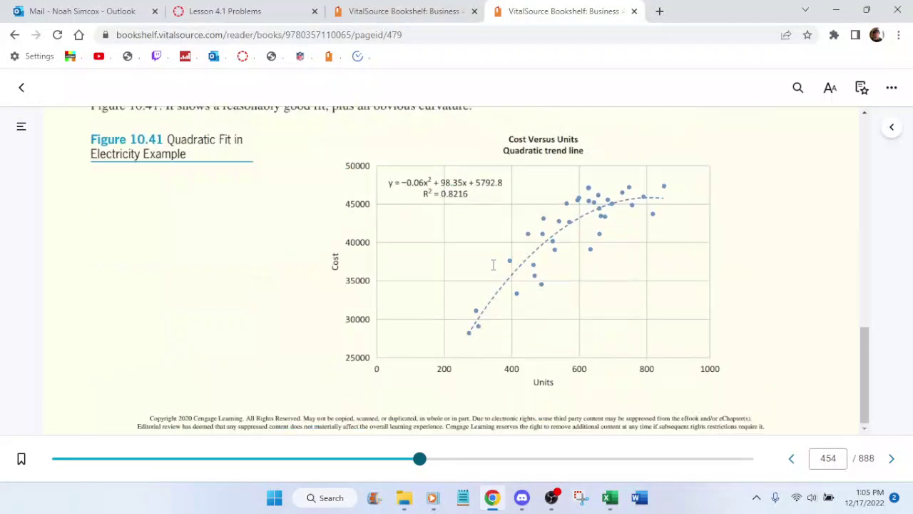
scroll(493, 265, "up", 5)
scroll(493, 264, "down", 5)
scroll(492, 270, "down", 15)
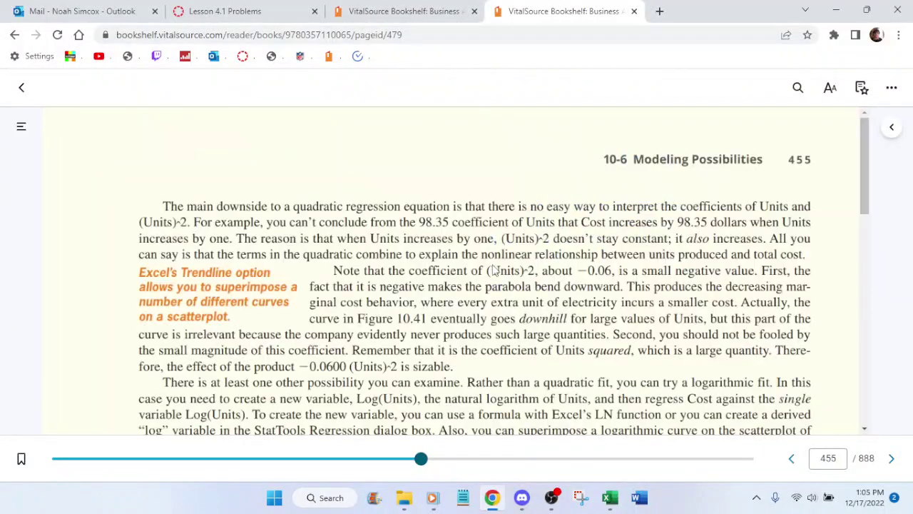
scroll(492, 265, "down", 8)
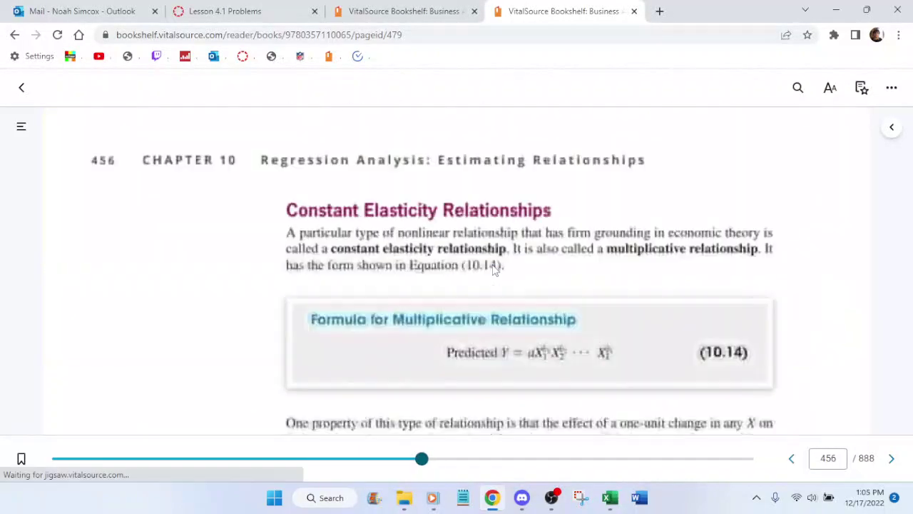
scroll(493, 266, "up", 5)
scroll(493, 265, "down", 15)
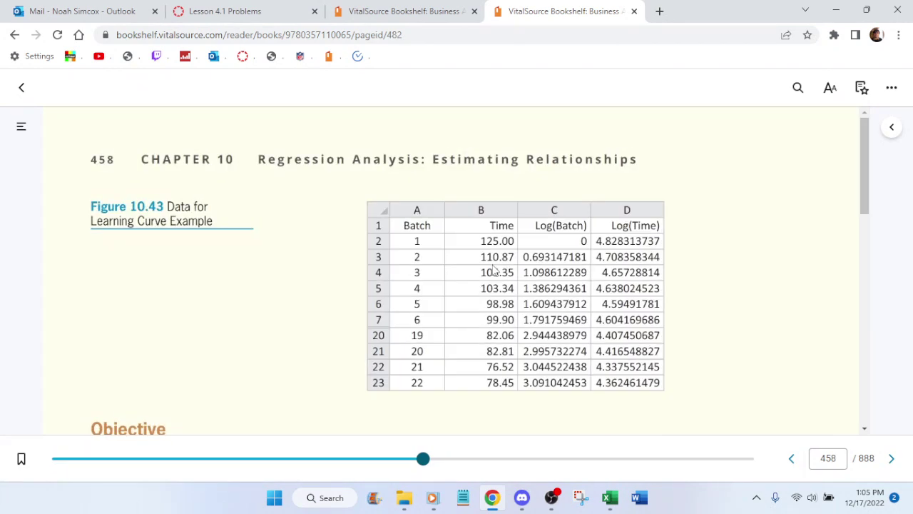
scroll(494, 270, "down", 10)
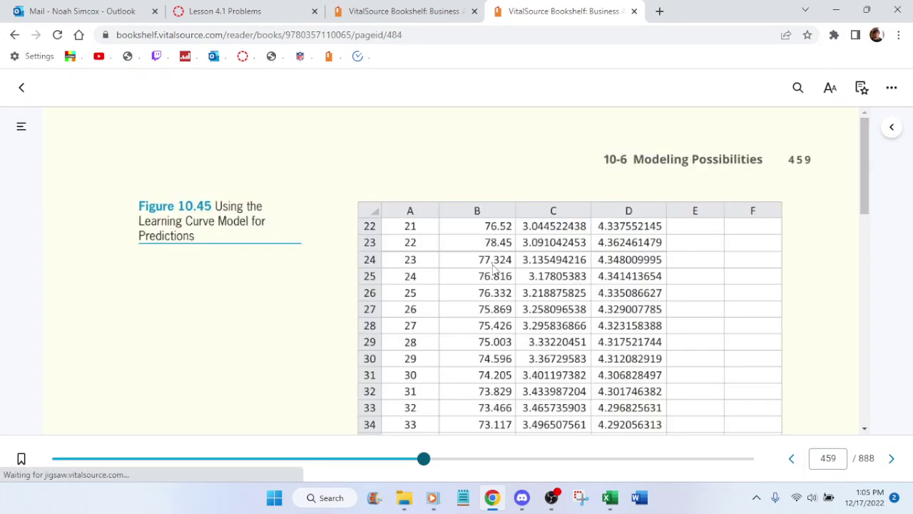
scroll(493, 267, "down", 5)
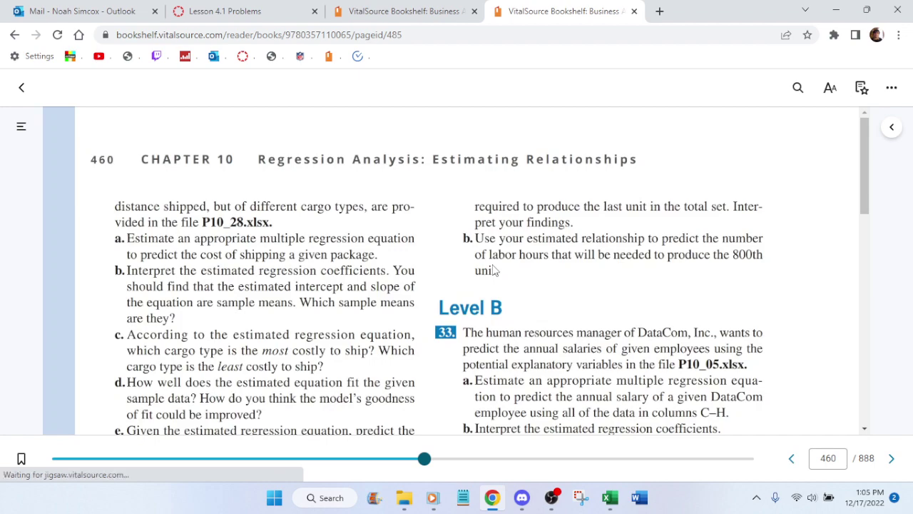
scroll(495, 270, "down", 10)
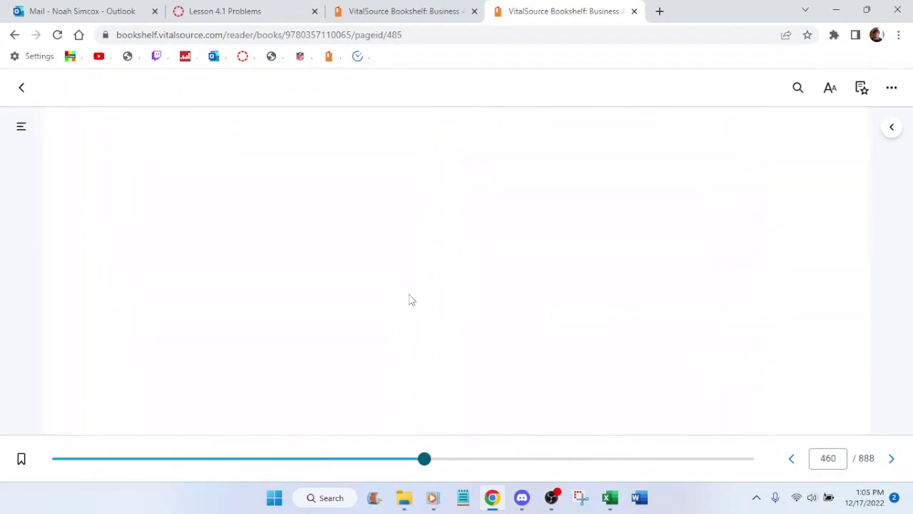
Step: Return to the Lesson 4.1 Problems page and check the assigned Chapter 10 problem numbers again
left_click(399, 11)
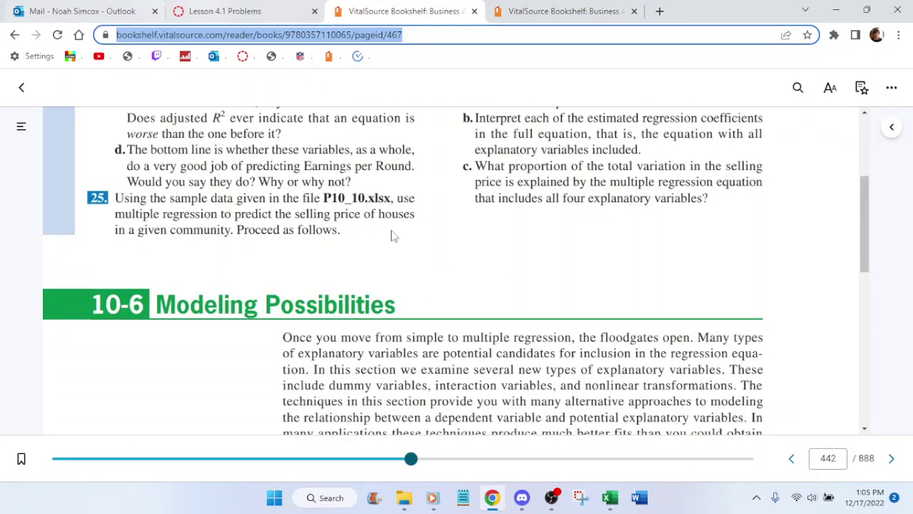
key("ctrl+shift+Tab")
scroll(463, 277, "up", 3)
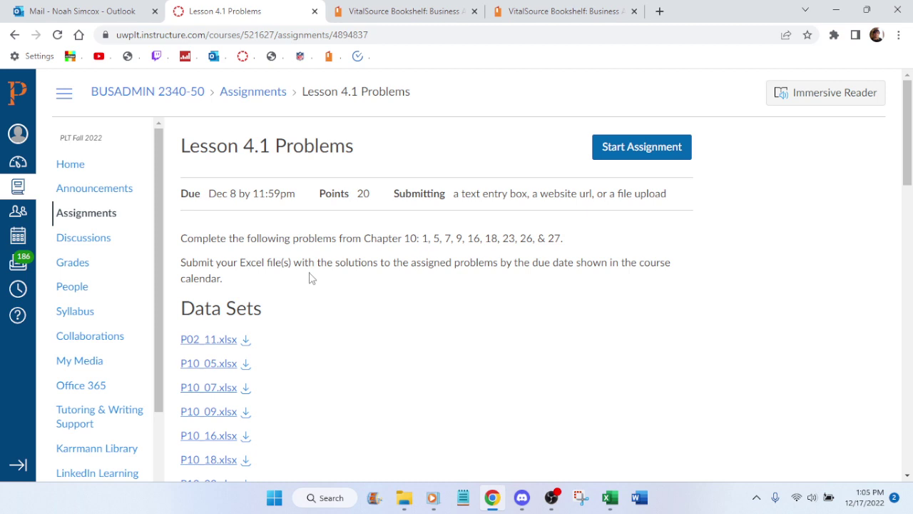
Step: Open the course's Zoom page in a new browser tab
scroll(116, 381, "down", 3)
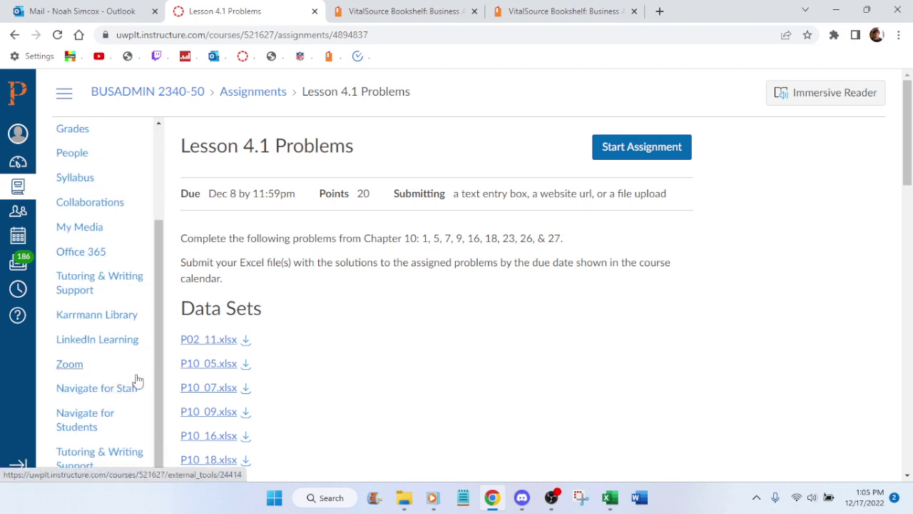
right_click(71, 347)
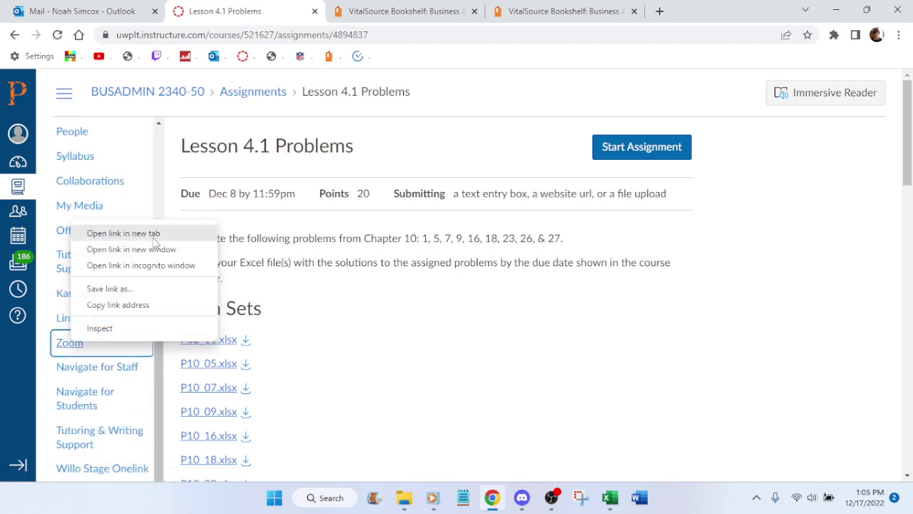
key("Escape")
left_click(357, 11)
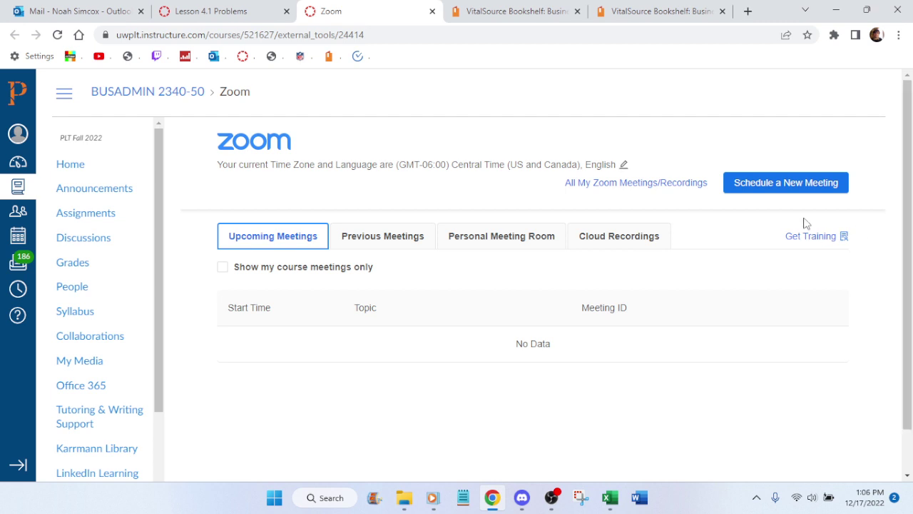
Step: Check the Zoom cloud recordings for a Lesson 4.1 session, and close the Zoom page
left_click(612, 244)
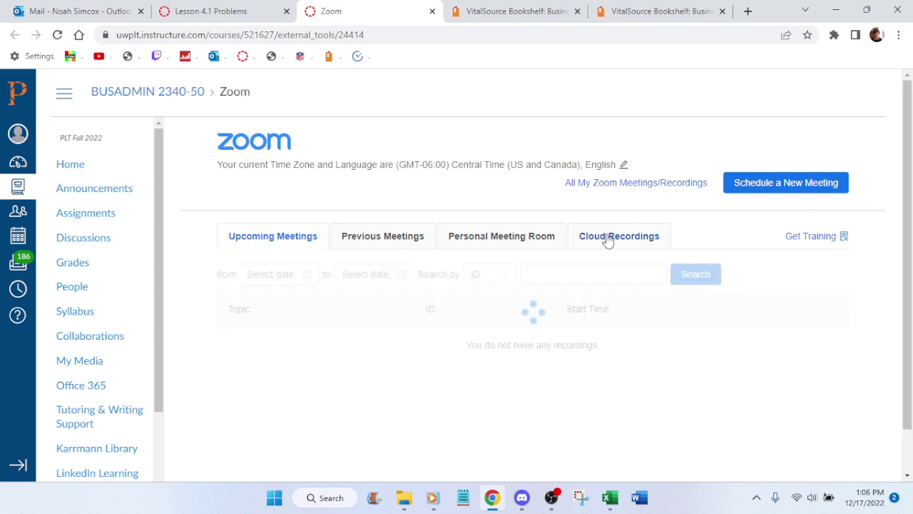
scroll(591, 238, "down", 1)
scroll(478, 212, "up", 1)
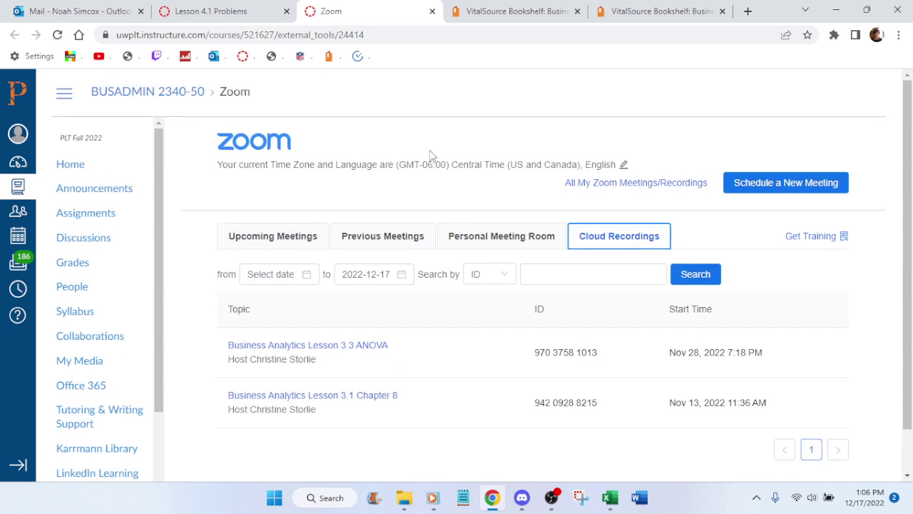
left_click(432, 11)
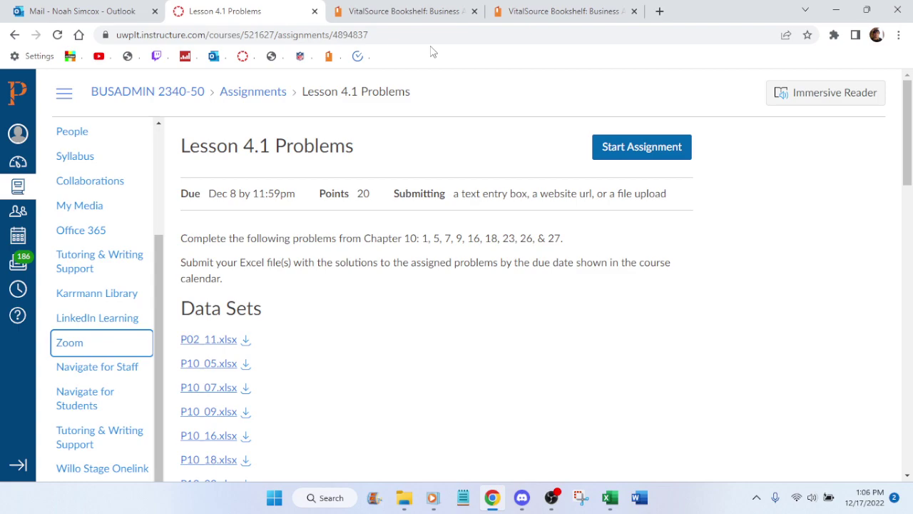
Step: Return to the second textbook copy and read problems 26 and 27 on page 459
left_click(555, 11)
left_click(412, 9)
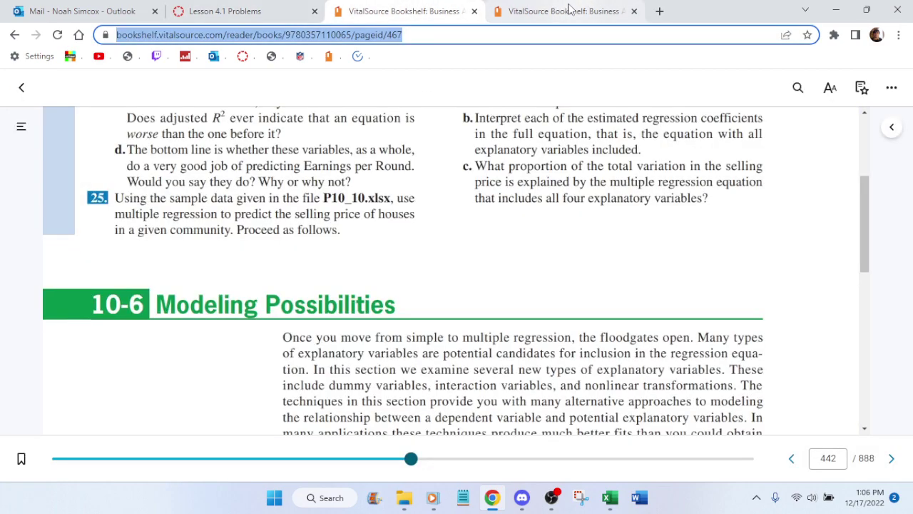
left_click(571, 11)
scroll(445, 240, "down", 10)
scroll(445, 241, "up", 1)
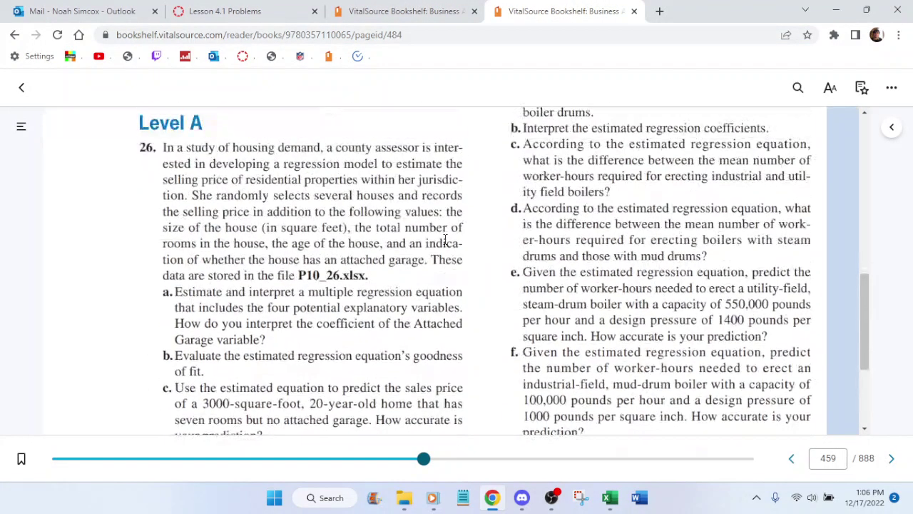
scroll(445, 240, "down", 4)
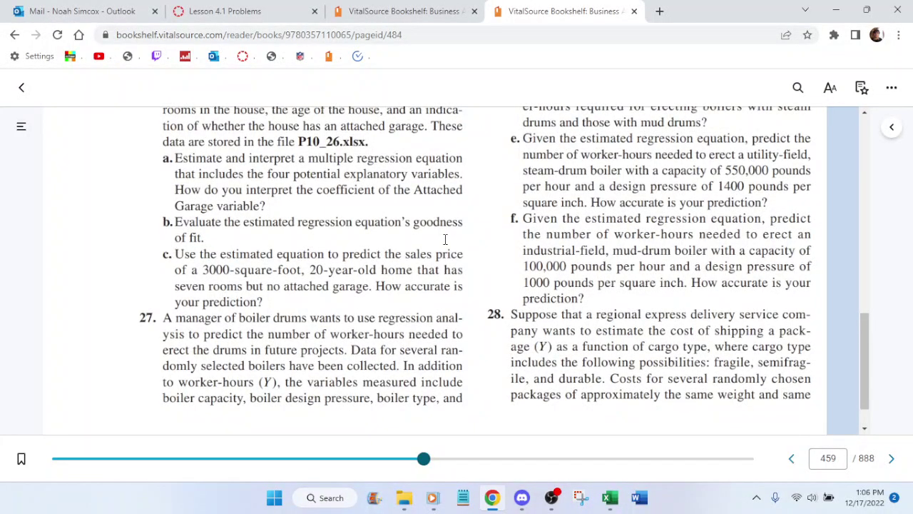
scroll(445, 240, "up", 4)
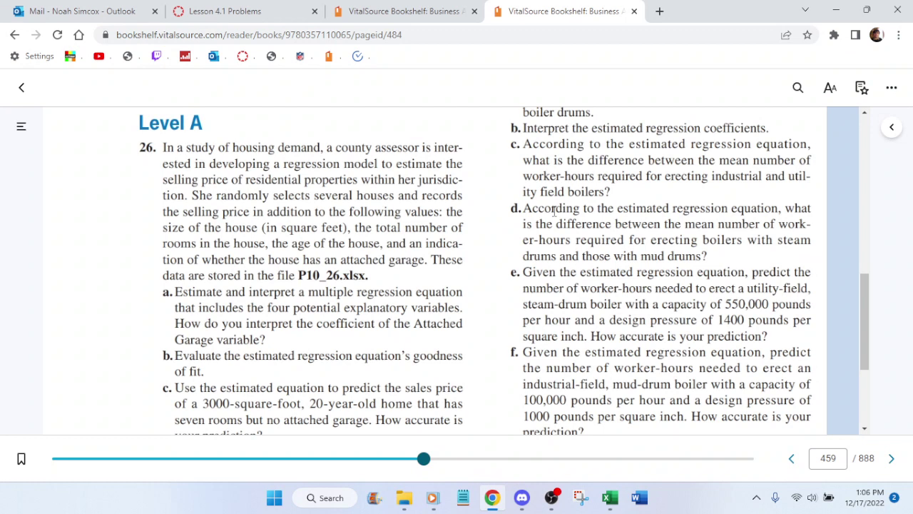
scroll(433, 212, "down", 1)
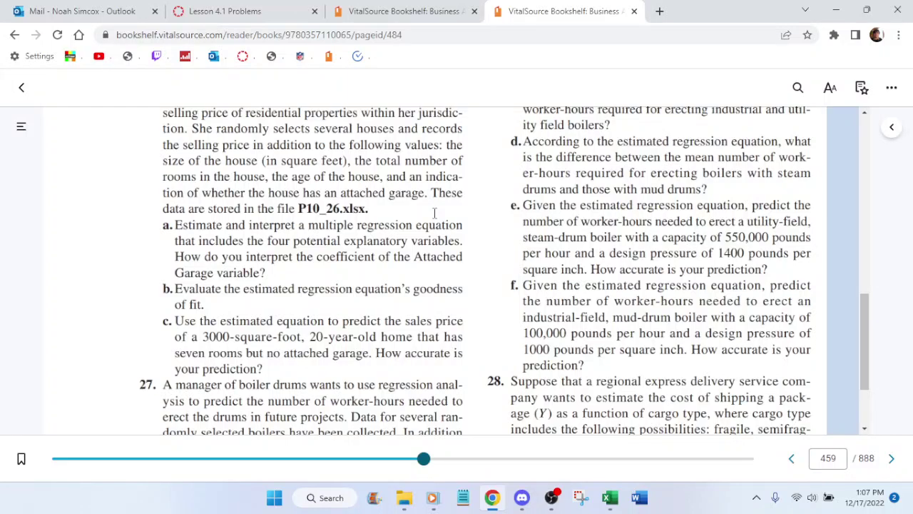
Step: Switch to the first textbook copy and read the section 10-6 introduction and the Dummy Variables subsection on page 442
left_click(373, 10)
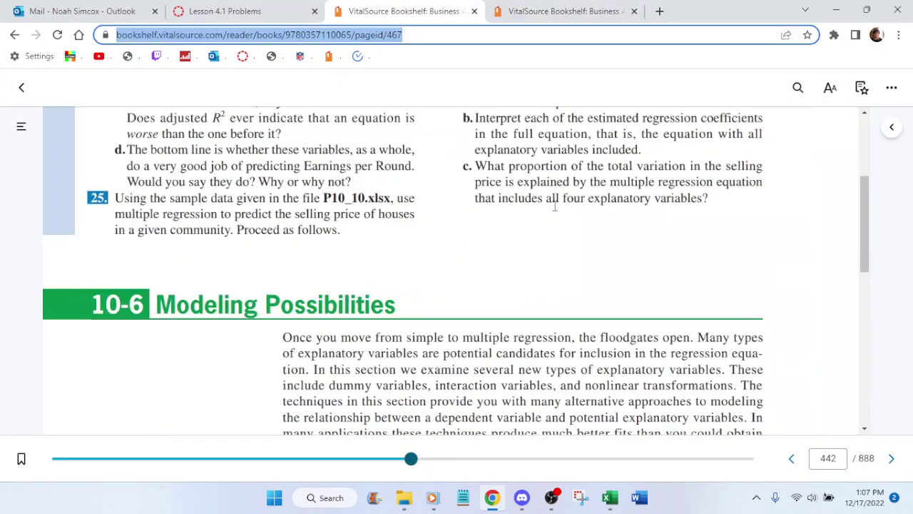
scroll(492, 186, "down", 4)
left_click(428, 161)
scroll(432, 176, "up", 2)
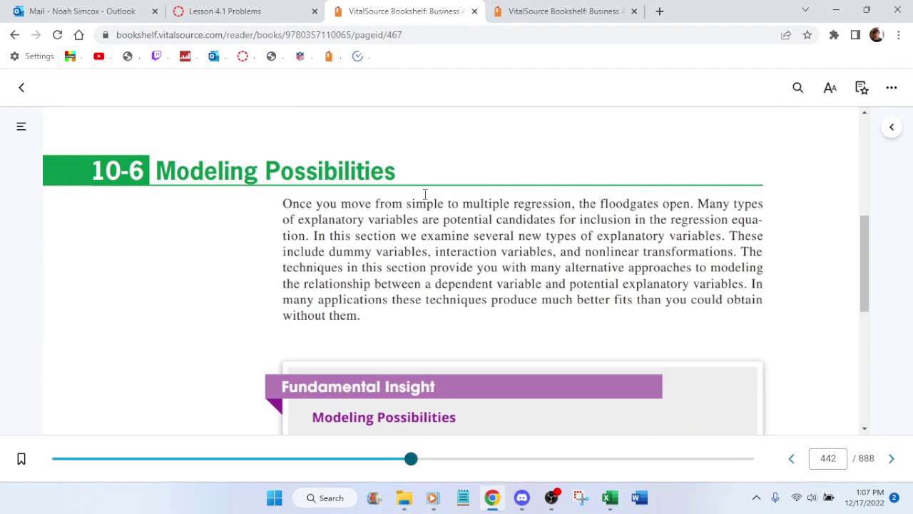
scroll(425, 194, "down", 5)
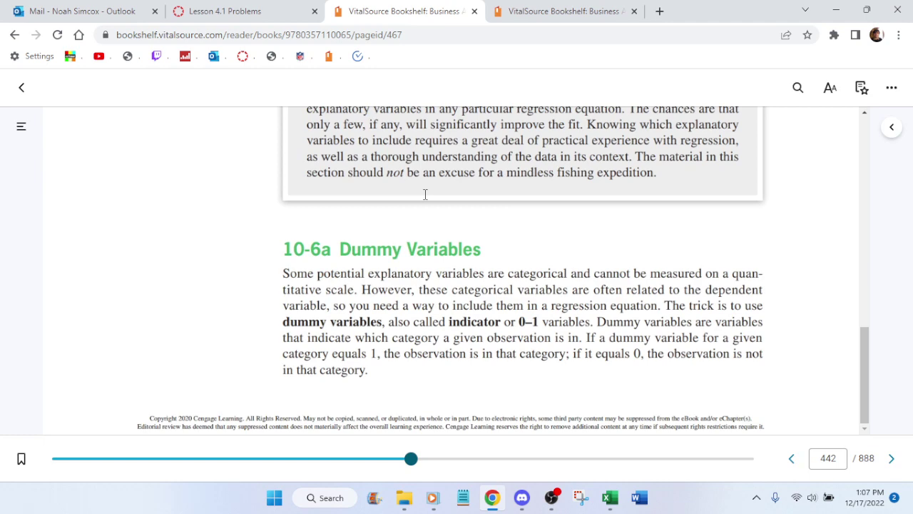
scroll(425, 194, "down", 3)
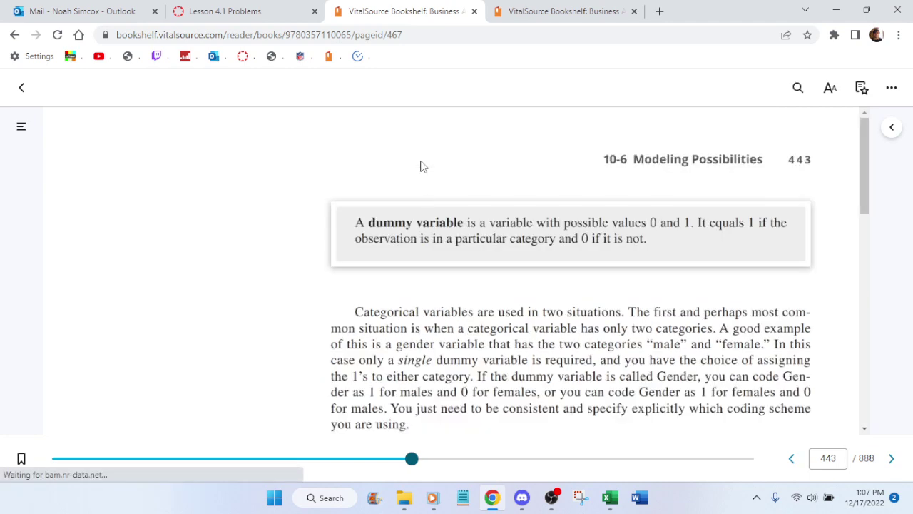
Step: Read the two uses of categorical variables and the Example 10.3 bank salary problem on page 443
scroll(439, 166, "down", 3)
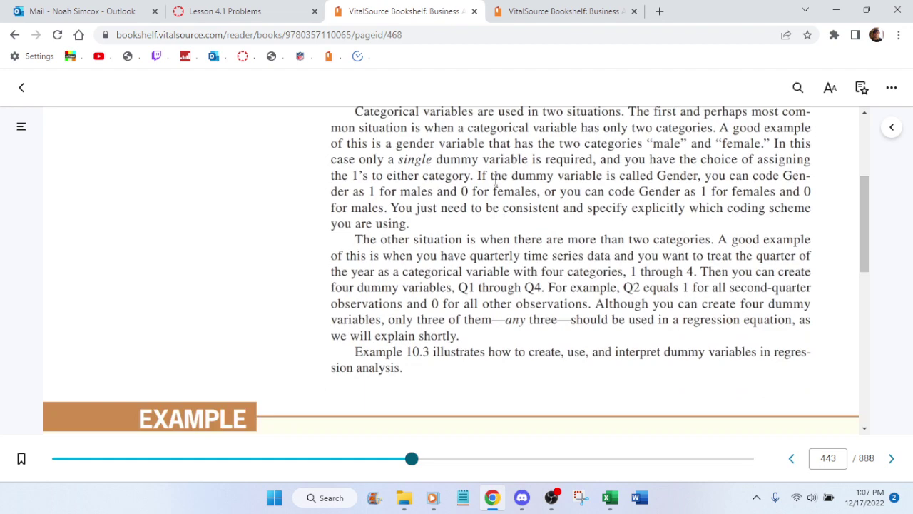
scroll(494, 180, "down", 3)
scroll(494, 180, "down", 3)
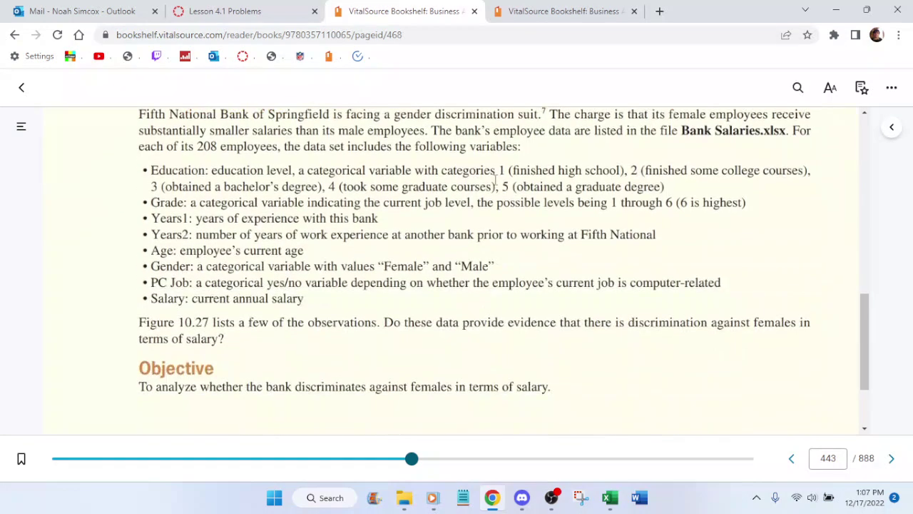
scroll(496, 180, "down", 2)
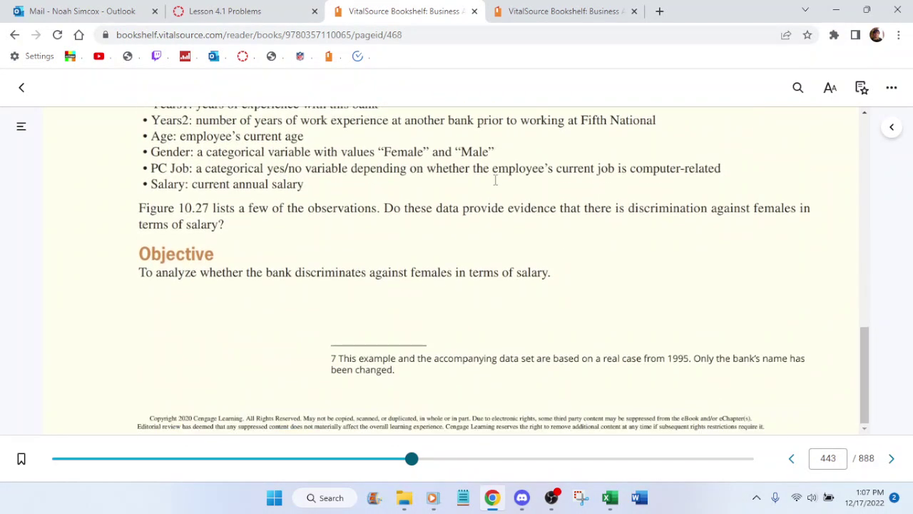
scroll(495, 181, "down", 3)
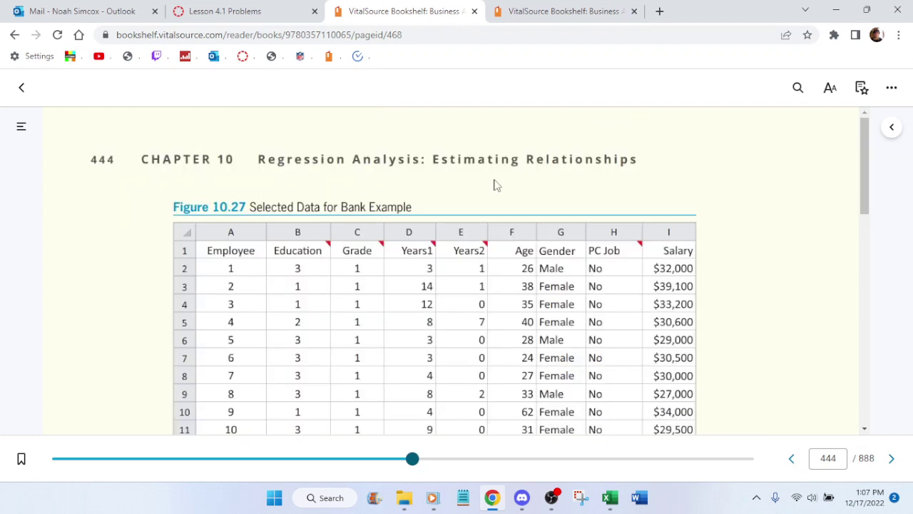
Step: Read Figure 10.27 and the bank example's solution on page 444, including the rules for creating and using dummy variables
scroll(517, 181, "down", 1)
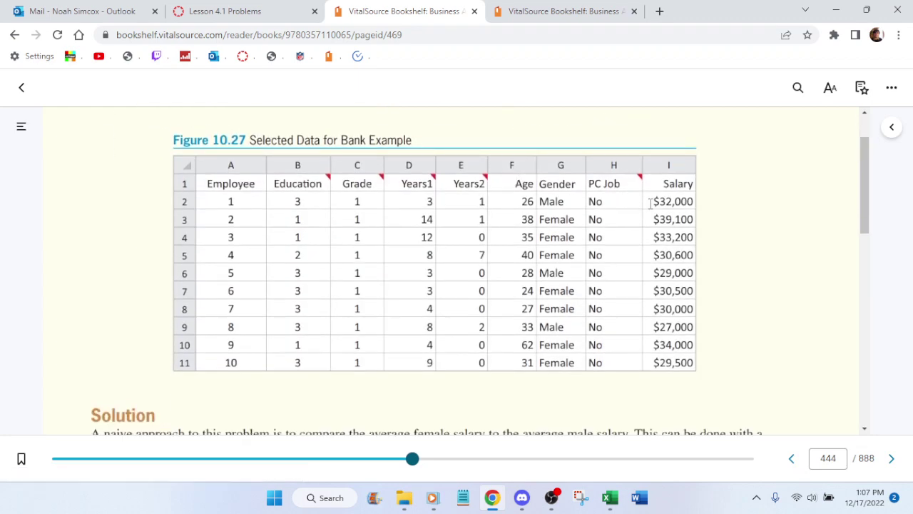
scroll(650, 204, "down", 4)
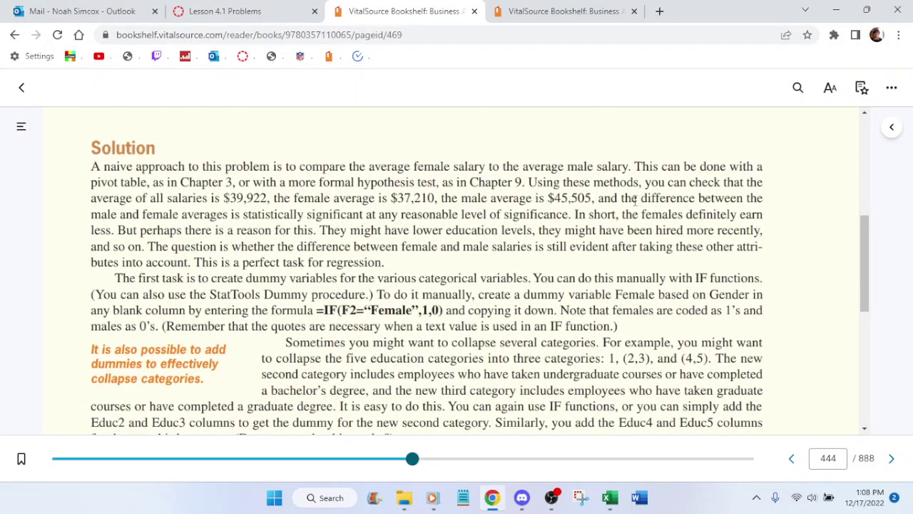
scroll(635, 201, "down", 1)
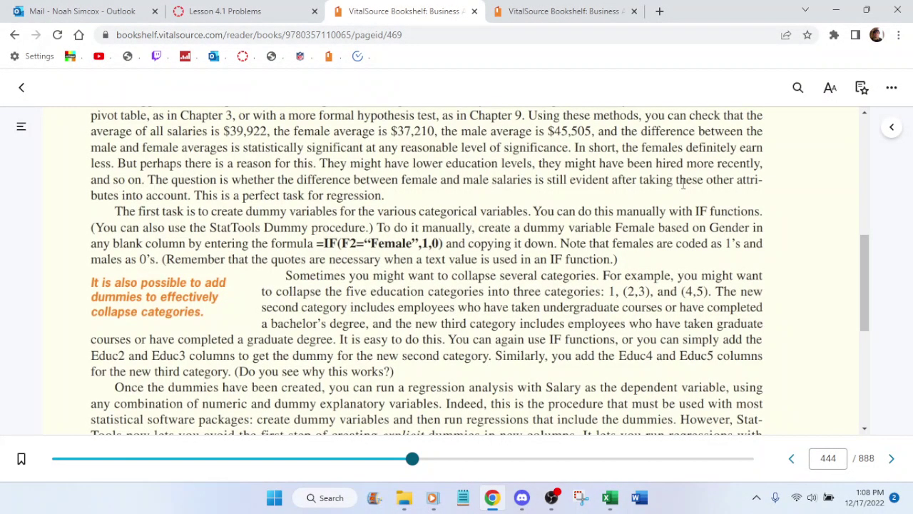
scroll(683, 184, "down", 4)
scroll(713, 182, "up", 3)
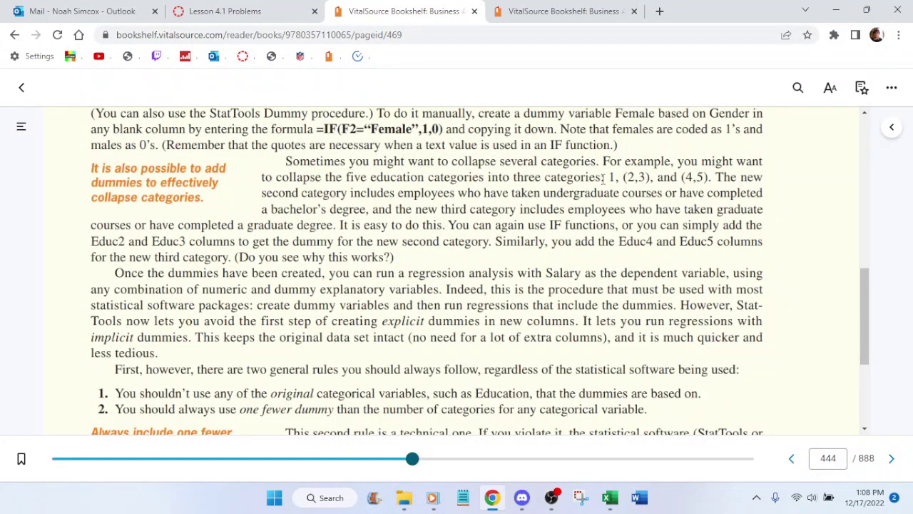
scroll(603, 181, "down", 1)
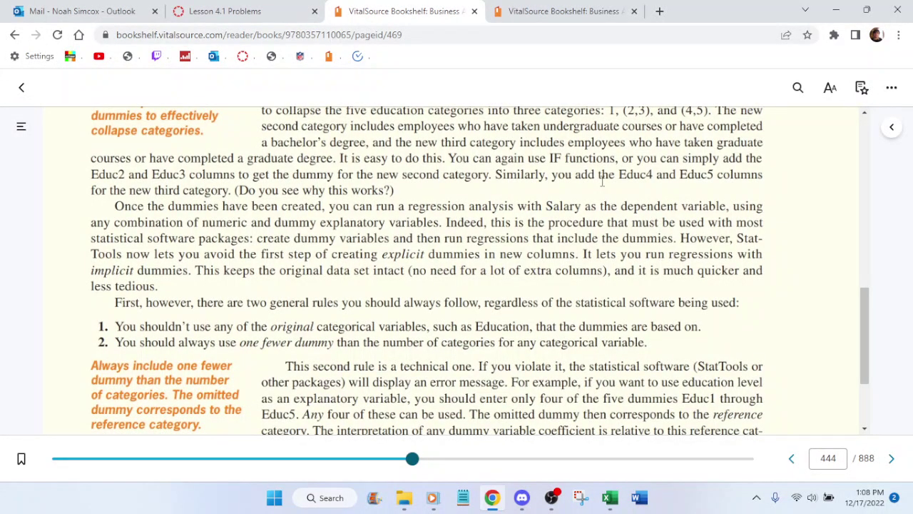
scroll(584, 181, "down", 1)
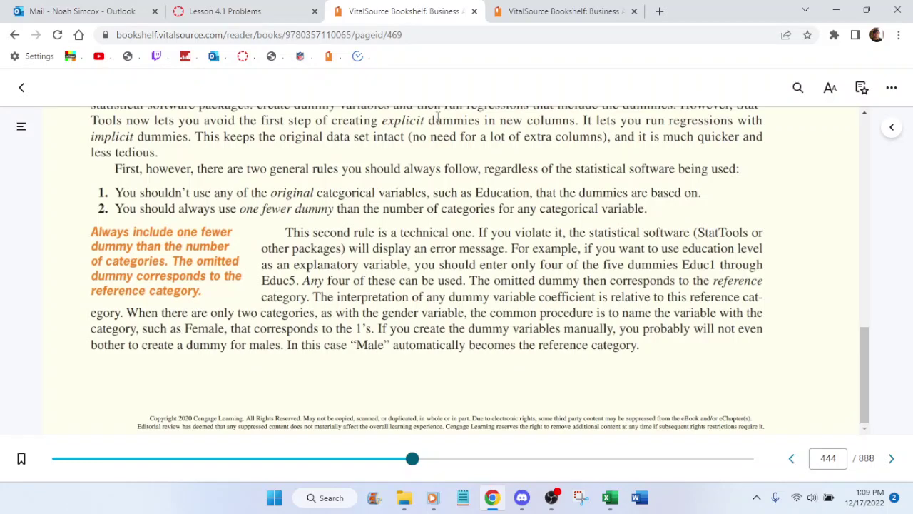
Step: Study the first regression's explanation on page 445 alongside the StatTools Regression dialog settings in Figure 10.28
scroll(438, 121, "down", 5)
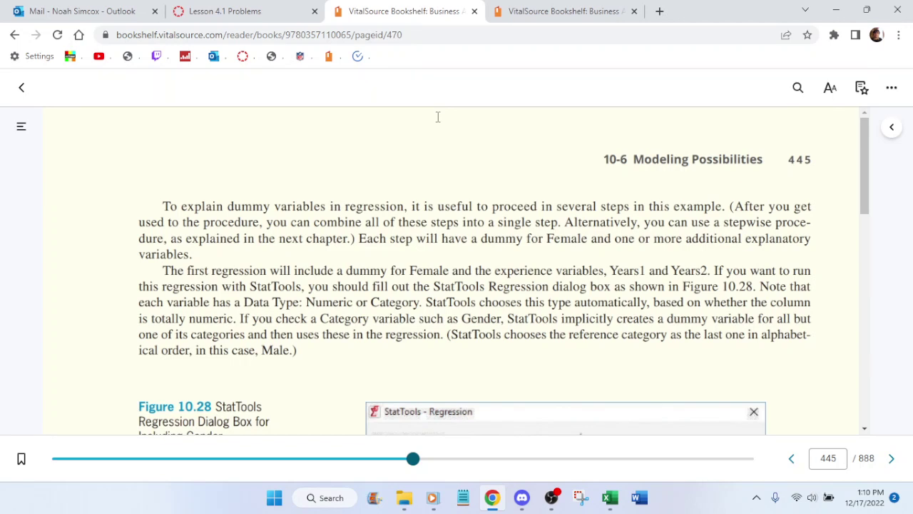
scroll(813, 200, "down", 5)
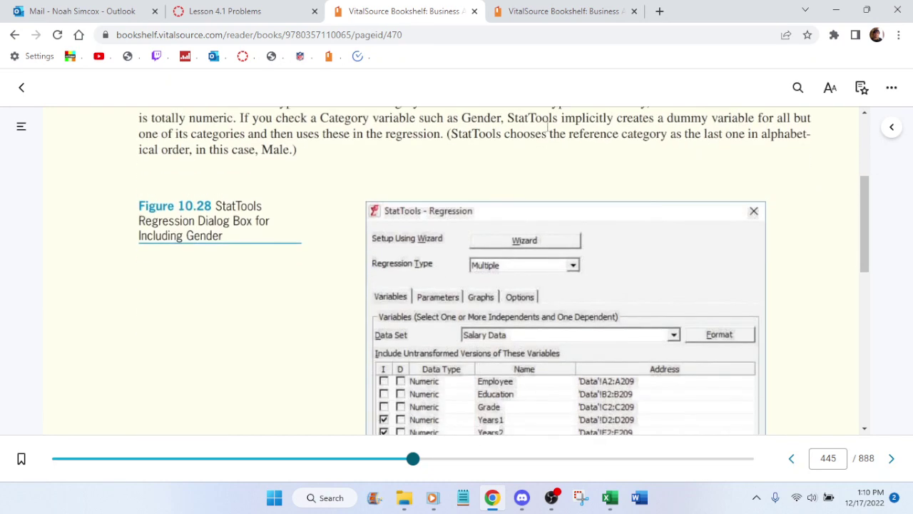
scroll(814, 201, "up", 1)
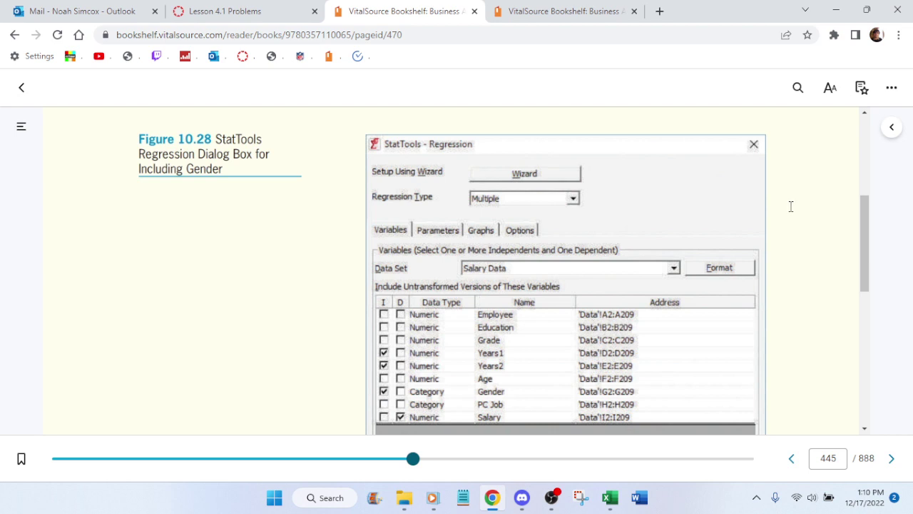
scroll(791, 206, "up", 1)
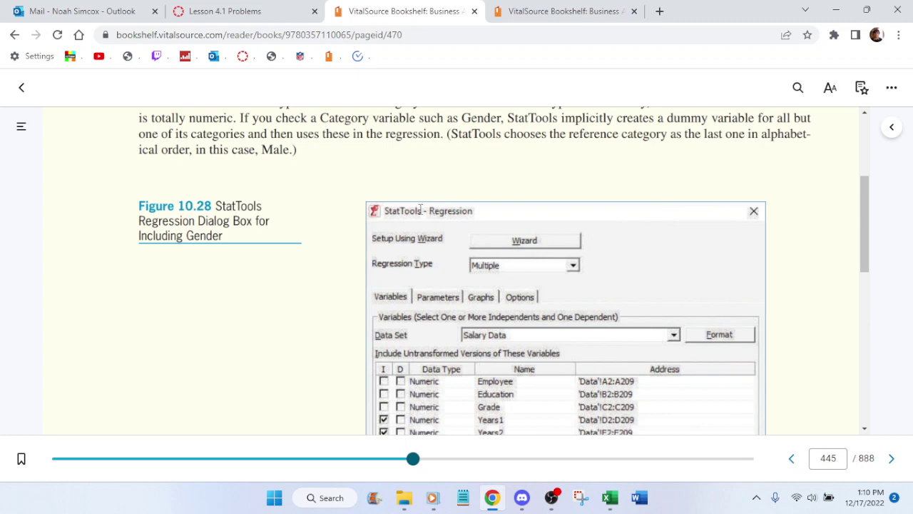
scroll(432, 214, "down", 2)
scroll(438, 314, "down", 4)
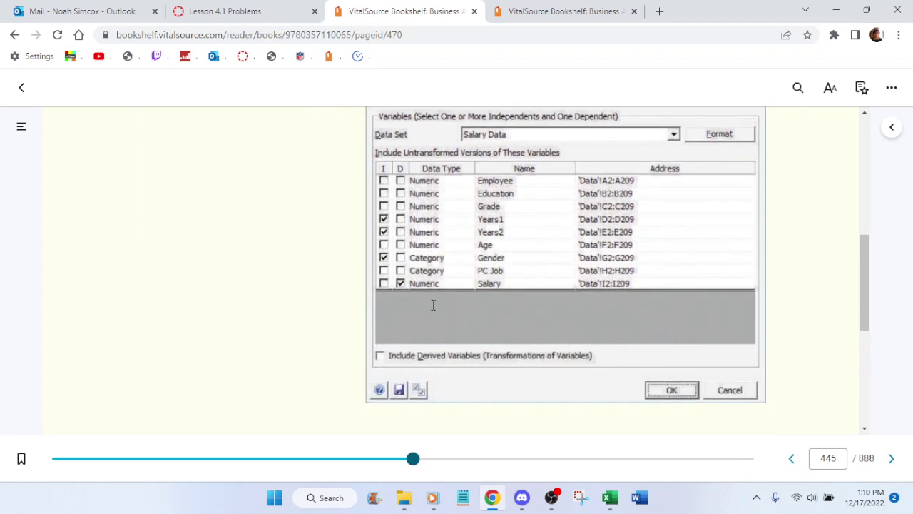
scroll(468, 302, "up", 5)
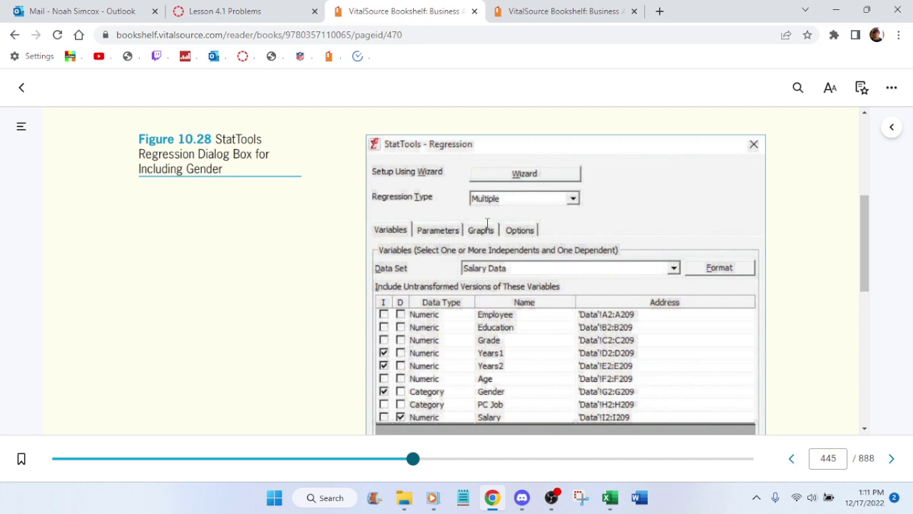
scroll(487, 223, "down", 2)
scroll(487, 223, "up", 5)
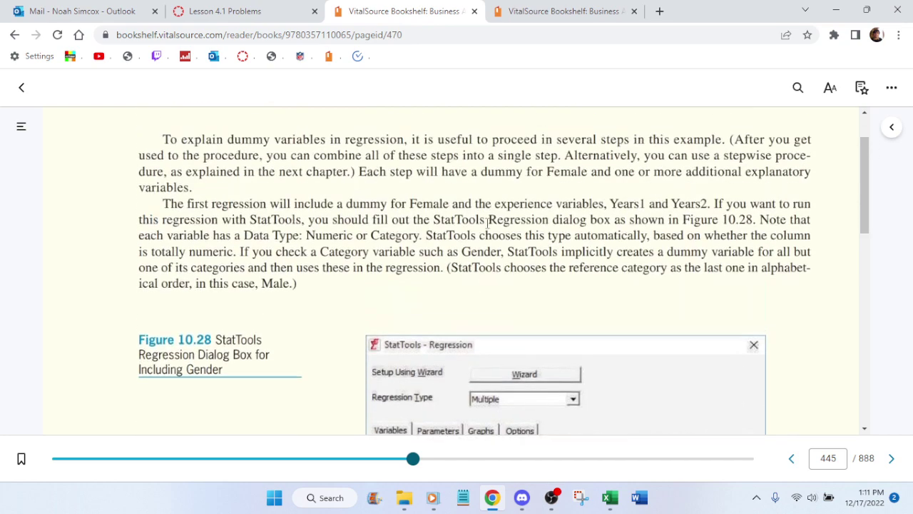
scroll(480, 223, "down", 1)
scroll(457, 219, "up", 1)
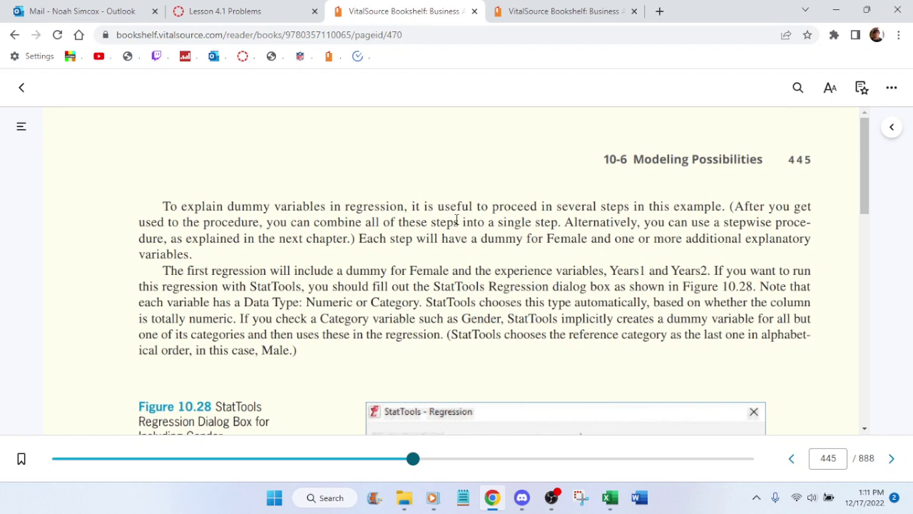
scroll(456, 219, "down", 4)
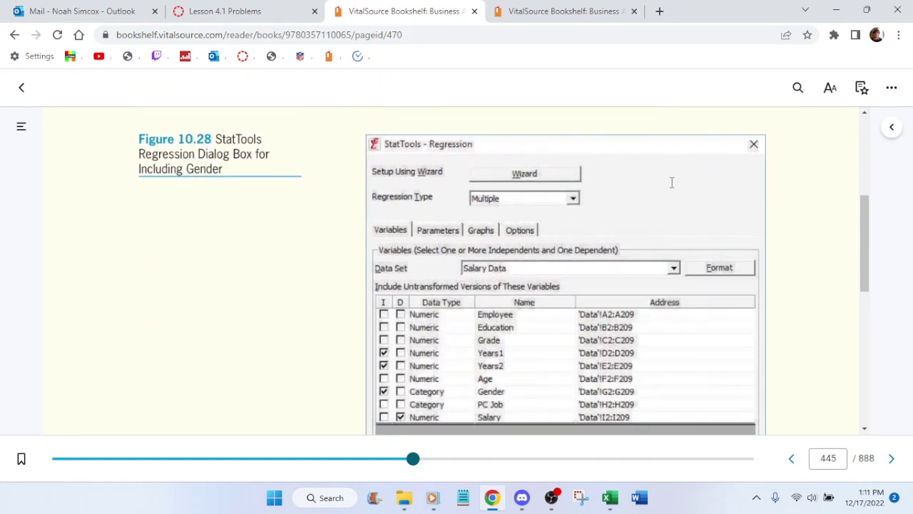
scroll(596, 188, "up", 4)
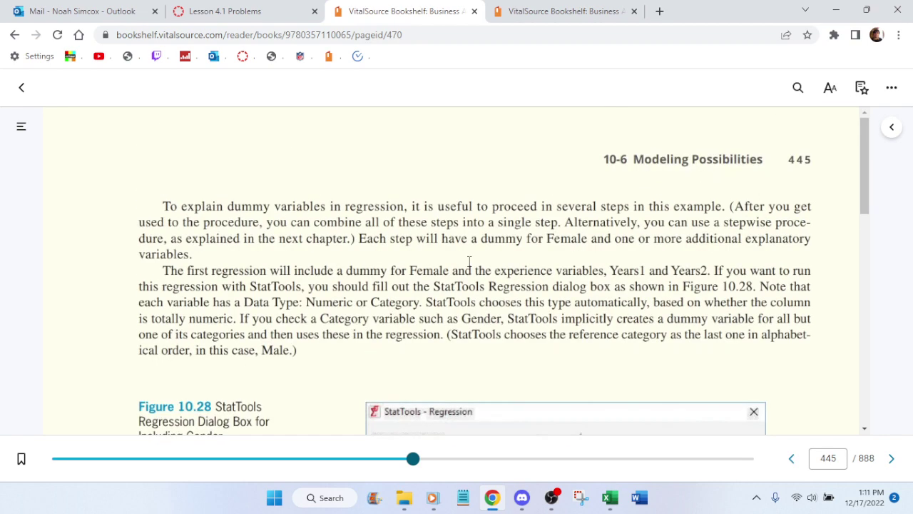
Step: Go back to page 444 and review the bank data table and the dummy variable rules again
scroll(469, 262, "up", 2)
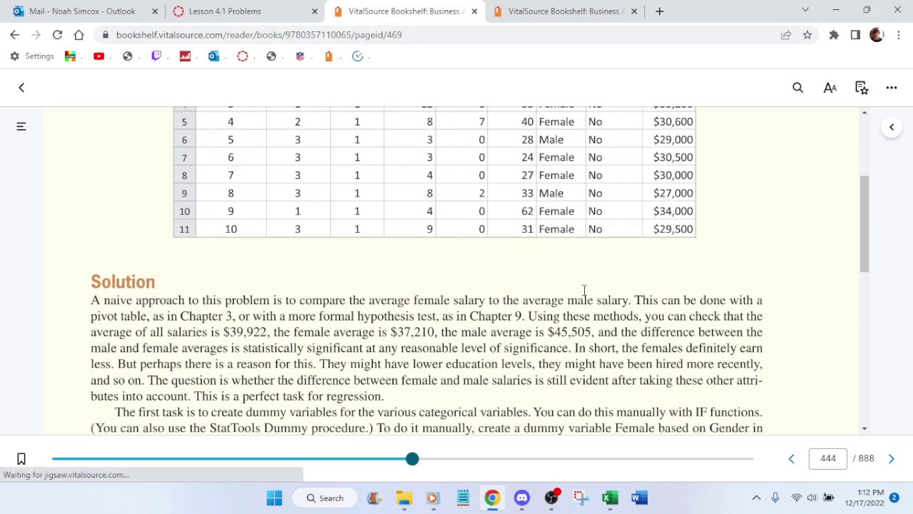
scroll(583, 290, "down", 5)
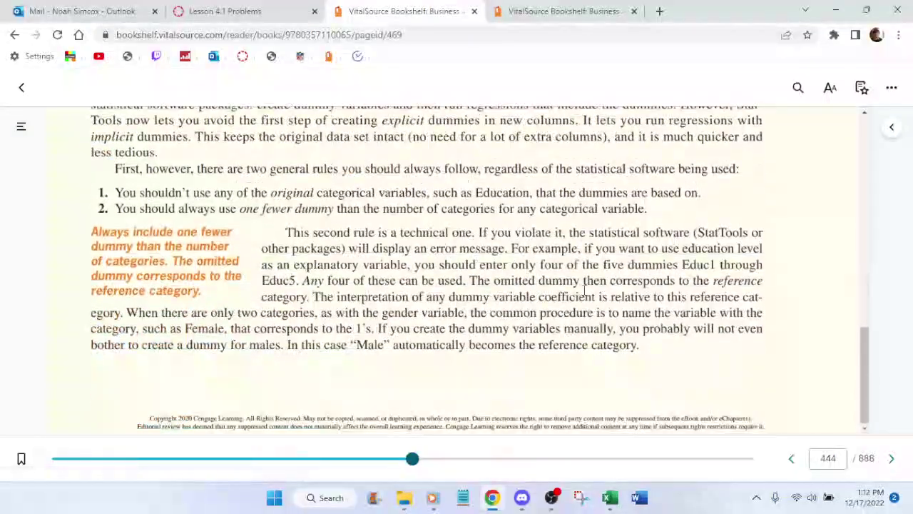
scroll(584, 289, "up", 3)
scroll(584, 289, "up", 8)
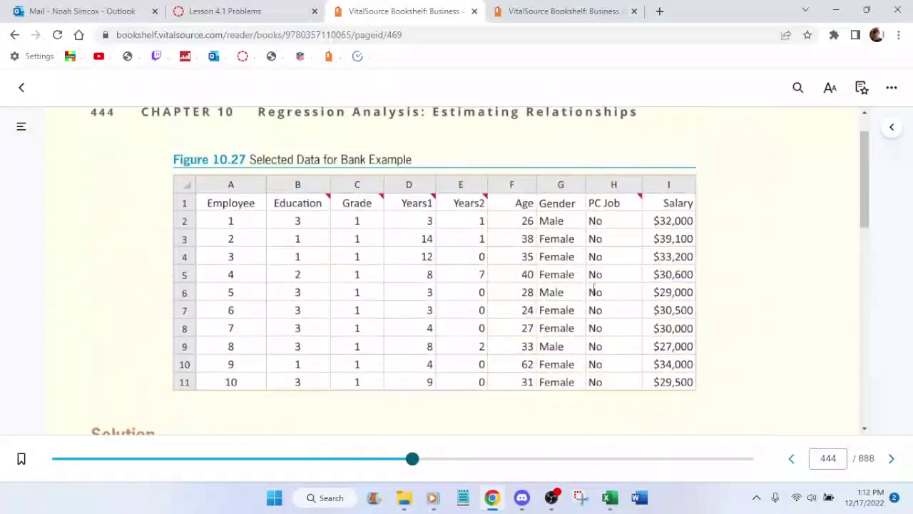
scroll(680, 273, "down", 8)
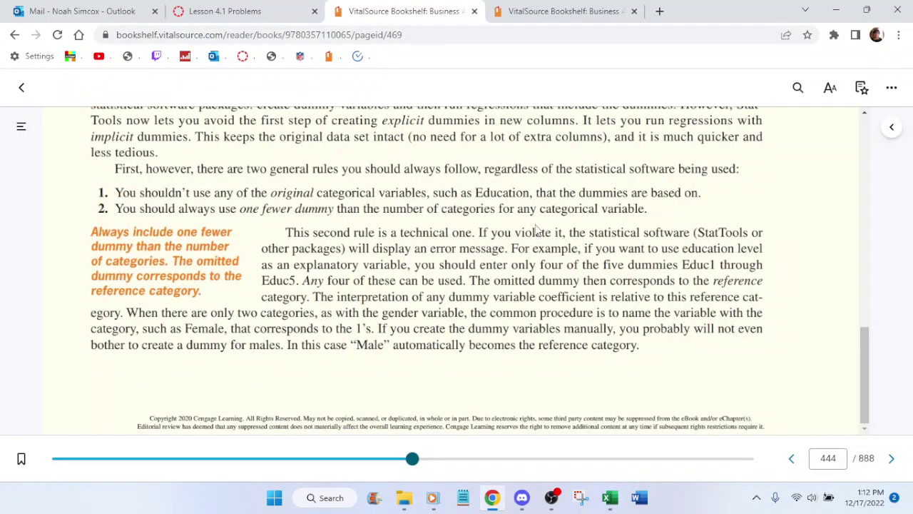
Step: Return to page 445 and read how to interpret the Gender dummy coefficient and add education level to the regression
scroll(535, 225, "down", 10)
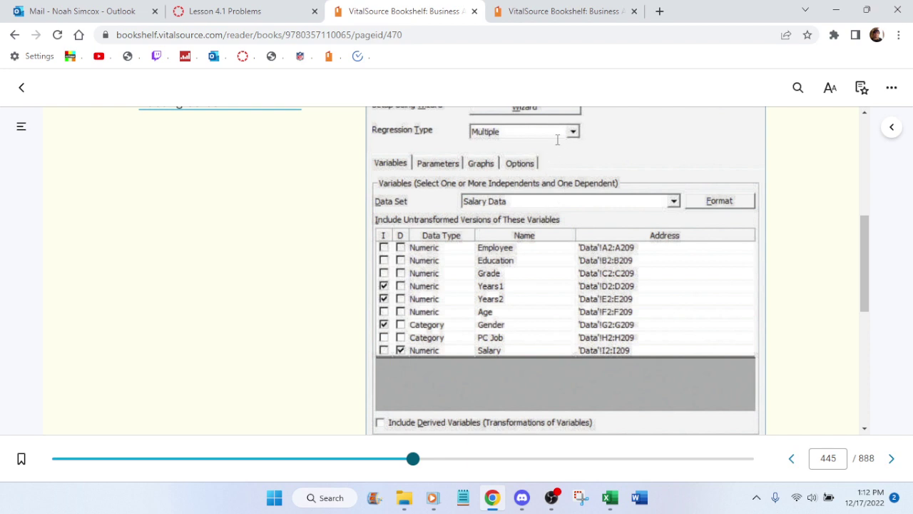
scroll(551, 146, "up", 1)
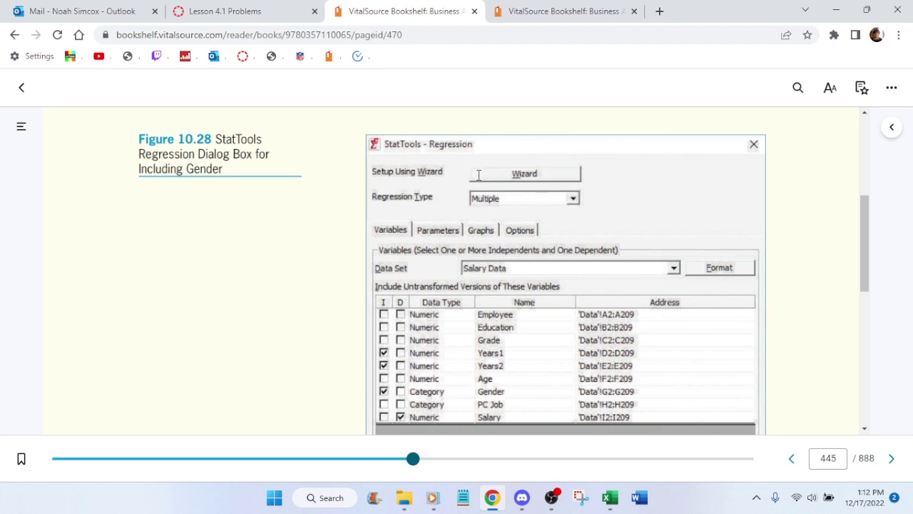
scroll(478, 174, "down", 5)
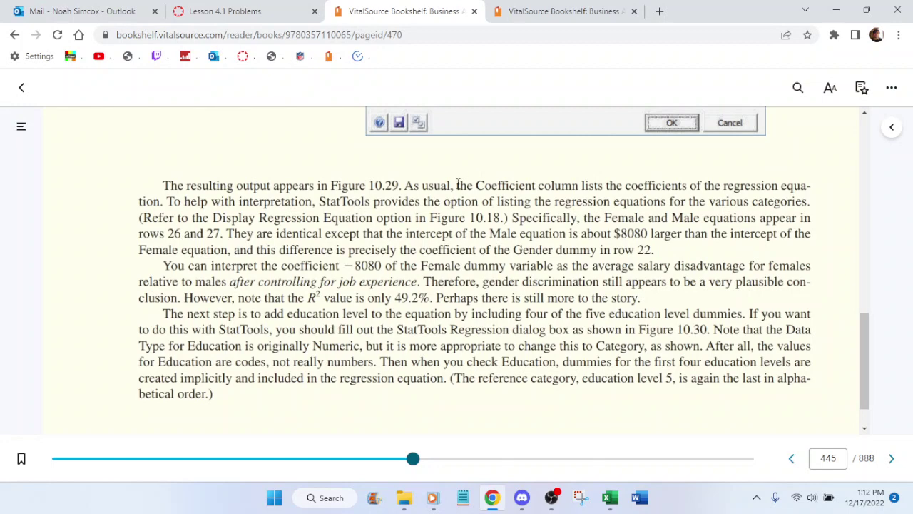
scroll(455, 176, "down", 1)
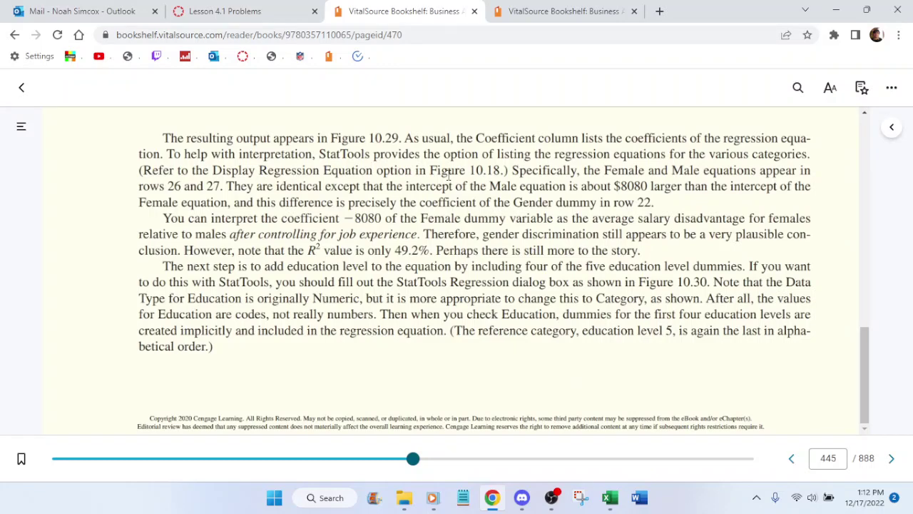
Step: Examine the regression output in Figure 10.29 and the StatTools dialog with Education included in Figure 10.30 on page 446
scroll(448, 175, "down", 2)
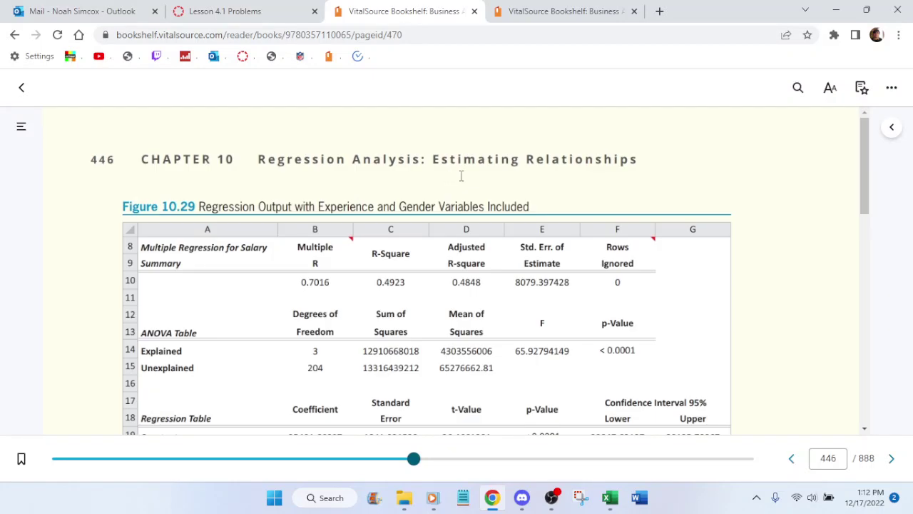
scroll(461, 176, "down", 9)
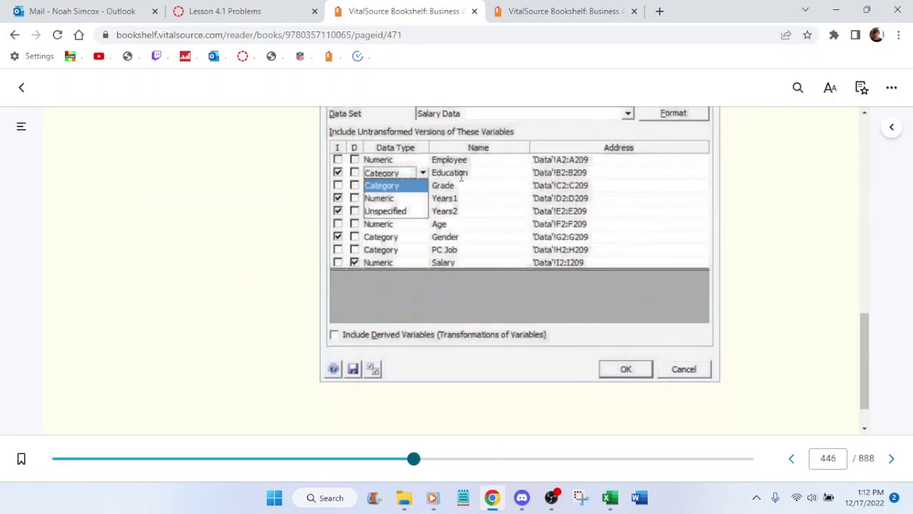
scroll(460, 176, "down", 1)
scroll(461, 176, "up", 4)
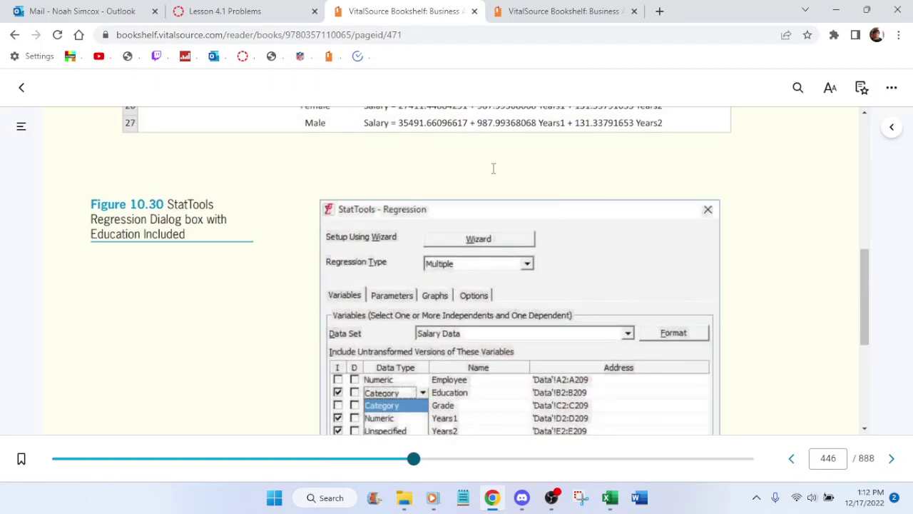
Step: Study page 447's regression output with education dummies in Figure 10.31, its equations, and the explanation of the Education coefficients
scroll(493, 169, "down", 4)
scroll(498, 168, "down", 3)
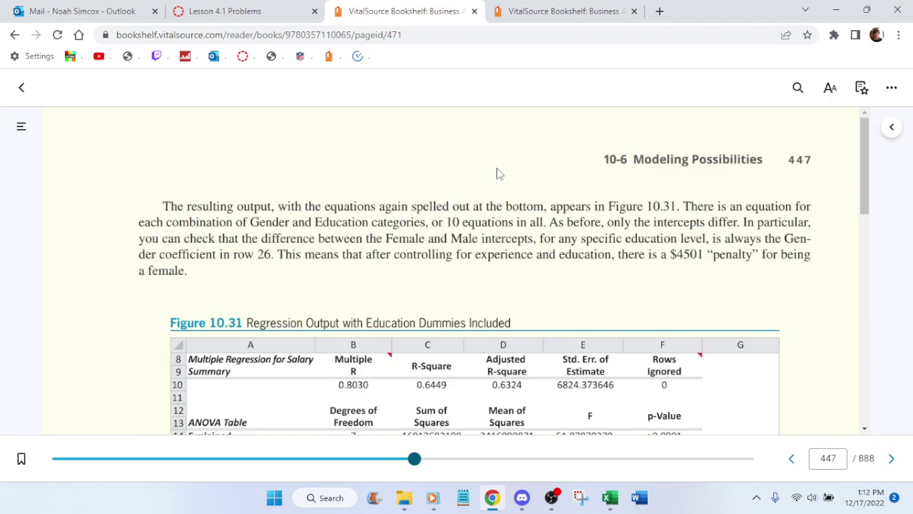
scroll(498, 173, "down", 2)
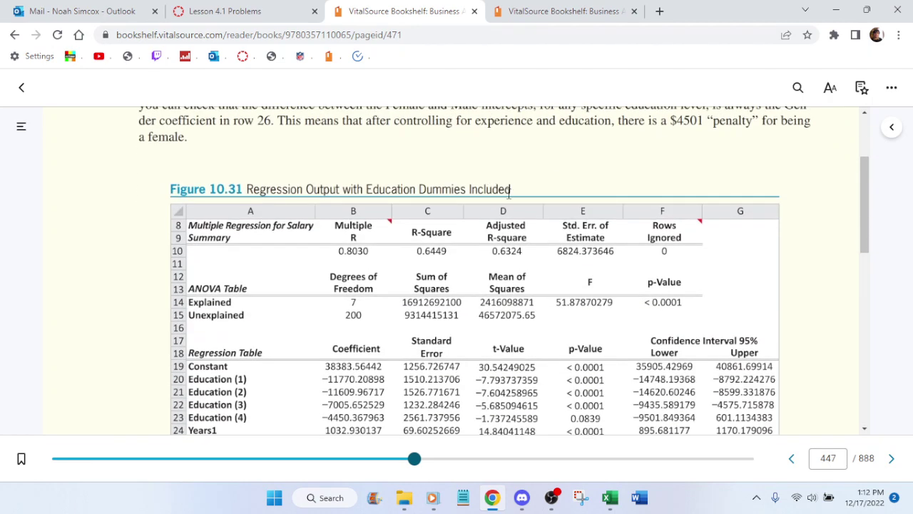
scroll(509, 194, "up", 2)
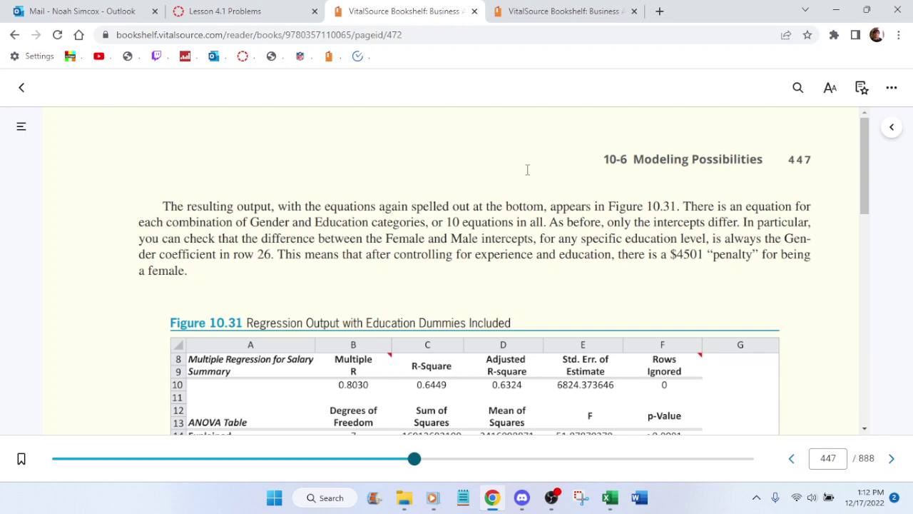
scroll(527, 169, "down", 5)
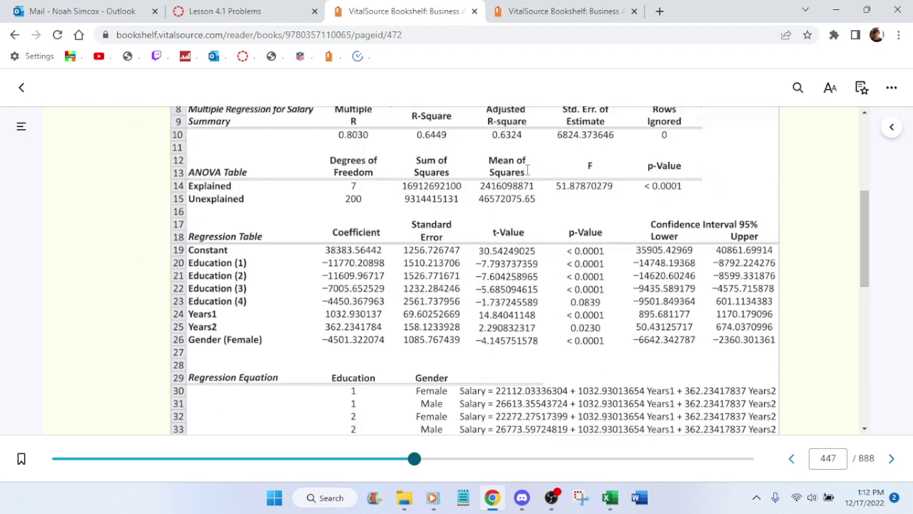
scroll(528, 169, "down", 2)
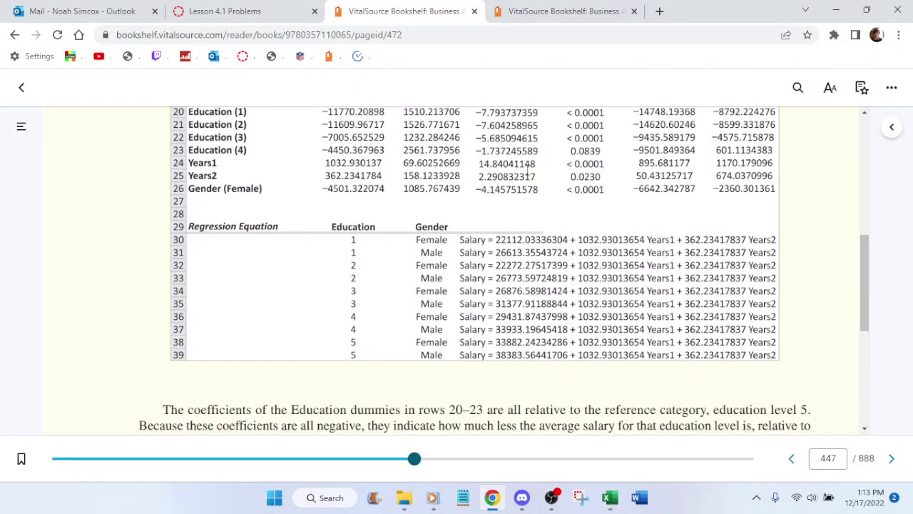
scroll(527, 169, "up", 5)
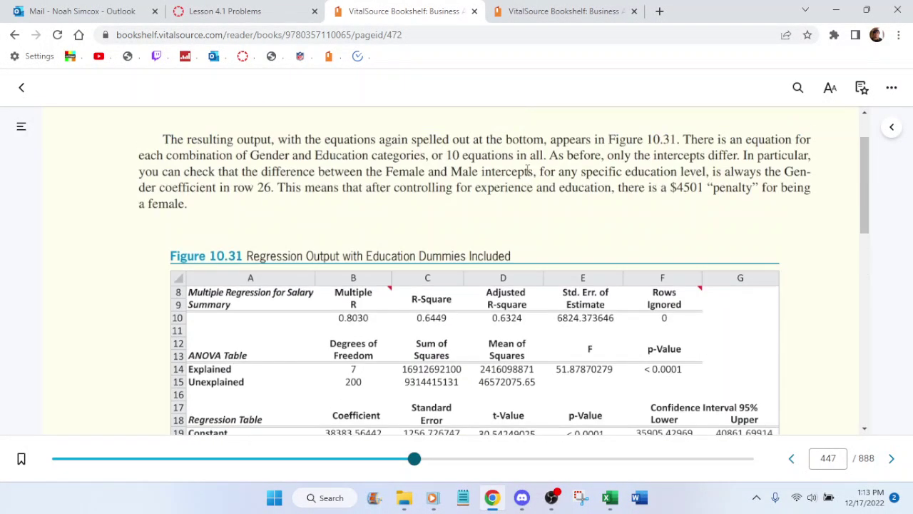
scroll(527, 172, "down", 4)
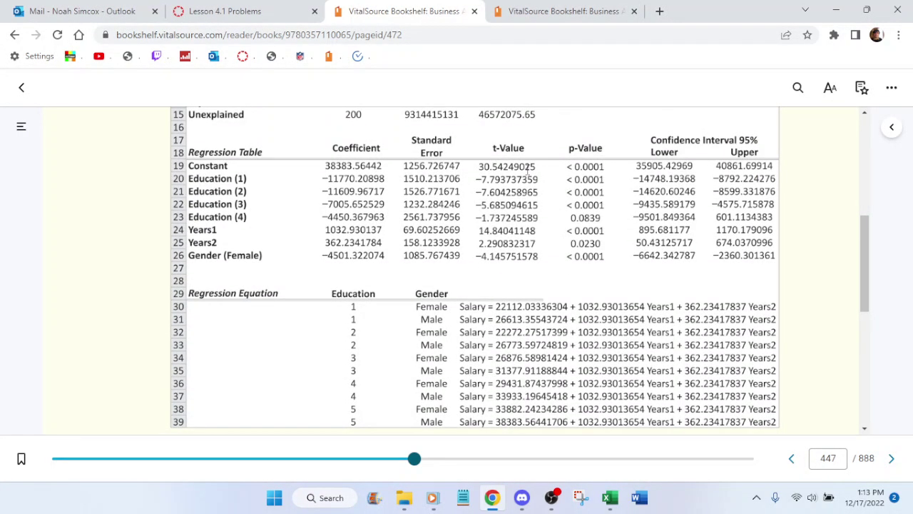
scroll(528, 170, "down", 5)
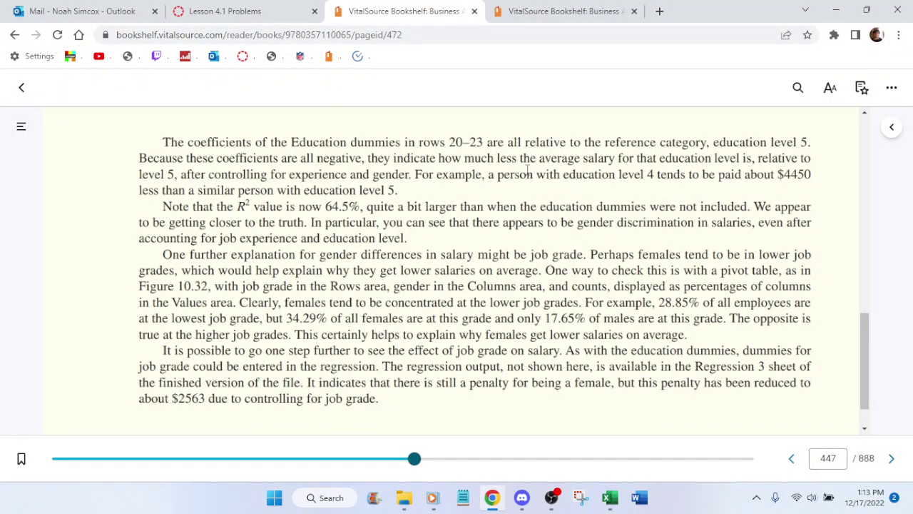
scroll(528, 169, "up", 10)
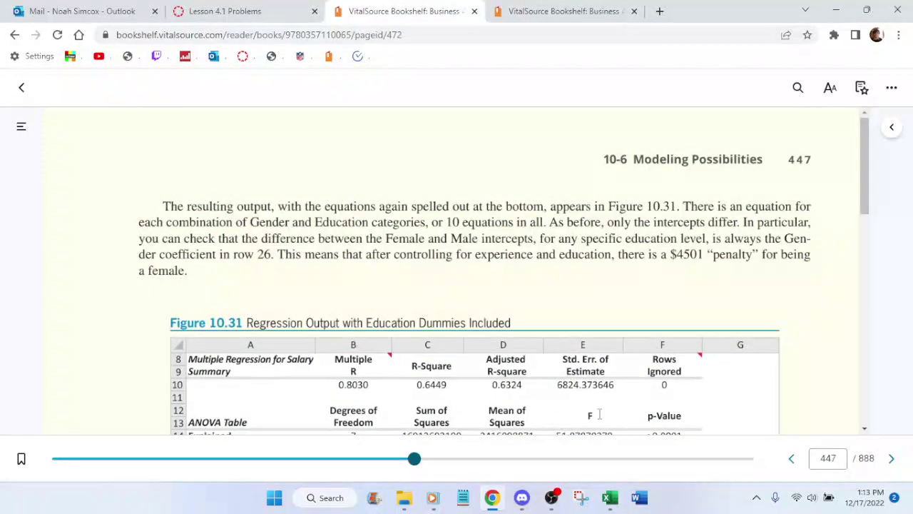
Step: Switch to the Lesson 4.1 Problems assignment page, download the P10_26.xlsx data set and open it
left_click(610, 497)
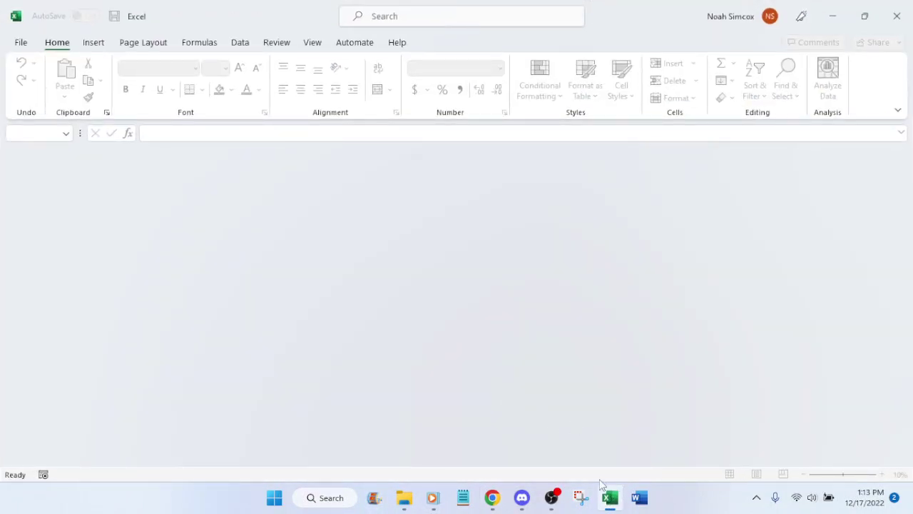
left_click(610, 498)
left_click(263, 7)
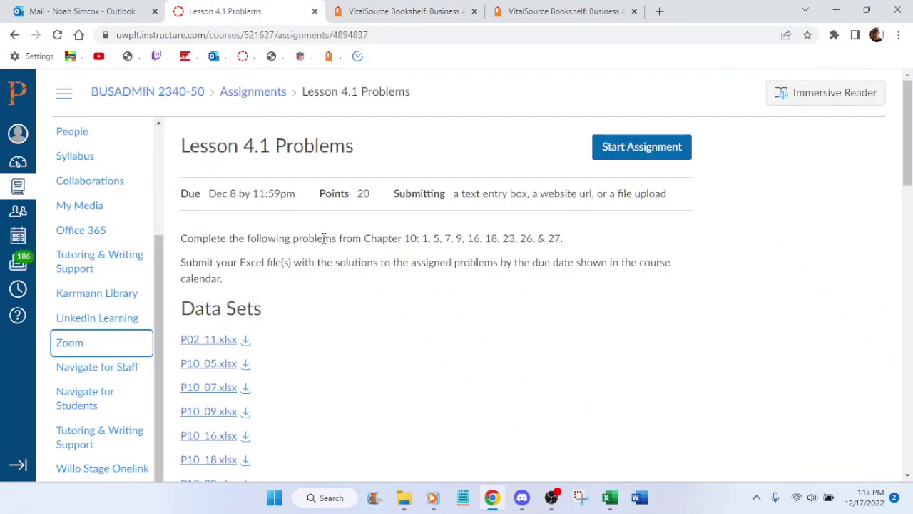
scroll(317, 255, "down", 3)
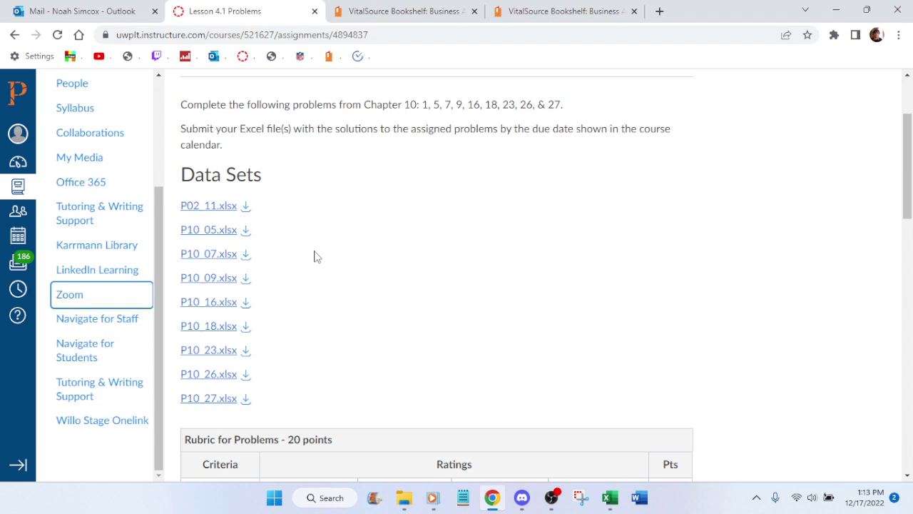
scroll(317, 257, "down", 8)
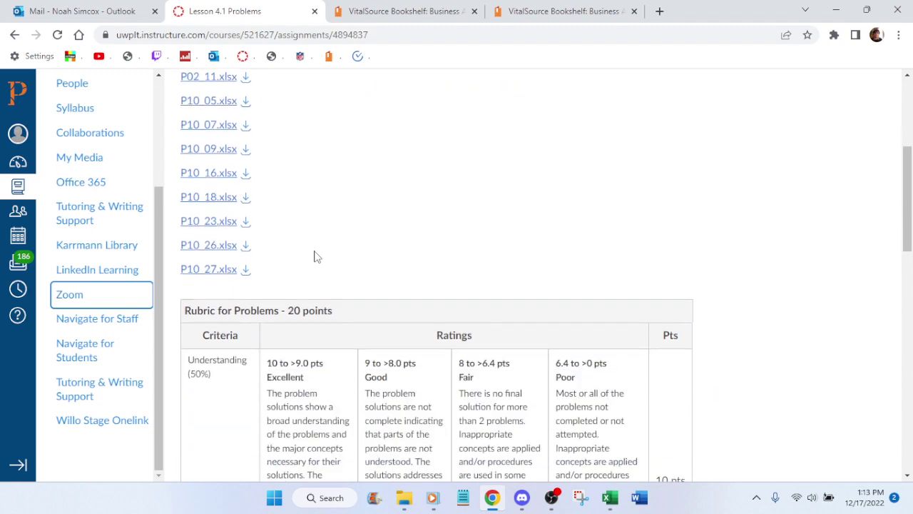
scroll(311, 250, "up", 5)
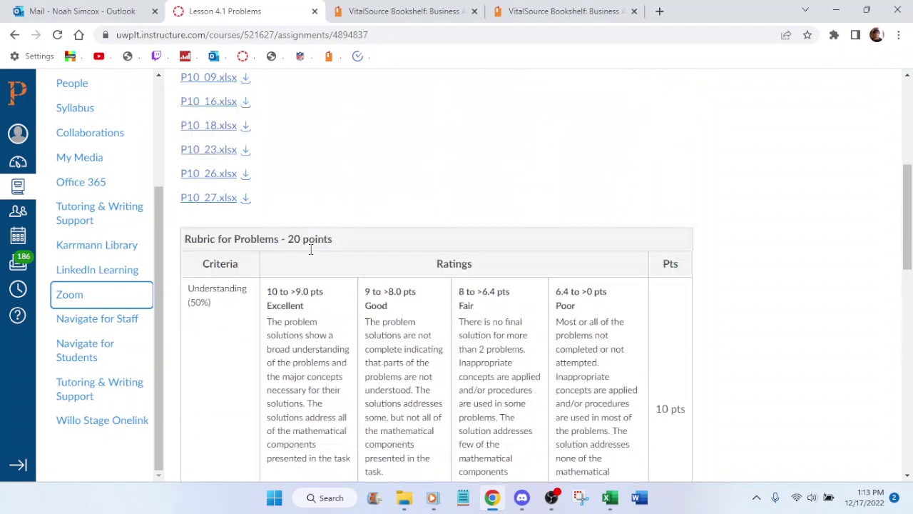
scroll(310, 250, "up", 5)
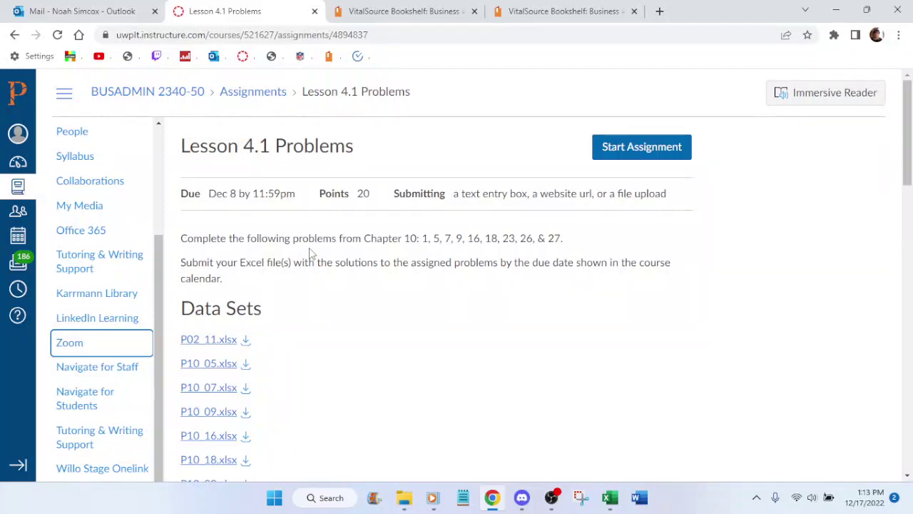
scroll(310, 251, "down", 2)
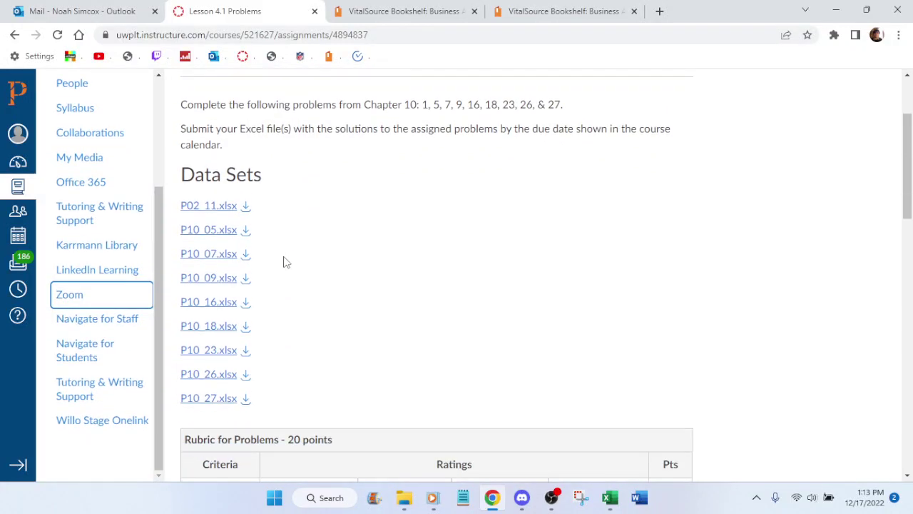
left_click(246, 374)
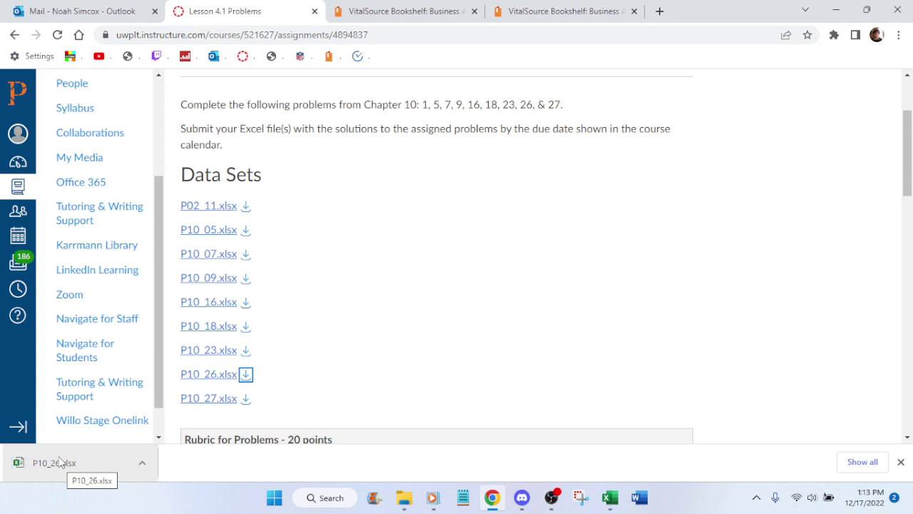
left_click(61, 462)
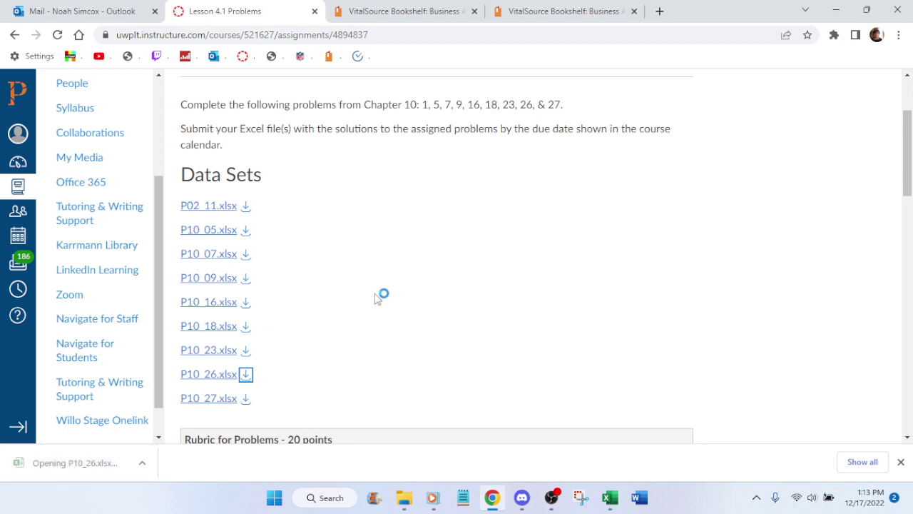
Step: Dismiss the browser's download bar, switch to the P10_26.xlsx workbook in Excel and enable editing
left_click(492, 499)
left_click(493, 500)
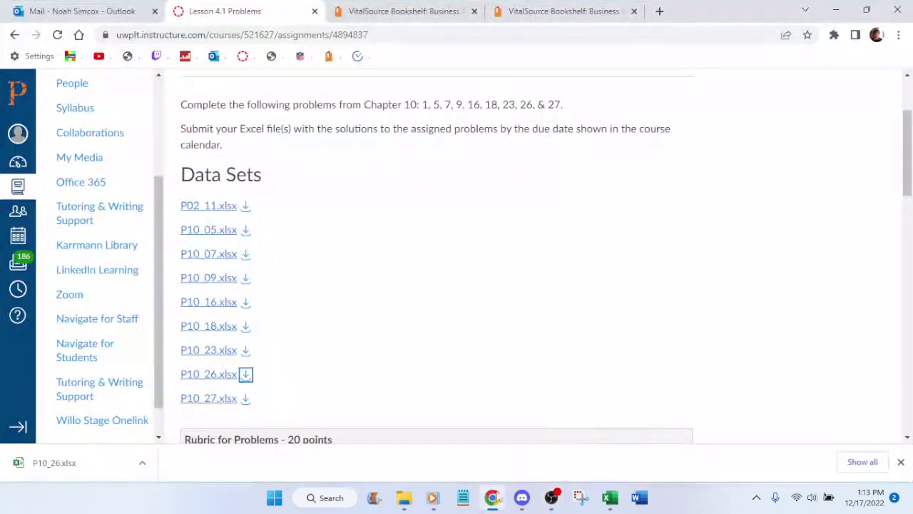
left_click(900, 462)
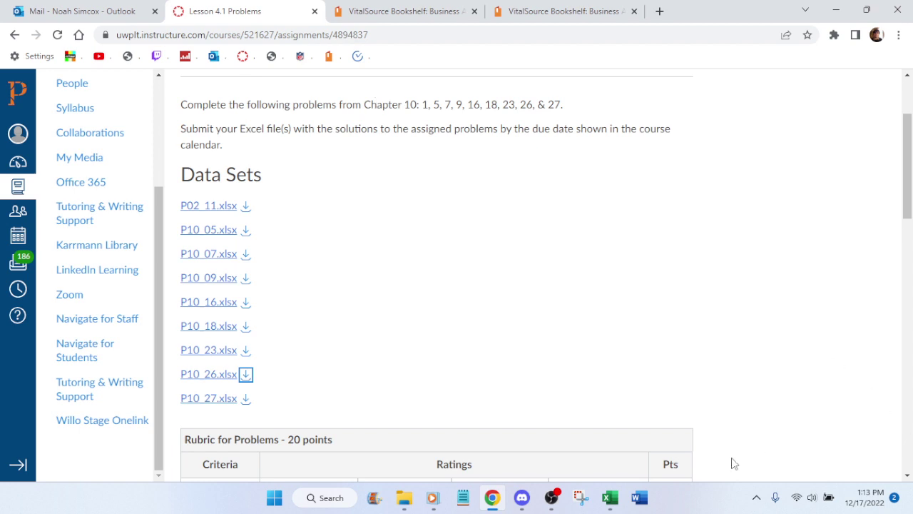
left_click(610, 497)
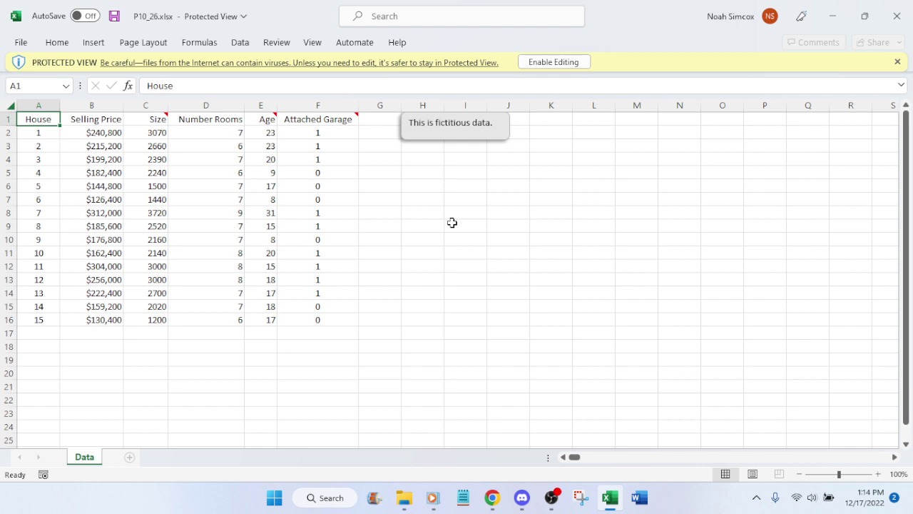
left_click(562, 62)
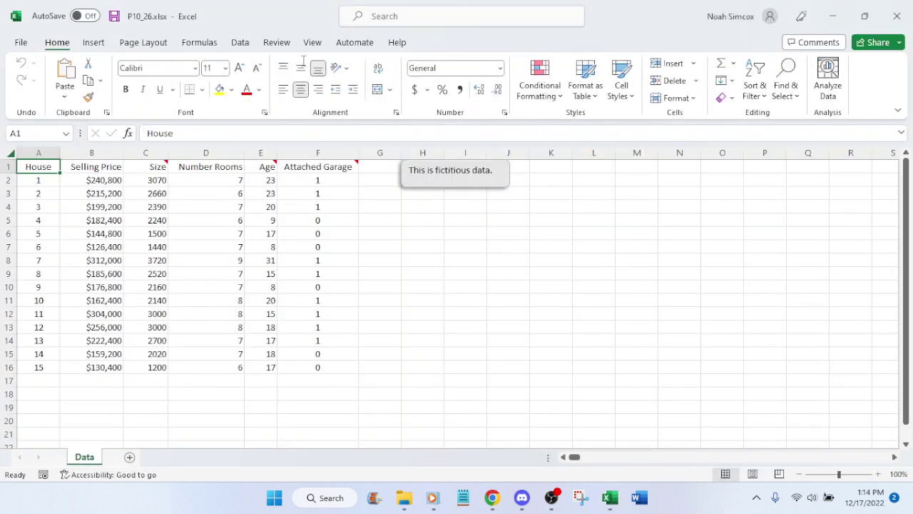
Step: Look through Excel's Data Analysis tools and inspect the Regression settings without running the analysis
left_click(240, 43)
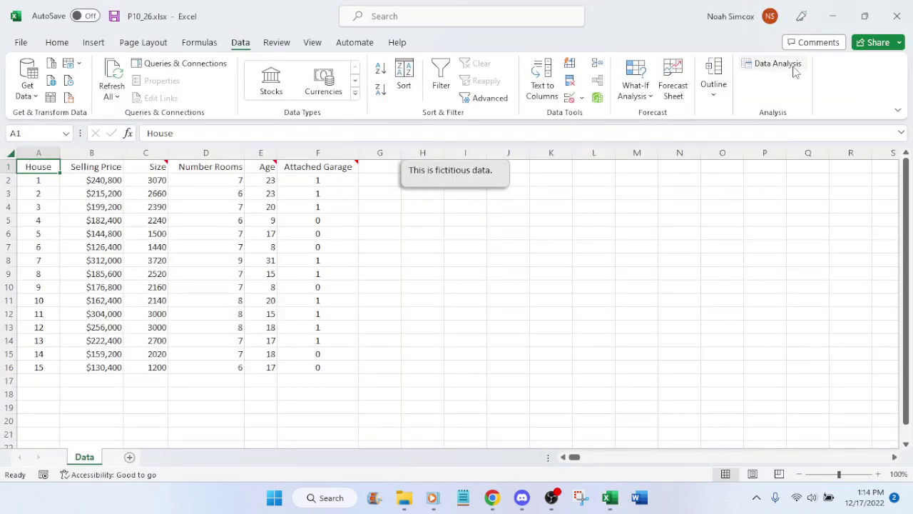
left_click(778, 66)
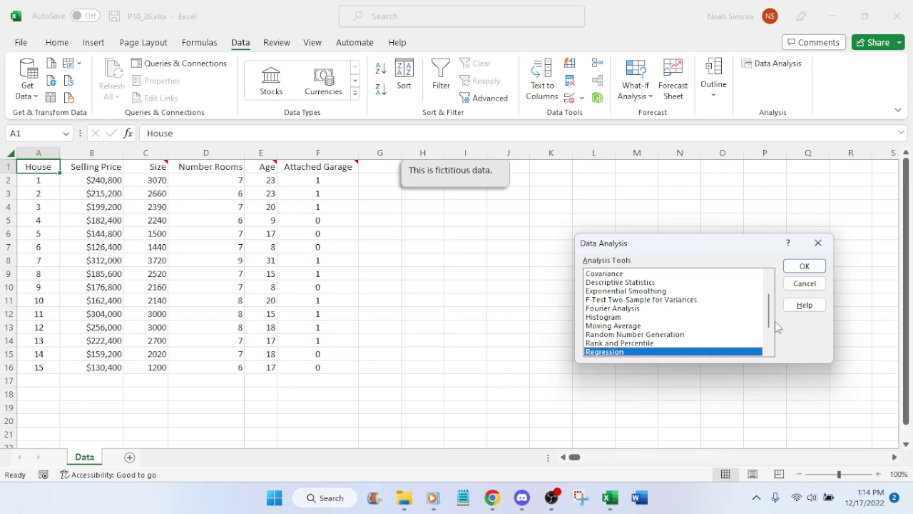
left_click_drag(764, 324, 766, 294)
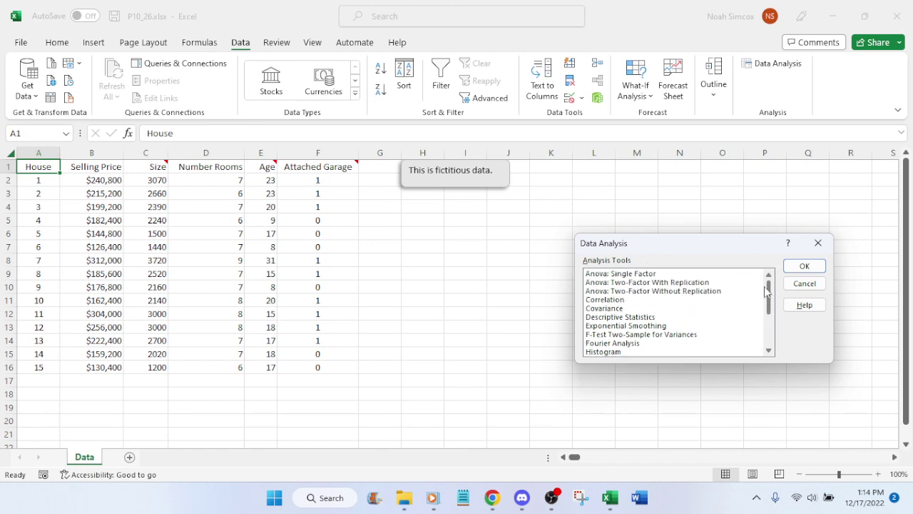
left_click_drag(765, 291, 769, 330)
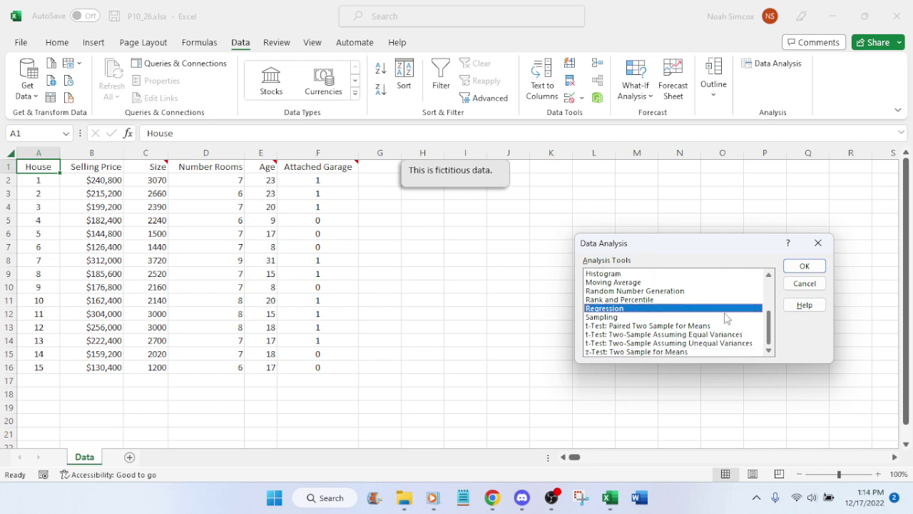
left_click(800, 267)
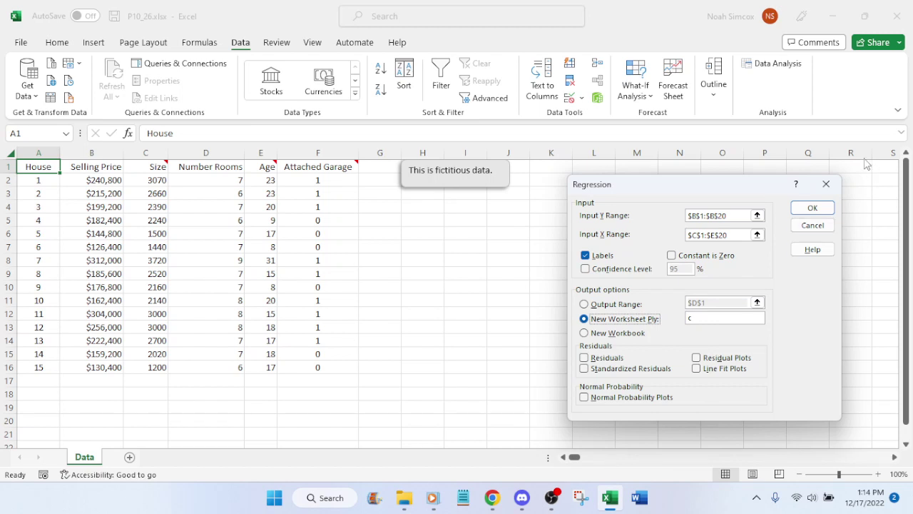
left_click(827, 184)
left_click(818, 242)
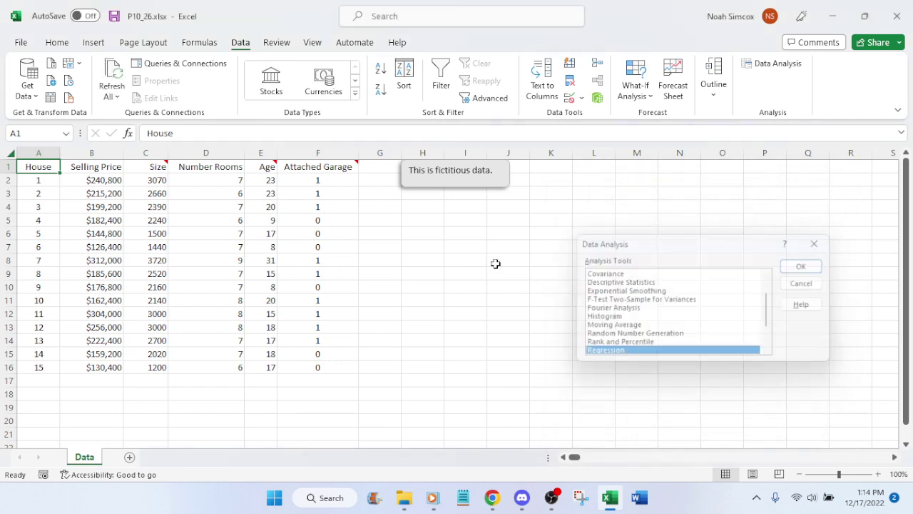
left_click(497, 259)
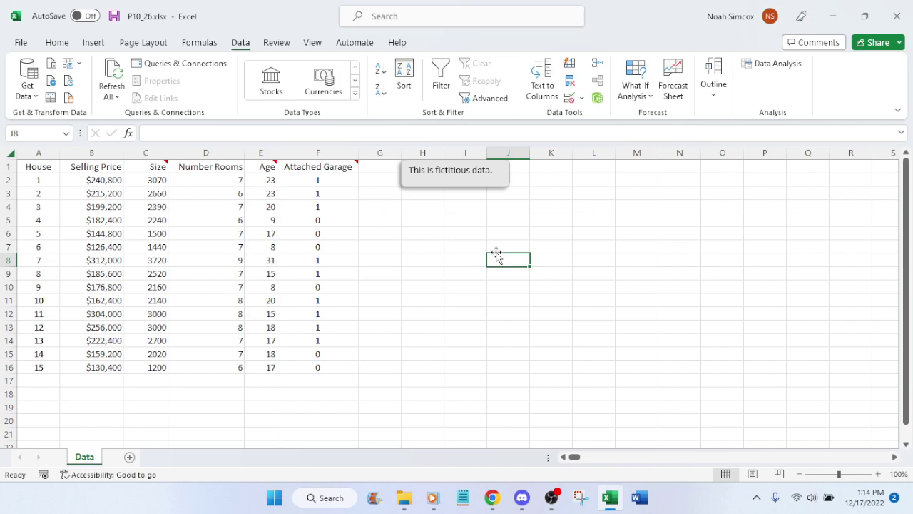
Step: Switch back to the textbook in Chrome and review page 447 through Figure 10.32 and section 10-6b on page 448
left_click(493, 497)
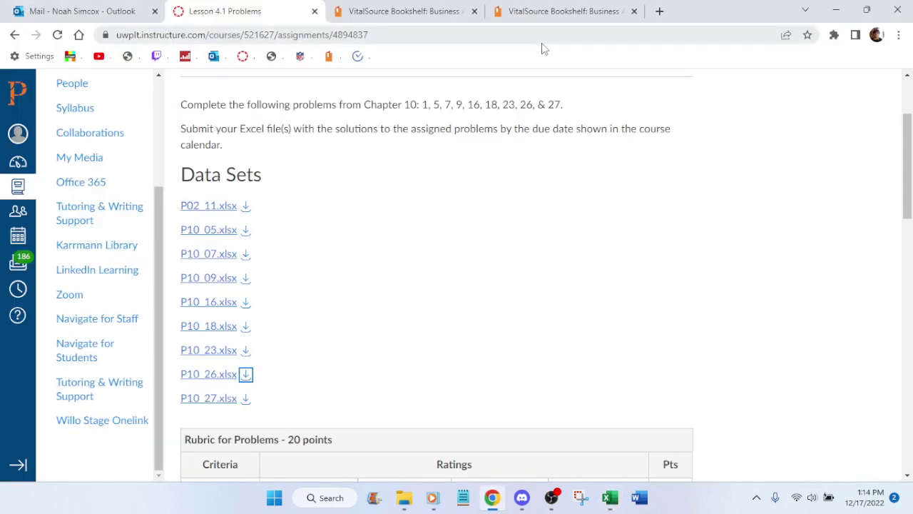
left_click(563, 11)
left_click(403, 10)
scroll(500, 164, "down", 5)
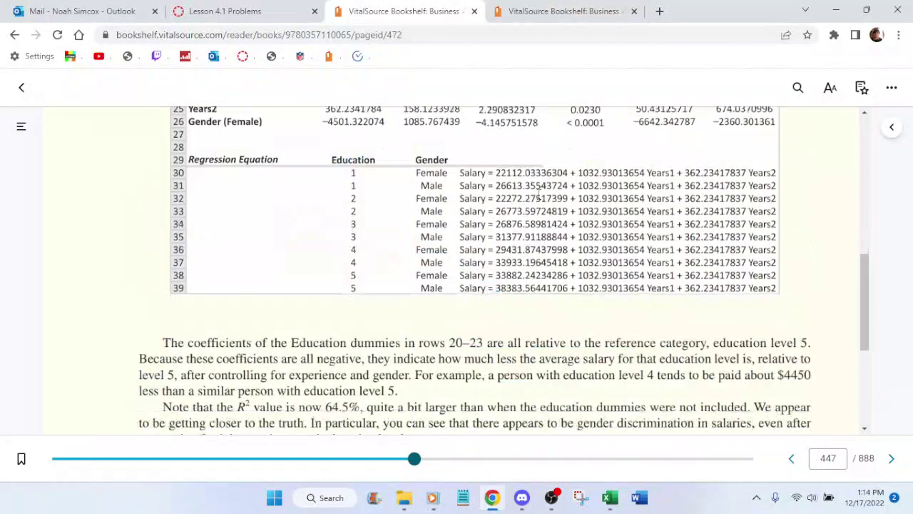
scroll(538, 189, "down", 3)
scroll(564, 189, "up", 10)
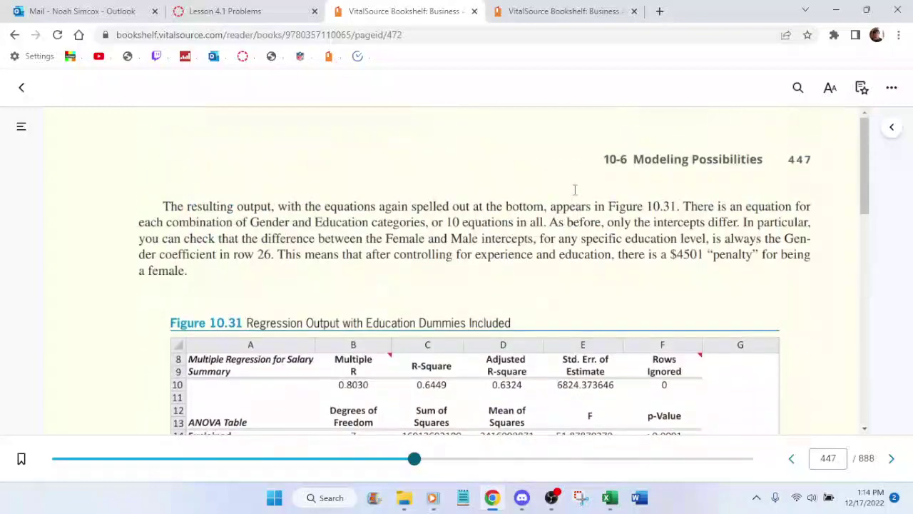
scroll(550, 192, "down", 8)
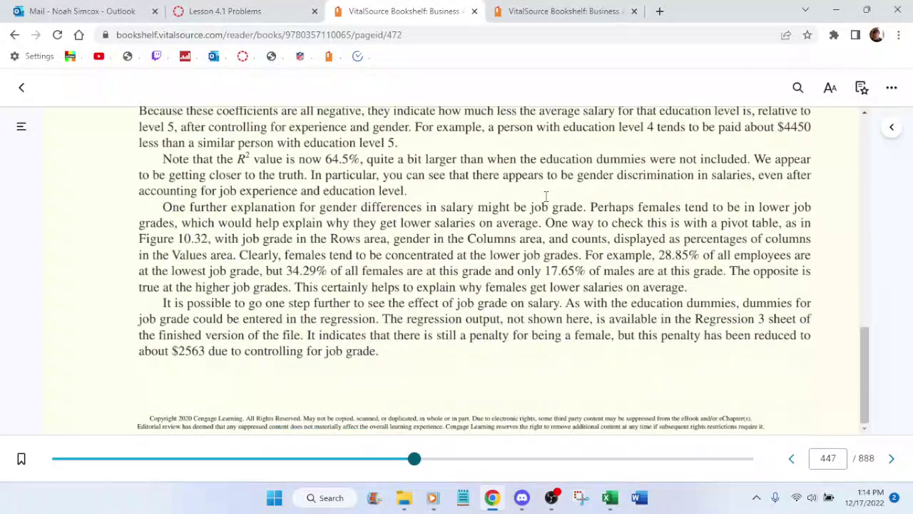
scroll(546, 196, "down", 10)
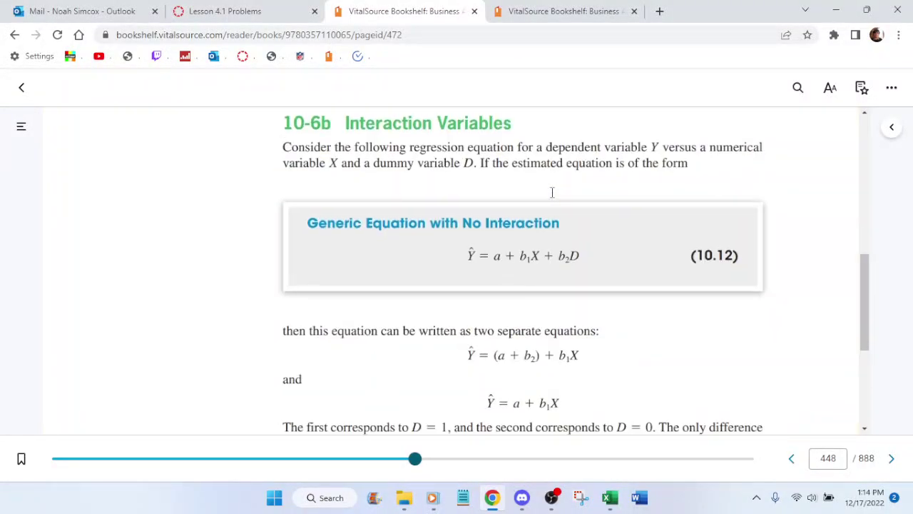
scroll(552, 191, "up", 5)
scroll(551, 191, "up", 2)
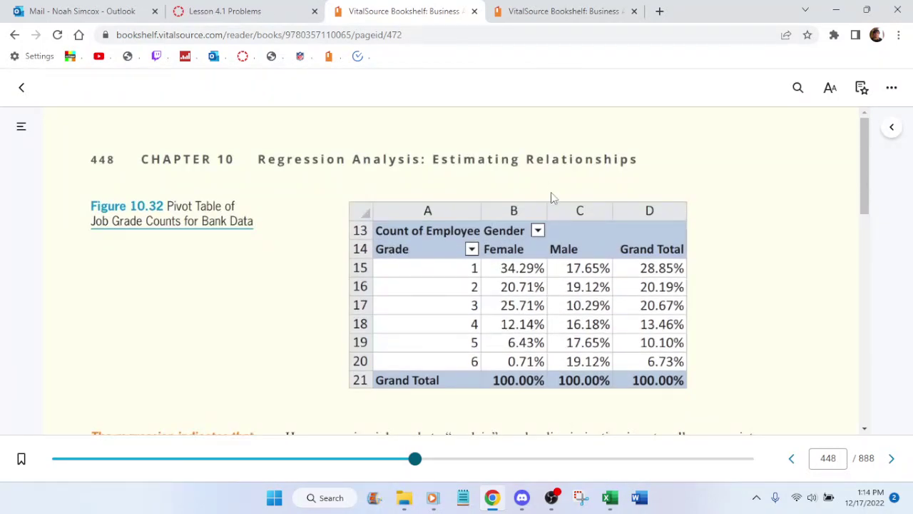
Step: Review the job grade discussion on page 448, then go back through pages 447 to 443 to the variable list of Example 10.3
scroll(552, 191, "down", 4)
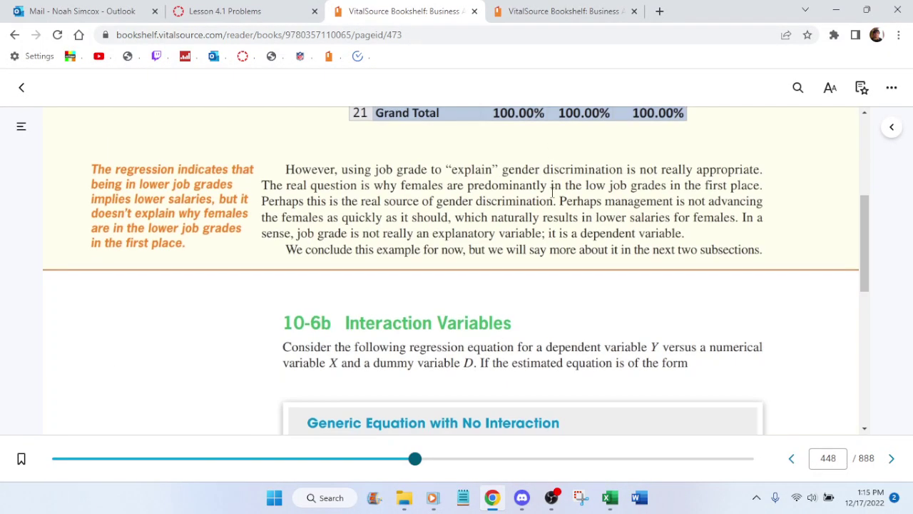
scroll(551, 191, "up", 4)
scroll(552, 191, "down", 2)
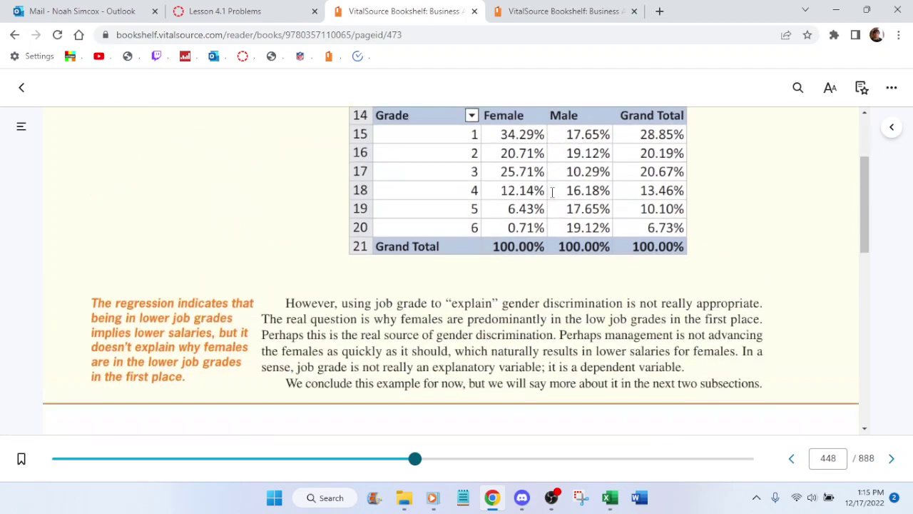
scroll(552, 191, "up", 3)
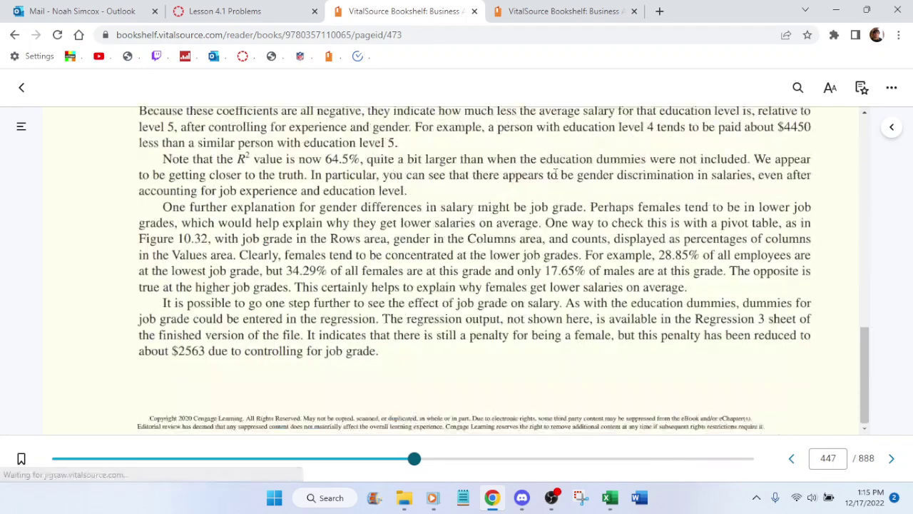
scroll(555, 173, "up", 3)
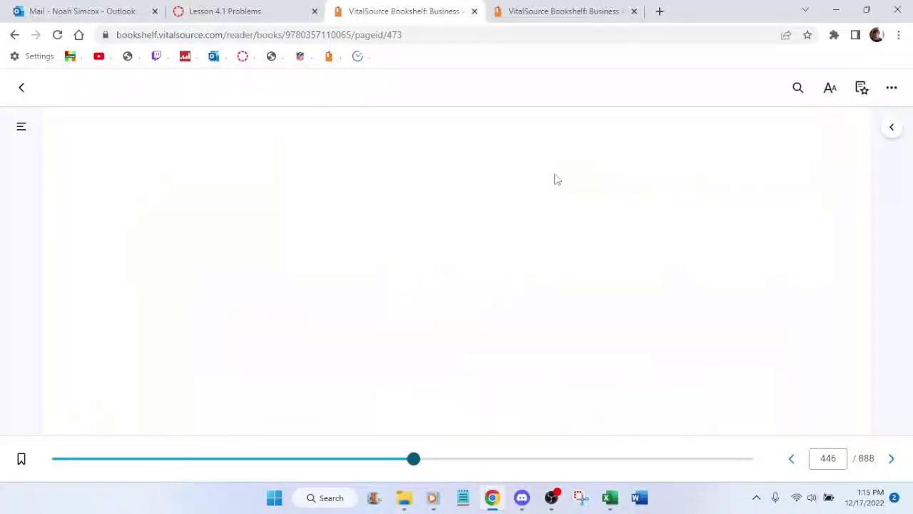
scroll(558, 194, "up", 3)
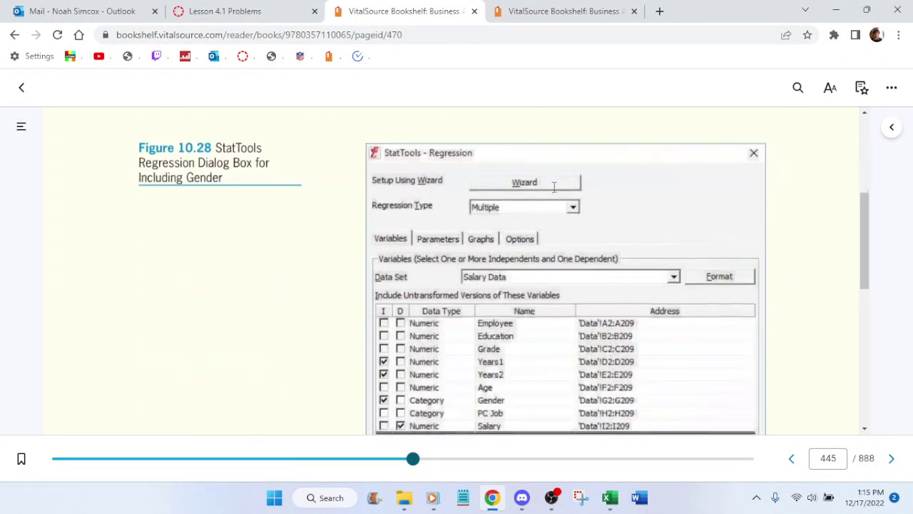
scroll(554, 187, "up", 3)
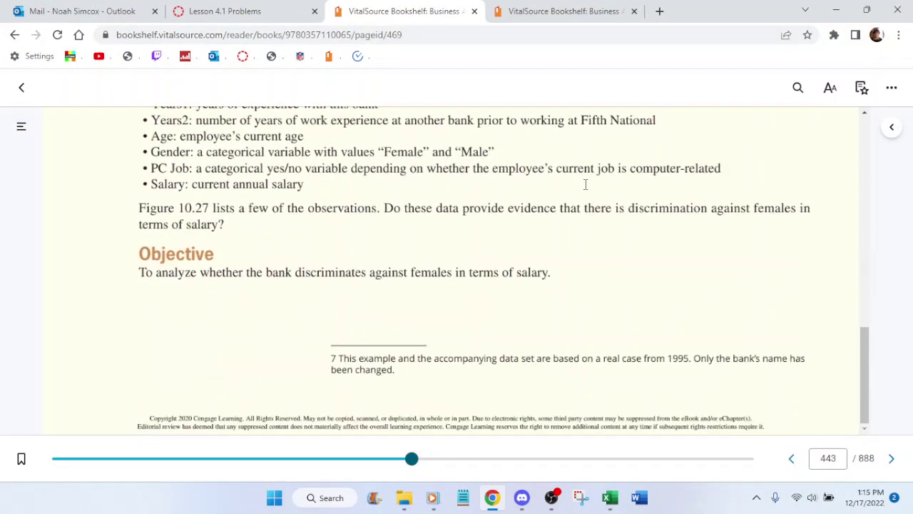
scroll(585, 184, "up", 2)
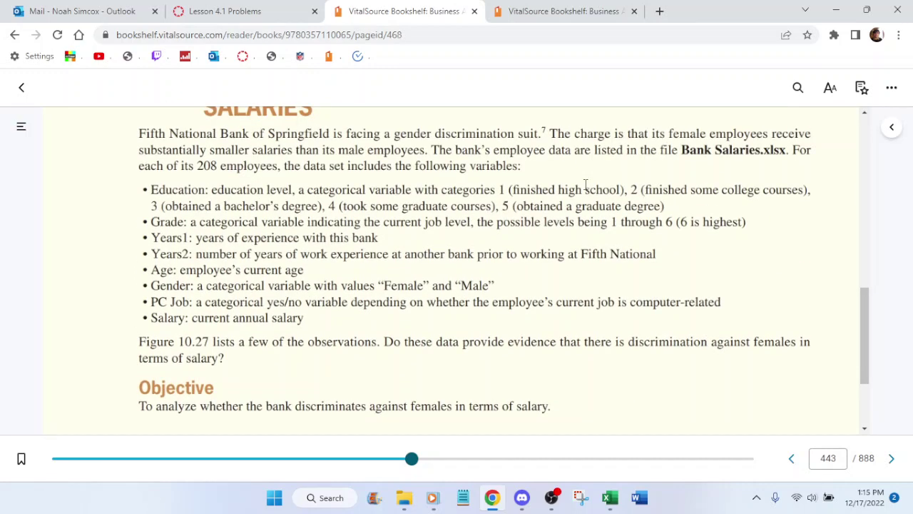
Step: Read the Example 10.3 solution on page 444, covering dummy variables made with IF functions and the two general rules for using them
scroll(585, 186, "down", 5)
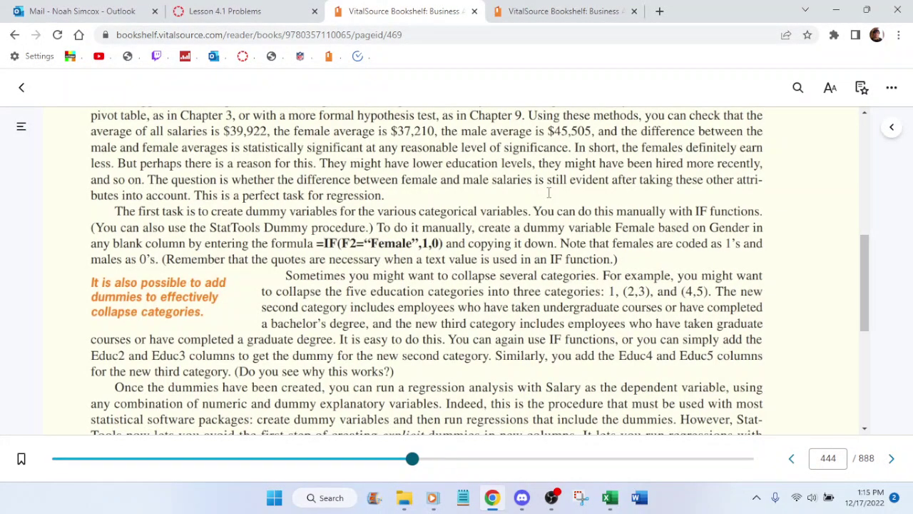
scroll(682, 238, "down", 2)
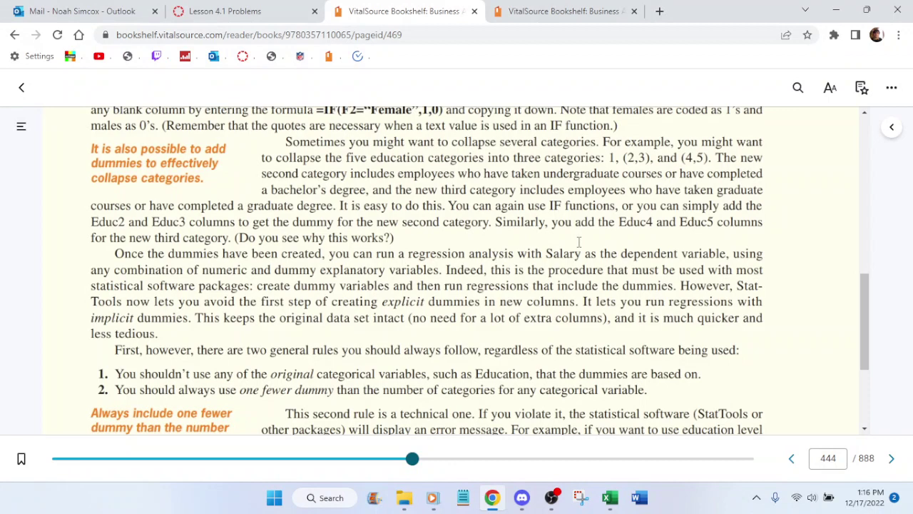
scroll(579, 242, "down", 2)
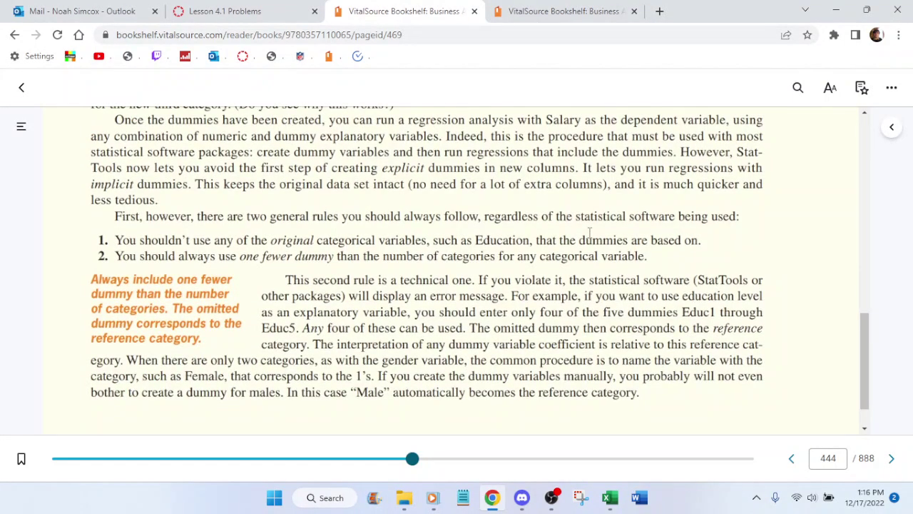
scroll(589, 233, "down", 1)
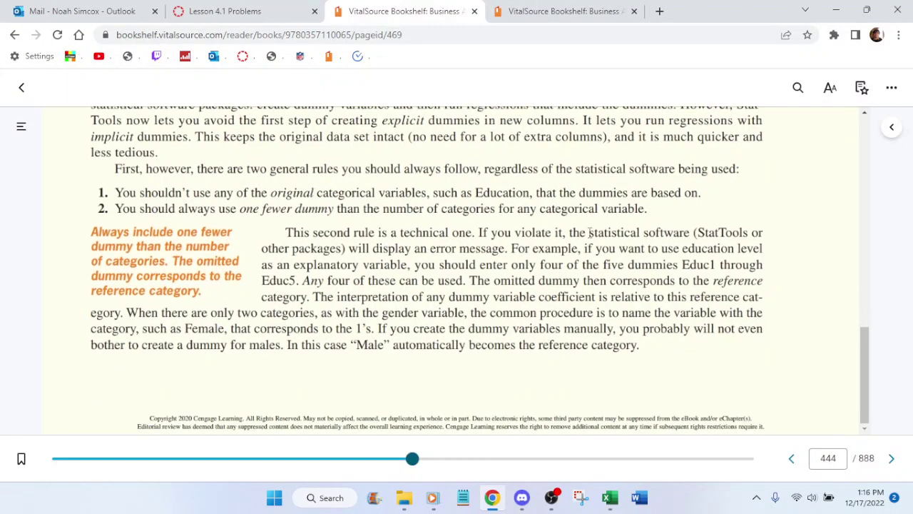
scroll(589, 233, "up", 10)
scroll(589, 232, "down", 5)
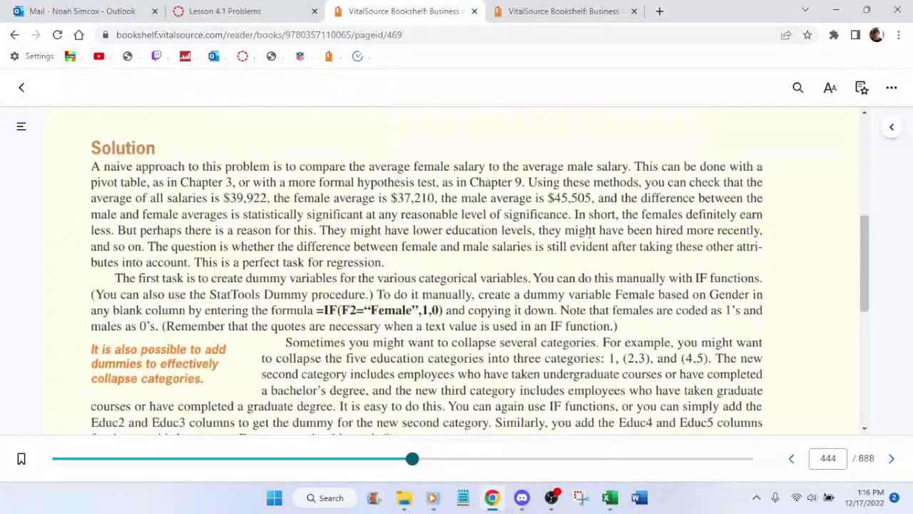
scroll(591, 232, "down", 5)
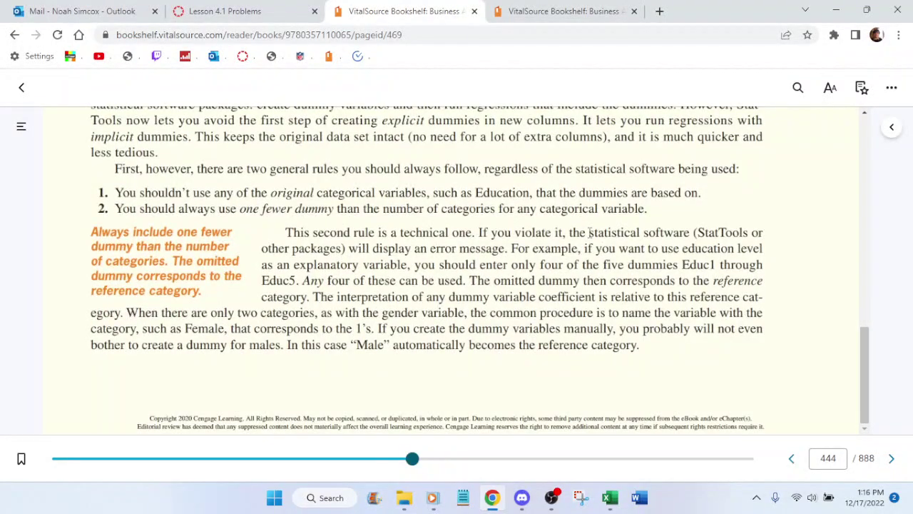
Step: Check problem 26 on page 459 in the other textbook copy, then reread the dummy variable definition and its two situations on page 443
left_click(555, 9)
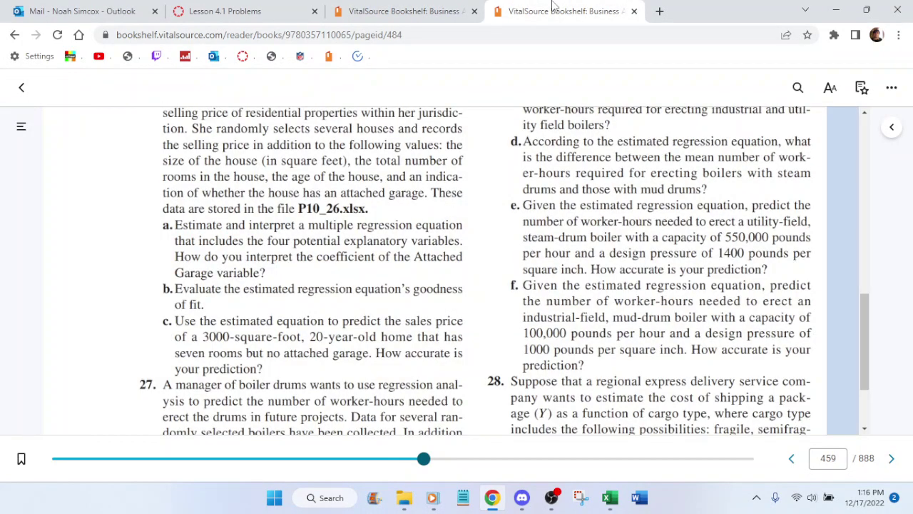
left_click(364, 8)
scroll(511, 269, "up", 10)
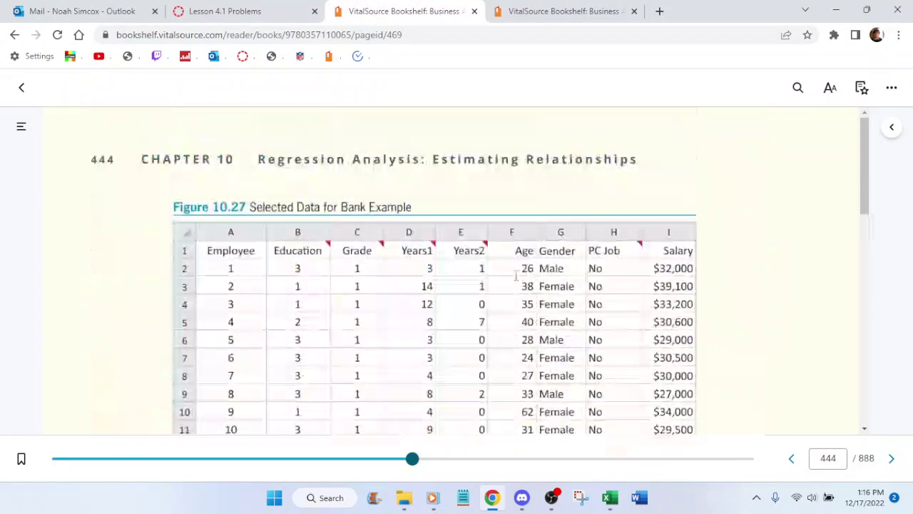
scroll(509, 267, "up", 3)
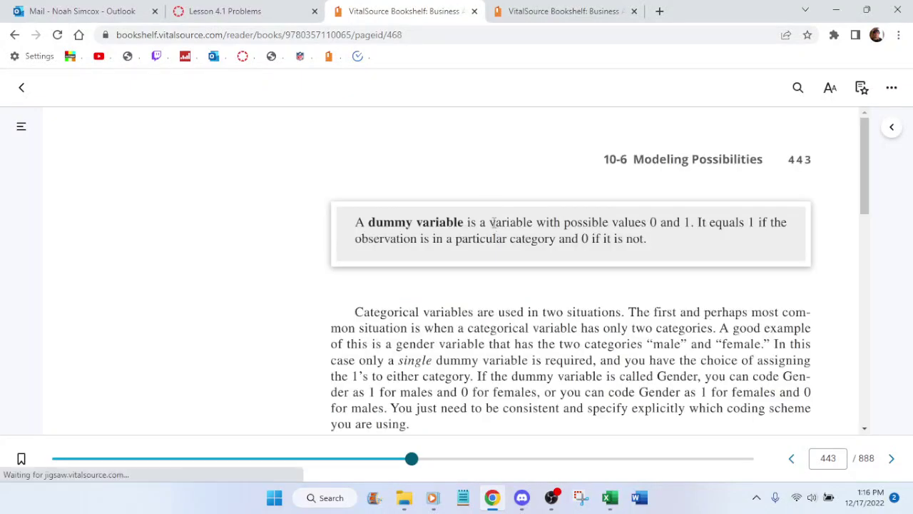
scroll(489, 204, "down", 10)
scroll(499, 210, "up", 5)
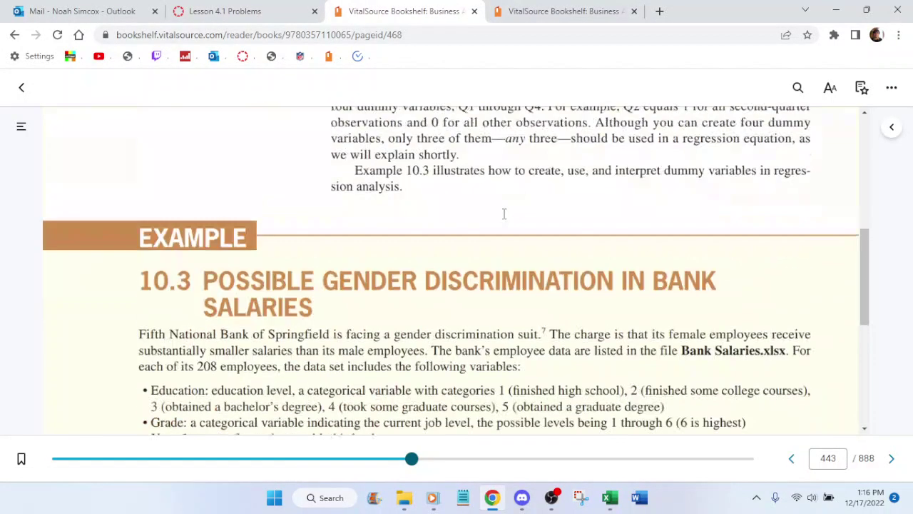
scroll(505, 214, "up", 6)
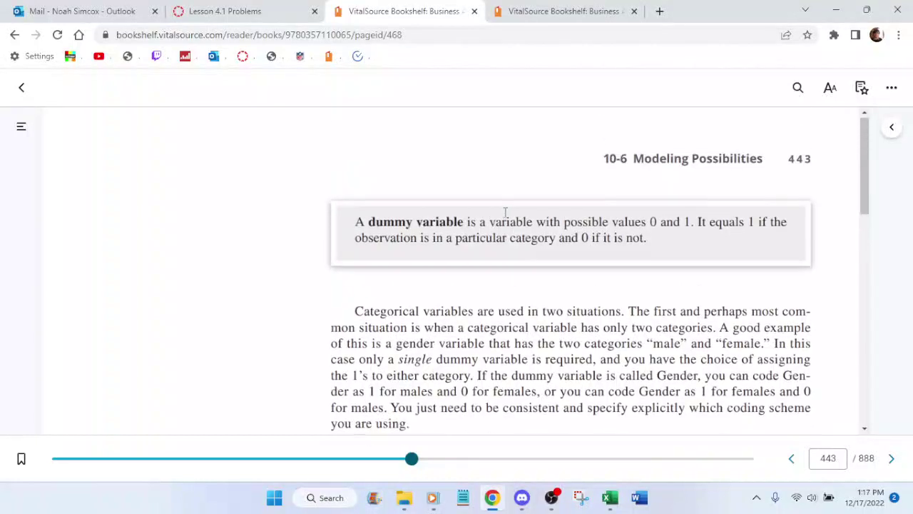
scroll(504, 211, "down", 2)
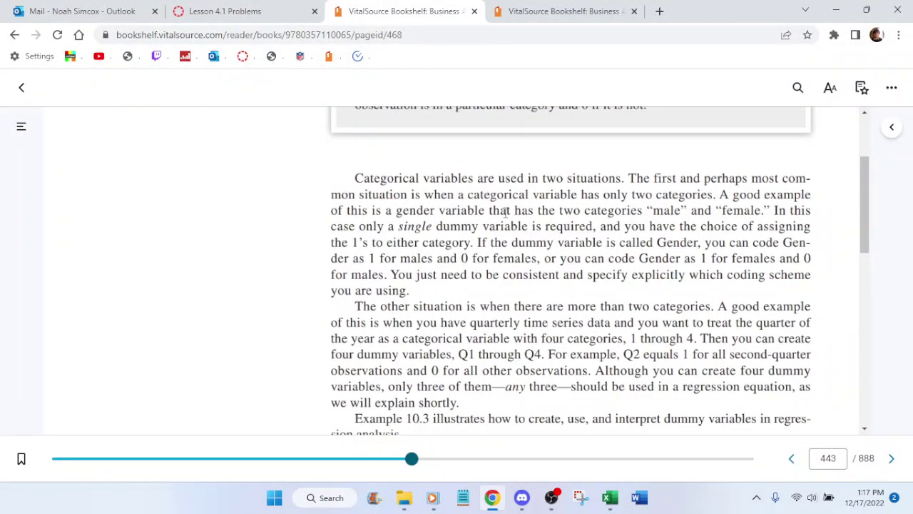
scroll(505, 212, "down", 2)
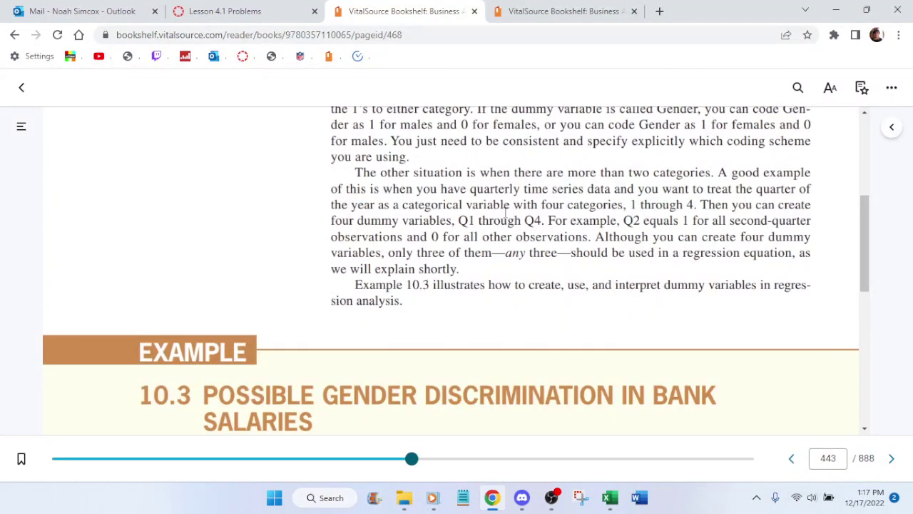
Step: Skim Example 10.3 from the Figure 10.27 data on page 444 to the Figure 10.29 regression output, then return to the page 444 solution
scroll(505, 212, "down", 15)
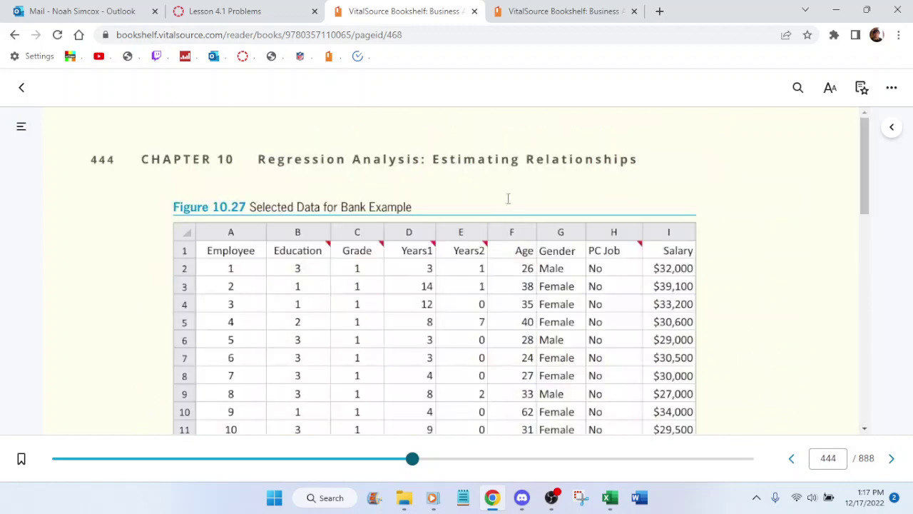
scroll(463, 213, "down", 10)
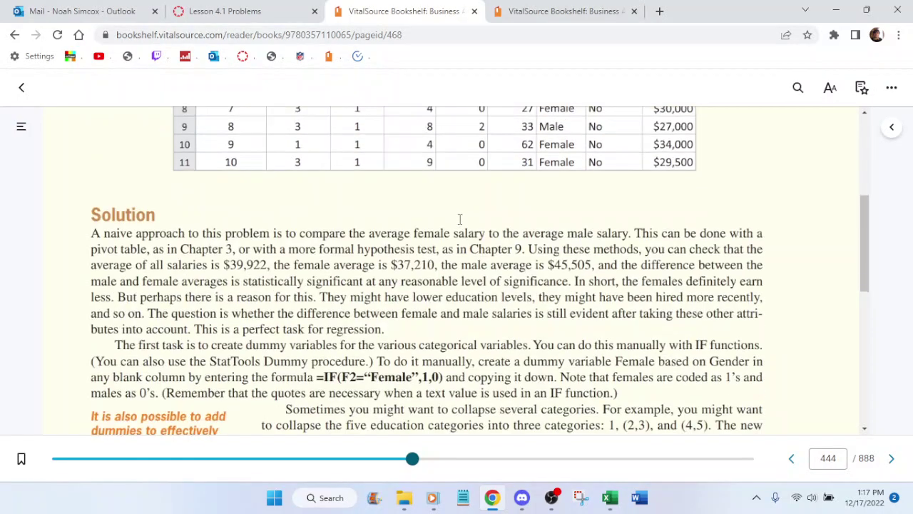
scroll(460, 221, "down", 12)
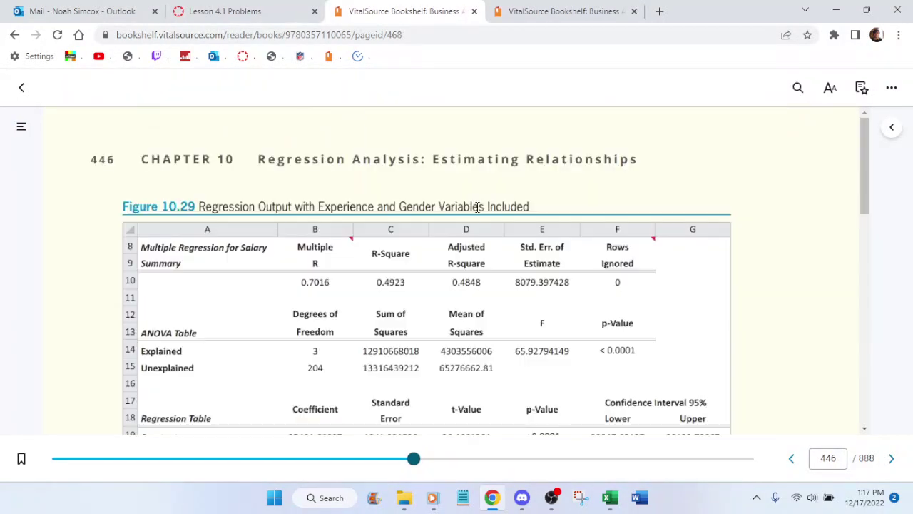
scroll(468, 214, "down", 1)
scroll(457, 239, "up", 2)
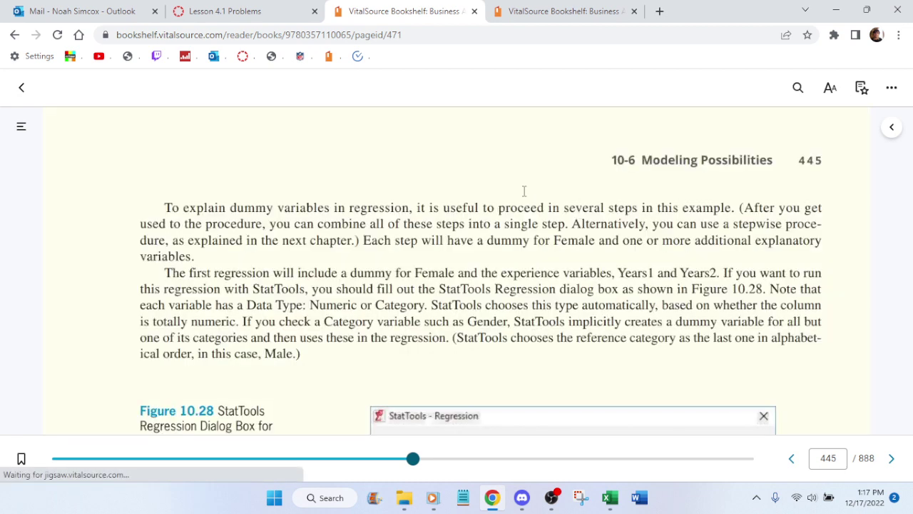
scroll(523, 191, "up", 2)
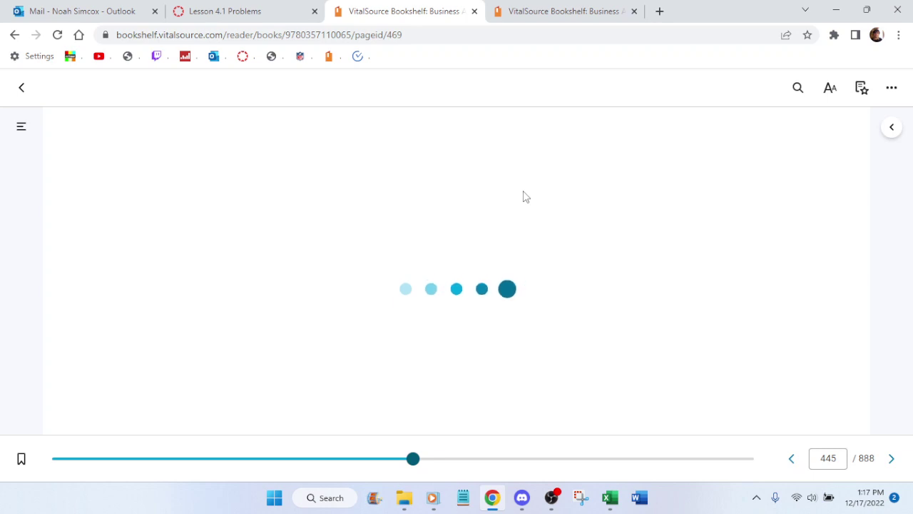
scroll(522, 190, "down", 3)
scroll(522, 190, "up", 2)
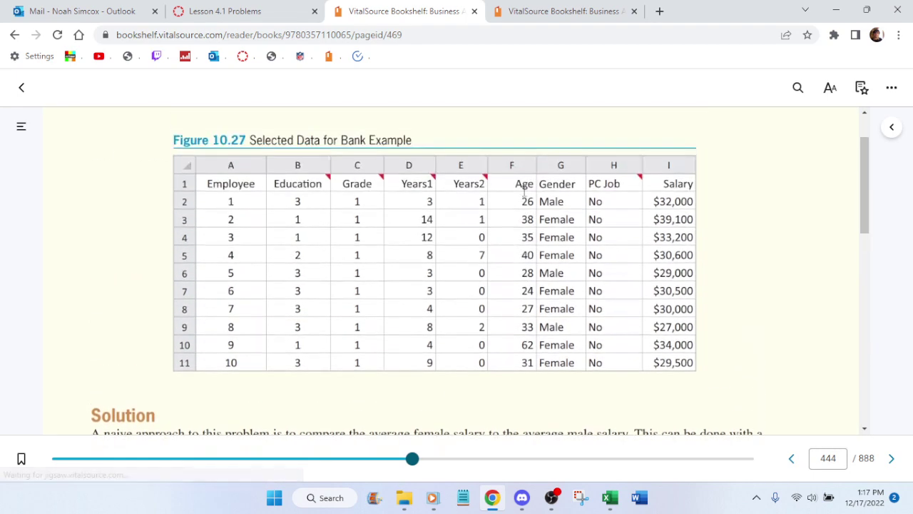
scroll(519, 190, "down", 3)
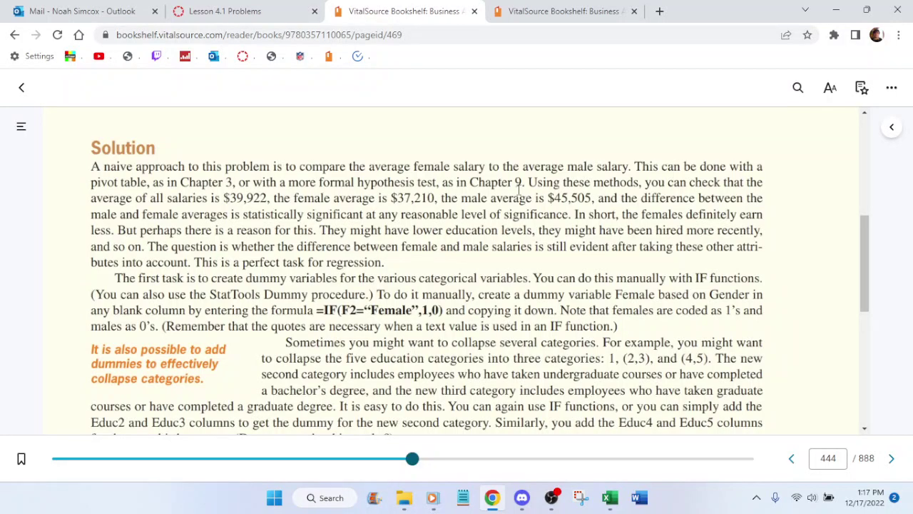
scroll(518, 189, "up", 3)
scroll(520, 190, "down", 5)
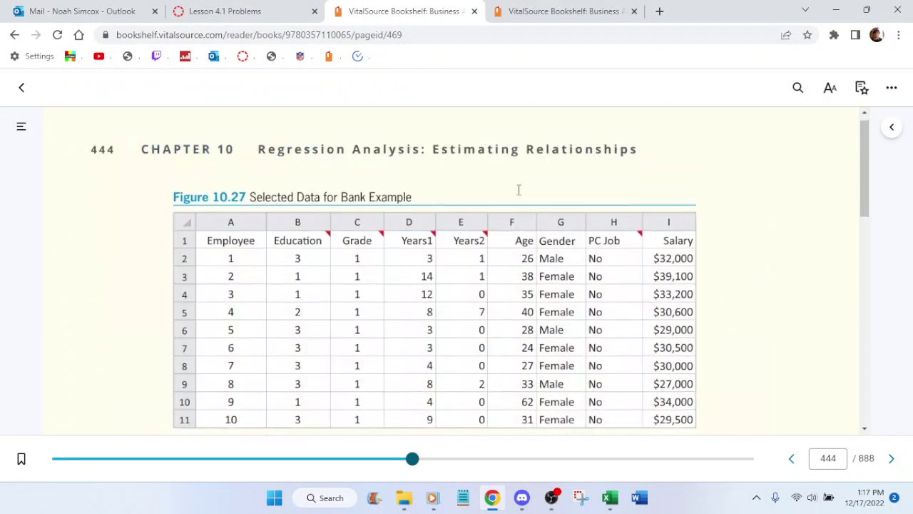
Step: Go back to page 443 and reread the Example 10.3 bank salaries introduction and variable descriptions, continuing to Figure 10.27
key("Left")
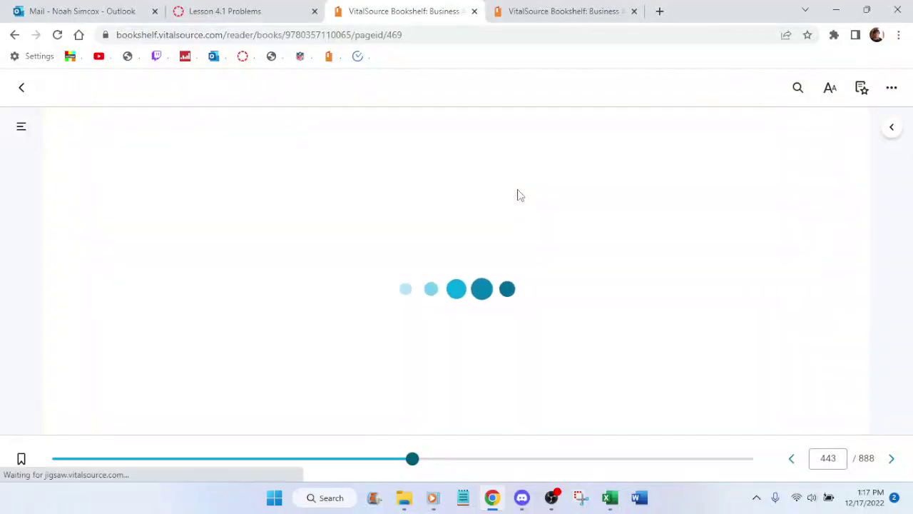
scroll(528, 195, "down", 10)
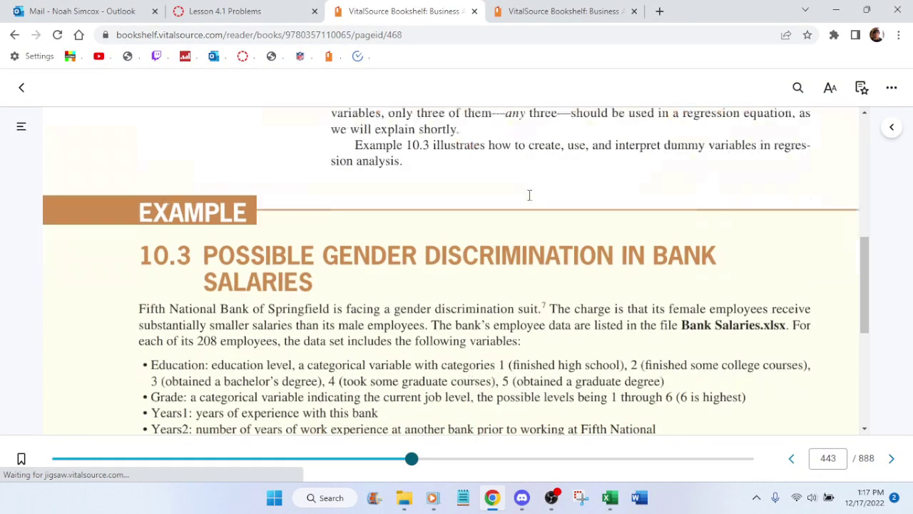
scroll(538, 197, "up", 2)
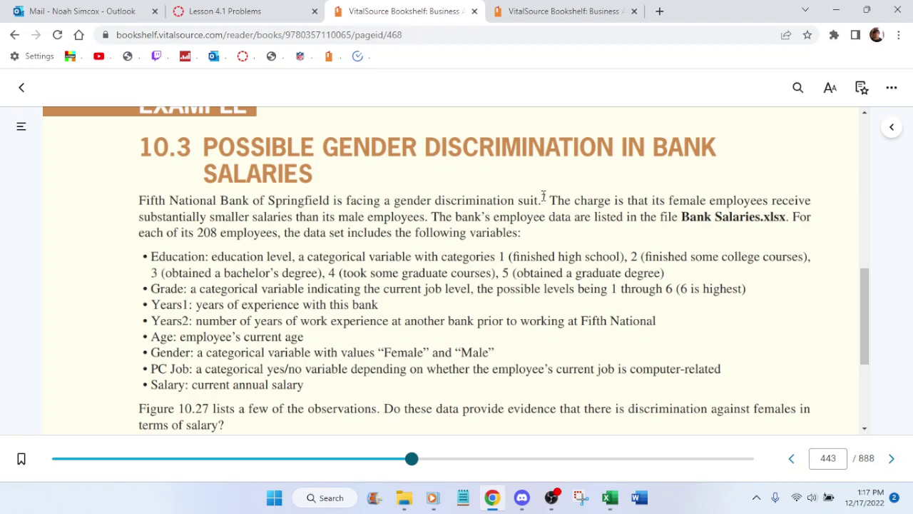
scroll(543, 196, "down", 3)
scroll(542, 195, "down", 3)
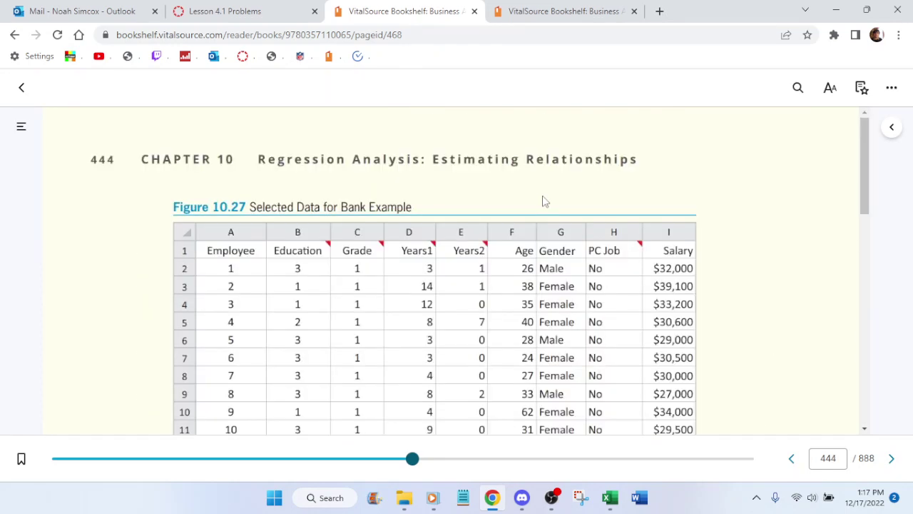
Step: Examine the StatTools Regression dialog in Figure 10.28 on page 445 and the regression output in Figure 10.29 on page 446
scroll(438, 182, "down", 10)
scroll(440, 181, "down", 10)
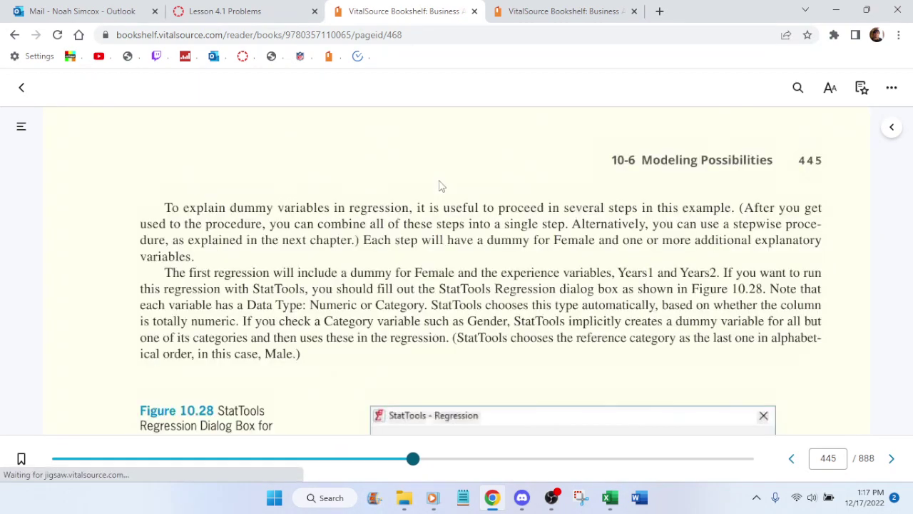
scroll(440, 184, "down", 5)
scroll(581, 195, "up", 1)
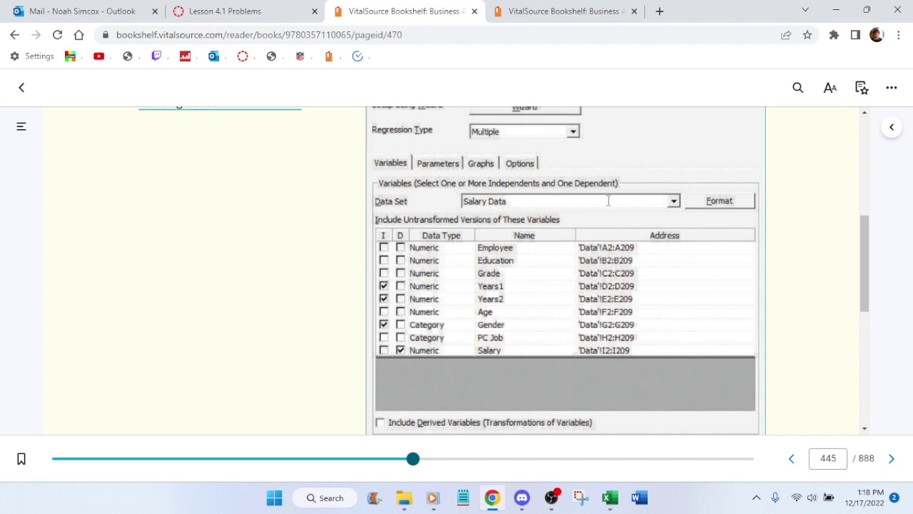
scroll(608, 200, "down", 8)
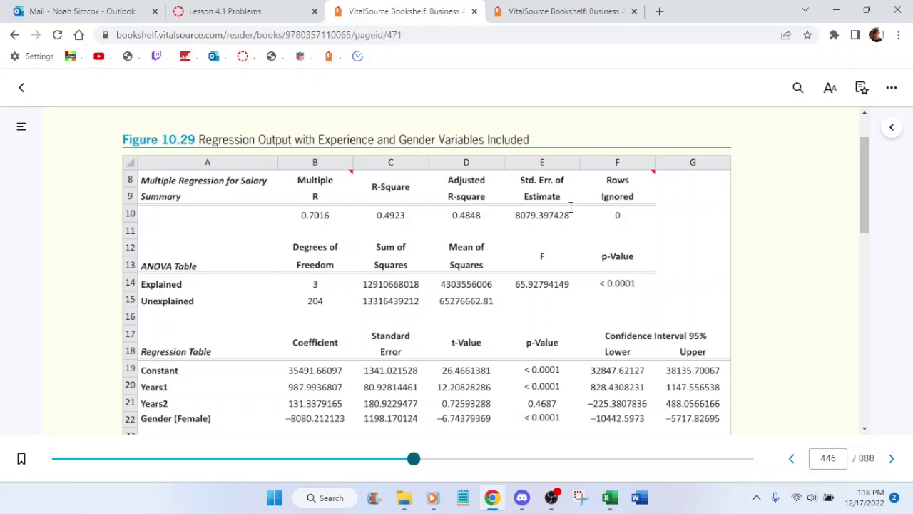
Step: Compare the Figure 10.29 regression equations with the Figure 10.28 Regression dialog on page 445, and read the coefficient interpretation beneath the dialog
scroll(747, 258, "down", 3)
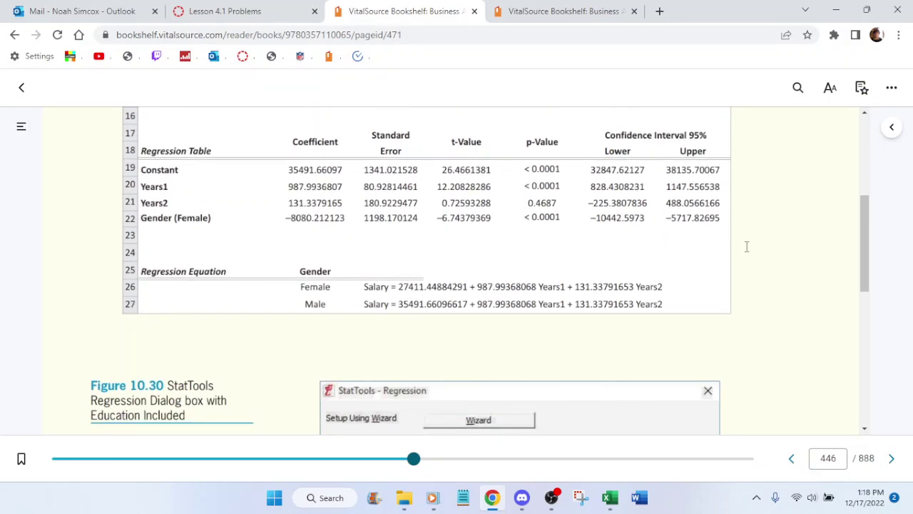
key("Left")
scroll(747, 251, "down", 5)
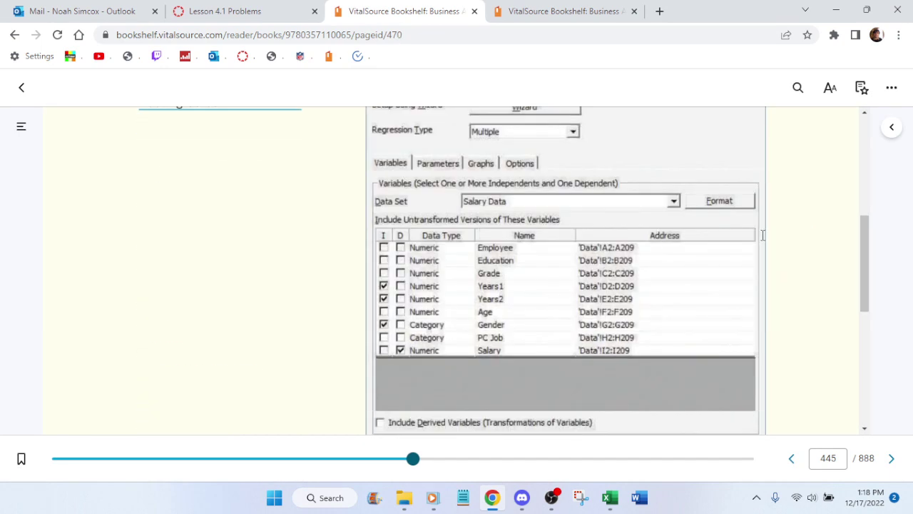
scroll(762, 235, "up", 2)
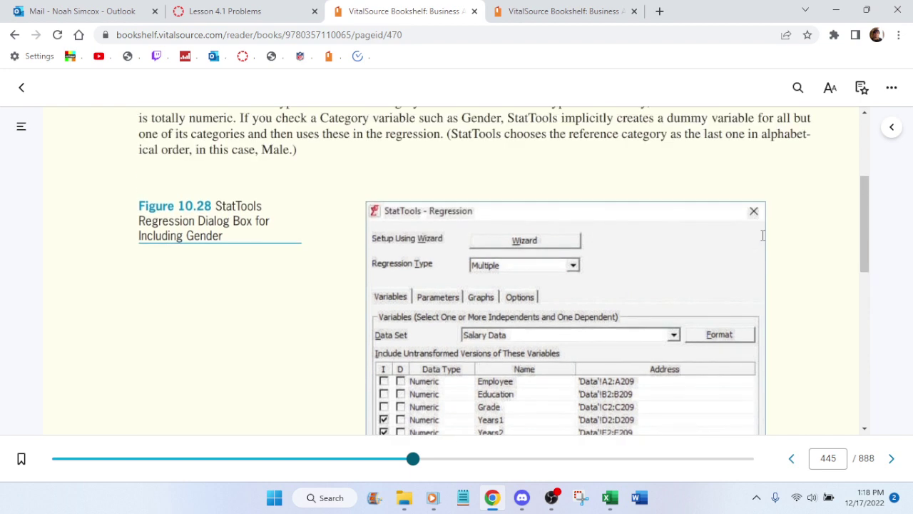
scroll(762, 235, "down", 2)
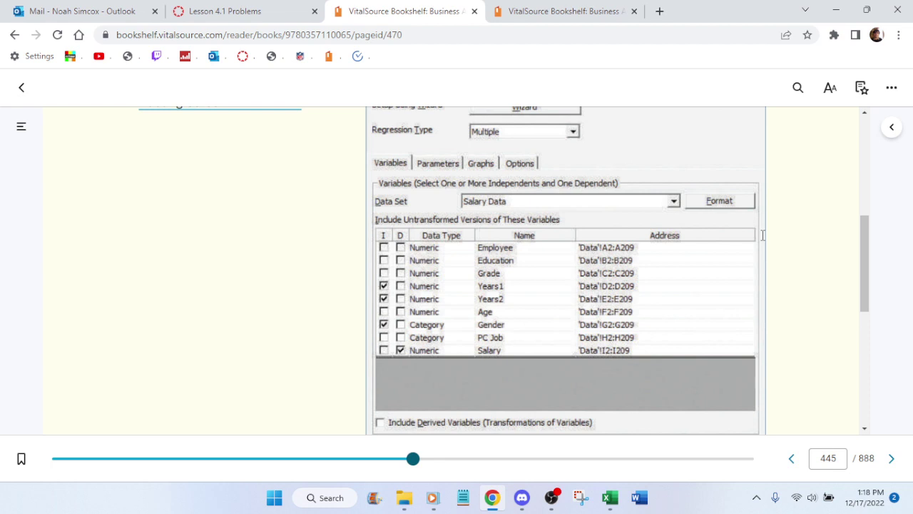
scroll(763, 236, "down", 3)
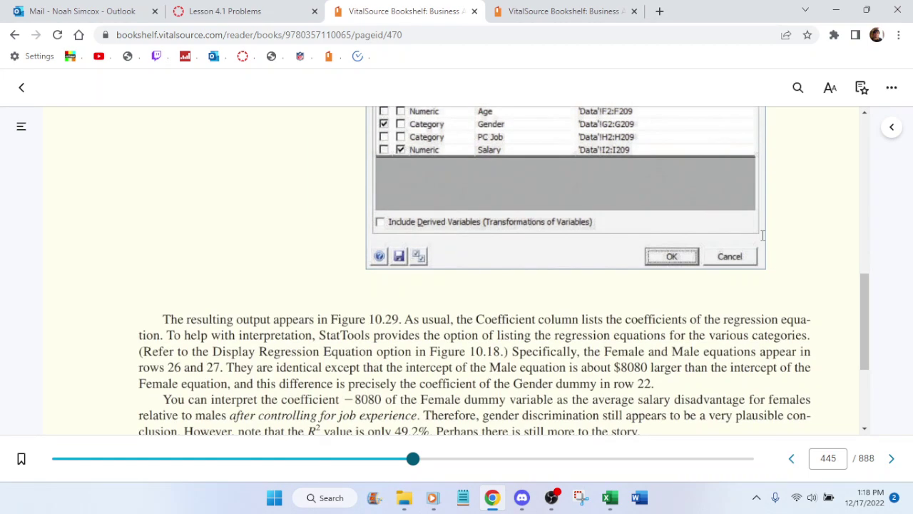
scroll(763, 235, "down", 3)
Step: Review the Figure 10.29 output on page 446 and the Figure 10.30 Regression dialog with Education included, continuing to page 447
scroll(737, 269, "down", 5)
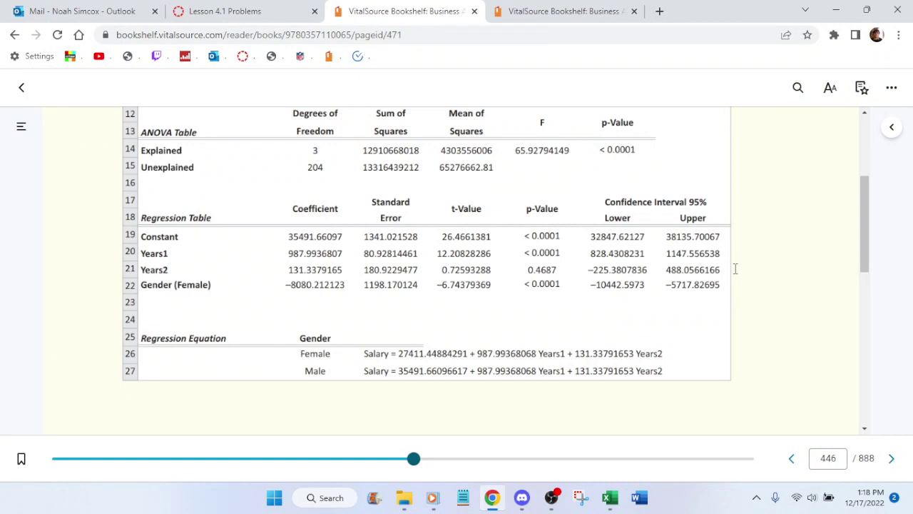
scroll(735, 269, "up", 3)
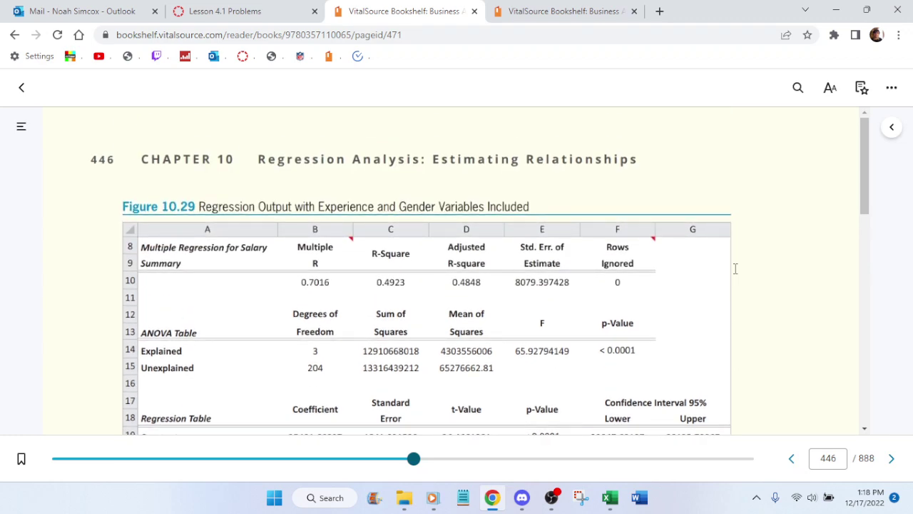
scroll(734, 268, "down", 10)
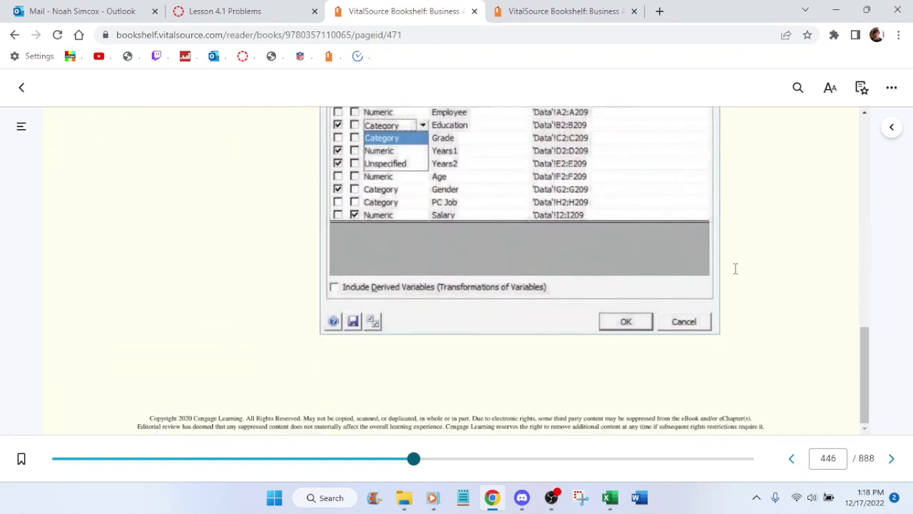
scroll(735, 268, "up", 2)
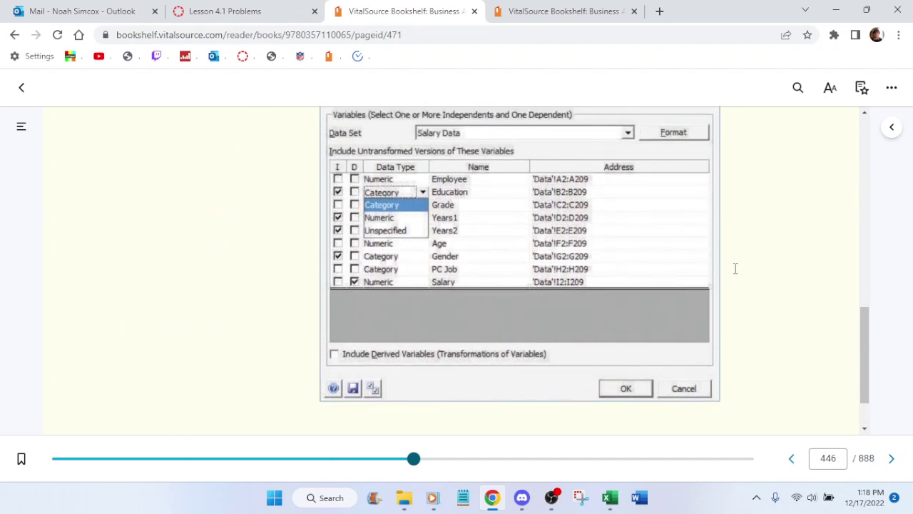
scroll(734, 268, "down", 3)
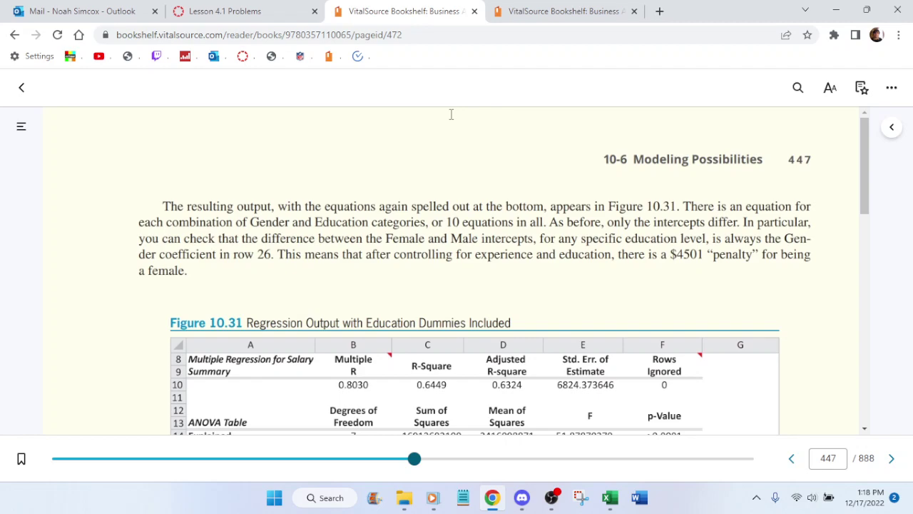
Step: Examine the Figure 10.31 regression output with education dummies on page 447, including its introduction, coefficients and regression equations
scroll(451, 116, "up", 3)
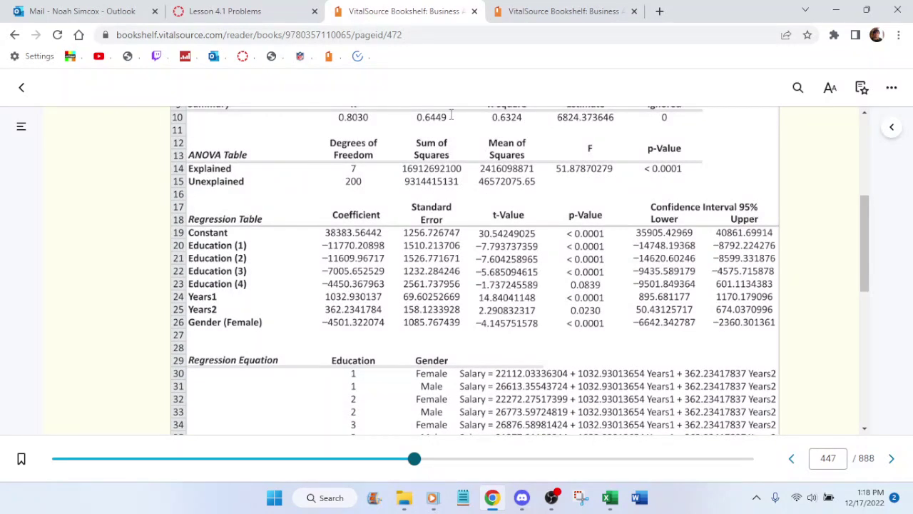
scroll(553, 261, "up", 3)
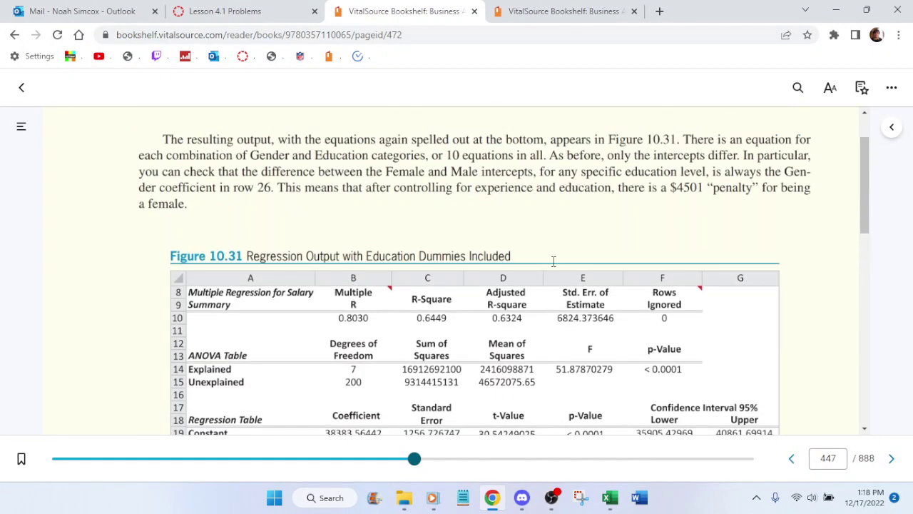
scroll(553, 261, "down", 2)
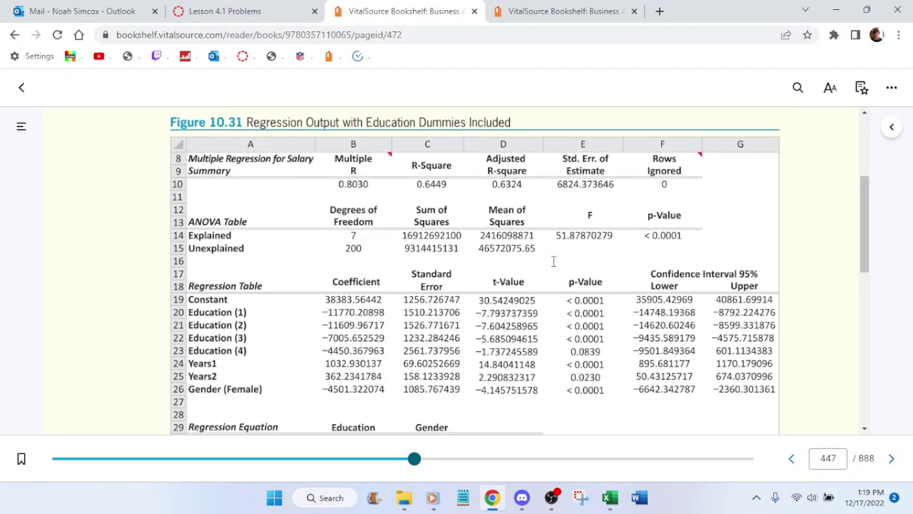
scroll(553, 261, "down", 1)
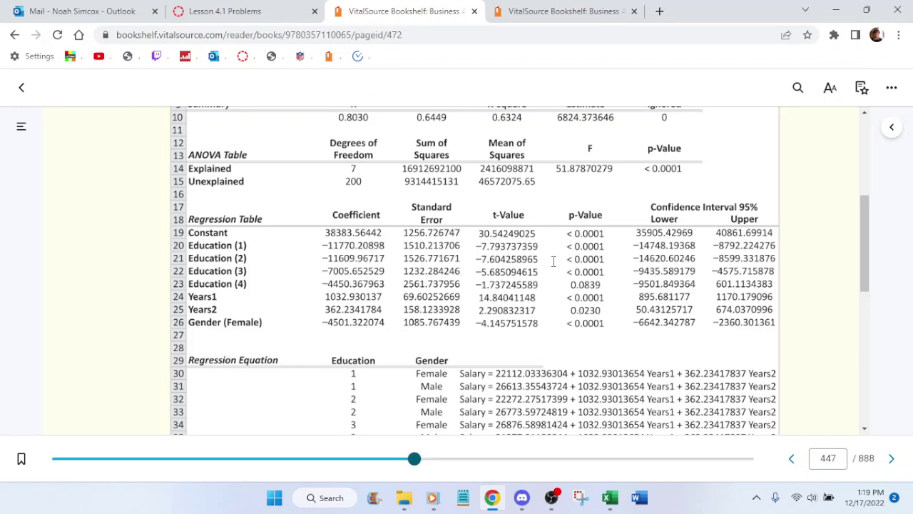
scroll(553, 261, "up", 4)
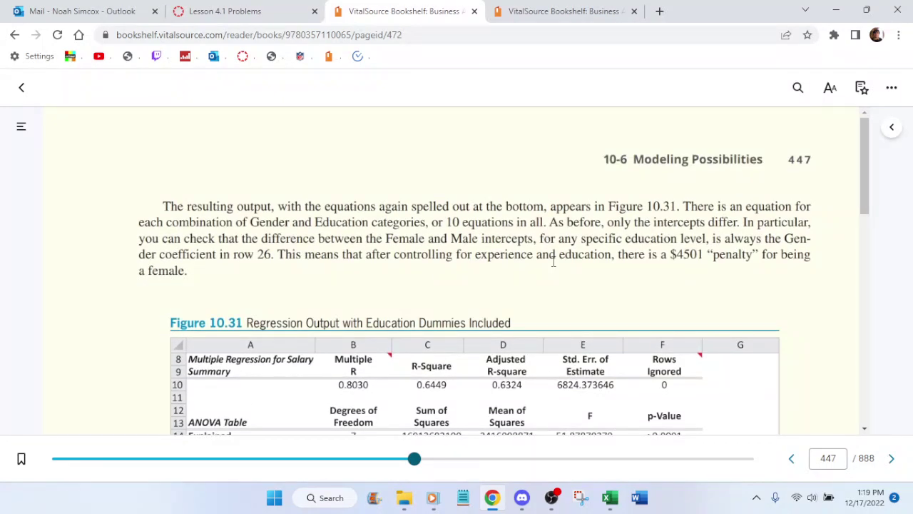
scroll(553, 261, "down", 9)
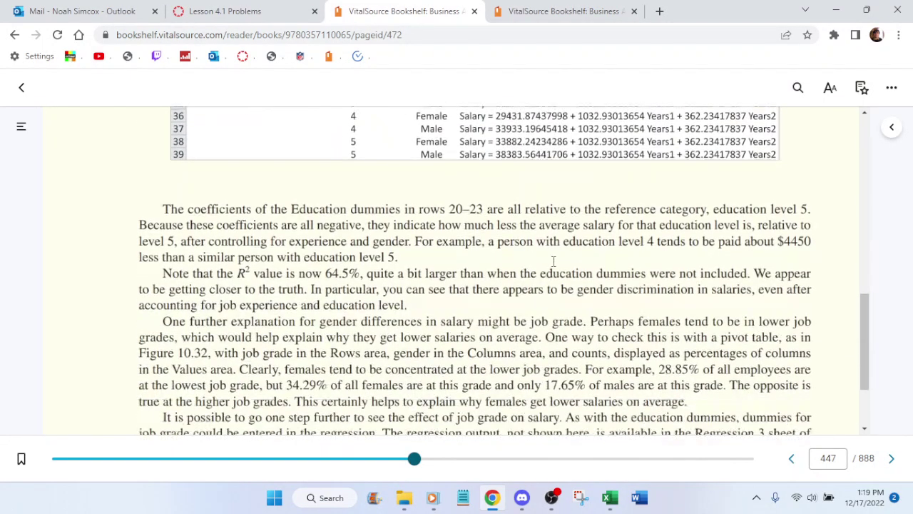
scroll(553, 261, "up", 8)
scroll(553, 262, "down", 6)
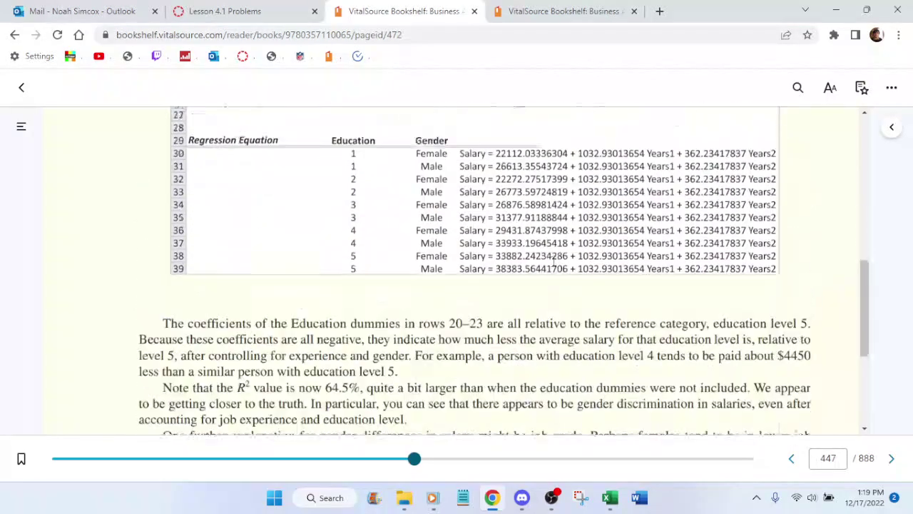
Step: Read the discussion of education dummies and job grade on page 447, then the pivot table and the example's conclusion on page 448
scroll(662, 271, "down", 2)
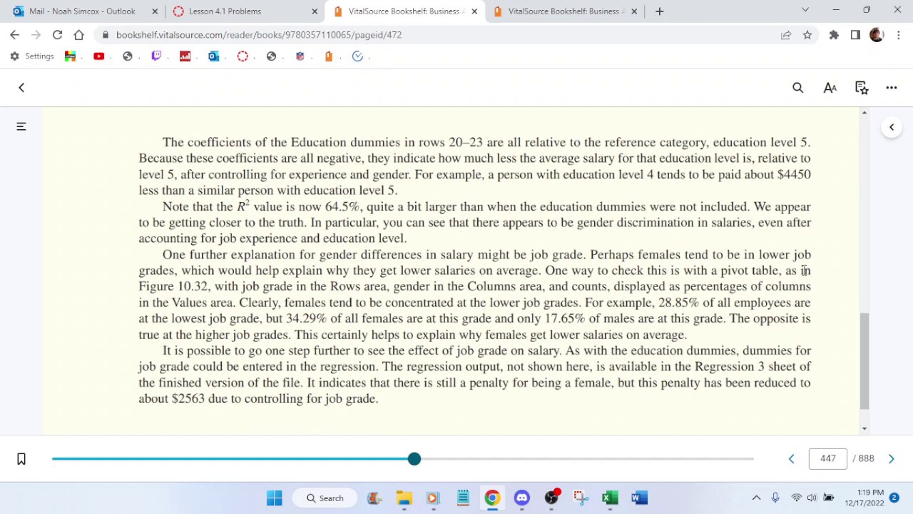
scroll(804, 270, "down", 2)
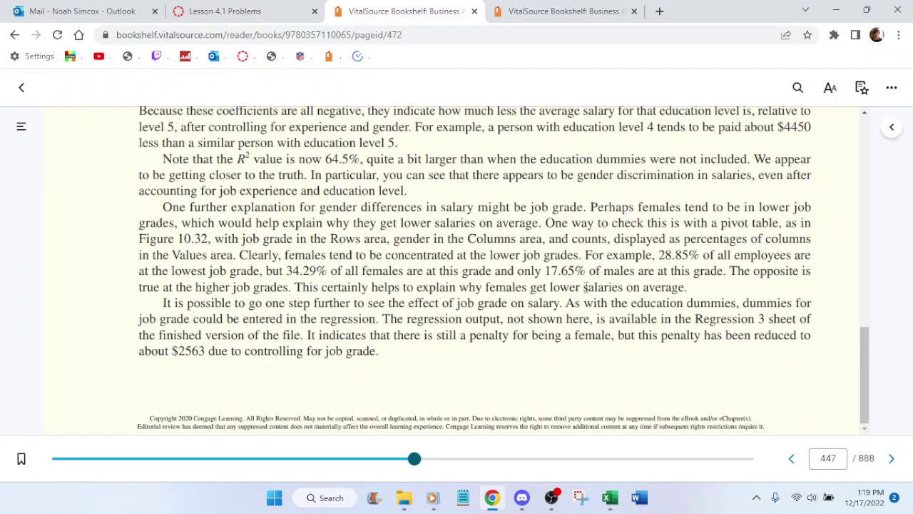
scroll(587, 292, "down", 10)
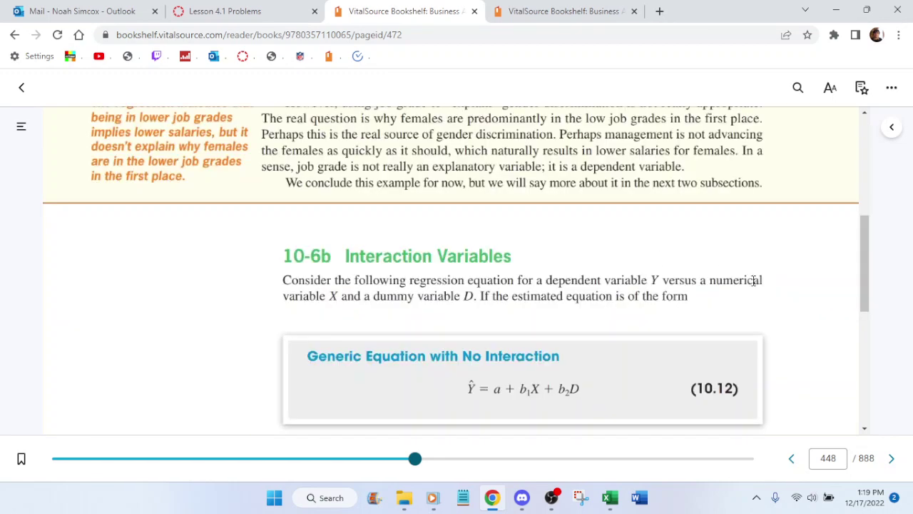
scroll(716, 291, "up", 4)
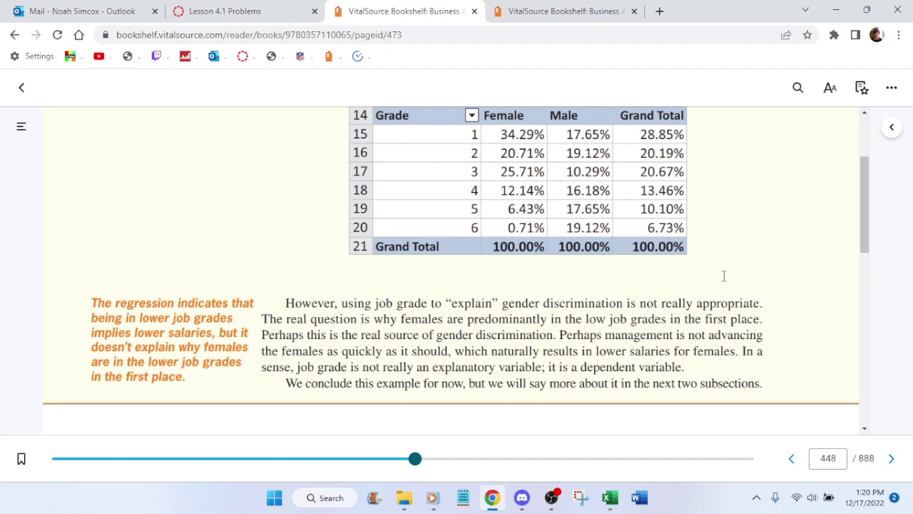
Step: Return to the Lesson 4.1 Problems assignment and open the course home page in a new browser tab
left_click(217, 11)
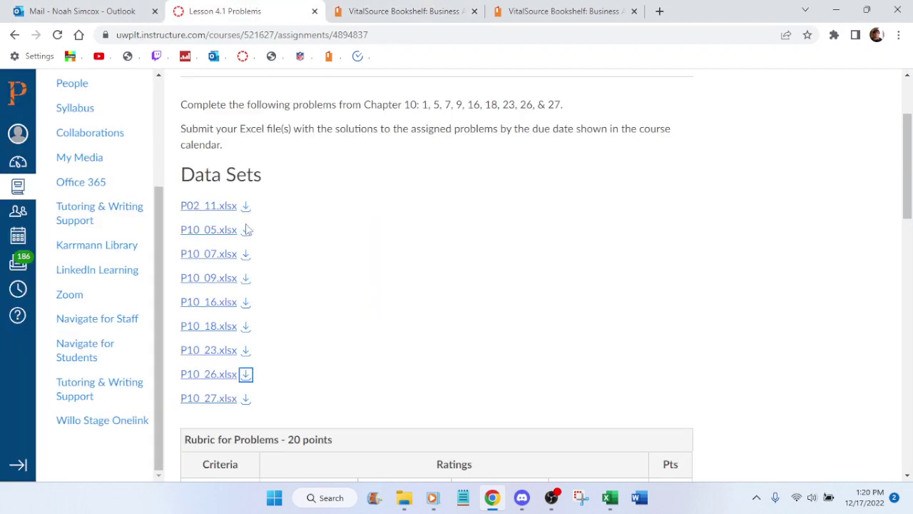
scroll(107, 146, "up", 3)
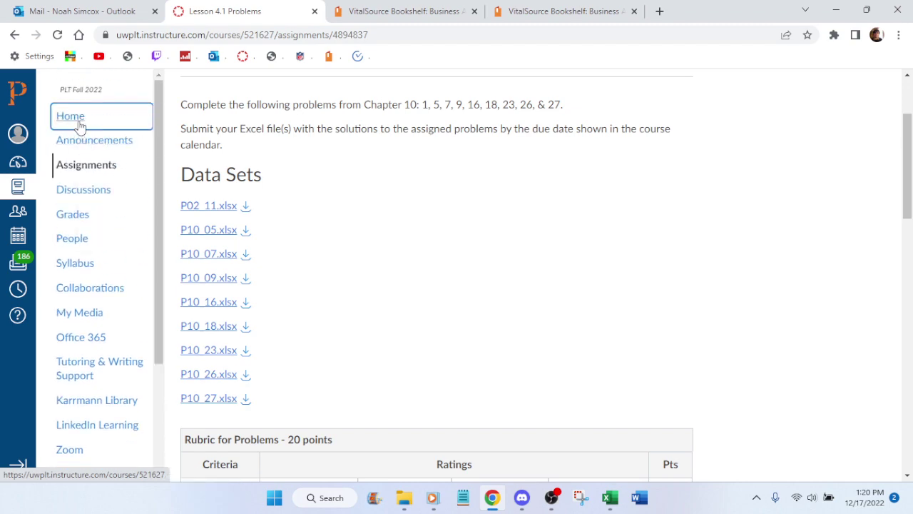
right_click(78, 123)
left_click(156, 136)
left_click(364, 10)
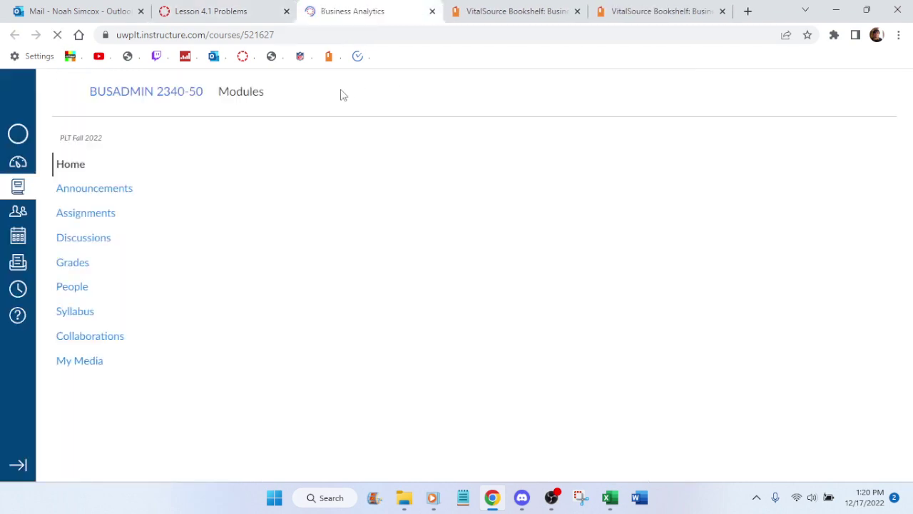
Step: Find the Lesson 4.1 module in the course and open its Readings and Content page
scroll(352, 110, "down", 20)
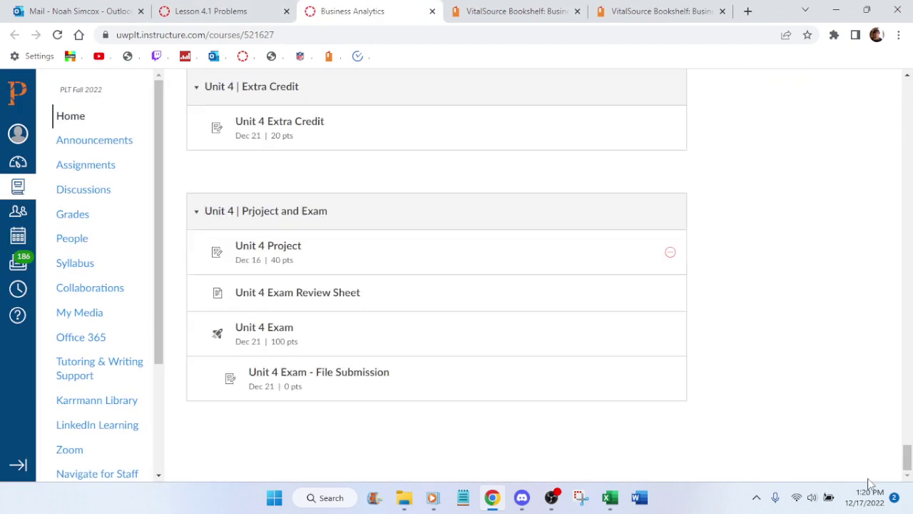
scroll(404, 236, "up", 3)
scroll(326, 239, "up", 6)
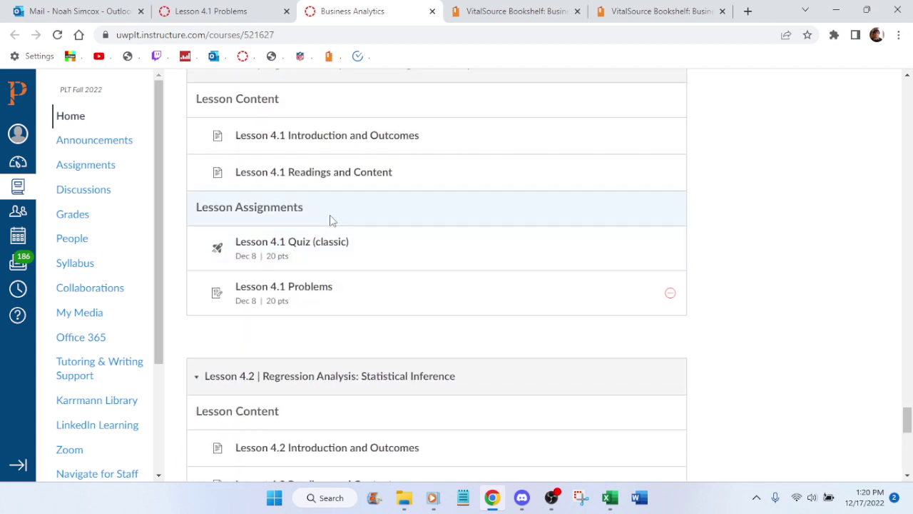
left_click(340, 178)
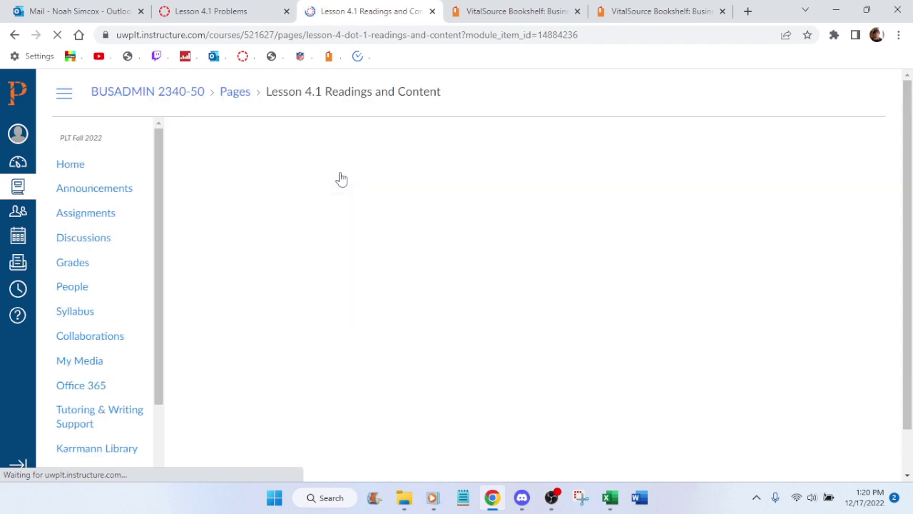
Step: Look through the lesson's handouts and videos and open Video 6, Simple Linear Regression & Multiple Regression with Dummy Variables
scroll(335, 182, "down", 5)
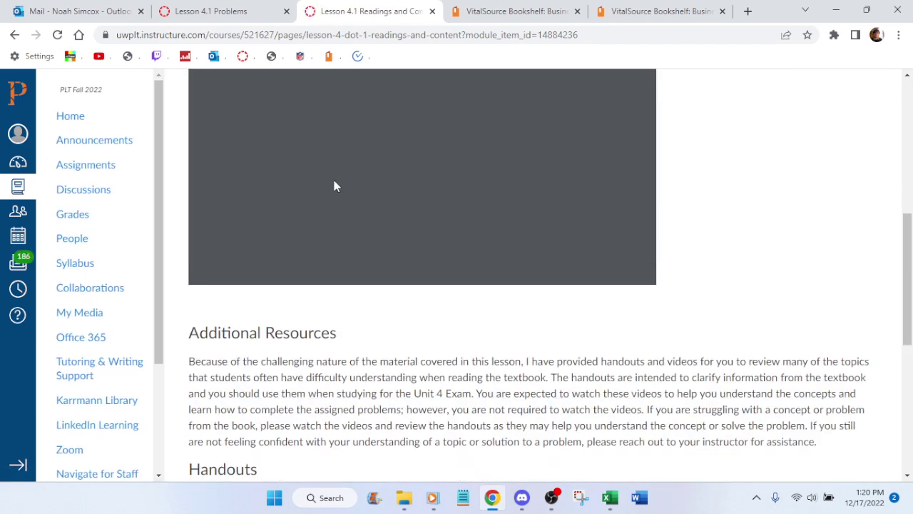
scroll(334, 186, "down", 3)
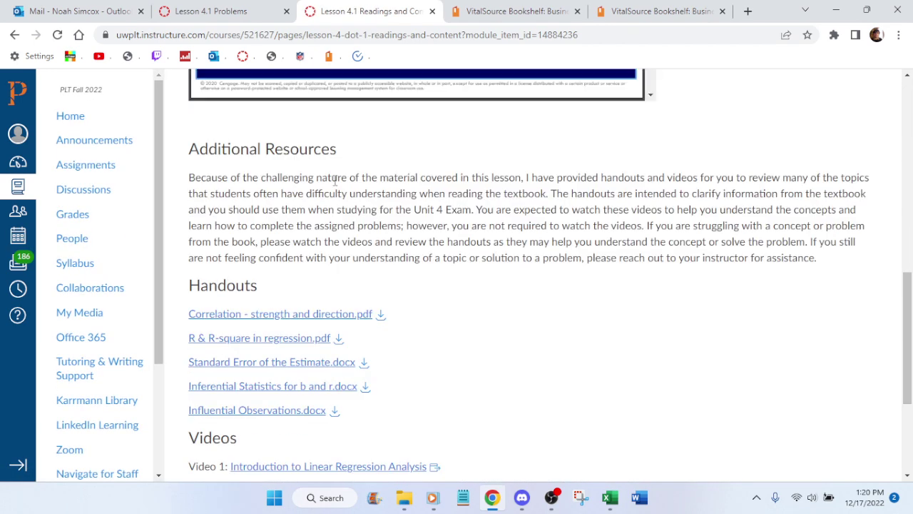
scroll(342, 183, "down", 2)
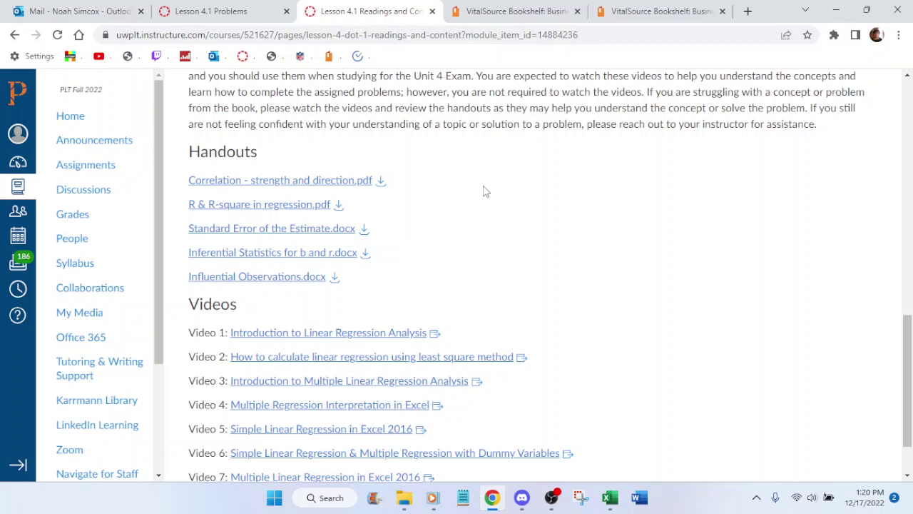
scroll(571, 196, "down", 1)
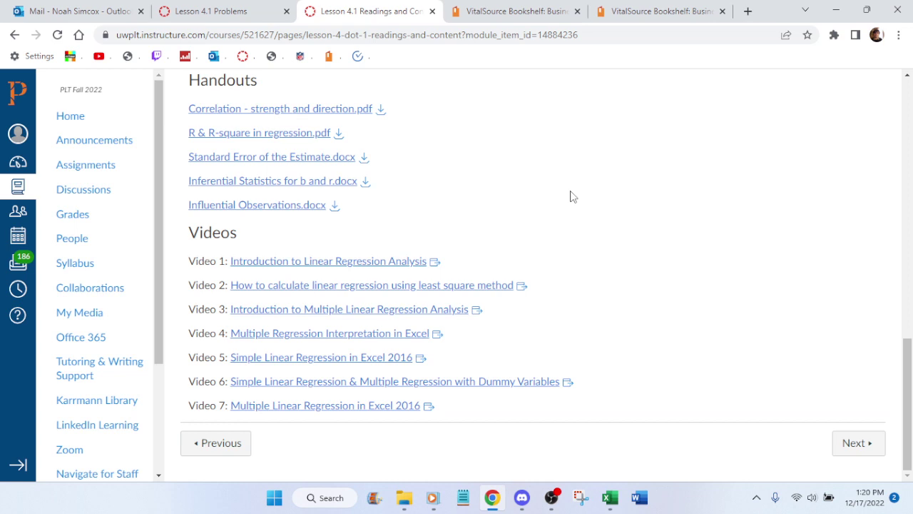
left_click(539, 390)
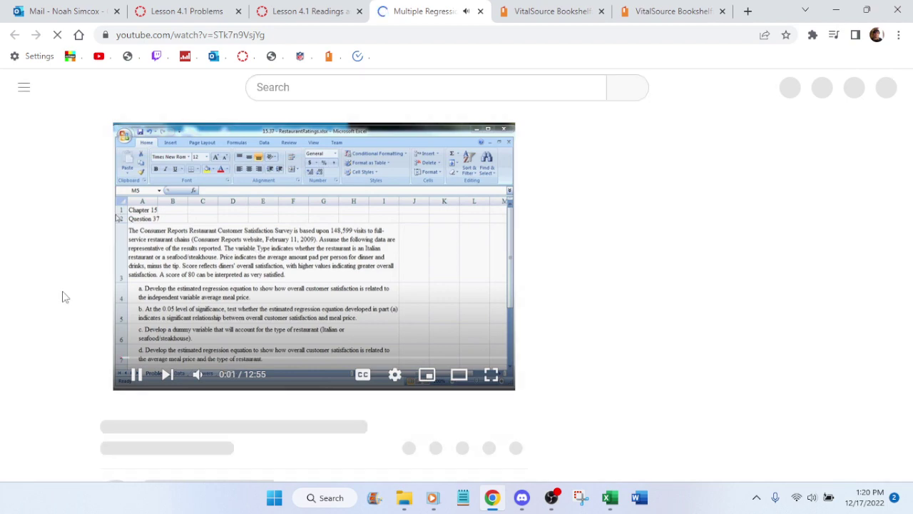
Step: Look over the dummy variables video's problem statement, title, description and comments
scroll(62, 252, "down", 2)
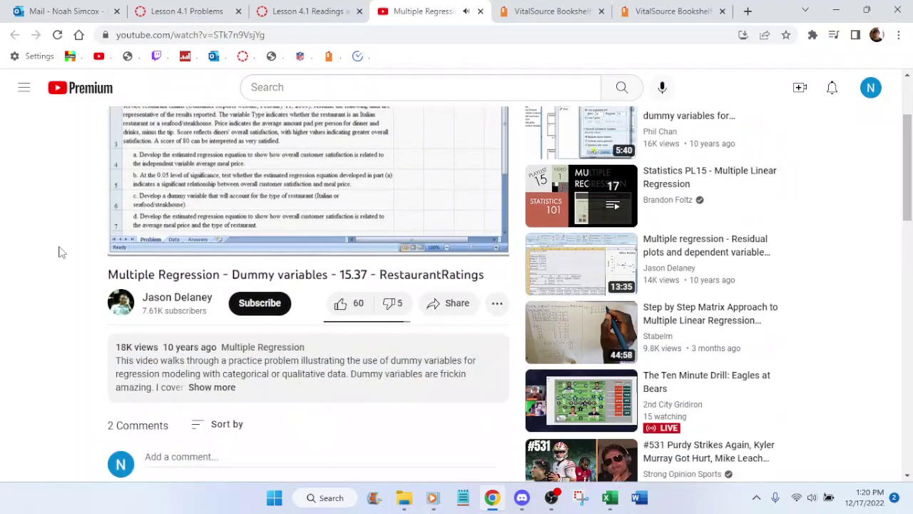
scroll(62, 252, "down", 1)
scroll(61, 252, "up", 3)
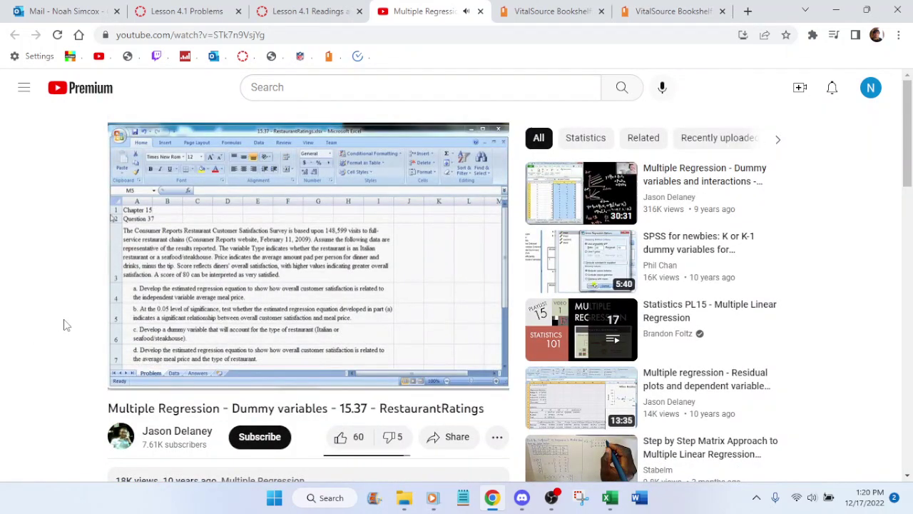
scroll(50, 319, "down", 3)
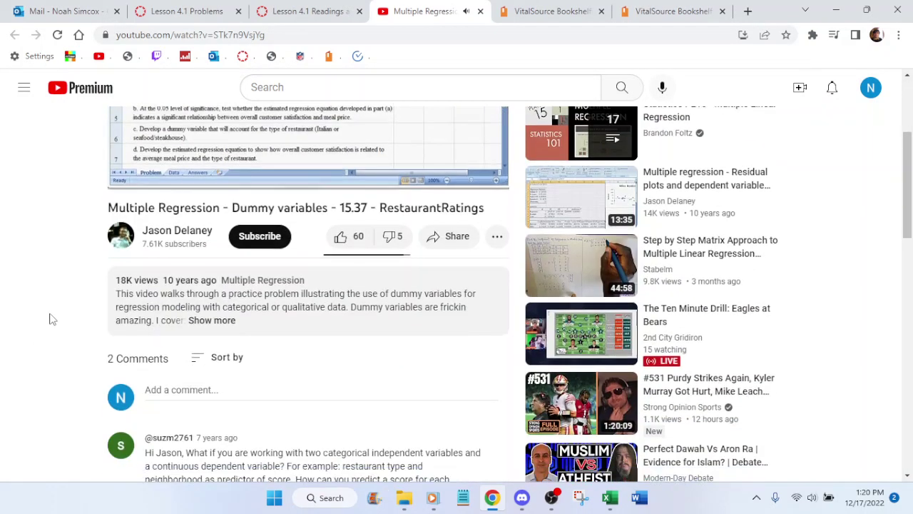
Step: Expand the dummy variables video's full description and read through it down to the comments
scroll(50, 319, "up", 3)
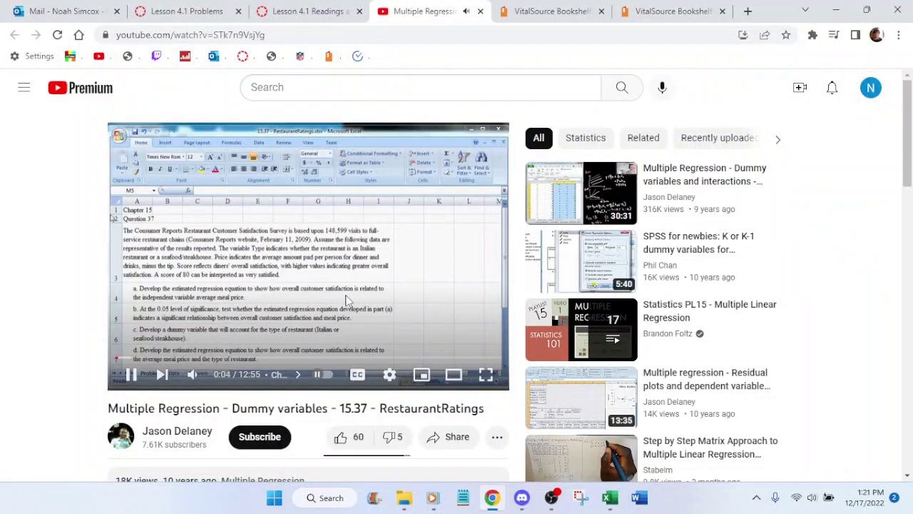
scroll(346, 300, "down", 2)
left_click(300, 390)
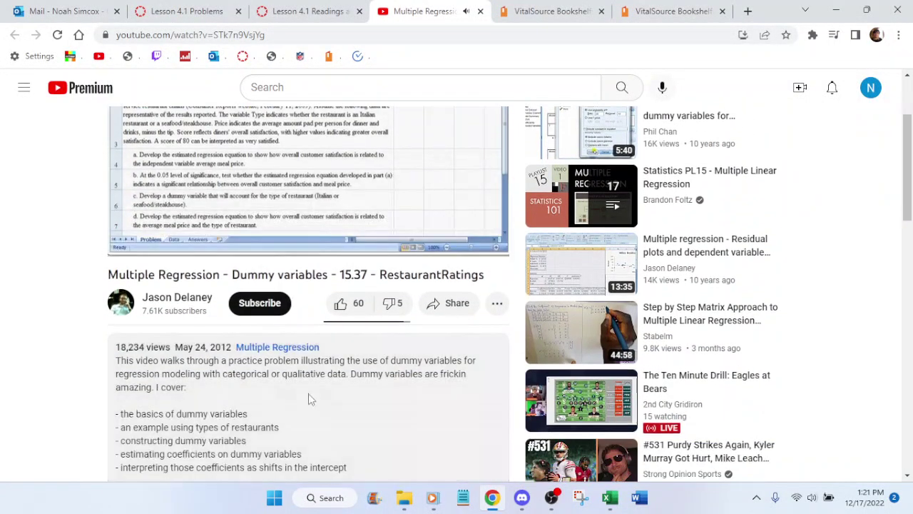
scroll(303, 391, "down", 10)
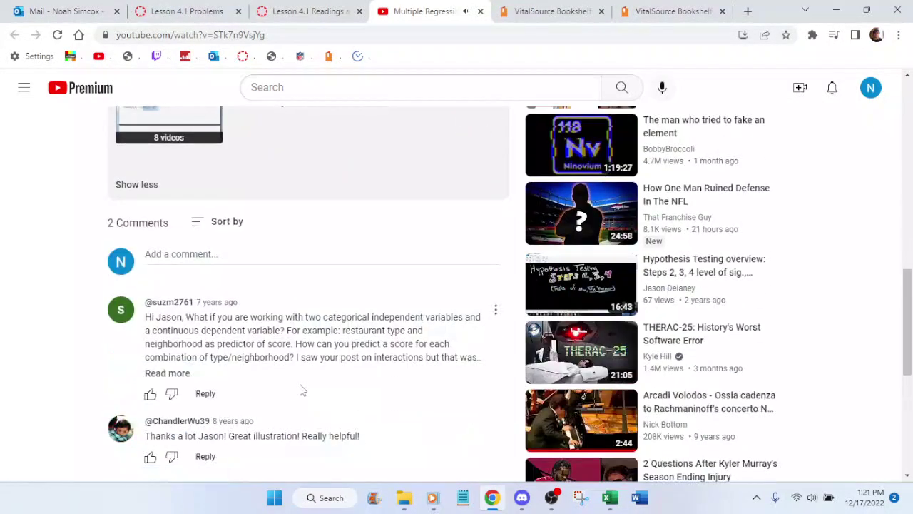
scroll(300, 390, "down", 1)
scroll(300, 390, "up", 10)
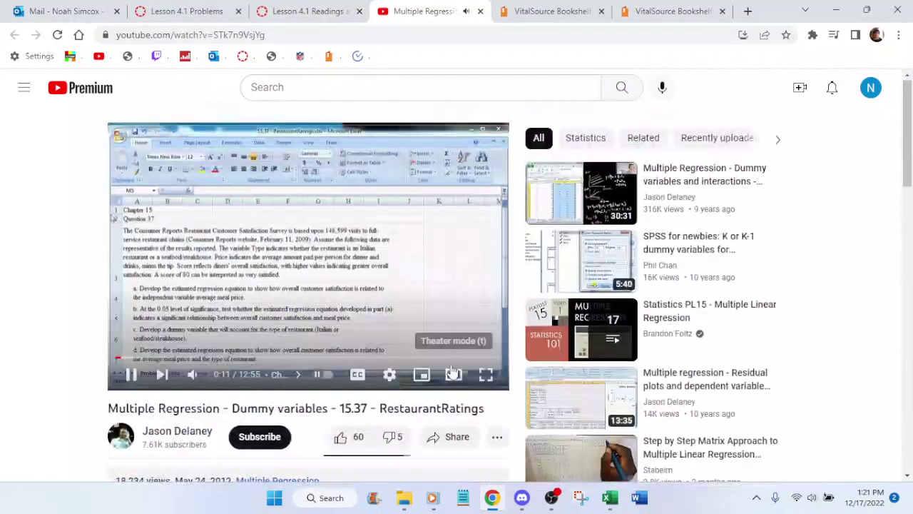
Step: Play the video in full screen from its Dummy variables chapter at 8:28
left_click(485, 374)
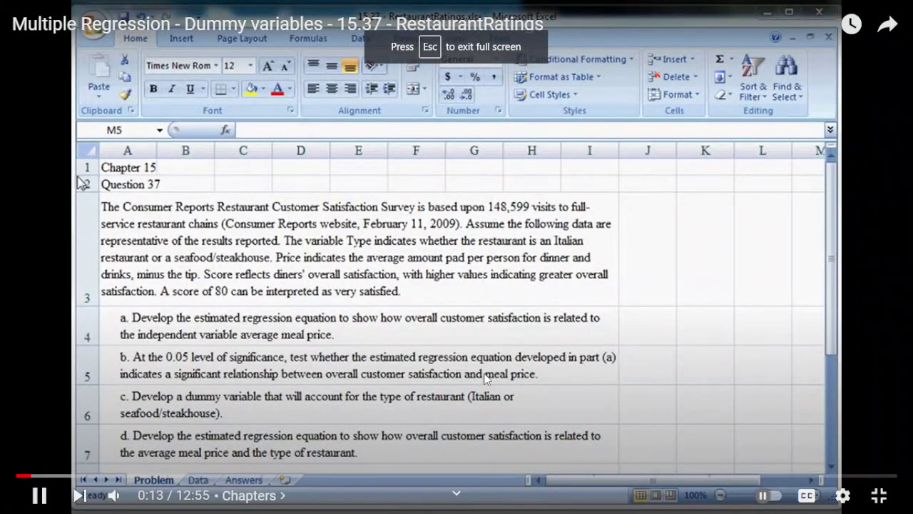
mouse_move(114, 495)
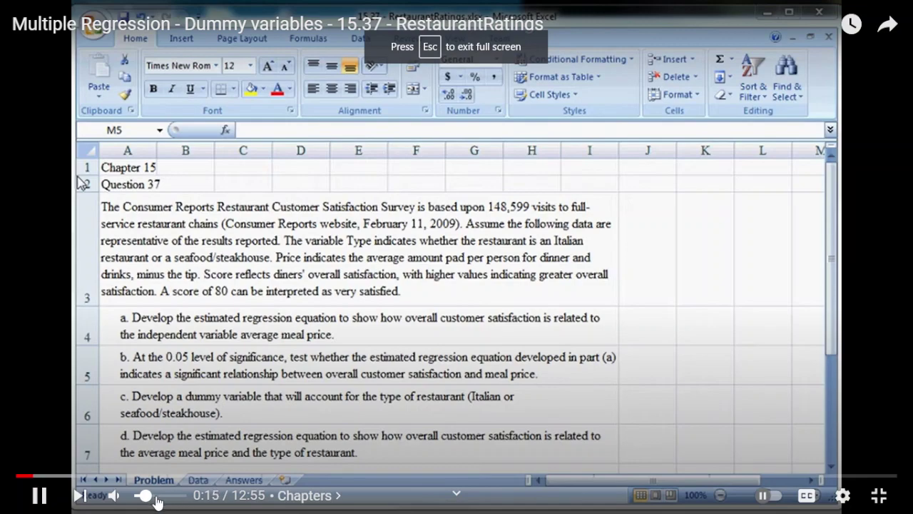
key("Escape")
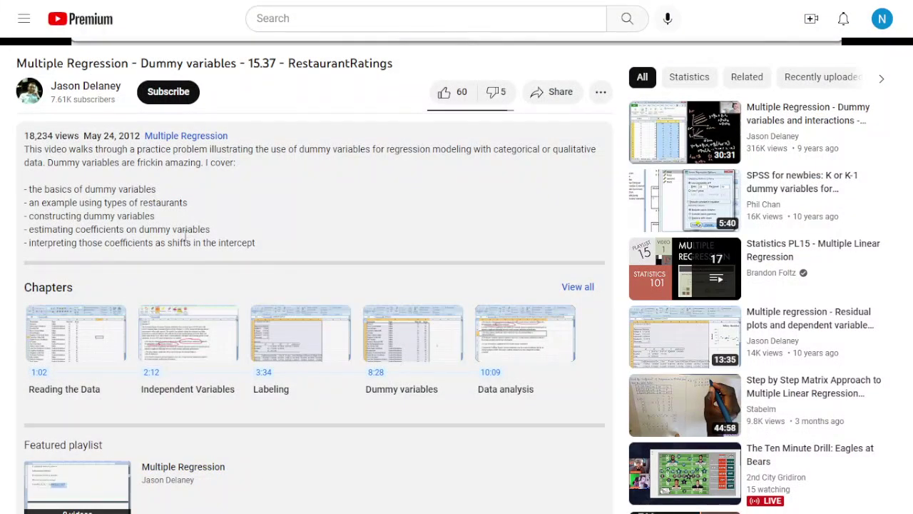
left_click(375, 353)
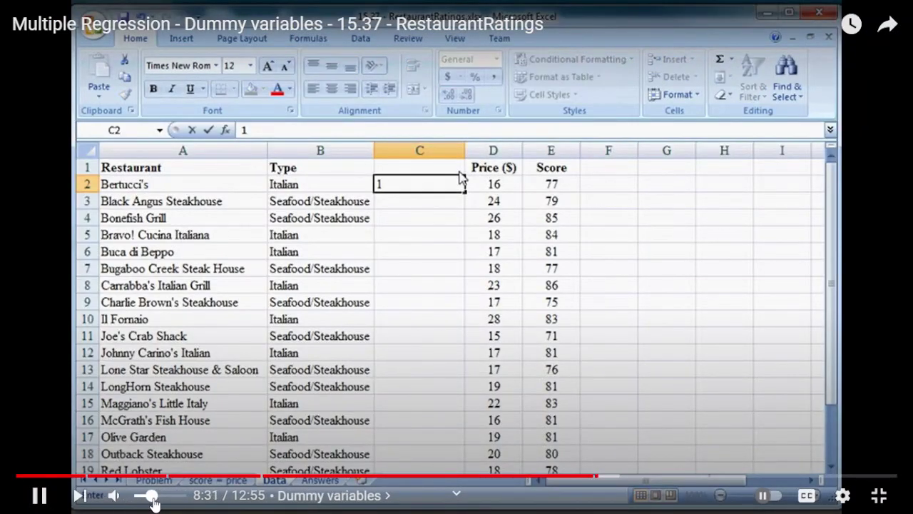
key("space")
key("space")
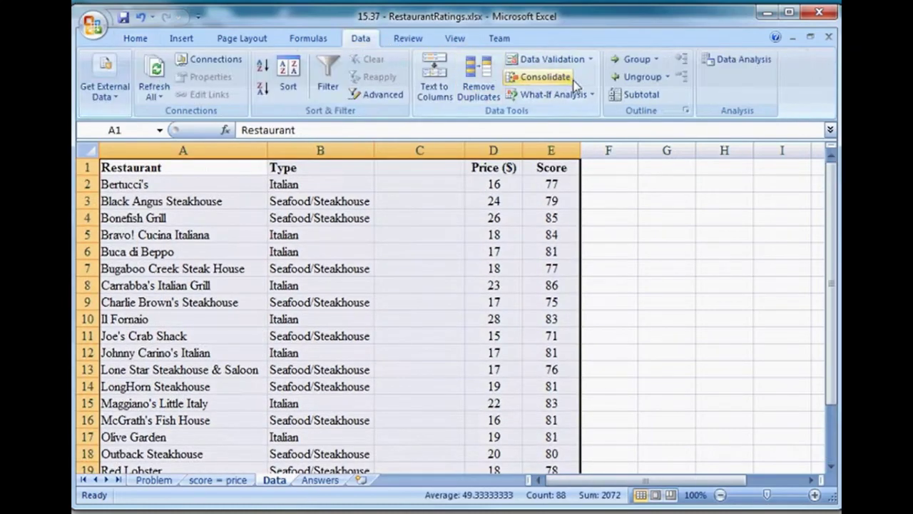
Step: Sort the restaurant data by Type from A to Z, treating the first row as headers
left_click(287, 75)
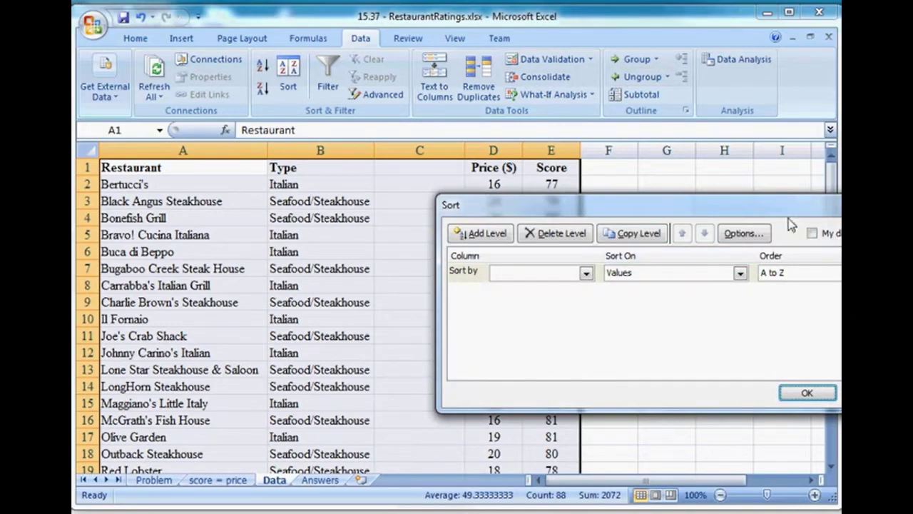
left_click_drag(790, 224, 608, 173)
left_click(634, 184)
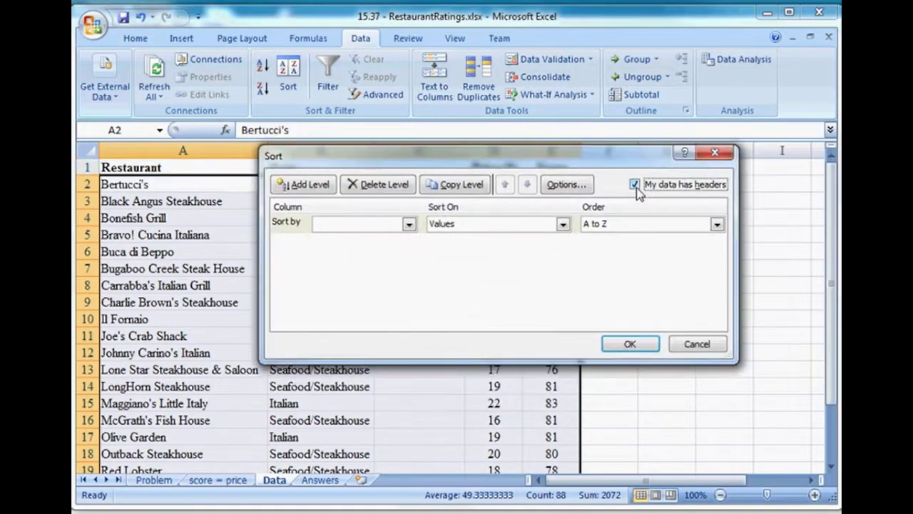
left_click(409, 223)
left_click(400, 248)
left_click(640, 345)
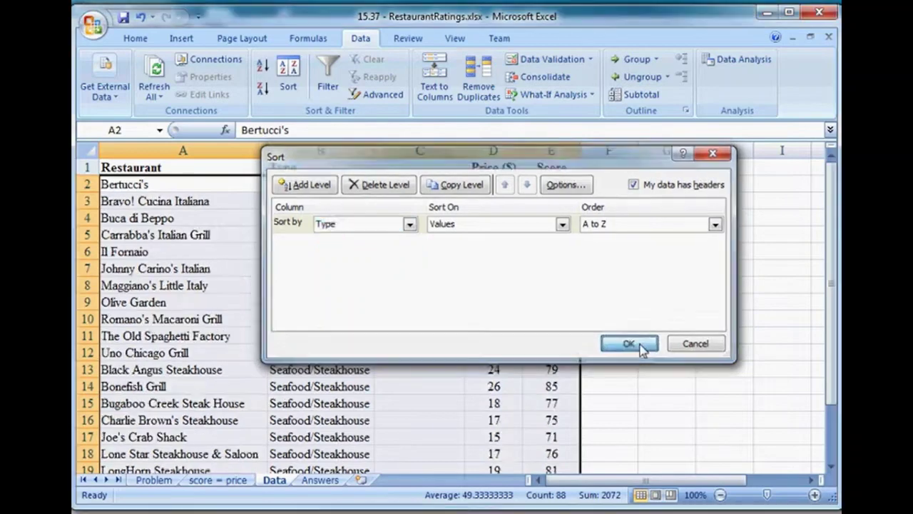
left_click(440, 303)
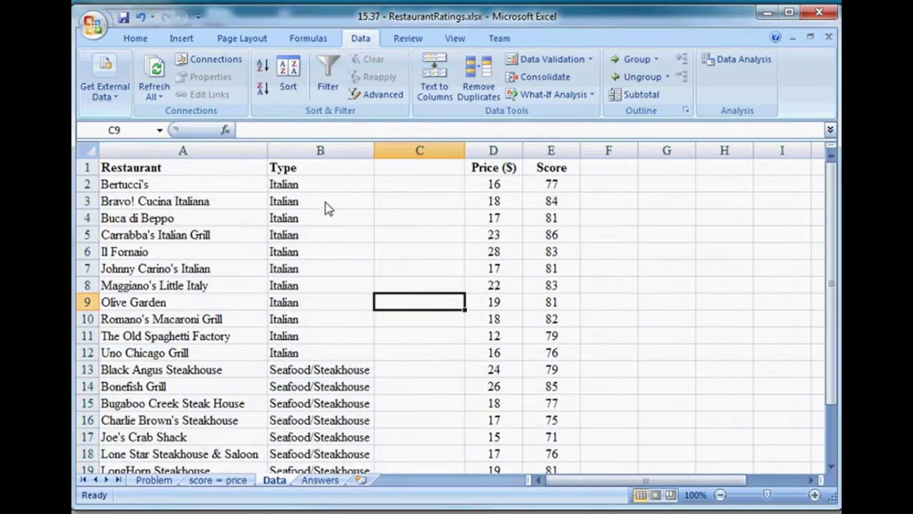
scroll(346, 419, "down", 2)
scroll(328, 270, "up", 2)
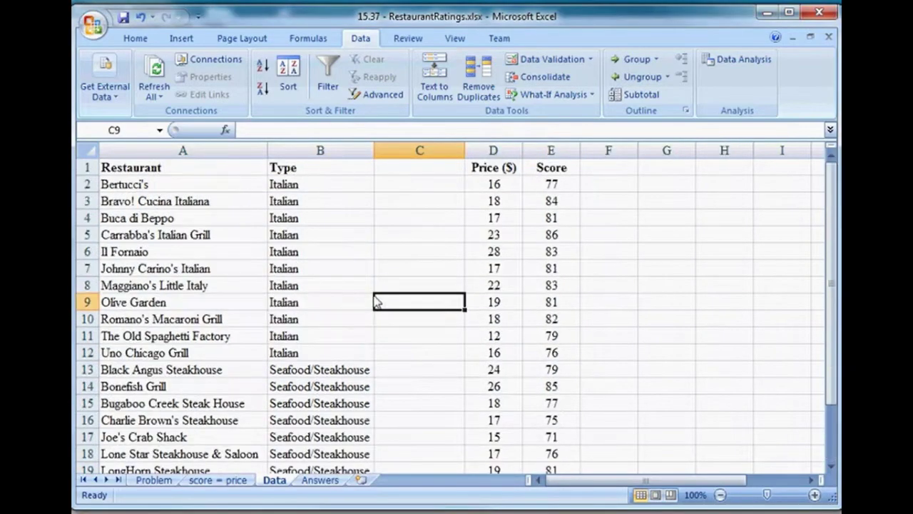
Step: Enter 1 in C2:C12 beside the Italian restaurants and 0 in C13:C16 beside the first seafood/steakhouse restaurants
left_click(411, 187)
type("1")
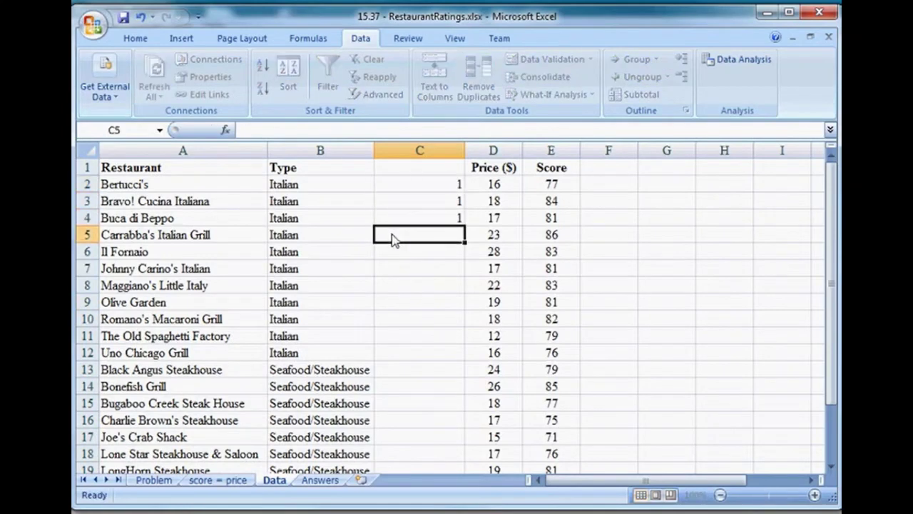
type(" 1 1 1 1 1 1 1")
key("Return")
type("1")
key("Return")
type("1")
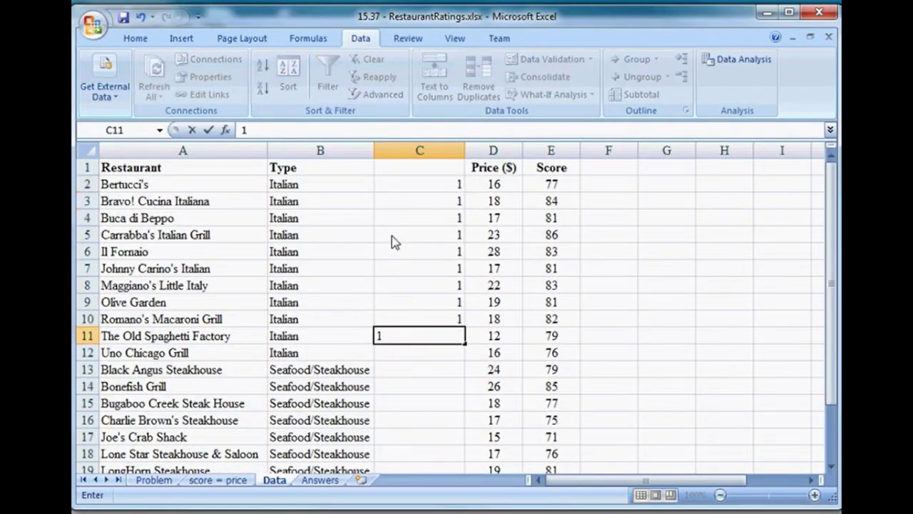
key("Return")
type("1 0 0")
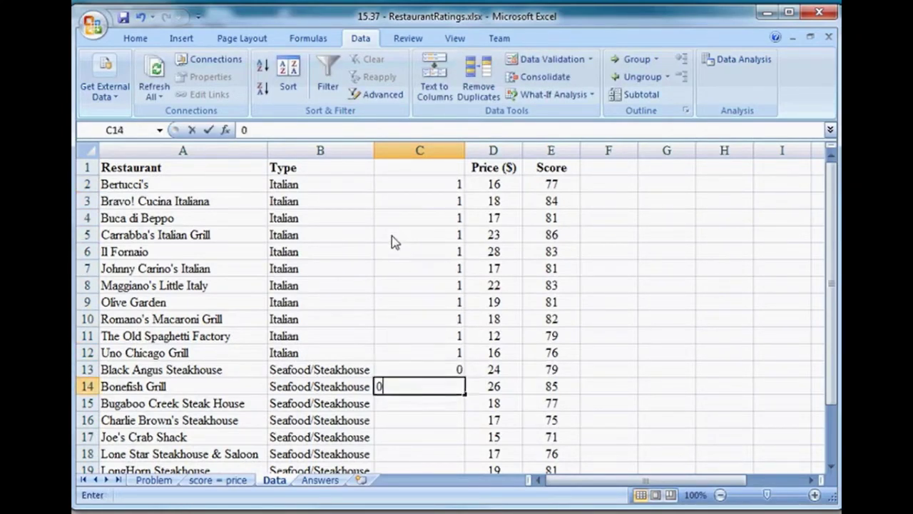
type(" 0 0 0")
key("BackSpace")
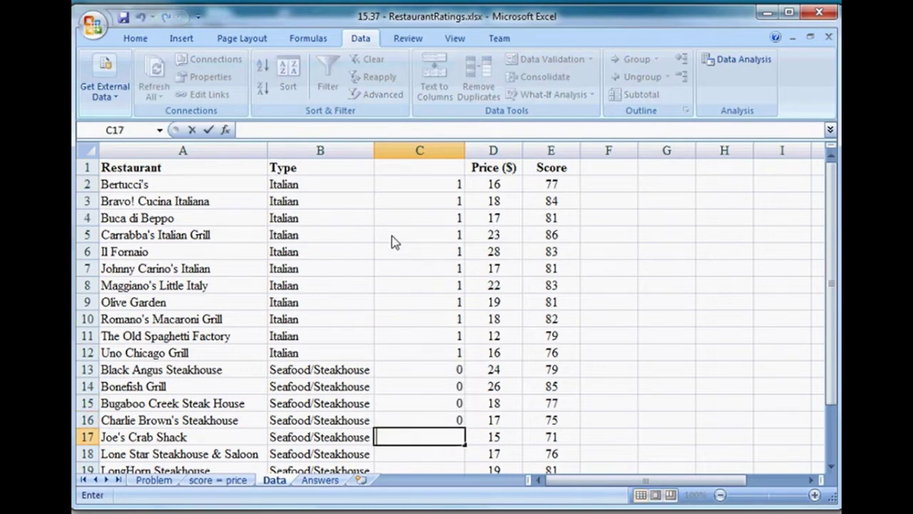
Step: Clear all the manually entered ones and zeros from column C, working up to C2
key("Escape")
key("Up")
key("Delete")
key("Up")
key("Delete")
key("Up")
key("Delete")
key("Up")
key("Delete")
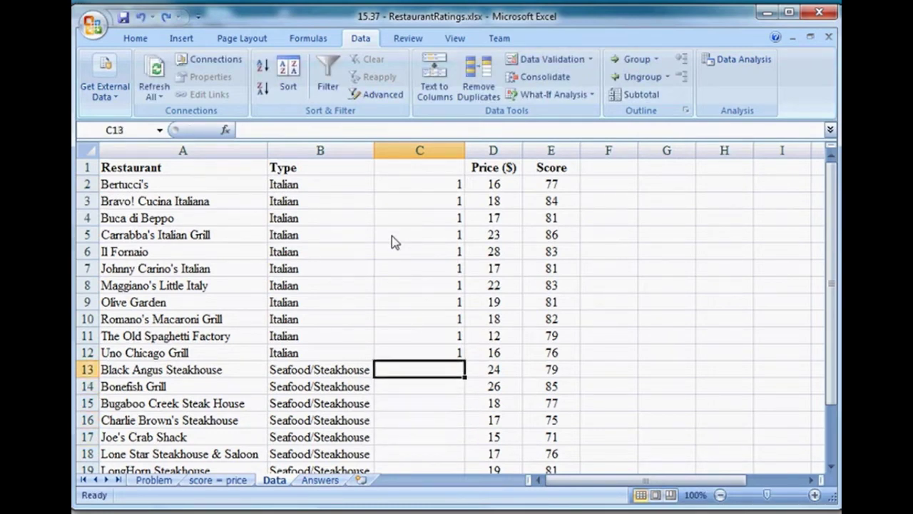
key("Up")
key("Delete")
key("Up")
key("Delete")
key("Up")
key("Delete")
key("Up")
key("Delete")
key("Up")
key("Delete")
key("Up")
key("Delete")
key("Up")
key("Delete")
key("Up")
key("Delete")
key("Up")
key("Delete")
key("Up")
key("Delete")
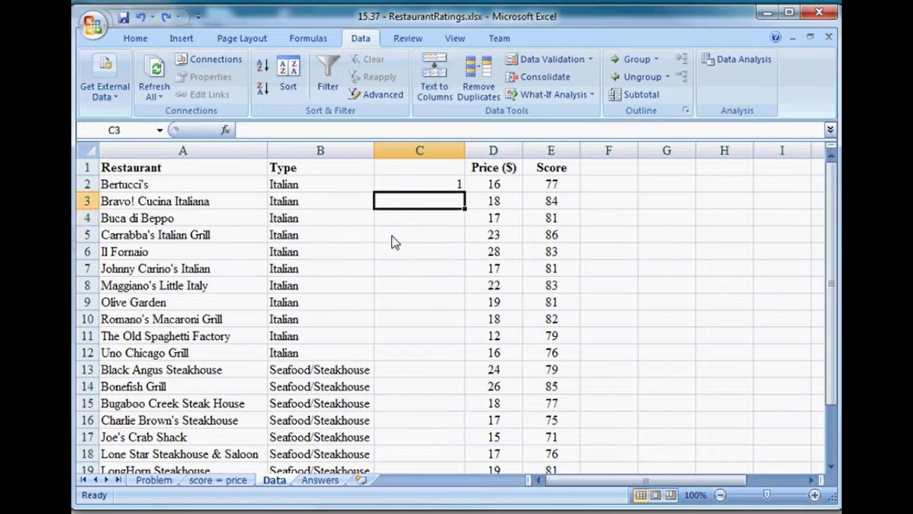
key("Up")
key("Delete")
Step: Sort the restaurant data back into alphabetical order by Restaurant and select cell C1
key("Left")
key("Left")
key("alt+a")
key("s")
key("a")
key("Up")
key("Right")
key("Right")
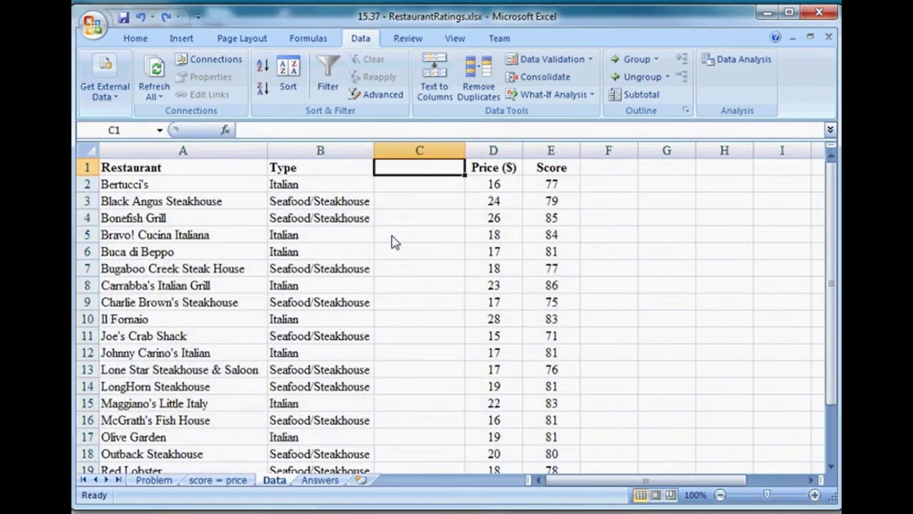
Step: Start an IF formula in C2 that tests whether the type in B2 equals "Italian"
key("Down")
type("=")
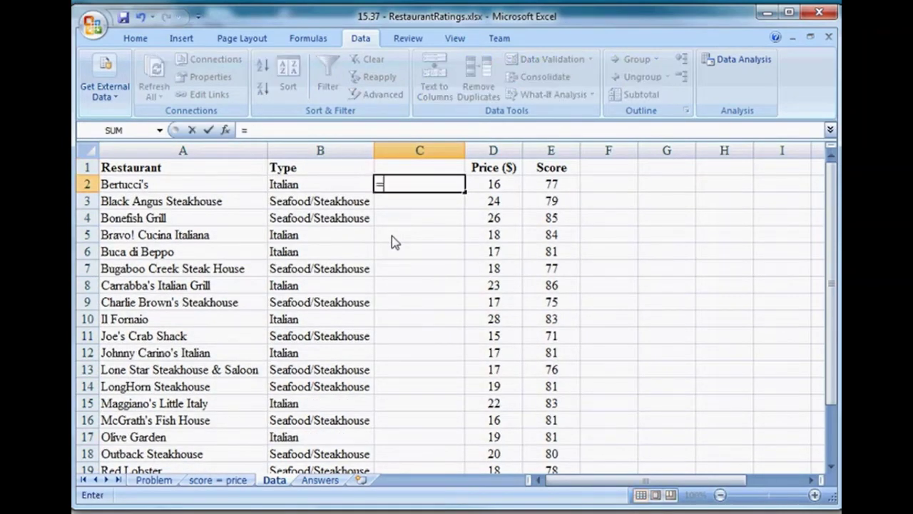
type("IF(")
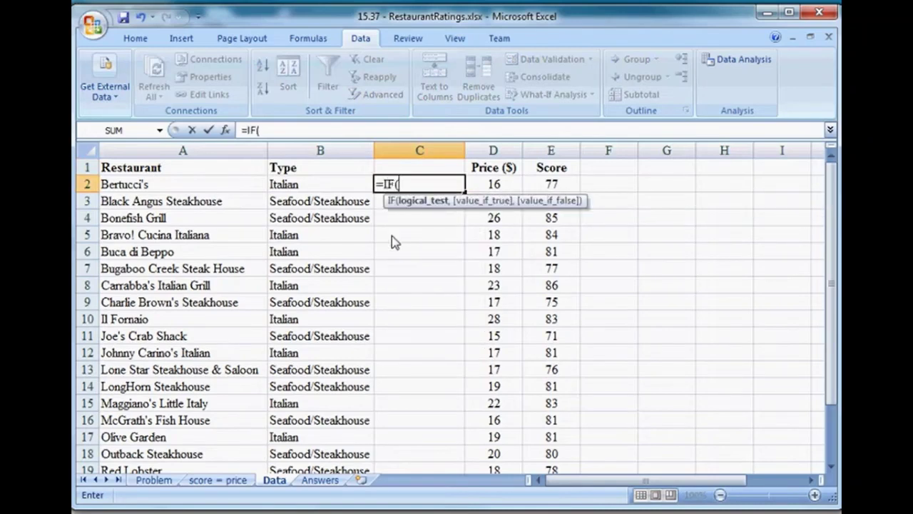
key("Left")
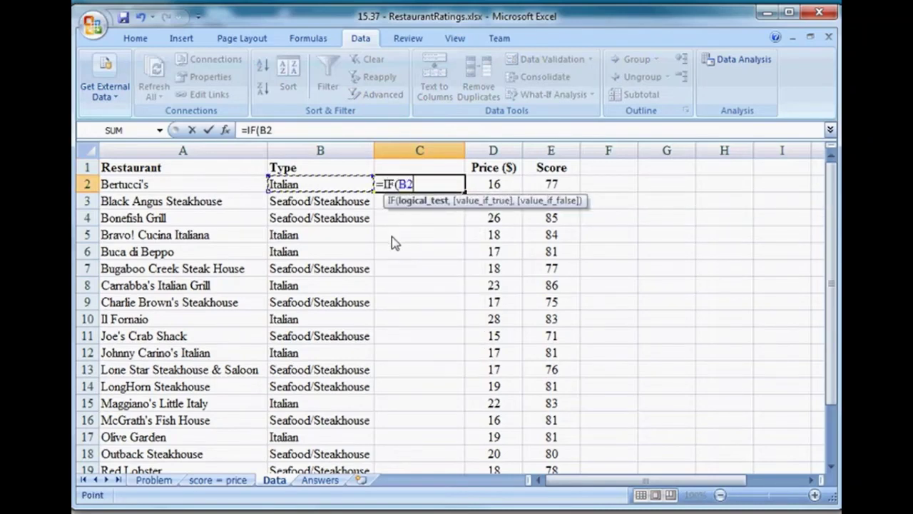
type("=\"Itali")
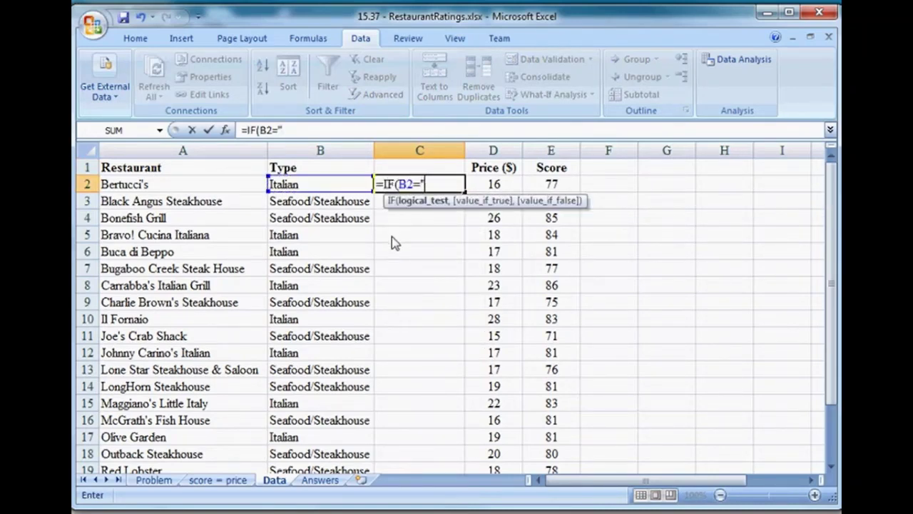
Step: Switch to Excel to check the Attached Garage column in P10_26.xlsx, and return to the video in full screen
key("Escape")
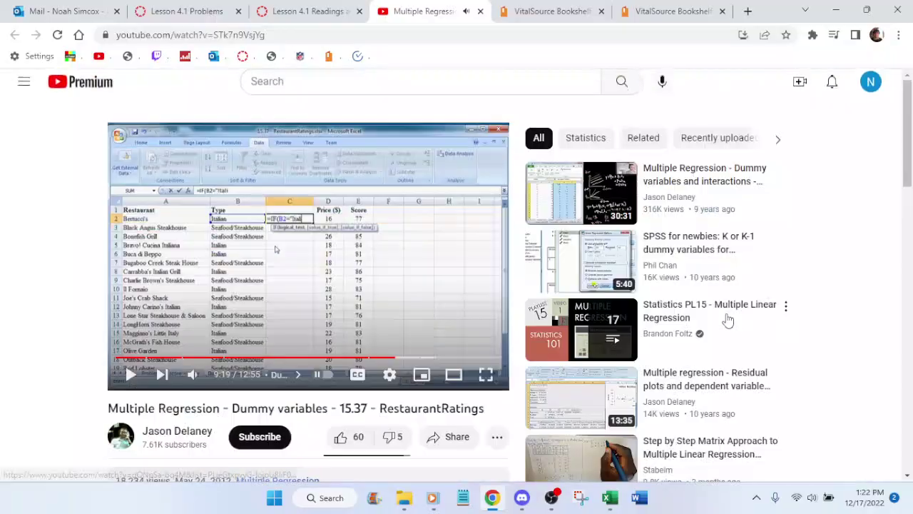
left_click(611, 503)
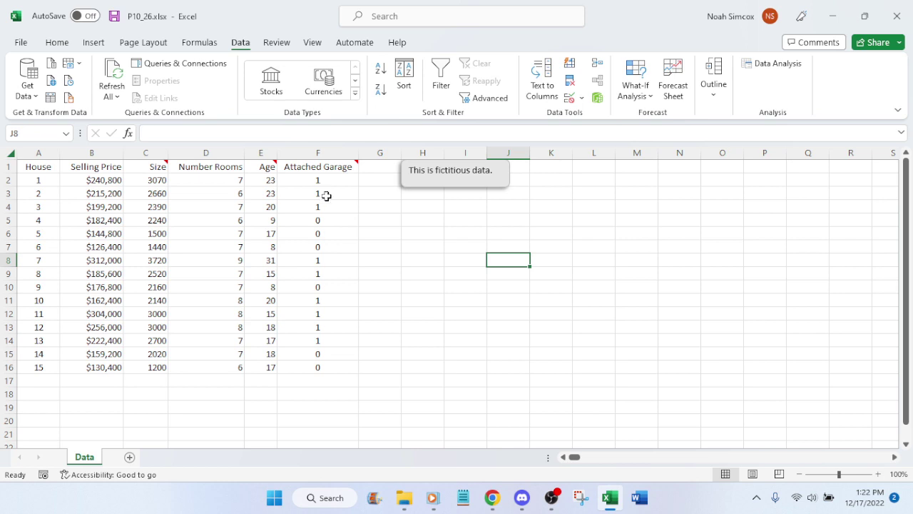
left_click(492, 497)
key("f")
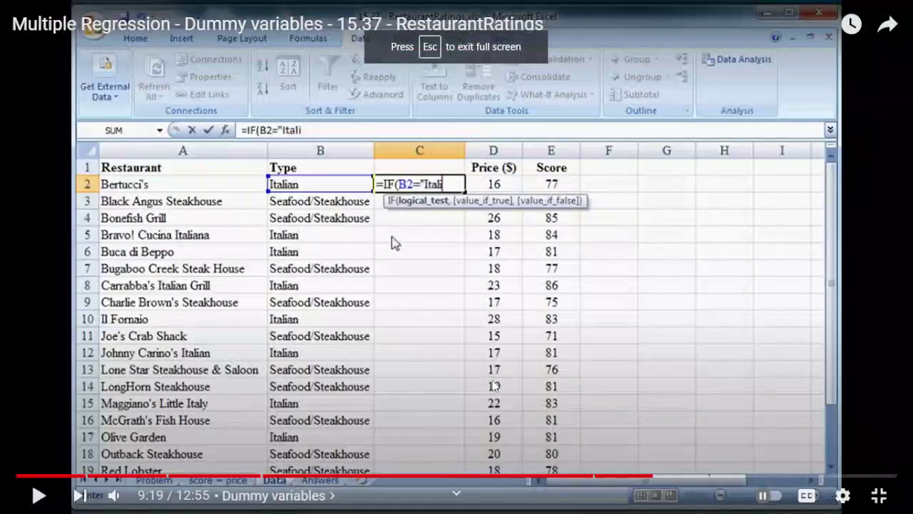
Step: Resume the video and skip through the IF formula demonstration, going back to about 9:35 to watch the filled dummy column
key("space")
key("Right")
key("Right")
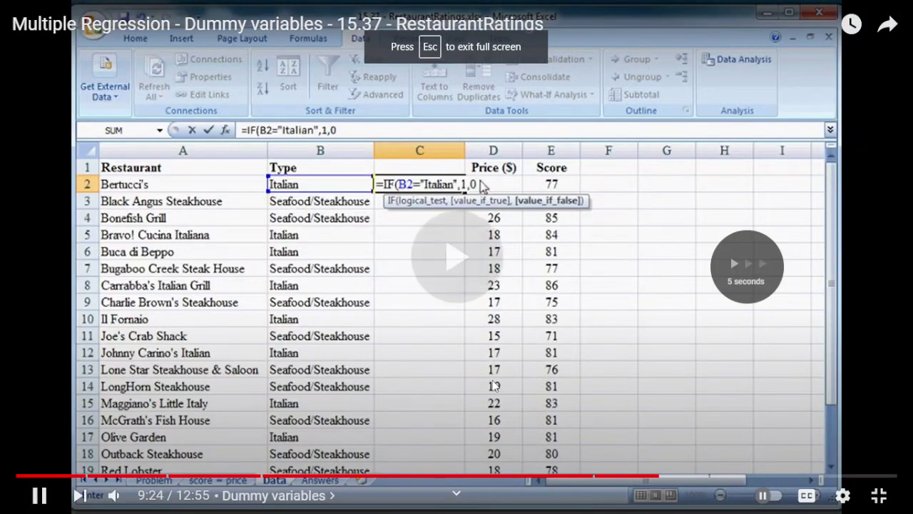
key("Right")
key("Right")
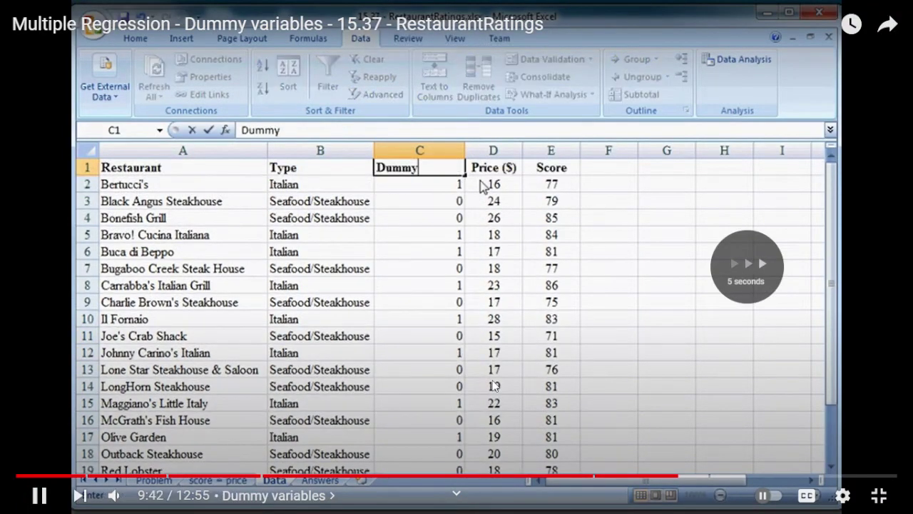
key("Left")
key("Left")
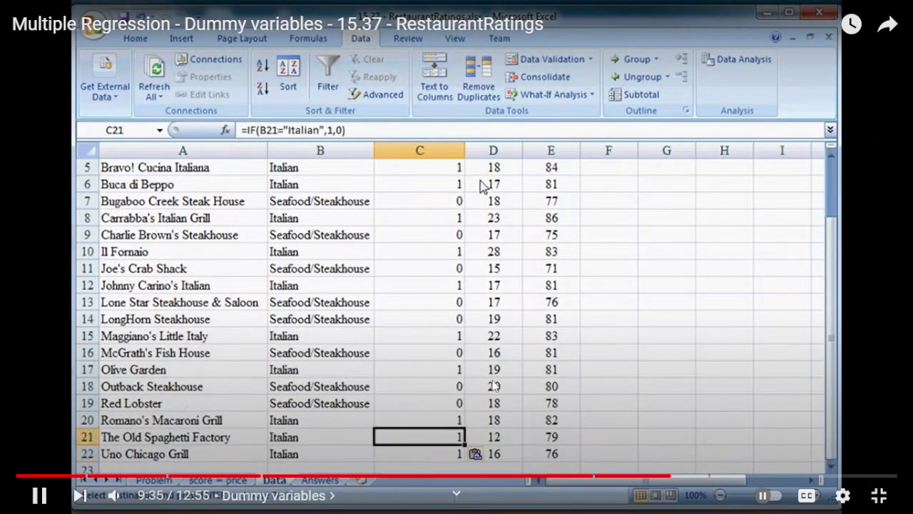
key("space")
key("space")
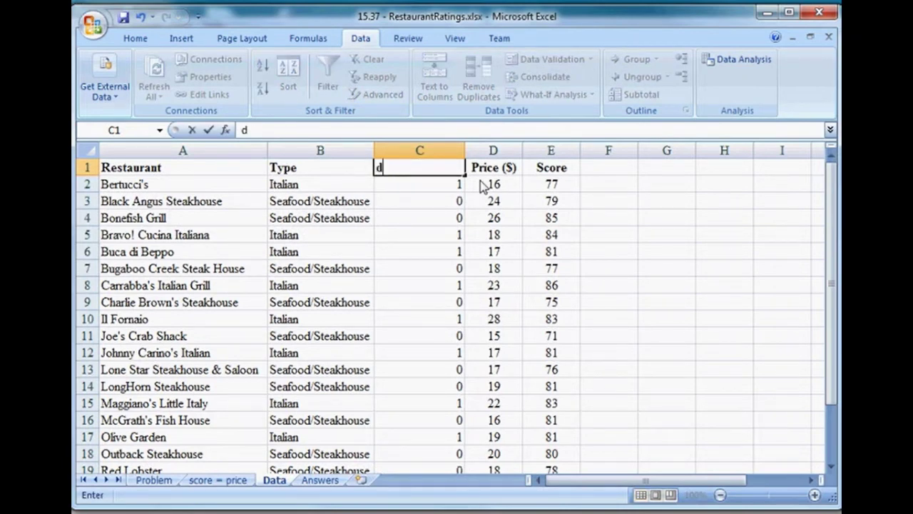
Step: Name the dummy variable column d_Italian in header cell C1
type("alian")
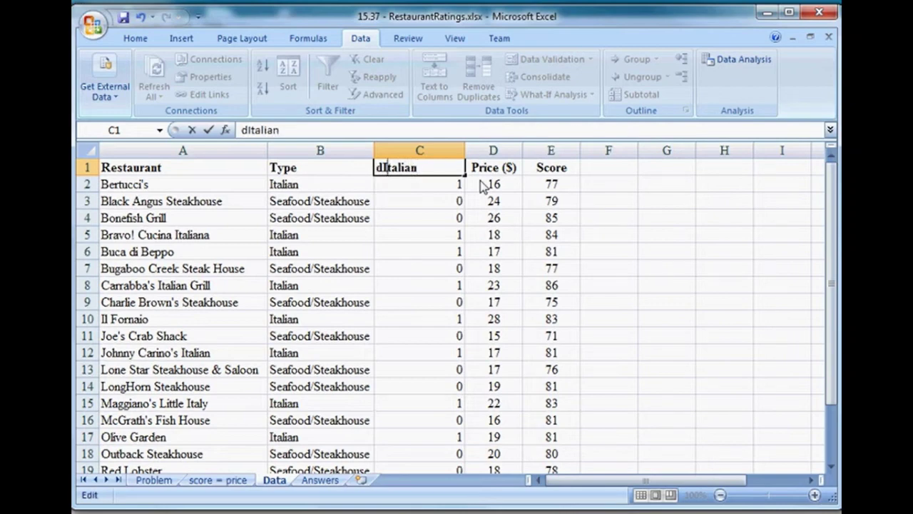
type("_")
key("Return")
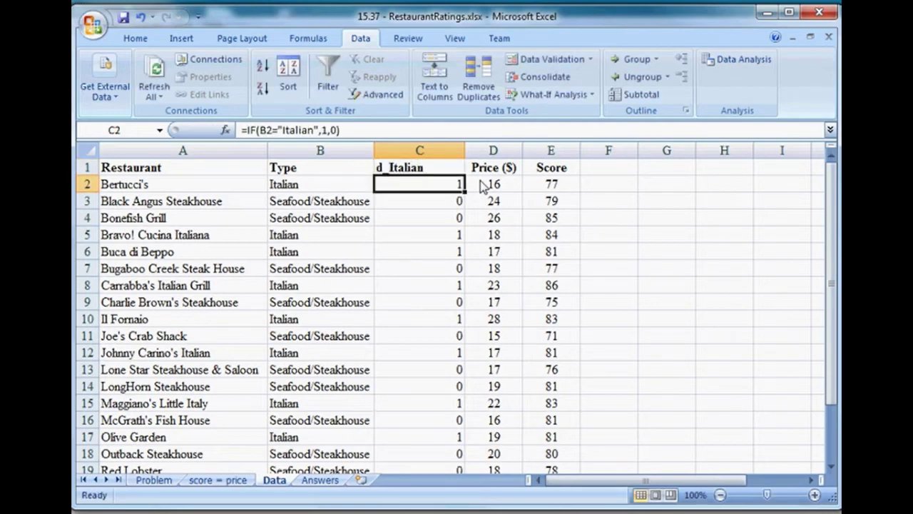
key("Up")
key("Down")
key("Up")
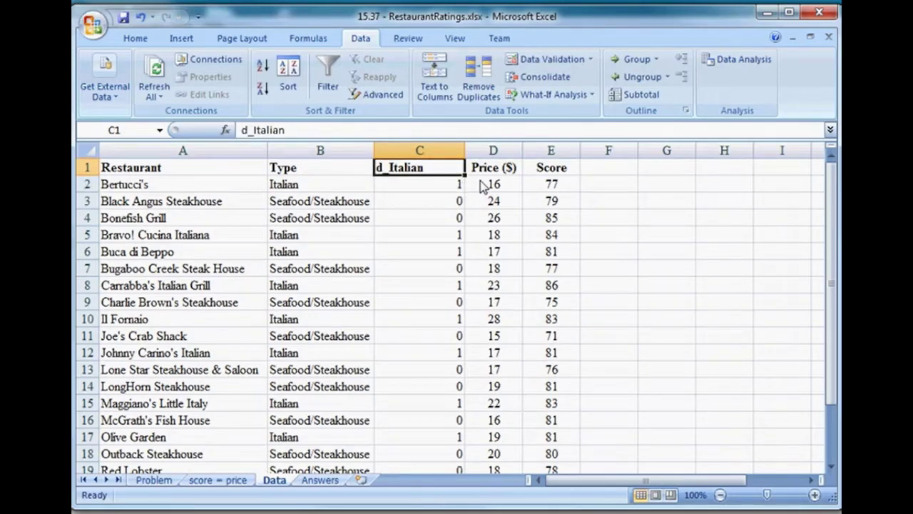
Step: Look over the Answers sheet, and review parts c and d of Question 37 on the Problem sheet
key("ctrl+Page_Up")
key("ctrl+Page_Down")
key("ctrl+Page_Down")
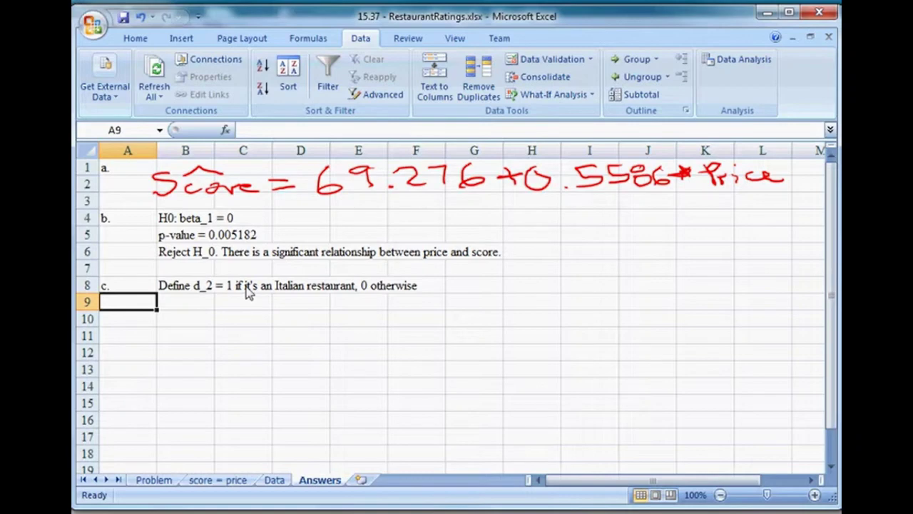
key("ctrl+Page_Up")
key("ctrl+Page_Up")
key("ctrl+Page_Up")
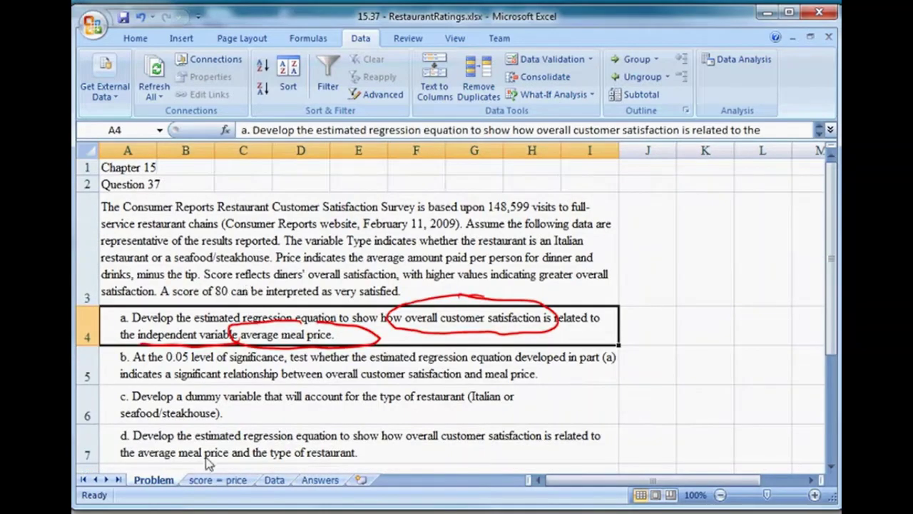
left_click(211, 417)
scroll(210, 418, "down", 1)
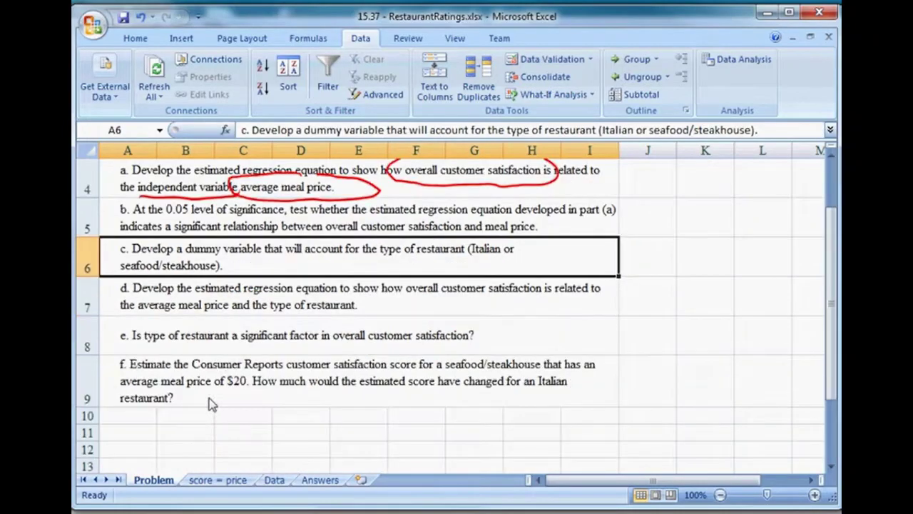
left_click(220, 298)
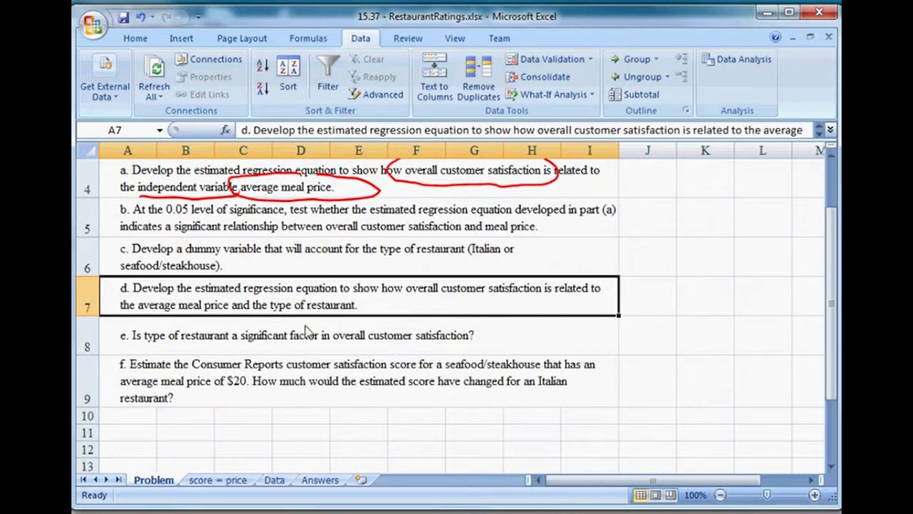
Step: Start a Regression analysis on the Data sheet with the Score column, $E$1:$E$22, as the Y range
left_click(274, 480)
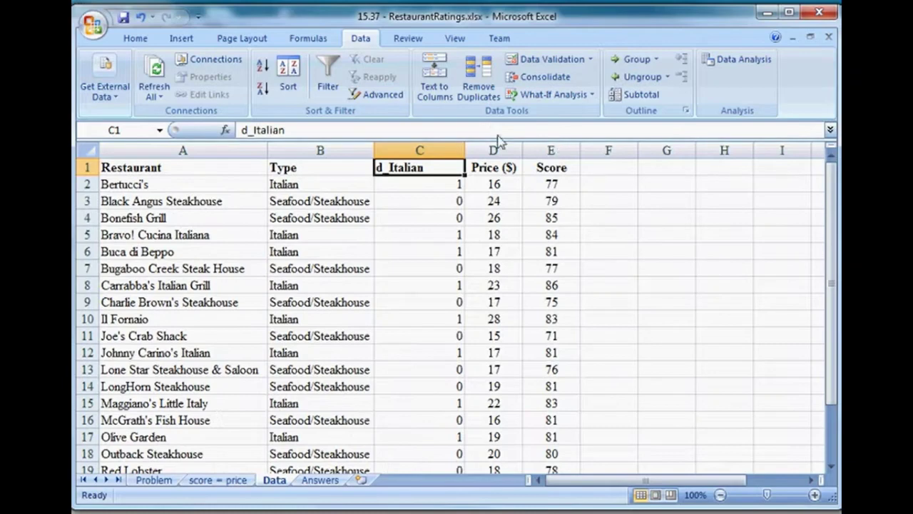
left_click(735, 59)
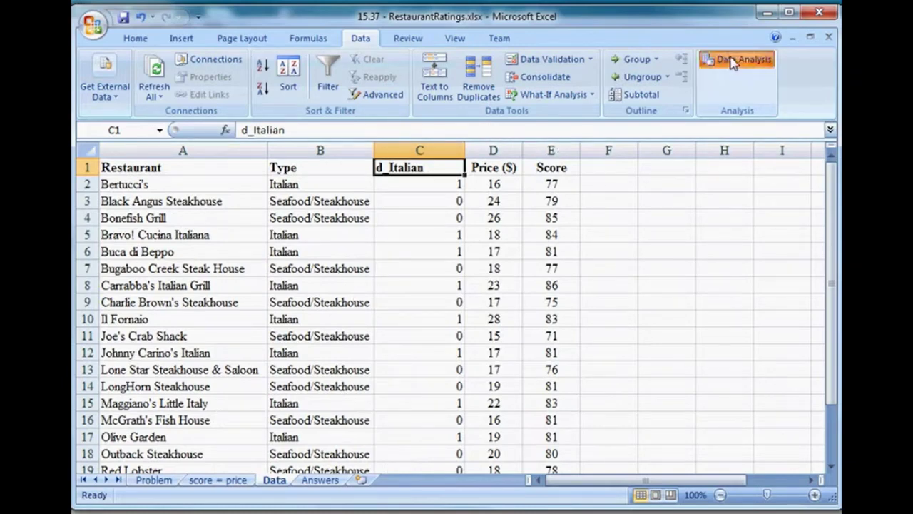
left_click(617, 206)
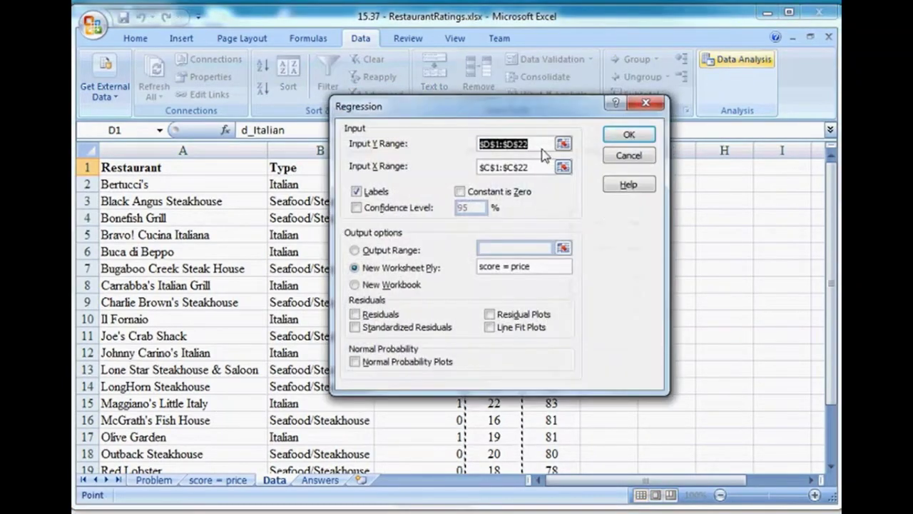
left_click(564, 143)
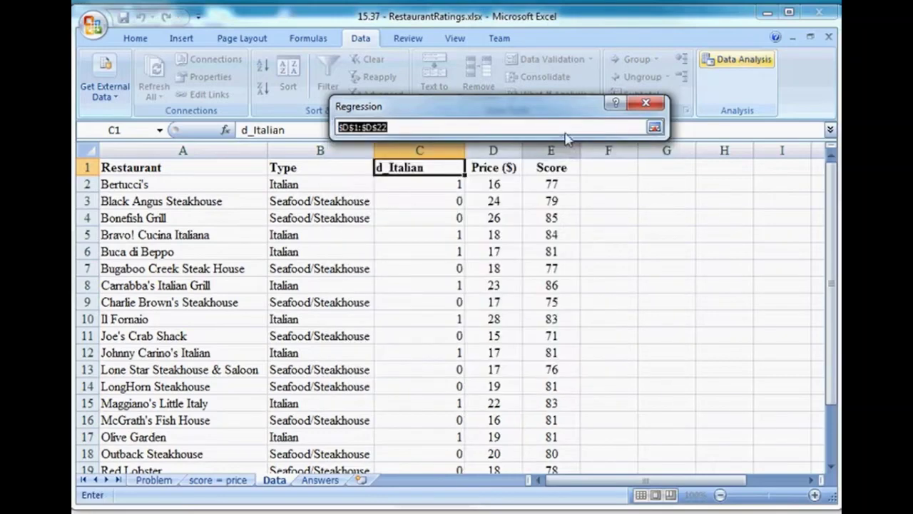
left_click(548, 173)
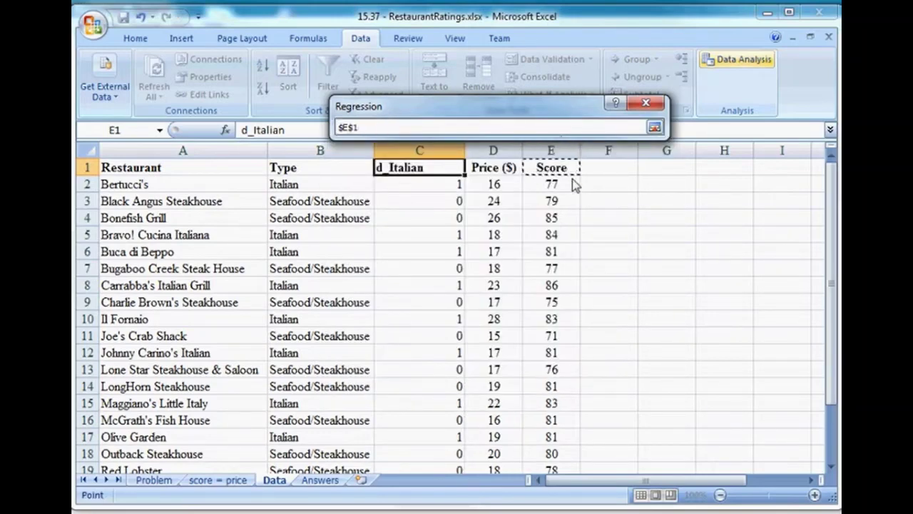
key("ctrl+shift+Down")
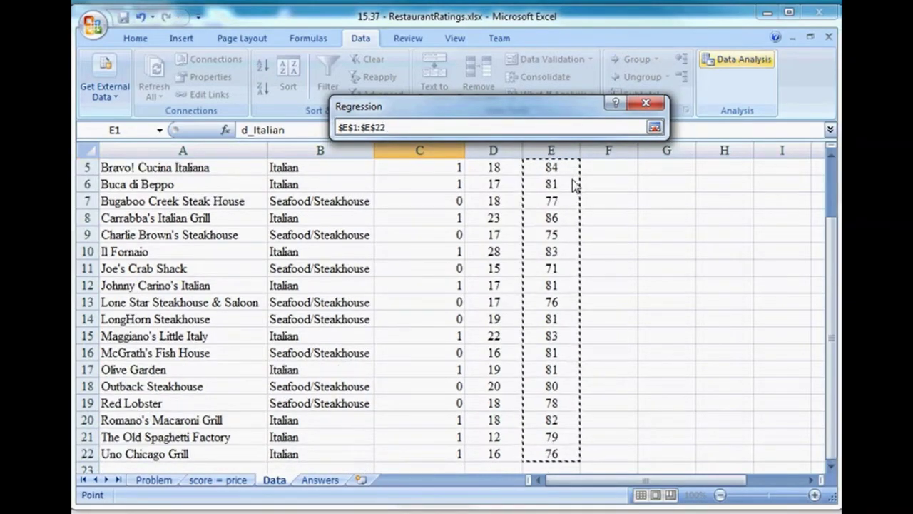
left_click(654, 127)
Step: Set the regression's X range to the d_Italian and Price columns, $C$1:$D$22
left_click(564, 167)
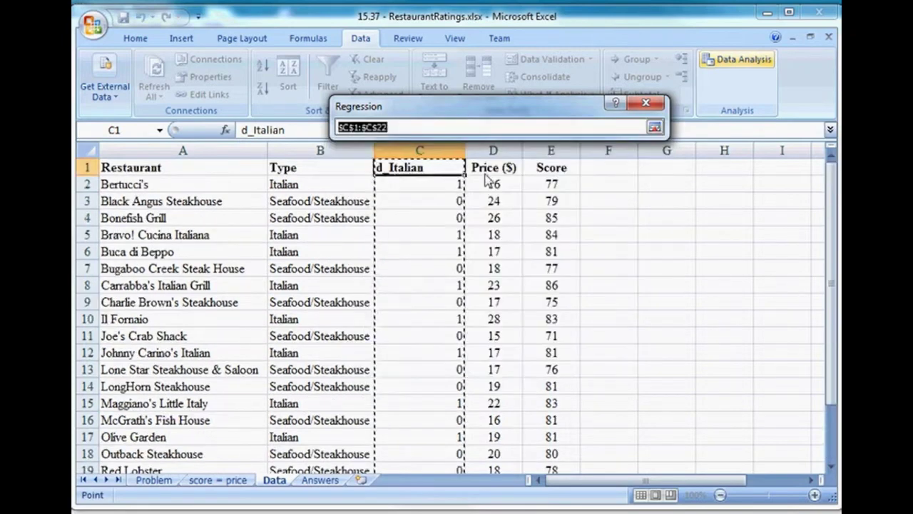
left_click(402, 169)
key("shift+Right")
key("ctrl+shift+Down")
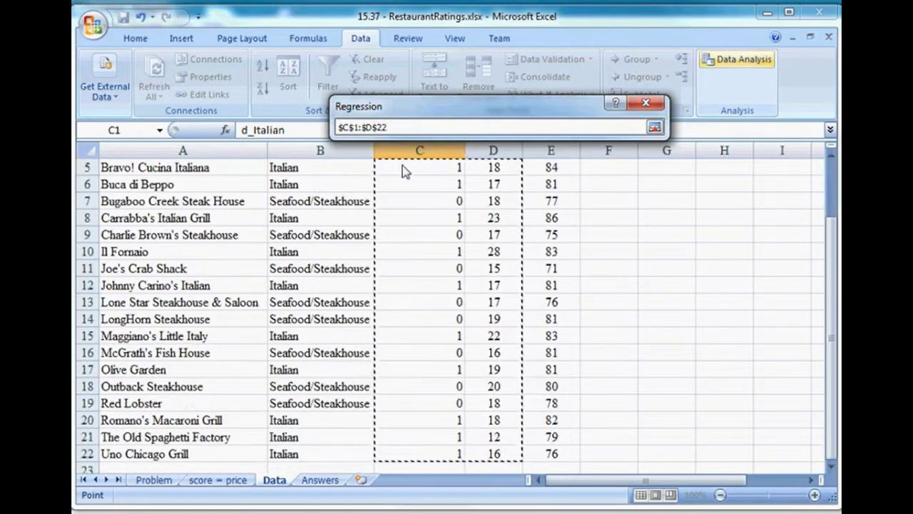
scroll(460, 289, "up", 2)
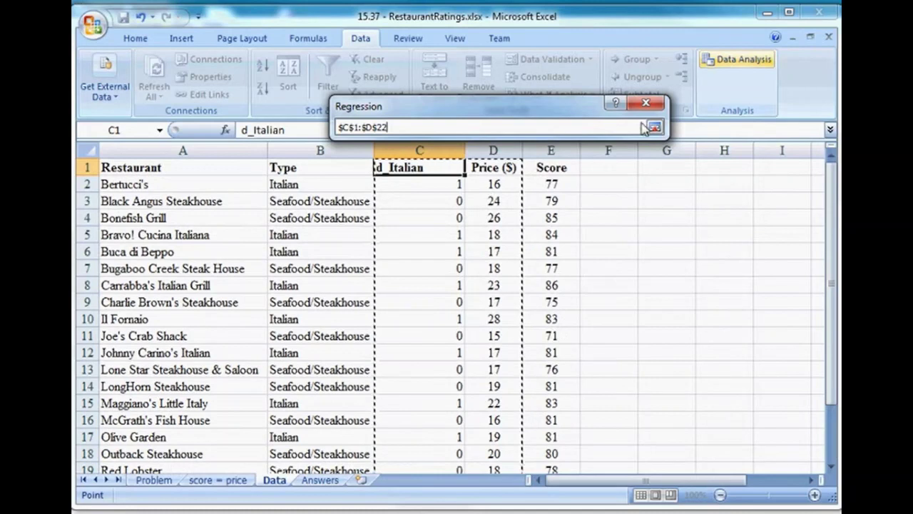
left_click(654, 127)
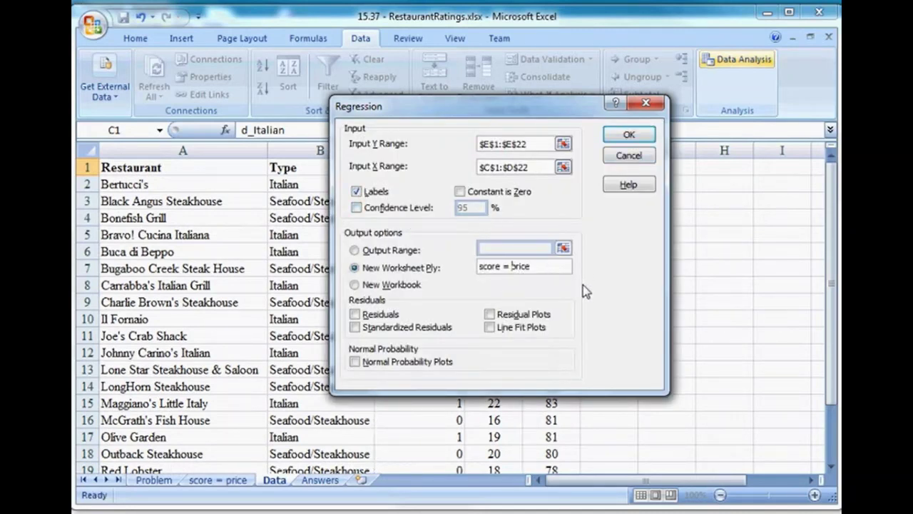
Step: Run the regression into a new worksheet named "score = d_Italian price", and widen column E of the output
type("d_Italian")
left_click(631, 136)
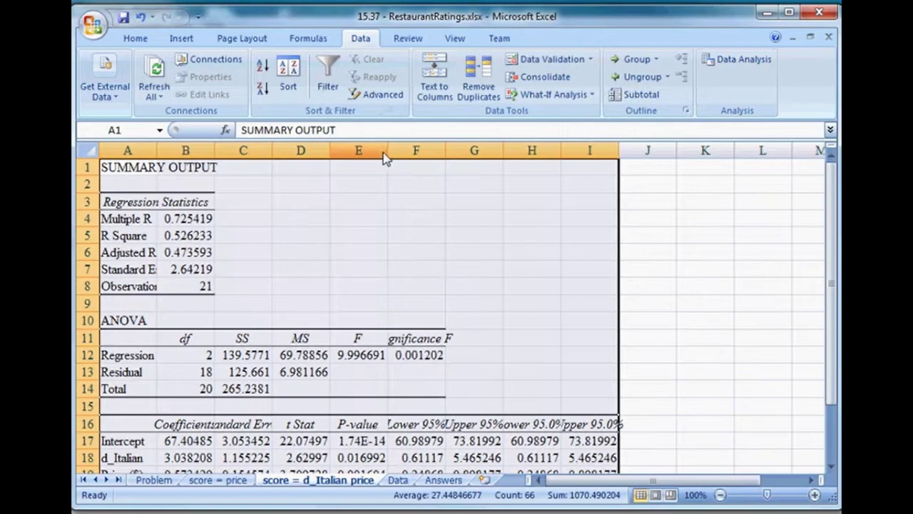
left_click_drag(385, 157, 406, 157)
left_click(388, 253)
scroll(460, 296, "down", 1)
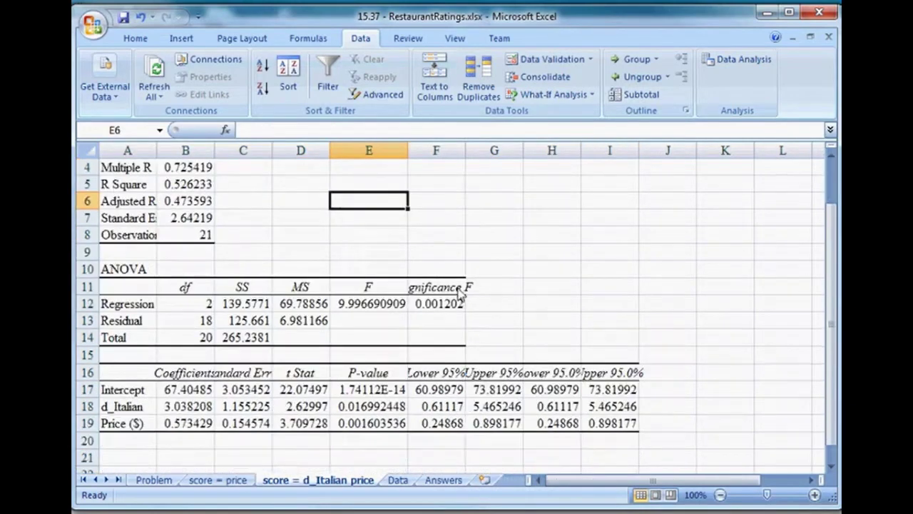
scroll(460, 296, "down", 2)
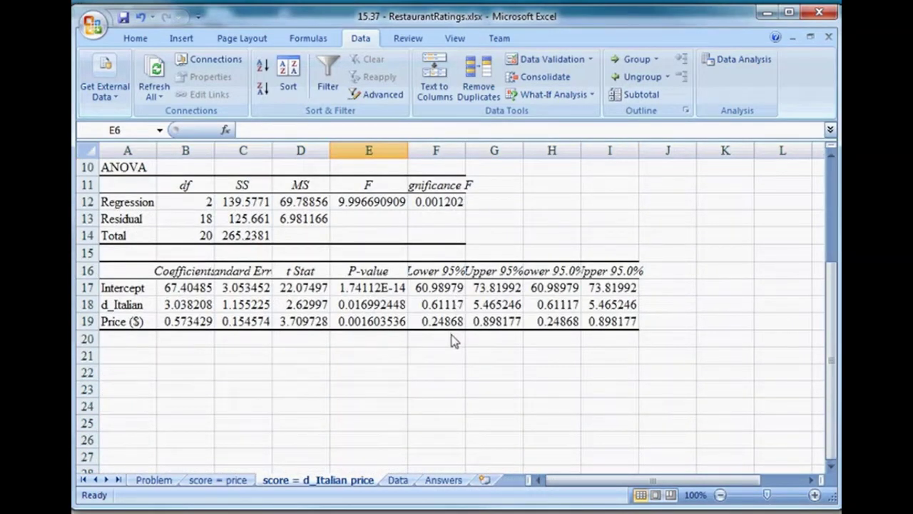
Step: Start inking and handwrite ŷ = 67.404 + 3.038 (Italian) in red below the coefficients table
left_click(408, 38)
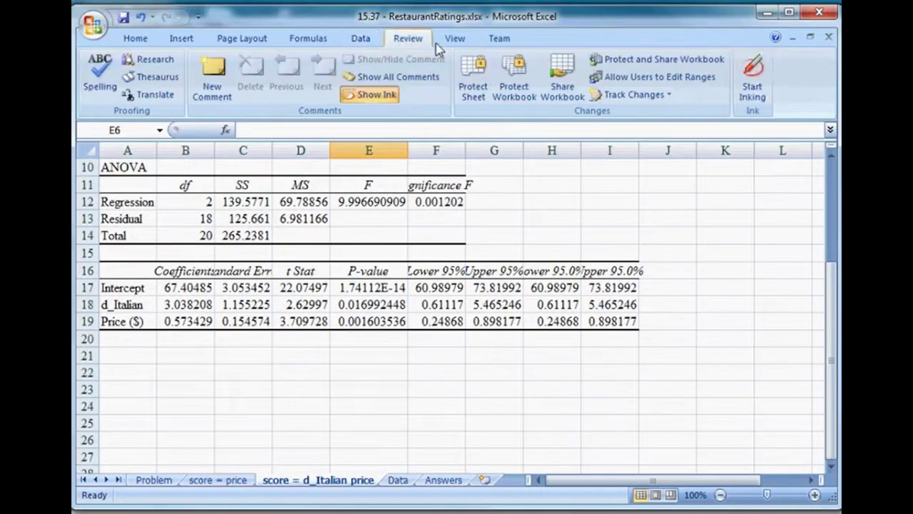
left_click(754, 78)
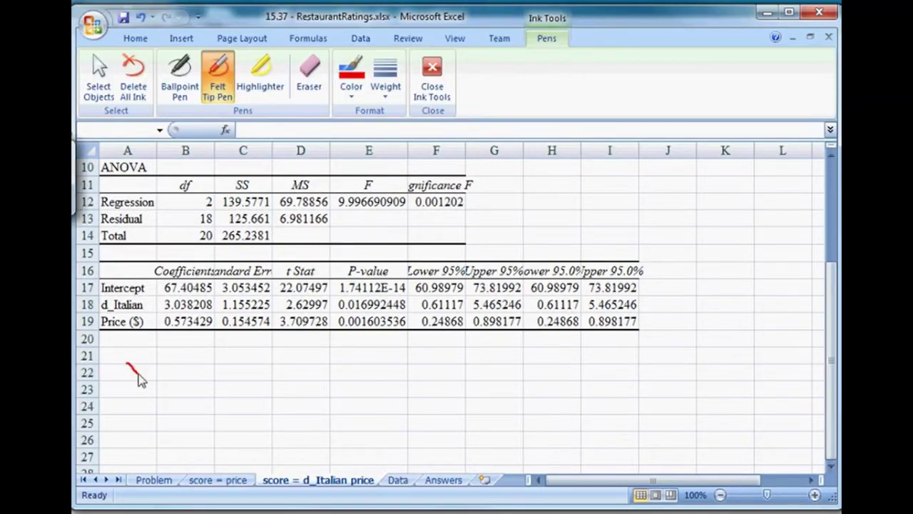
left_click_drag(143, 371, 142, 393)
mouse_move(127, 354)
left_mouse_down()
mouse_move(140, 345)
mouse_move(191, 373)
mouse_move(208, 373)
mouse_move(207, 362)
mouse_move(242, 376)
left_mouse_up()
left_click(259, 368)
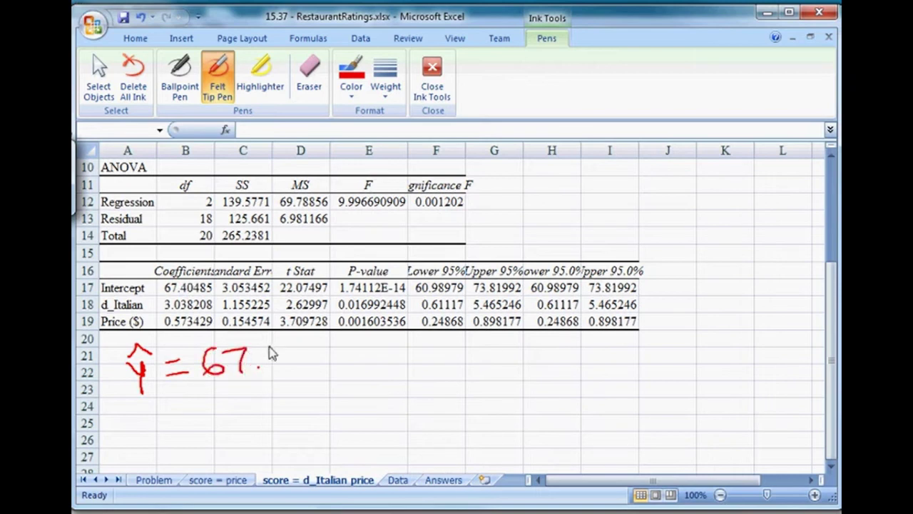
mouse_move(280, 349)
left_mouse_down()
mouse_move(286, 374)
mouse_move(307, 356)
mouse_move(337, 357)
mouse_move(333, 367)
mouse_move(379, 360)
left_mouse_up()
mouse_move(371, 354)
left_mouse_down()
mouse_move(414, 373)
mouse_move(449, 358)
left_mouse_up()
left_click(427, 368)
left_click_drag(466, 351, 489, 365)
mouse_move(498, 350)
left_mouse_down()
mouse_move(522, 373)
mouse_move(555, 356)
mouse_move(563, 371)
mouse_move(606, 353)
mouse_move(640, 354)
mouse_move(648, 365)
left_mouse_up()
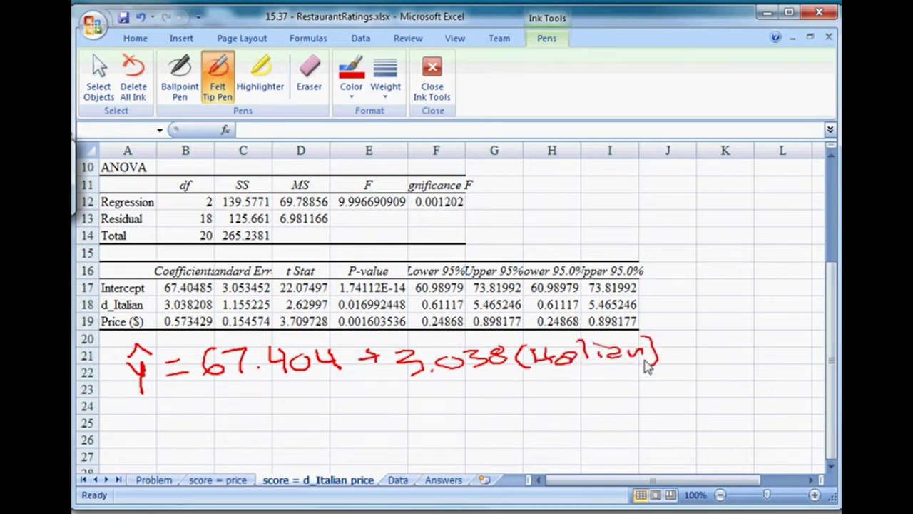
Step: Handwrite the price term, + 0.5734 (Price), on a second line to complete the regression equation
mouse_move(389, 394)
left_mouse_down()
mouse_move(392, 413)
mouse_move(431, 399)
left_mouse_up()
left_click(457, 404)
mouse_move(500, 389)
left_mouse_down()
mouse_move(482, 405)
mouse_move(674, 389)
mouse_move(693, 404)
left_mouse_up()
mouse_move(719, 390)
left_mouse_down()
mouse_move(708, 396)
mouse_move(735, 387)
left_mouse_up()
left_click_drag(722, 371, 752, 401)
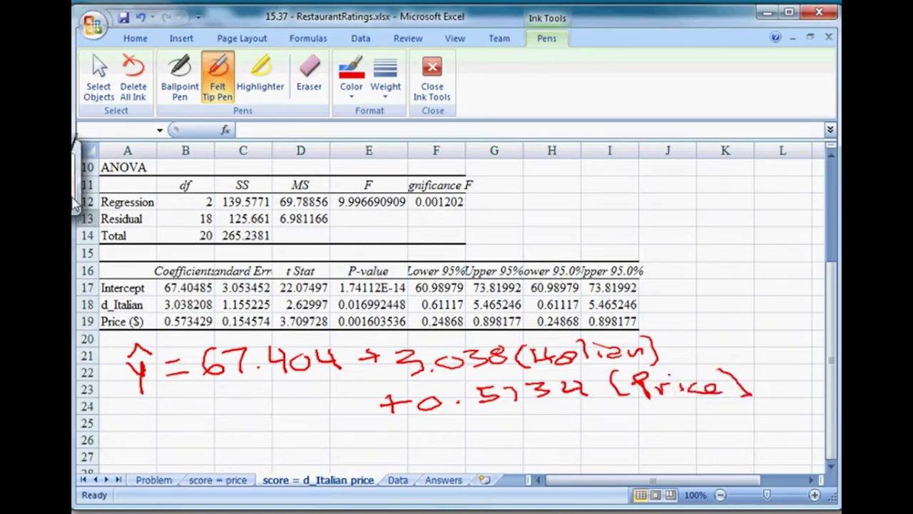
Step: Circle the coefficients and the d_Italian p-value in red, and handwrite "if α = 0.01" above the coefficients table
mouse_move(213, 270)
left_mouse_down()
mouse_move(155, 285)
mouse_move(176, 336)
mouse_move(246, 308)
mouse_move(214, 271)
left_mouse_up()
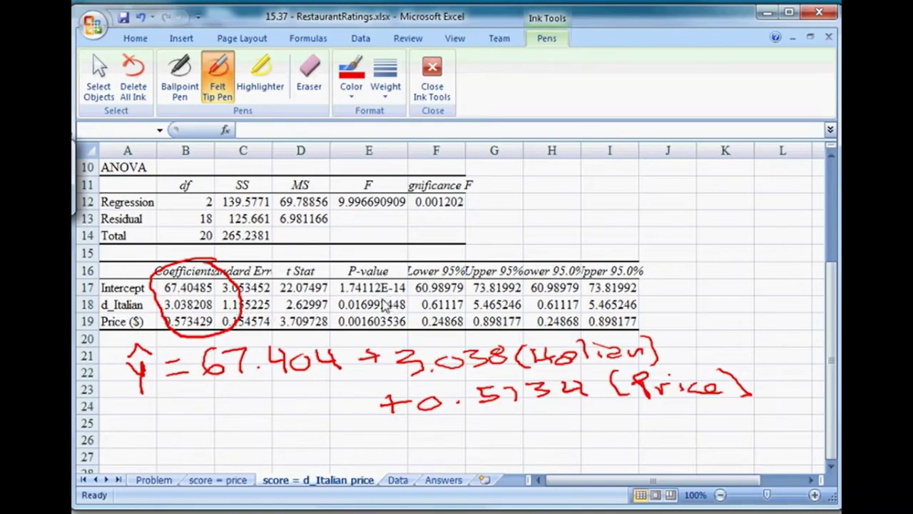
mouse_move(384, 303)
left_mouse_down()
mouse_move(370, 293)
mouse_move(321, 305)
mouse_move(353, 325)
mouse_move(423, 323)
mouse_move(427, 305)
mouse_move(377, 300)
left_mouse_up()
left_click_drag(495, 232, 494, 249)
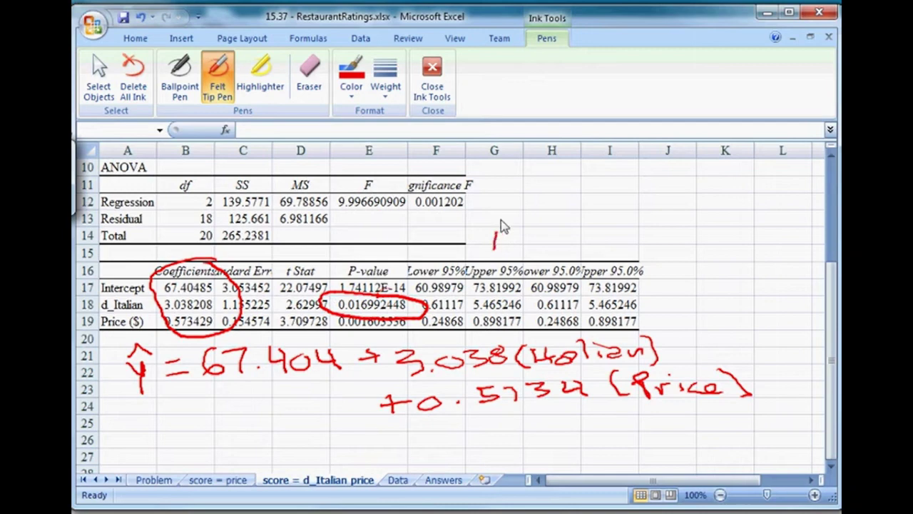
left_click(503, 219)
mouse_move(541, 214)
left_mouse_down()
mouse_move(529, 263)
mouse_move(548, 238)
mouse_move(588, 249)
mouse_move(615, 239)
mouse_move(610, 249)
left_mouse_up()
mouse_move(646, 239)
left_mouse_down()
mouse_move(631, 248)
mouse_move(683, 240)
mouse_move(705, 257)
mouse_move(697, 247)
left_mouse_up()
left_click(660, 247)
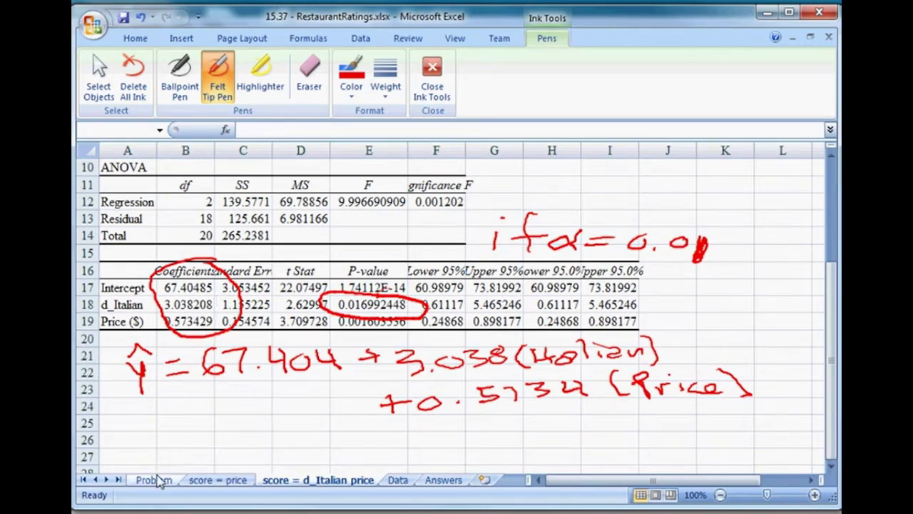
Step: Check the remaining questions on the Problem sheet, and return to the "score = d_Italian price" regression output
left_click(153, 479)
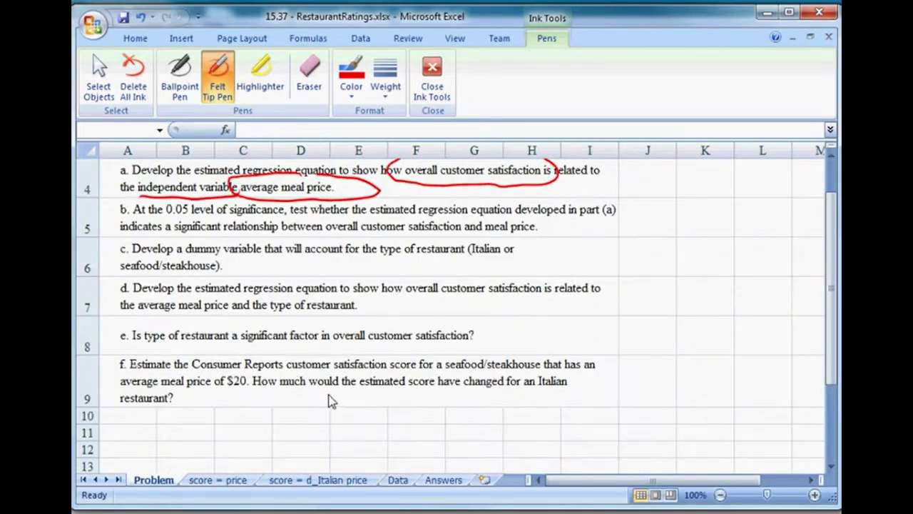
left_click(298, 482)
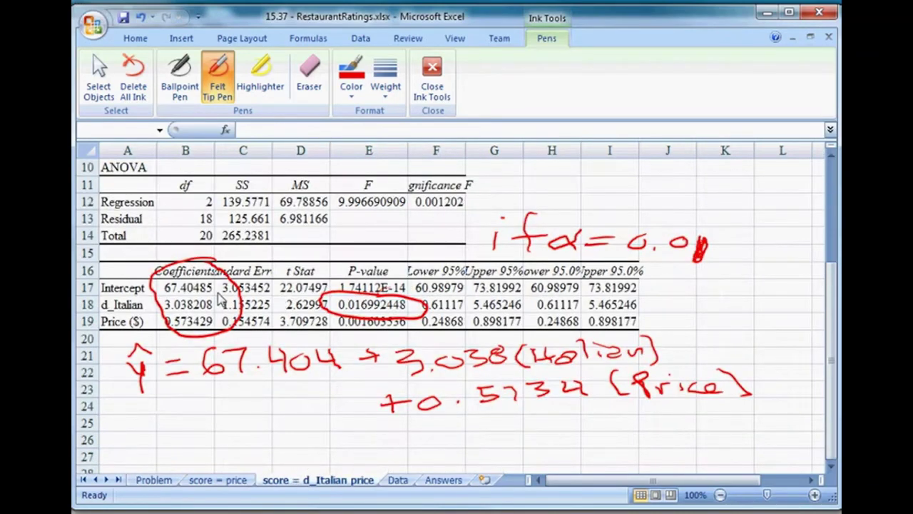
key("Escape")
scroll(253, 282, "up", 2)
scroll(253, 282, "up", 1)
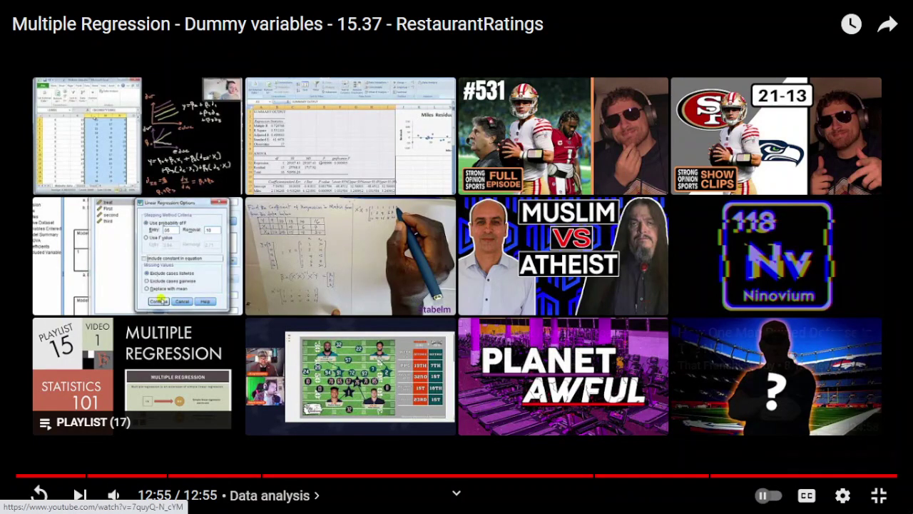
Step: Exit the full-screen video, close its YouTube page, and reread problem 26 in the VitalSource textbook
key("Escape")
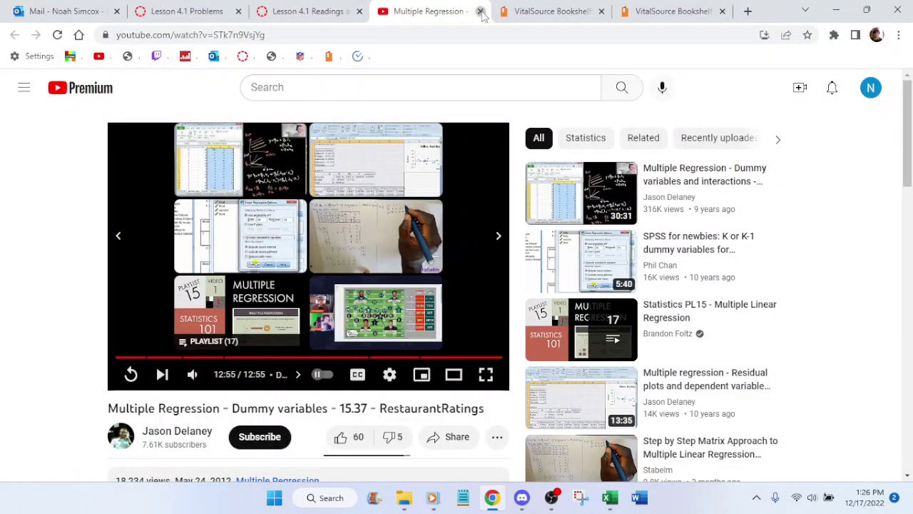
left_click(478, 12)
left_click(657, 13)
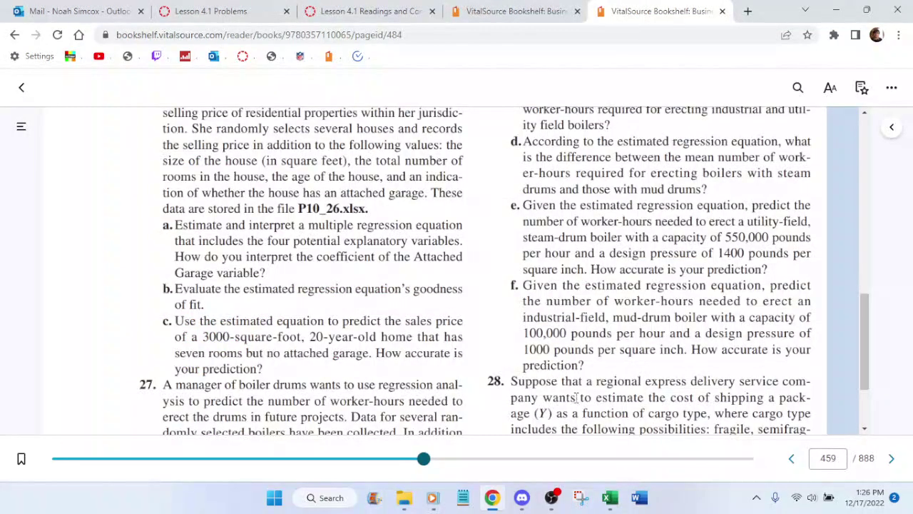
scroll(414, 300, "up", 1)
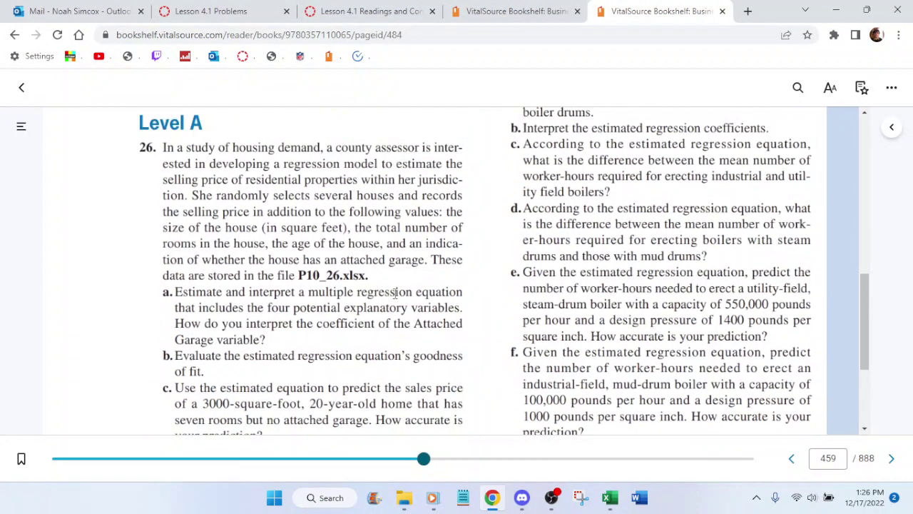
scroll(497, 286, "down", 1)
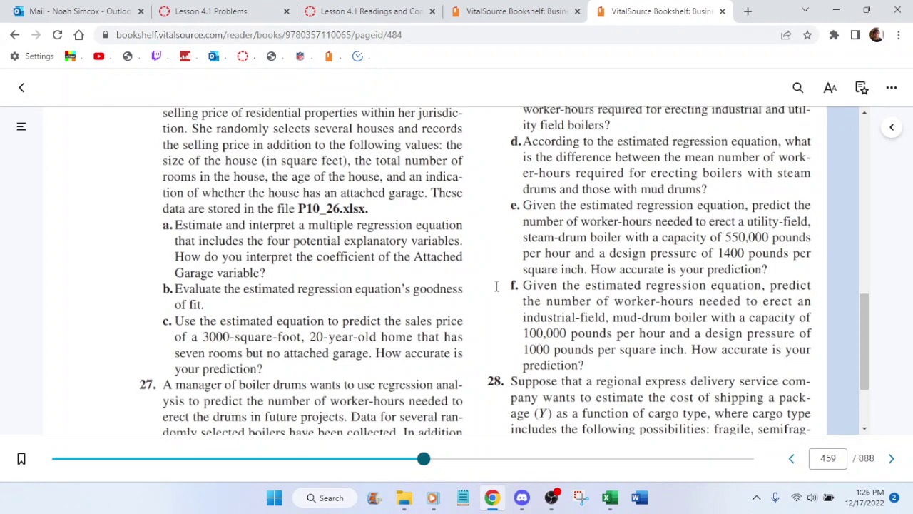
left_click(552, 497)
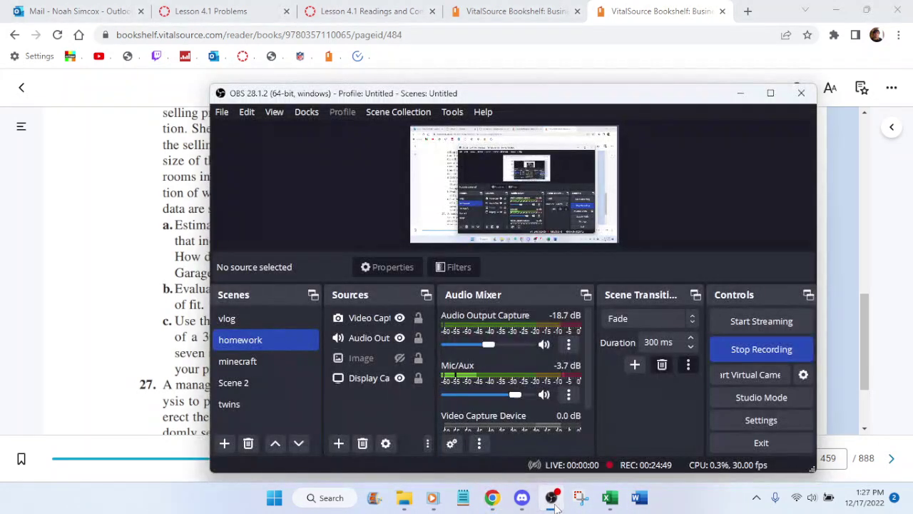
left_click(553, 499)
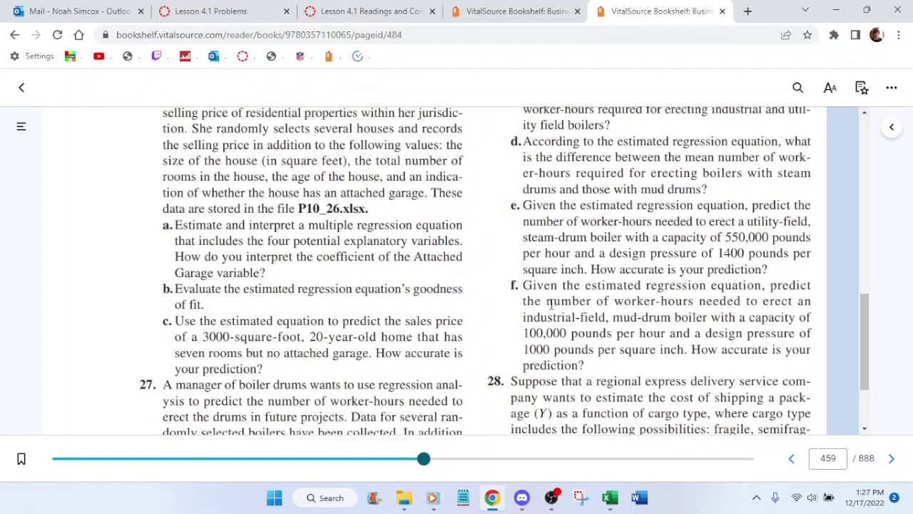
left_click(551, 497)
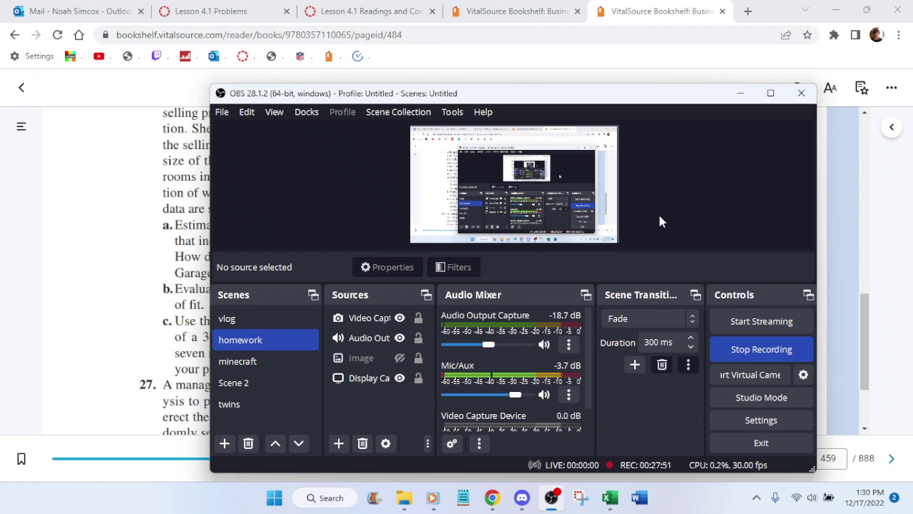
Step: Switch to the P10_26.xlsx workbook in Excel, start a Regression analysis, and set the Input Y Range to $B$1:$B$16
left_click(620, 503)
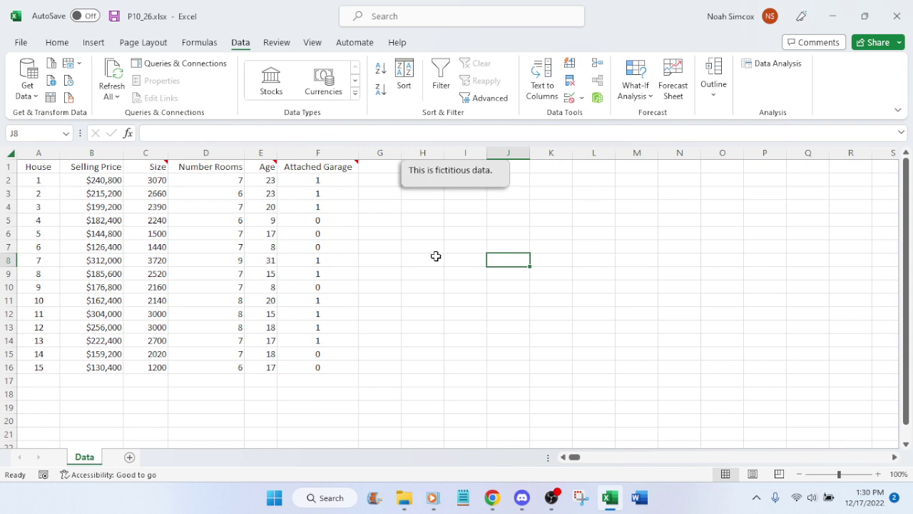
left_click(763, 68)
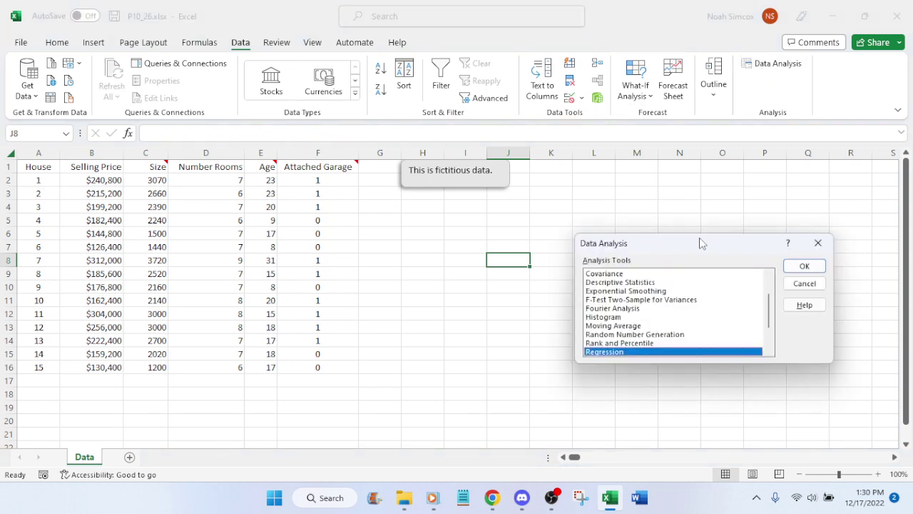
left_click(804, 265)
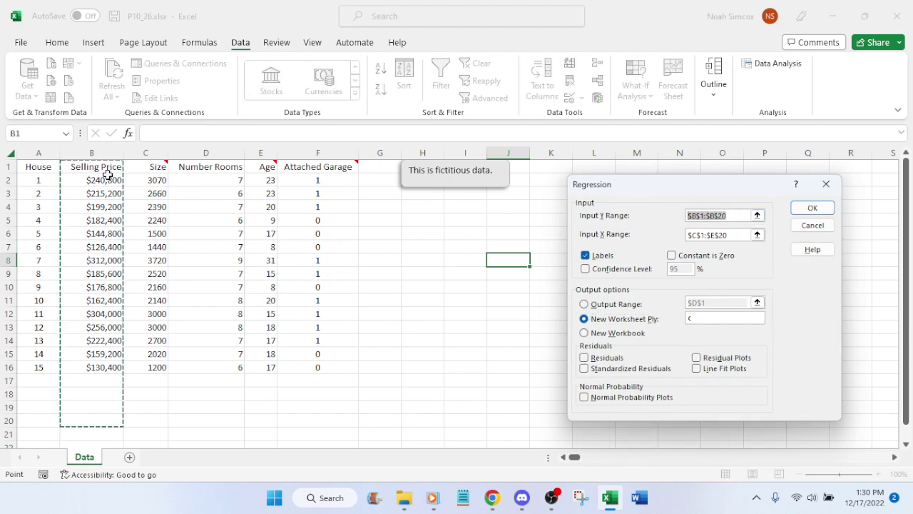
left_click_drag(98, 169, 84, 364)
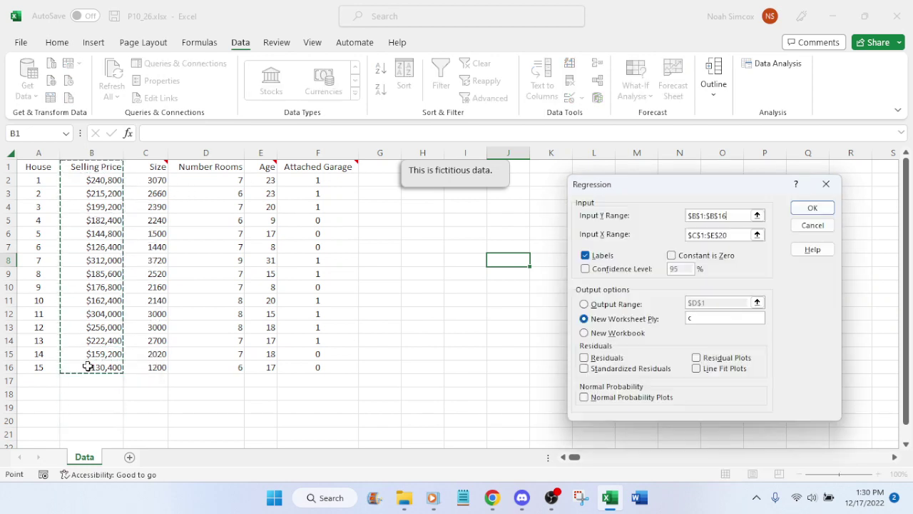
left_click(730, 237)
left_click_drag(730, 237, 683, 235)
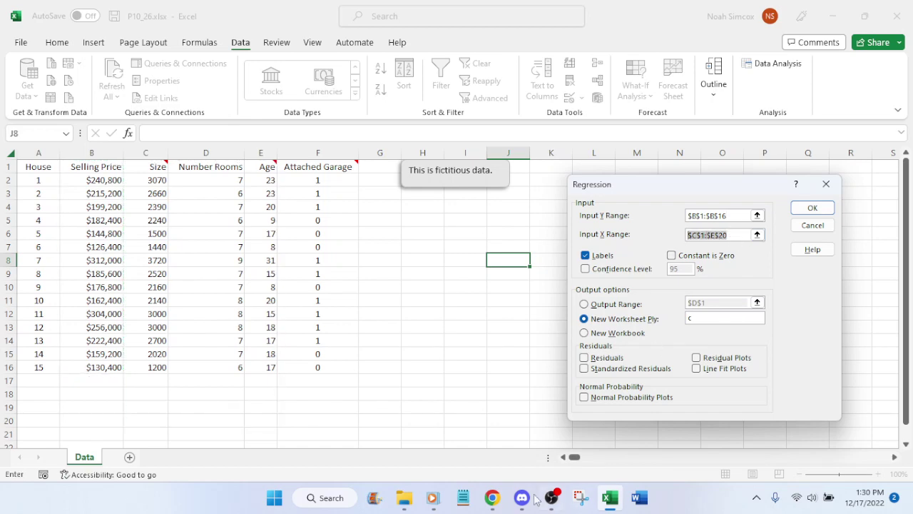
Step: Switch to the VitalSource textbook in Chrome and check which explanatory variables problem 26 asks for
left_click(492, 497)
scroll(438, 204, "up", 1)
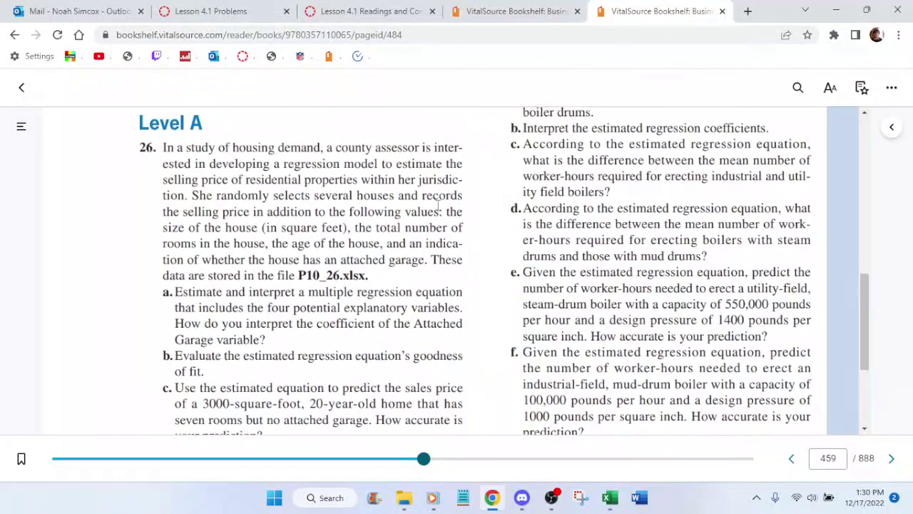
scroll(438, 204, "down", 1)
scroll(438, 204, "up", 1)
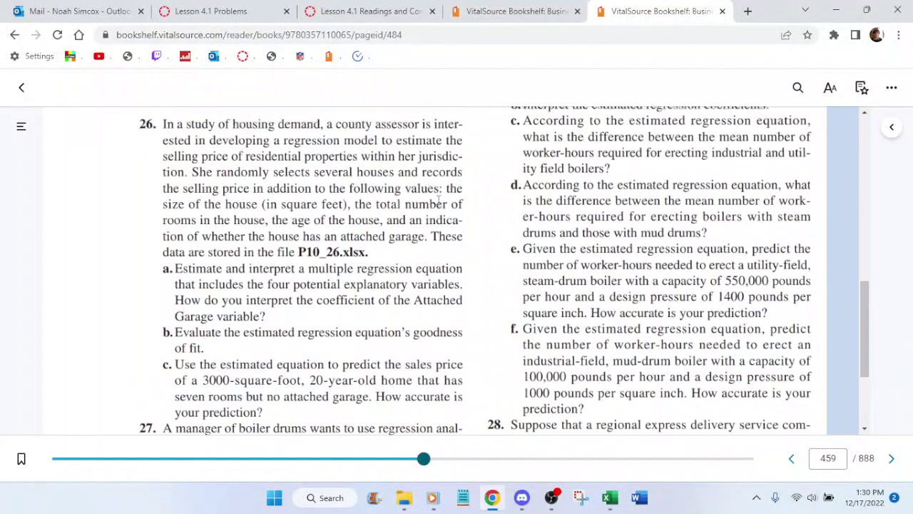
scroll(449, 198, "down", 1)
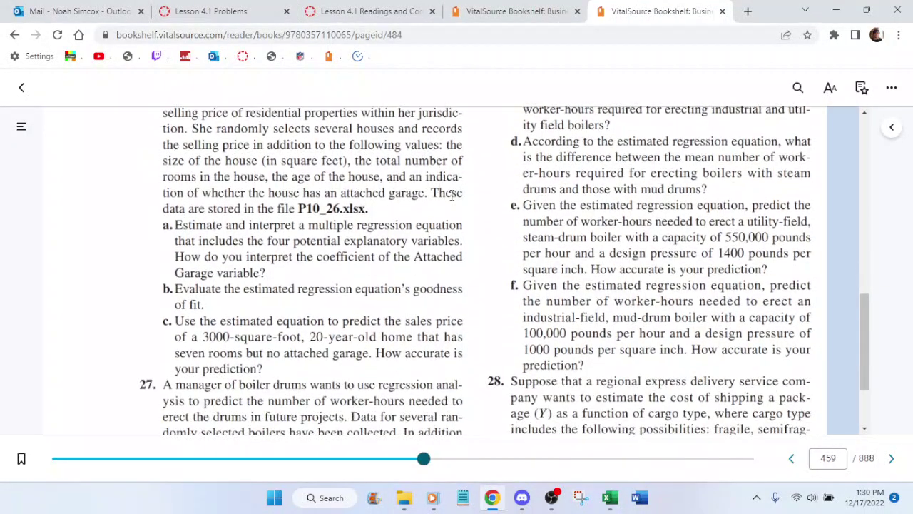
scroll(450, 195, "up", 1)
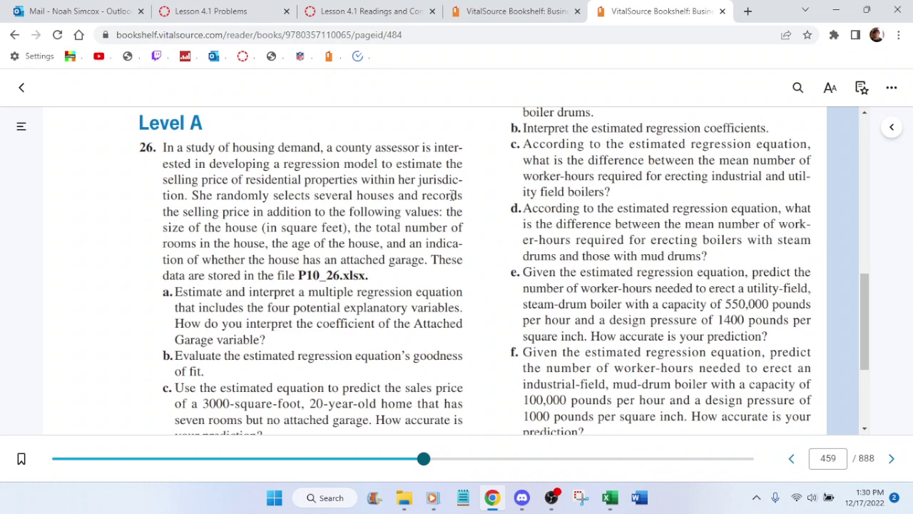
Step: Back in Excel, set the regression's Input X Range to $C$1:$F$16 and output it to a new worksheet named "answers"
left_click(610, 497)
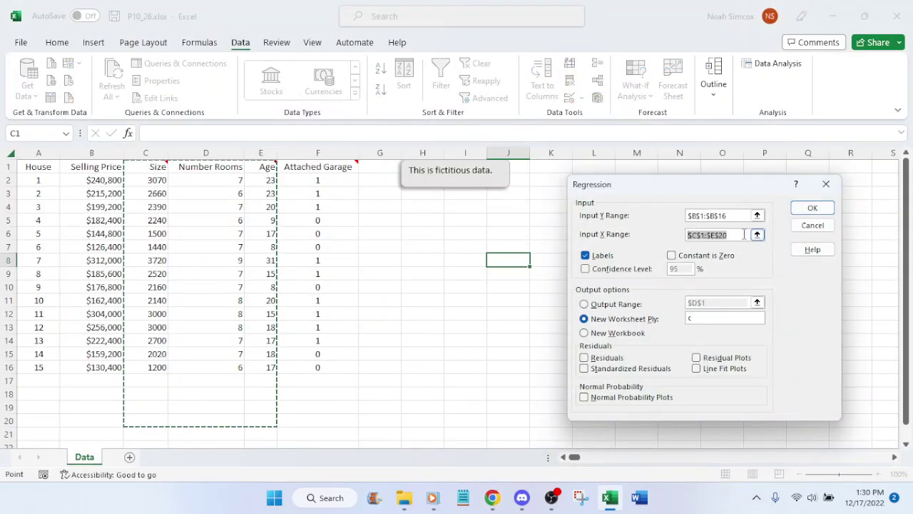
left_click_drag(745, 234, 689, 232)
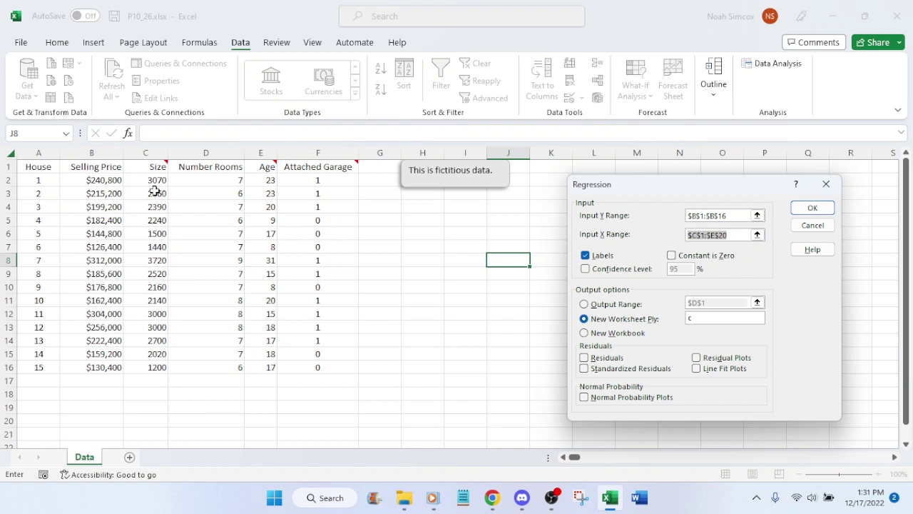
left_click_drag(143, 169, 327, 368)
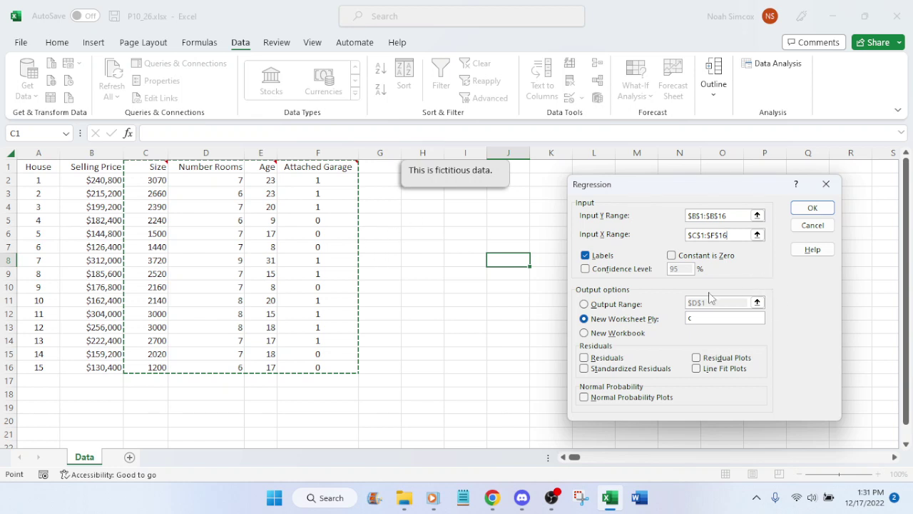
left_click(703, 318)
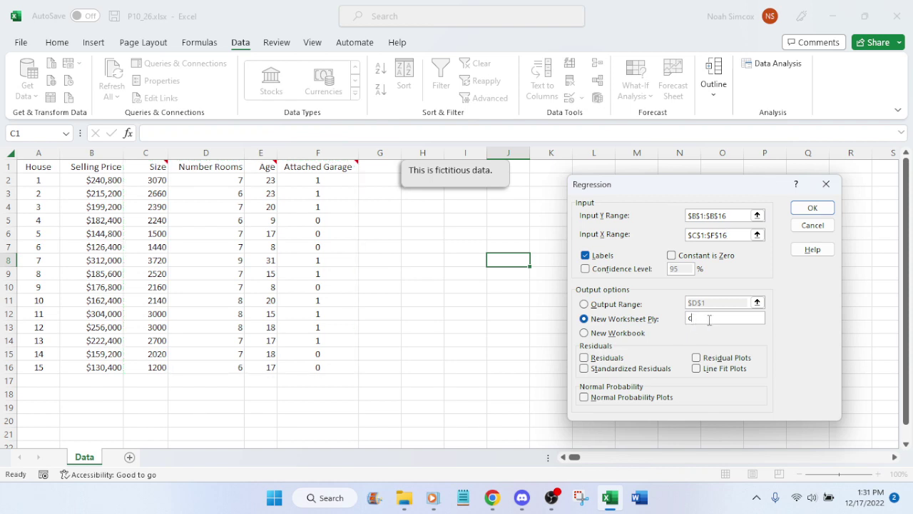
key("BackSpace")
type("answers")
left_click(811, 206)
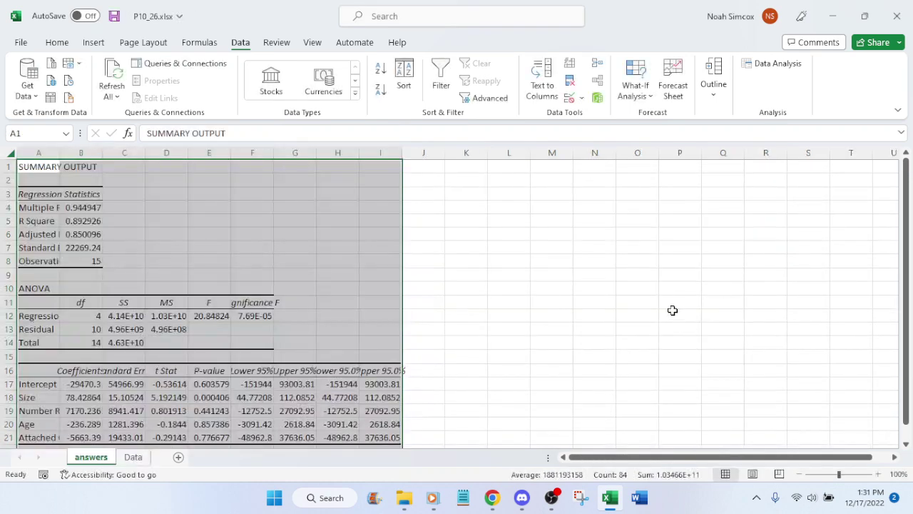
Step: AutoFit the column widths of the regression output on the answers sheet and save the workbook
left_click(52, 44)
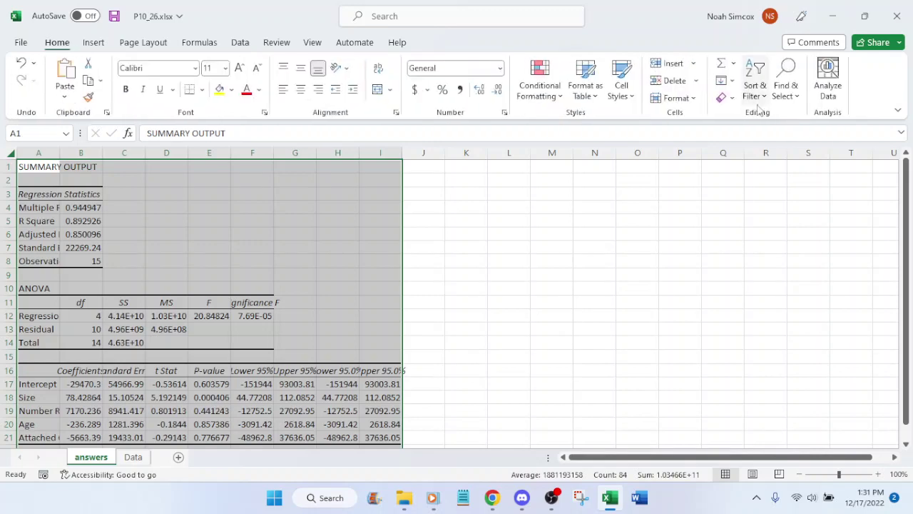
left_click(675, 98)
left_click(727, 193)
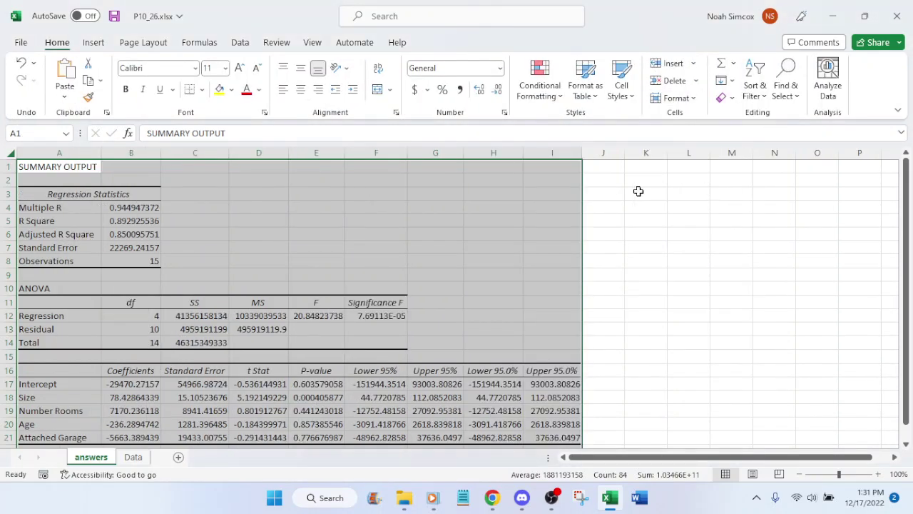
scroll(622, 221, "down", 1)
scroll(622, 221, "up", 1)
left_click(630, 197)
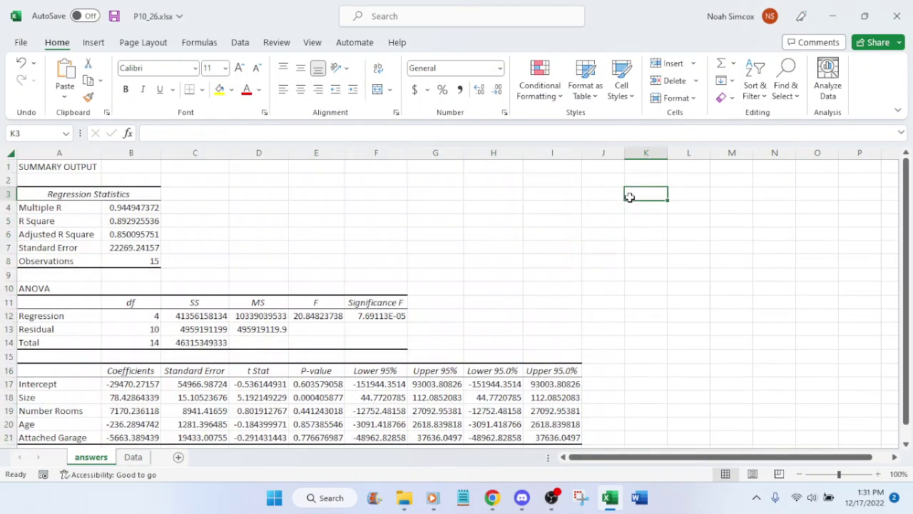
key("ctrl+s")
Step: Review the regression statistics and coefficients on the answers sheet, and return to problem 26 in the VitalSource textbook in Chrome
scroll(630, 197, "down", 1)
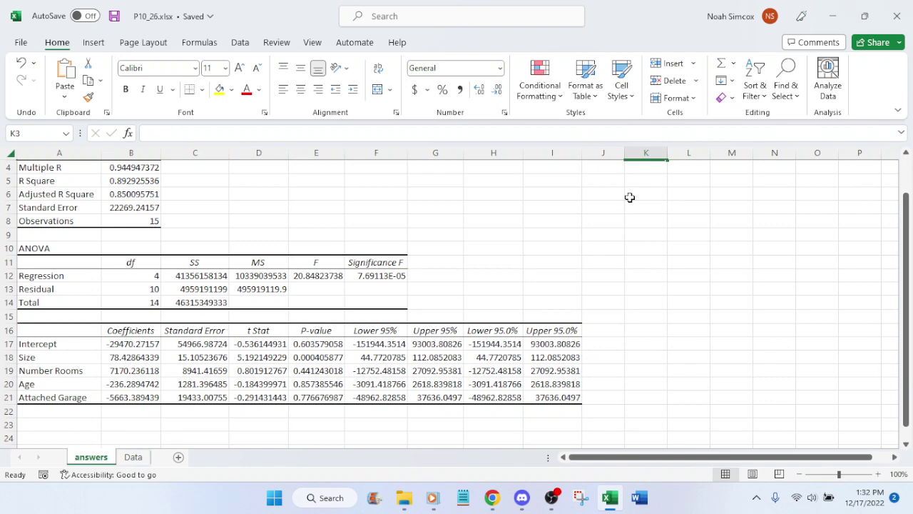
scroll(622, 208, "up", 1)
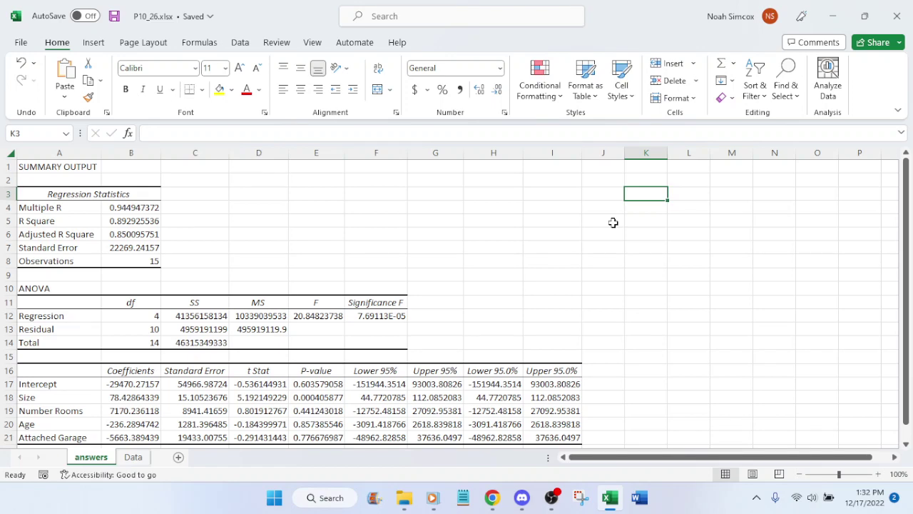
left_click(499, 498)
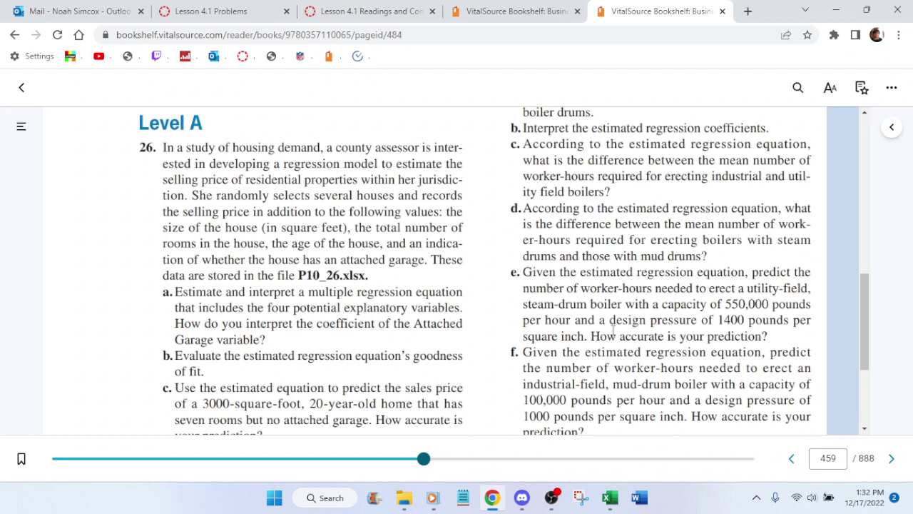
Step: Switch to the P10_26.xlsx workbook in Excel, enter "p-value <0.05 so reject the null" in G12, and save
mouse_move(611, 498)
left_click(610, 498)
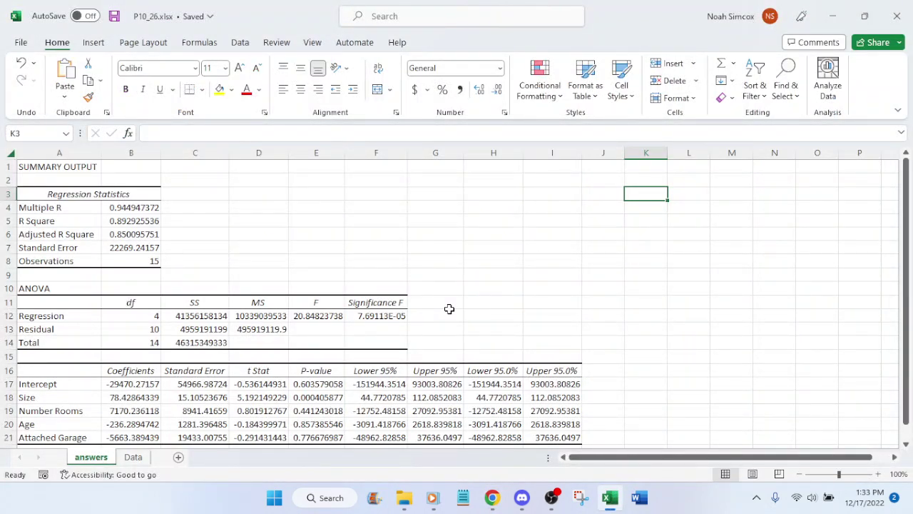
scroll(463, 286, "down", 1)
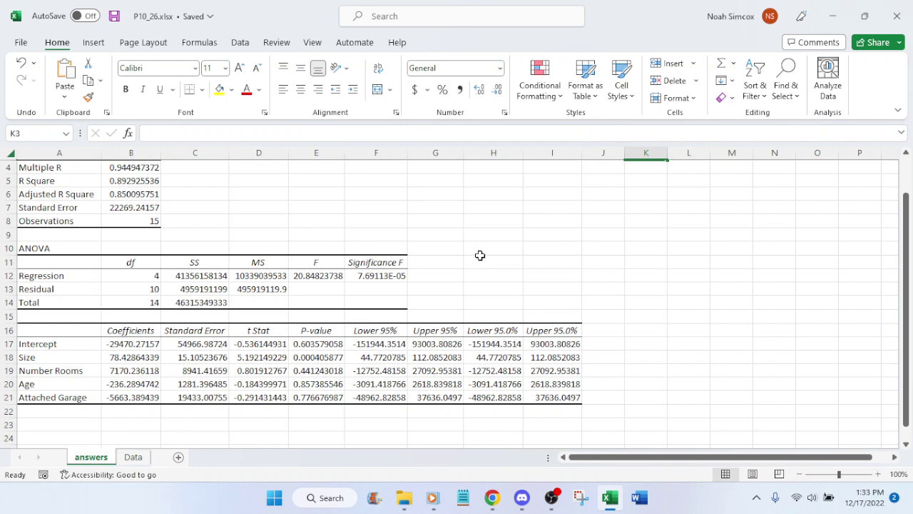
left_click(452, 271)
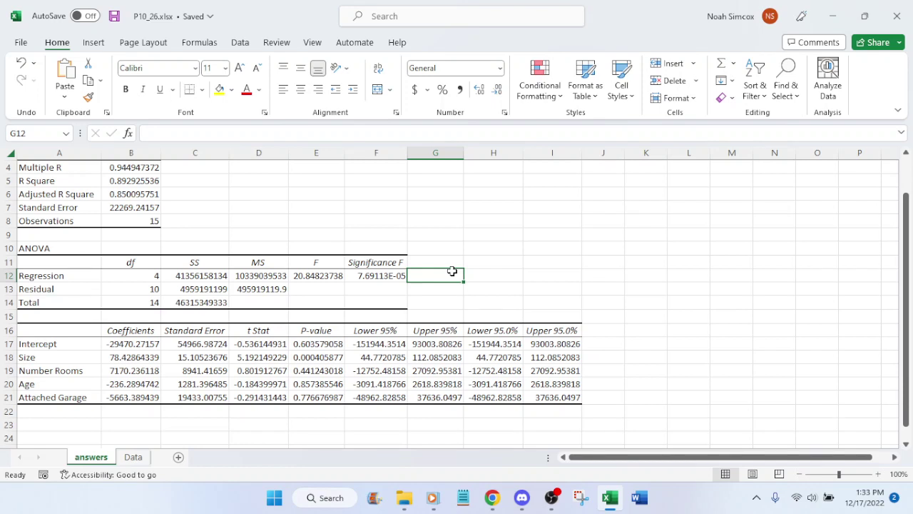
type("p-value")
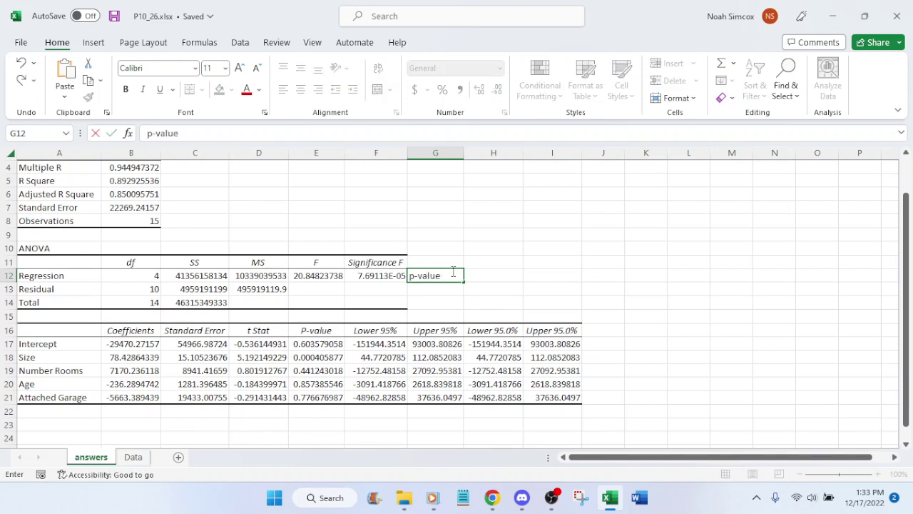
type(" <0.05 so reject the null")
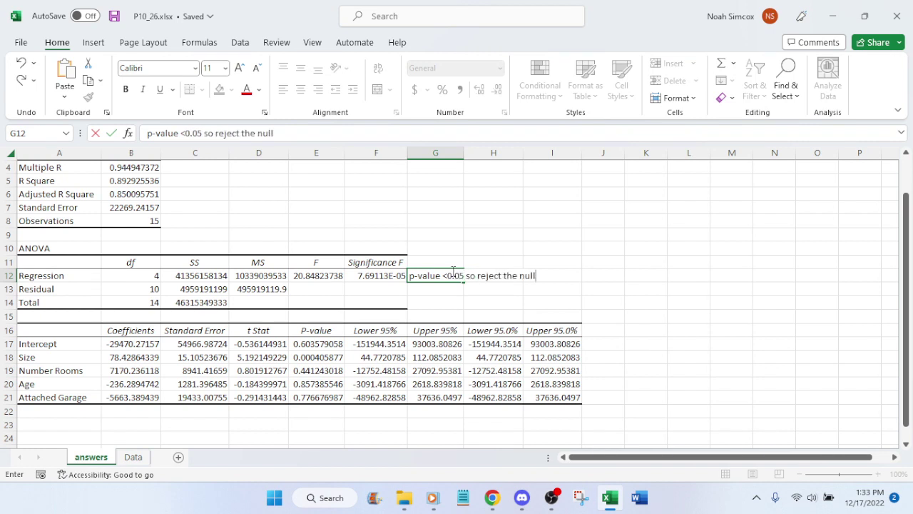
key("Return")
key("ctrl+s")
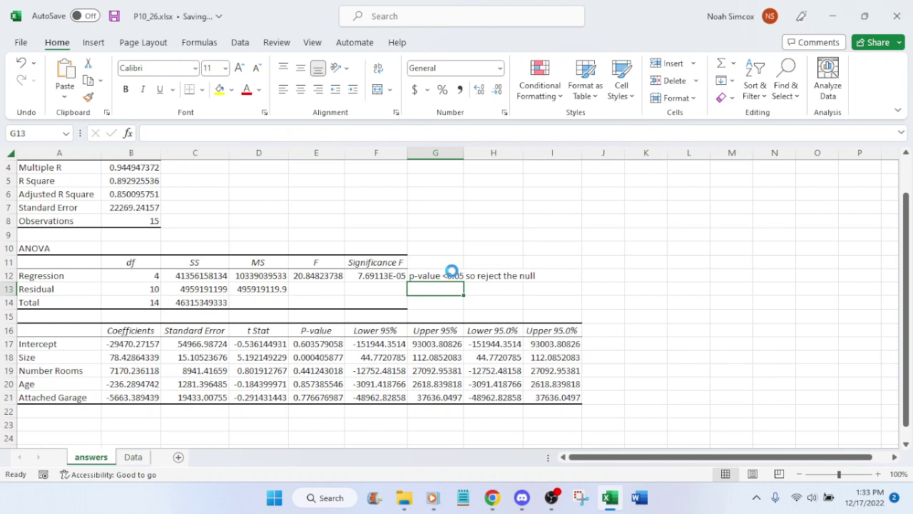
Step: Enter "conclude that there is a significant linear correlation between sales price and the predictor variables" in G13
type("con")
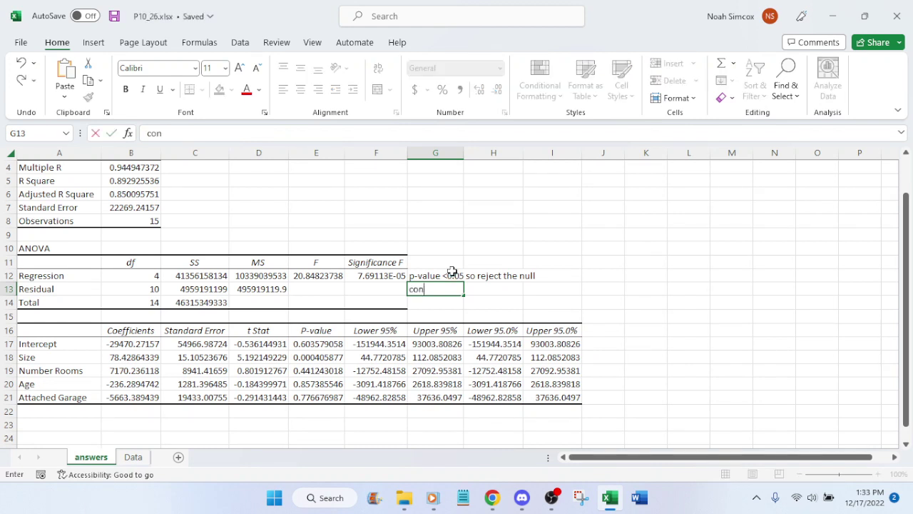
type("clude that there")
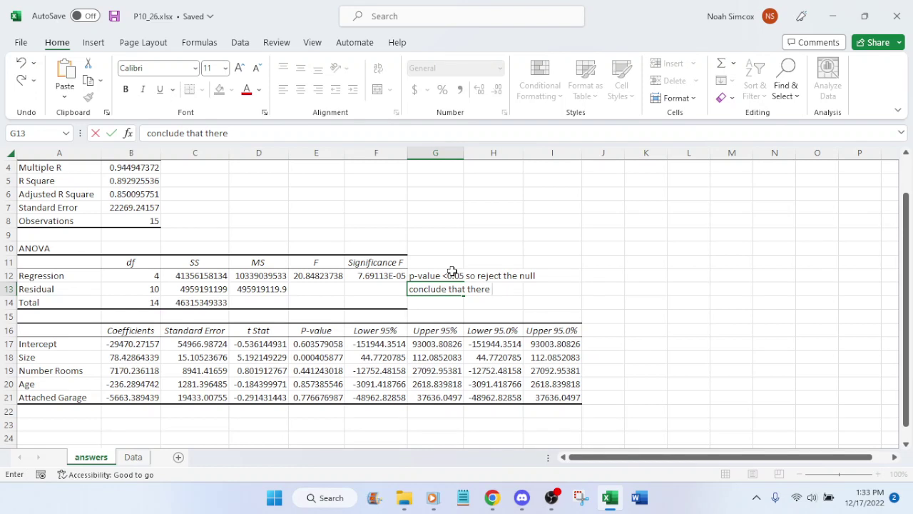
type(" is a significan")
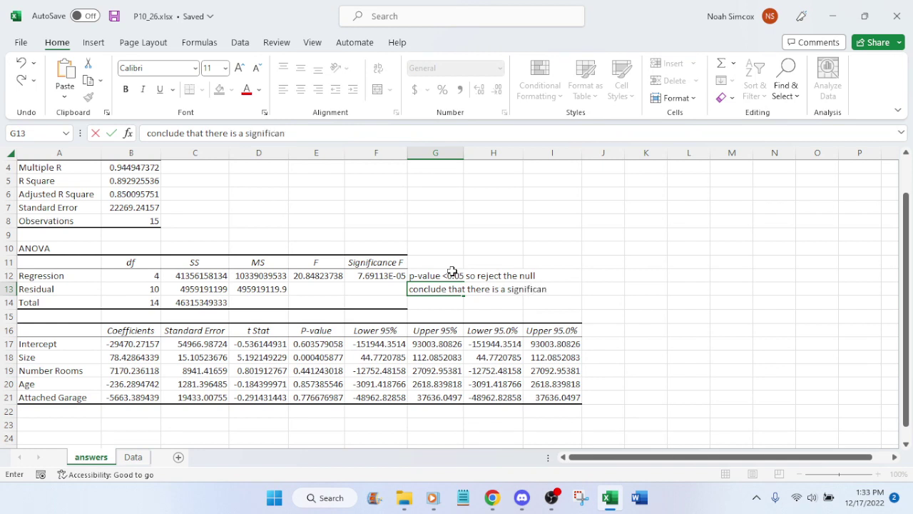
type("t linear correlation")
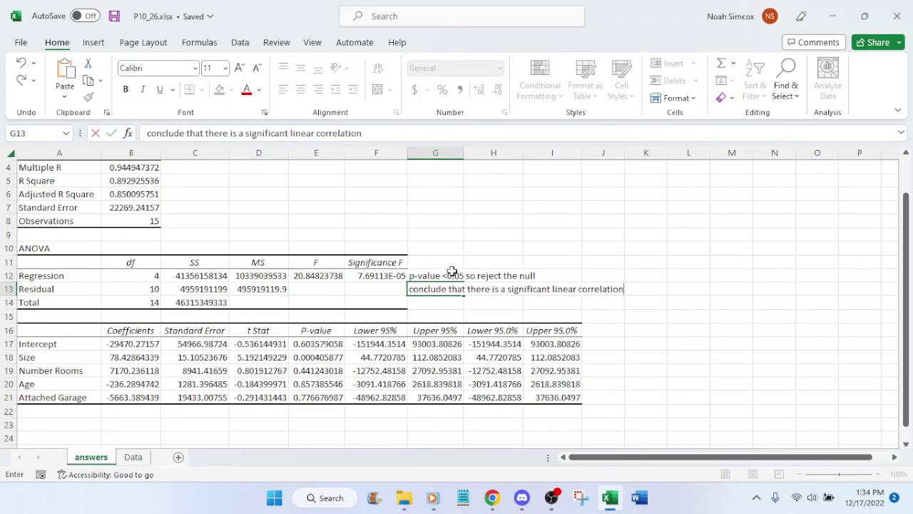
type(" between ")
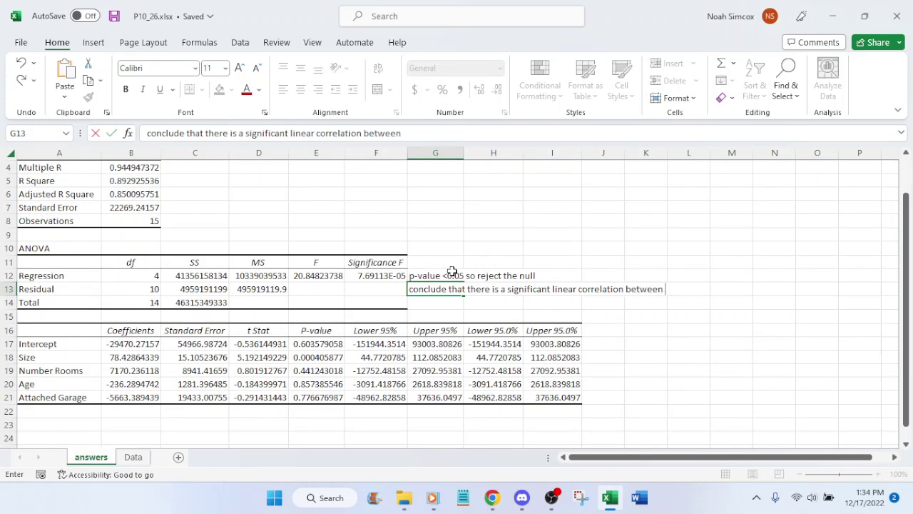
type("sales price and the p")
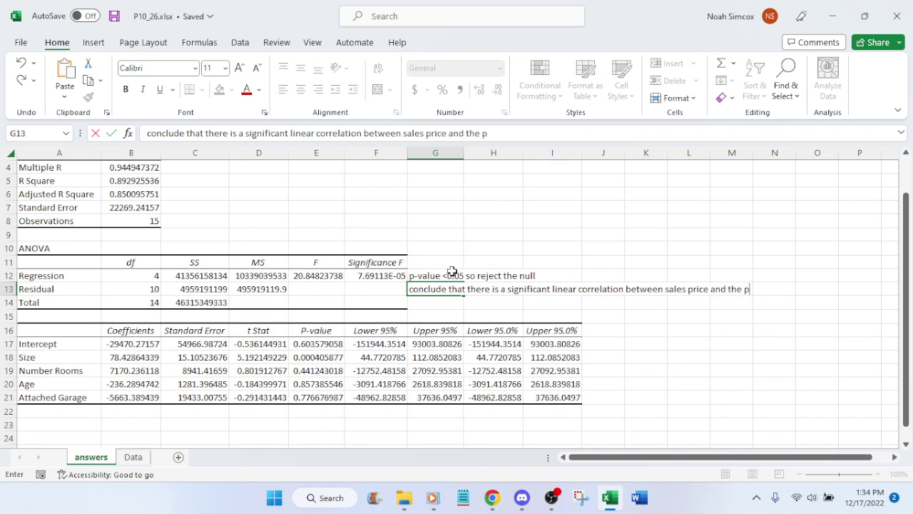
type("redictor variables")
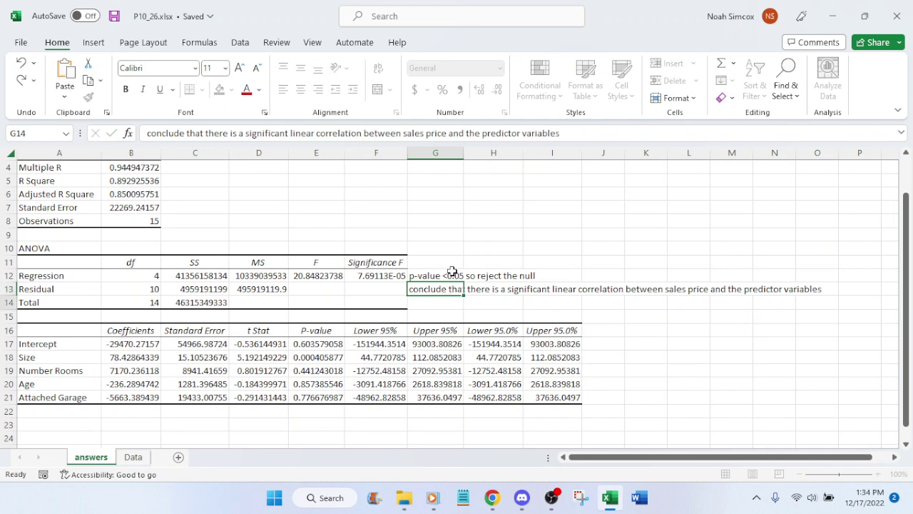
key("Return")
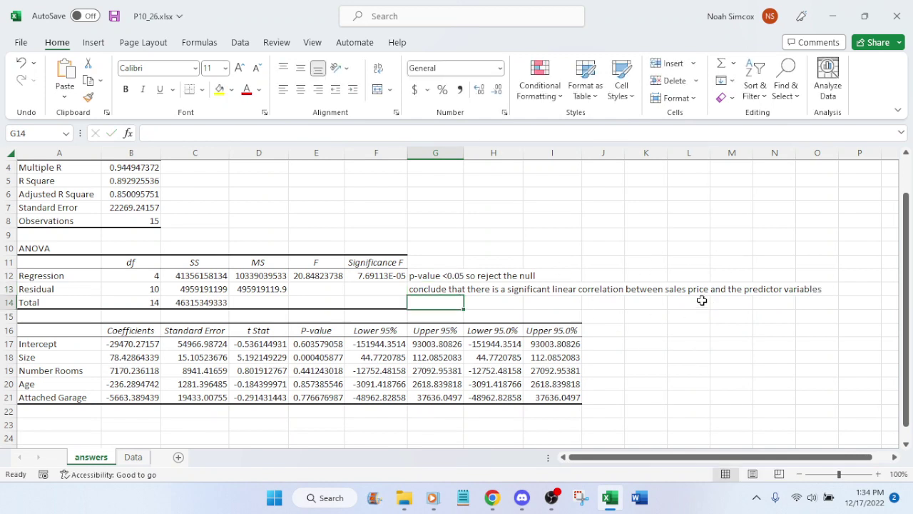
Step: Select cell A22 on the answers sheet and move that sheet after the Data sheet
scroll(703, 299, "down", 1)
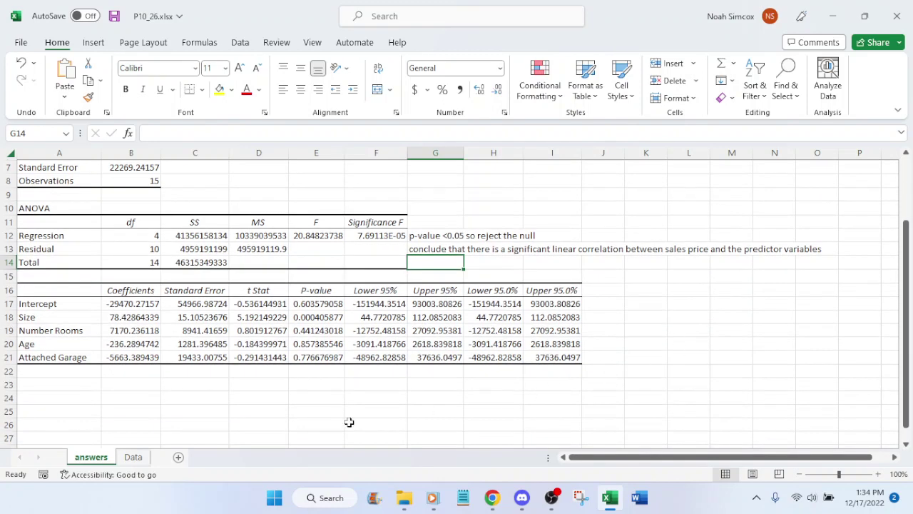
left_click(59, 371)
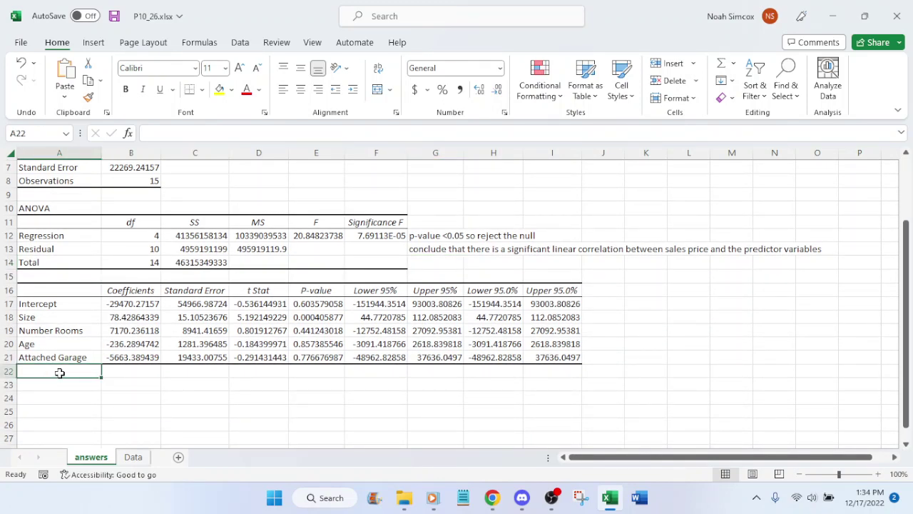
left_click(134, 457)
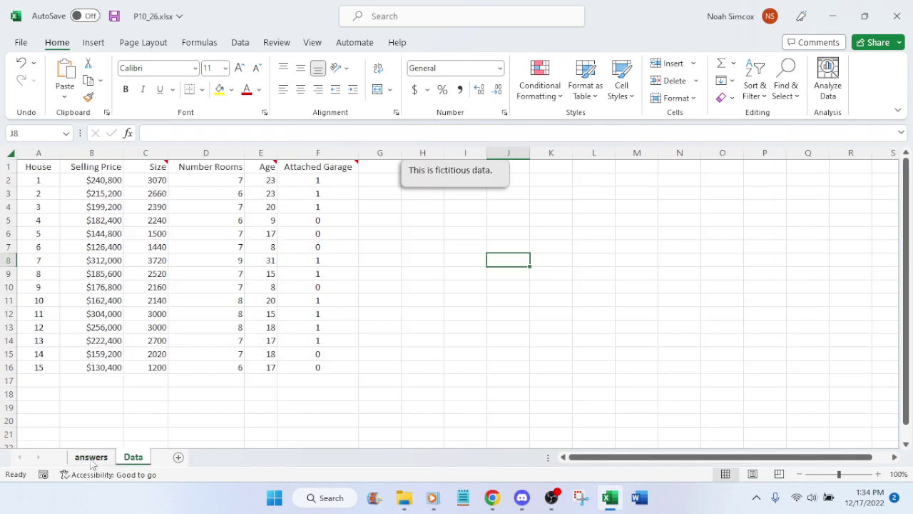
left_click_drag(92, 460, 155, 463)
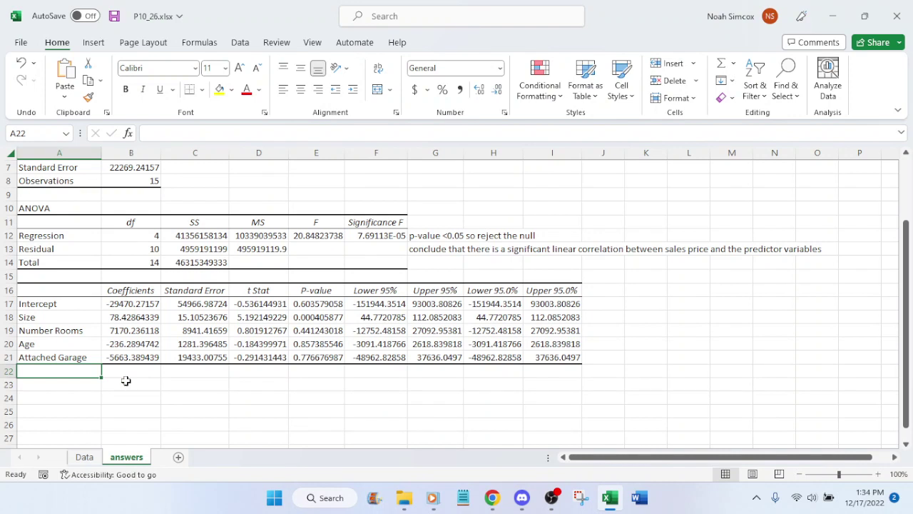
Step: Begin the regression equation in A22 with "price = -29,470 + 78.43*size + 7170*numberrooms"
type("price = ")
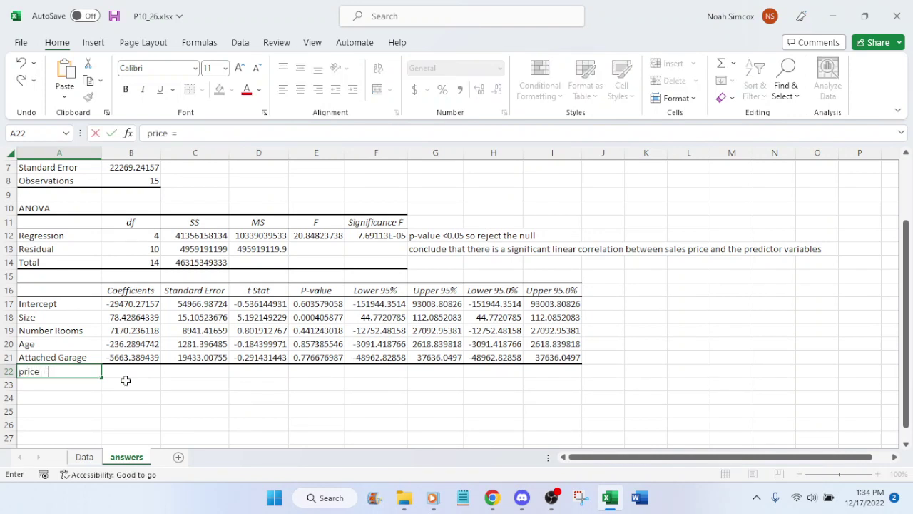
type("-29,470 +")
type("78.43")
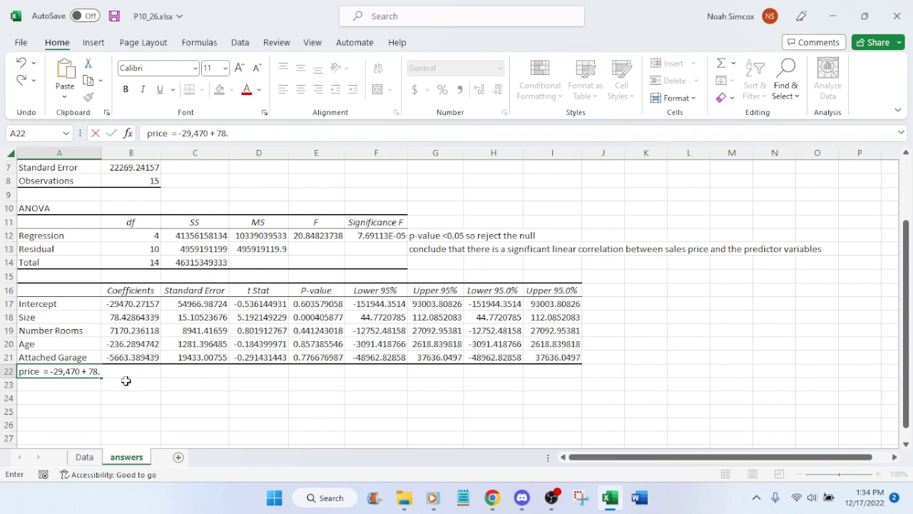
key("BackSpace")
key("BackSpace")
key("BackSpace")
type(".43*size + 7170*")
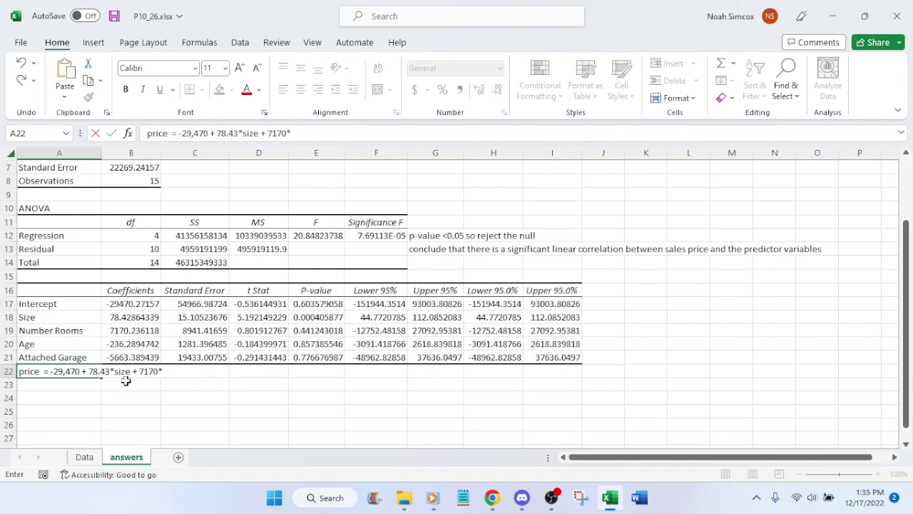
type("numberrooms")
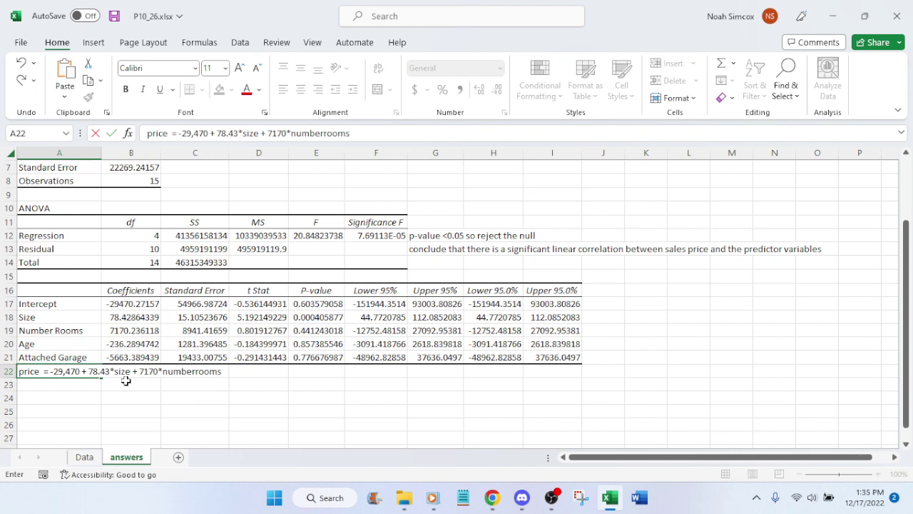
Step: Complete the equation in A22 with "+ -236.29*age + -5663.39*attachedgarage" and save the workbook
type(" +")
type("-236.29*age")
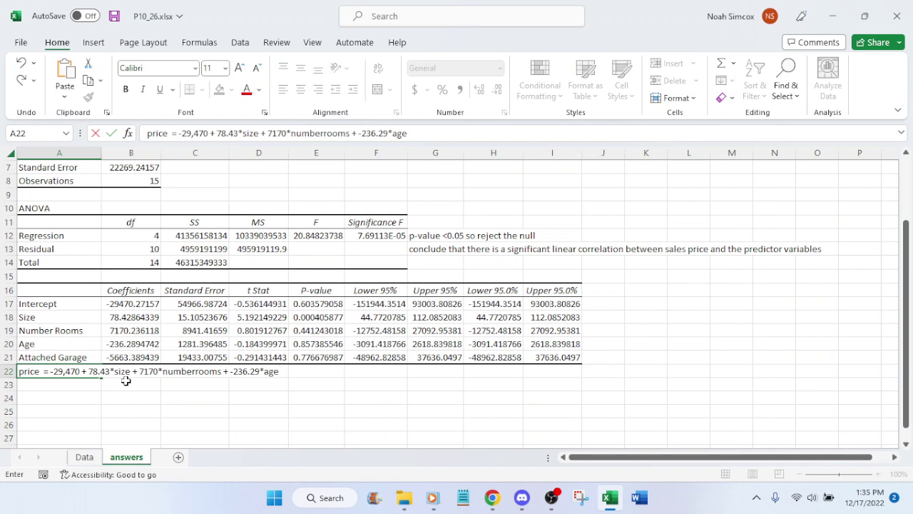
type("+ -5663.39*attac")
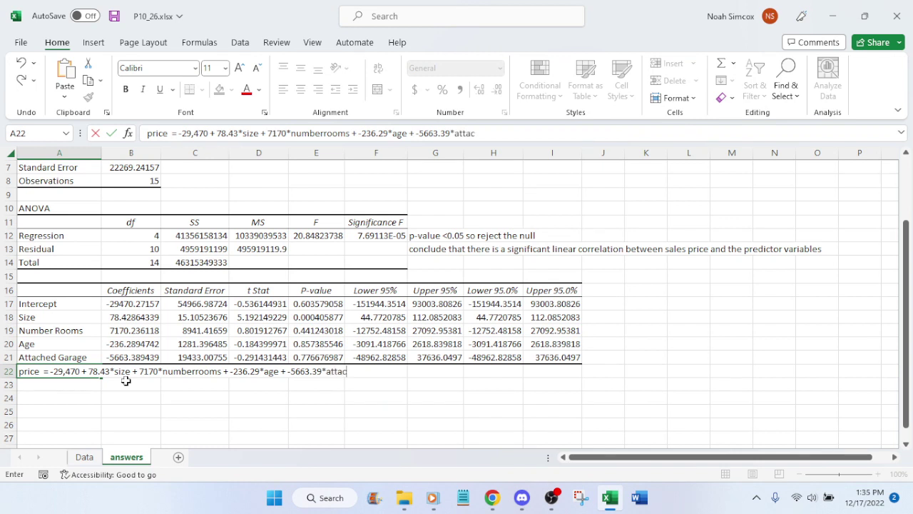
type("hedgarage")
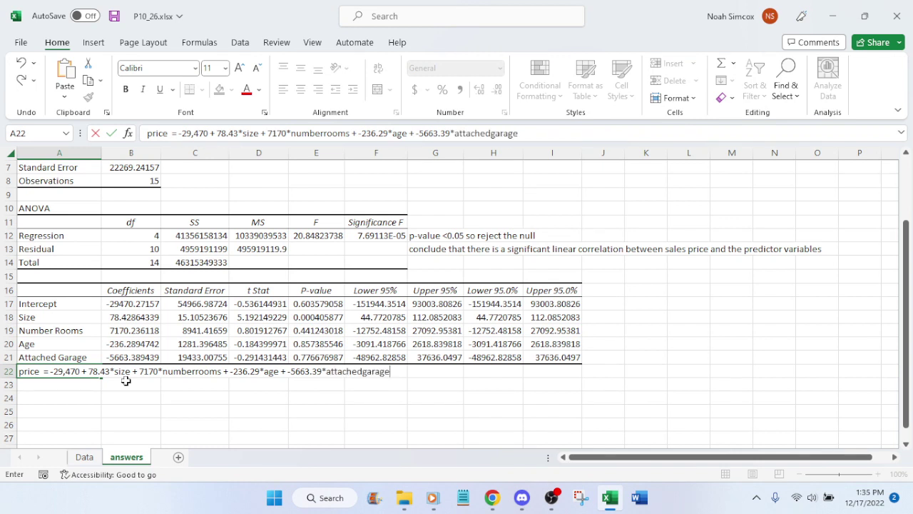
key("Return")
key("ctrl+s")
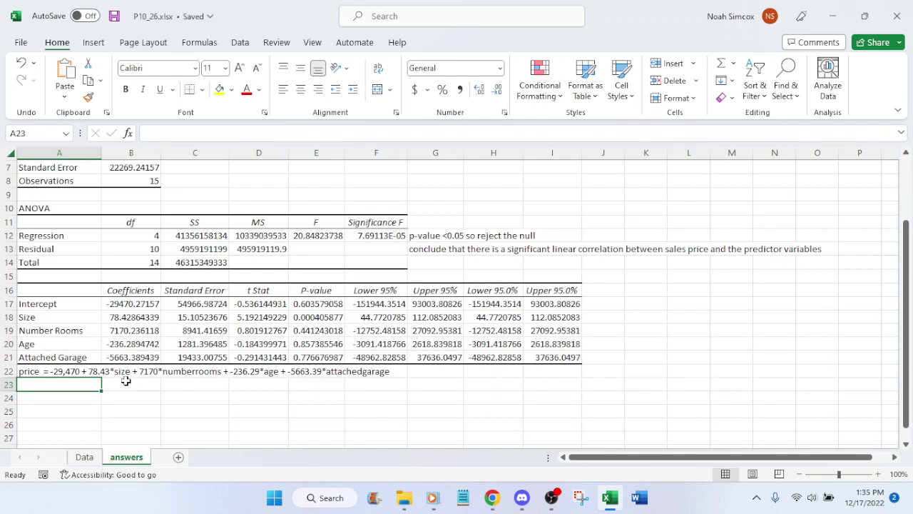
Step: Enter "Attached garage has p value of 0.78 so maybe not a good predictor" in A23 and save the workbook
type("Attached ")
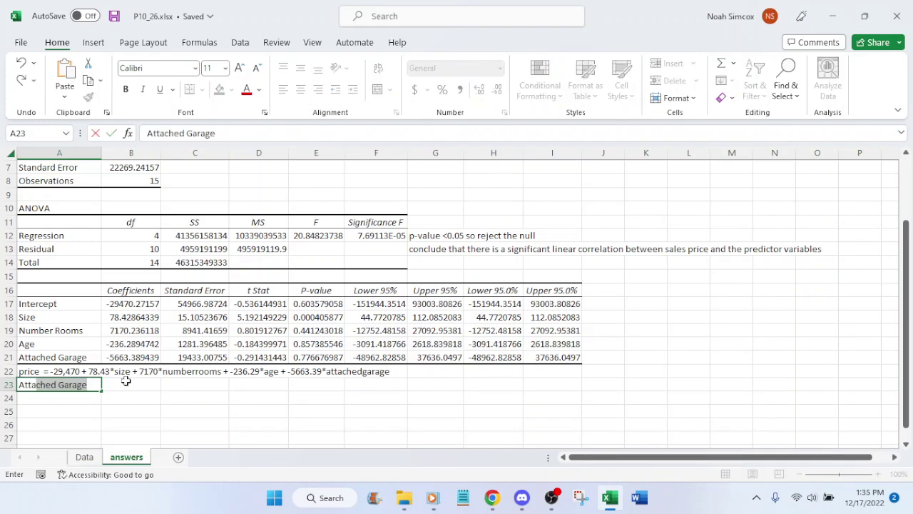
type("garage ha")
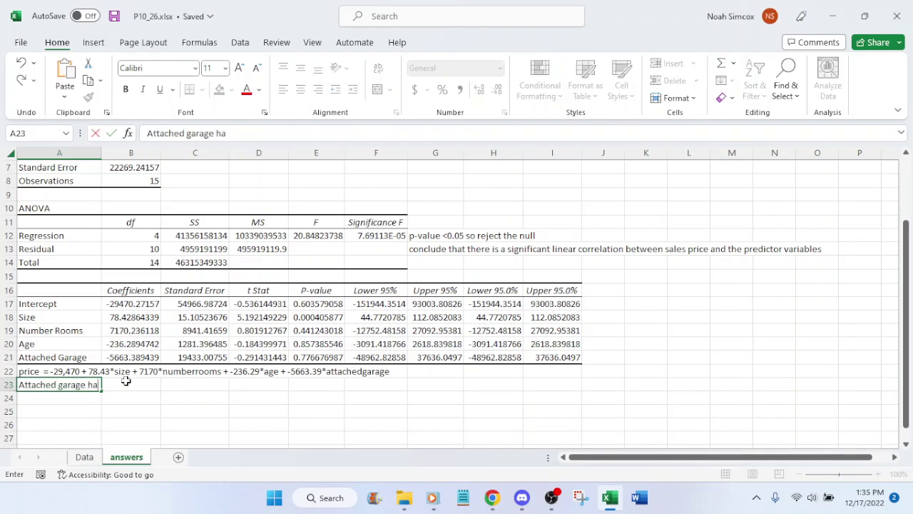
type("s p value")
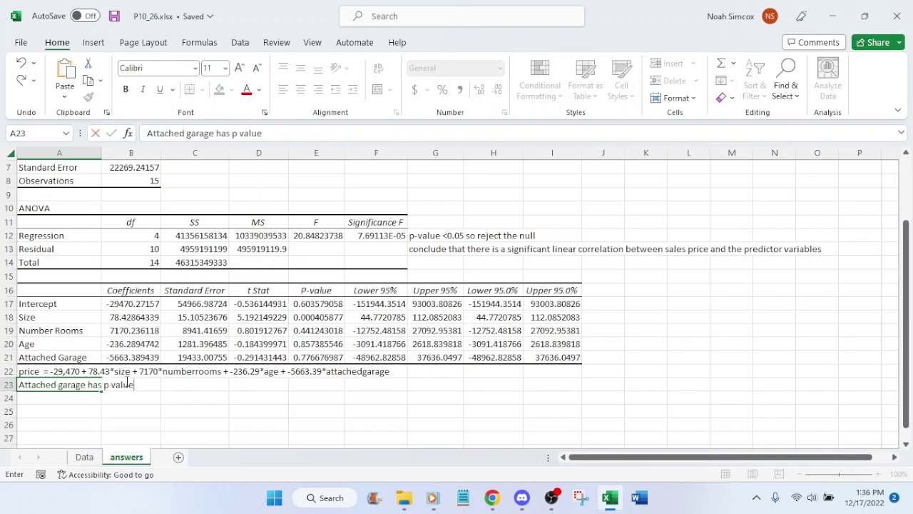
type(" of 0.78 so")
left_click(494, 500)
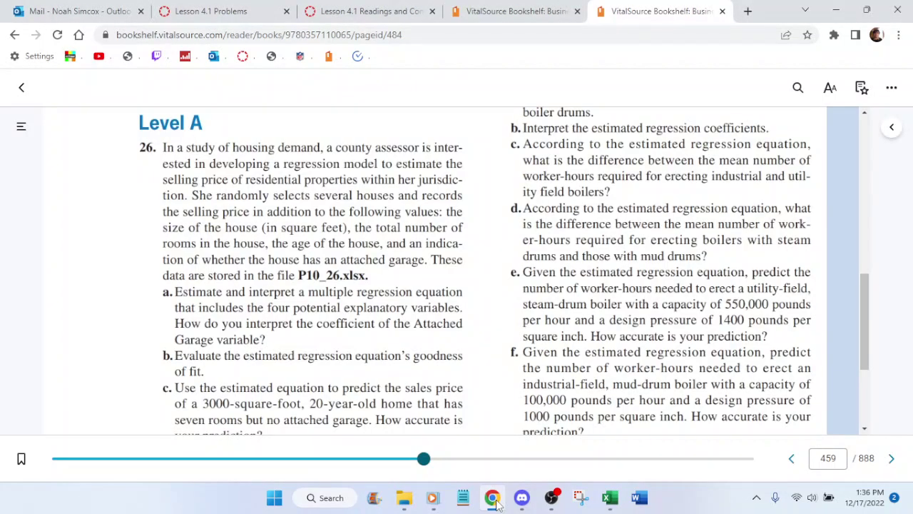
left_click(494, 500)
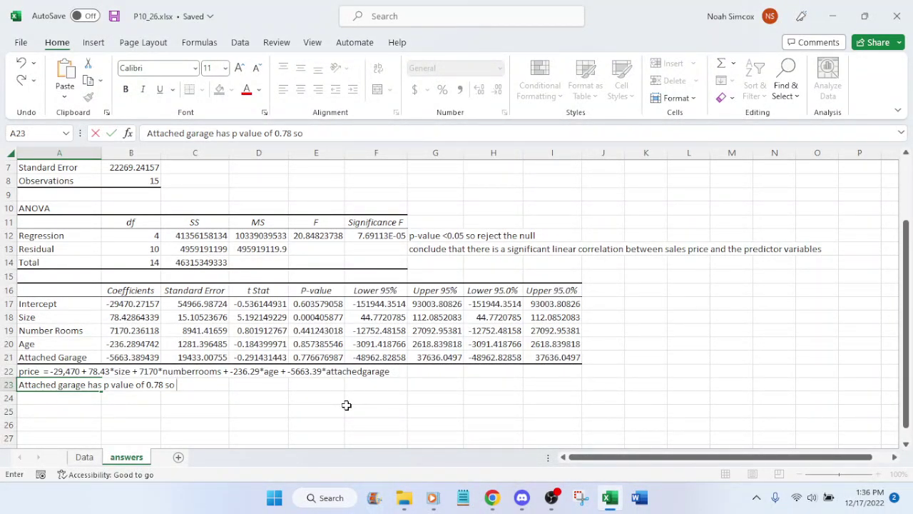
type("m aybe not")
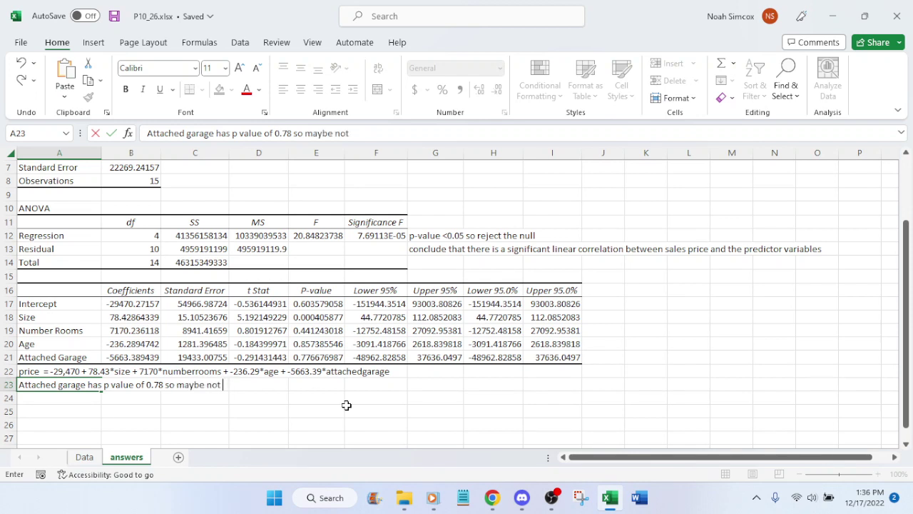
type(" a good pred")
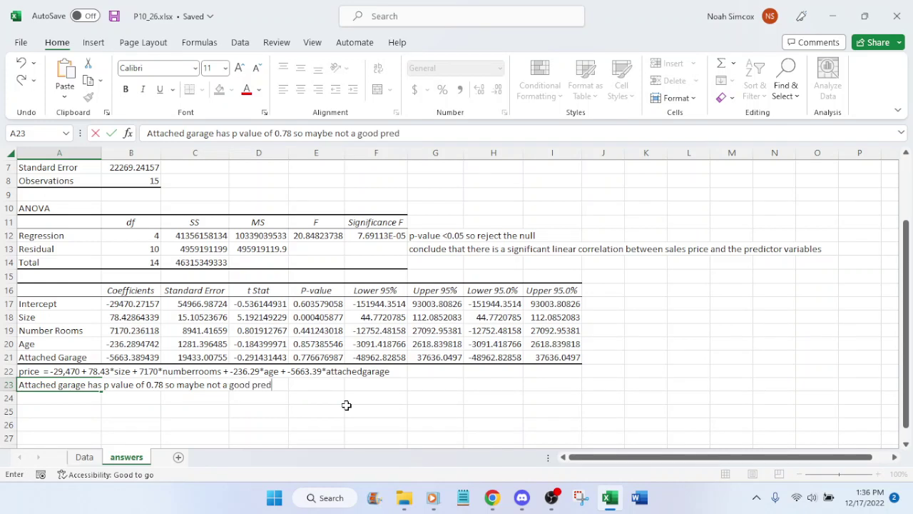
type("ictor")
key("Return")
key("ctrl+s")
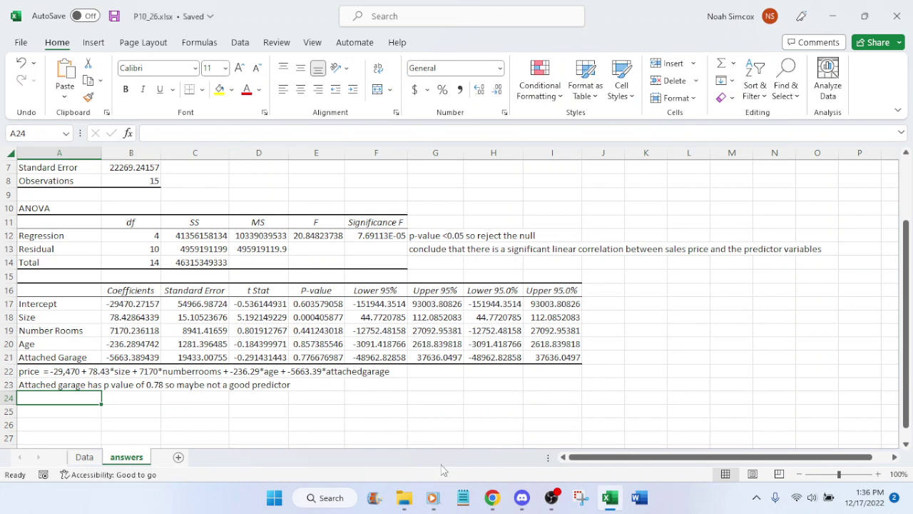
Step: Reread problem 26 in the Chrome textbook, return to Excel and check the variables on the Data sheet before going back to the answers sheet
left_click(492, 498)
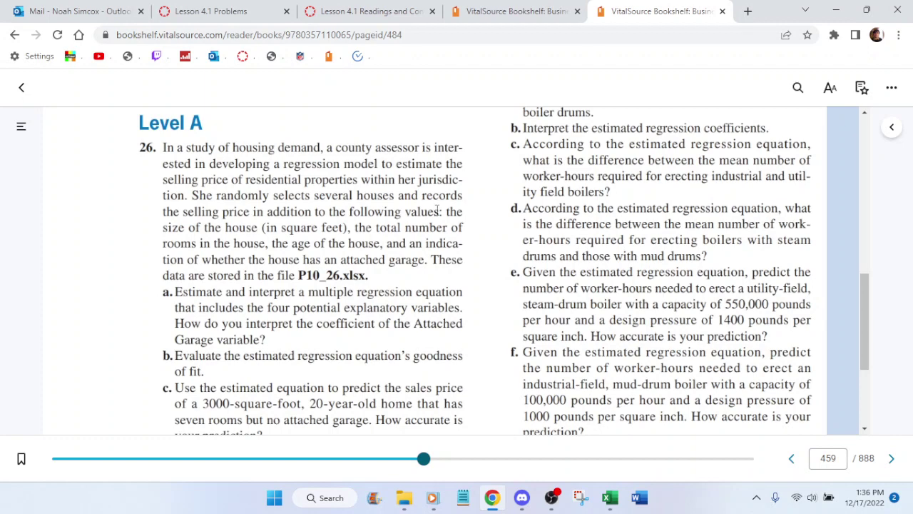
left_click(610, 497)
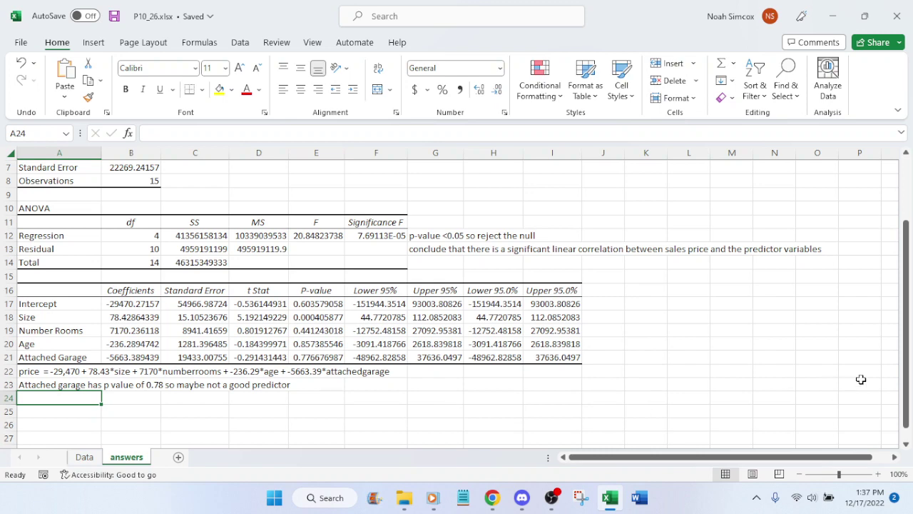
scroll(862, 379, "up", 2)
left_click(84, 457)
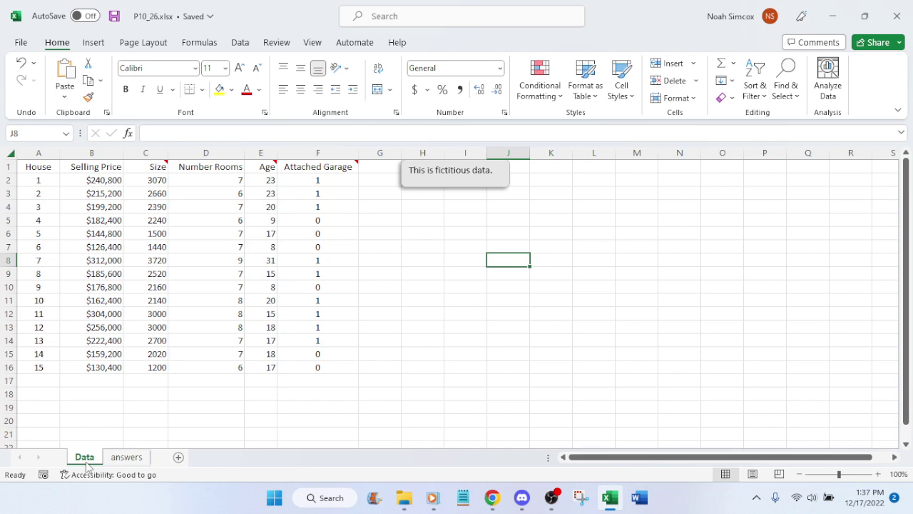
left_click(127, 457)
scroll(535, 346, "down", 3)
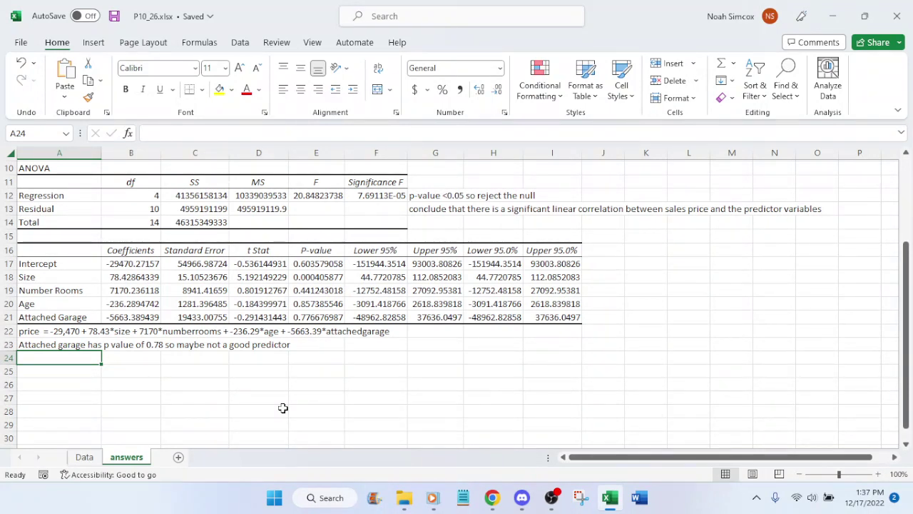
Step: Enter "For each additional square foot in size, the price increases by $78.43" in A24 and save the workbook
type("For each")
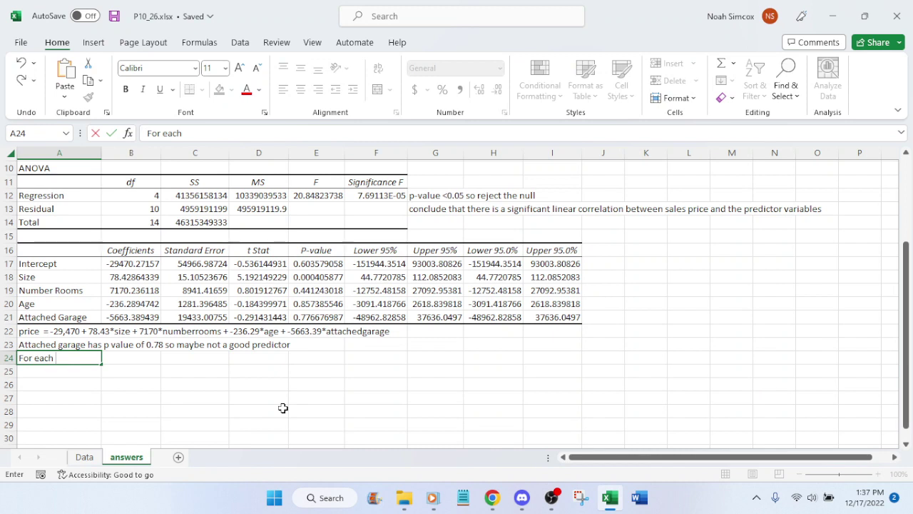
type(" additional squa")
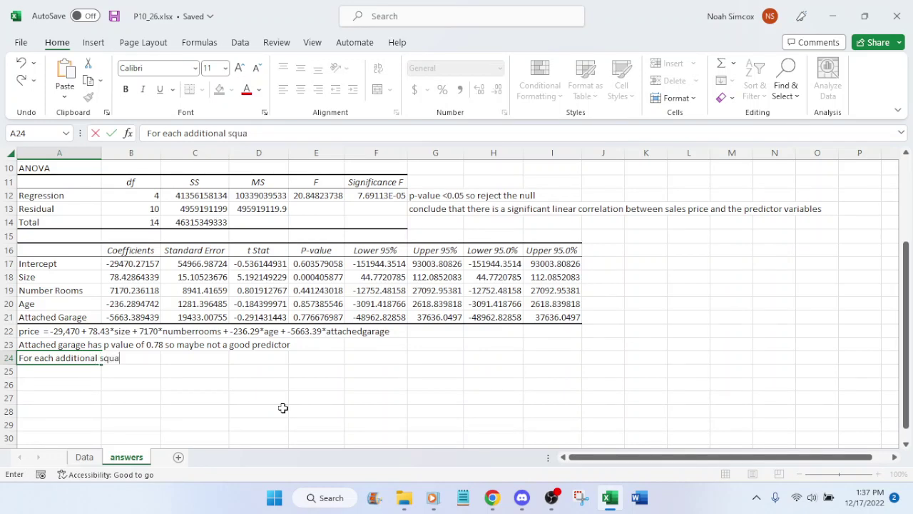
type("re foot")
key("BackSpace")
type("in si")
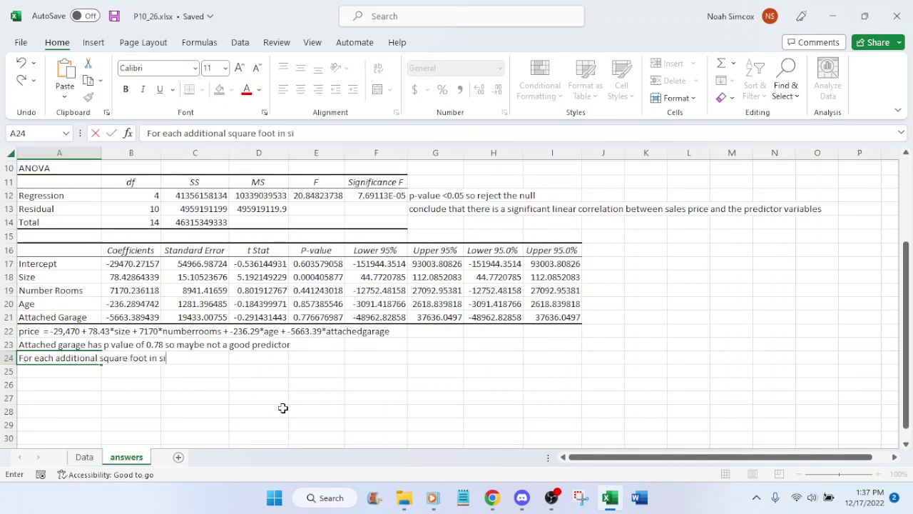
type("ze, the pri")
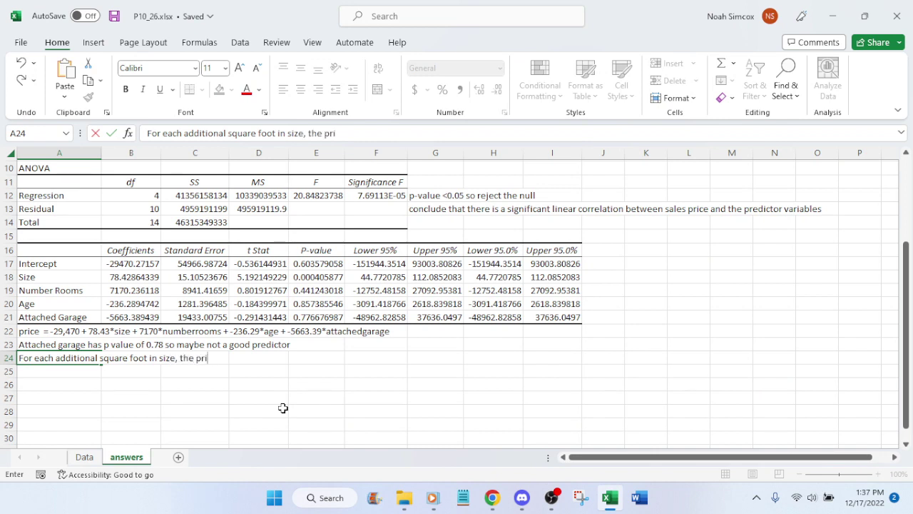
type("ce increases by")
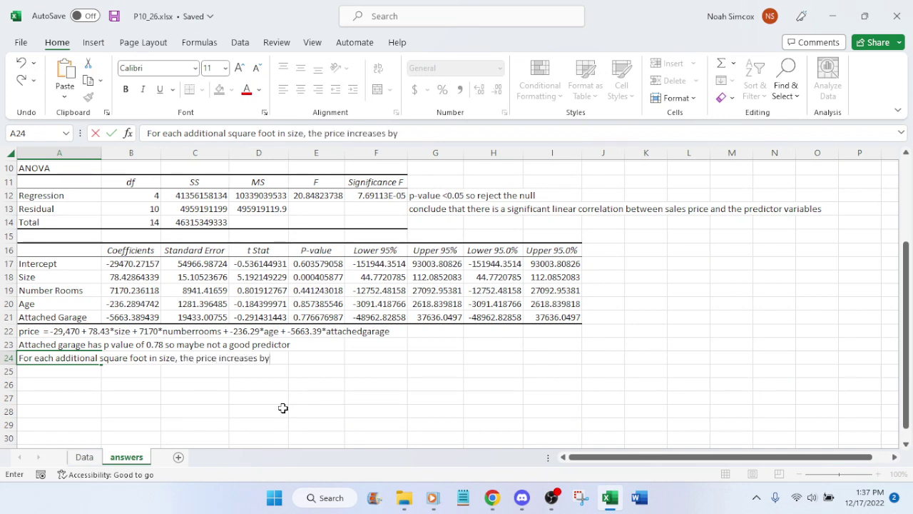
type(" $78.43")
key("Return")
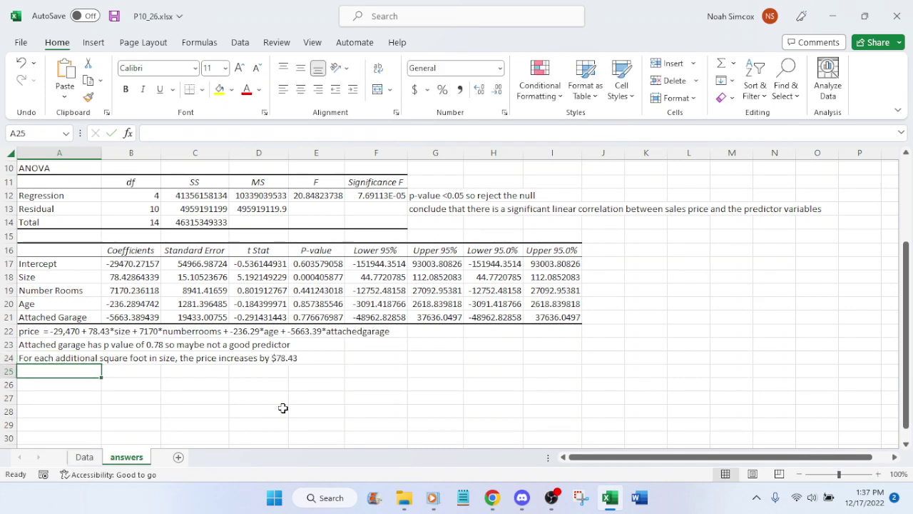
key("ctrl+s")
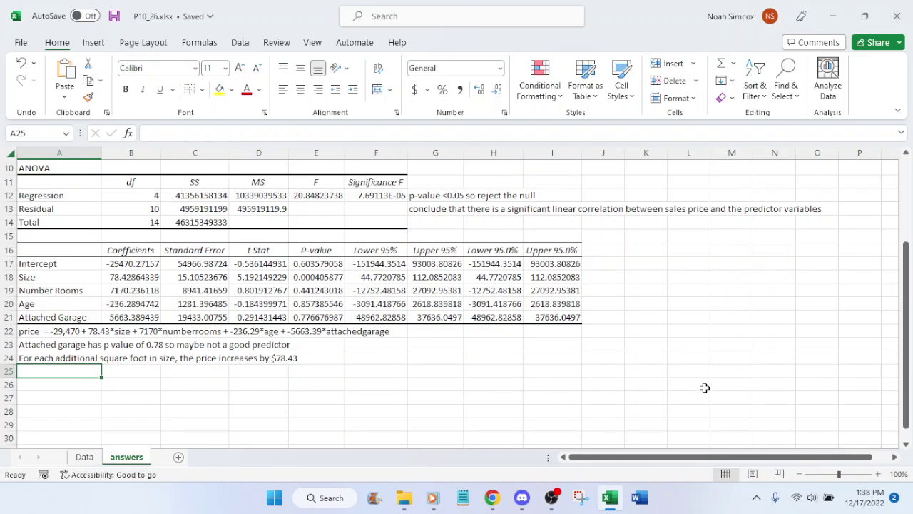
Step: Read parts b and c of problem 26 in the Chrome textbook and return to the regression statistics in Excel
scroll(704, 385, "up", 3)
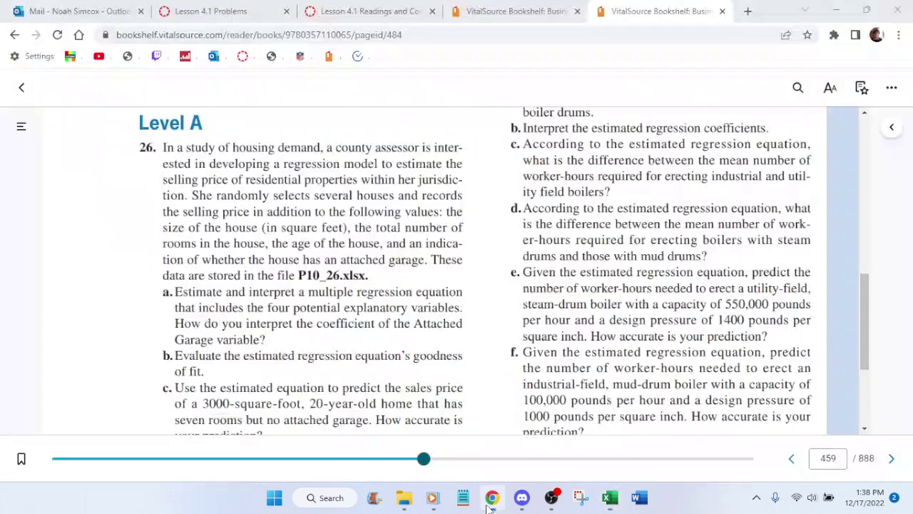
left_click(492, 497)
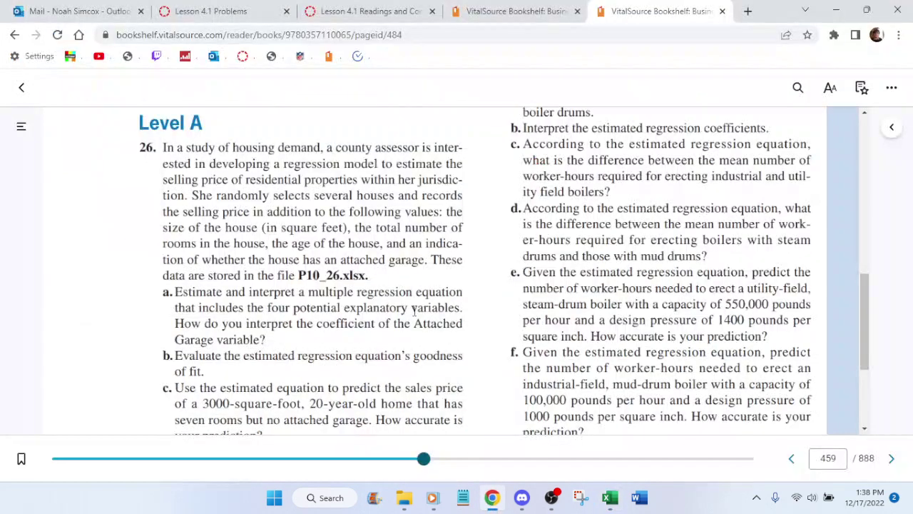
scroll(432, 246, "down", 2)
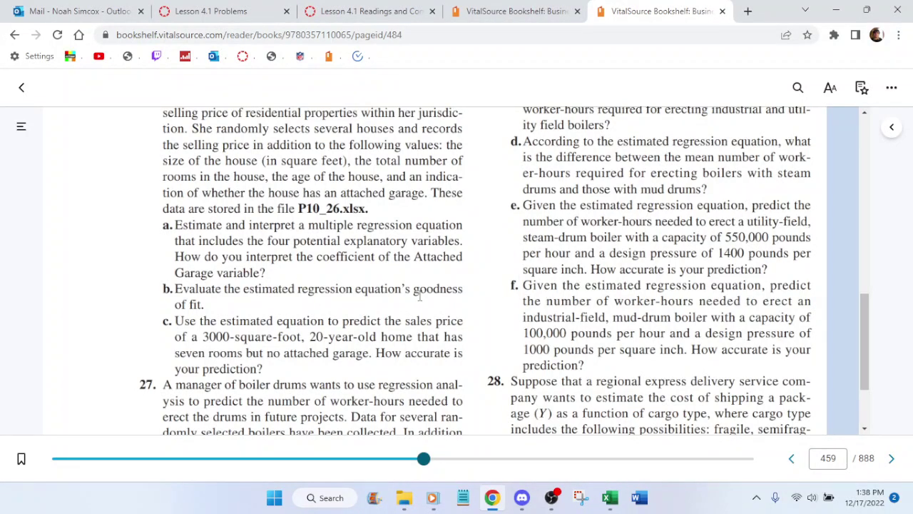
left_click(610, 497)
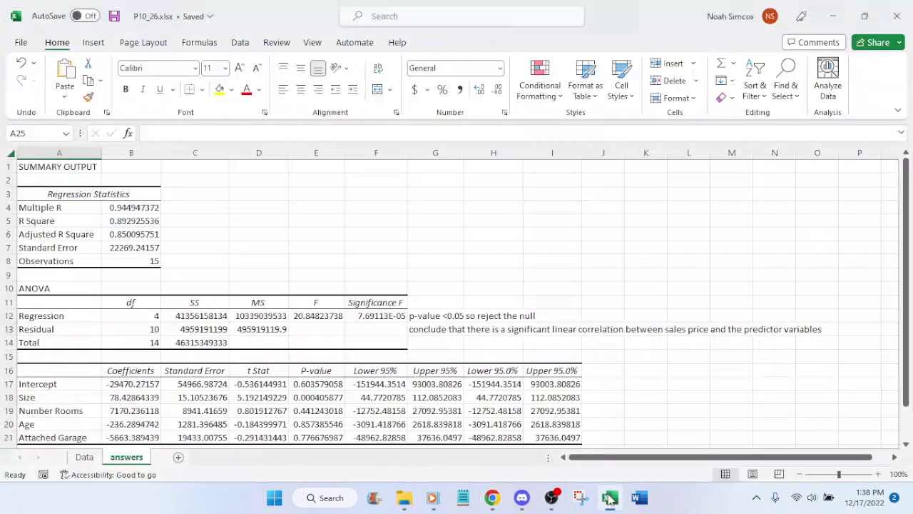
Step: Insert a text box beside the Regression Statistics table, spanning about columns C to H and rows 5 to 8
left_click(184, 221)
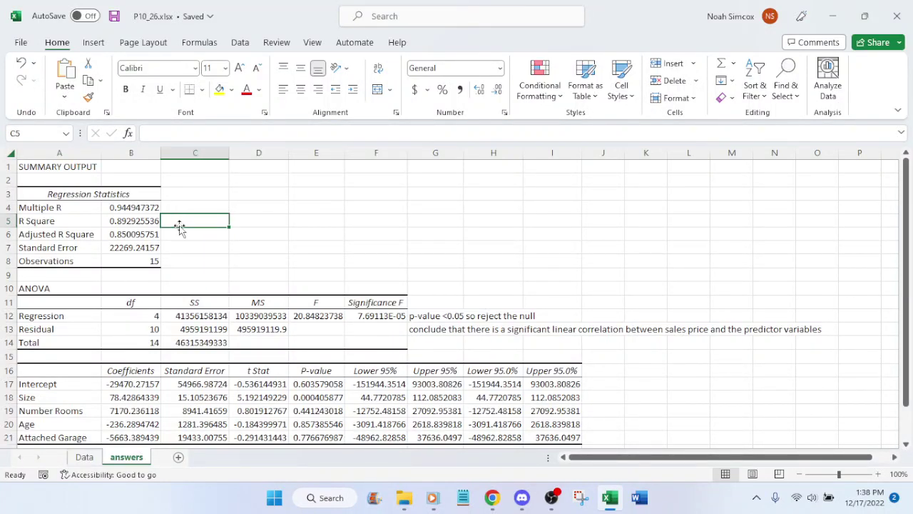
left_click(181, 234)
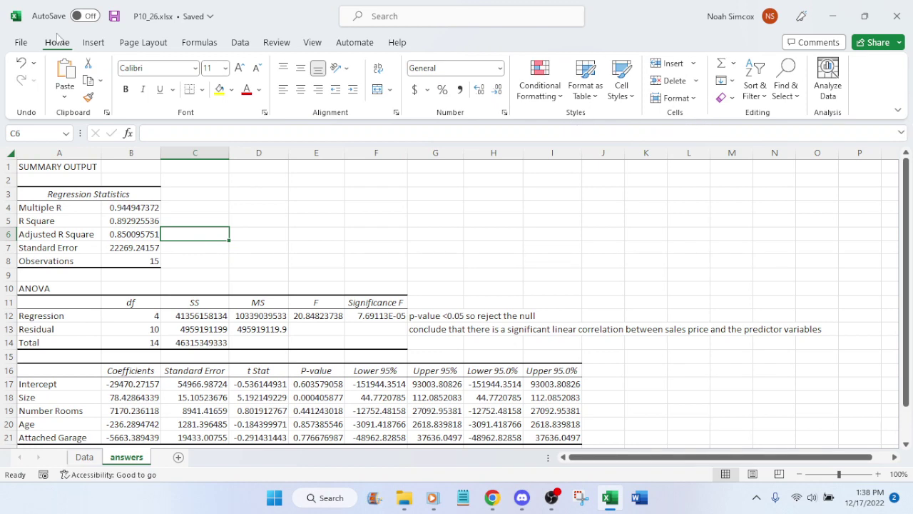
left_click(240, 44)
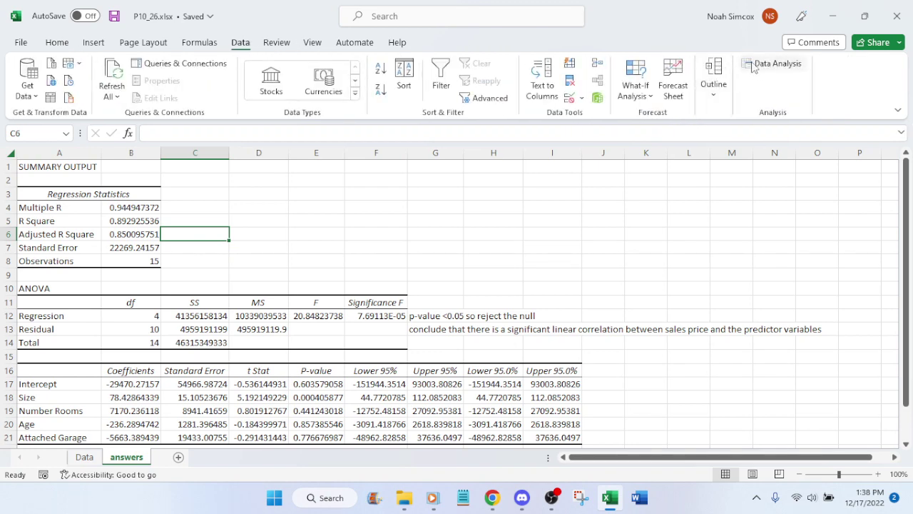
left_click(60, 42)
left_click(87, 43)
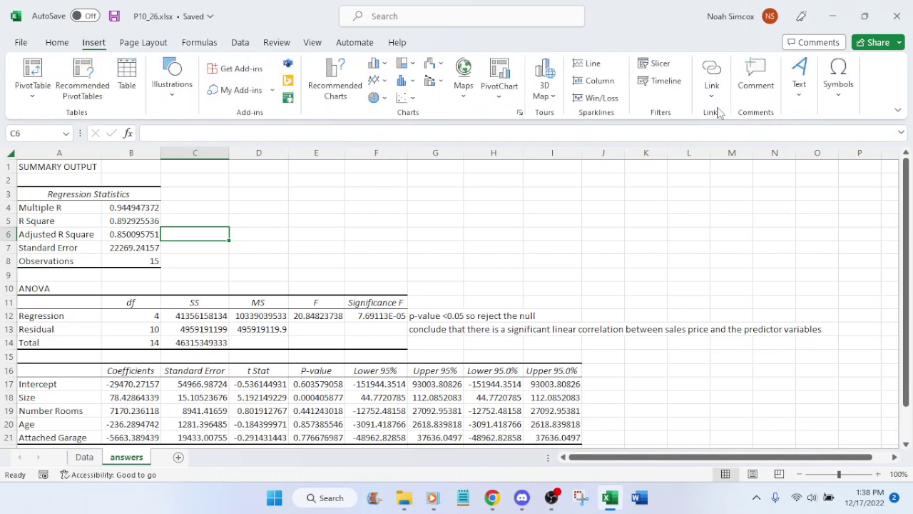
left_click(799, 78)
left_click(745, 154)
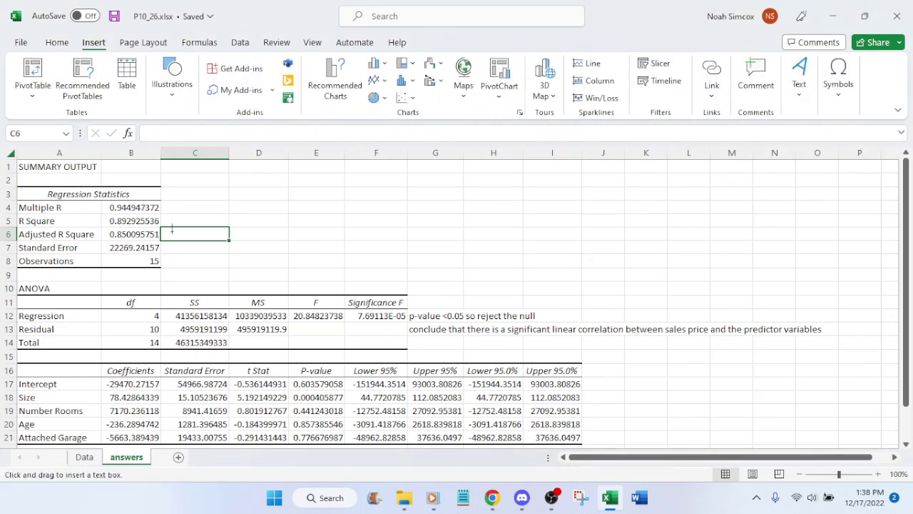
left_click_drag(180, 218, 520, 258)
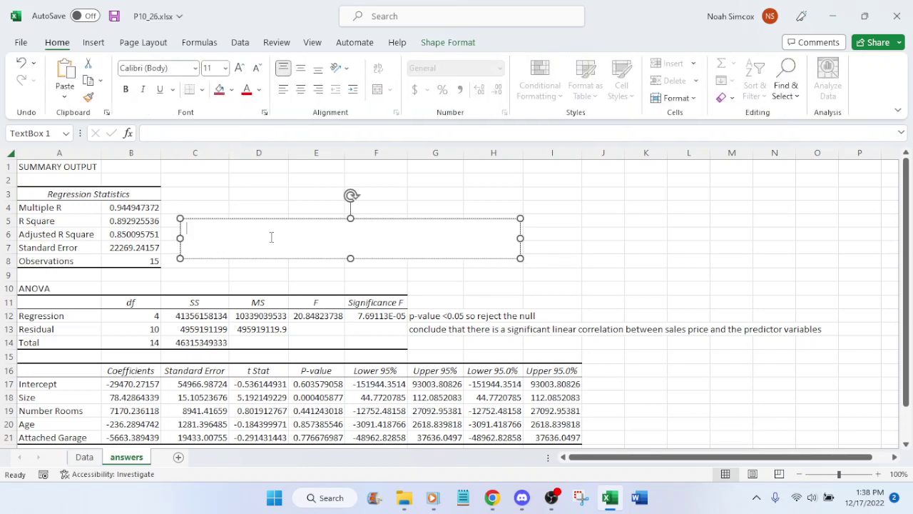
Step: Write "89% of variability in price explained by model." in the text box
type("R2")
key("BackSpace")
key("BackSpace")
type("89% of variability ")
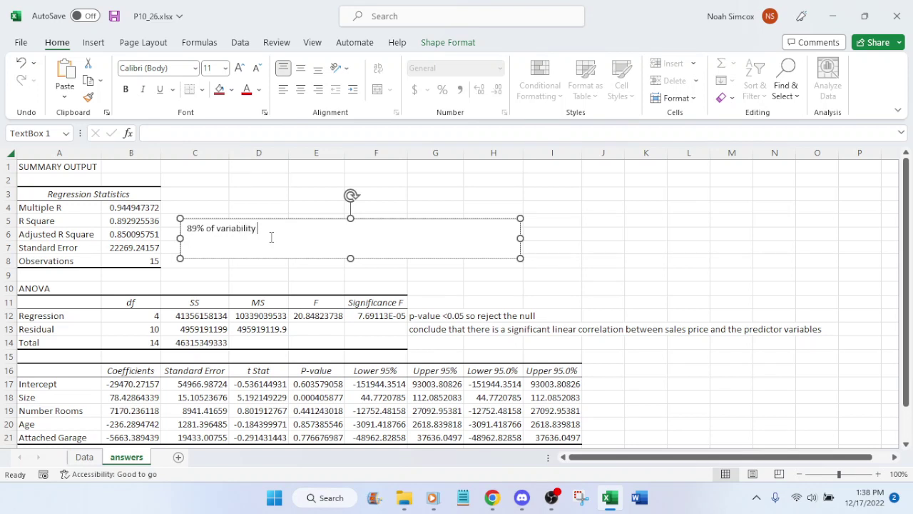
type("in pr")
type("expalined b")
key("BackSpace")
key("BackSpace")
key("BackSpace")
key("BackSpace")
key("BackSpace")
key("BackSpace")
key("BackSpace")
key("BackSpace")
type("lained by model.")
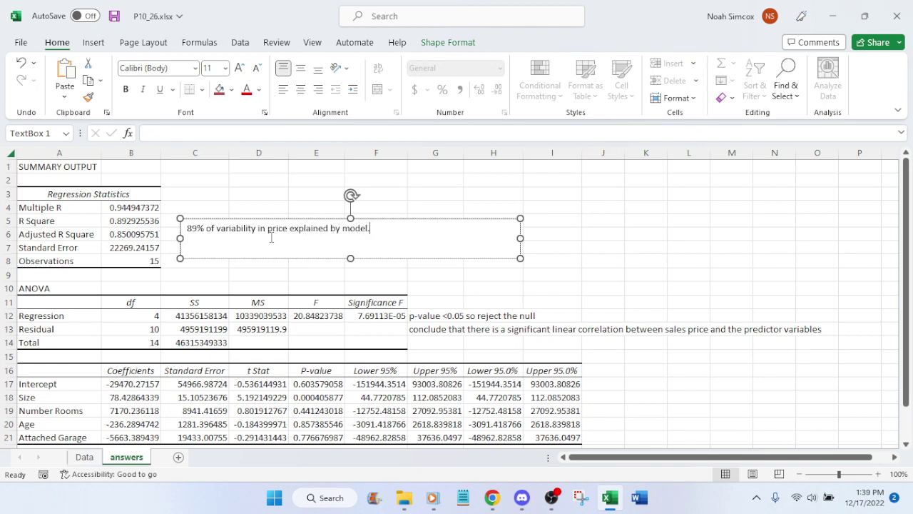
Step: Extend the text box note with "adjusted r square is 85%", checking the textbook question in Chrome and leaving no unfinished sentence
type(" adjusted r square is 85")
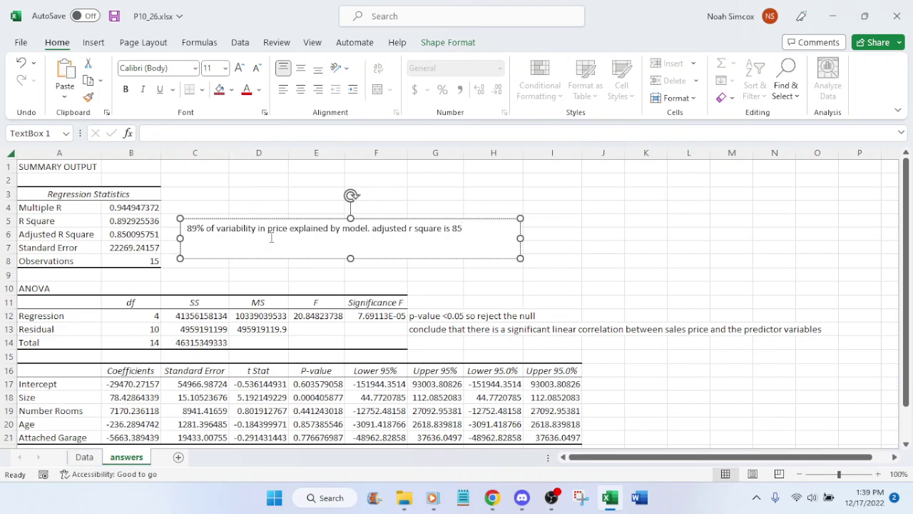
type("%. This is")
left_click(490, 500)
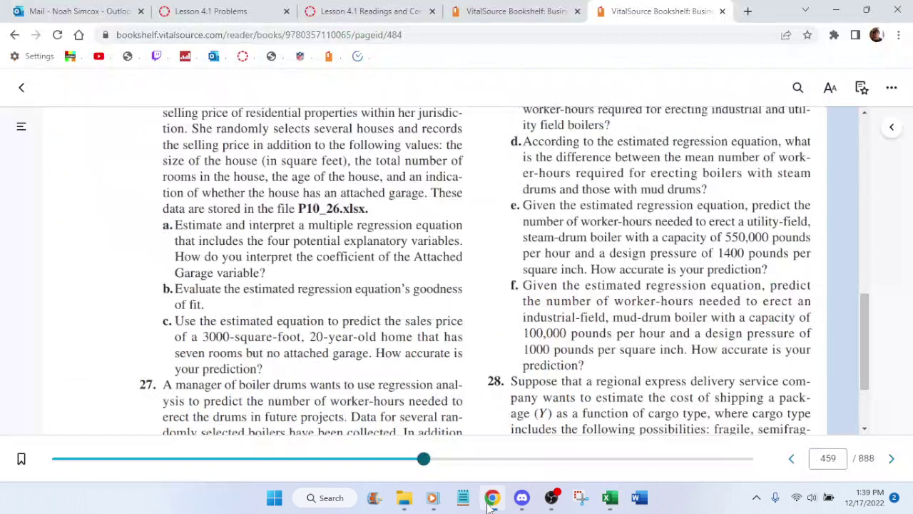
left_click(491, 500)
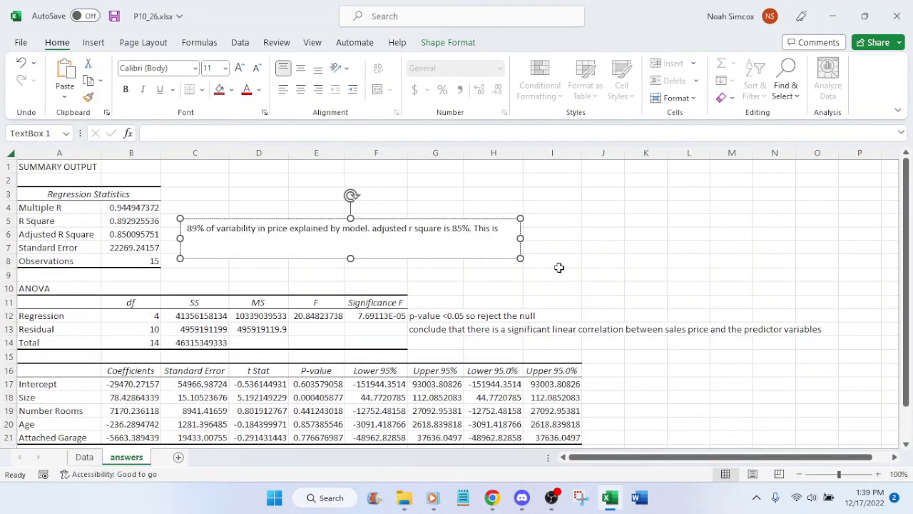
key("BackSpace")
key("BackSpace")
key("BackSpace")
key("BackSpace")
key("BackSpace")
key("BackSpace")
key("BackSpace")
Step: Shorten the text box to fit its single line and nudge it closer to the regression statistics, saving the workbook
left_click(349, 250)
left_click(348, 245)
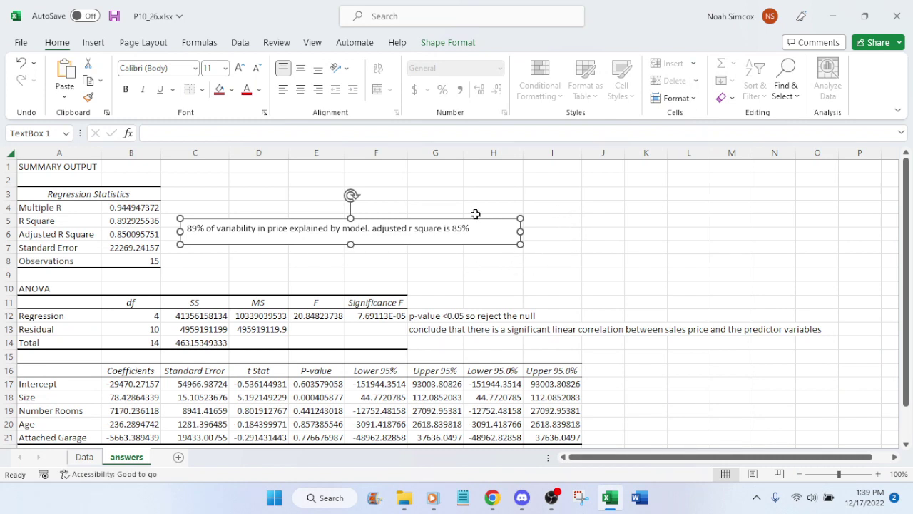
left_click_drag(475, 213, 468, 212)
left_click(646, 234)
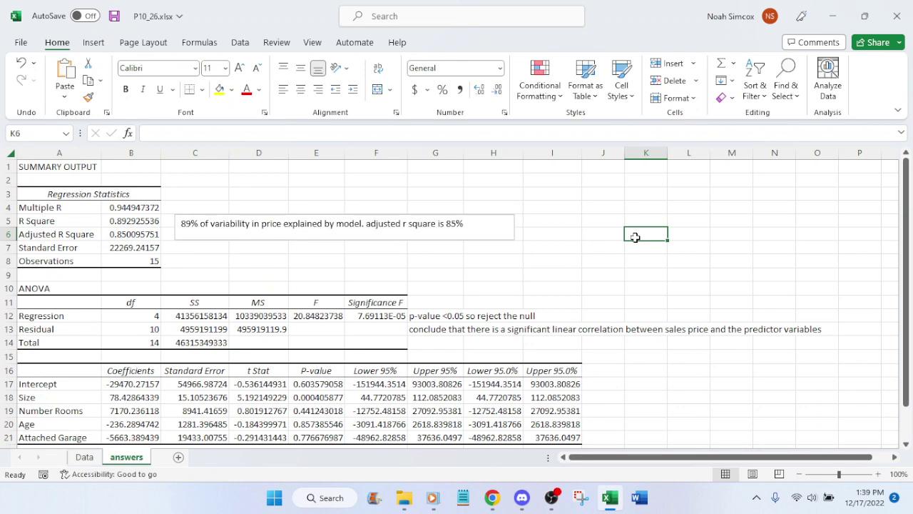
key("ctrl+s")
Step: Read part c of problem 26 in the Chrome textbook and return to the empty rows below the answers in Excel
left_click(492, 497)
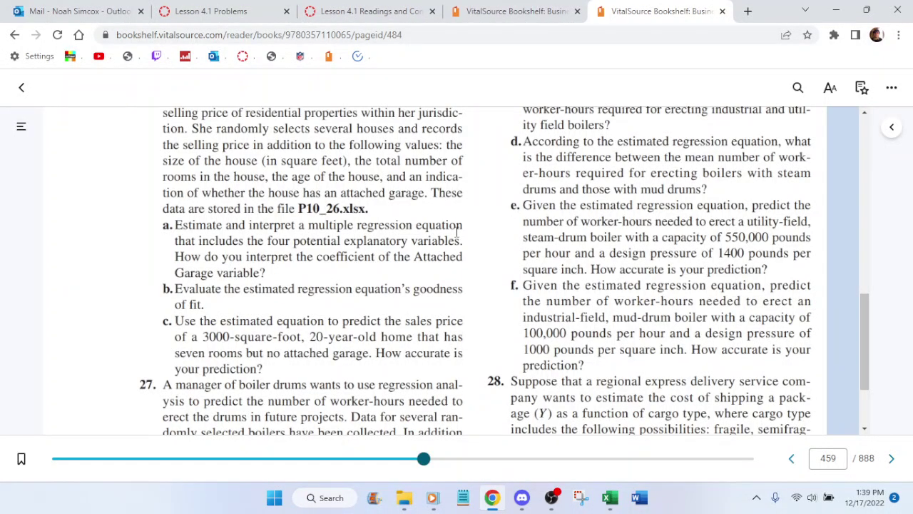
scroll(457, 232, "down", 1)
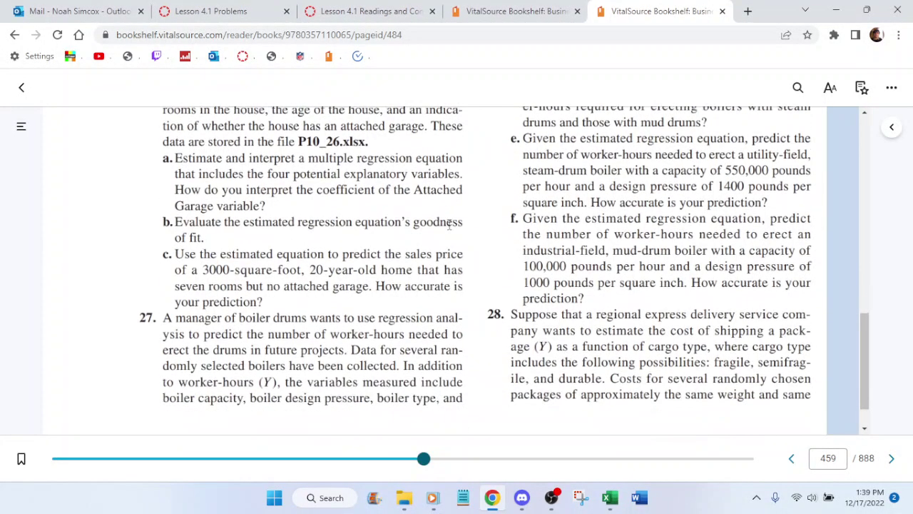
left_click(620, 496)
scroll(706, 360, "down", 6)
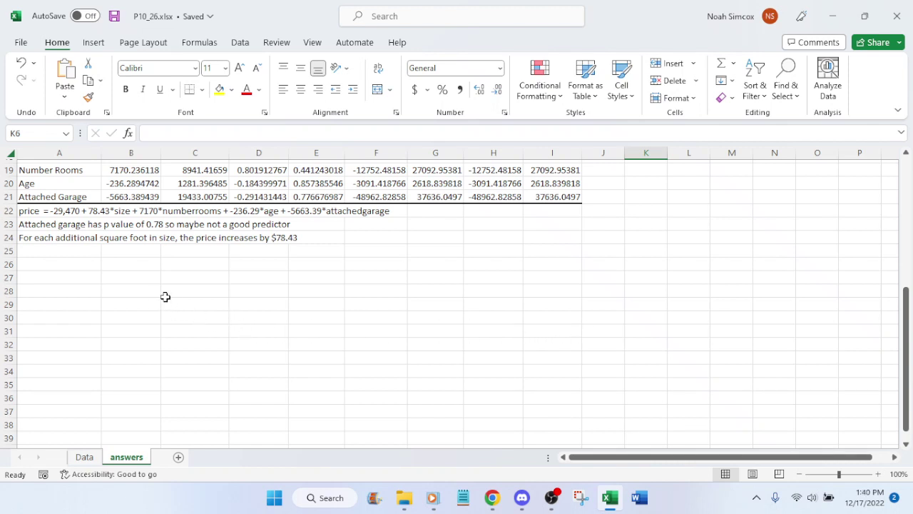
left_click(494, 499)
left_click(497, 504)
Step: Label A26 with "c", move to B26 and recheck the part c house details in the Chrome textbook before returning to Excel
left_click(57, 266)
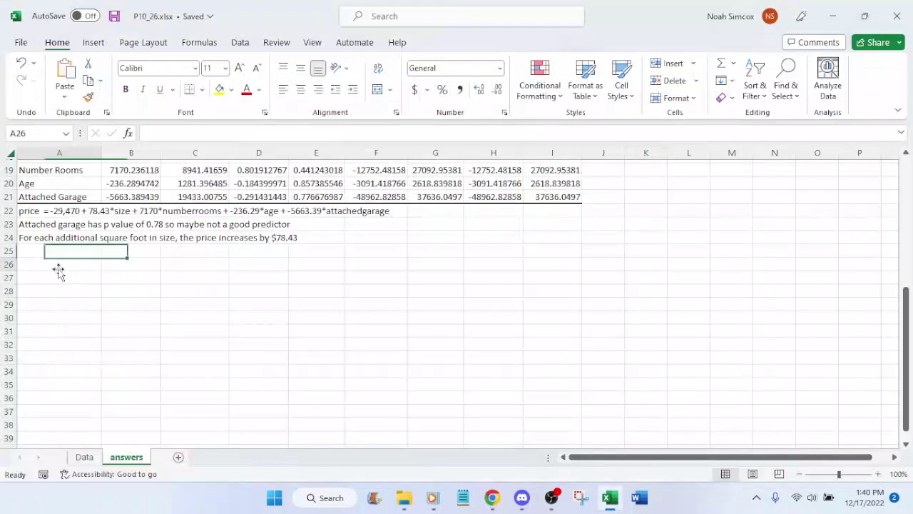
type("c")
key("Tab")
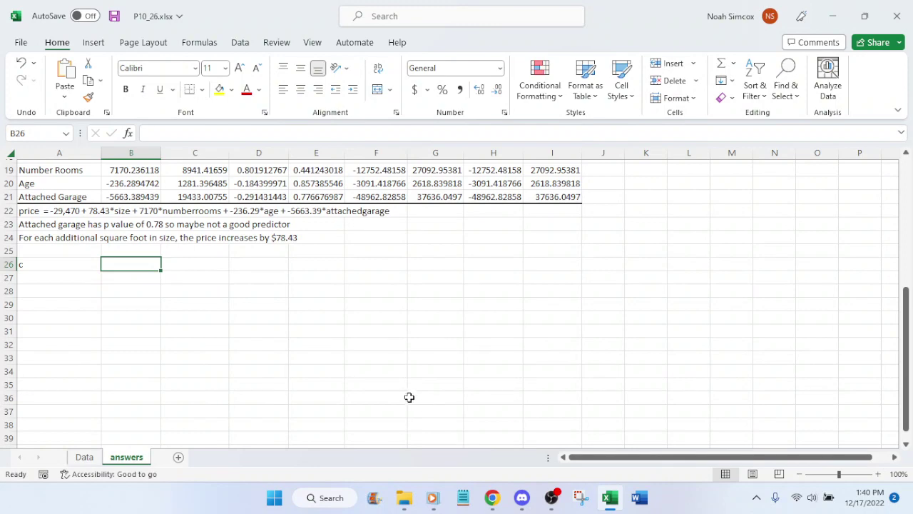
left_click(498, 504)
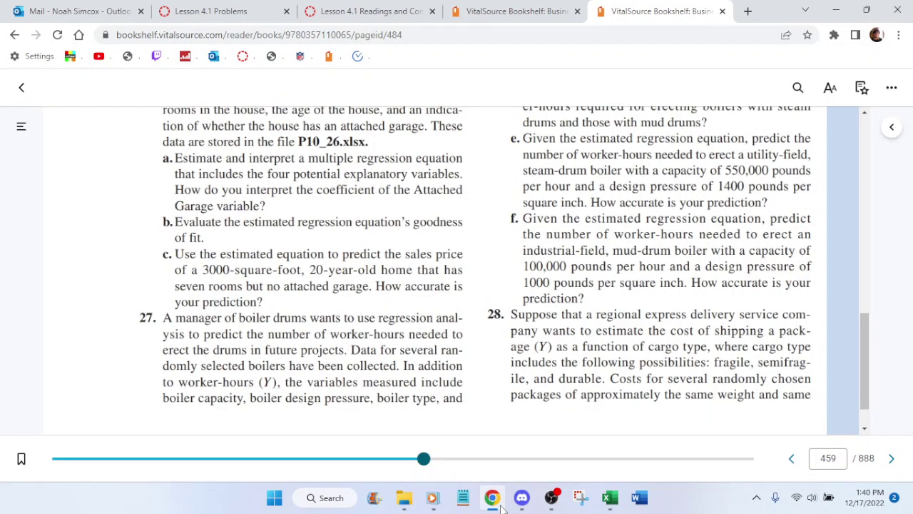
left_click(499, 500)
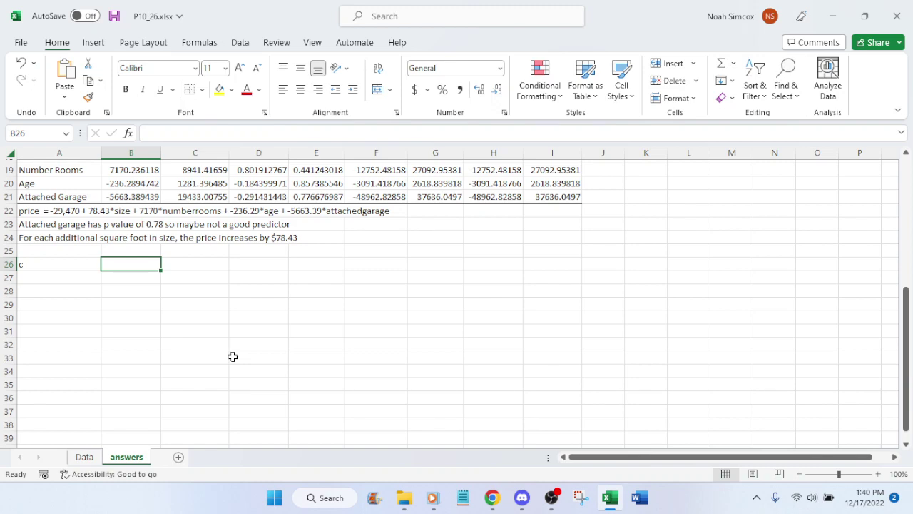
Step: Start a formula in B26 with the intercept B17 plus the size coefficient B18 times 3000, checking the square footage in the Chrome textbook
type("=")
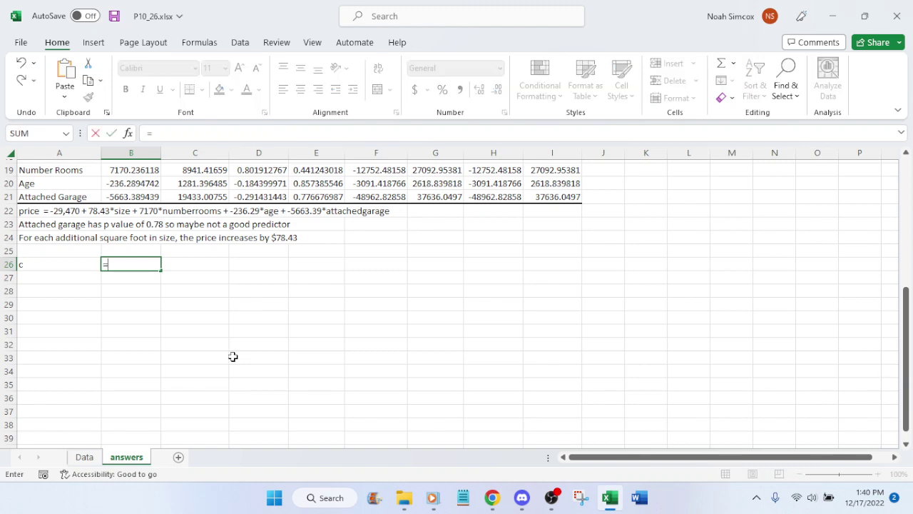
scroll(252, 369, "up", 2)
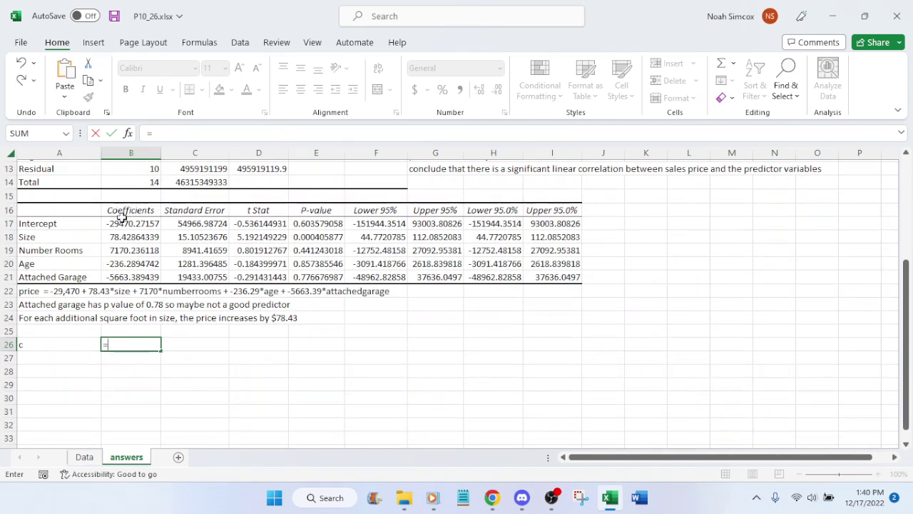
left_click(123, 223)
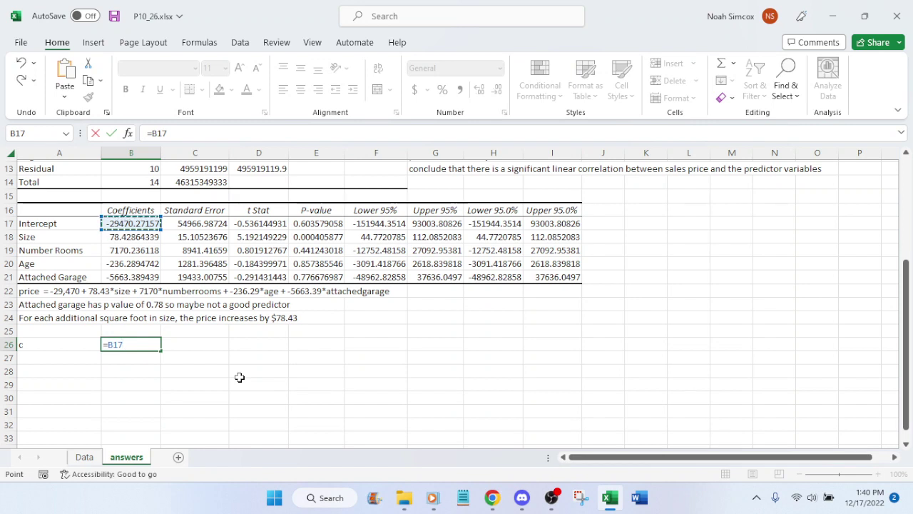
type("+")
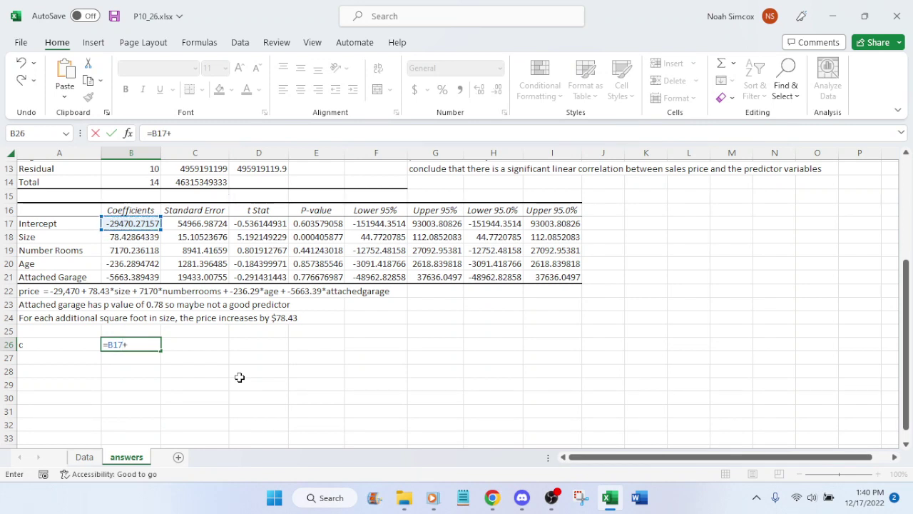
left_click(129, 239)
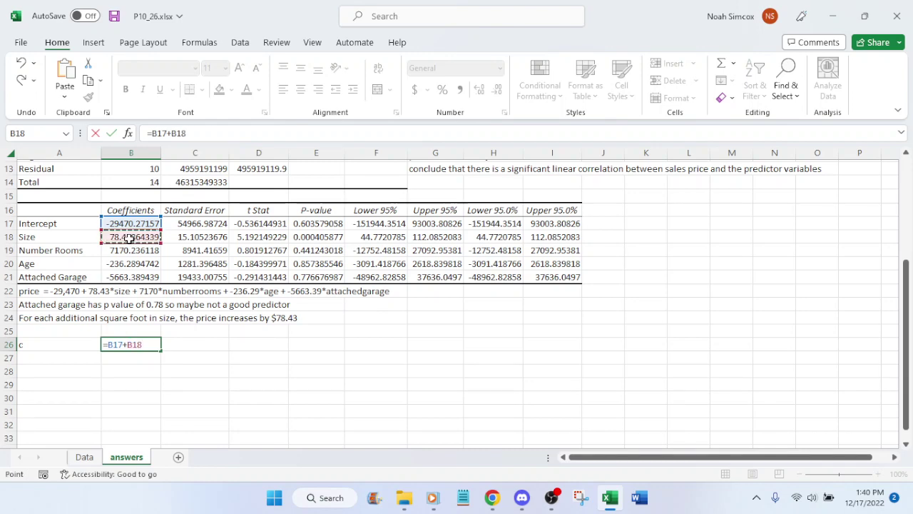
type("*")
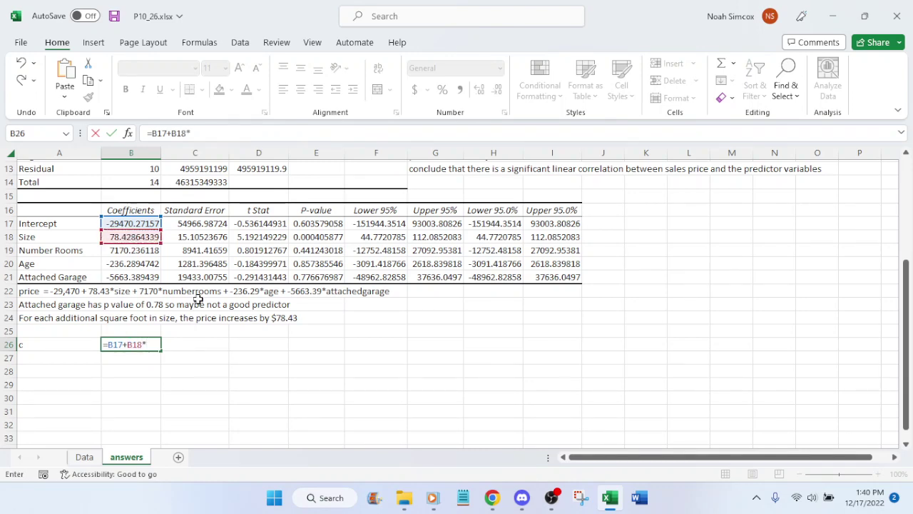
left_click(492, 498)
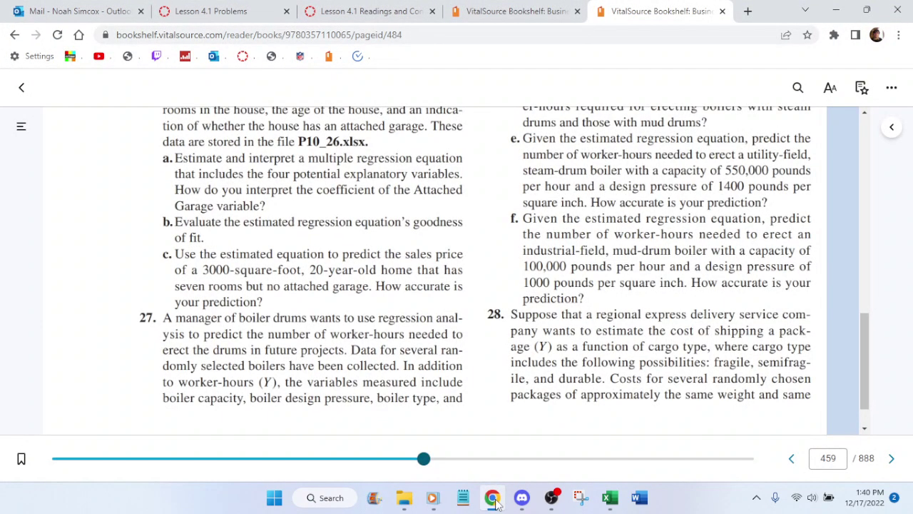
left_click(493, 498)
type("300")
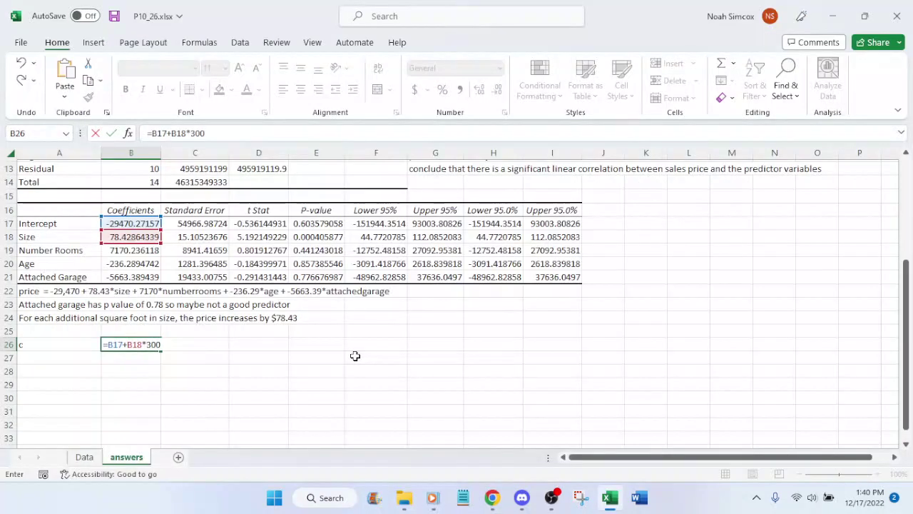
type("0+")
Step: Add the number-of-rooms term B19*7 to the B26 formula, checking the room count in the Chrome textbook
left_click(139, 250)
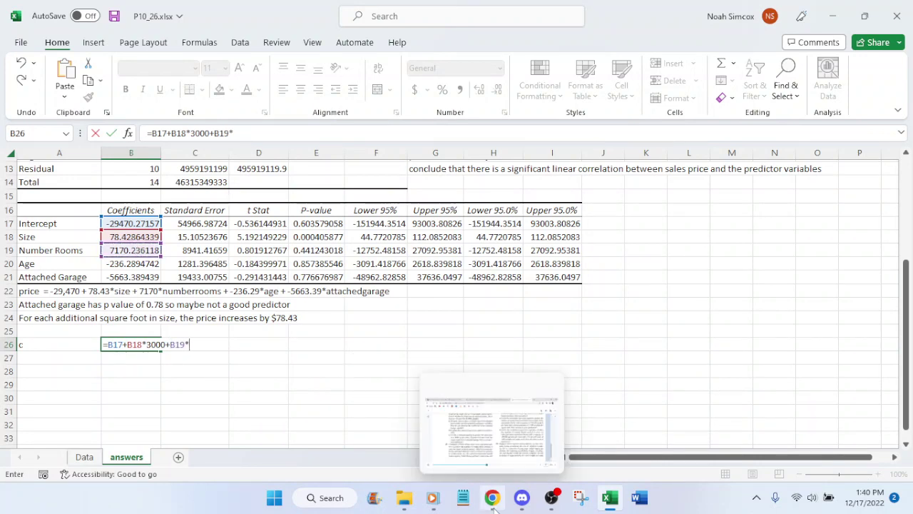
left_click(492, 500)
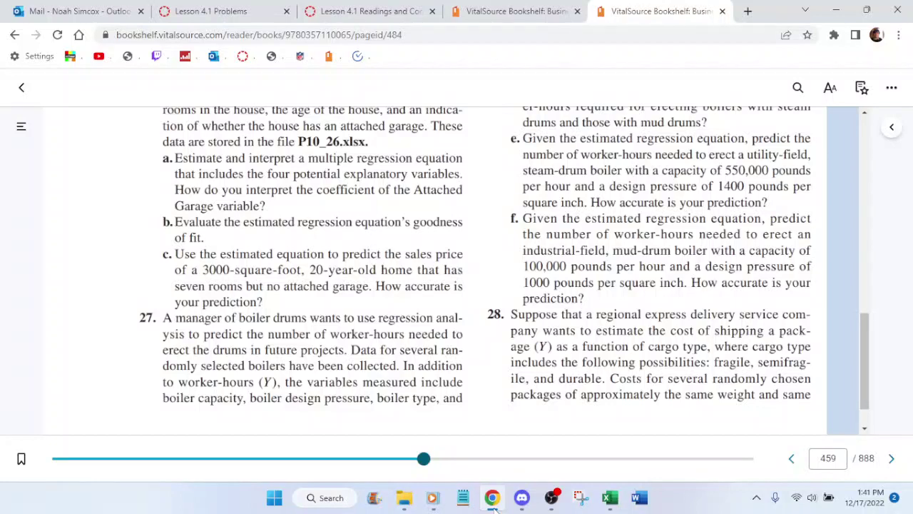
left_click(492, 499)
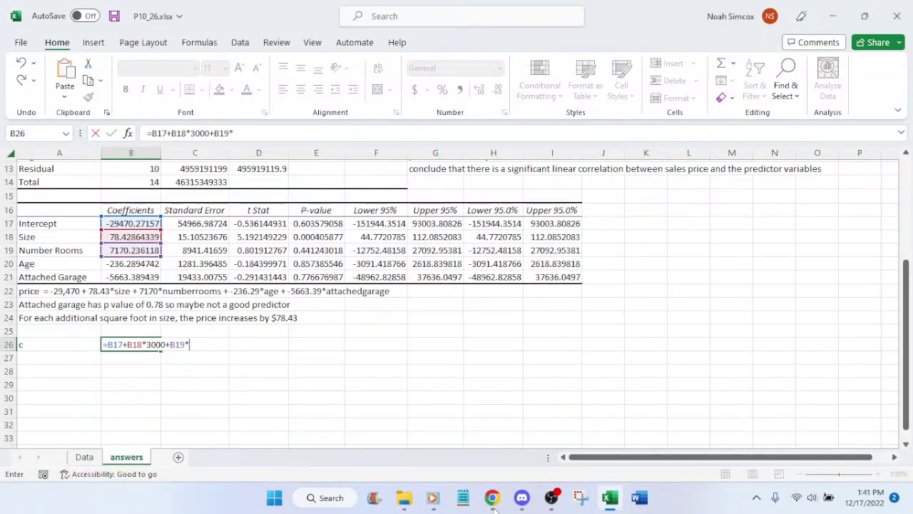
left_click(493, 499)
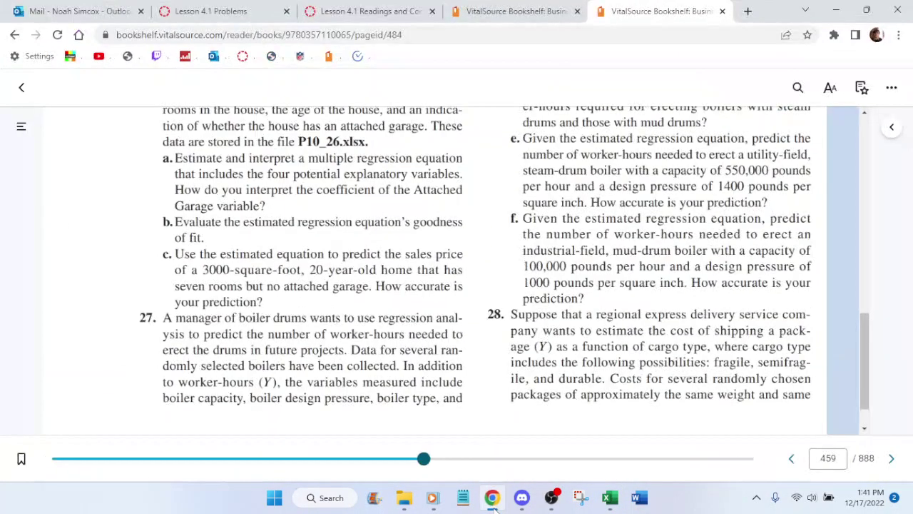
left_click(492, 500)
type("7+B18*3000+B19*7")
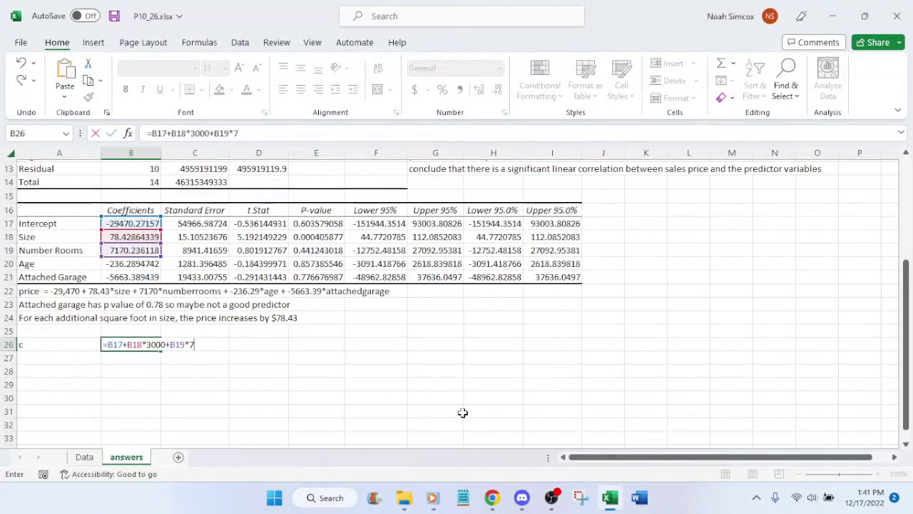
Step: Extend the B26 formula with the age term B20*20, checking the home's age in the Chrome textbook
type("+")
left_click(132, 264)
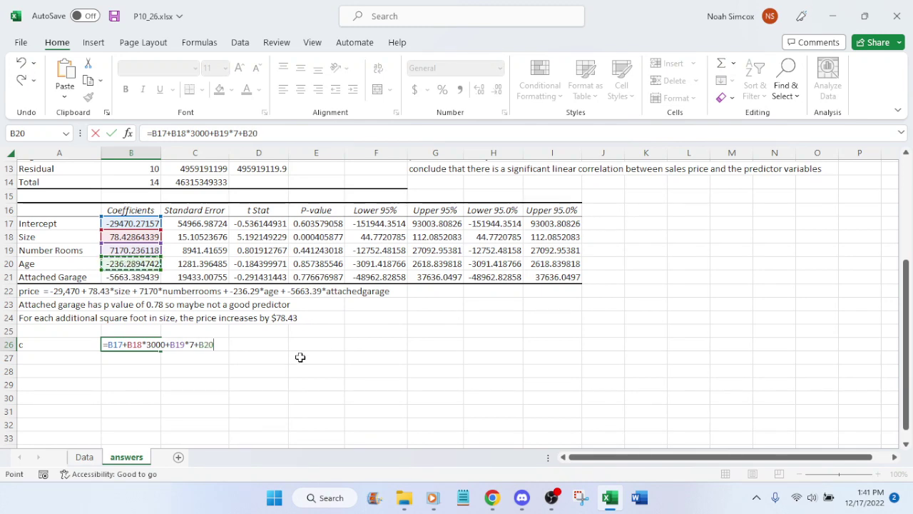
type("*")
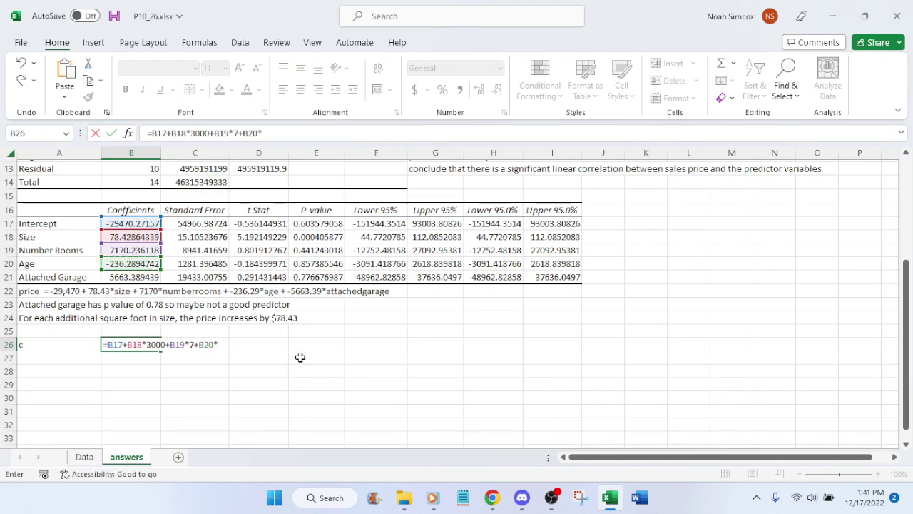
left_click(499, 497)
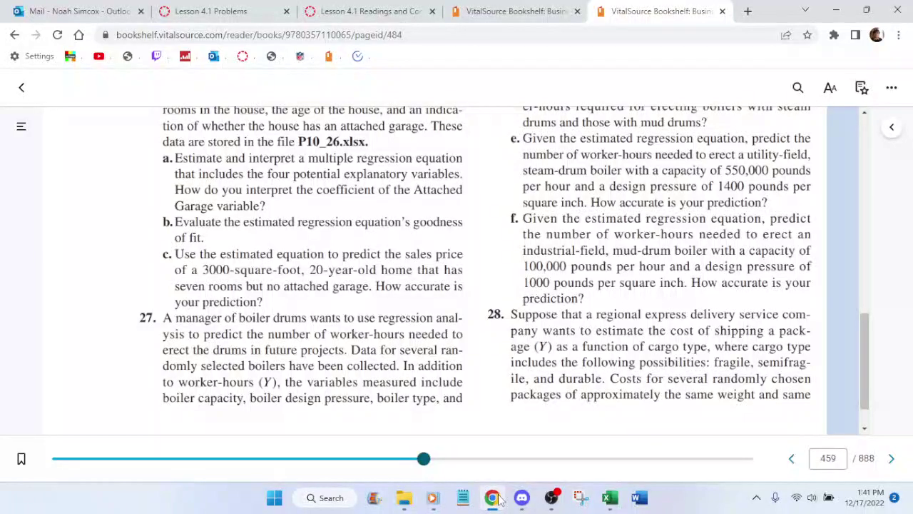
left_click(500, 497)
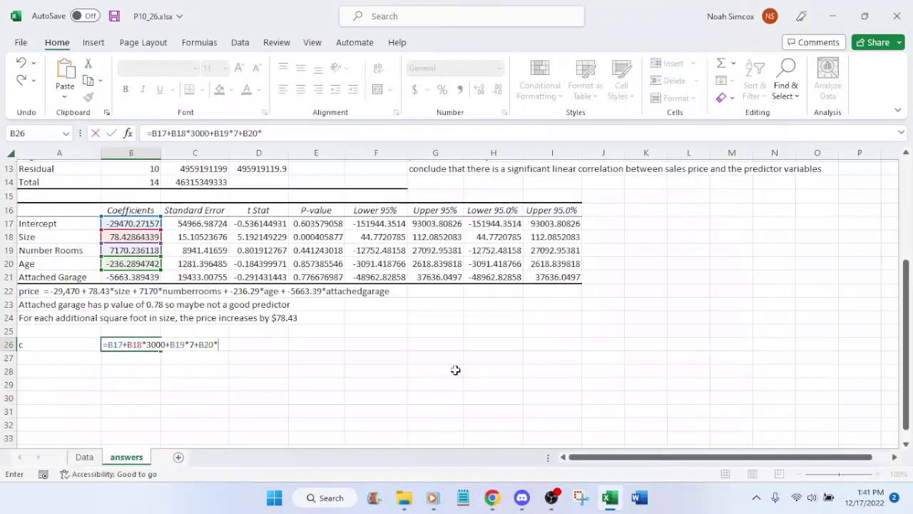
type("20+")
Step: Complete the B26 formula with the attached garage term B21*0 after rereading part c in the Chrome textbook, and enter it
left_click(492, 497)
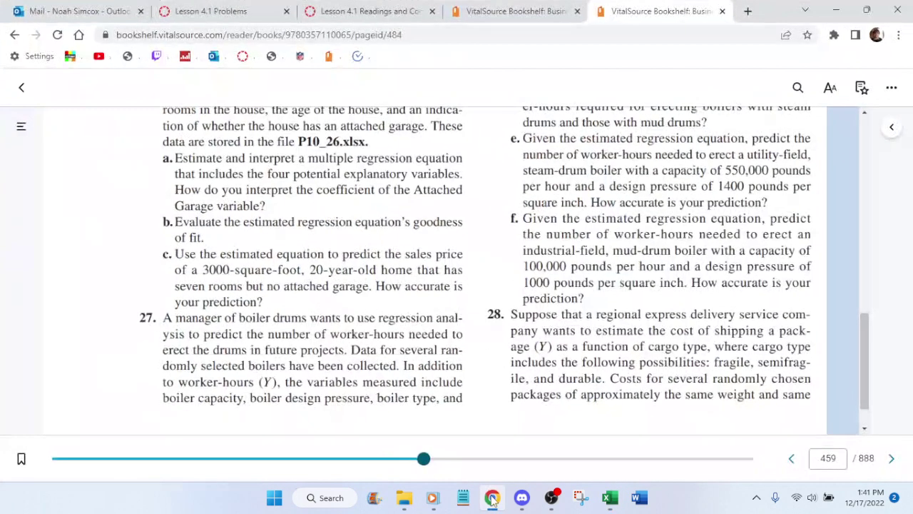
left_click(493, 497)
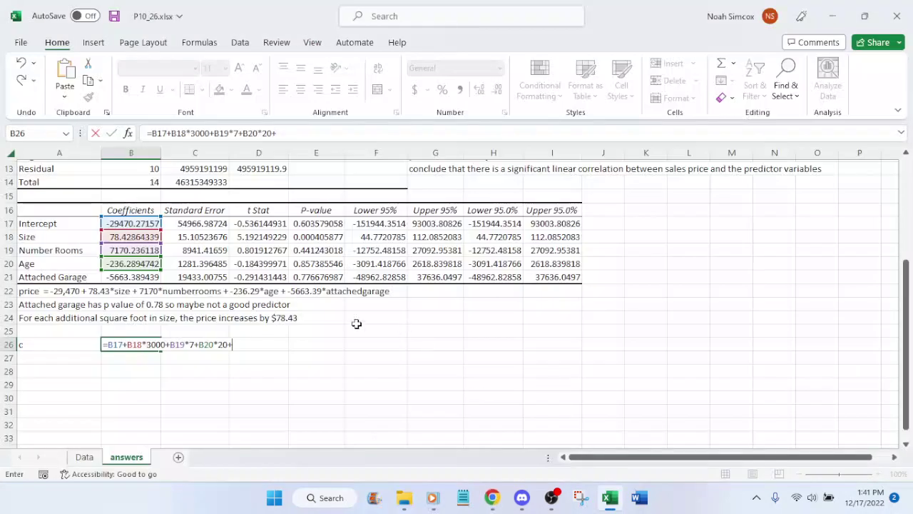
left_click(124, 277)
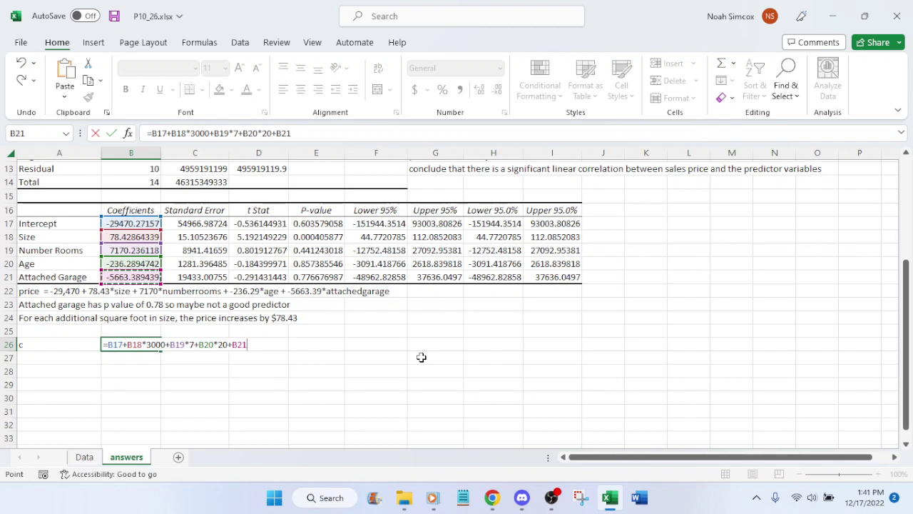
type("*")
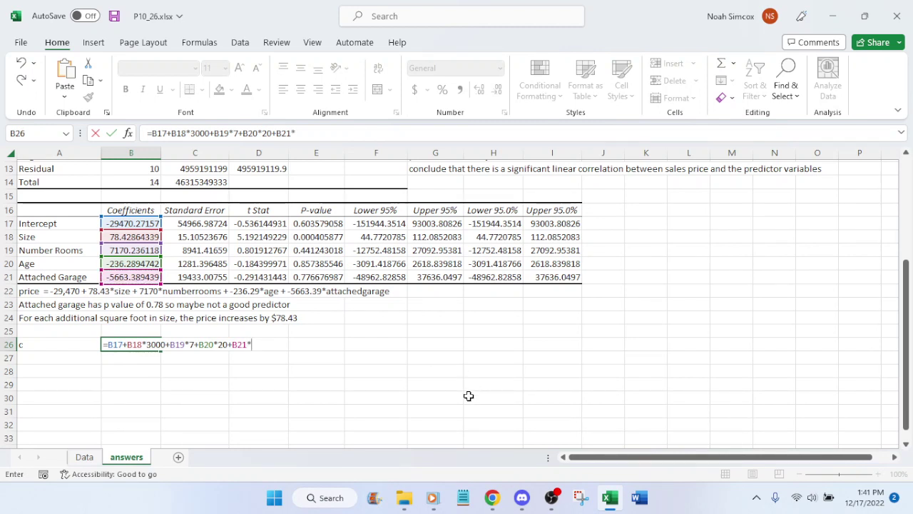
left_click(492, 498)
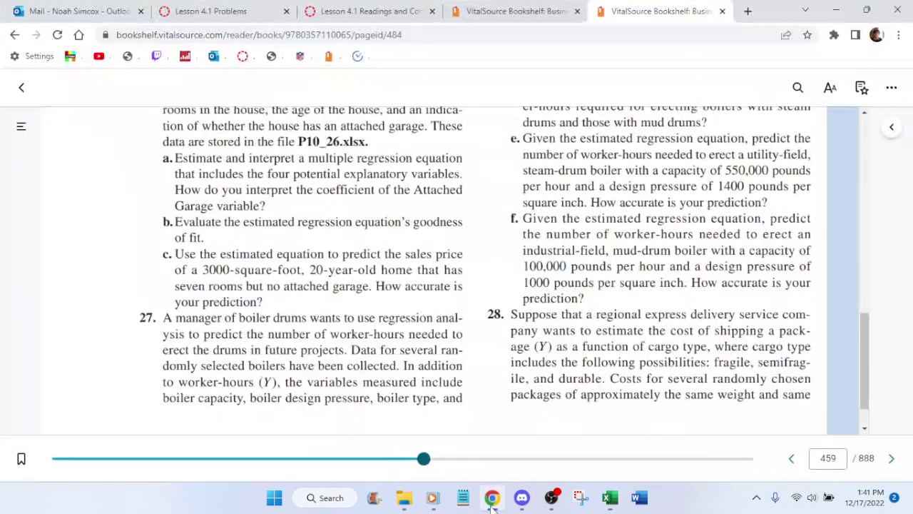
left_click(492, 498)
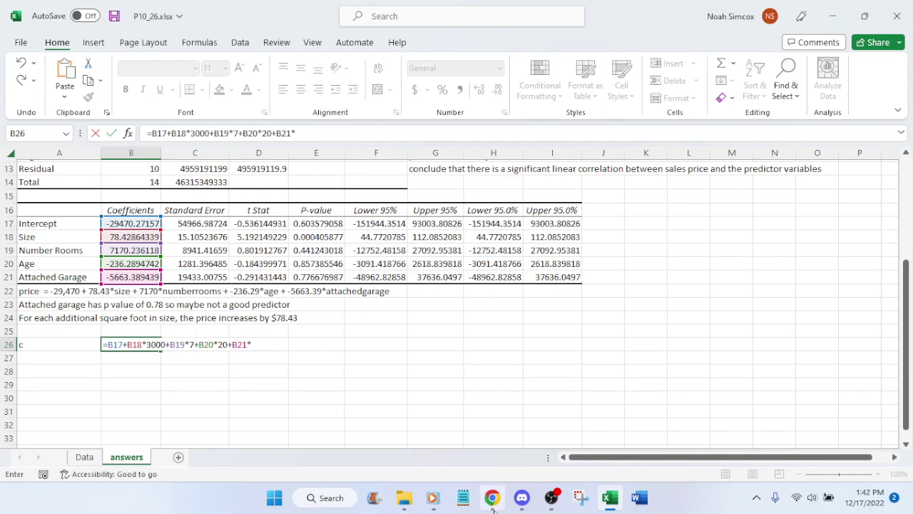
left_click(493, 505)
left_click(492, 505)
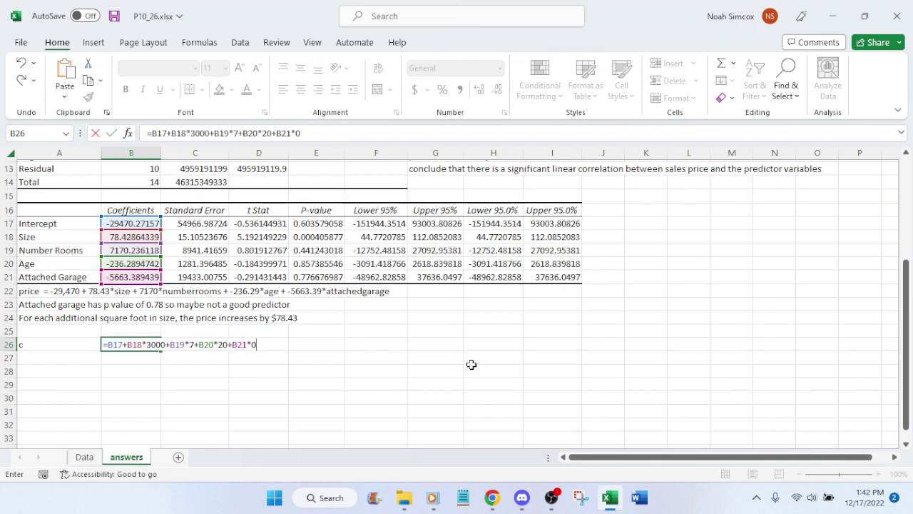
key("Return")
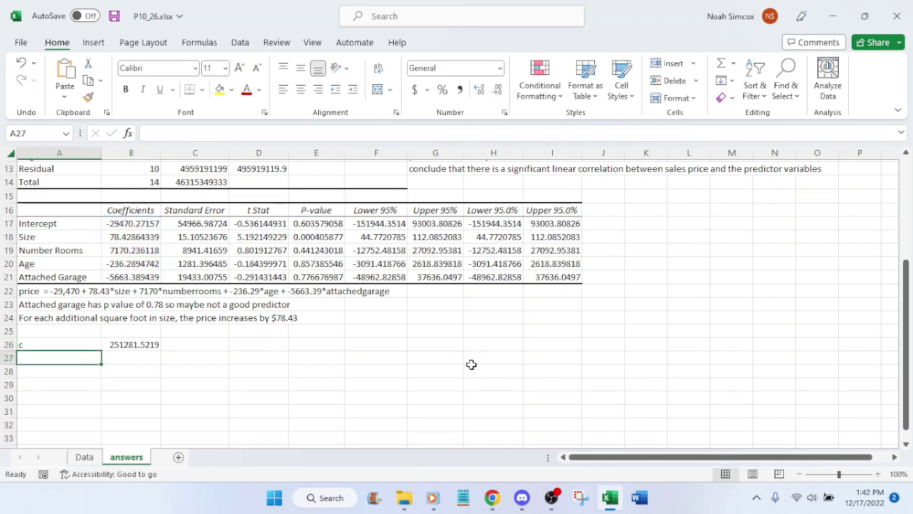
Step: Format the predicted price in B26 as dollars, move to C26 and save the workbook
left_click(145, 346)
left_click(420, 95)
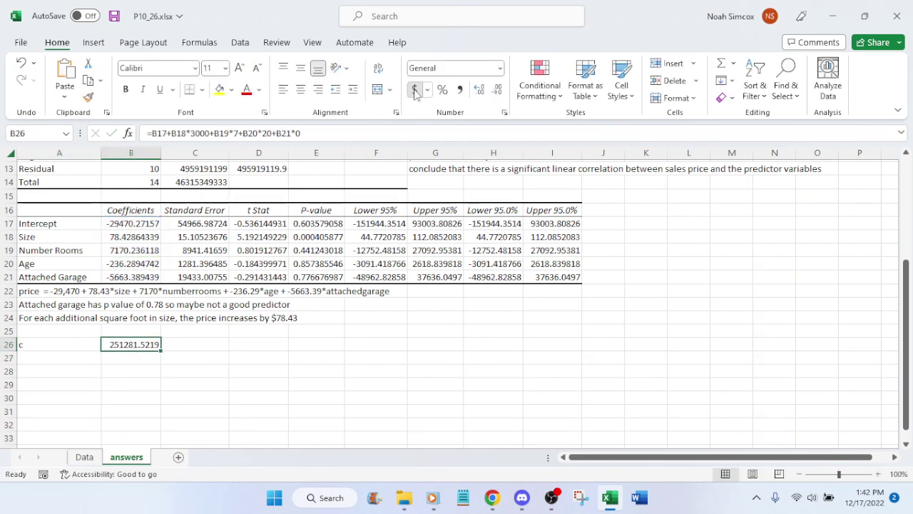
left_click(184, 345)
key("ctrl+s")
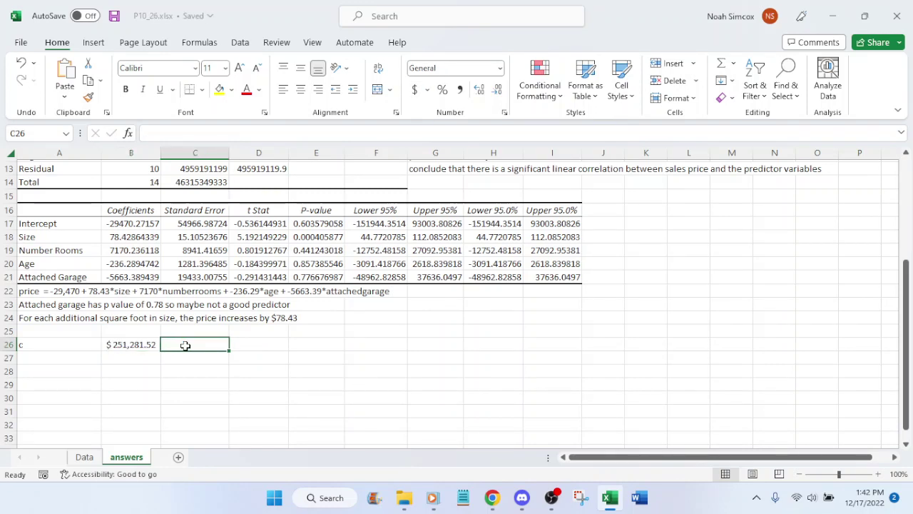
Step: Reread part c's accuracy question in the Chrome textbook and compare the prediction with the regression statistics and the house prices on the Data sheet
left_click(492, 499)
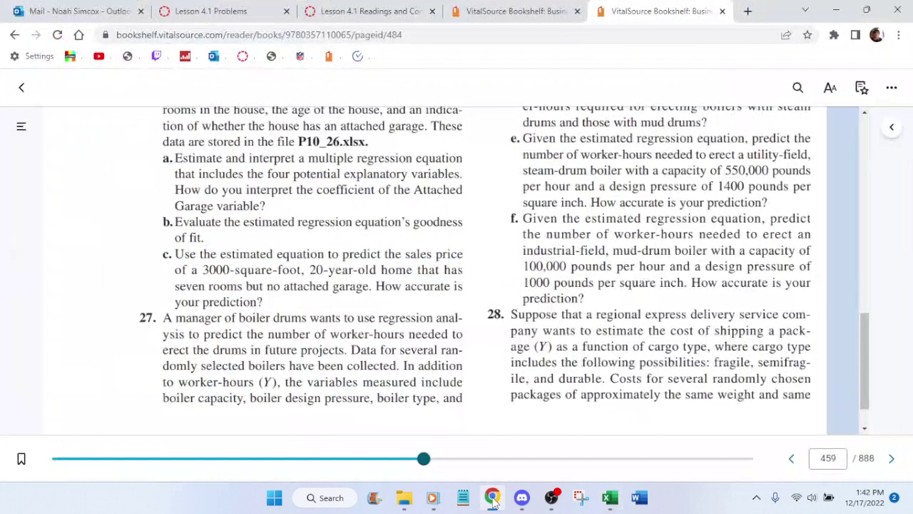
left_click(493, 499)
scroll(522, 412, "up", 1)
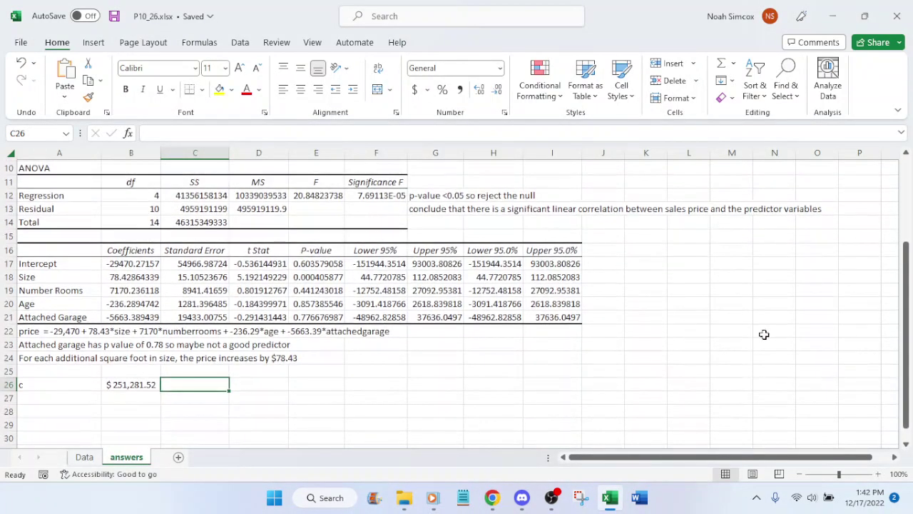
scroll(769, 335, "up", 3)
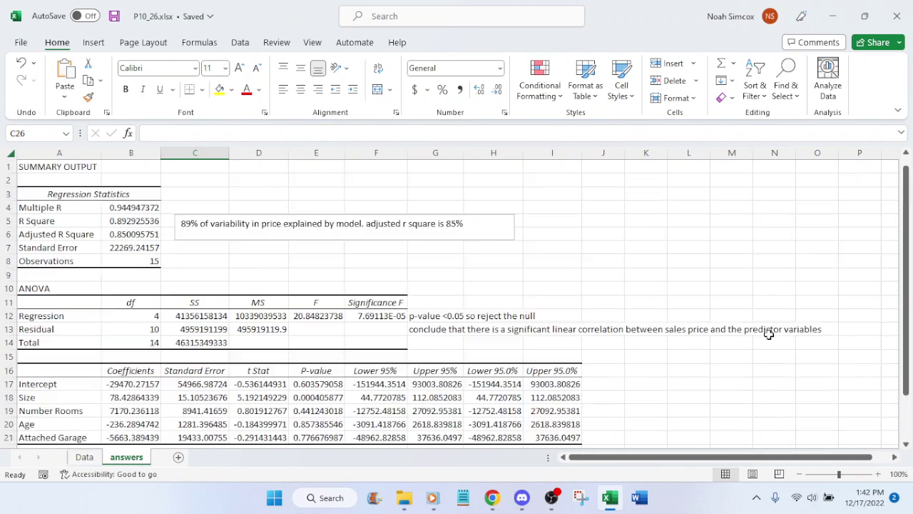
scroll(655, 288, "down", 3)
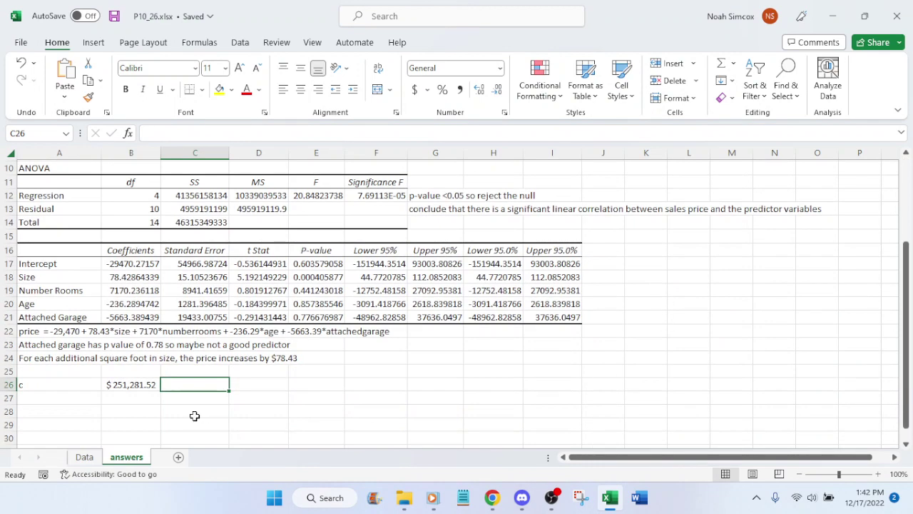
left_click(84, 457)
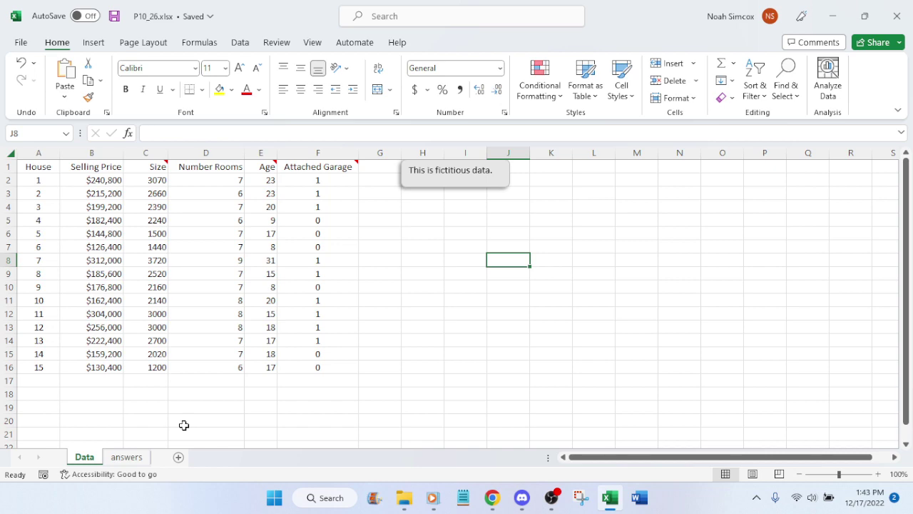
left_click(127, 457)
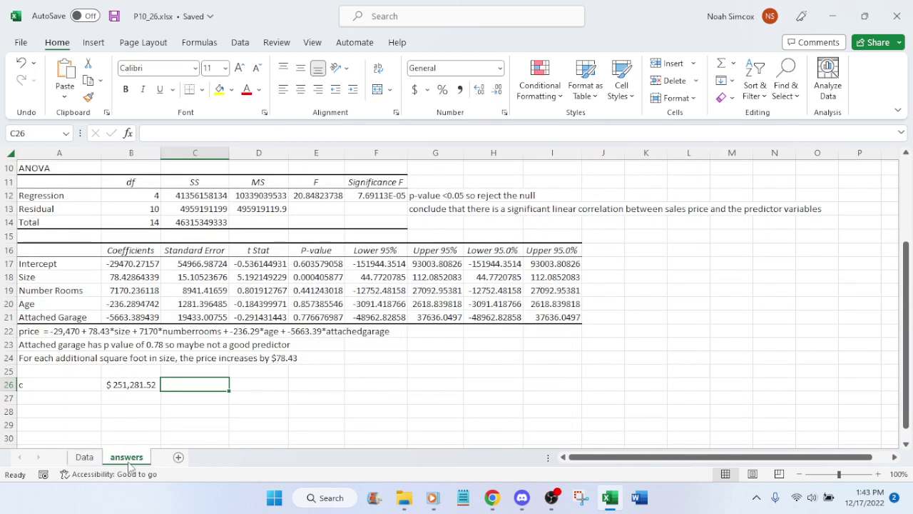
left_click(85, 458)
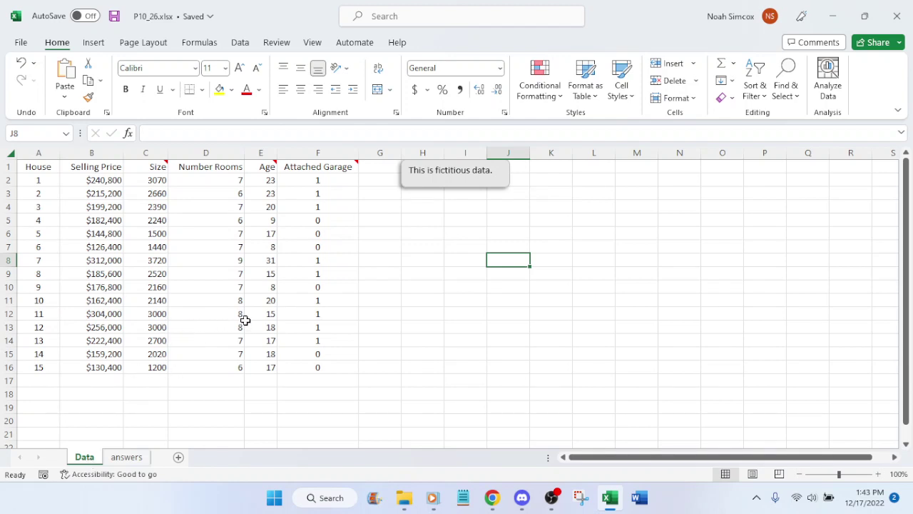
left_click(132, 458)
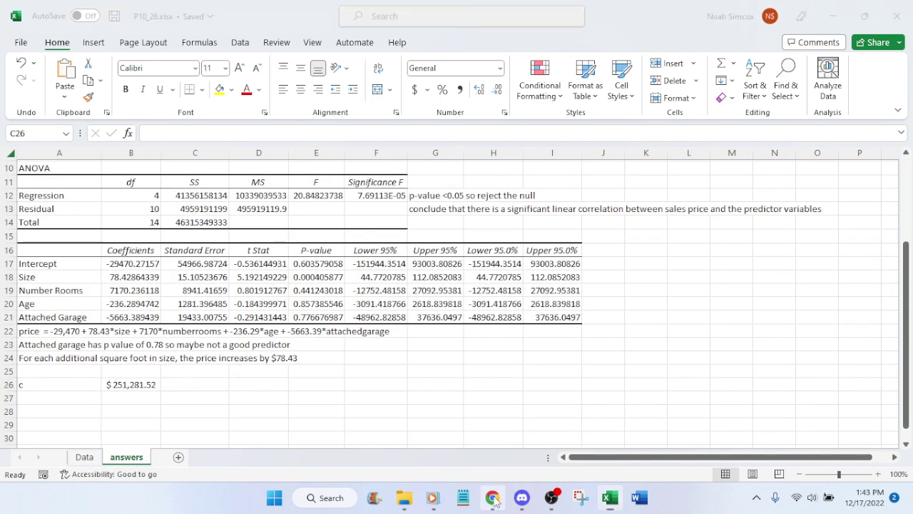
Step: Check part c's accuracy question in the Chrome textbook again against the house prices on the Data sheet and the prediction on the answers sheet
left_click(492, 498)
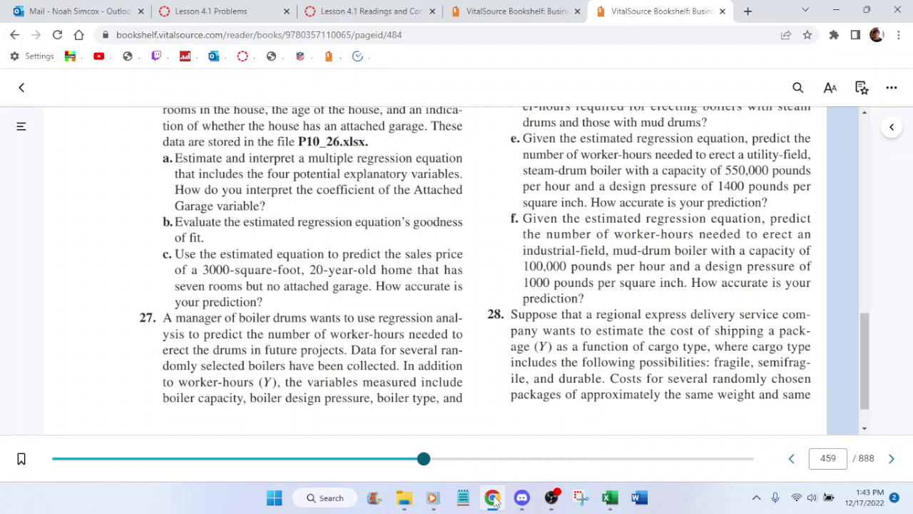
left_click(492, 498)
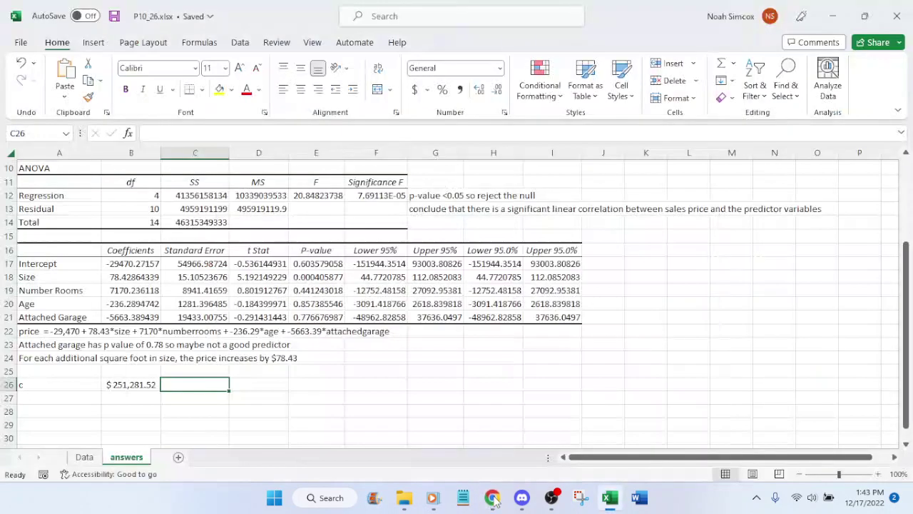
left_click(85, 457)
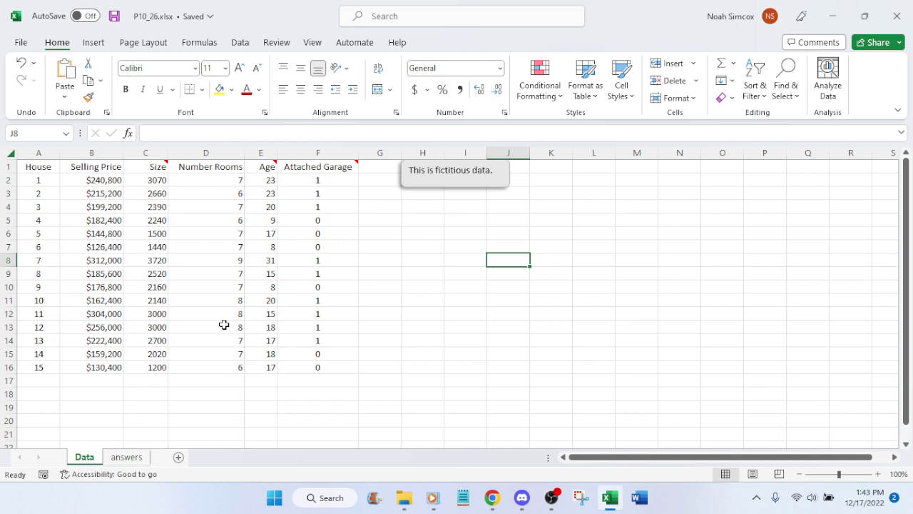
left_click(128, 459)
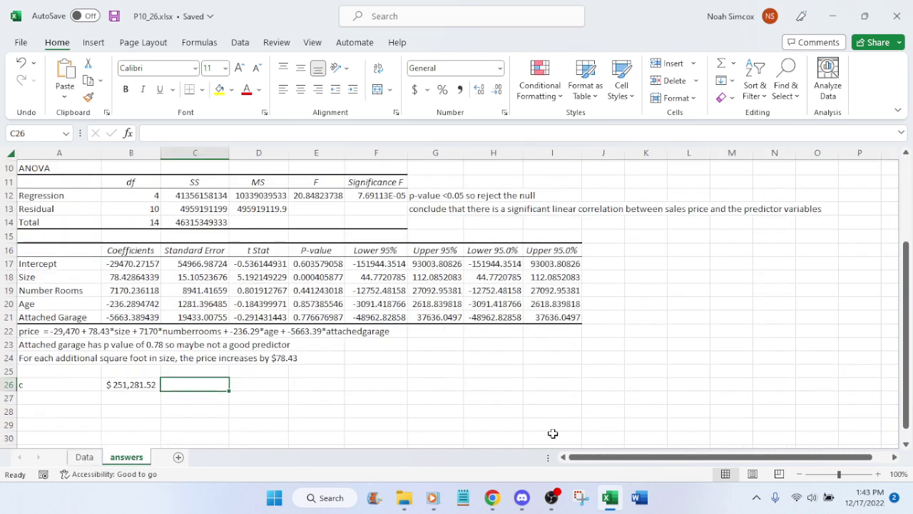
left_click(524, 499)
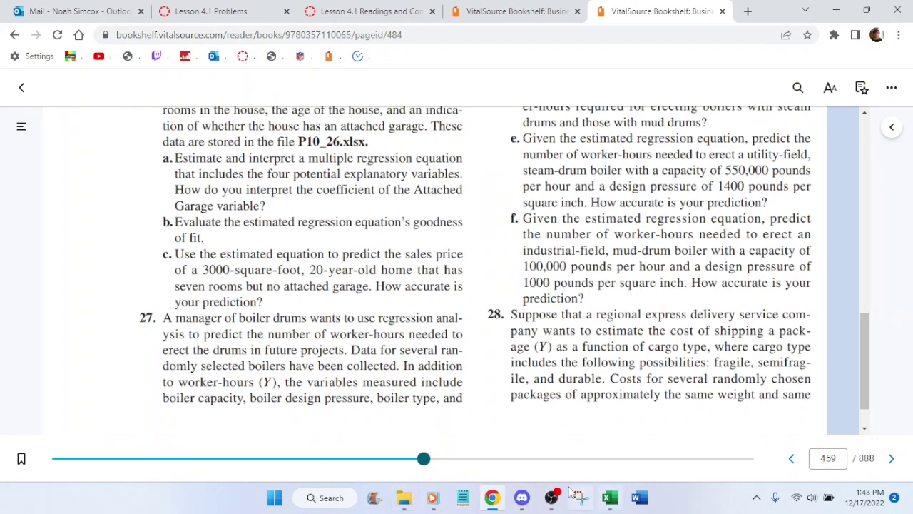
left_click(491, 499)
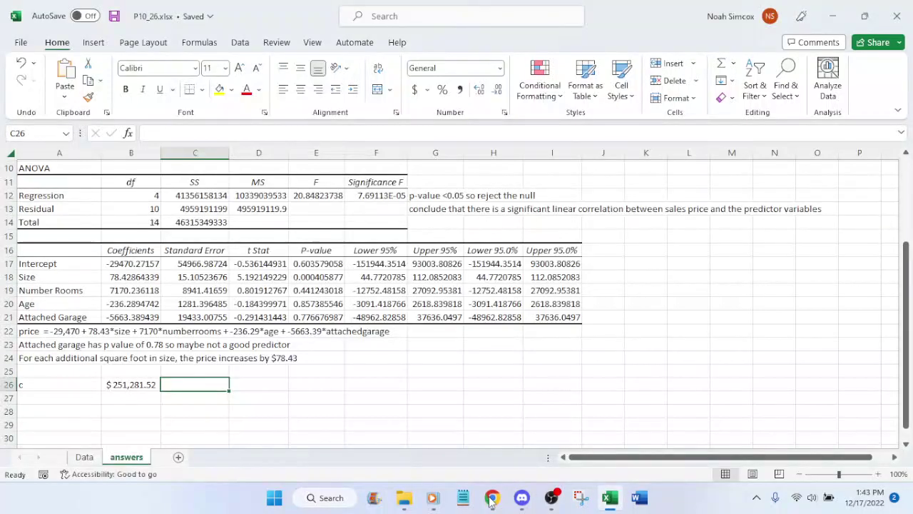
left_click(492, 499)
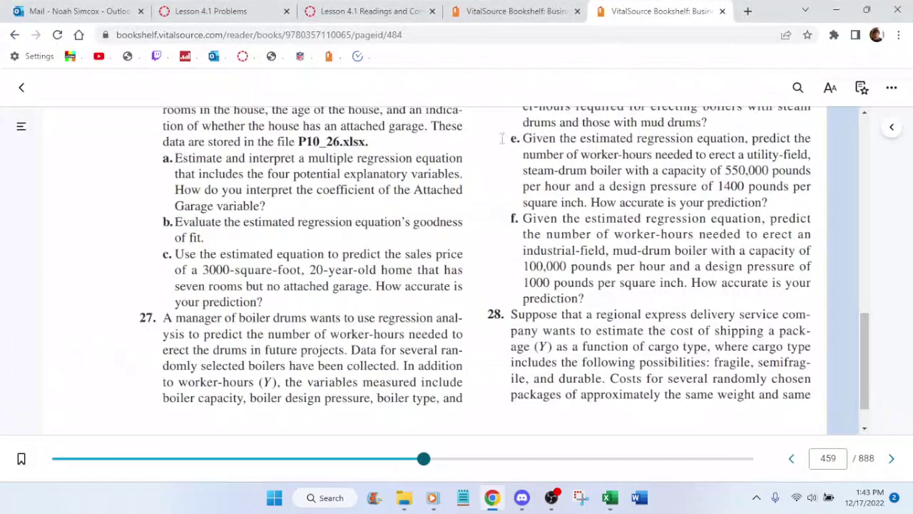
Step: Switch to the other open textbook copy and read the Interaction Variables section on page 448 for guidance on judging a regression prediction
left_click(523, 7)
scroll(460, 218, "down", 5)
scroll(481, 219, "up", 4)
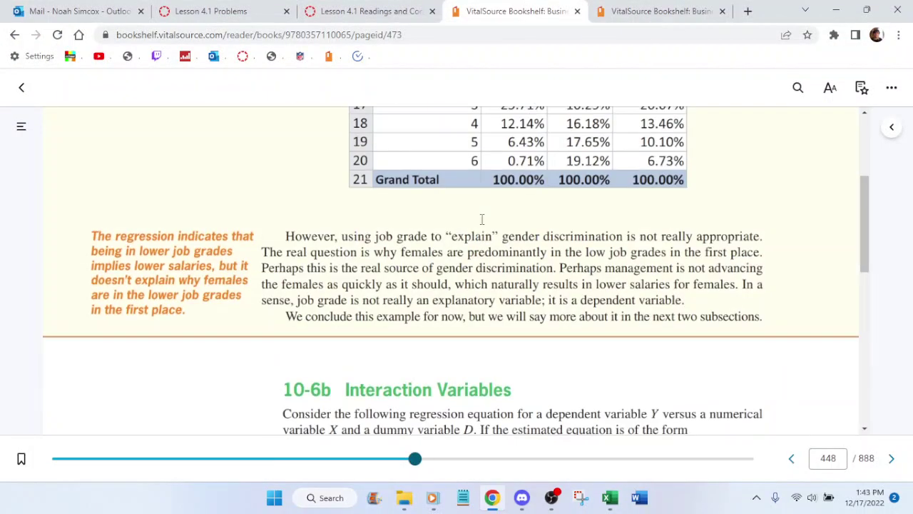
scroll(482, 218, "up", 3)
scroll(493, 214, "down", 5)
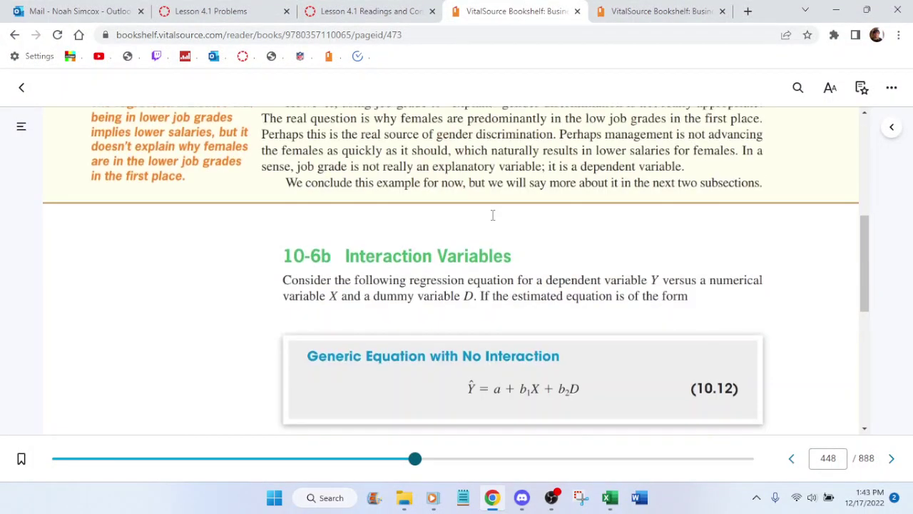
scroll(492, 215, "down", 5)
scroll(493, 215, "up", 2)
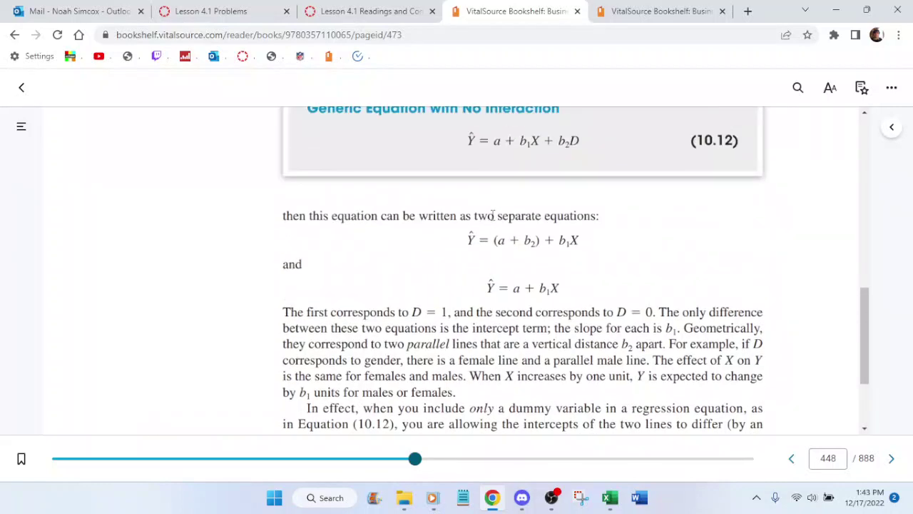
scroll(492, 215, "up", 2)
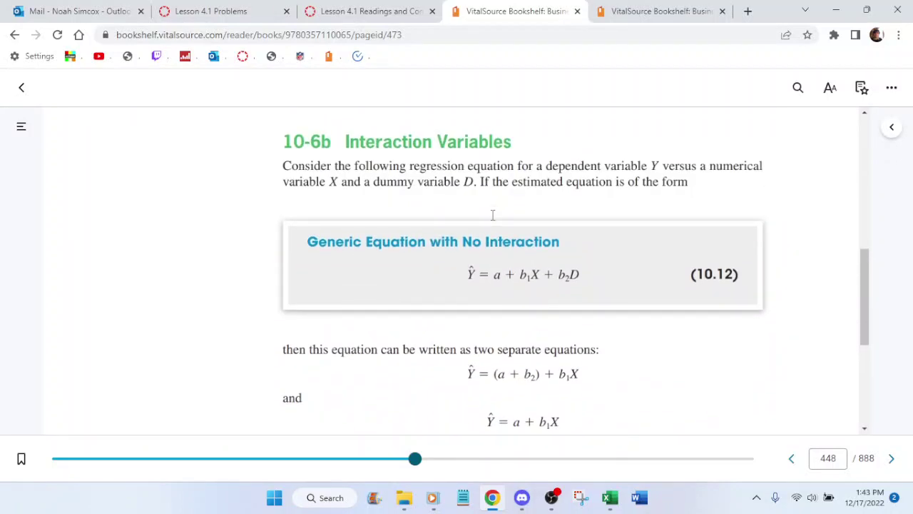
scroll(493, 214, "down", 4)
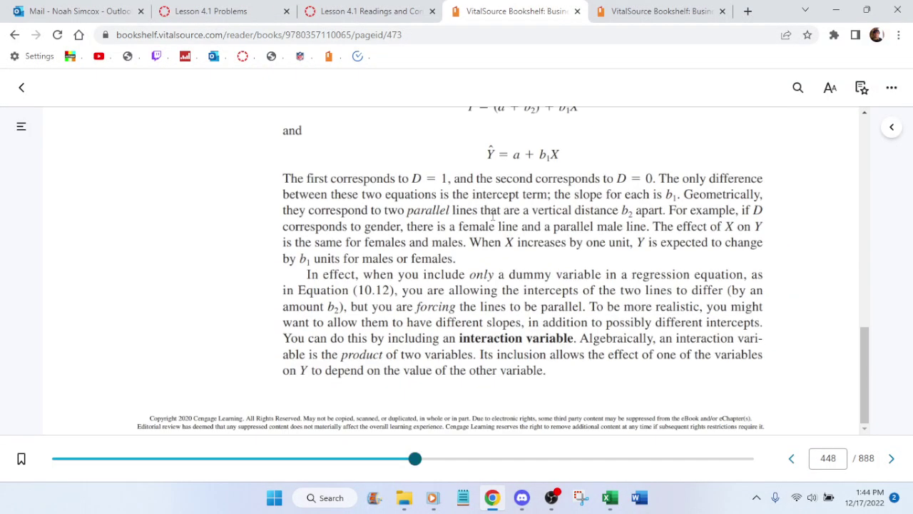
scroll(492, 215, "up", 3)
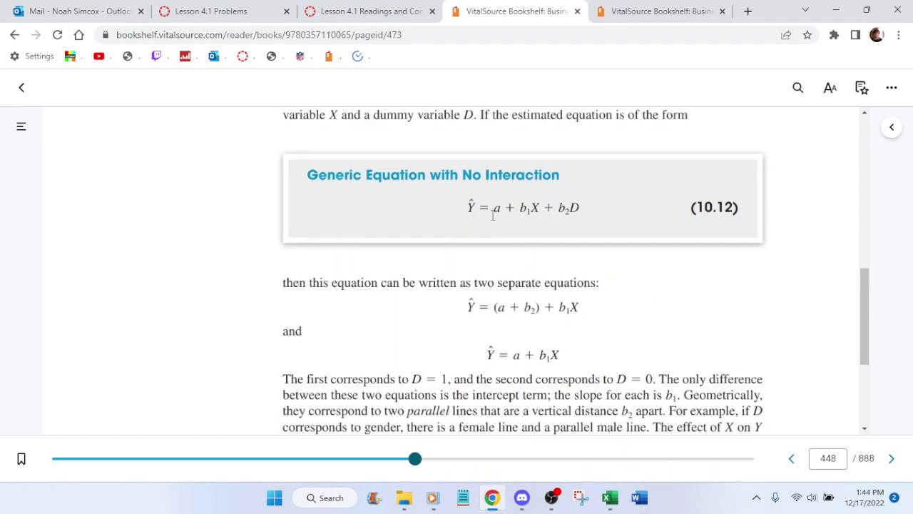
scroll(492, 215, "down", 3)
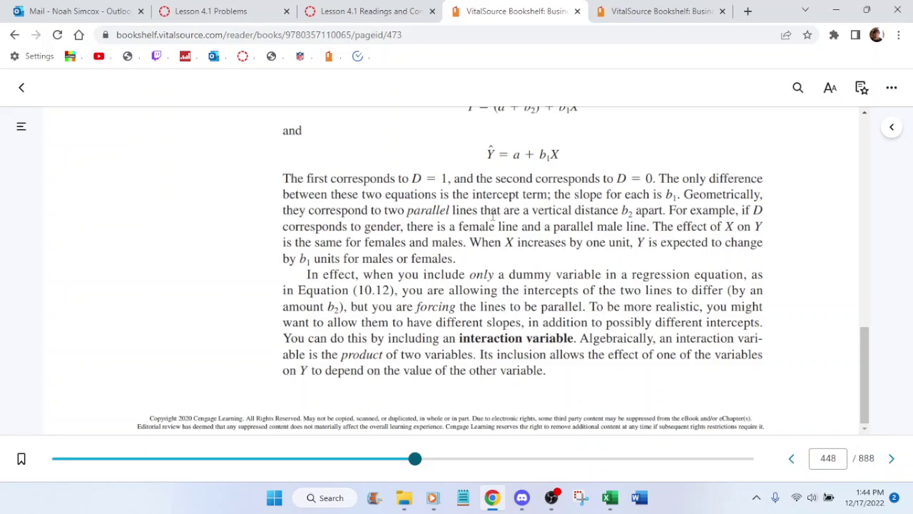
Step: Go back through textbook pages 447 and 446 and examine the regression outputs with the education, experience and gender variables
key("Left")
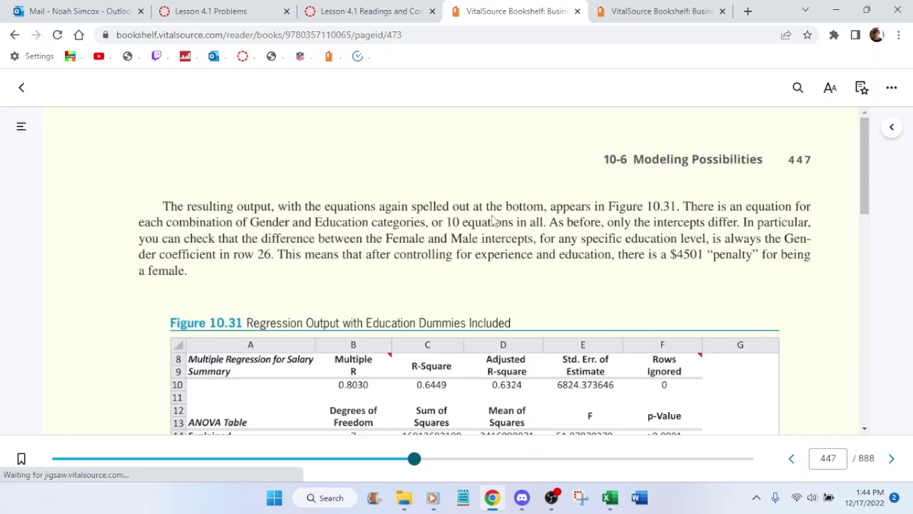
scroll(522, 208, "down", 10)
scroll(531, 210, "up", 8)
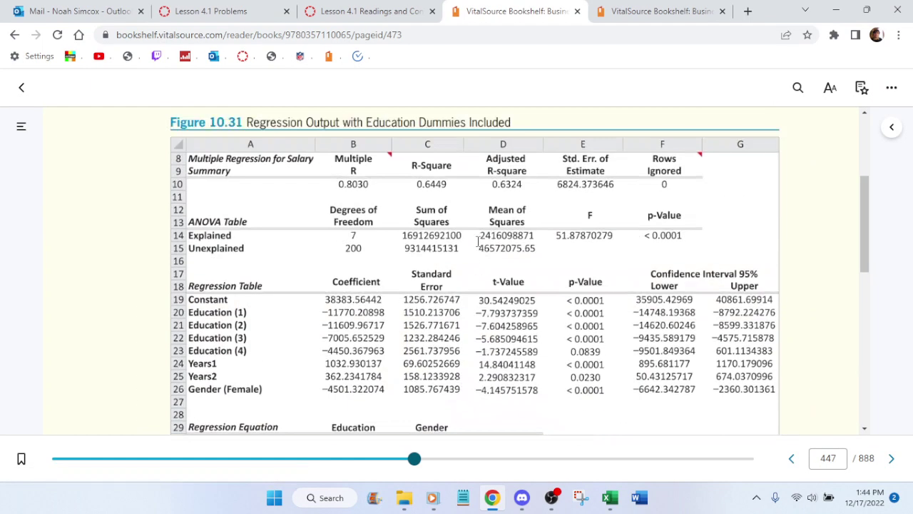
scroll(478, 234, "down", 6)
scroll(478, 221, "up", 8)
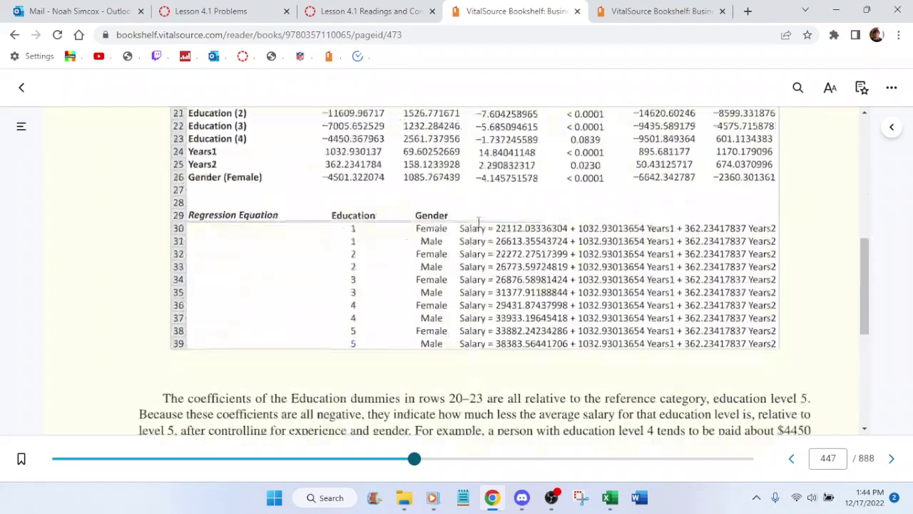
key("Left")
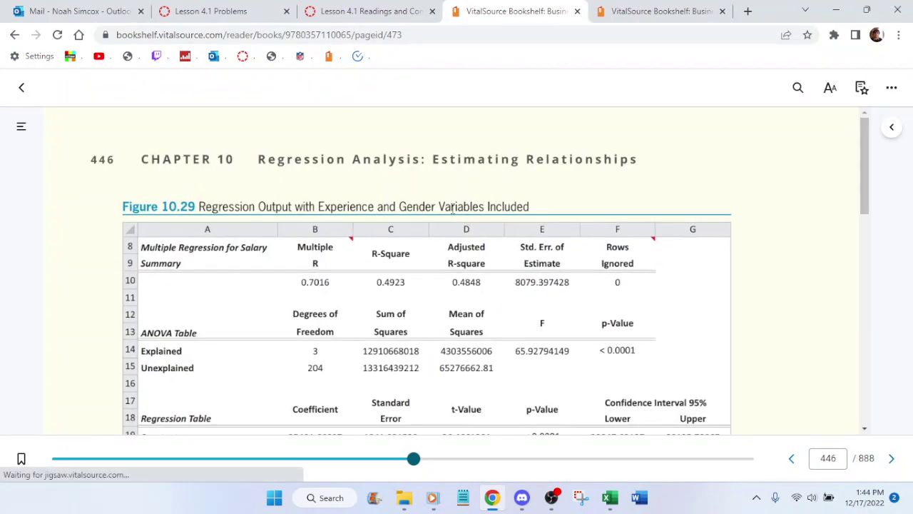
scroll(456, 214, "down", 10)
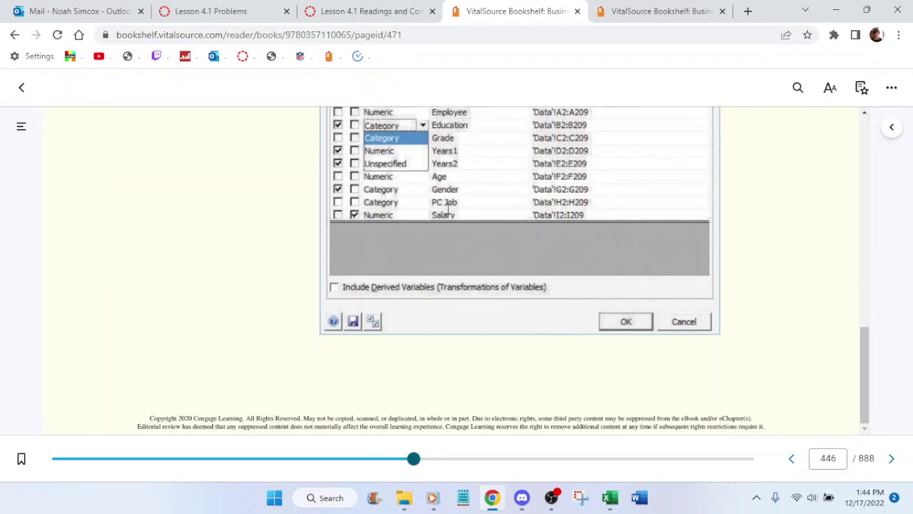
Step: Continue back through textbook pages 445 to 443, examining the dummy variable explanation and the Example 10.3 bank salaries description
key("Left")
scroll(448, 211, "down", 10)
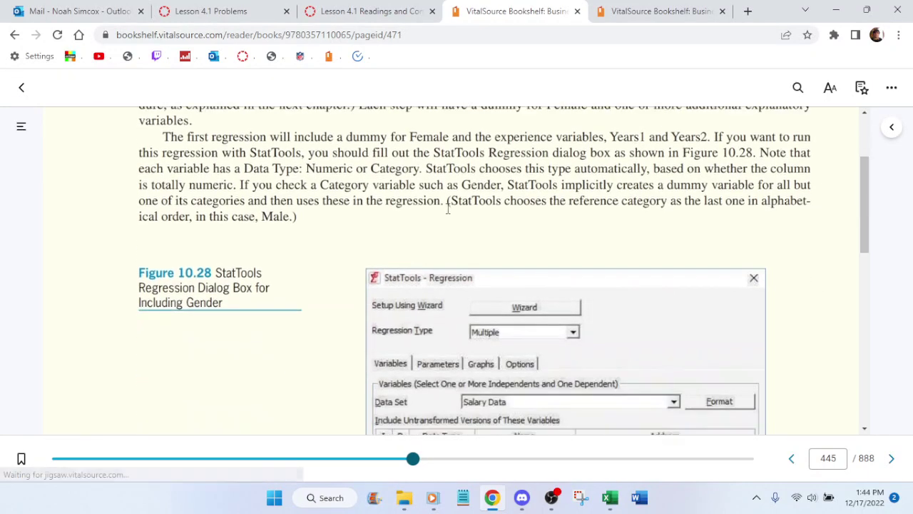
key("Left")
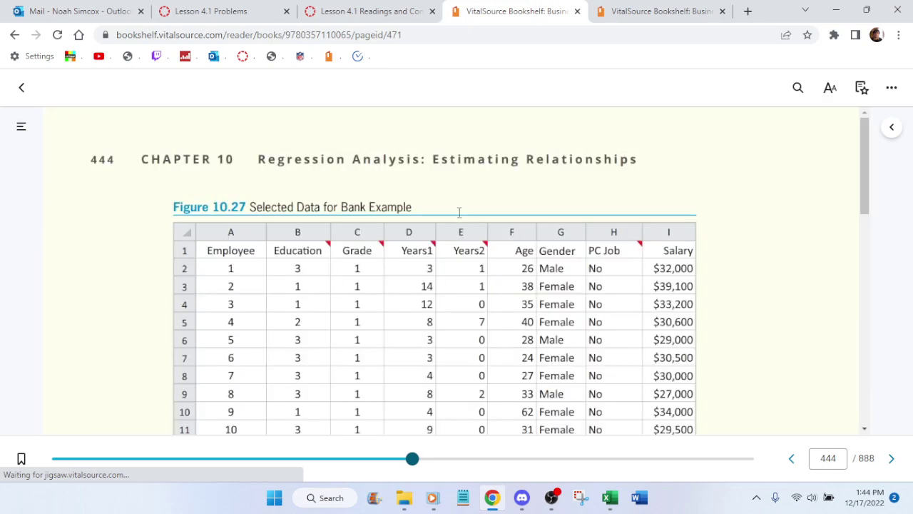
scroll(451, 215, "down", 10)
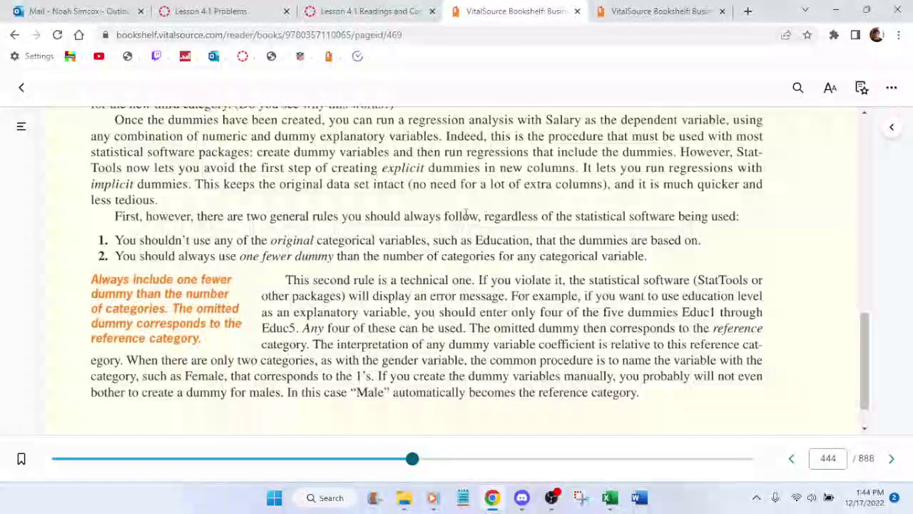
scroll(468, 215, "up", 10)
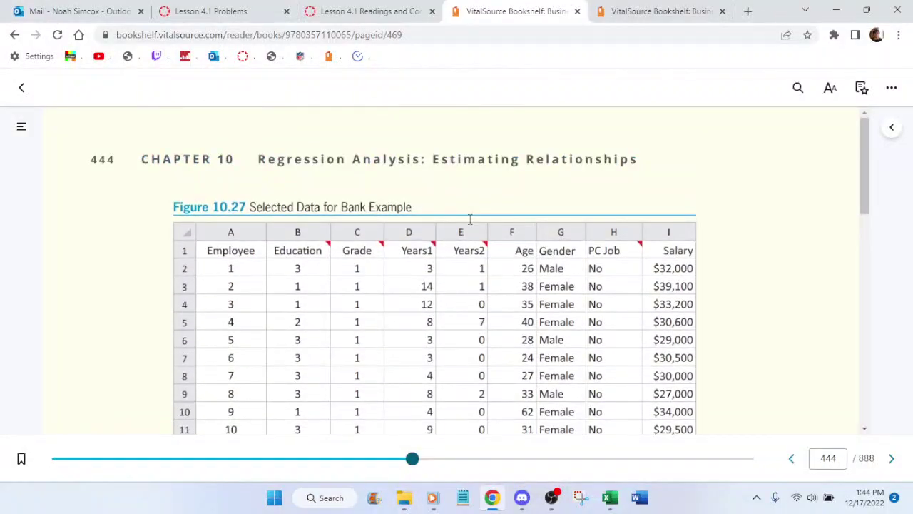
key("Left")
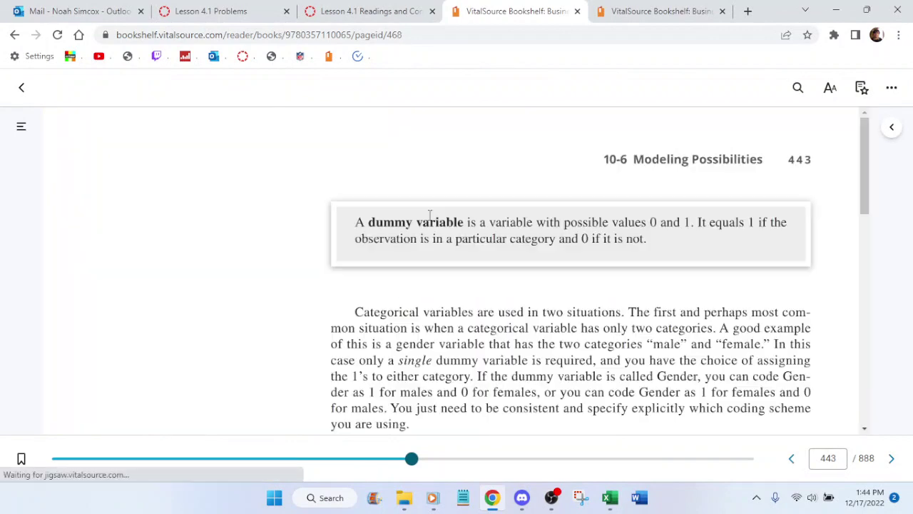
scroll(430, 214, "down", 15)
scroll(437, 217, "up", 3)
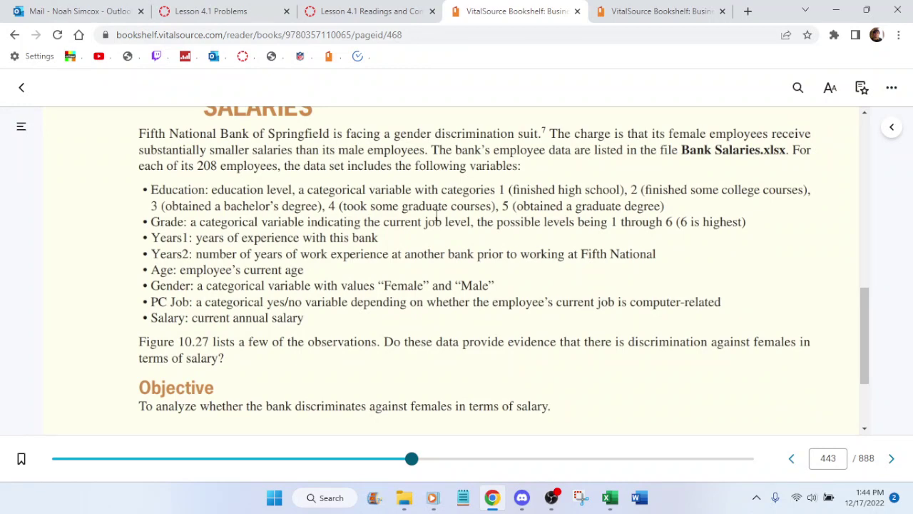
scroll(436, 217, "up", 2)
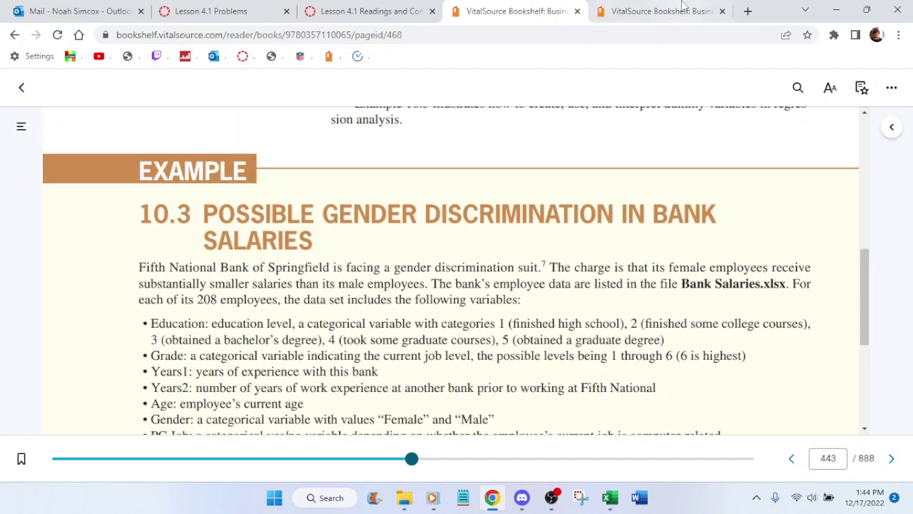
Step: Reread problem 26 part c, compare the two 3000-square-foot houses on Excel's Data sheet, and return to the answers sheet
left_click(657, 11)
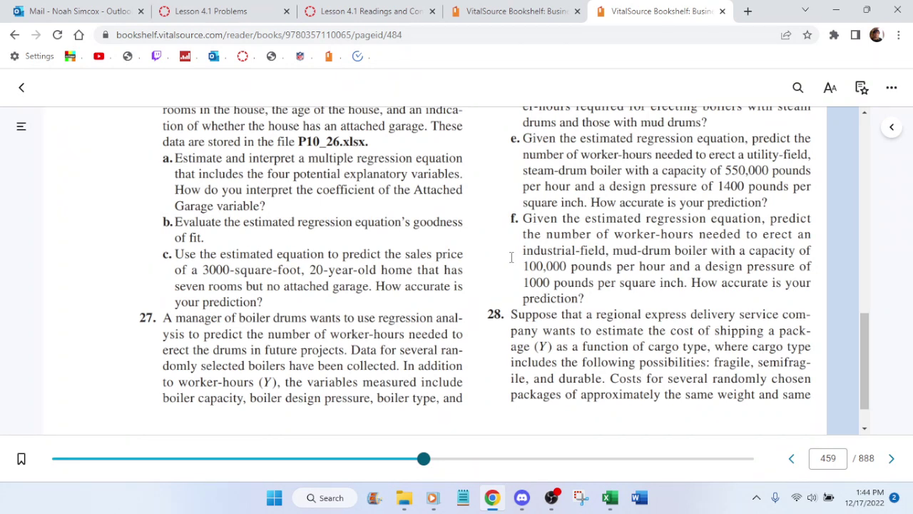
left_click(610, 498)
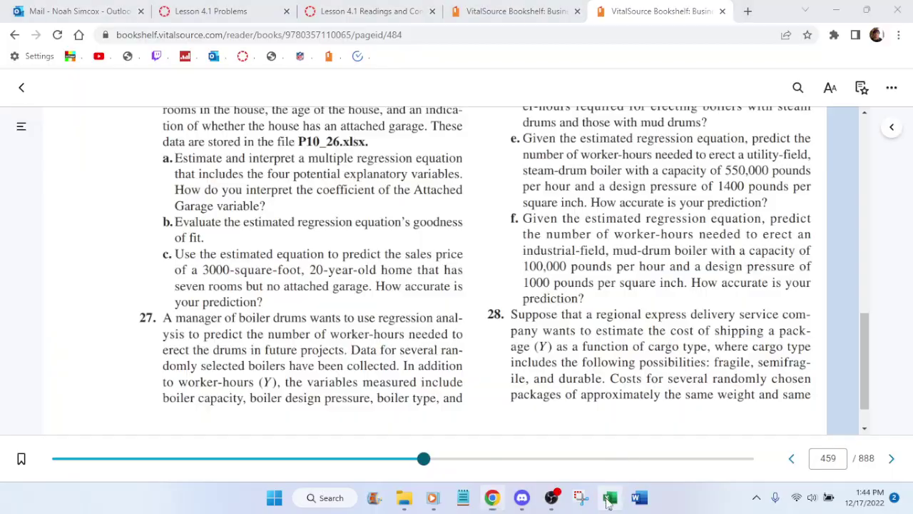
left_click(84, 457)
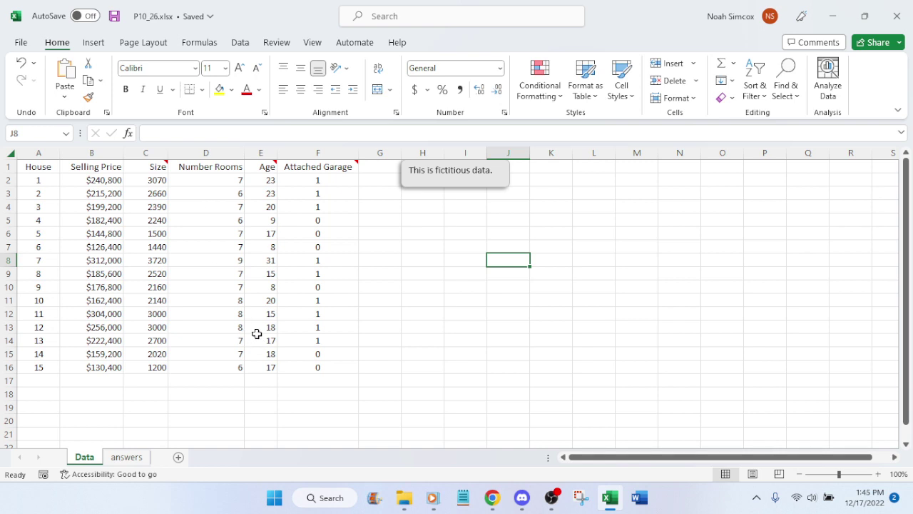
left_click(165, 303)
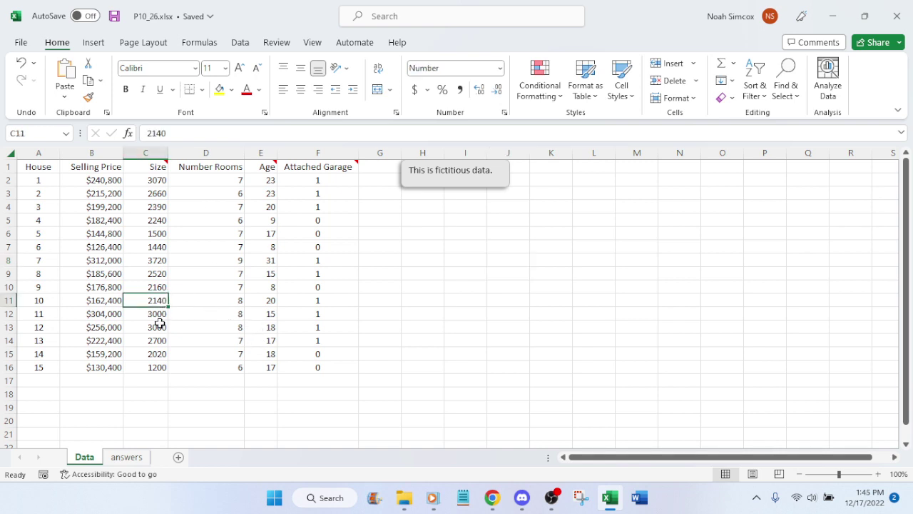
left_click(160, 313)
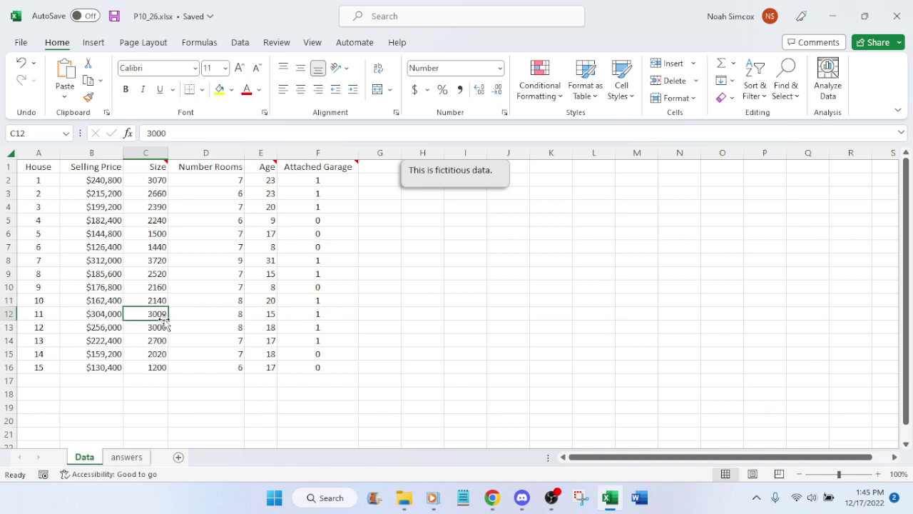
left_click(163, 326)
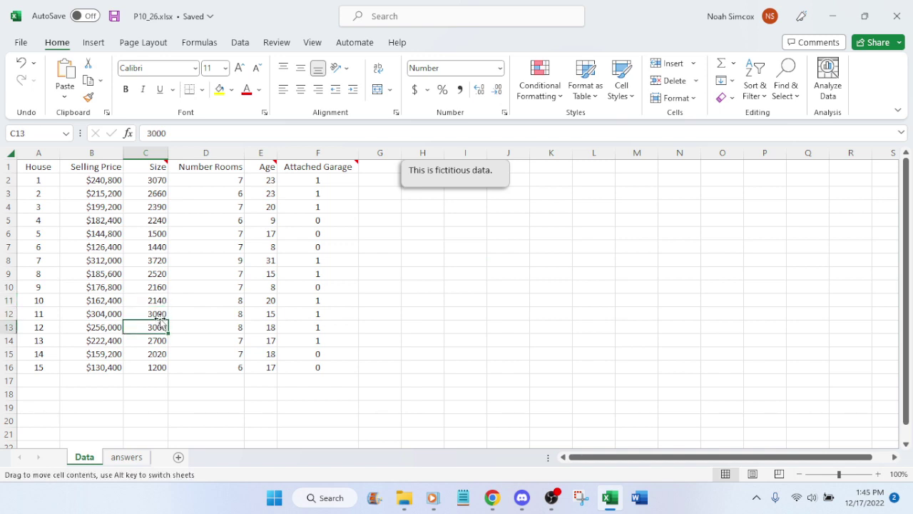
left_click(160, 316)
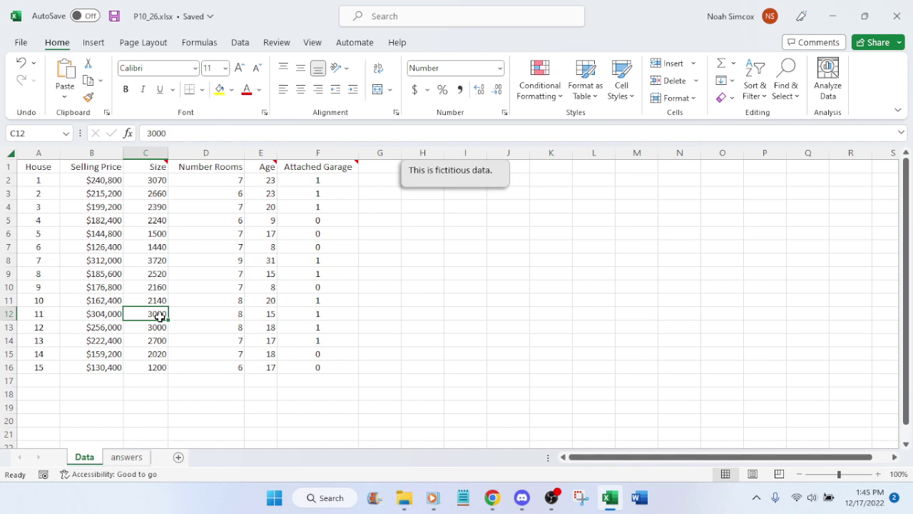
left_click(158, 328)
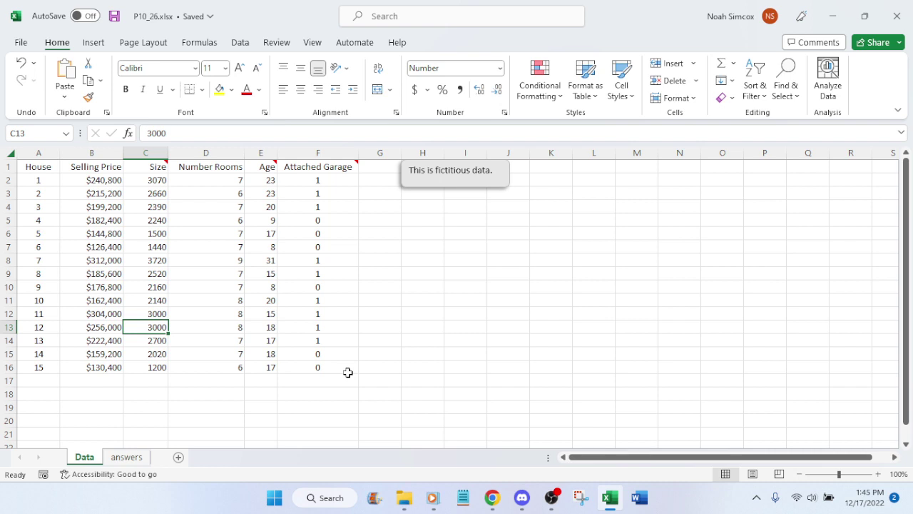
left_click(126, 456)
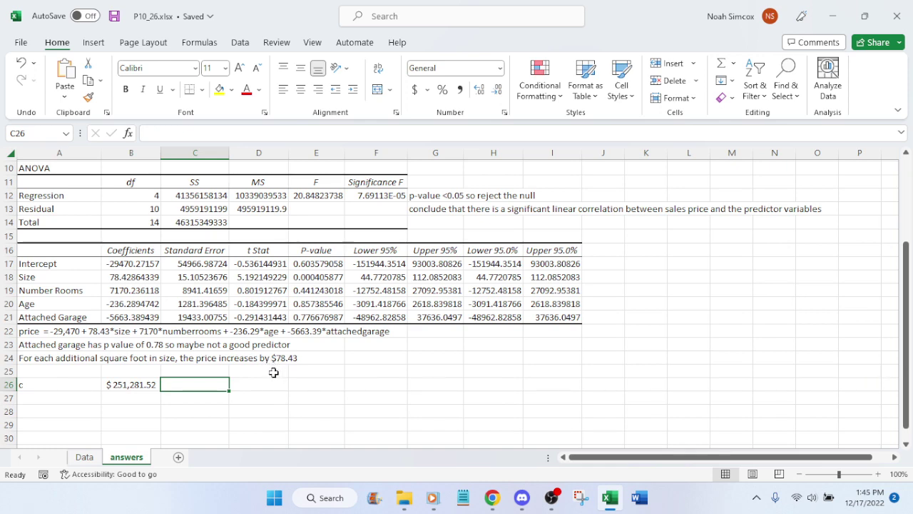
Step: Check the house data on the Data sheet, then review the part c prediction formula and the regression statistics on the answers sheet
left_click(89, 459)
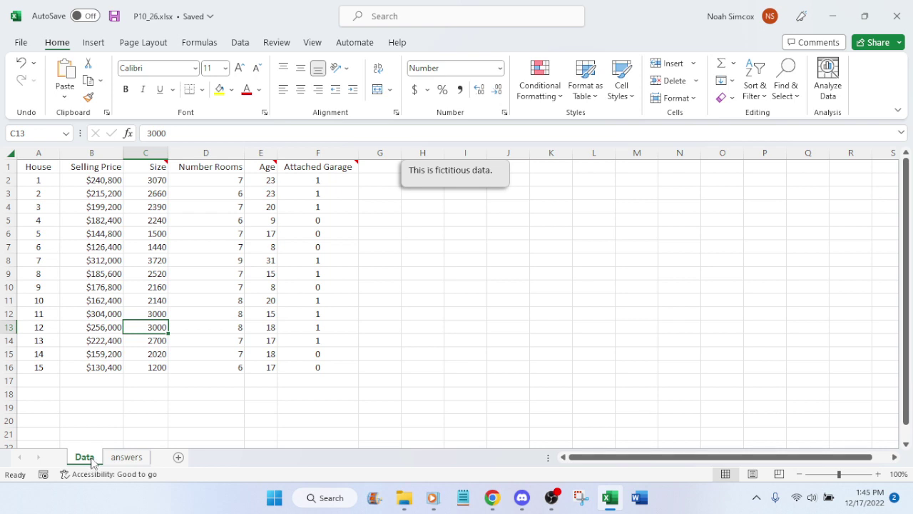
left_click(126, 458)
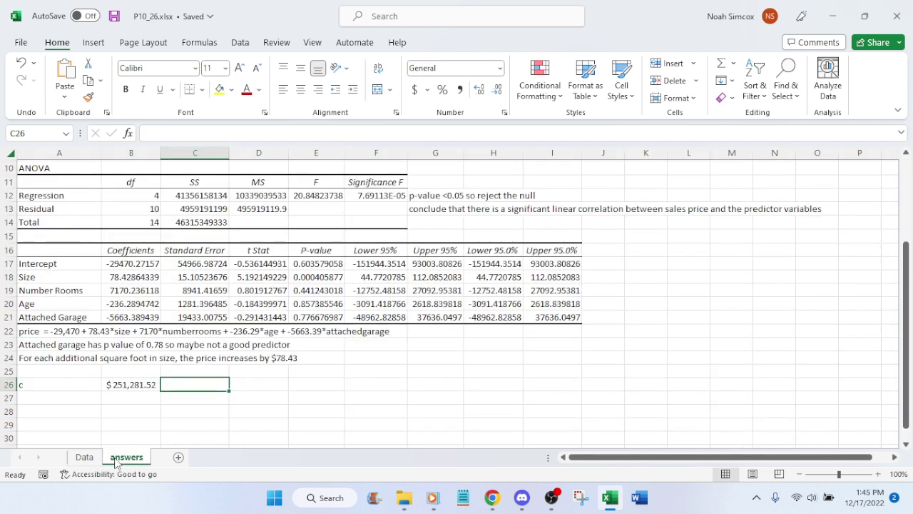
left_click(134, 384)
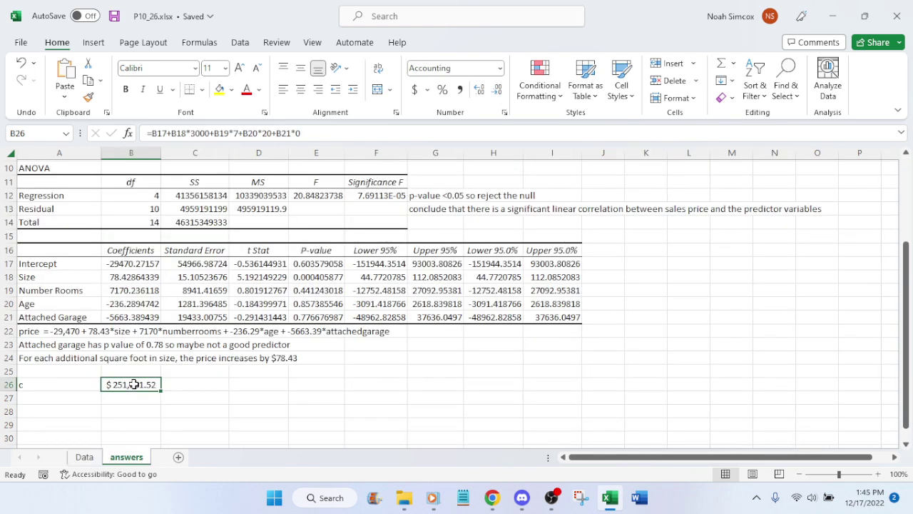
left_click(207, 393)
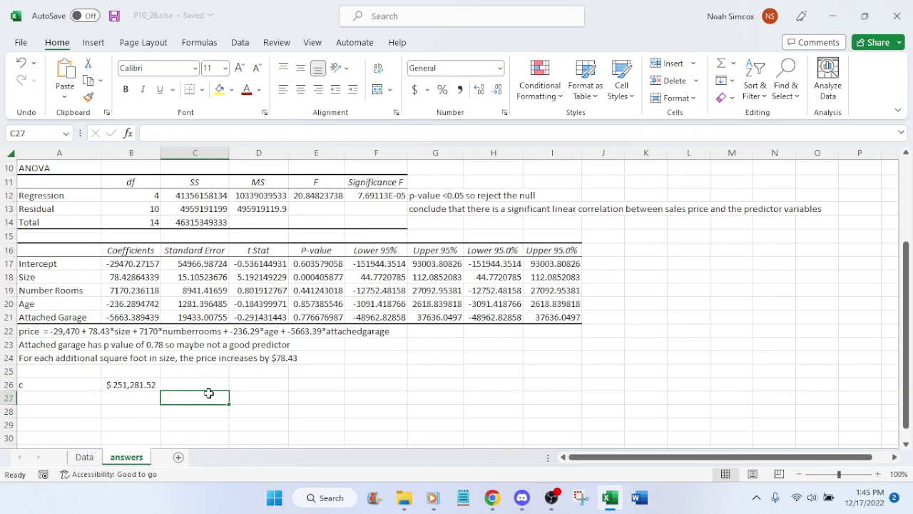
scroll(214, 392, "up", 3)
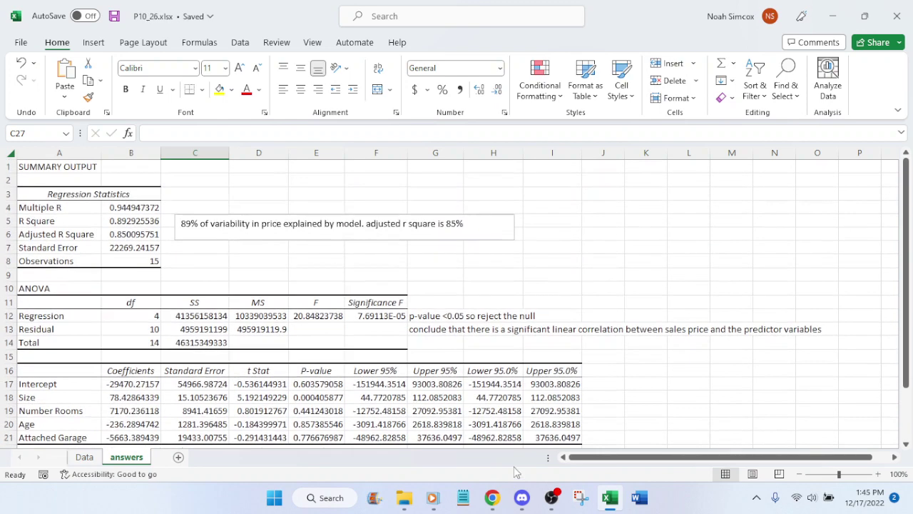
Step: Switch to the textbook in Chrome and reread all parts of problem 26 on page 459
left_click(492, 497)
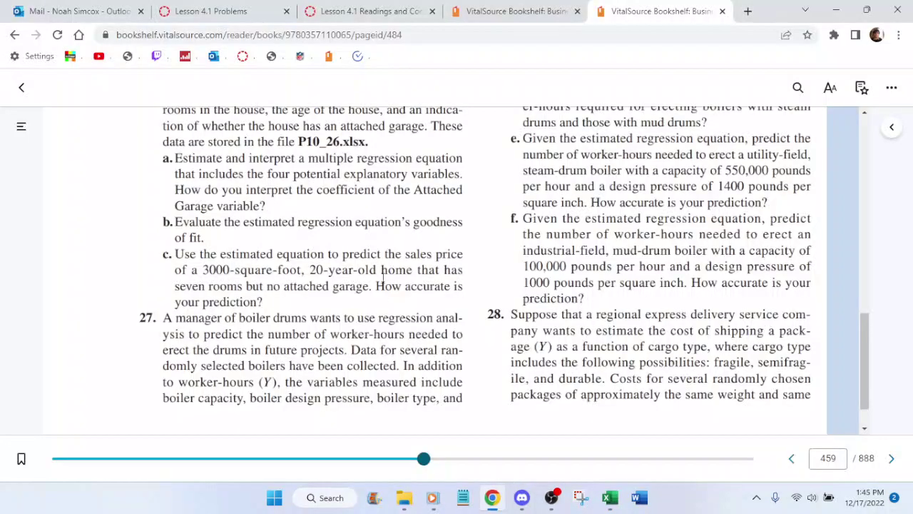
scroll(360, 265, "up", 2)
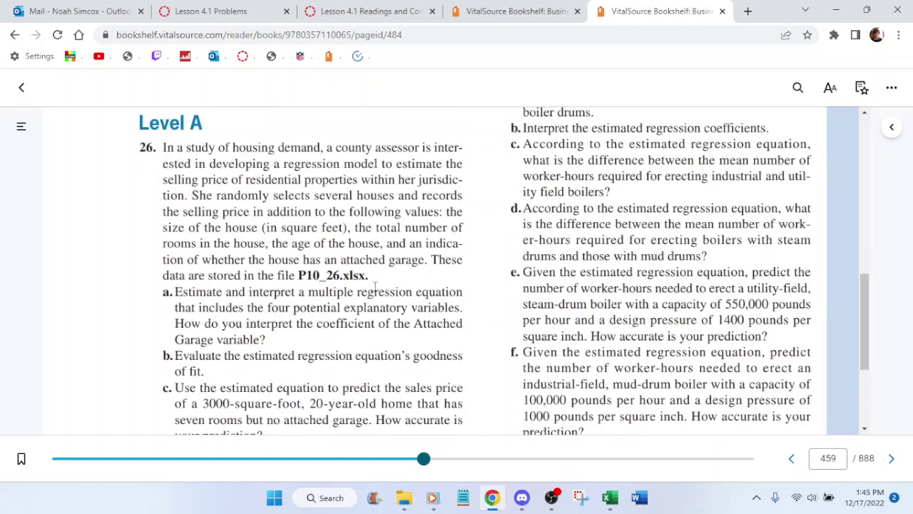
scroll(375, 285, "down", 2)
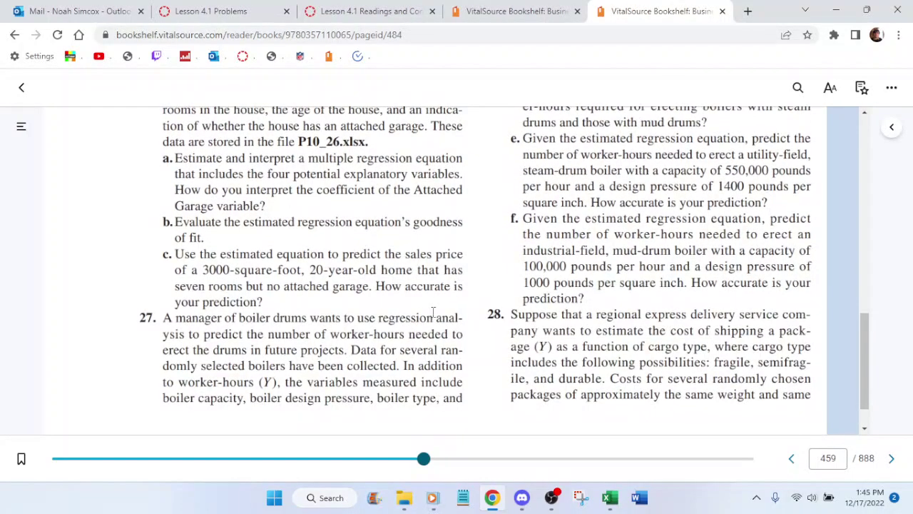
scroll(345, 280, "up", 2)
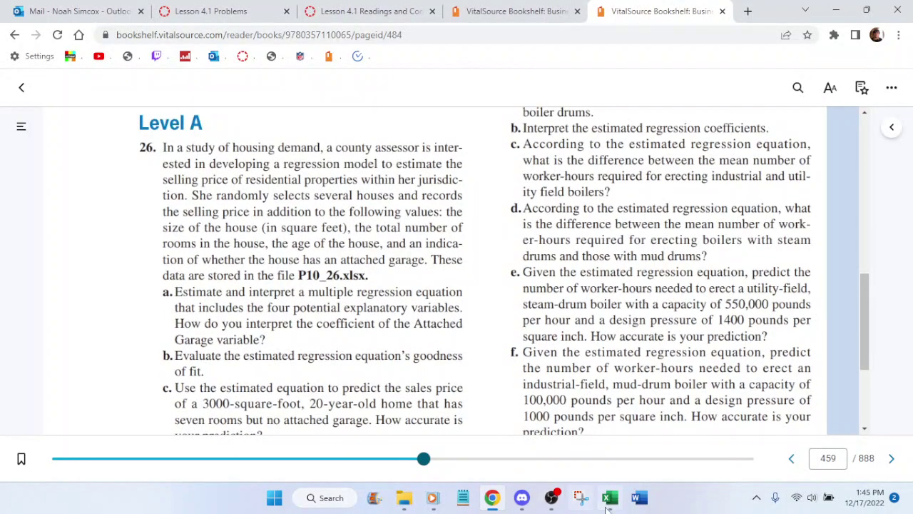
Step: Return to Excel and review the regression output and written interpretations on the answers sheet against problem 26
left_click(611, 505)
scroll(529, 326, "down", 2)
scroll(656, 334, "up", 2)
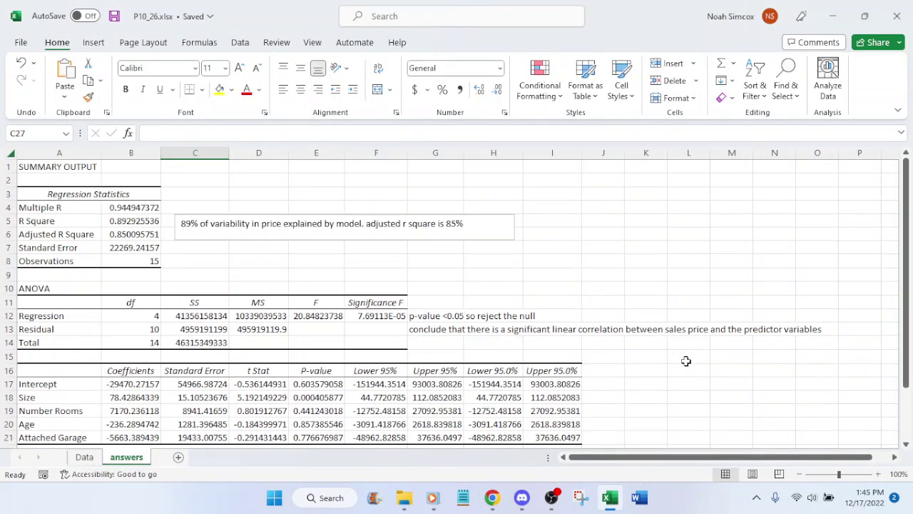
scroll(685, 361, "down", 2)
scroll(685, 361, "up", 2)
scroll(613, 236, "down", 2)
scroll(681, 277, "up", 2)
scroll(652, 283, "down", 4)
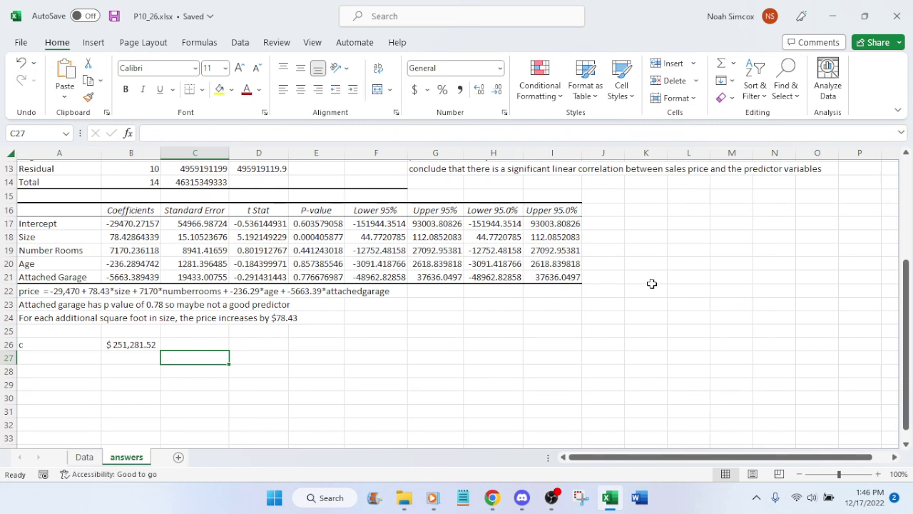
left_click(496, 501)
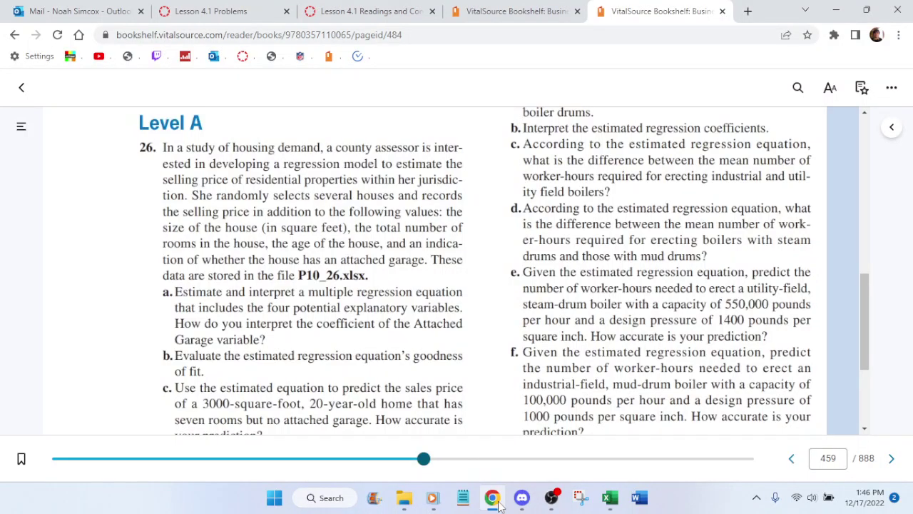
left_click(498, 503)
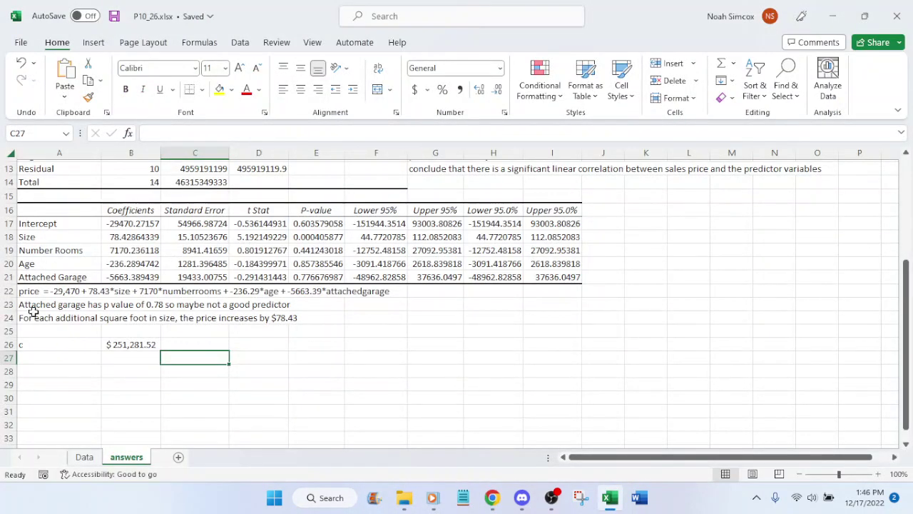
Step: Move the square-foot note and the part c prediction (A24:E26) down one row to free cell A24
left_click_drag(29, 317, 321, 343)
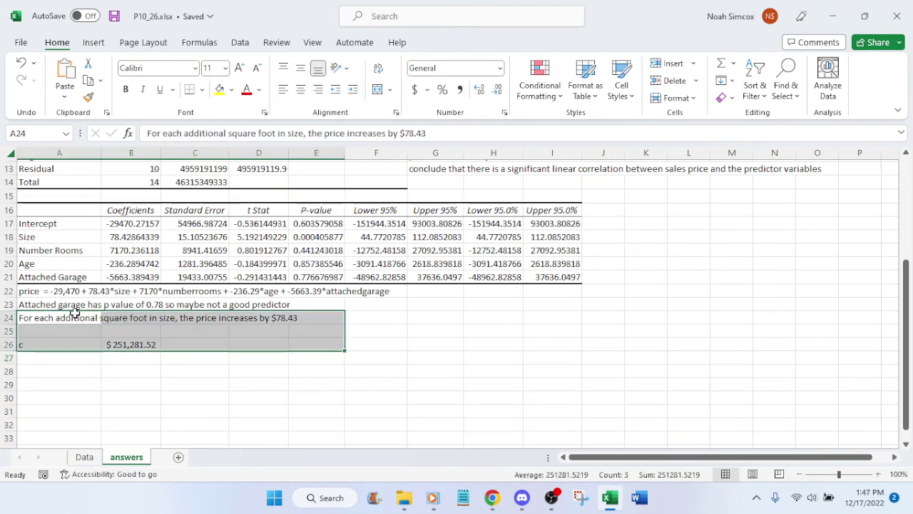
left_click_drag(75, 314, 75, 329)
left_click(50, 315)
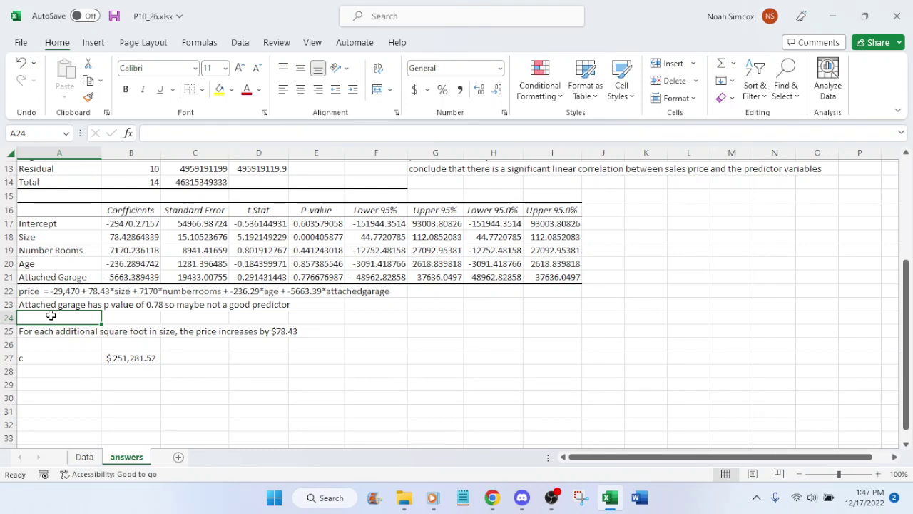
Step: Enter the note "If there is an attached garage, the price will decrease by $5663.39" in cell A24
type("If there is a")
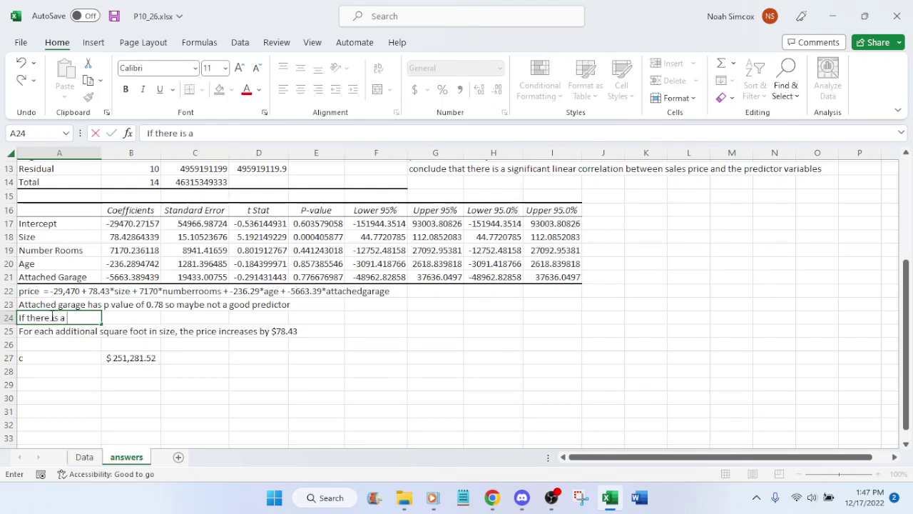
type("n atta")
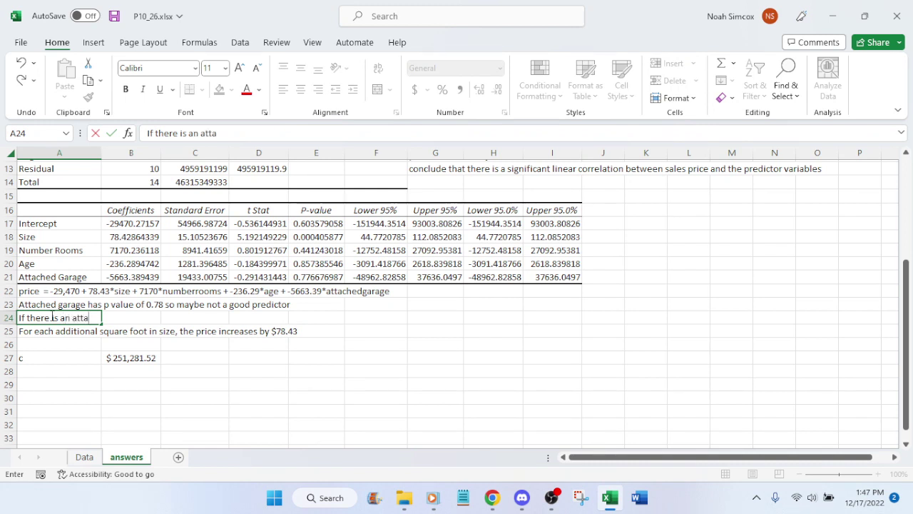
type("ched garage,")
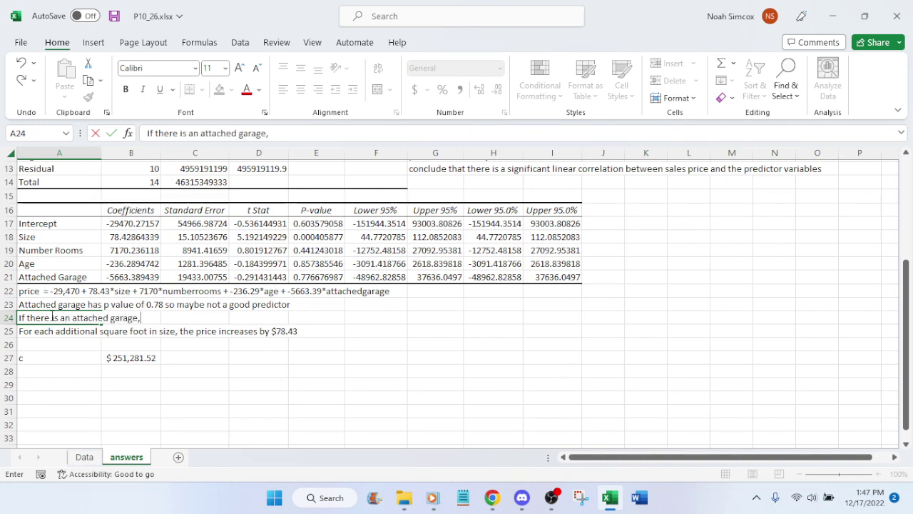
type(" the price will")
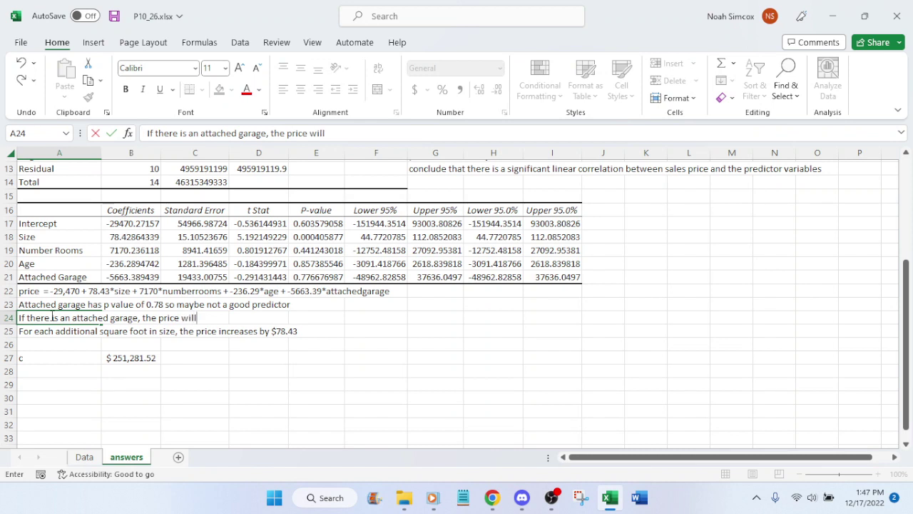
type(" be")
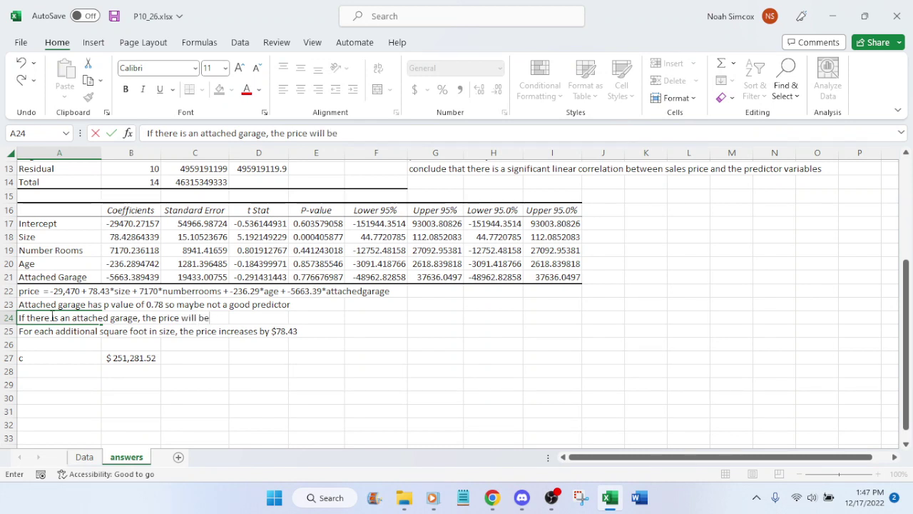
key("BackSpace")
key("BackSpace")
type("de")
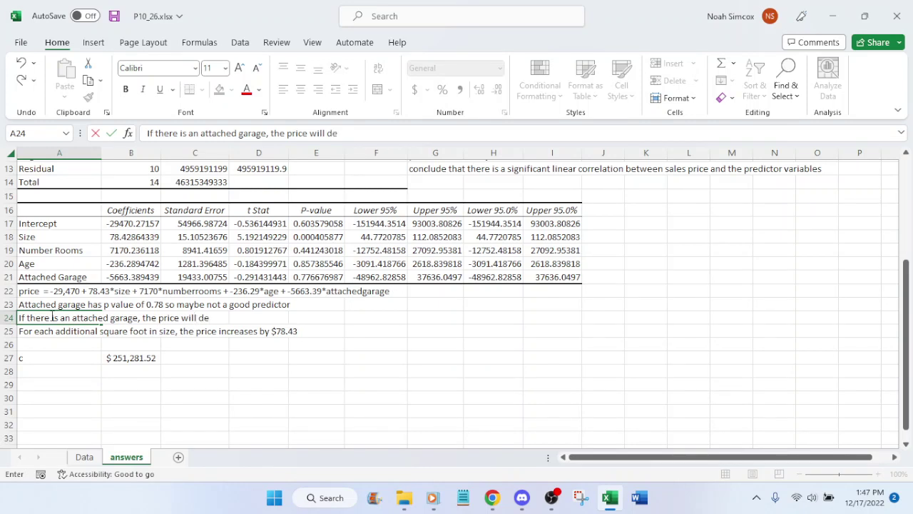
type("crease by")
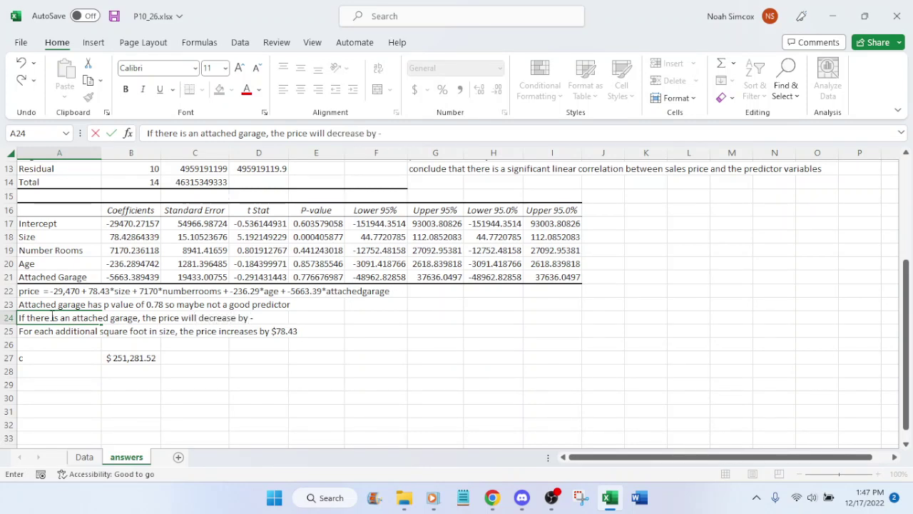
type(" -")
key("BackSpace")
type("$5663.39")
key("Return")
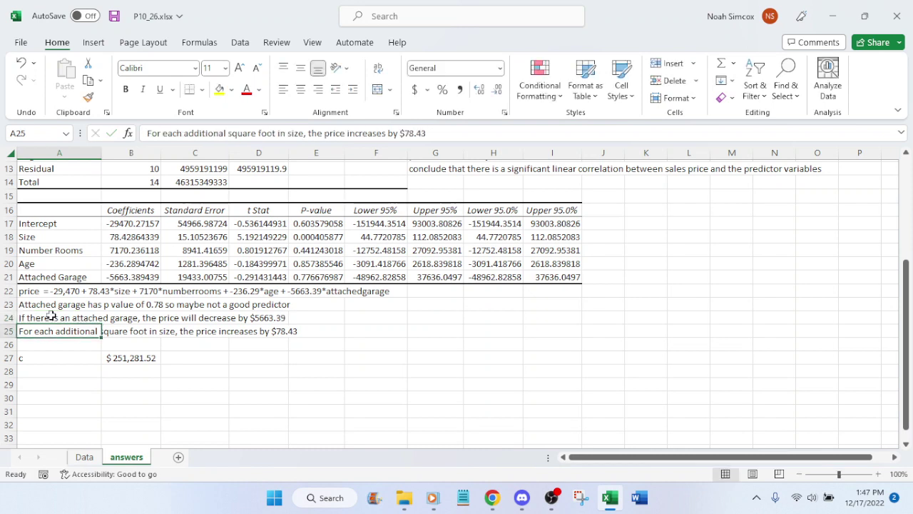
Step: Save the P10_26.xlsx workbook and look over the whole answers sheet once more
left_click(527, 326)
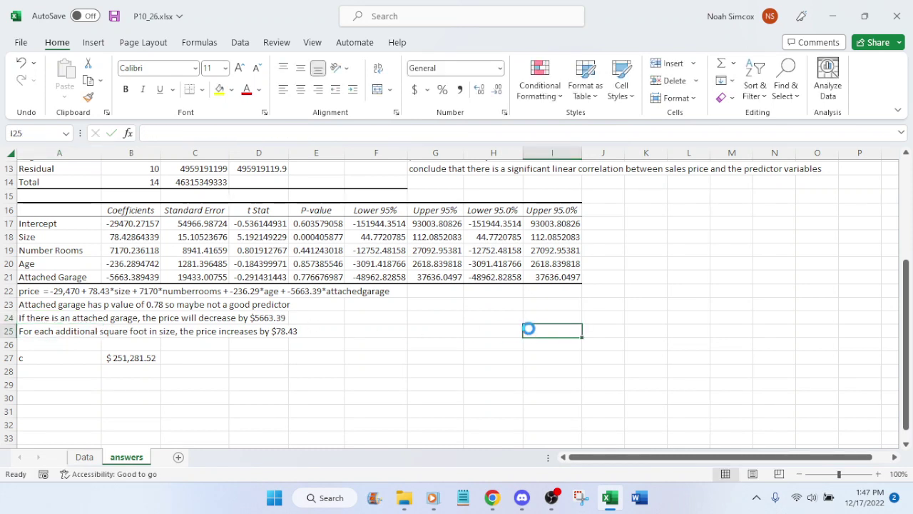
key("ctrl+s")
left_click(459, 335)
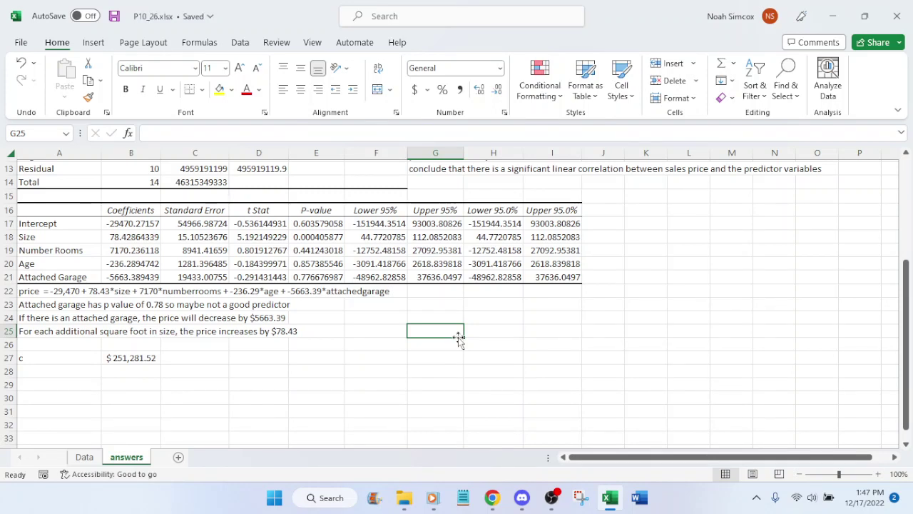
left_click(373, 343)
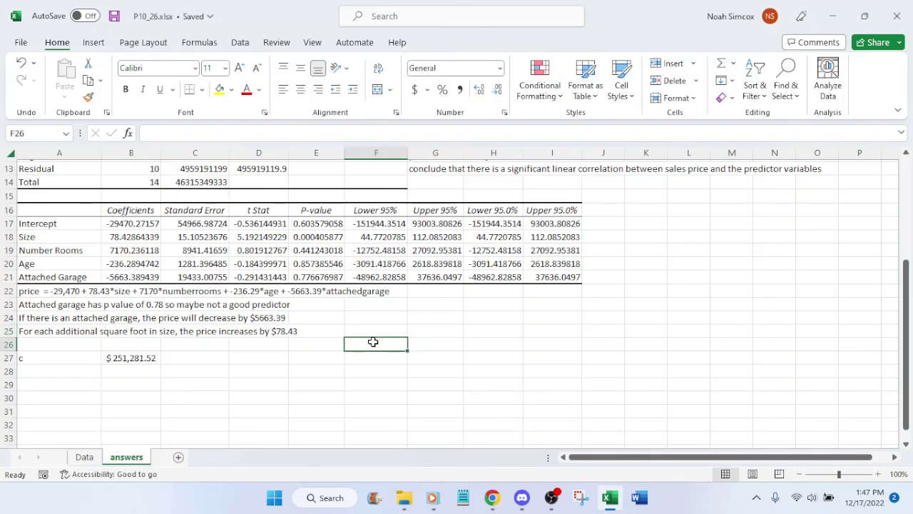
scroll(497, 382, "up", 4)
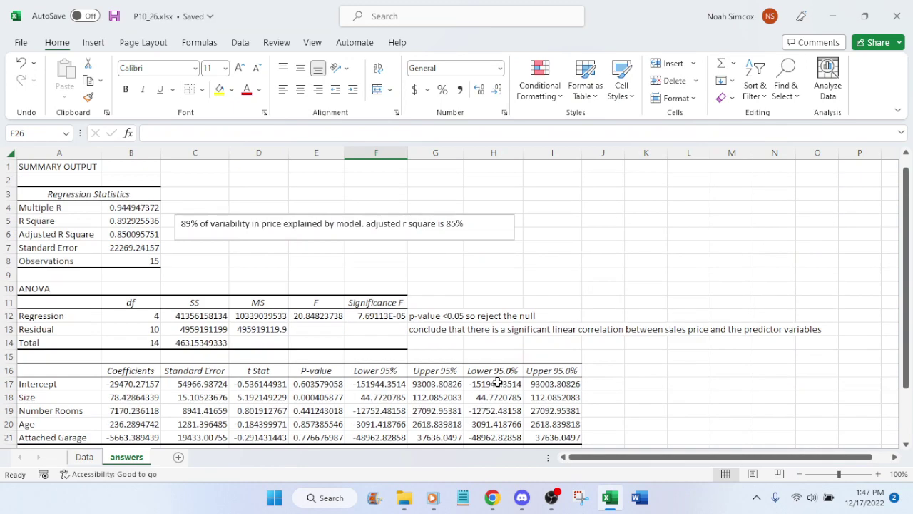
scroll(652, 326, "down", 5)
left_click(521, 343)
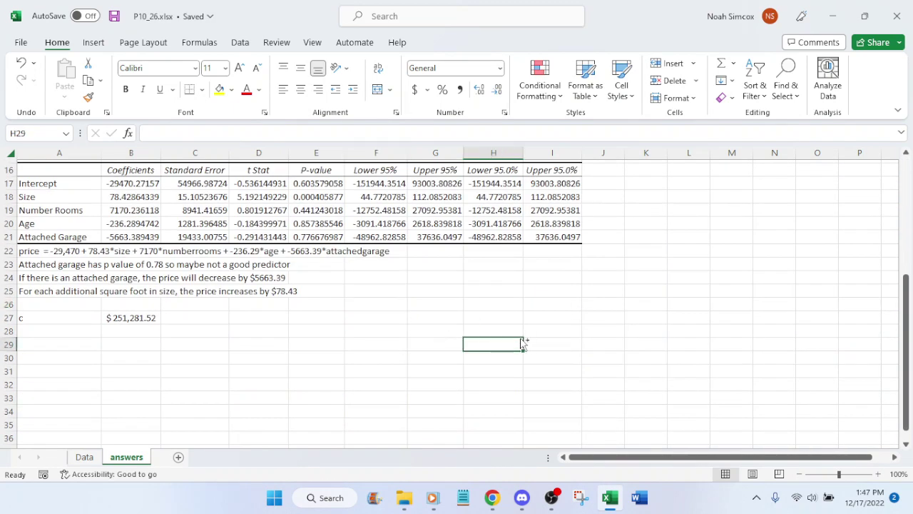
Step: Recheck problem 26 in the textbook, then return to Excel and close the P10_26.xlsx workbook
left_click(492, 497)
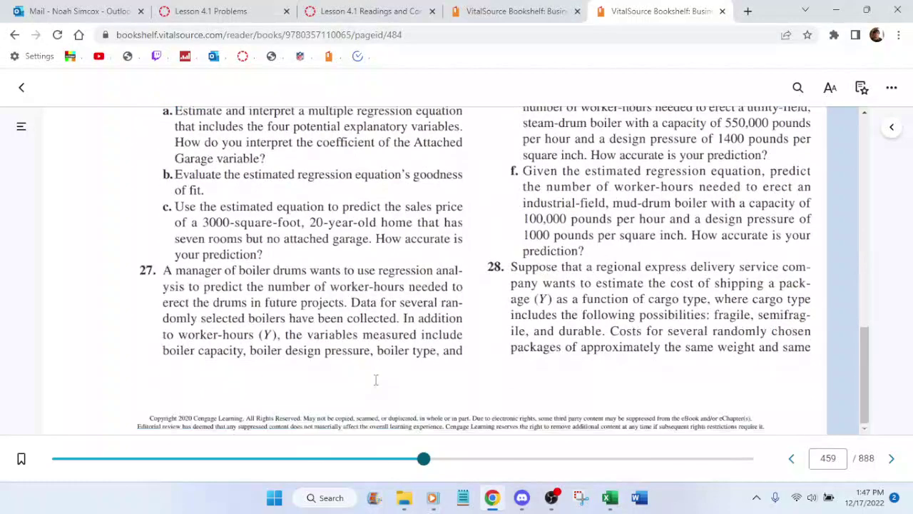
left_click(609, 497)
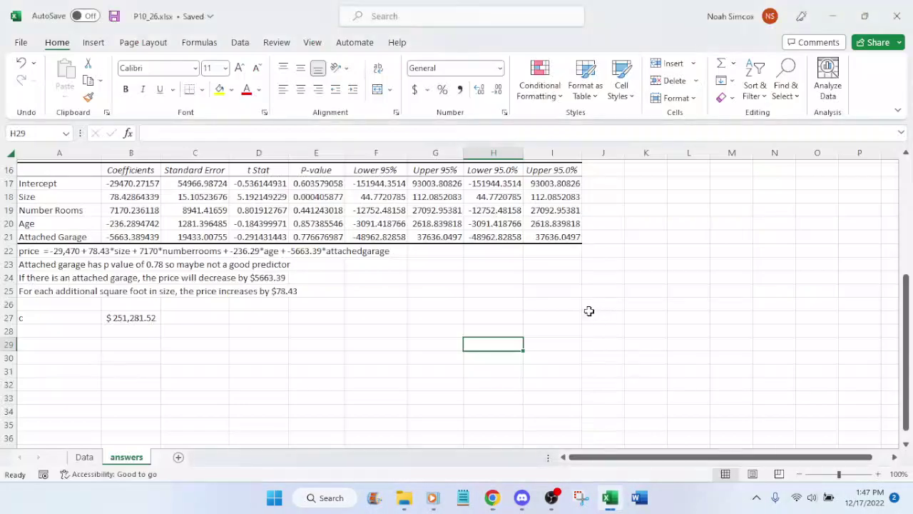
left_click(588, 312)
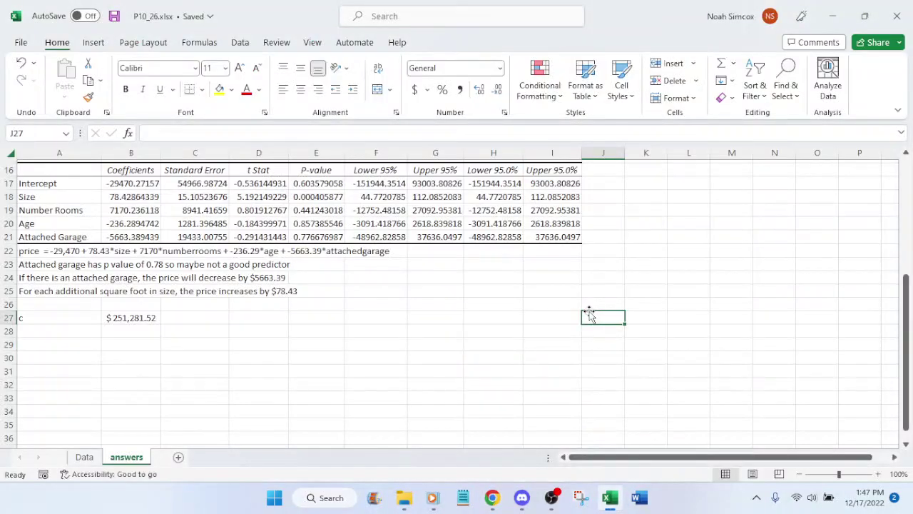
left_click(21, 42)
left_click(62, 361)
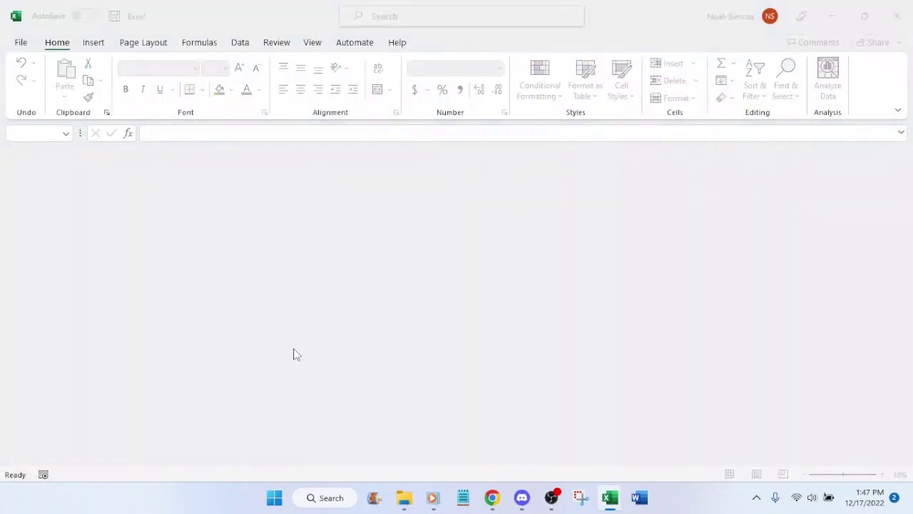
Step: Switch to Chrome, look through the Lesson 4.1 Readings and Content page, and close that page
left_click(492, 499)
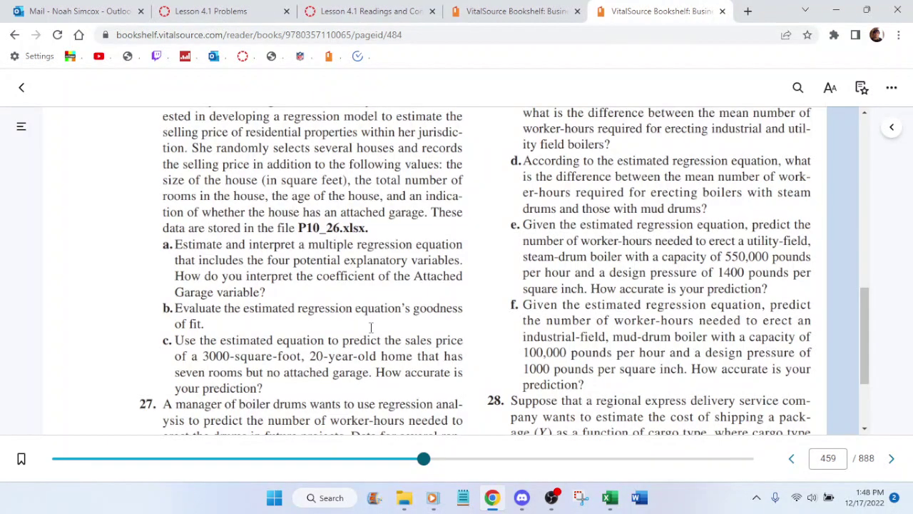
left_click(375, 11)
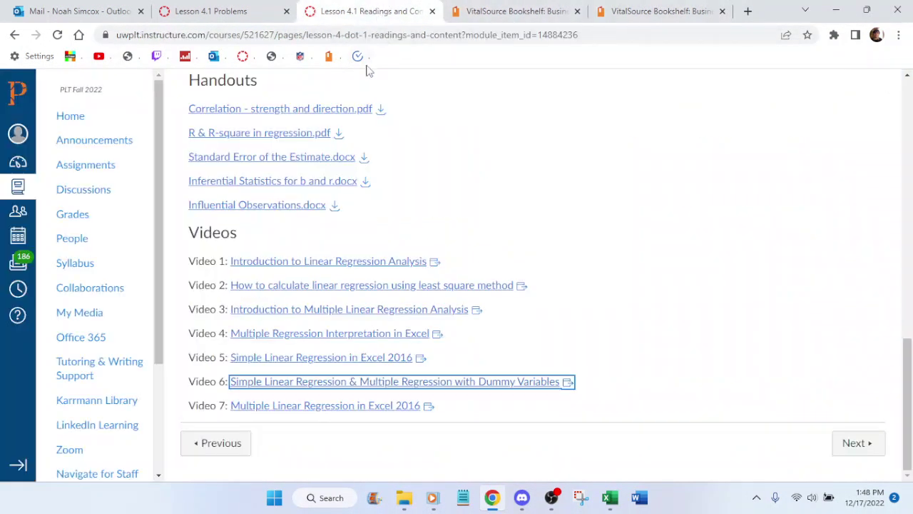
scroll(514, 250, "up", 5)
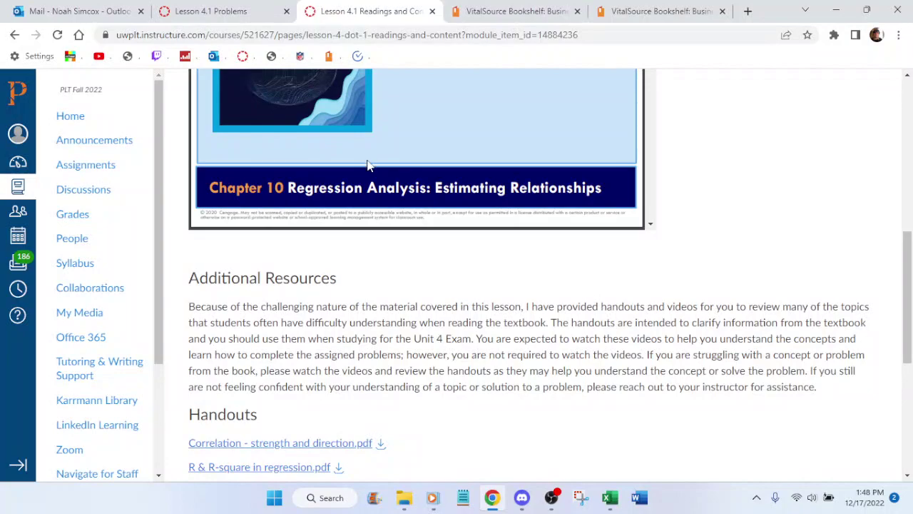
scroll(368, 165, "up", 5)
scroll(407, 267, "down", 5)
scroll(414, 271, "down", 5)
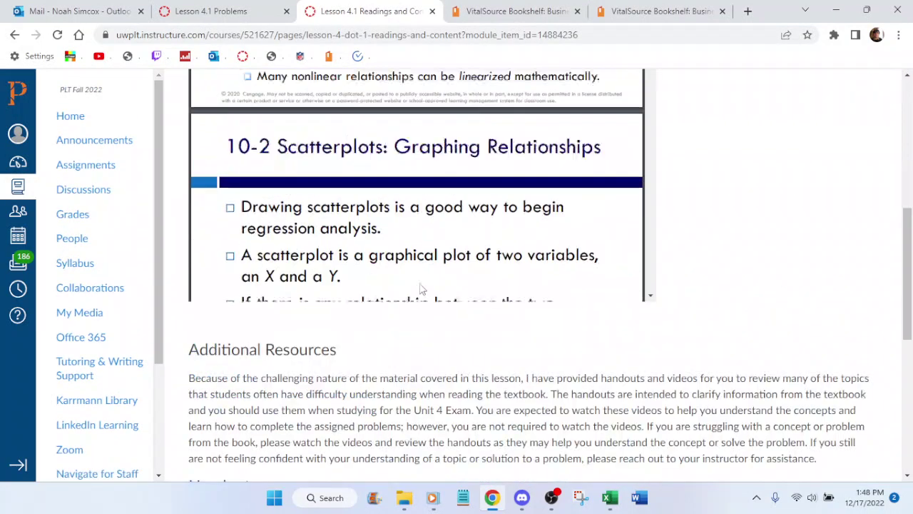
scroll(420, 289, "down", 3)
scroll(421, 306, "down", 5)
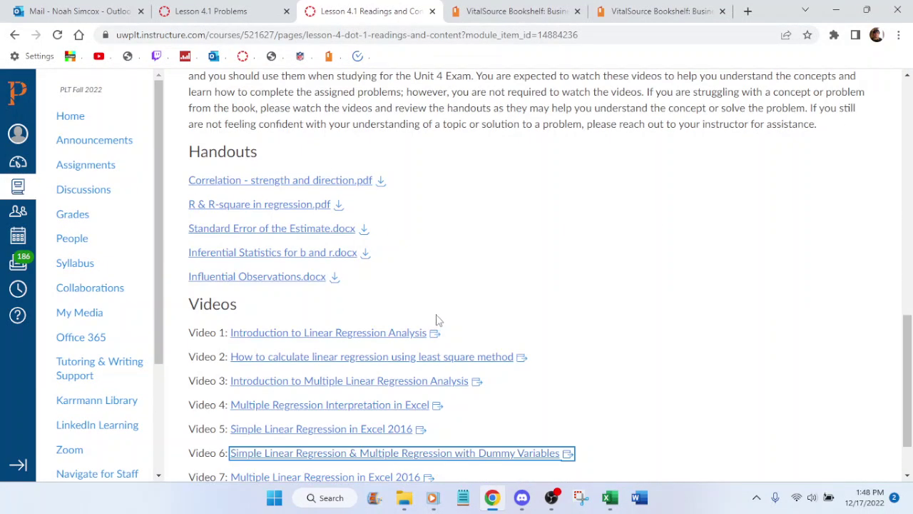
scroll(420, 288, "up", 5)
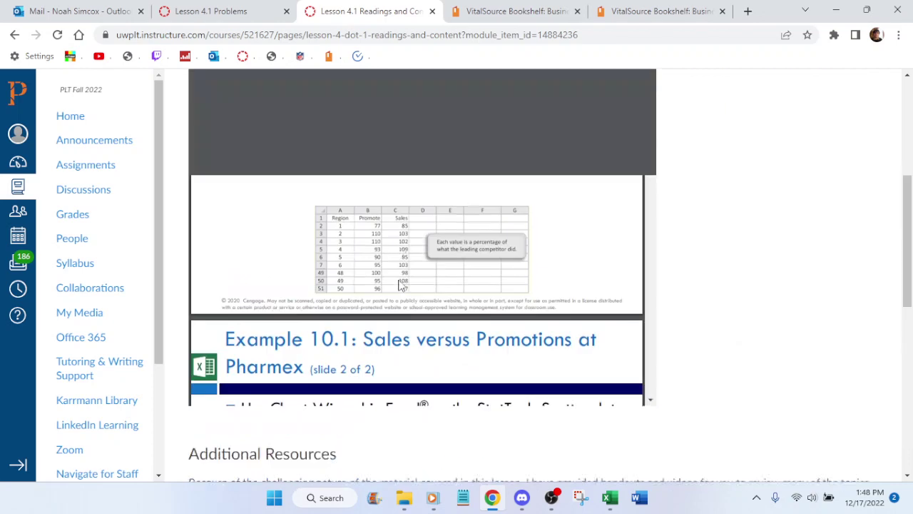
scroll(420, 288, "up", 3)
left_click(432, 11)
Step: Download P10_27.xlsx from the Lesson 4.1 Problems page, open it in Excel, and dismiss the download notice in Chrome
left_click(214, 11)
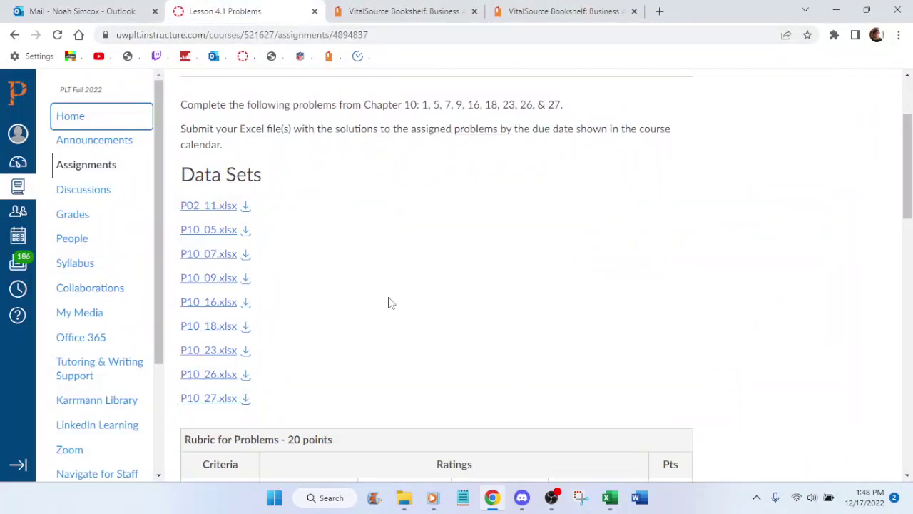
left_click(246, 400)
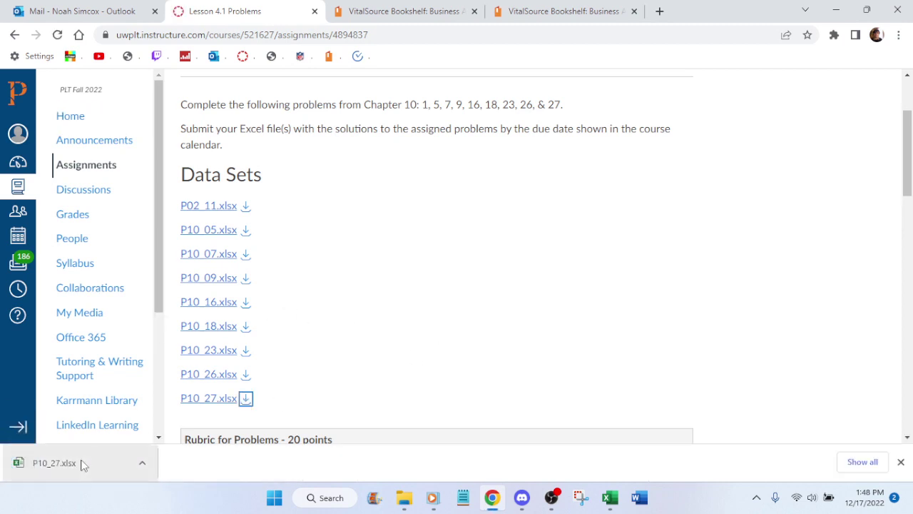
left_click(78, 464)
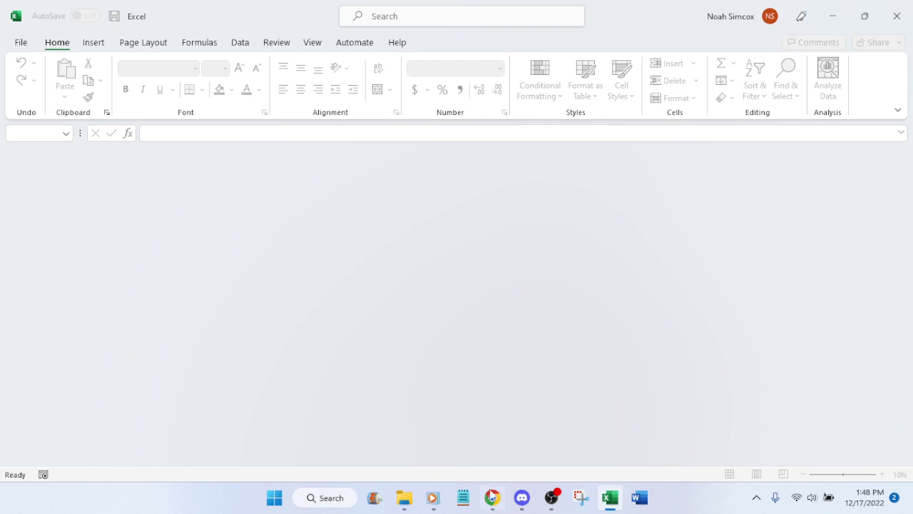
left_click(492, 497)
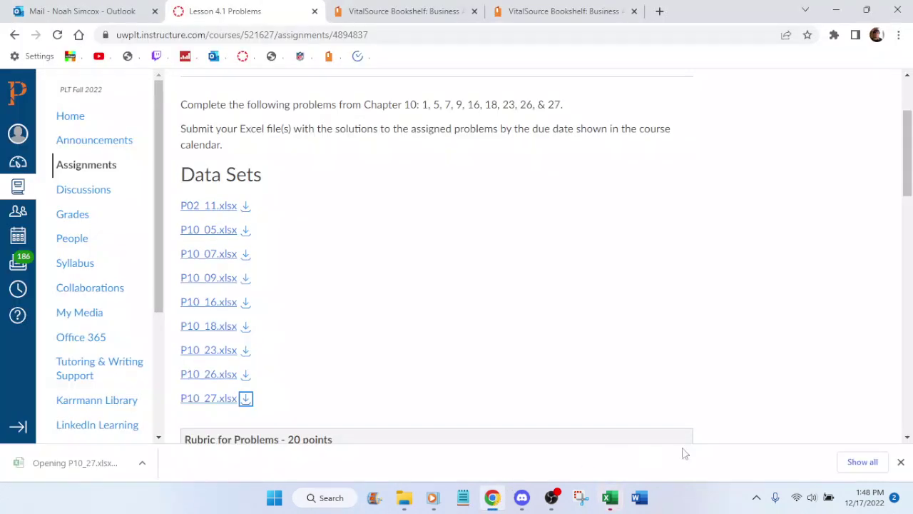
left_click(900, 462)
Step: Find problem 27 about boiler drums on page 459 of the VitalSource textbook and read its introduction
scroll(485, 309, "up", 3)
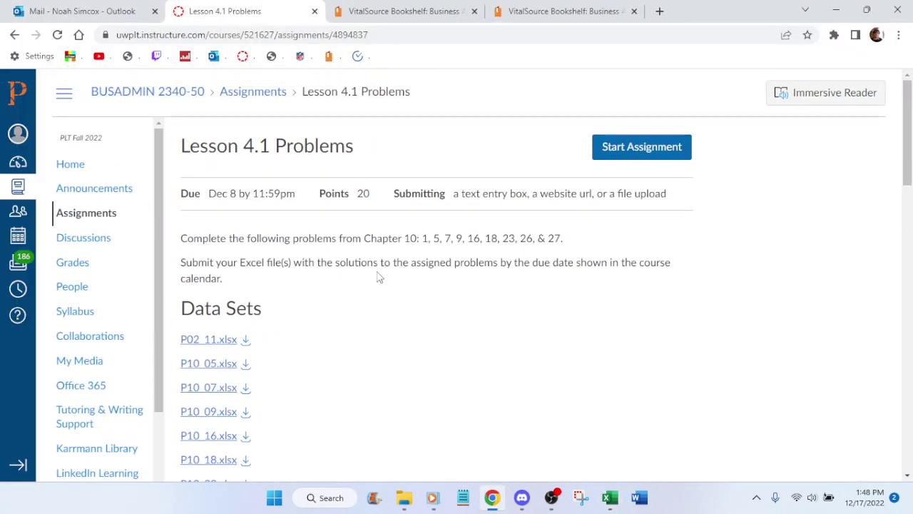
left_click(384, 13)
left_click(567, 11)
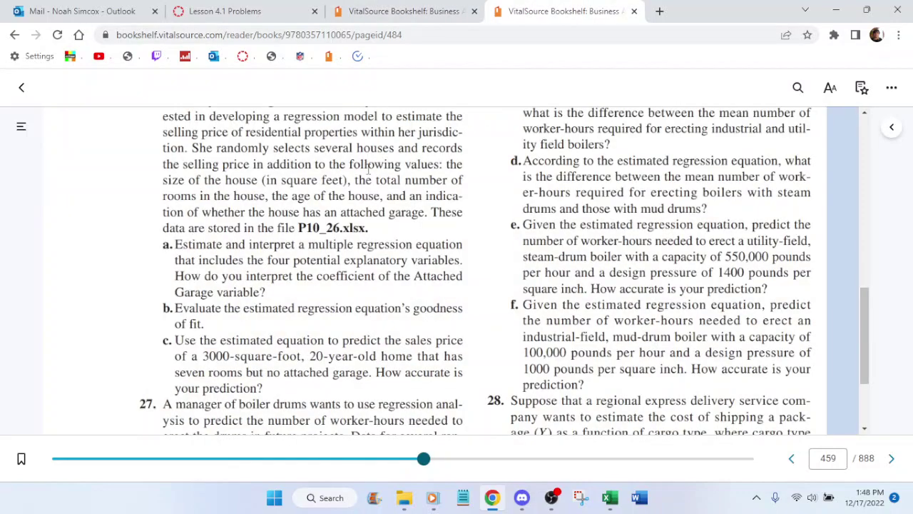
scroll(371, 169, "down", 2)
scroll(386, 175, "up", 7)
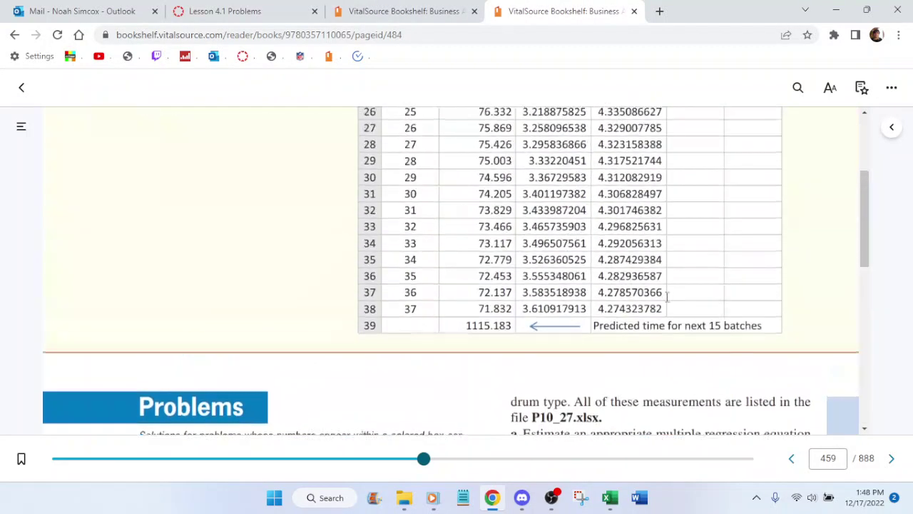
scroll(665, 299, "down", 4)
scroll(664, 298, "down", 5)
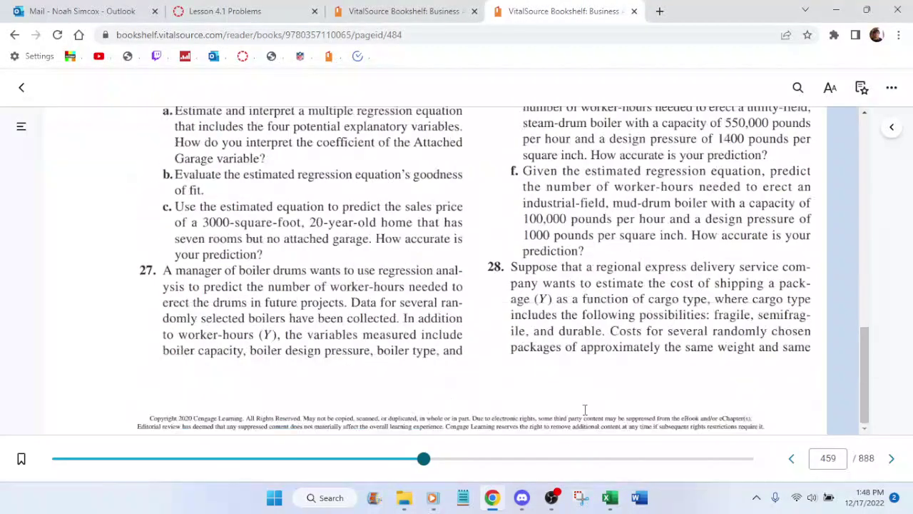
Step: Switch to Excel, look over the boiler data in P10_27.xlsx, and enable editing of the workbook
left_click(610, 497)
scroll(501, 273, "down", 7)
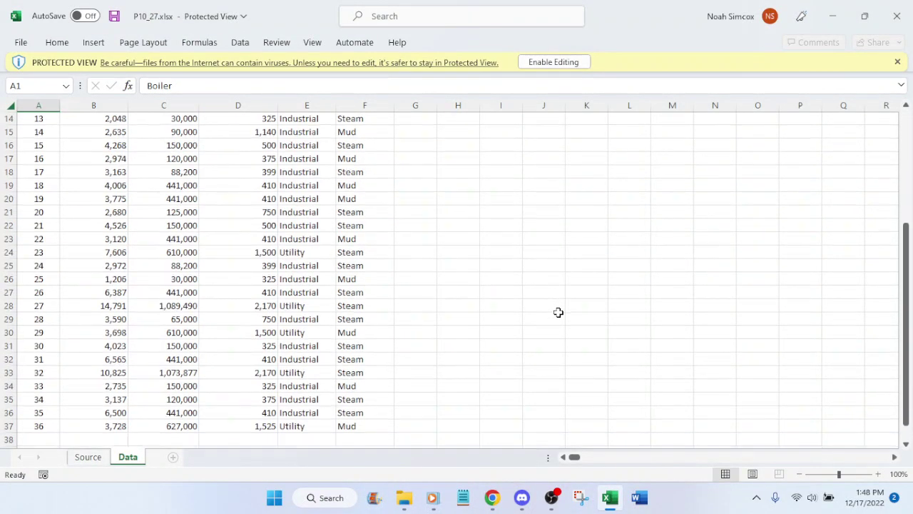
scroll(556, 311, "up", 5)
scroll(558, 312, "up", 2)
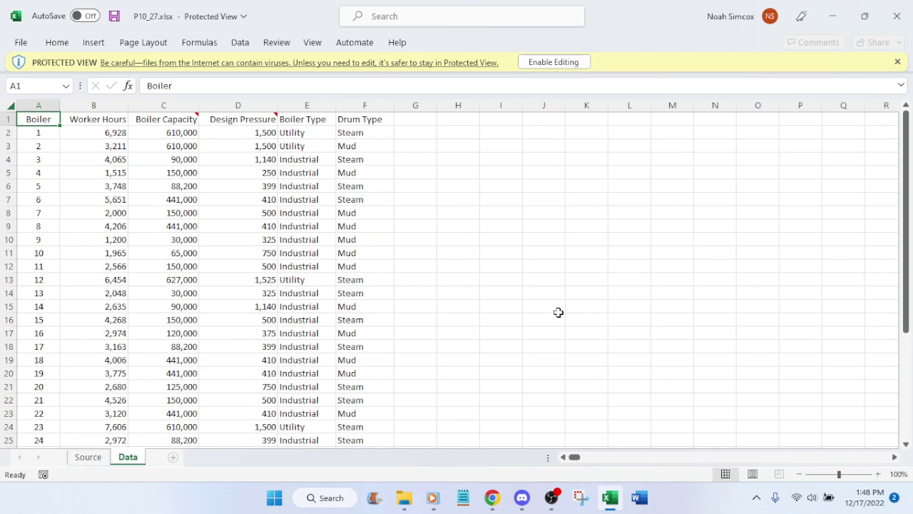
scroll(559, 313, "down", 6)
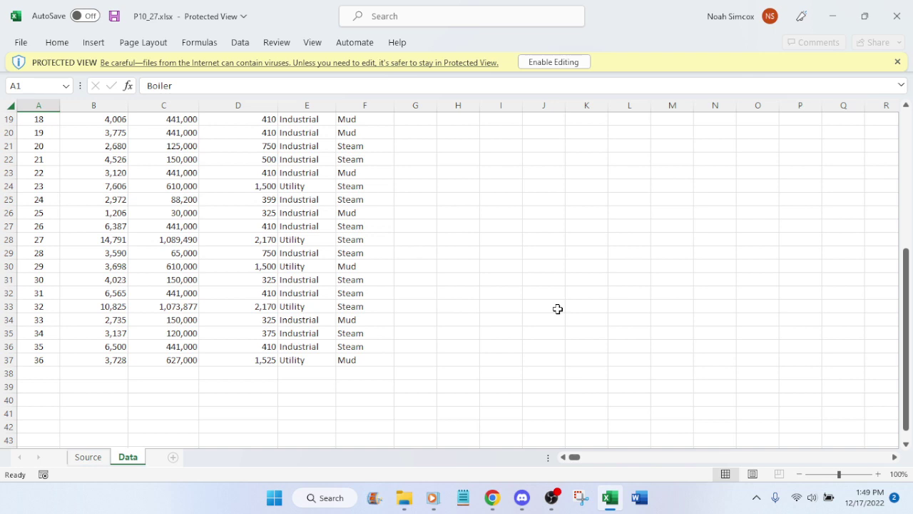
scroll(652, 295, "up", 6)
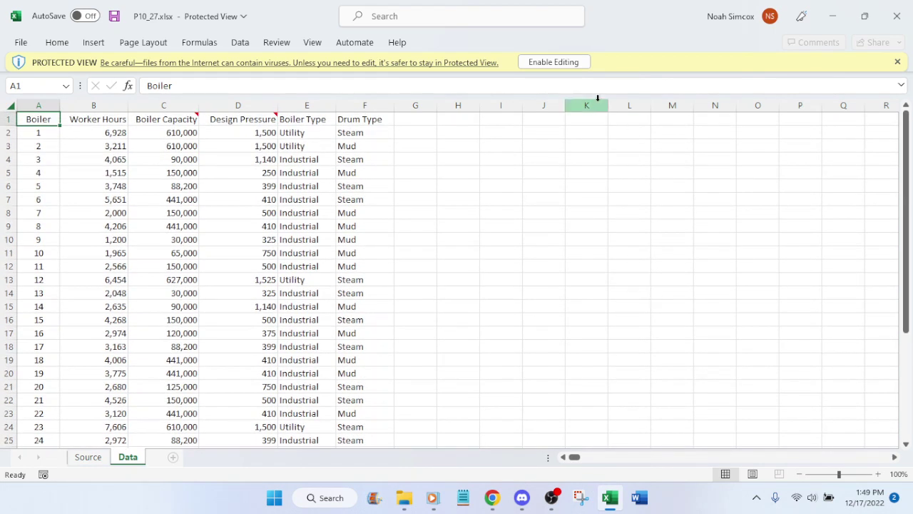
left_click(557, 63)
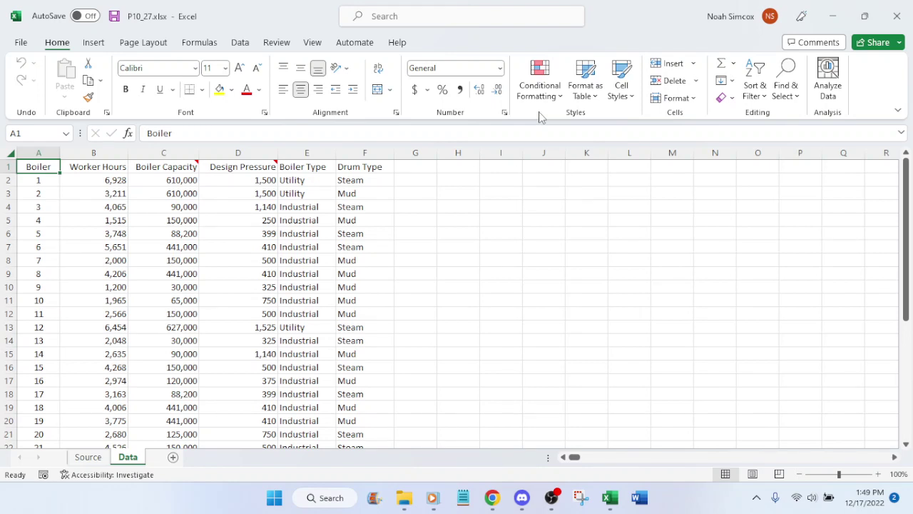
Step: Recheck the Lesson 4.1 Problems assignment page in Chrome and return to the P10_27.xlsx workbook in Excel
left_click(610, 499)
left_click(610, 499)
scroll(514, 282, "down", 3)
scroll(521, 282, "up", 3)
left_click(492, 497)
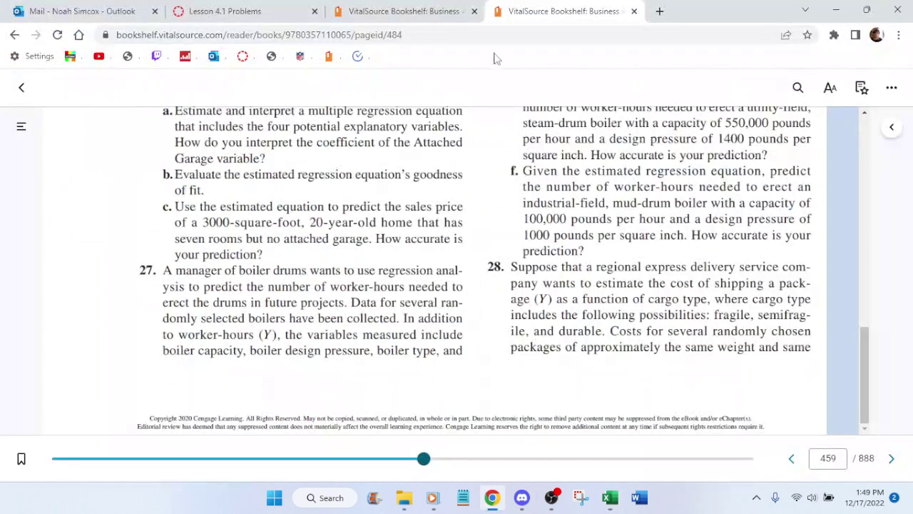
left_click(419, 8)
left_click(225, 10)
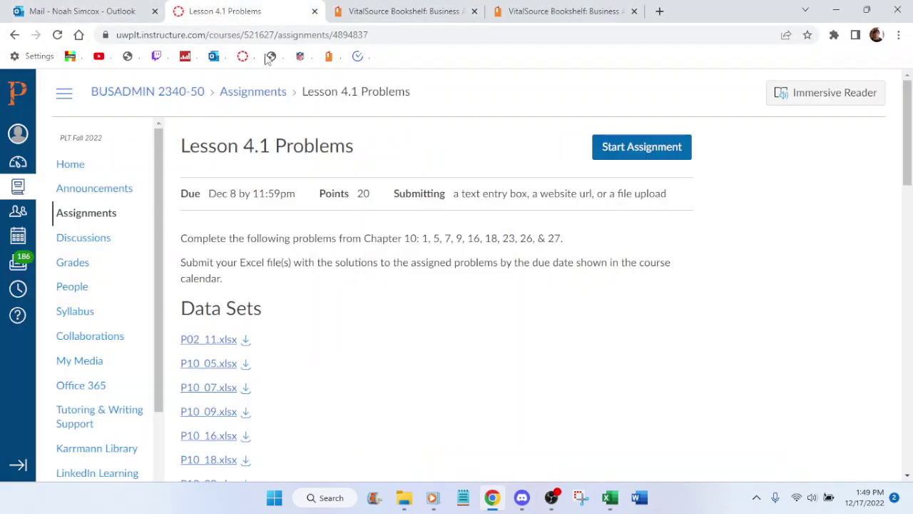
left_click(609, 497)
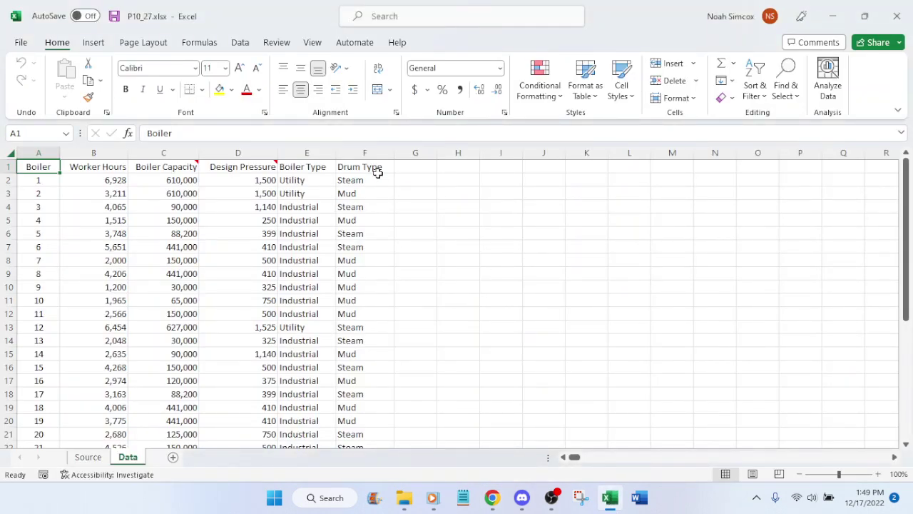
Step: Examine the boiler data rows and the Boiler Type and Drum Type columns on the Data sheet
scroll(402, 187, "down", 4)
scroll(457, 286, "down", 2)
scroll(452, 307, "up", 6)
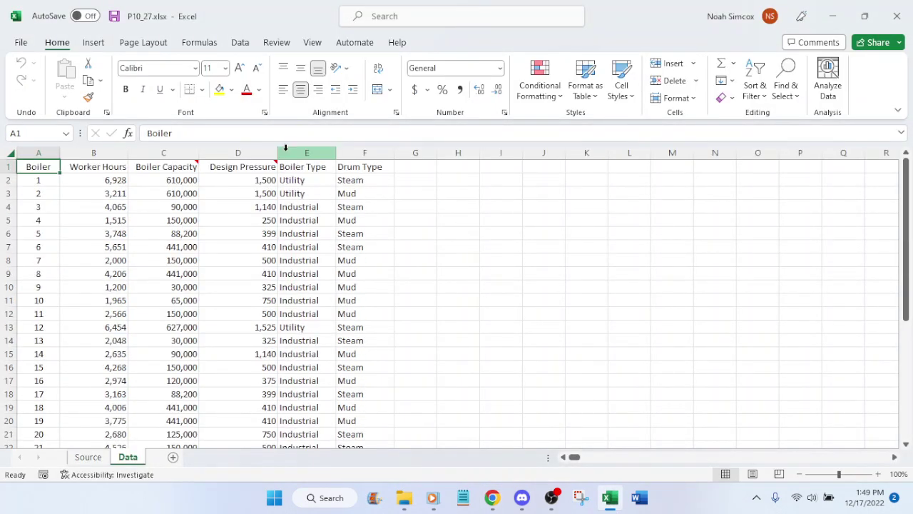
left_click(332, 168)
left_click_drag(341, 171, 373, 168)
left_click(471, 236)
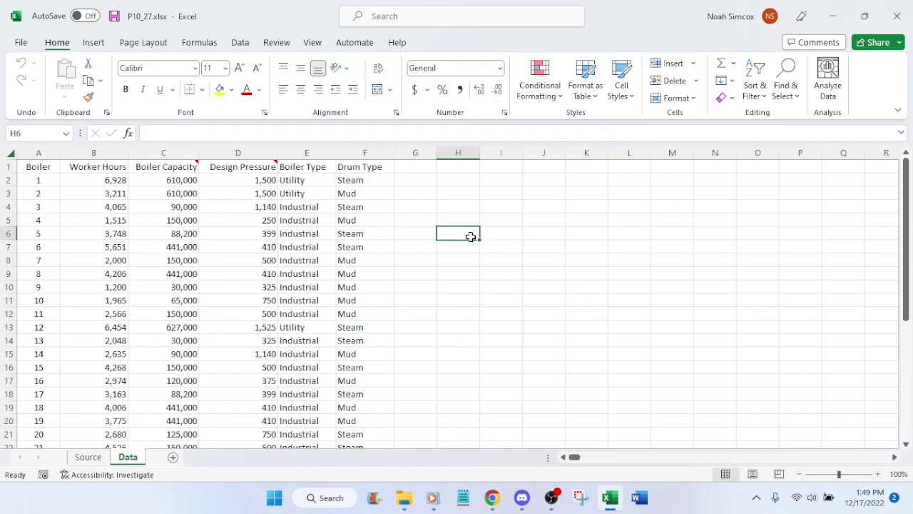
Step: Switch to the textbook in Chrome and read parts a through f of problem 27
left_click(488, 501)
left_click(527, 11)
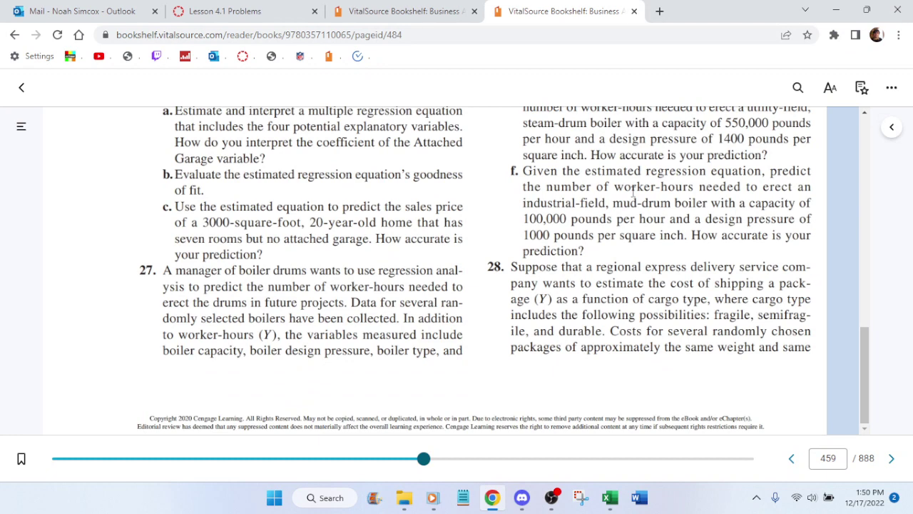
scroll(679, 212, "up", 5)
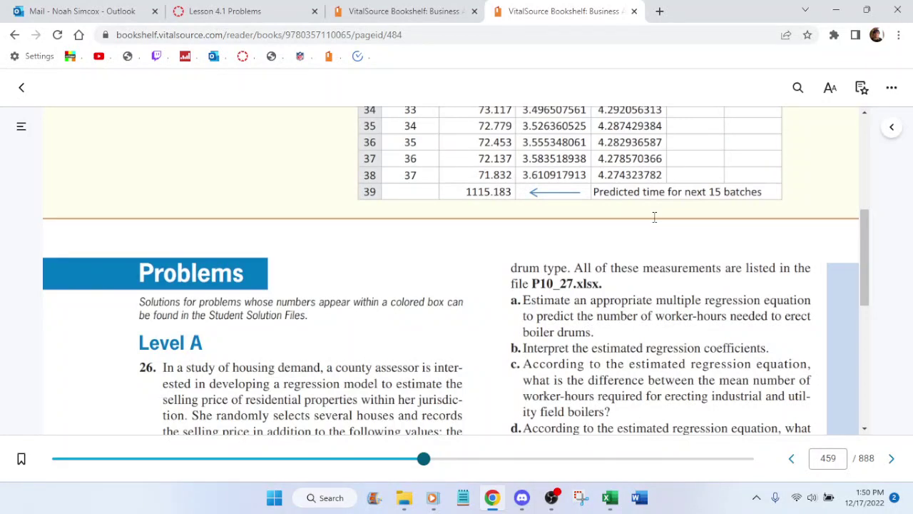
scroll(657, 214, "down", 1)
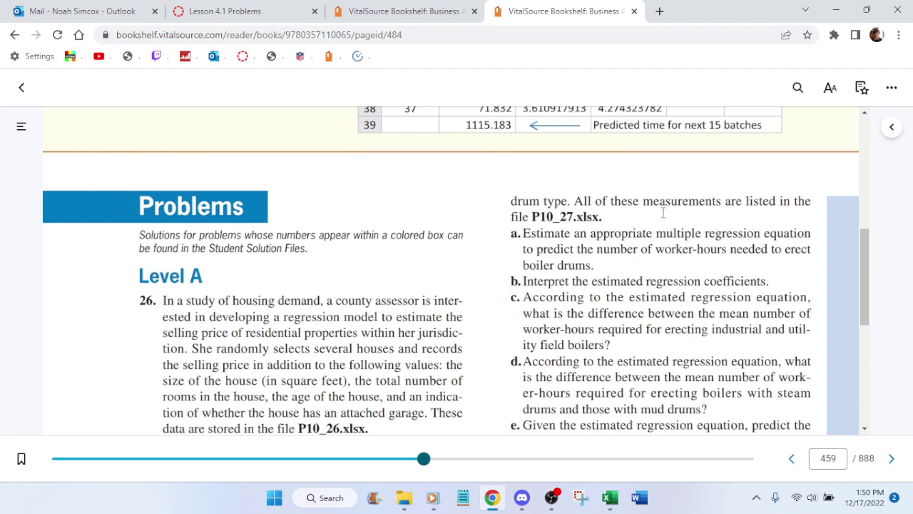
scroll(663, 212, "down", 1)
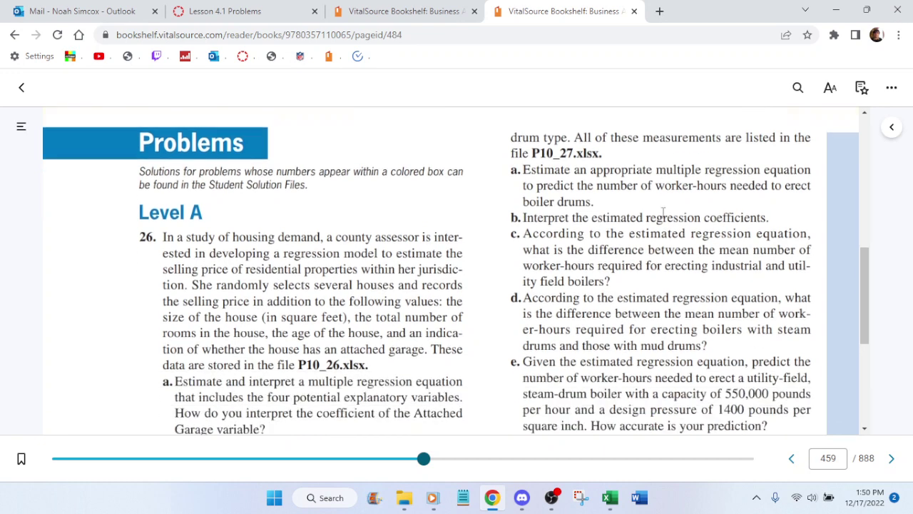
scroll(662, 213, "down", 2)
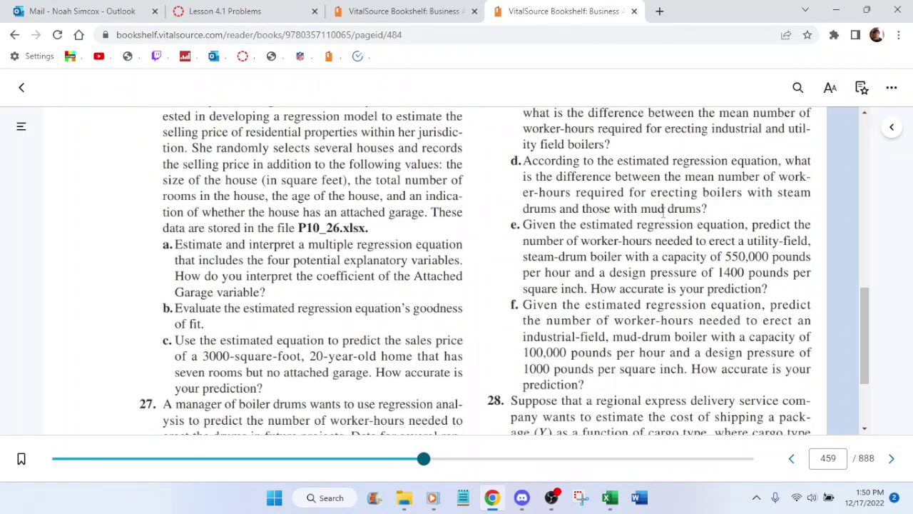
scroll(663, 213, "down", 2)
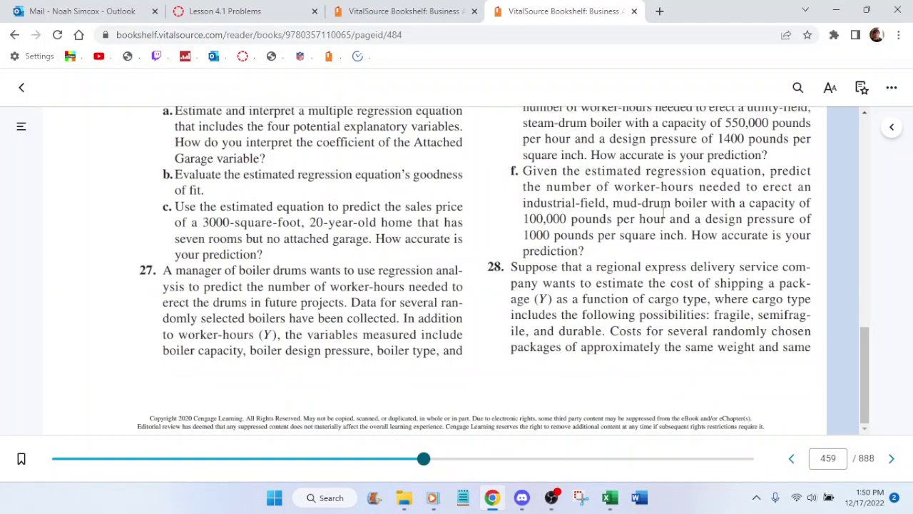
Step: Return to Excel and move the Boiler Type and Drum Type columns with their data from E:F to G:H
left_click(610, 498)
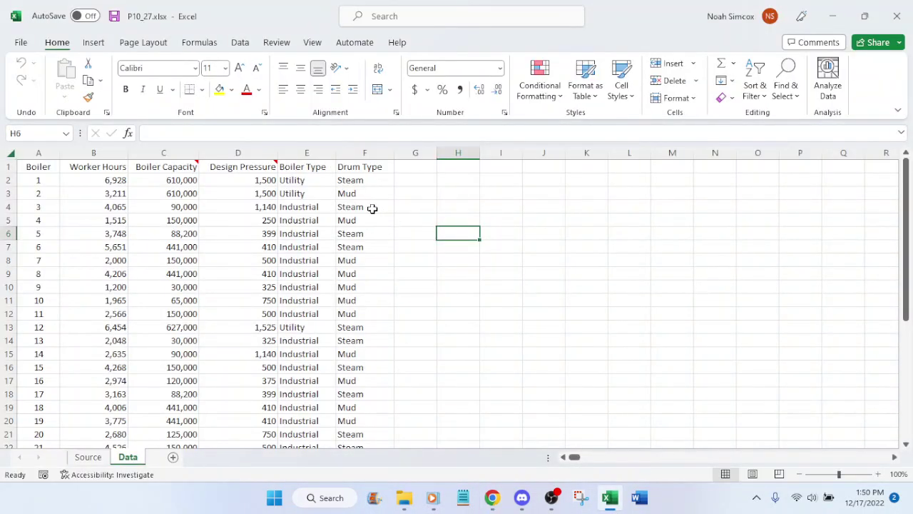
left_click_drag(308, 172, 359, 176)
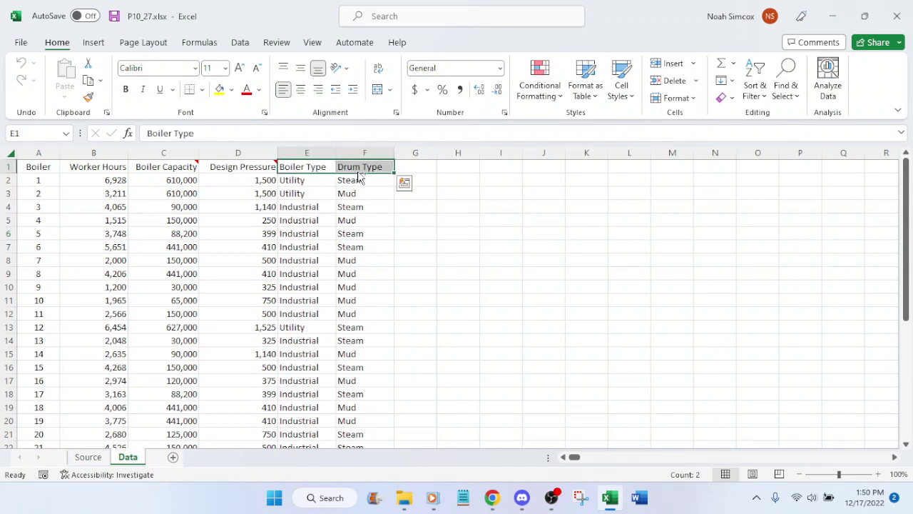
key("ctrl+shift+Down")
scroll(470, 261, "up", 5)
scroll(471, 262, "up", 1)
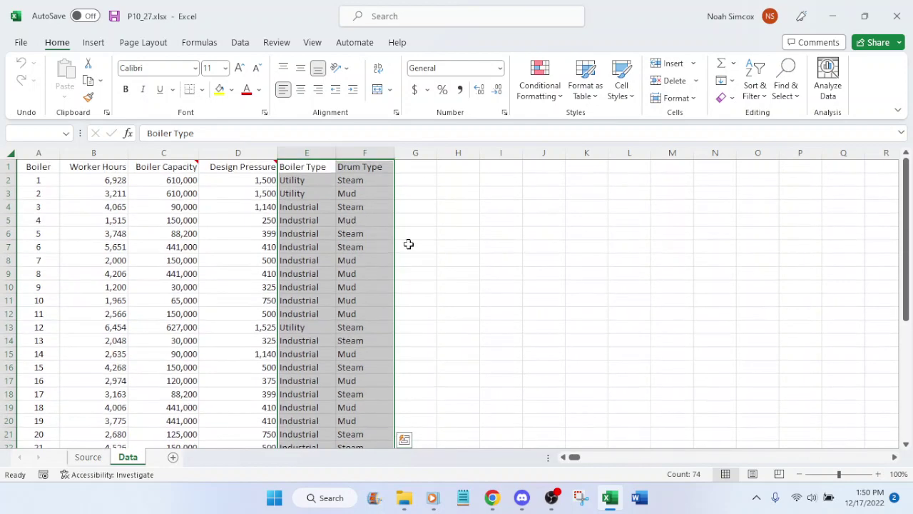
left_click_drag(394, 206, 463, 208)
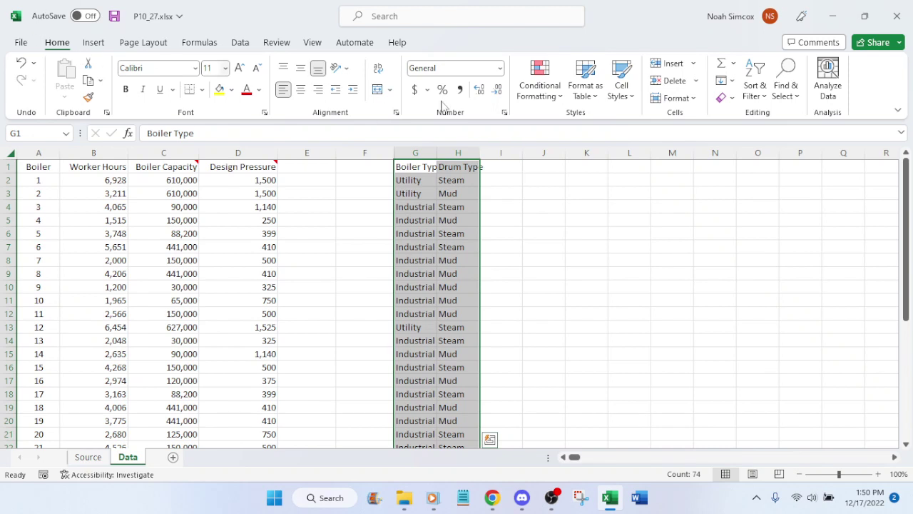
Step: AutoFit the widths of the Boiler Type and Drum Type columns G:H
left_click(676, 98)
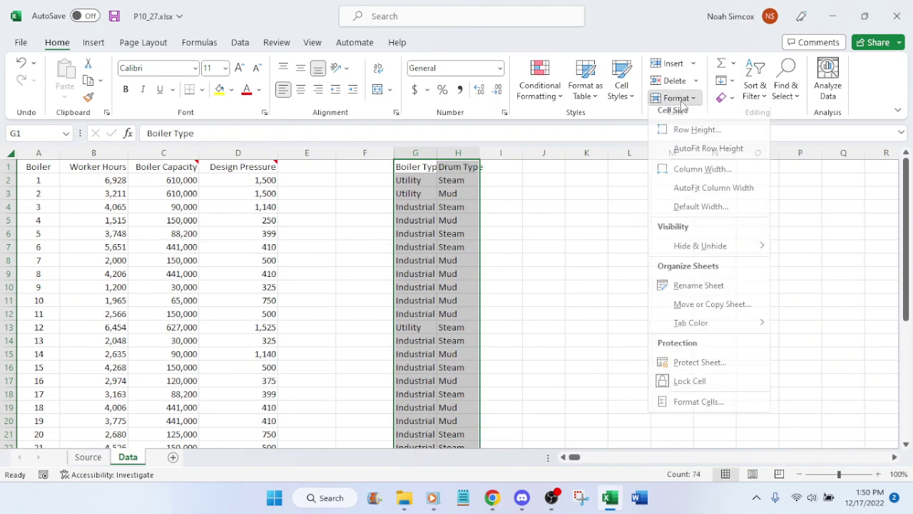
left_click(712, 195)
left_click(547, 205)
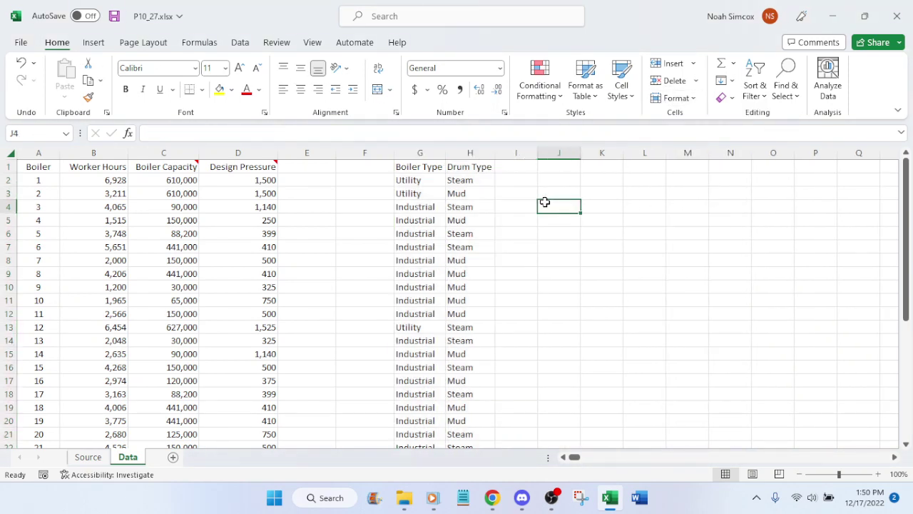
Step: Enter the dummy variable header d_Utility in cell E1, consulting parts a through f of problem 27 in the Chrome textbook and returning to Excel
left_click(302, 169)
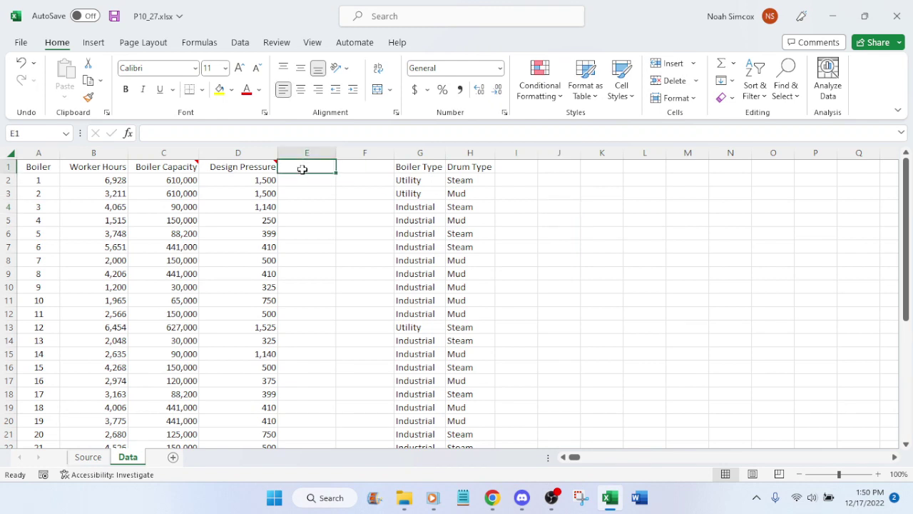
type("d_")
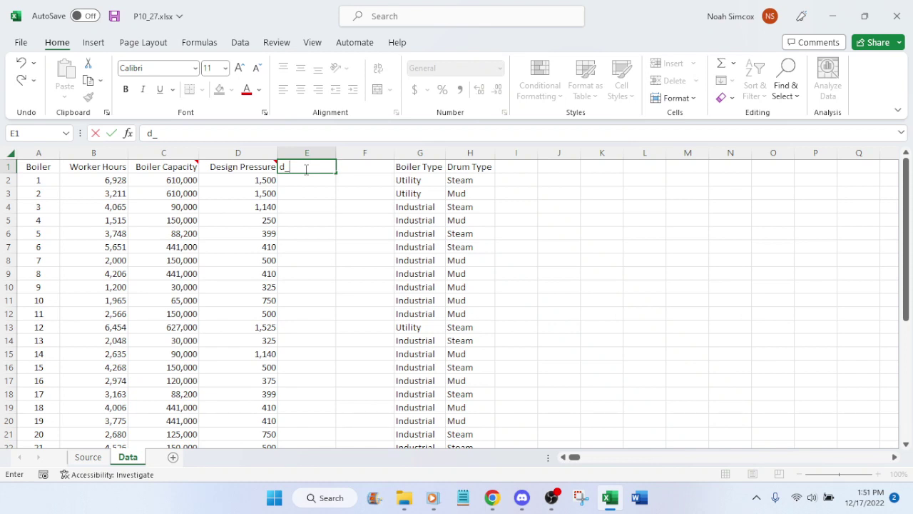
left_click(492, 497)
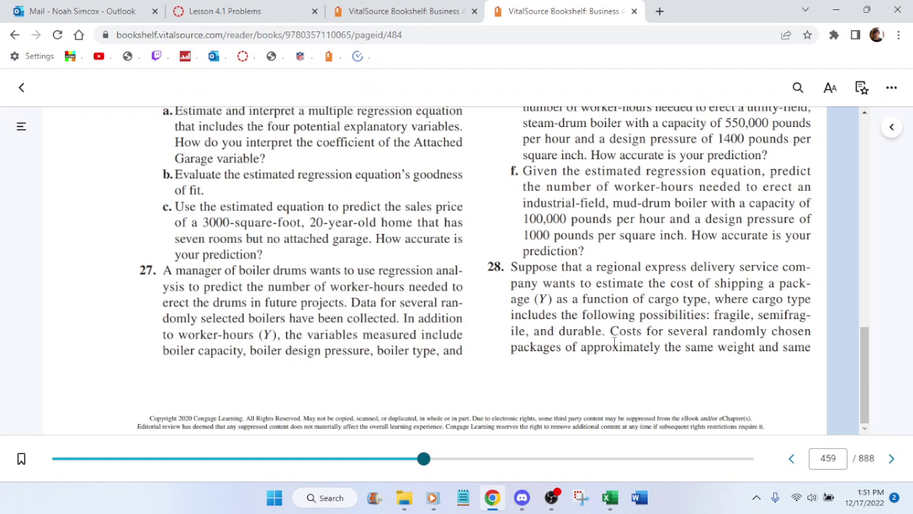
scroll(615, 349, "up", 5)
scroll(674, 359, "down", 1)
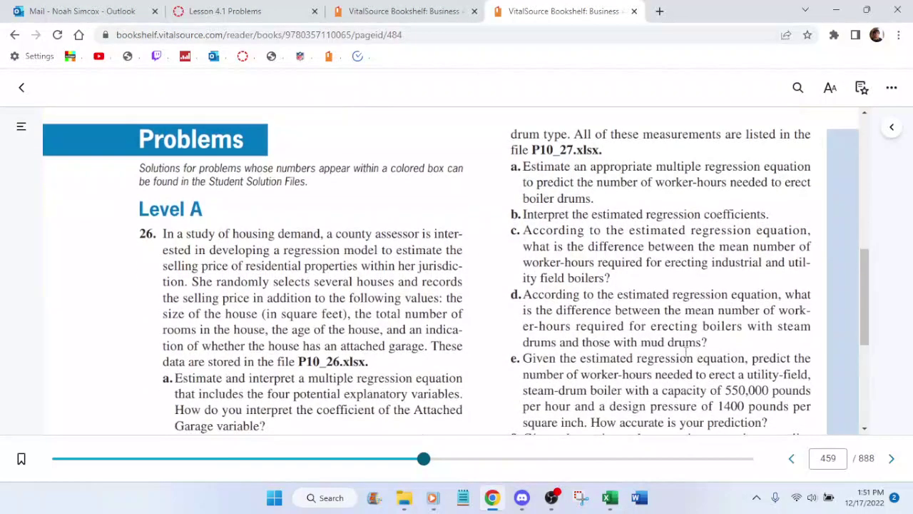
scroll(686, 351, "down", 1)
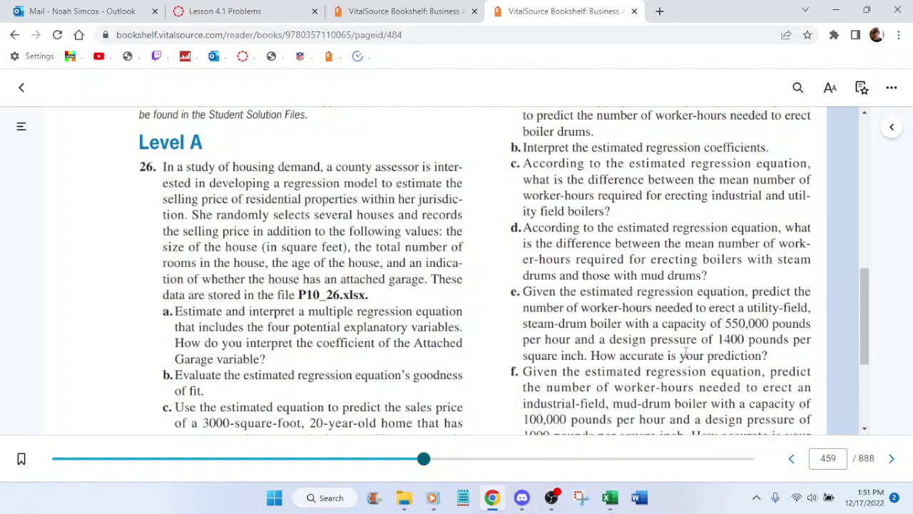
scroll(682, 349, "down", 1)
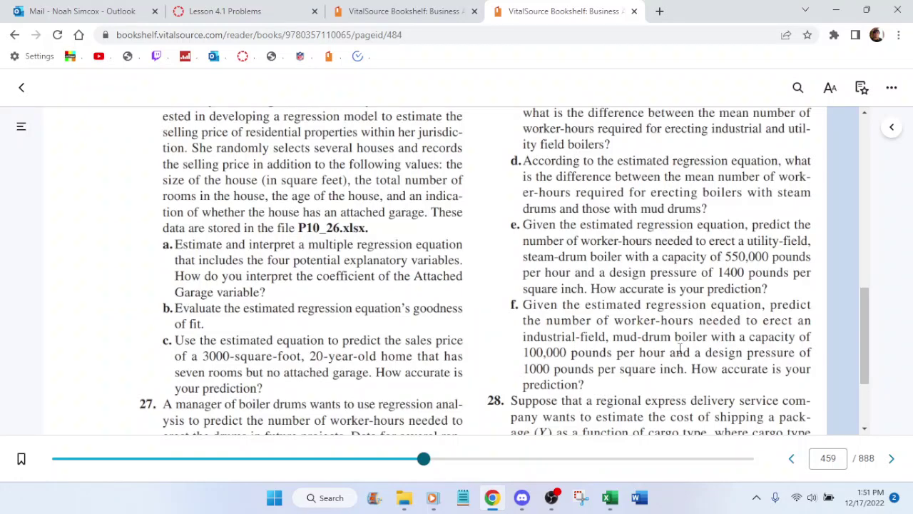
scroll(680, 348, "up", 1)
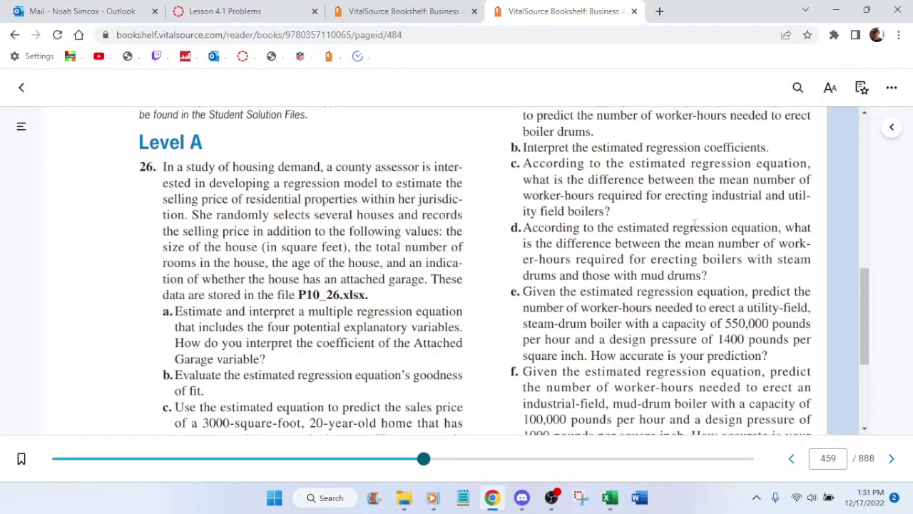
left_click(611, 497)
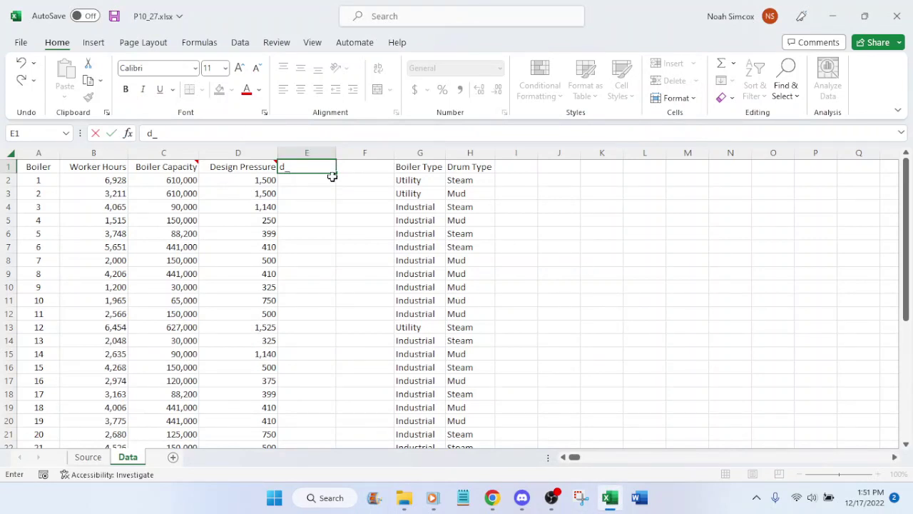
type("Utility")
key("Return")
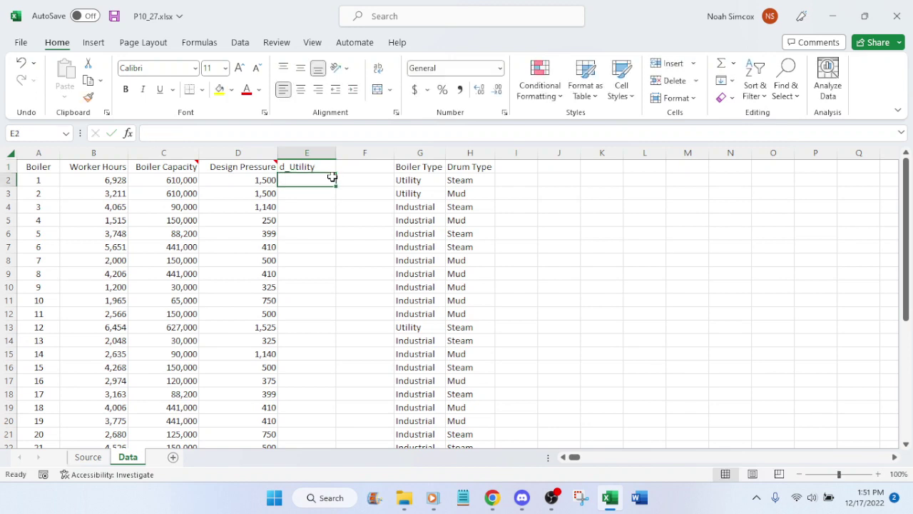
Step: Enter the dummy variable header d_steam in cell F1
left_click(358, 167)
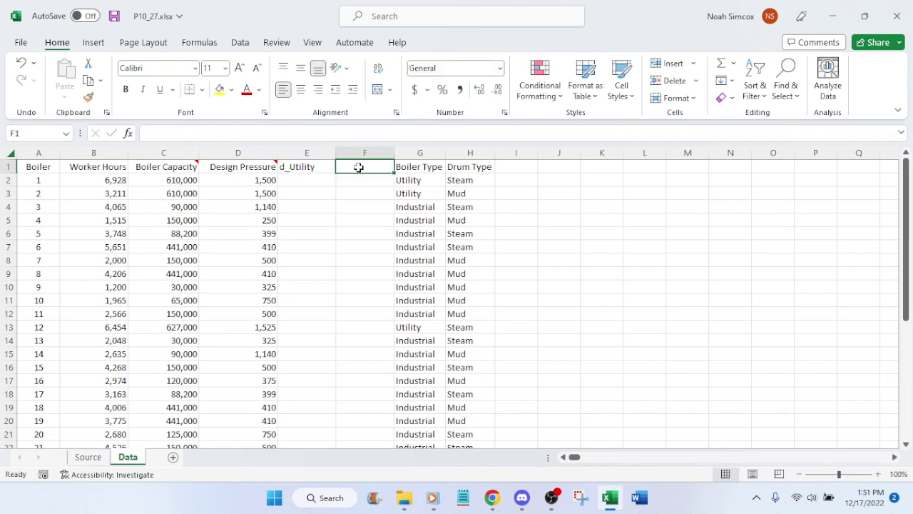
type("d_")
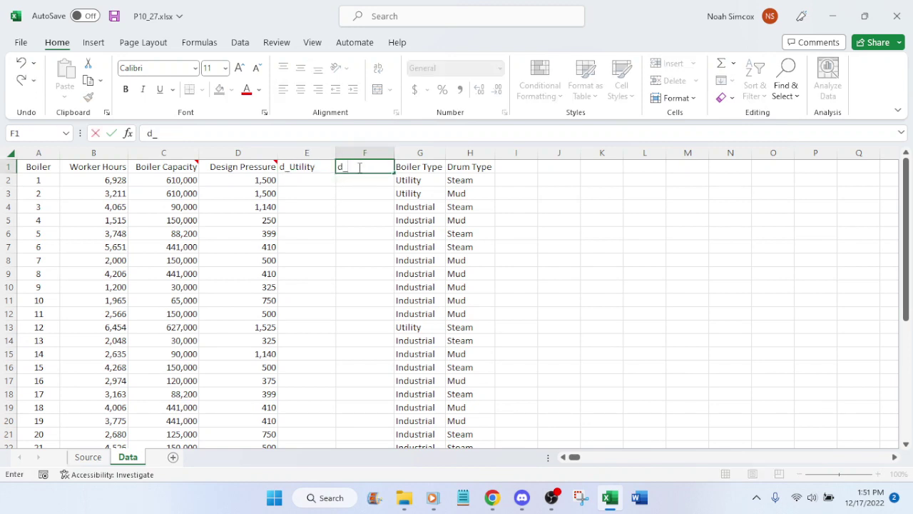
type("steam")
key("Return")
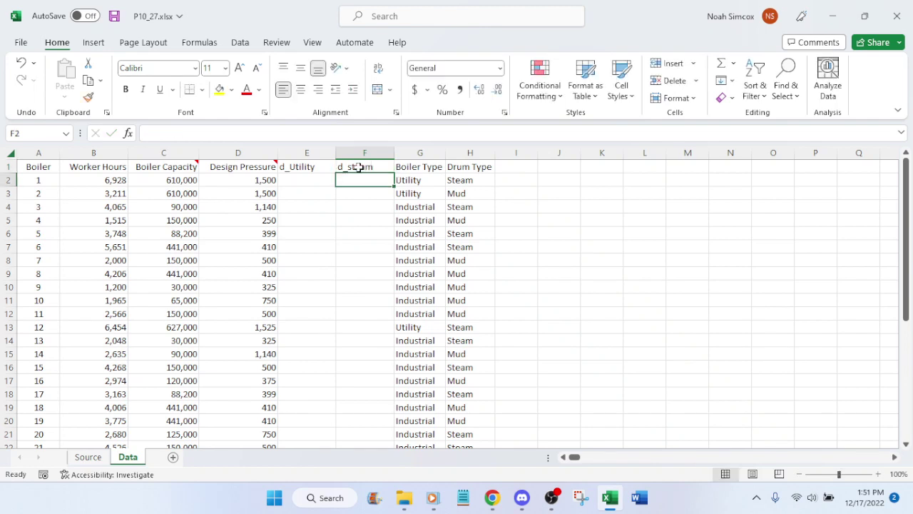
Step: Switch to Chrome and read the textbook's Bank Salaries example on creating dummy variables with IF functions, pages 443 to 444
left_click(292, 182)
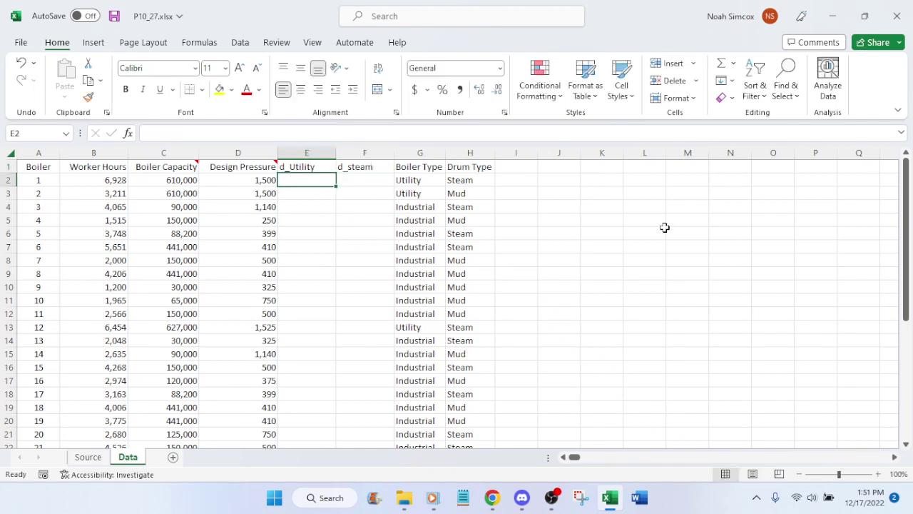
left_click(493, 498)
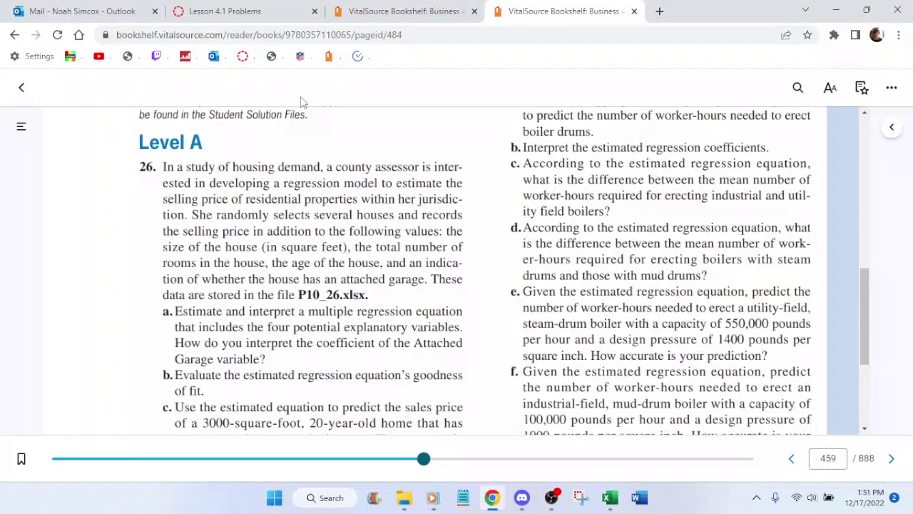
left_click(404, 9)
scroll(480, 299, "down", 4)
scroll(481, 279, "up", 3)
scroll(481, 278, "down", 8)
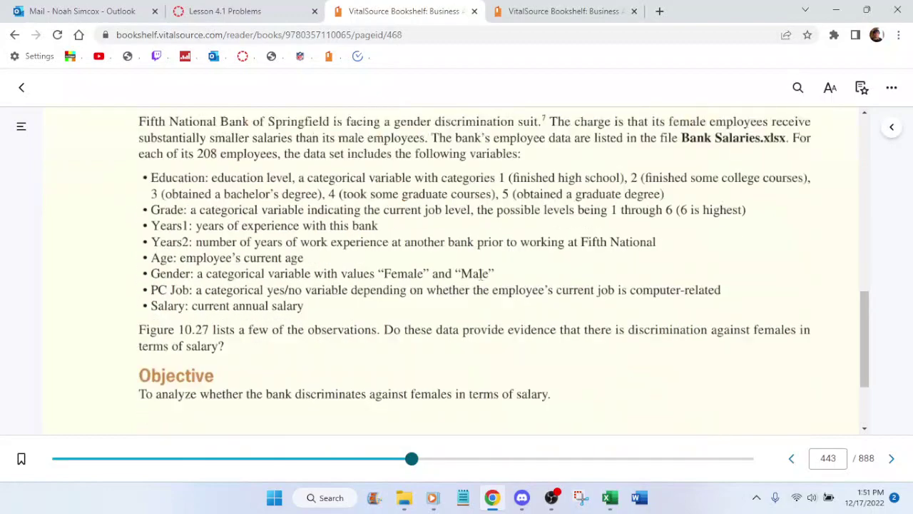
scroll(481, 280, "down", 10)
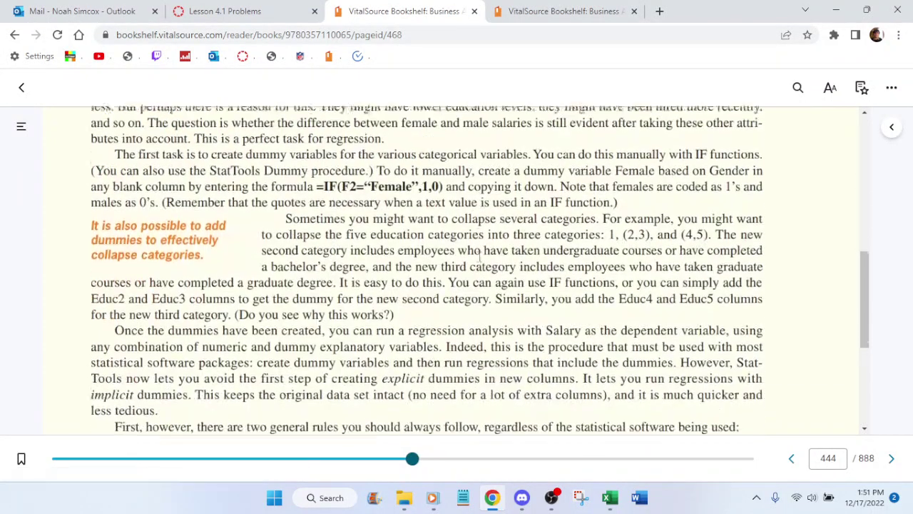
scroll(457, 278, "up", 3)
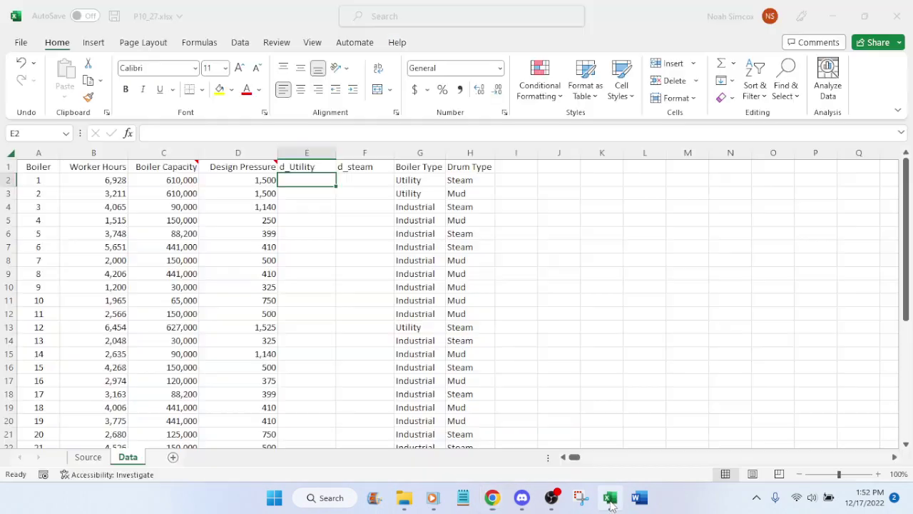
Step: Return to Excel and enter the formula =IF(G2="Utility",1,0) in cell E2
left_click(610, 497)
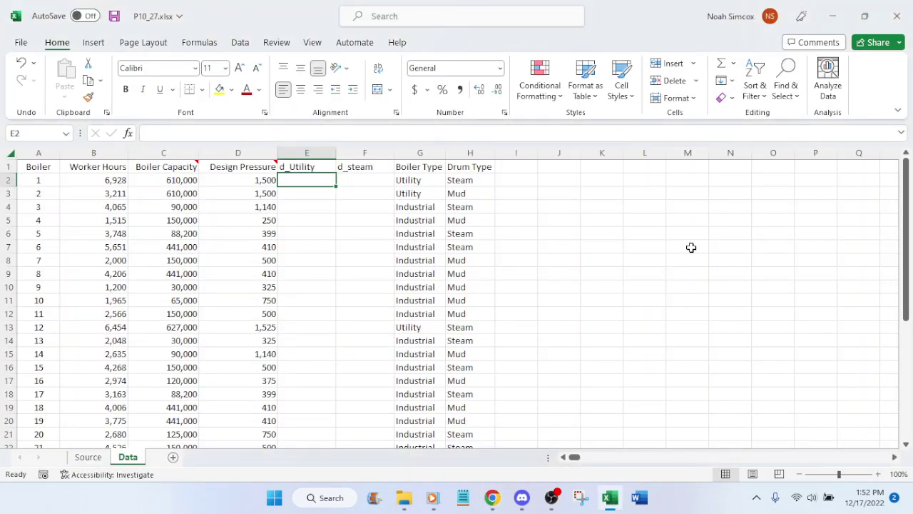
type("=if")
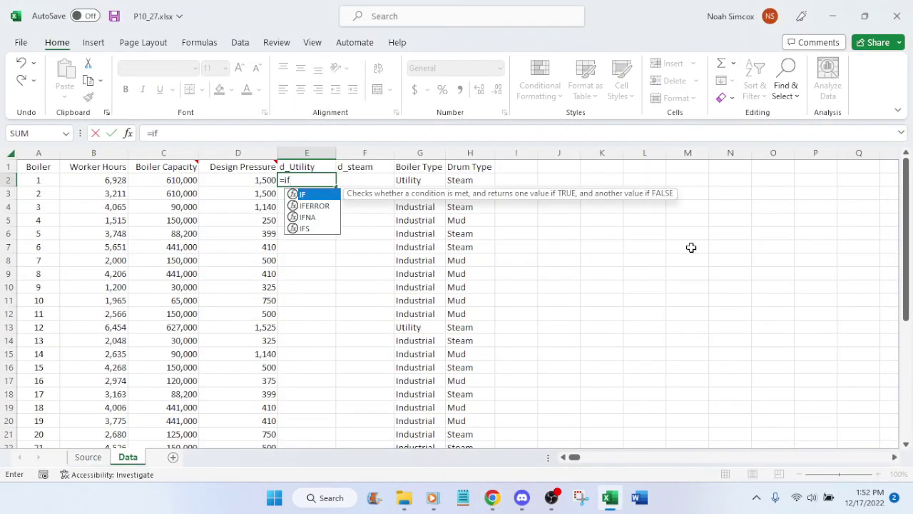
type("(")
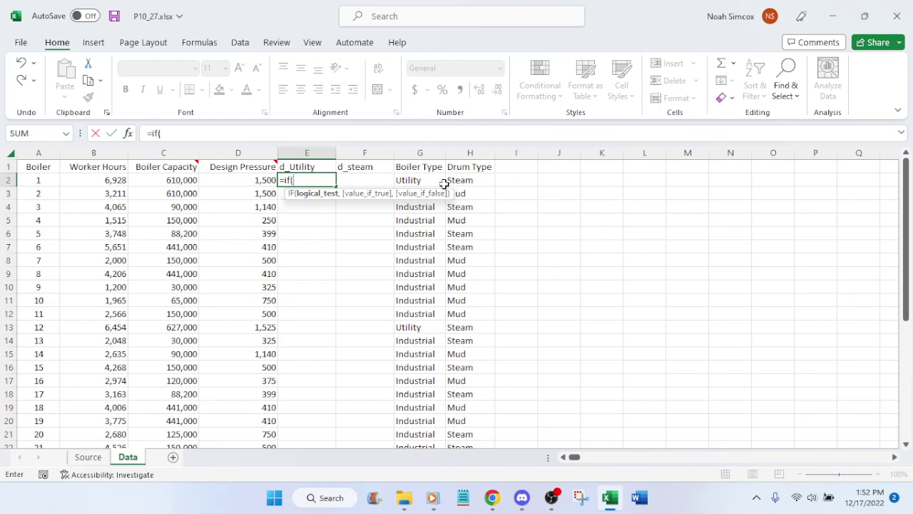
left_click(415, 181)
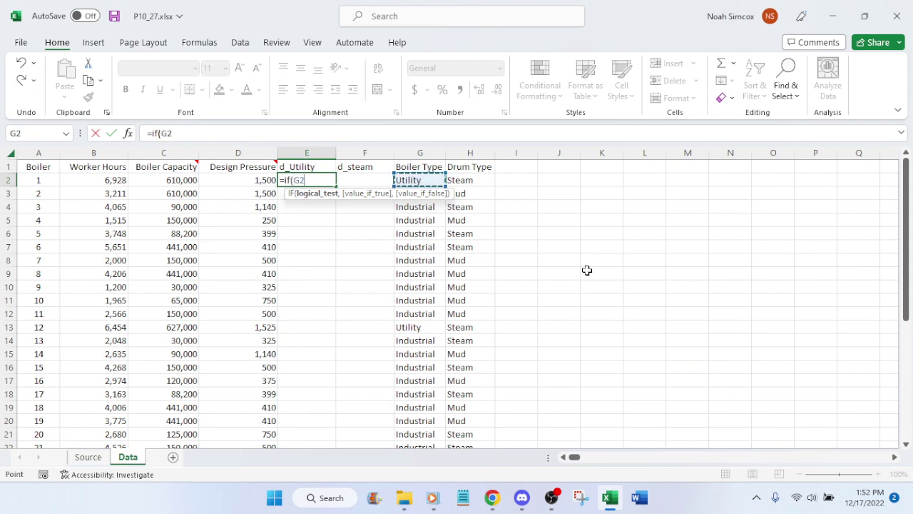
left_click(492, 498)
left_click(493, 499)
type("=")
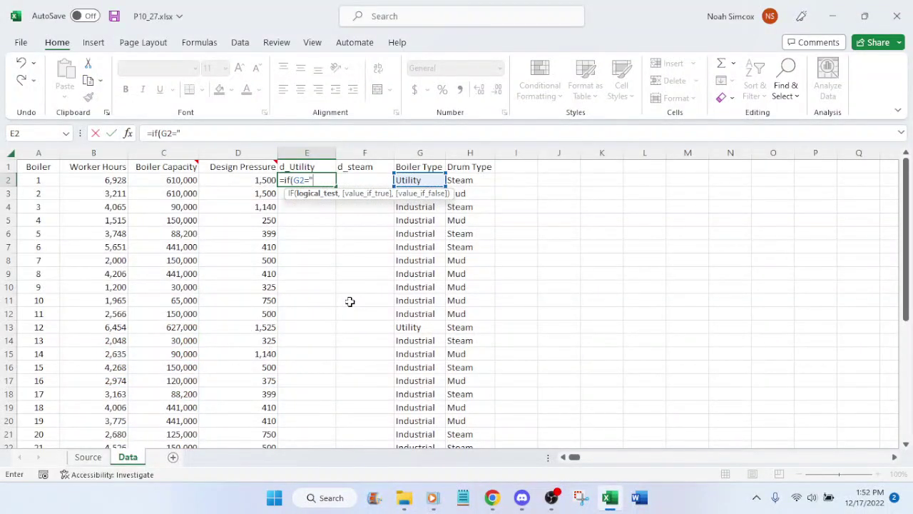
type("\"Utility\",")
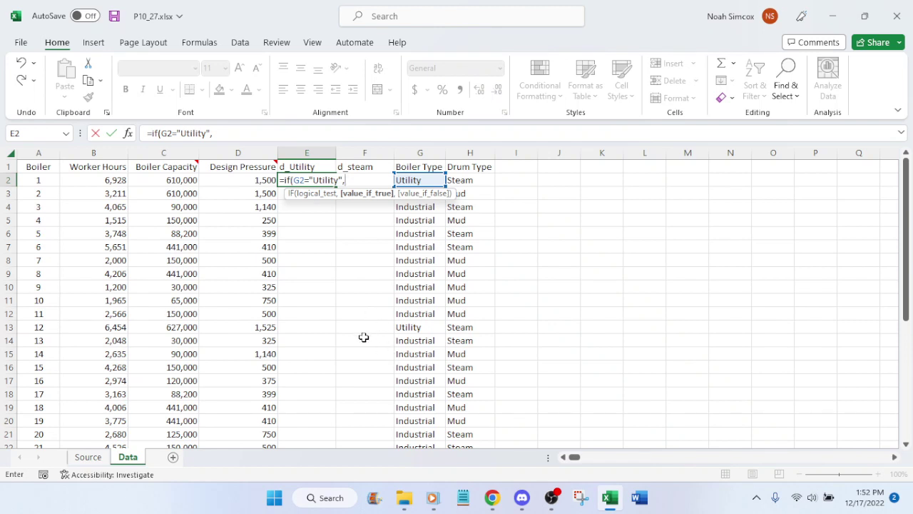
type("1,")
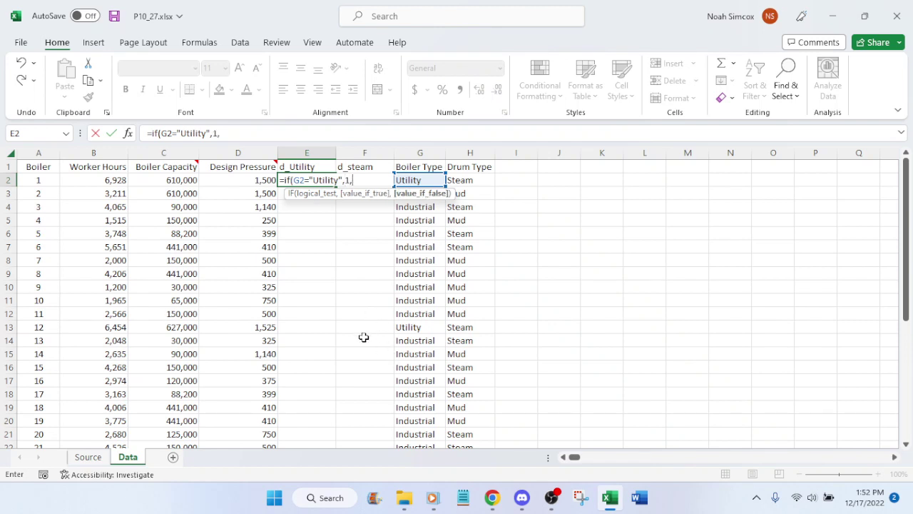
type("0)")
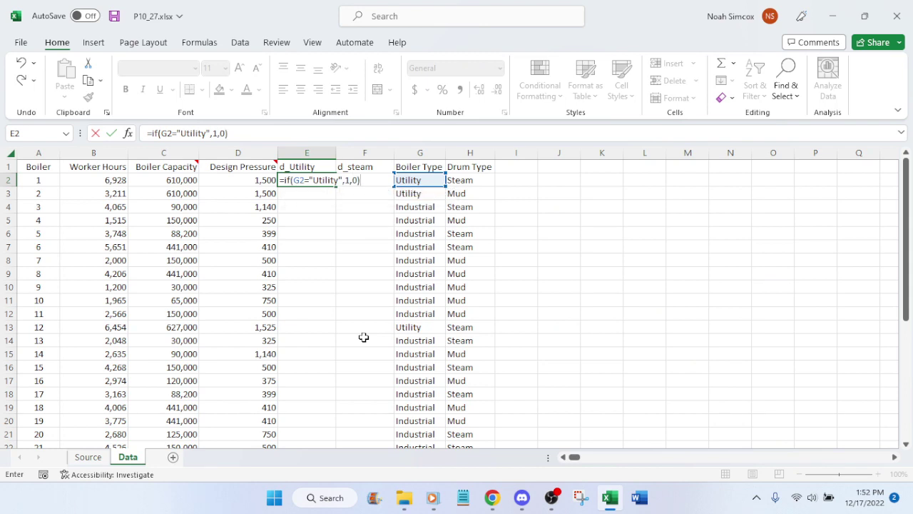
key("Return")
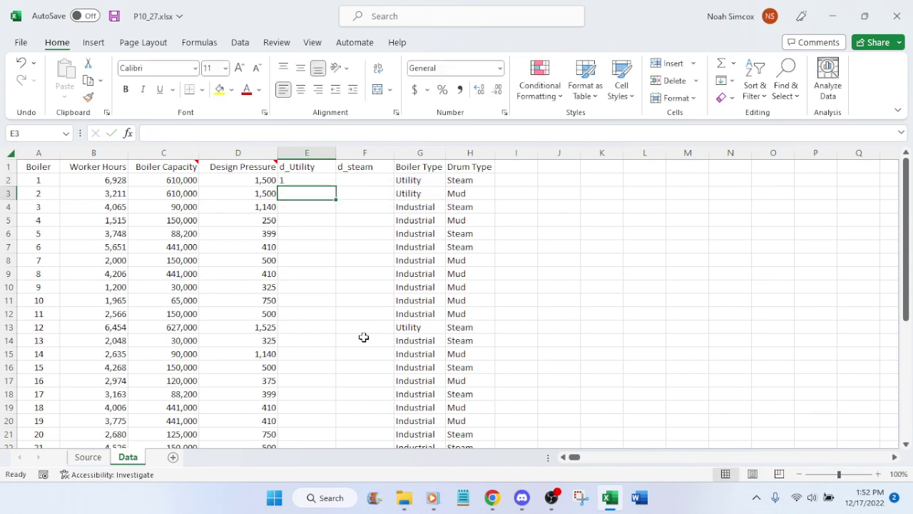
Step: Fill the d_Utility formula from E2 down through row 37 and save the workbook
left_click(316, 182)
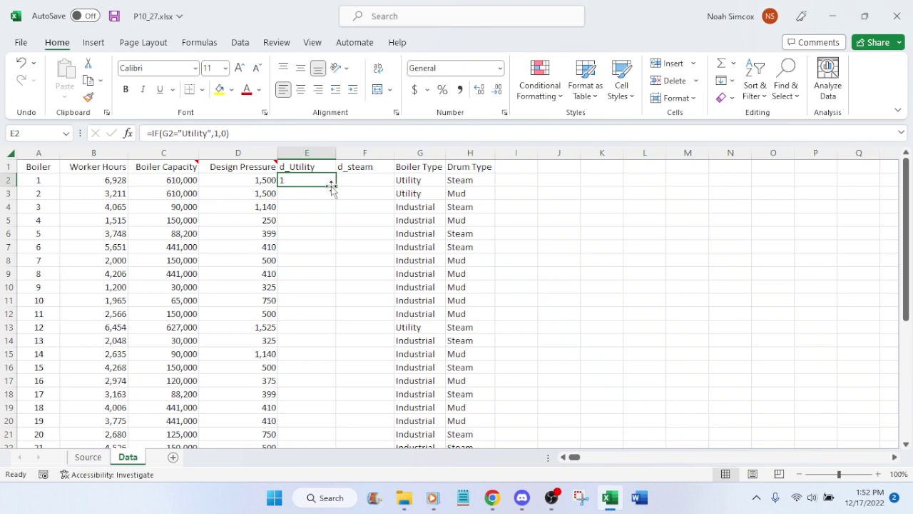
double_click(336, 186)
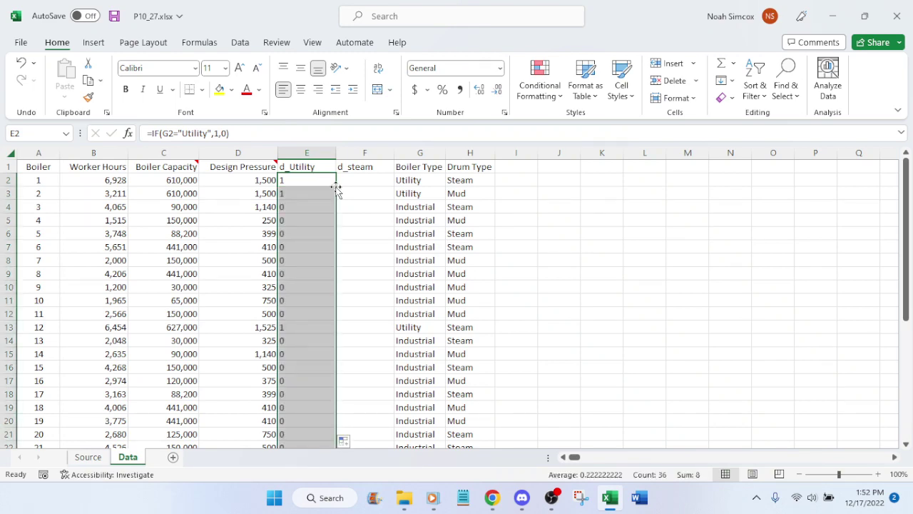
scroll(359, 279, "down", 3)
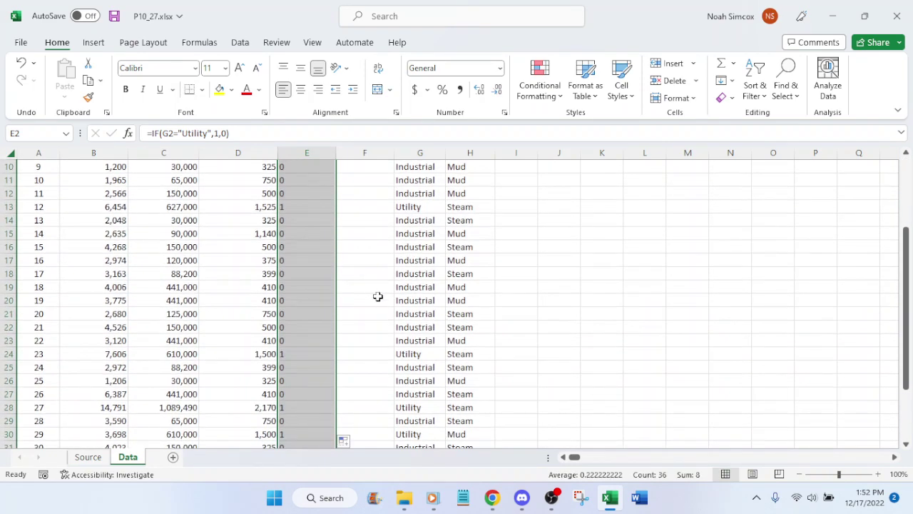
scroll(378, 296, "up", 3)
left_click(692, 247)
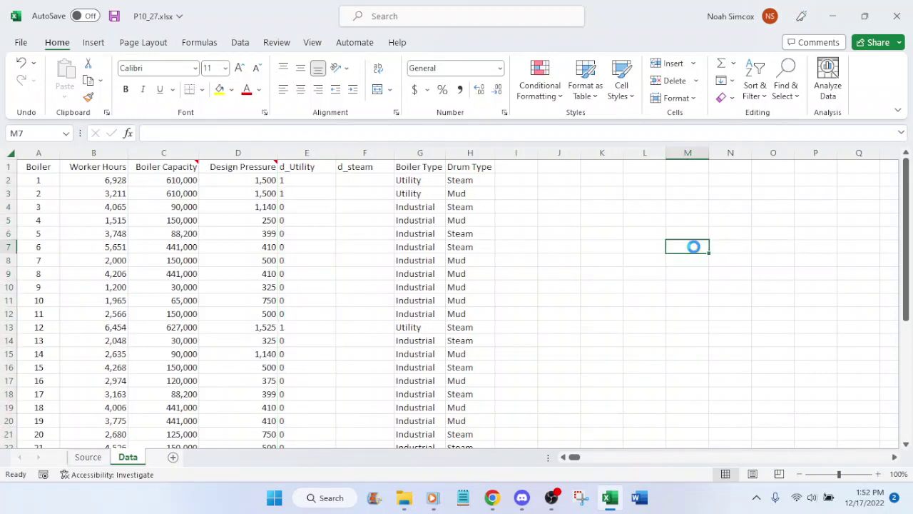
Step: Check the d_Utility values against the Boiler Type column down to row 37
scroll(435, 242, "down", 1)
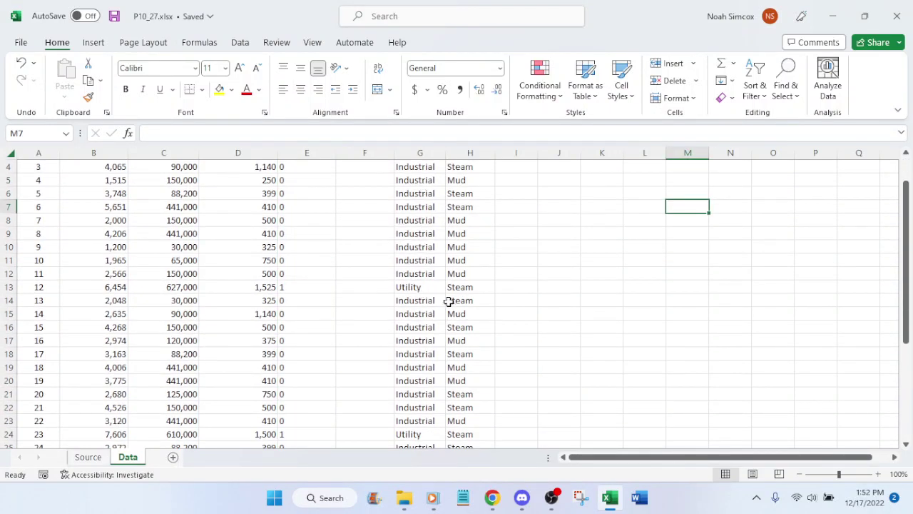
scroll(448, 301, "down", 2)
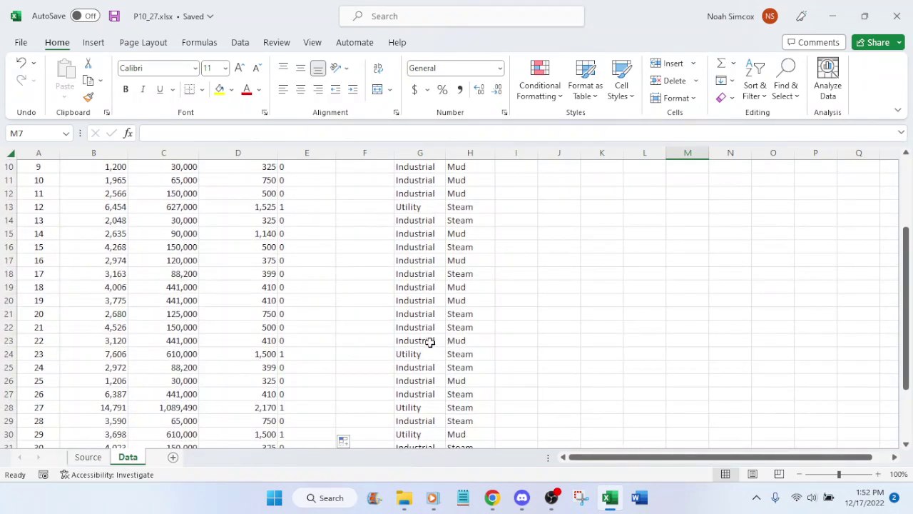
scroll(428, 328, "down", 3)
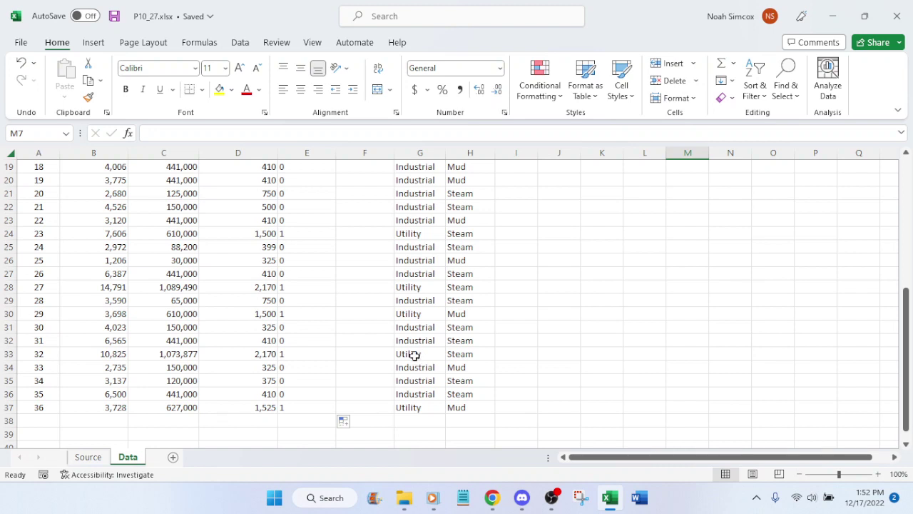
Step: Enter the formula =IF(H2="Steam",1,0) in cell F2 of the d_steam column
scroll(576, 347, "up", 6)
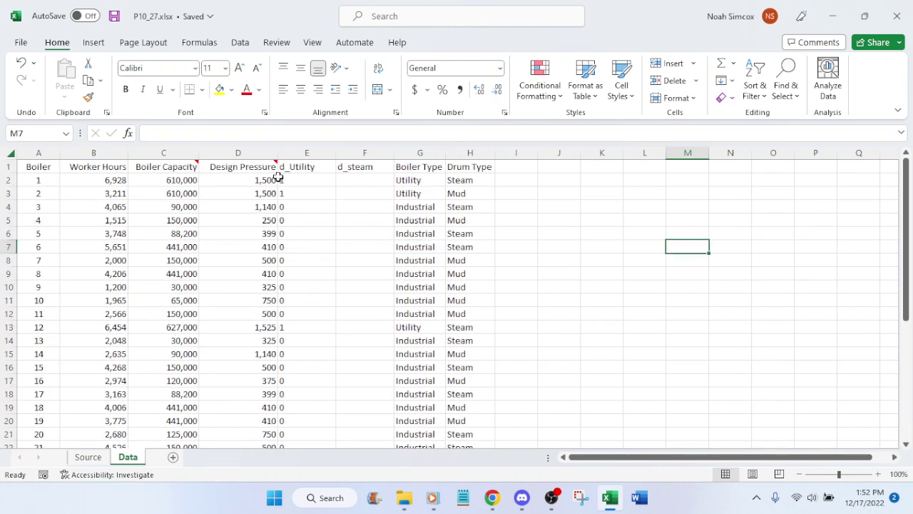
left_click(359, 181)
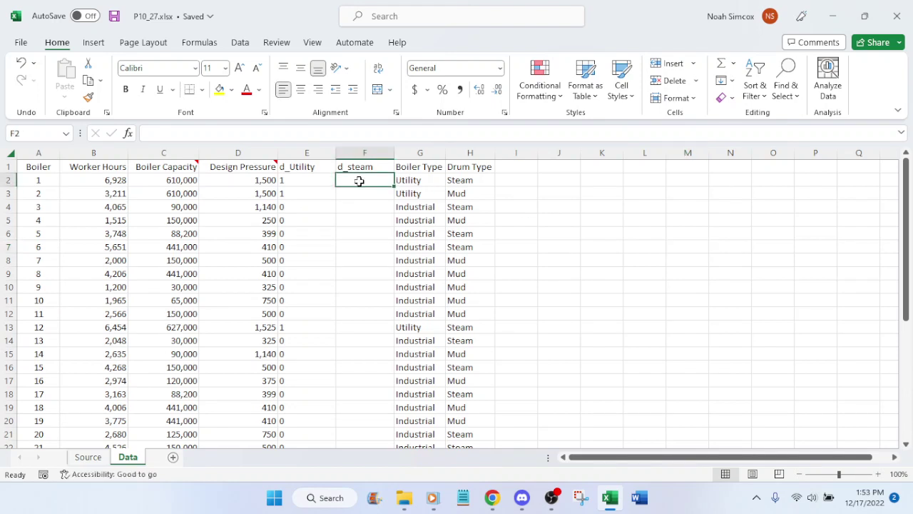
type("=if")
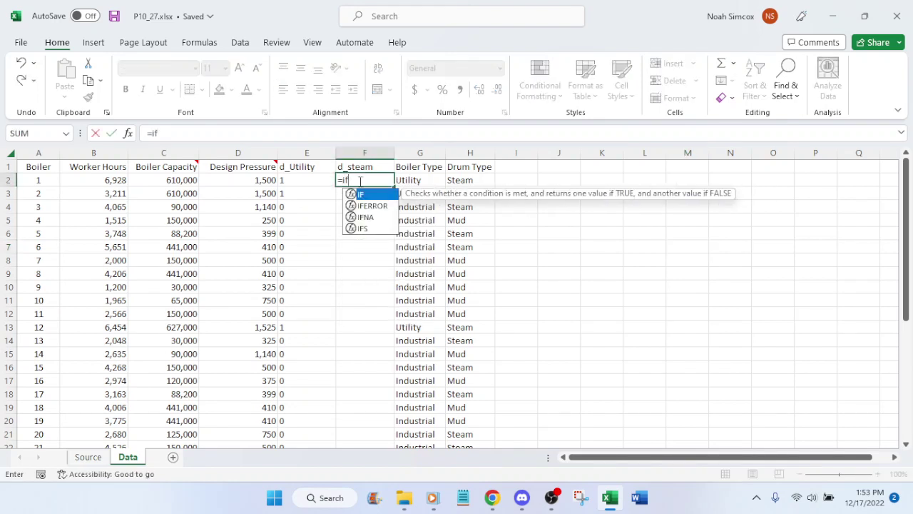
type("(")
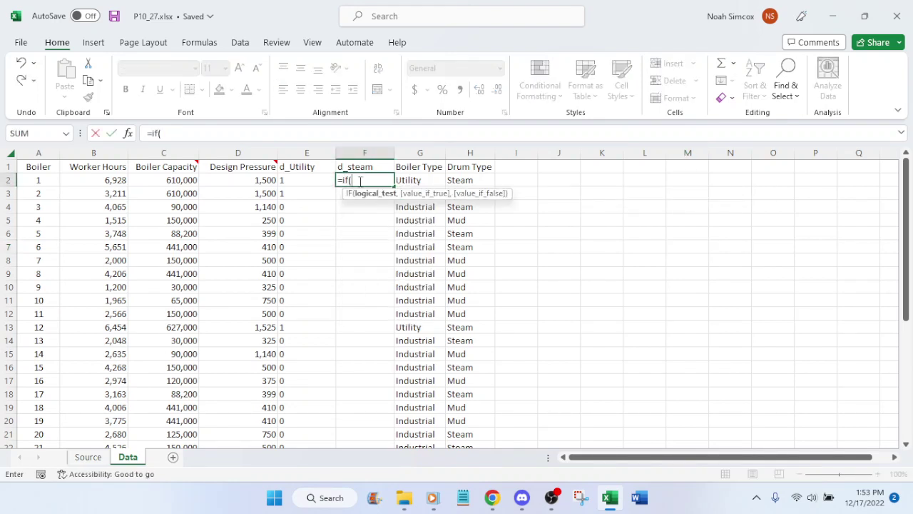
left_click(465, 181)
type("=\"")
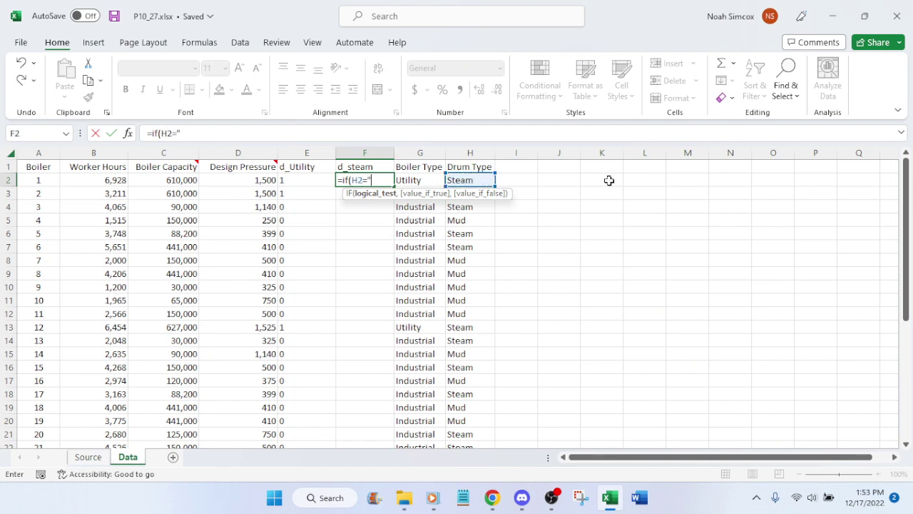
type("Steam\"")
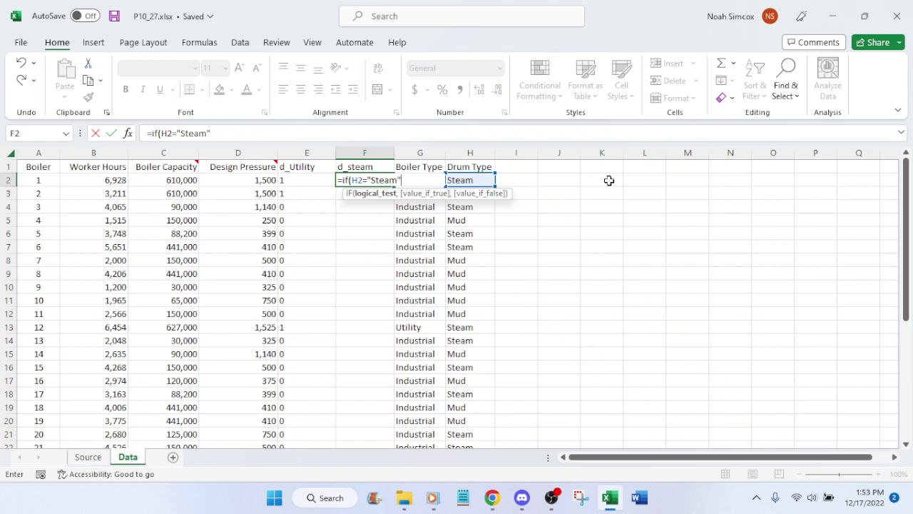
type(",")
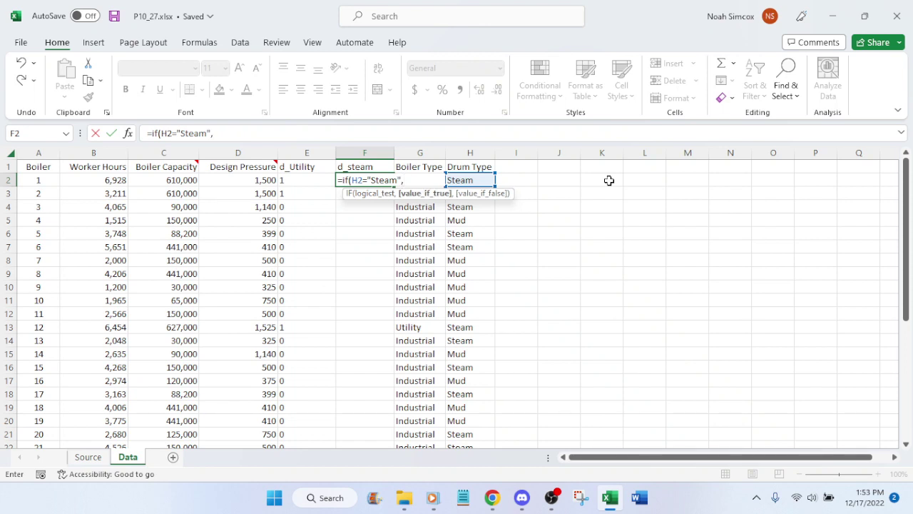
type("1,0)")
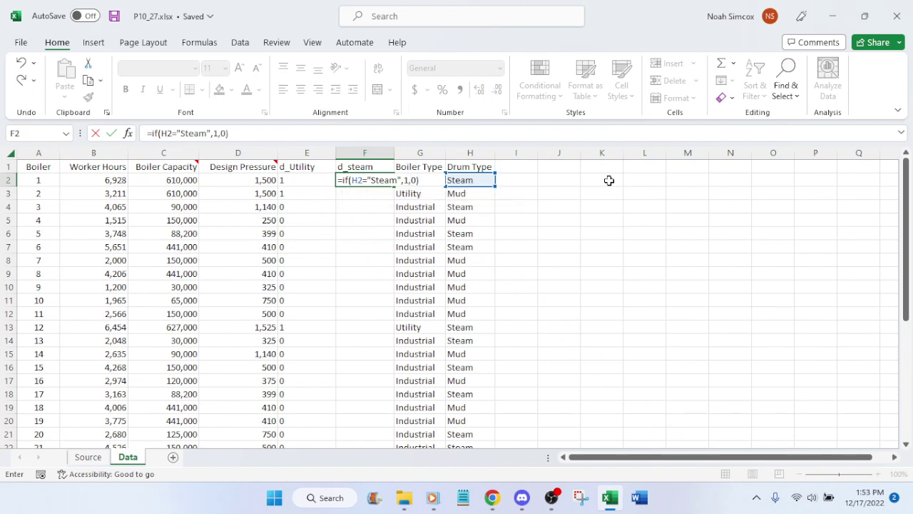
key("Return")
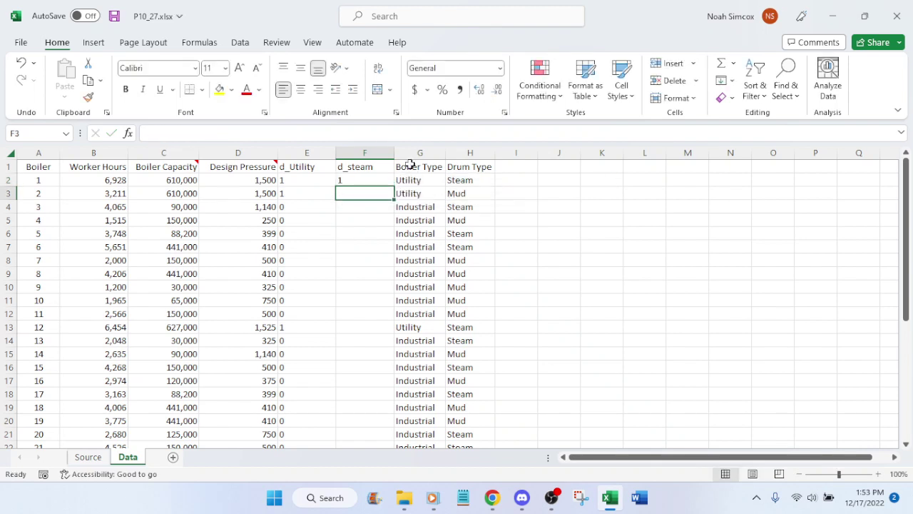
Step: Fill the d_steam formula from F2 down through row 37 and save the workbook
left_click(356, 180)
double_click(392, 186)
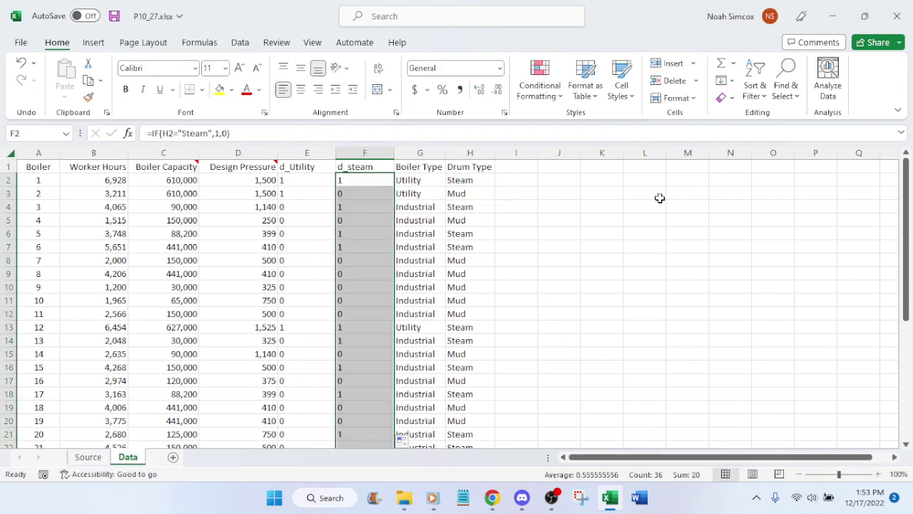
scroll(606, 226, "down", 10)
scroll(600, 223, "up", 5)
scroll(597, 219, "up", 5)
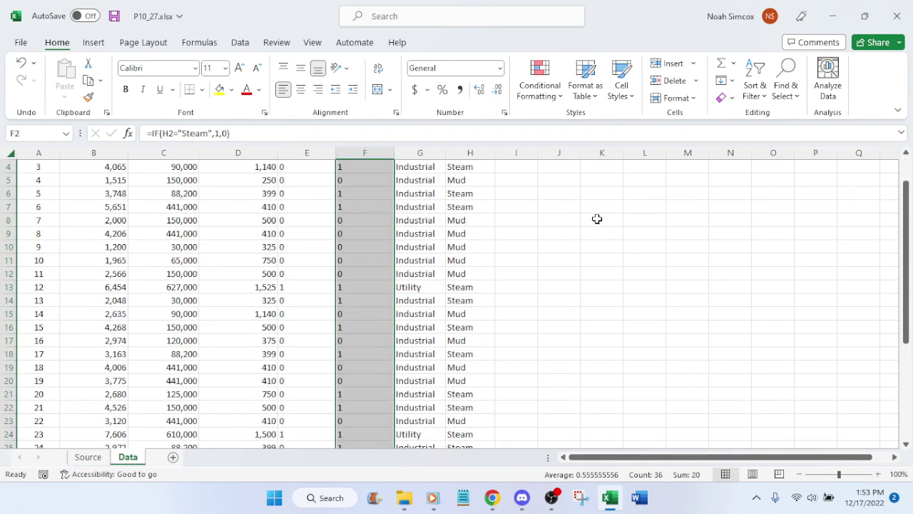
left_click(555, 207)
key("ctrl+s")
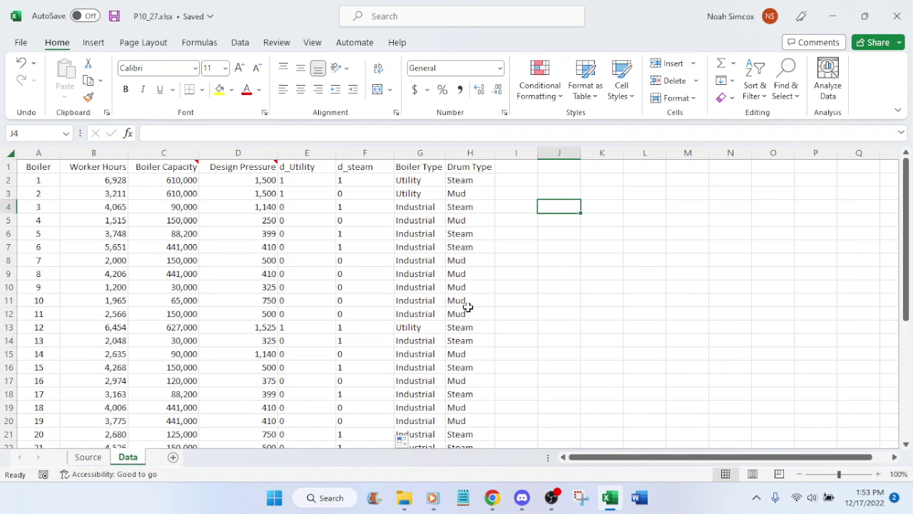
Step: Check the d_steam values against the Drum Type column down to row 37
scroll(471, 317, "down", 2)
scroll(513, 298, "down", 4)
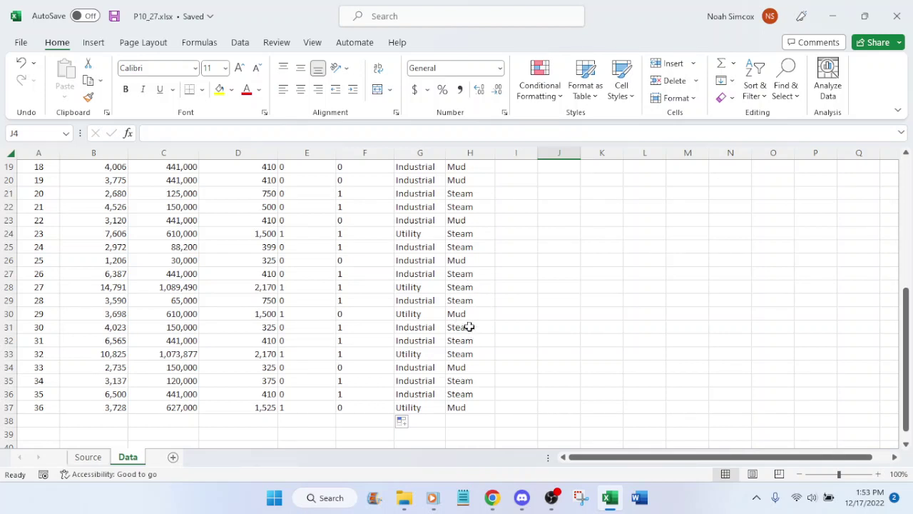
scroll(556, 343, "up", 6)
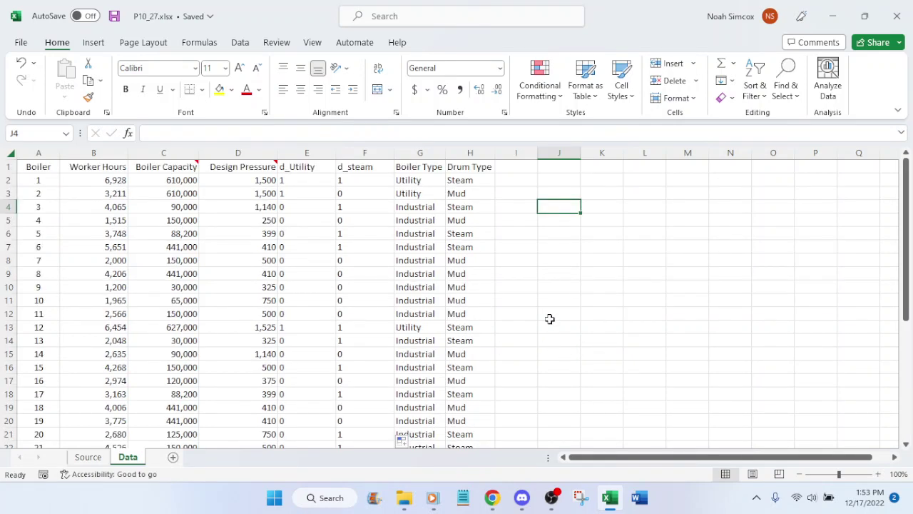
left_click(601, 184)
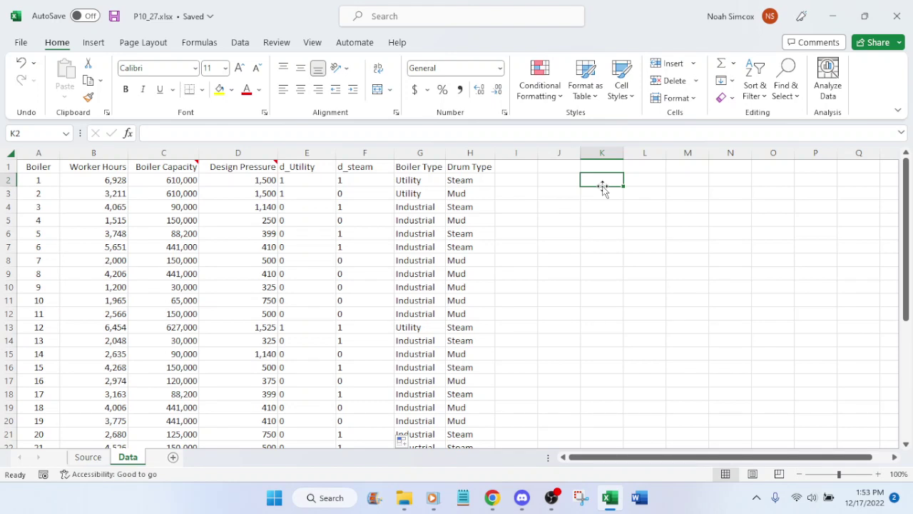
scroll(558, 240, "down", 7)
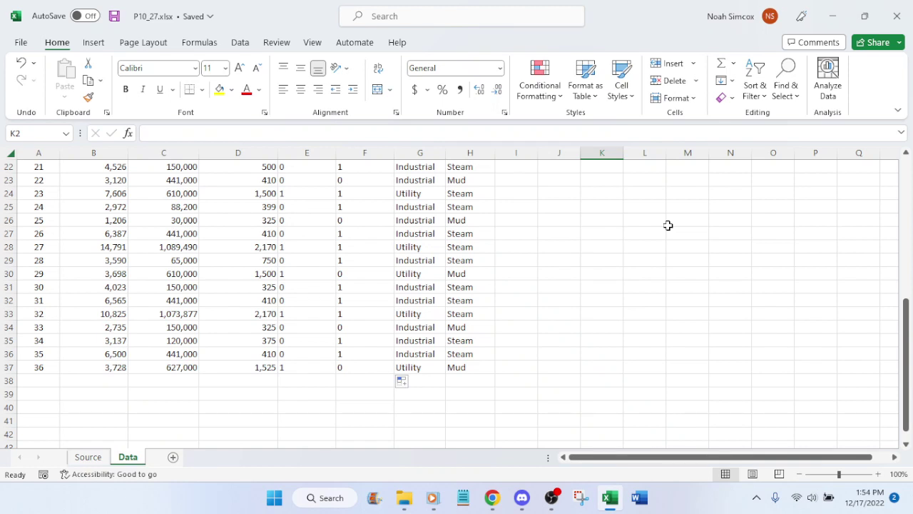
scroll(606, 240, "up", 7)
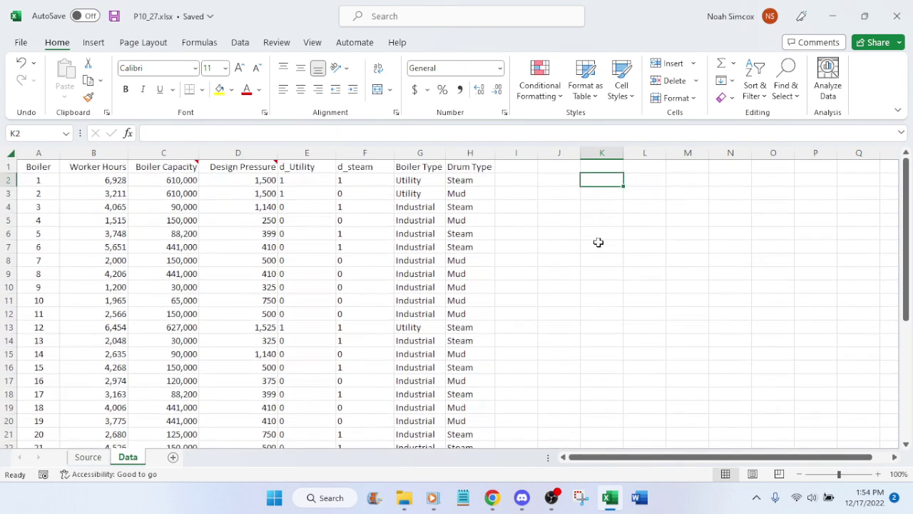
Step: Switch to Chrome and reread problem 27 on page 459 of the textbook
left_click(491, 498)
key("ctrl+Tab")
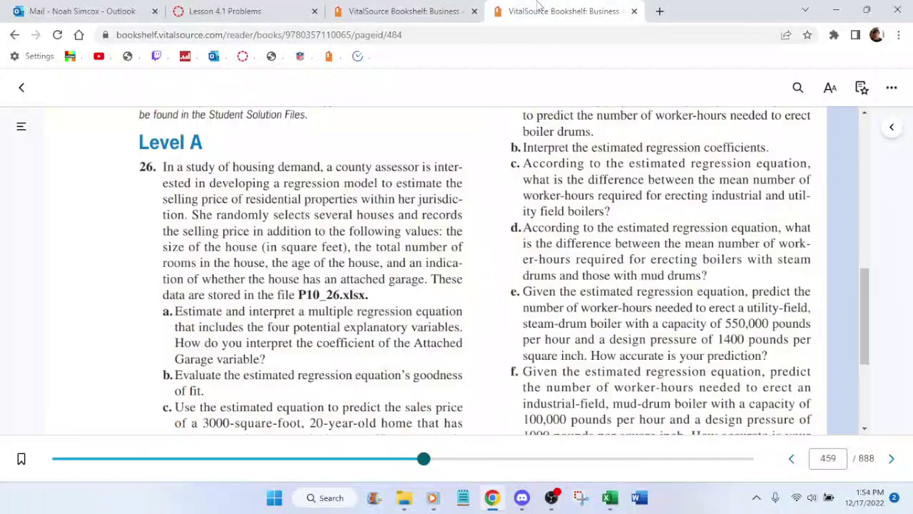
scroll(451, 251, "down", 3)
scroll(454, 254, "up", 2)
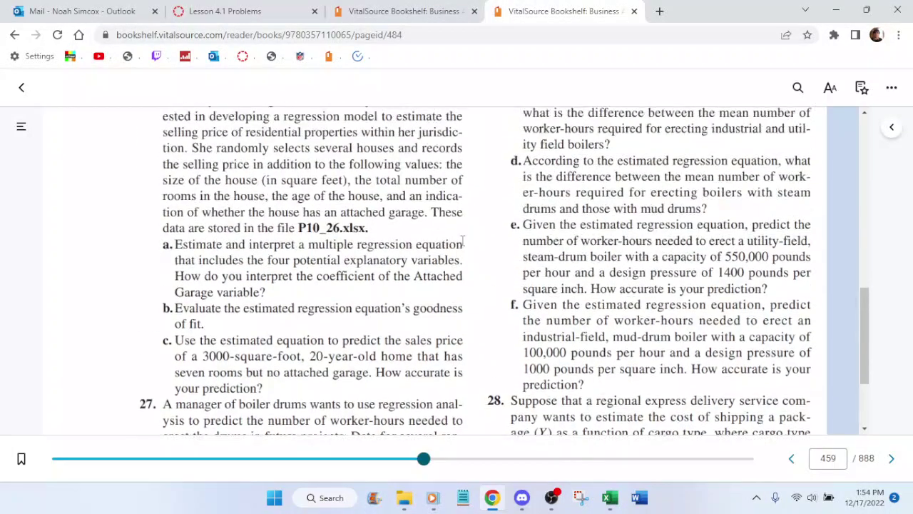
scroll(462, 242, "up", 2)
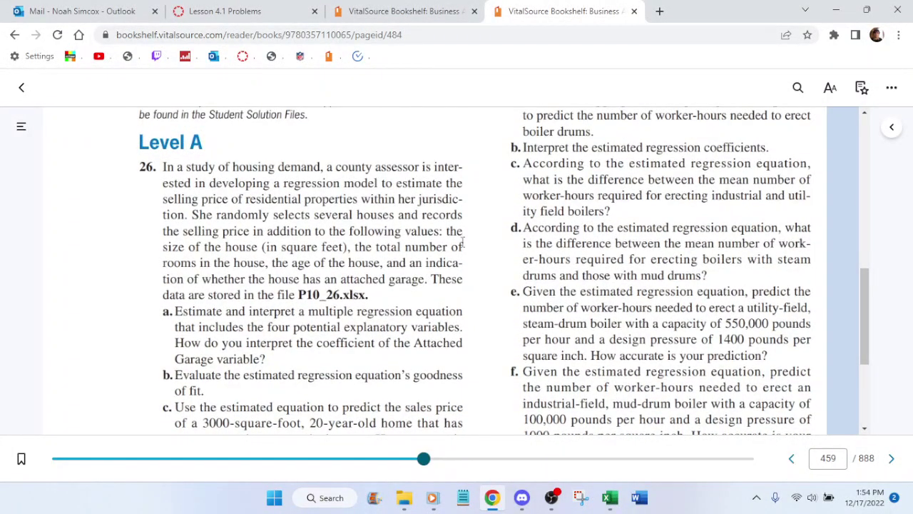
scroll(462, 243, "down", 3)
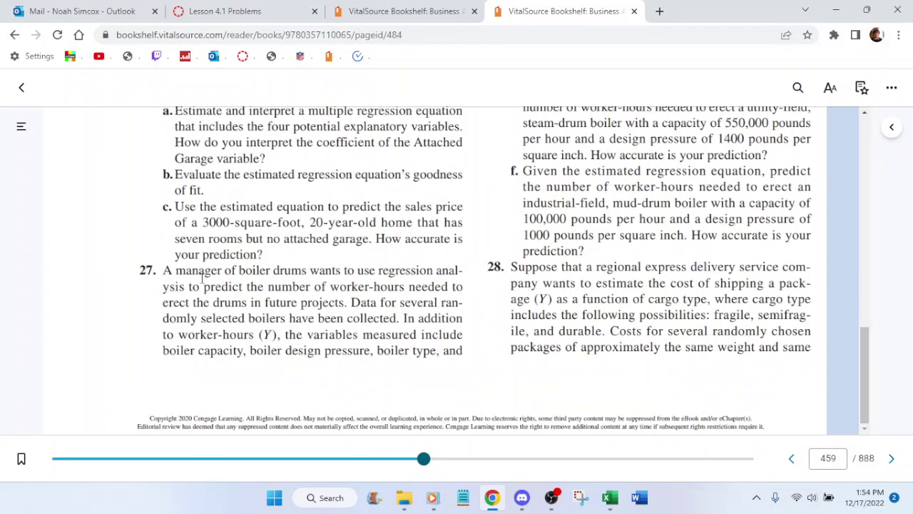
Step: Return to Excel and start a Regression data analysis with the Worker Hours column, $B$1:$B$37, as the Input Y Range
left_click(610, 498)
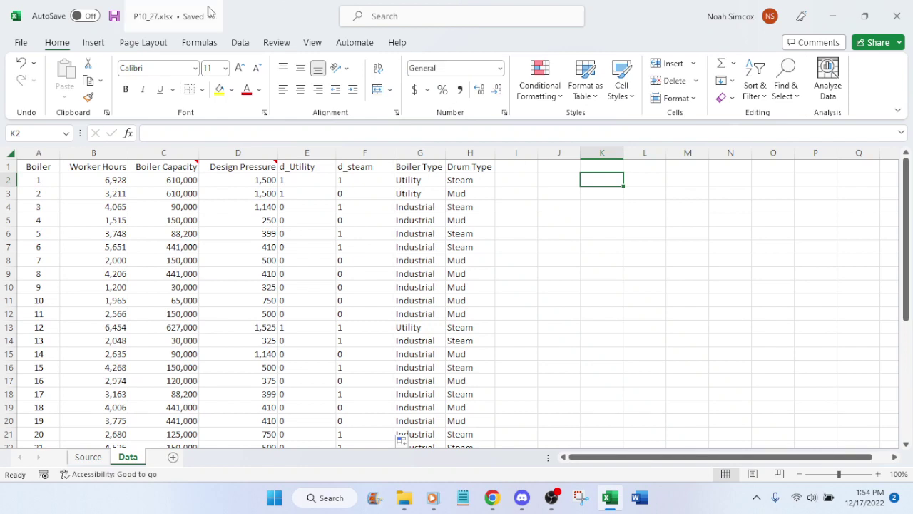
left_click(240, 43)
left_click(776, 64)
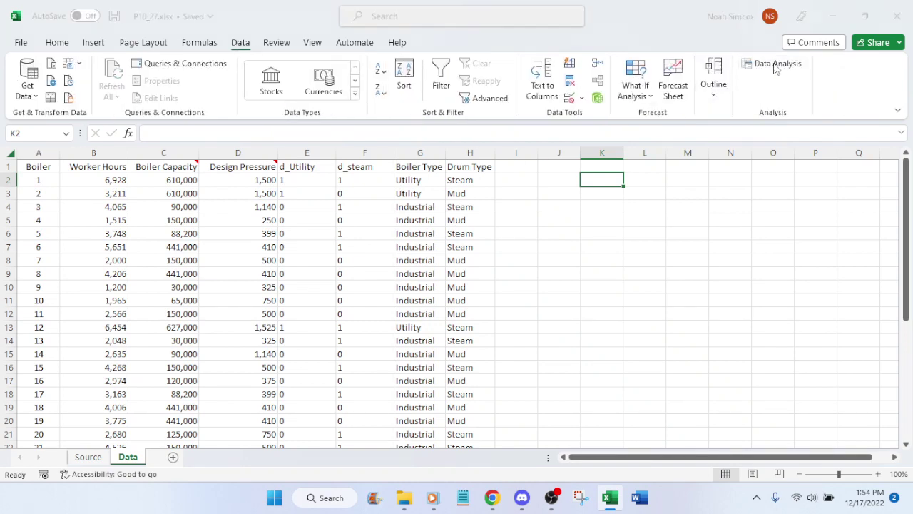
left_click(798, 267)
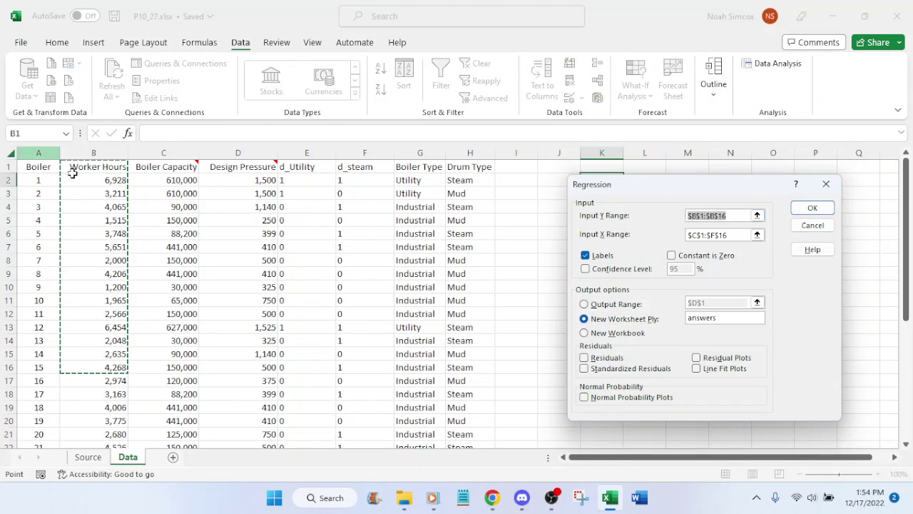
left_click(101, 165)
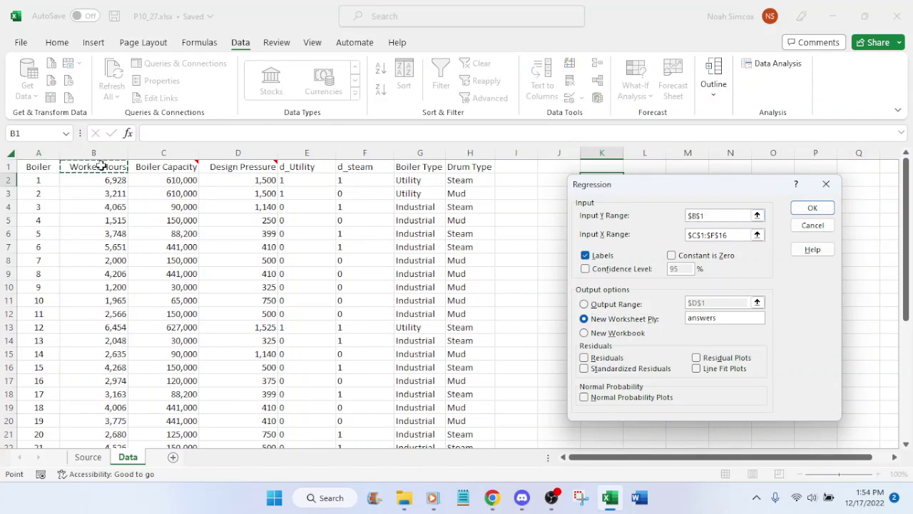
key("ctrl+shift+Down")
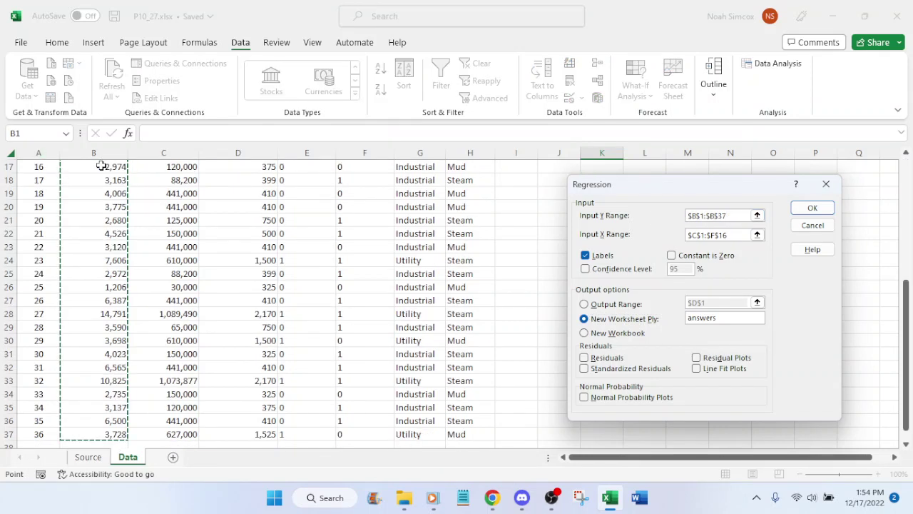
left_click(725, 237)
left_click_drag(724, 241, 679, 241)
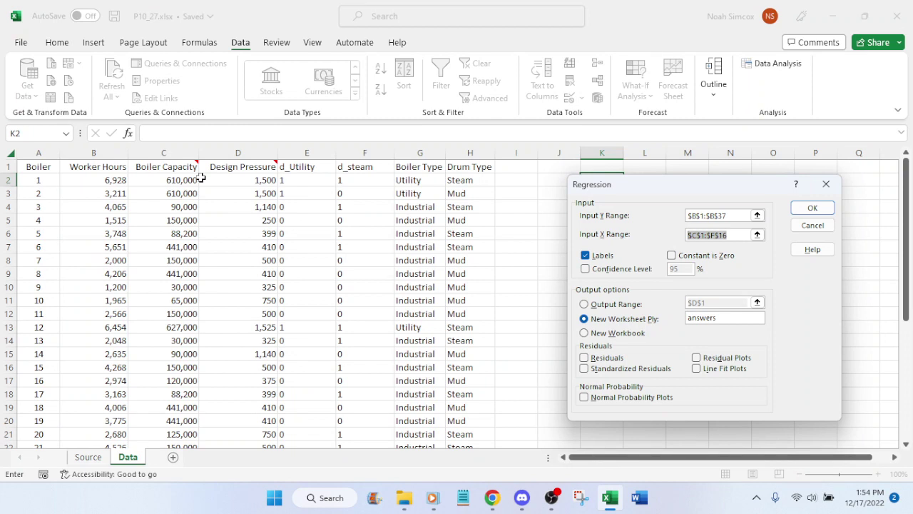
Step: Switch to Chrome and check which explanatory variables problem 27 lists for the worker-hours regression
left_click(492, 497)
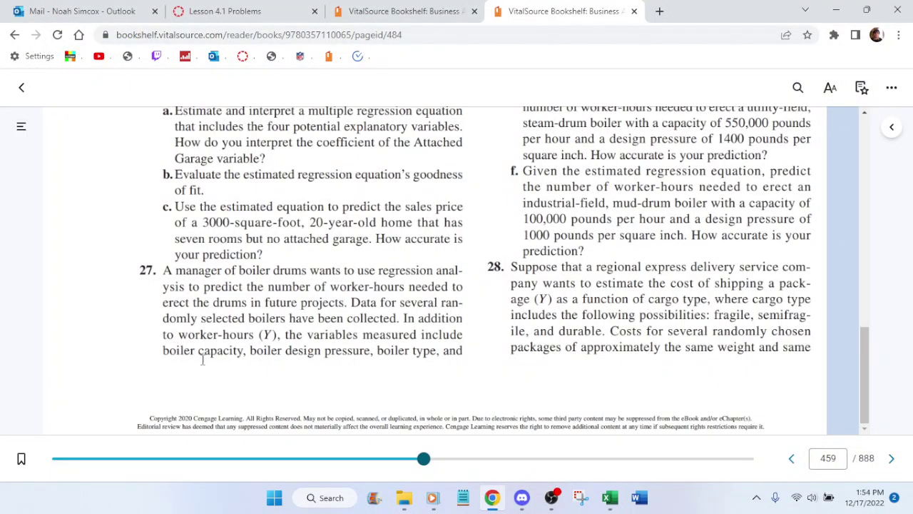
scroll(432, 373, "up", 8)
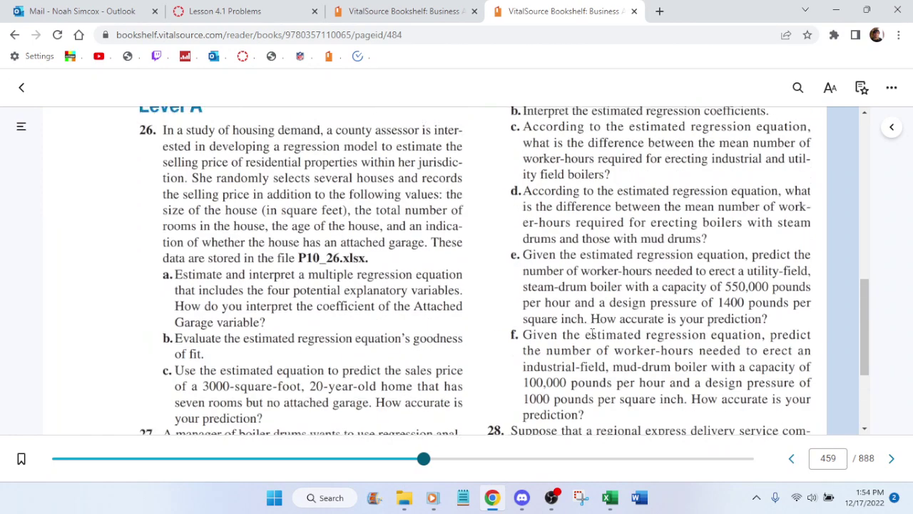
scroll(642, 324, "down", 8)
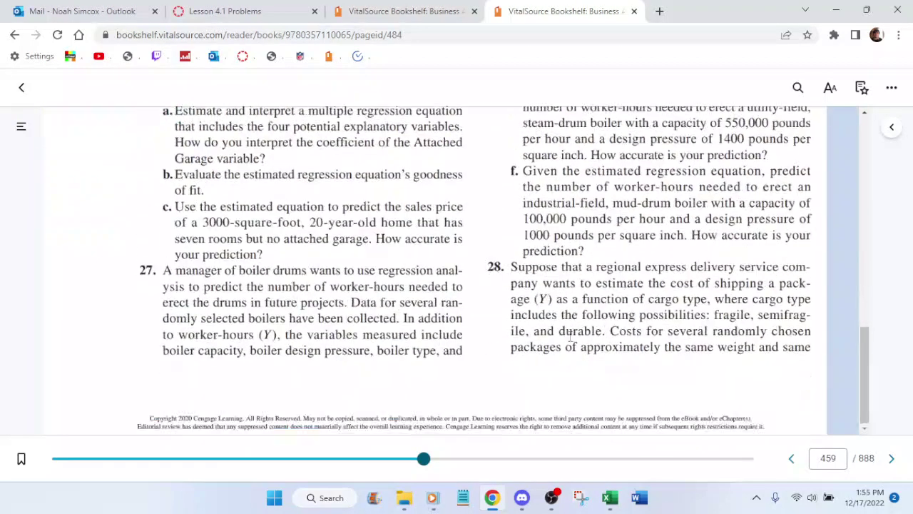
Step: Return to Excel, set the Input X Range to $C$1:$F$37, and run the regression with labels onto the new worksheet answers
left_click(610, 497)
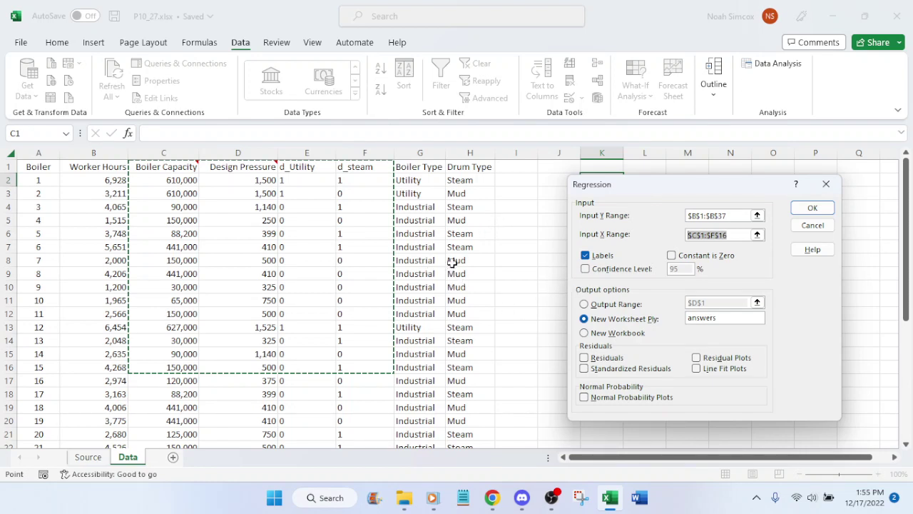
left_click_drag(164, 169, 360, 168)
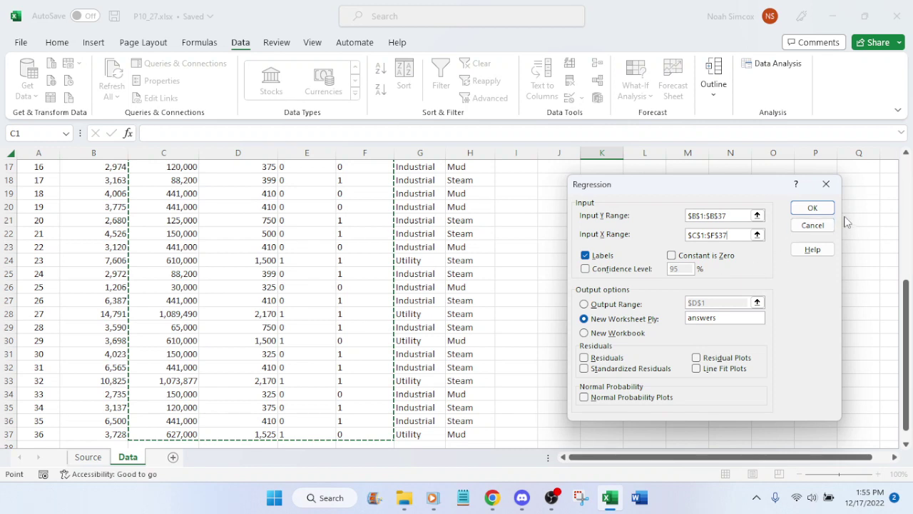
left_click(813, 208)
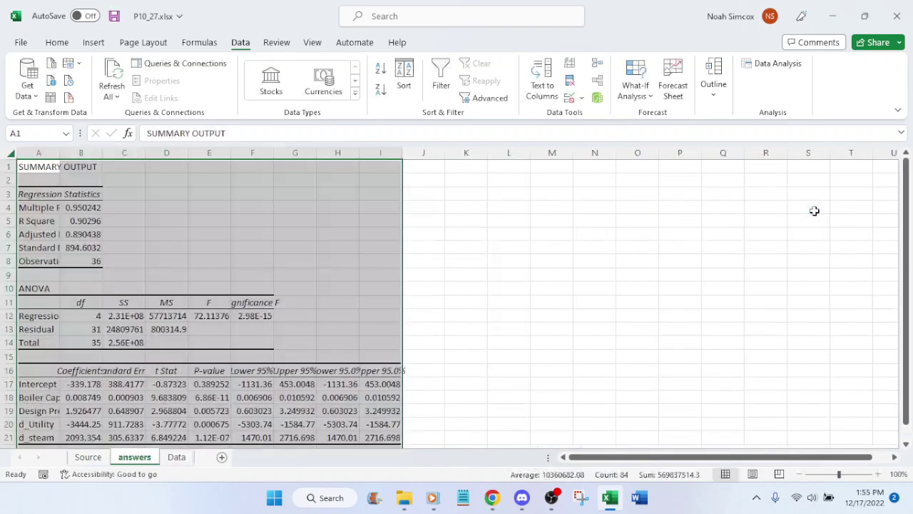
Step: AutoFit the column widths of the regression output on the answers sheet
left_click(50, 44)
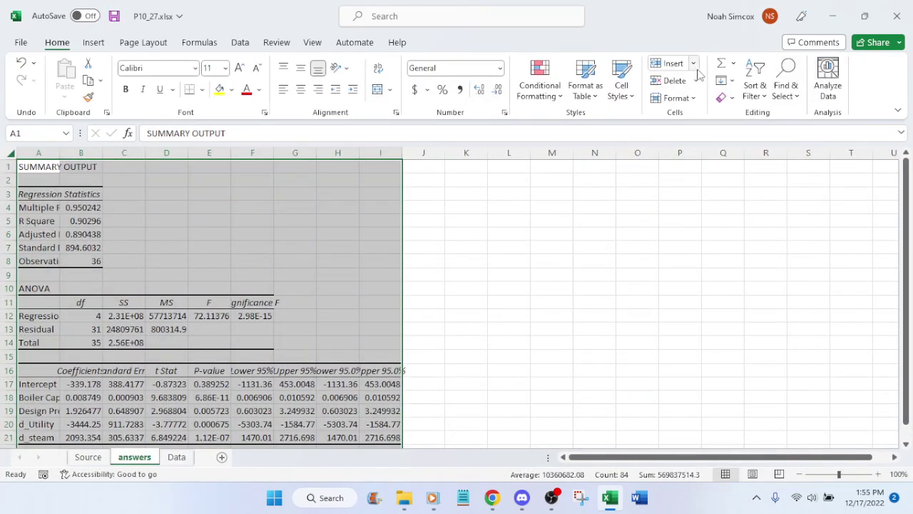
left_click(674, 98)
left_click(687, 192)
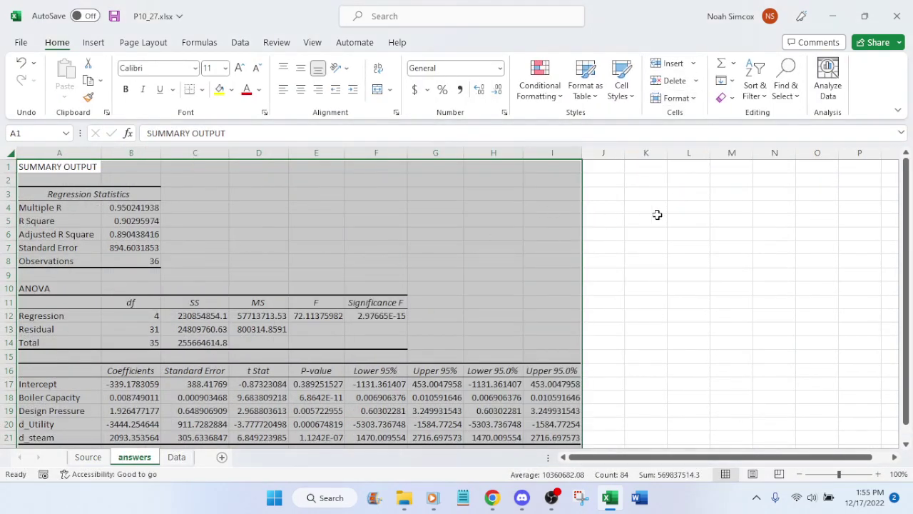
left_click(676, 210)
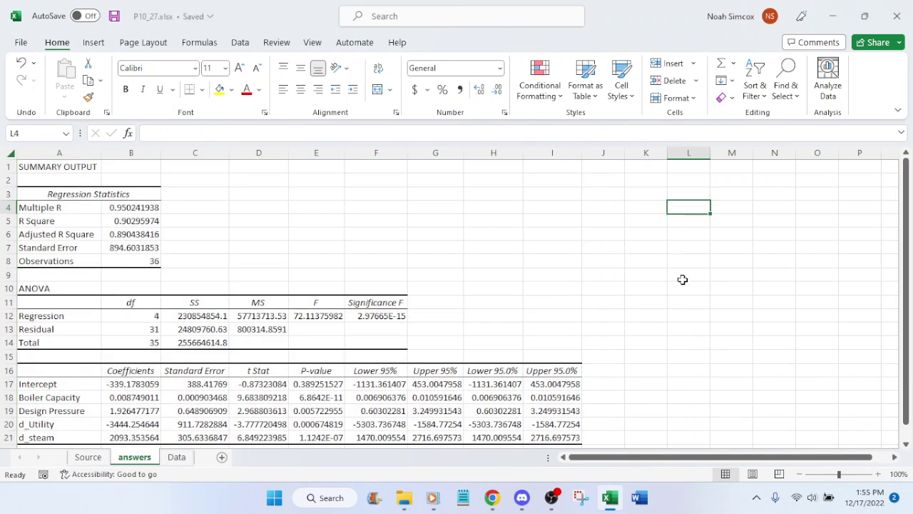
left_click(551, 499)
left_click(551, 499)
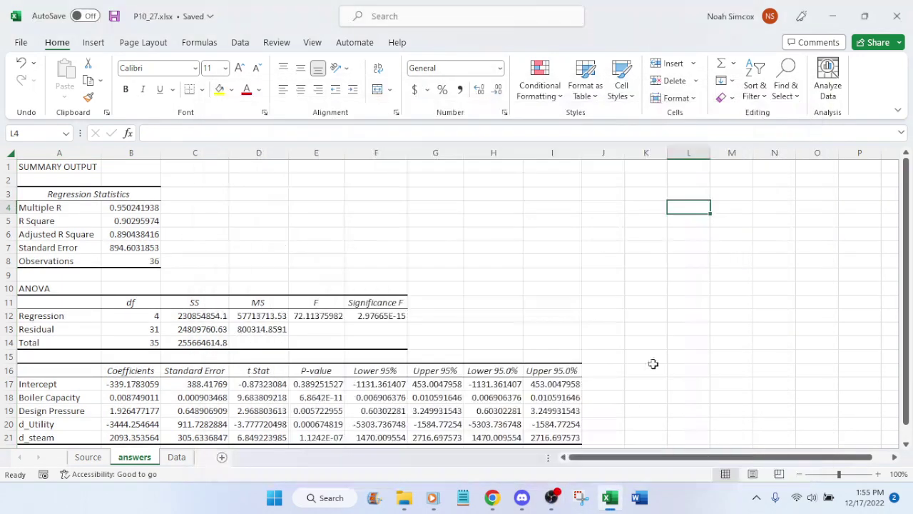
left_click(587, 244)
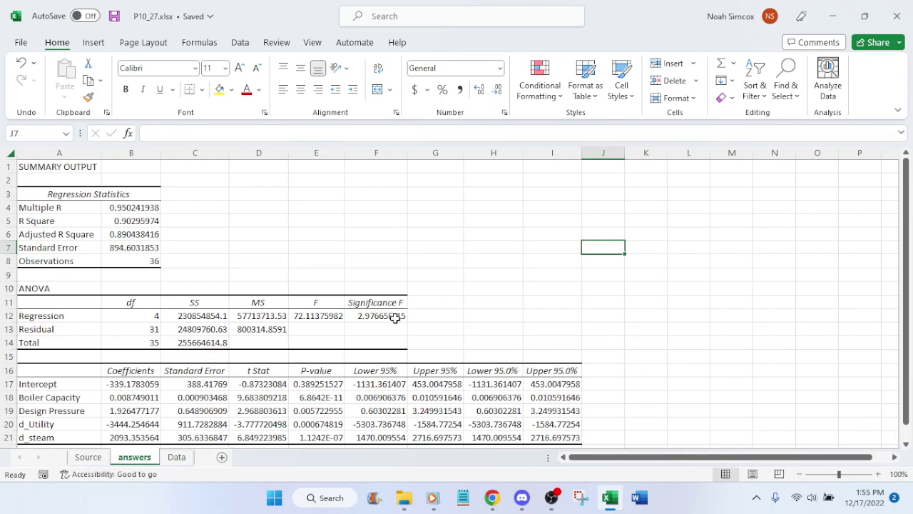
scroll(617, 234, "down", 2)
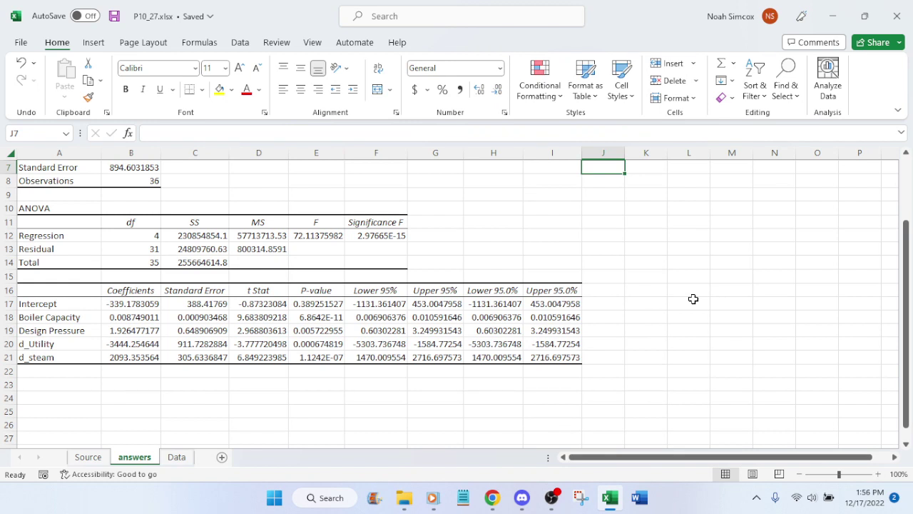
Step: Switch to Chrome and read parts a through f of problem 27 in the textbook
left_click(493, 498)
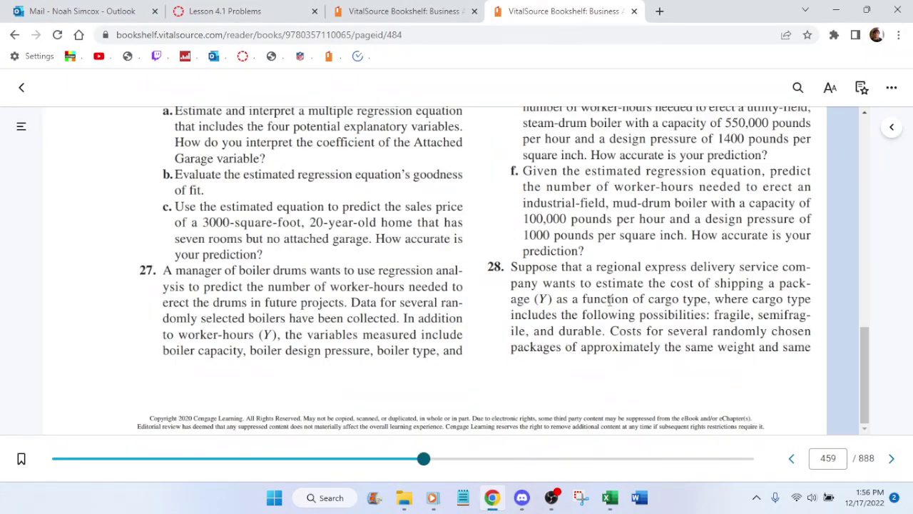
scroll(614, 303, "up", 5)
scroll(629, 307, "up", 1)
scroll(638, 296, "down", 2)
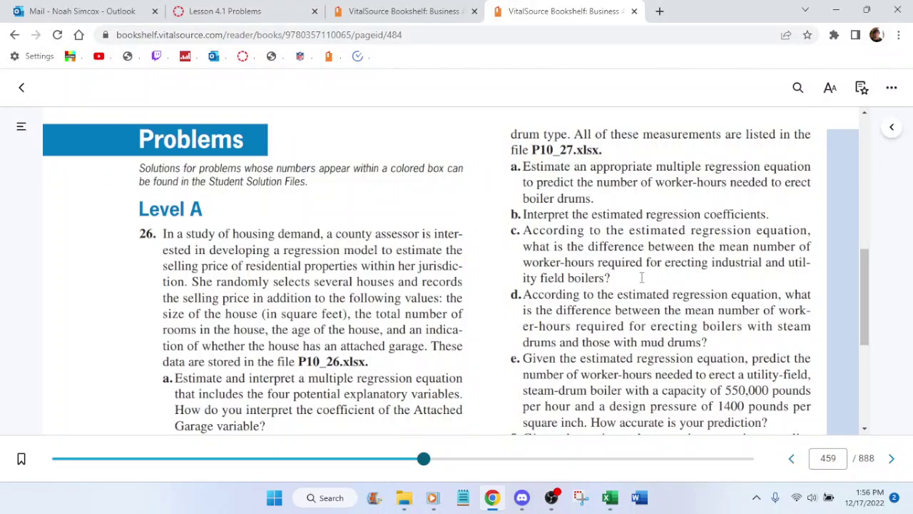
scroll(641, 278, "down", 4)
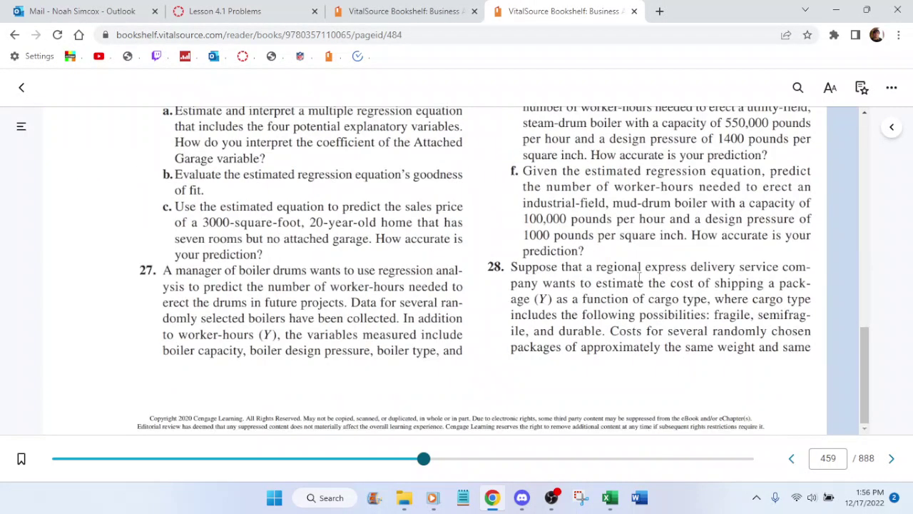
scroll(638, 277, "up", 1)
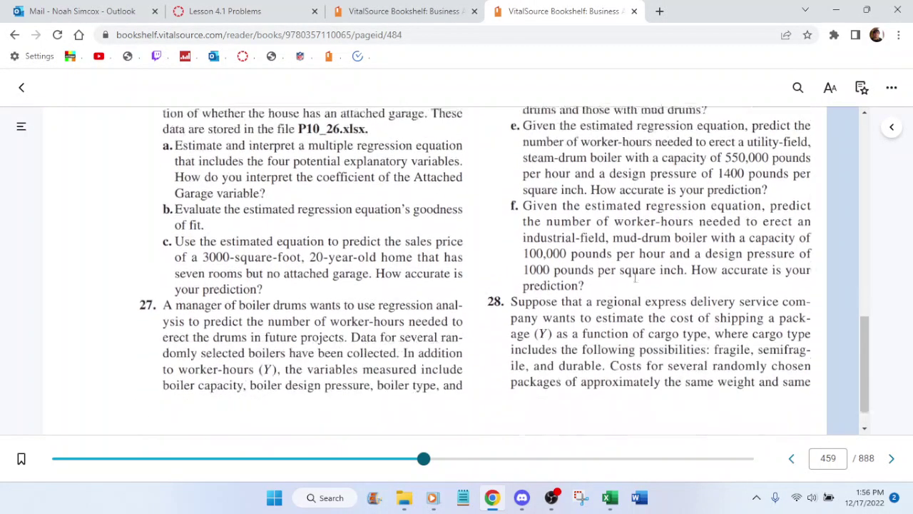
scroll(635, 278, "down", 1)
scroll(638, 278, "up", 4)
scroll(642, 278, "down", 1)
scroll(646, 278, "up", 2)
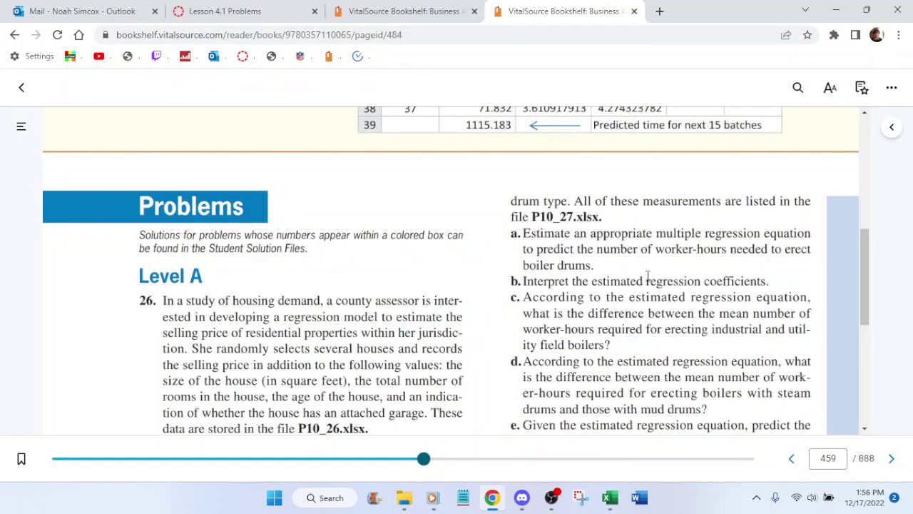
Step: Return to Excel, enter workerhours in cell A22 below the regression coefficients, and check the variables on the Data sheet
left_click(605, 489)
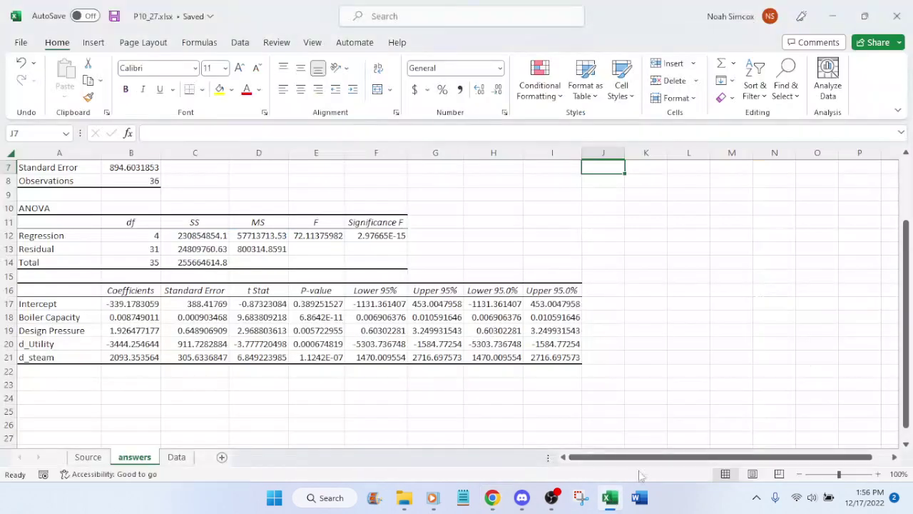
scroll(649, 310, "down", 1)
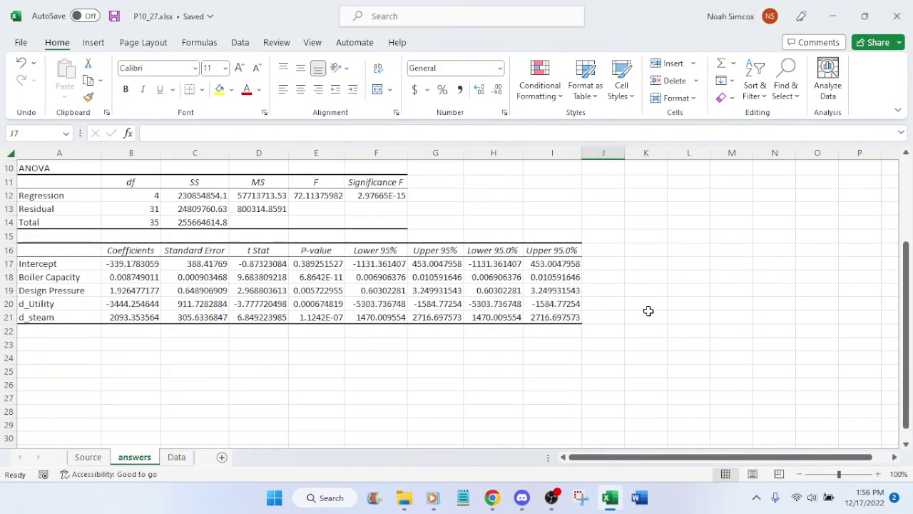
left_click(62, 329)
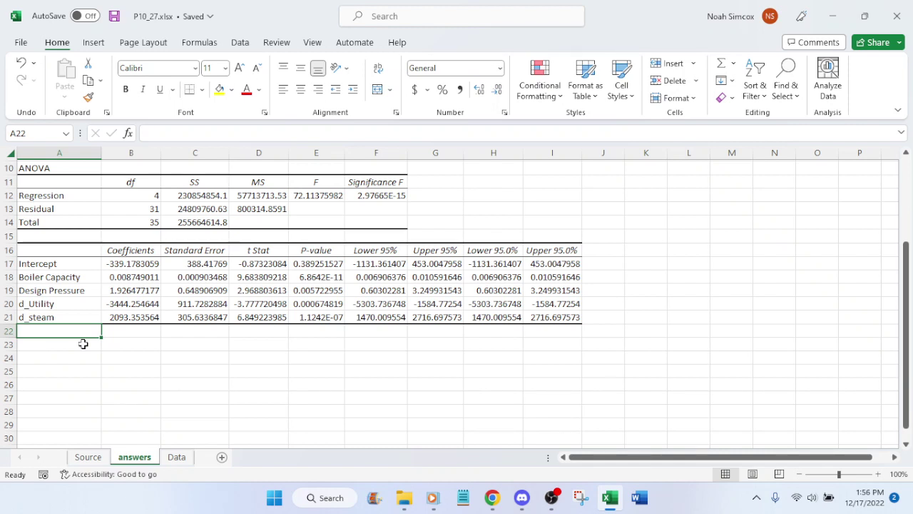
type("workerhours")
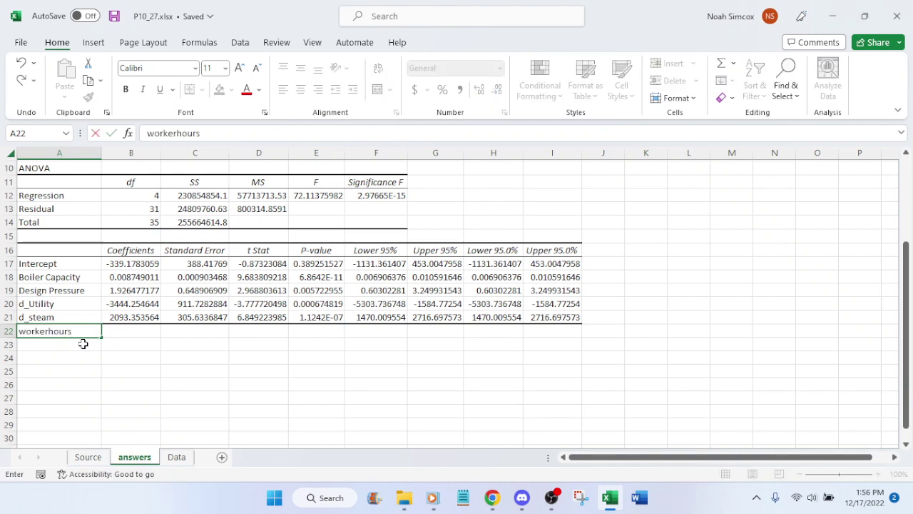
left_click(88, 456)
left_click(176, 457)
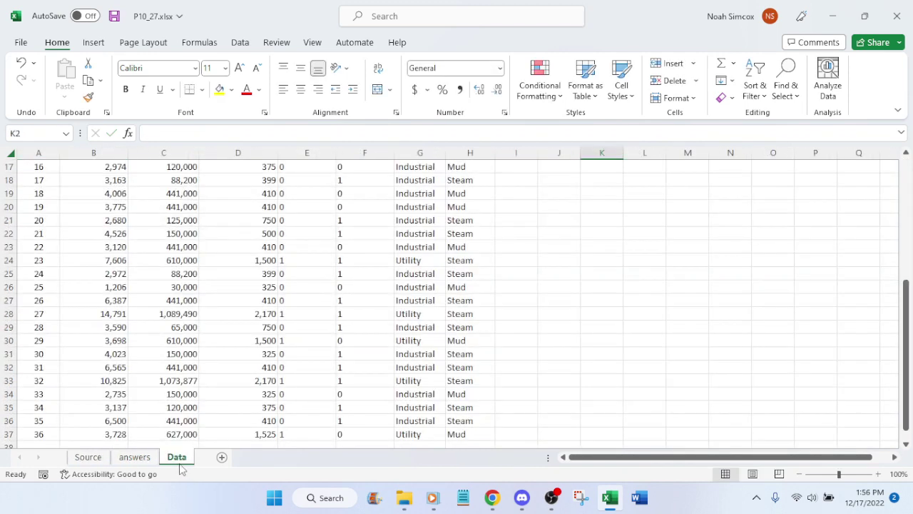
scroll(244, 300, "up", 5)
left_click(134, 457)
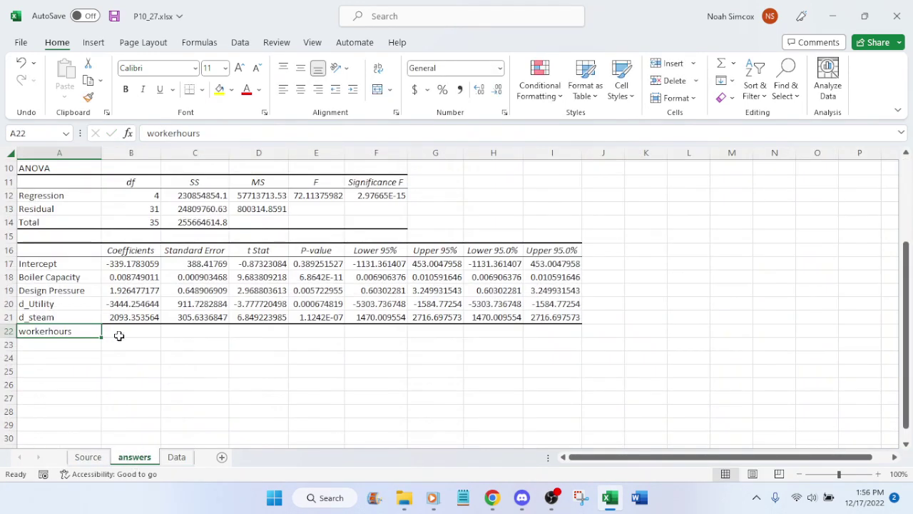
Step: Extend the regression equation in A22 on the answers sheet with = -339.18 + 0.0088*BoilerCapacity
left_click(212, 128)
type("=")
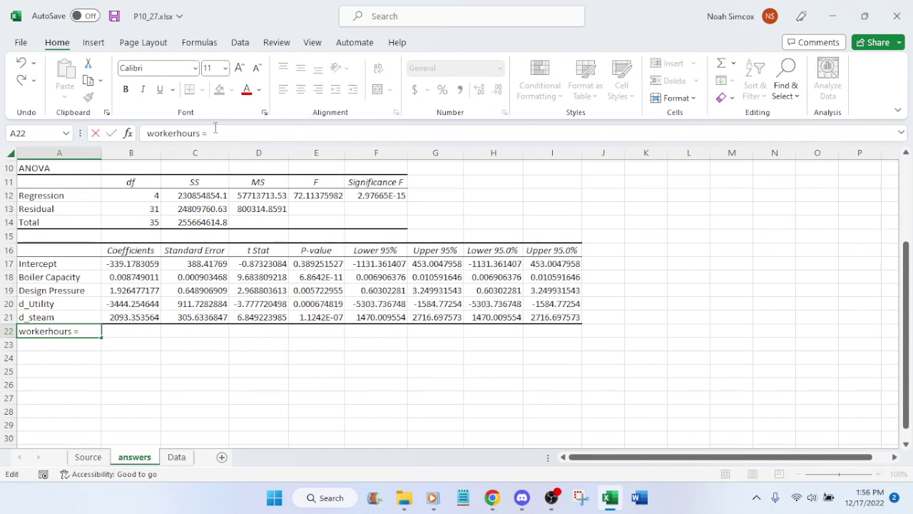
type(" -339.1")
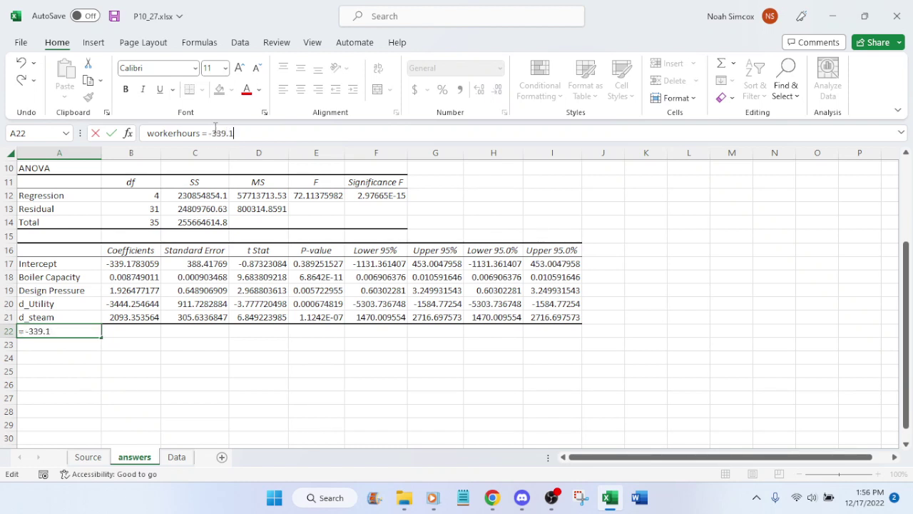
type("8 +")
type("0.0088*")
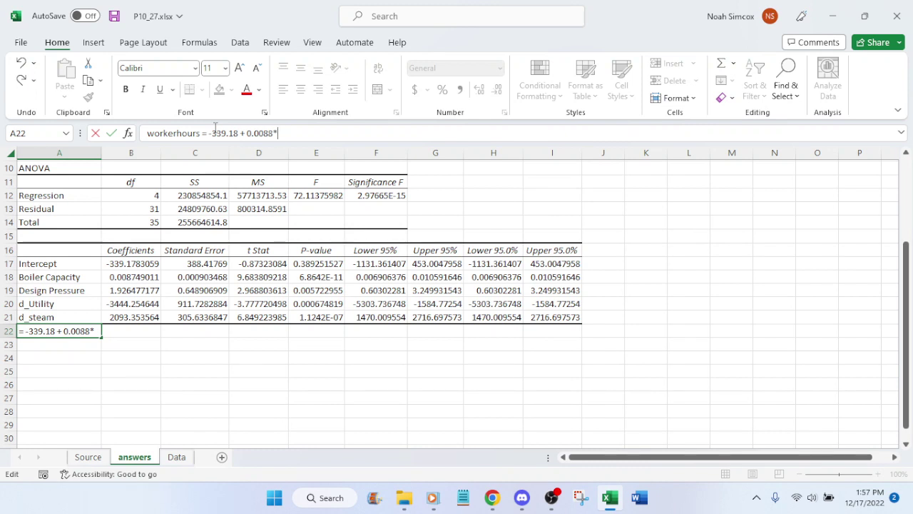
type("Boil")
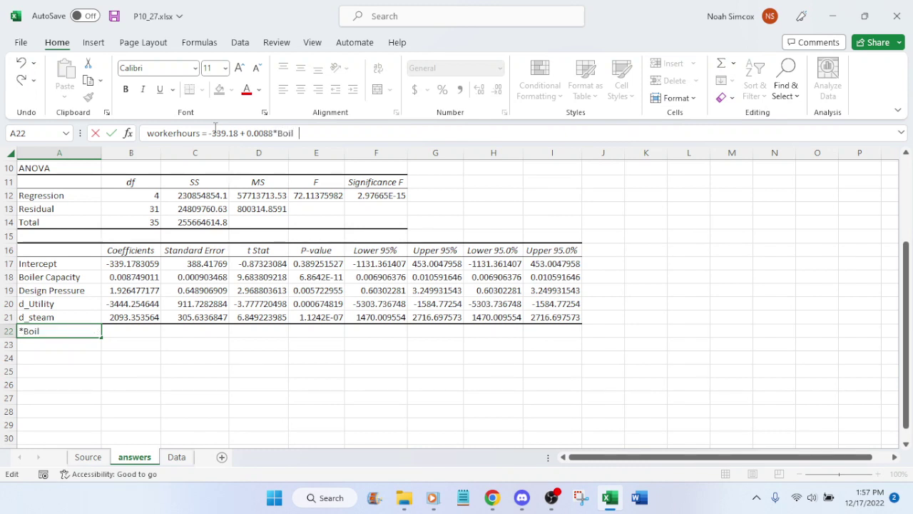
type("erCapacit")
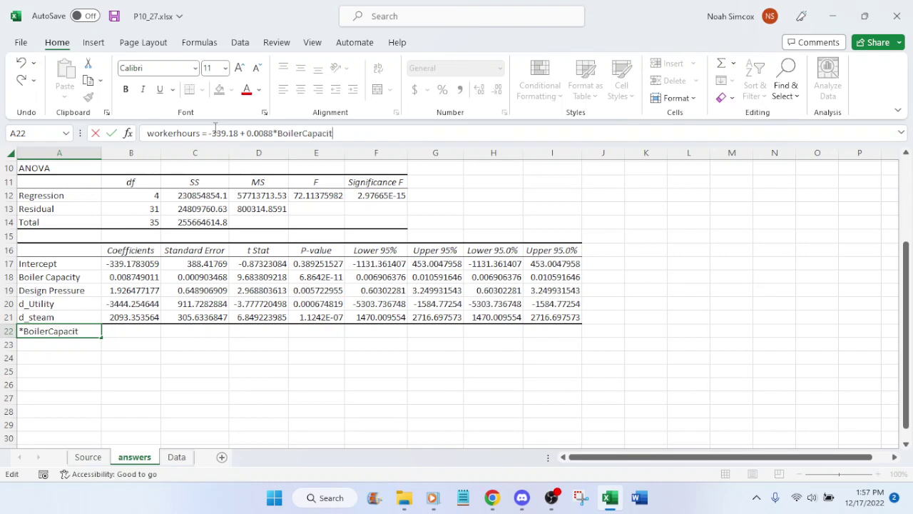
Step: Append + 1.9265*DesignPressure - 3444.2546* to the regression equation in A22
type("y + 1.9")
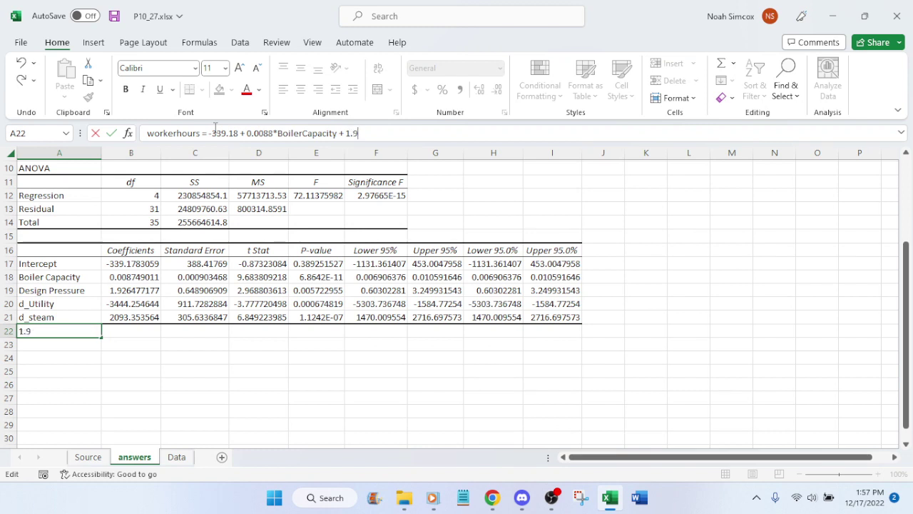
type("265*DesignPressure")
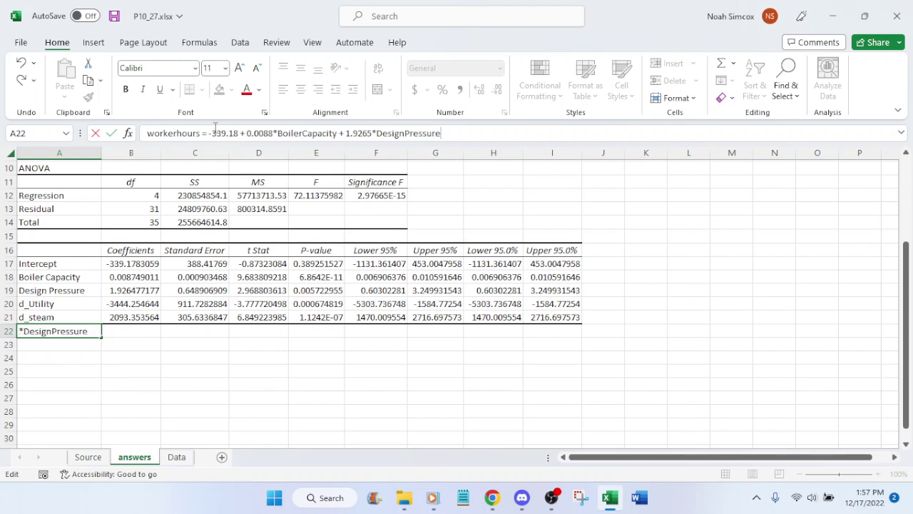
type(" -")
type("344")
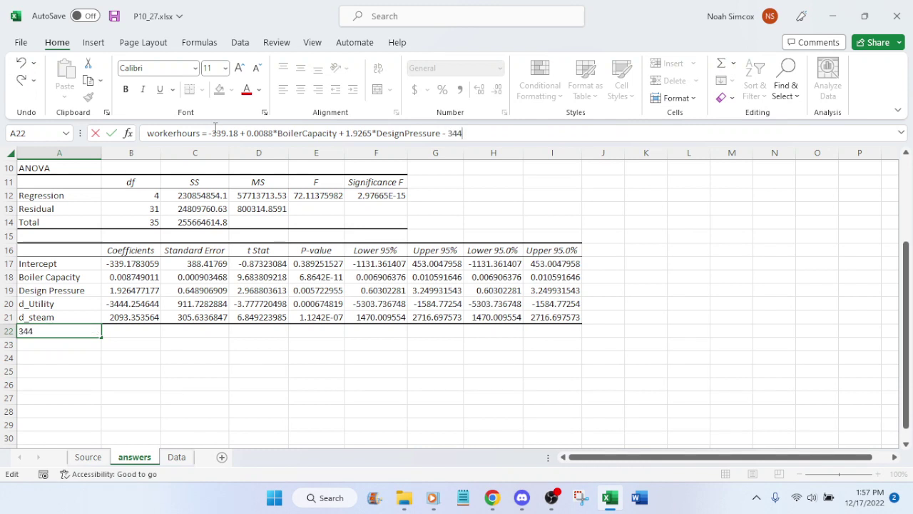
type("4.2546*")
key("Return")
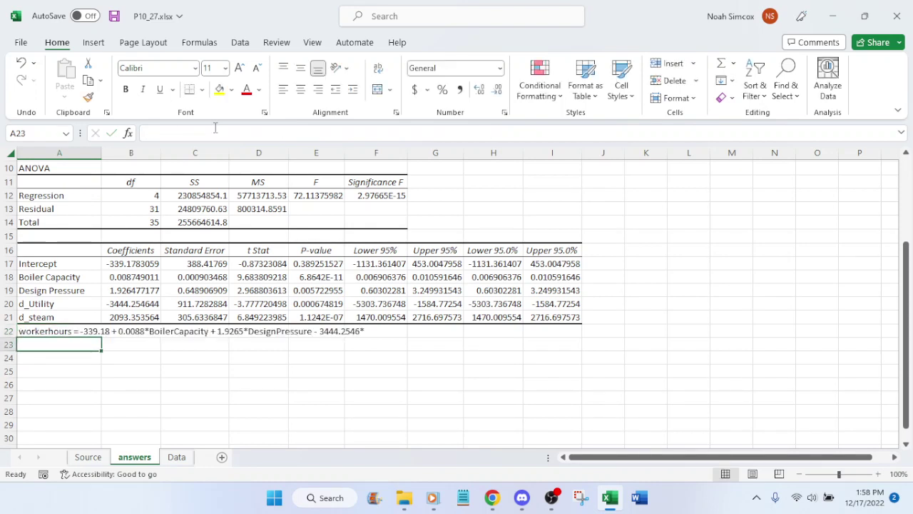
Step: Check the variable names on the Data sheet and append "BoilerType" to the workerhours equation in A22 of the answers sheet
left_click(98, 460)
left_click(179, 460)
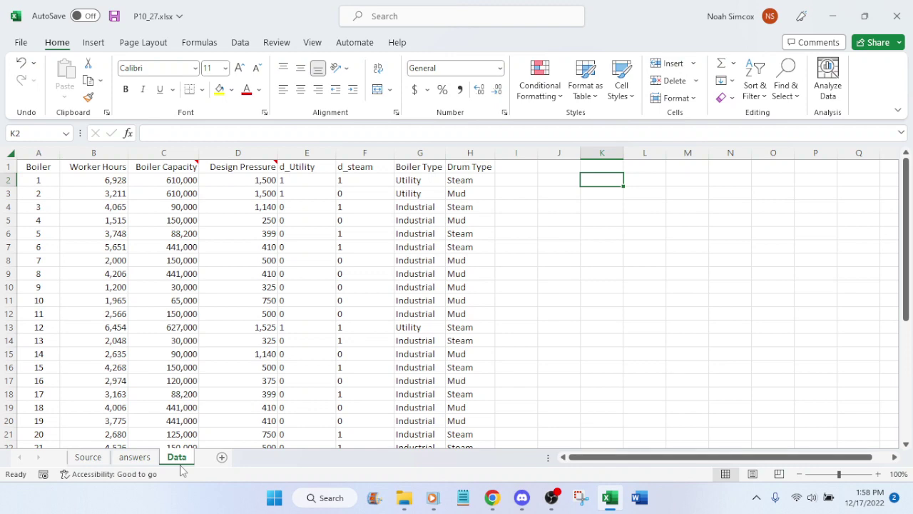
left_click(135, 458)
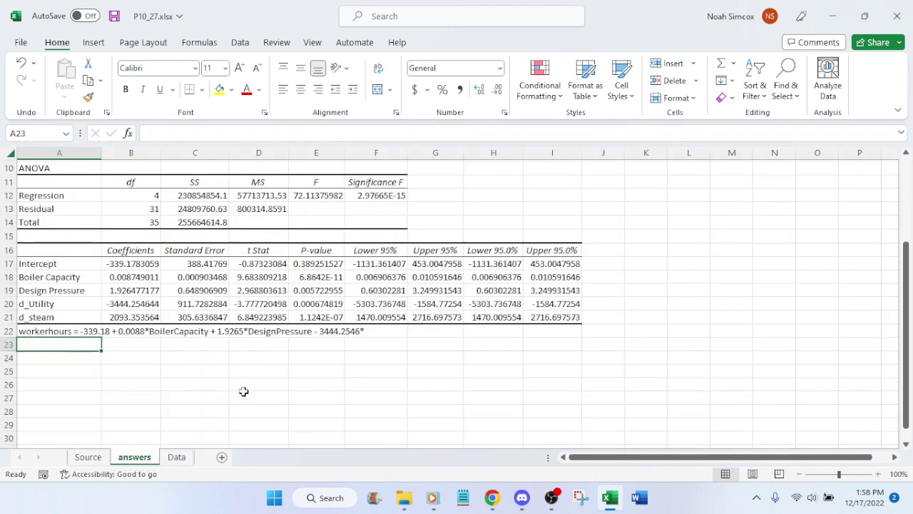
left_click(60, 331)
left_click(515, 134)
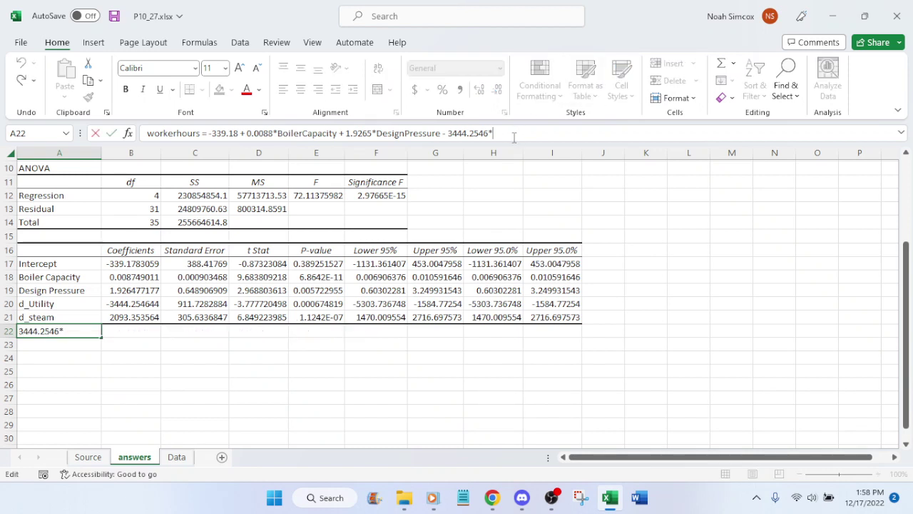
type("Boild")
key("BackSpace")
type("erType")
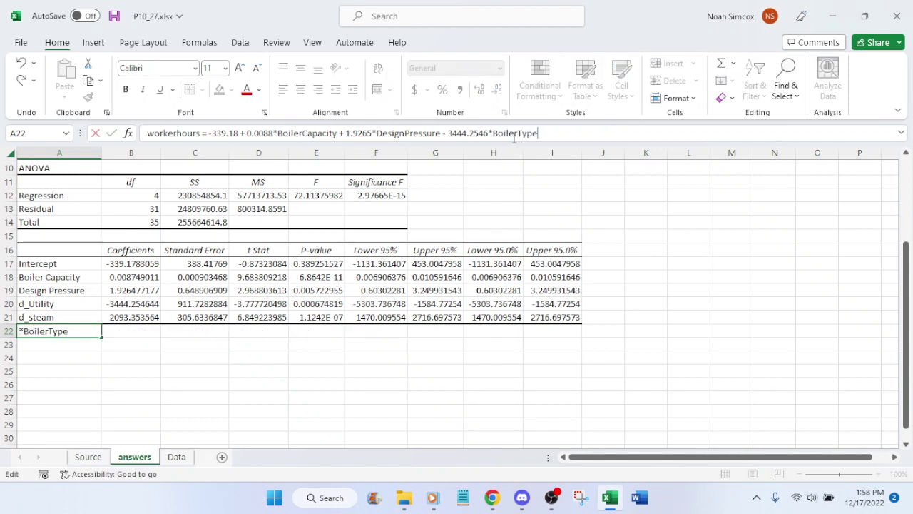
Step: Append " + 2093.3536*DrumType" to the workerhours equation in A22, checking the name on the Data sheet, and save the workbook
type(" + 2093.35")
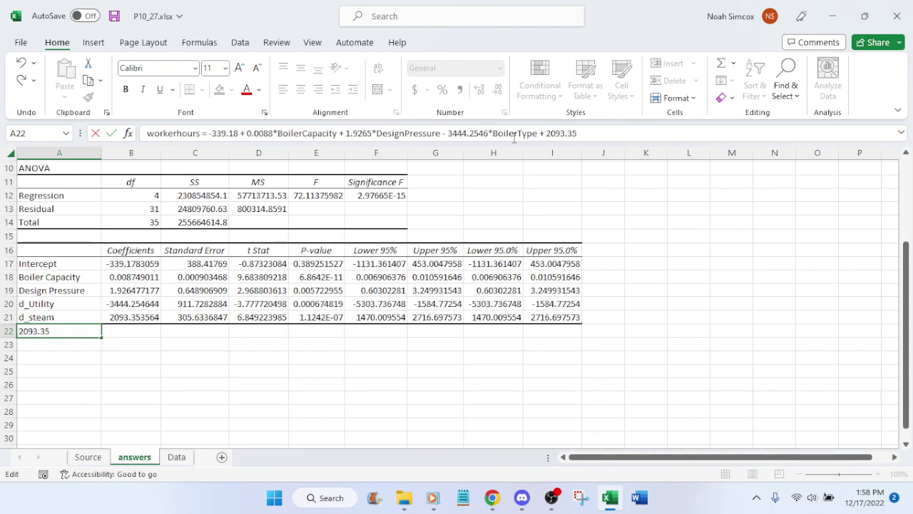
type("36*")
left_click(176, 457)
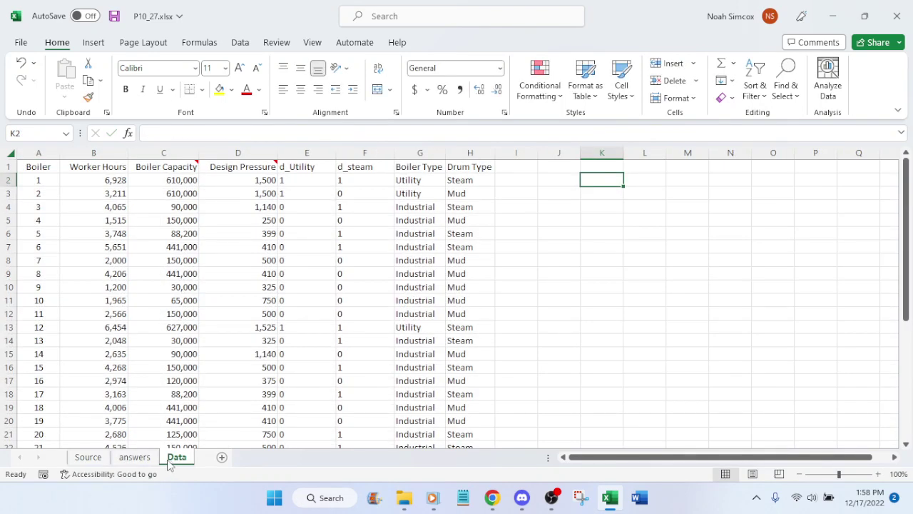
left_click(134, 458)
left_click(603, 134)
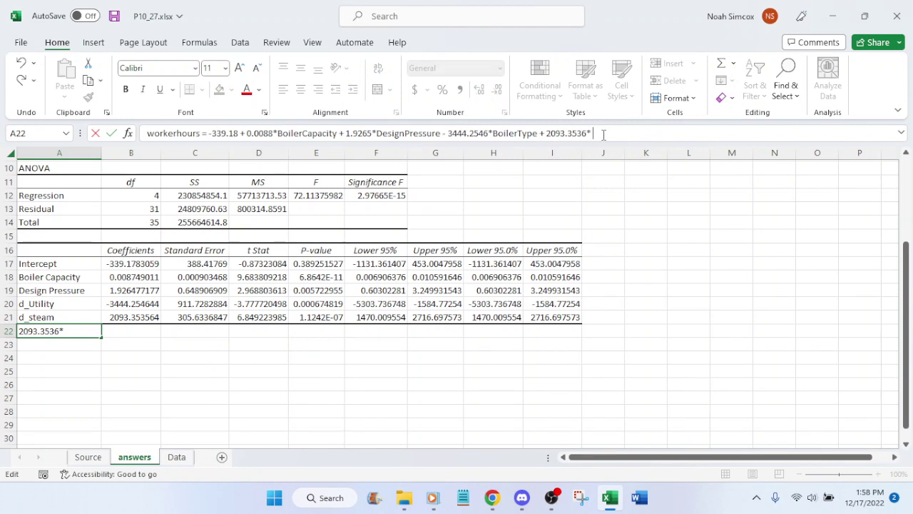
type("DrumType")
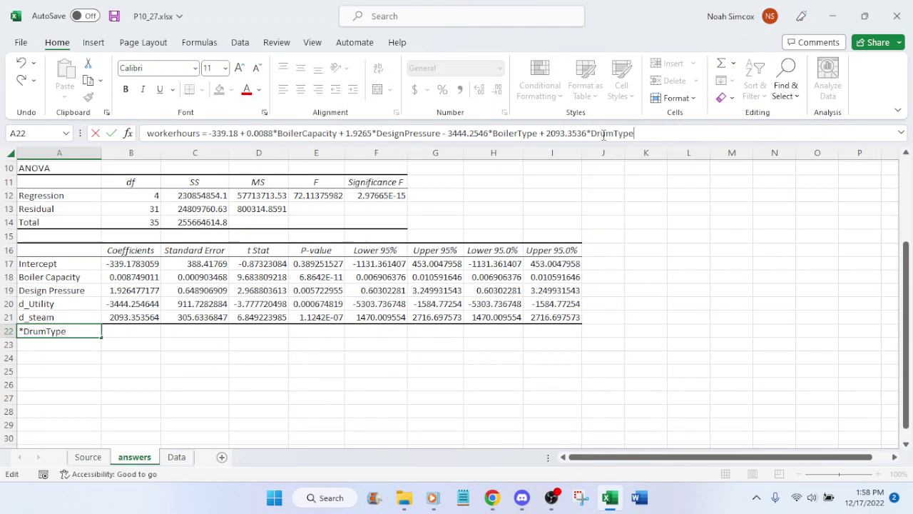
key("Return")
key("ctrl+s")
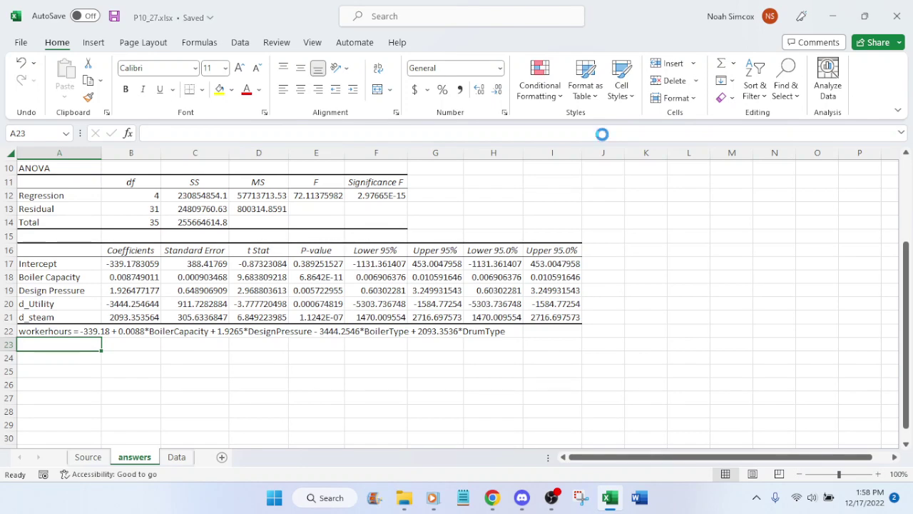
Step: Read part b of problem 27 in the Chrome textbook and check the Boiler Capacity and Design Pressure header notes in Excel's Data sheet
left_click(492, 499)
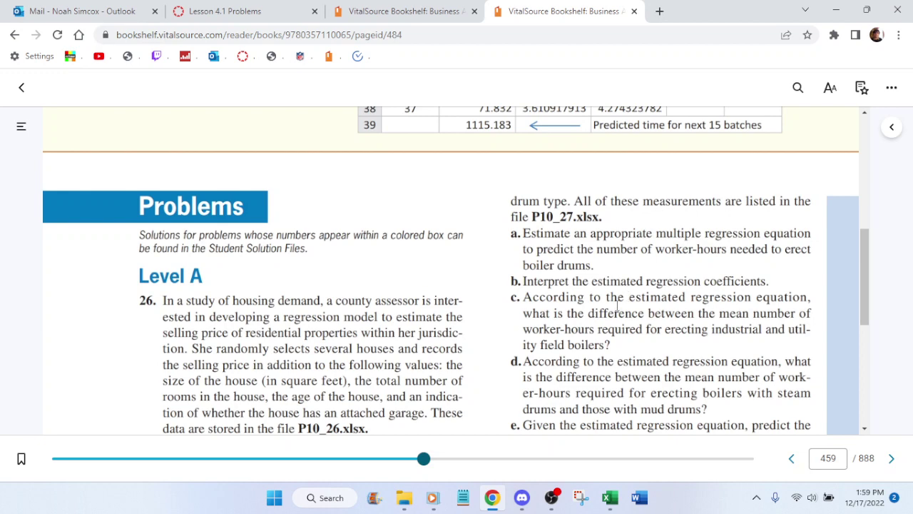
left_click(610, 498)
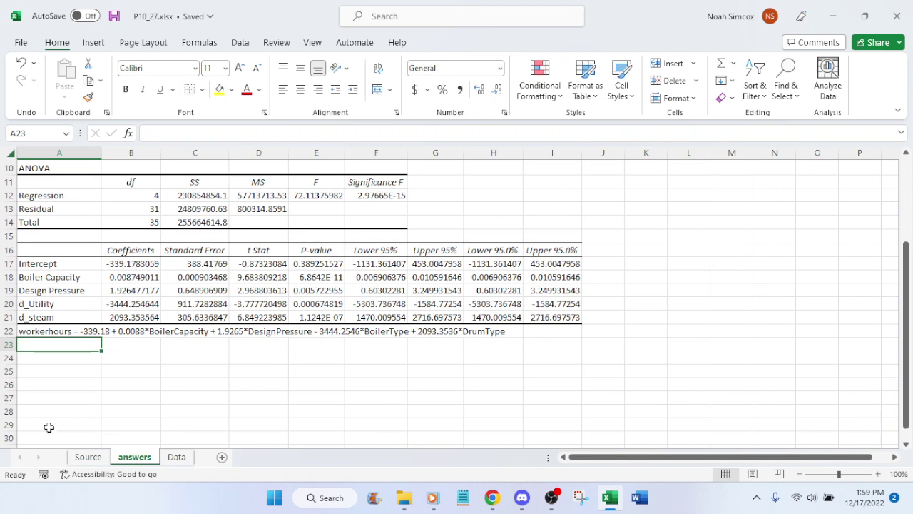
left_click(177, 457)
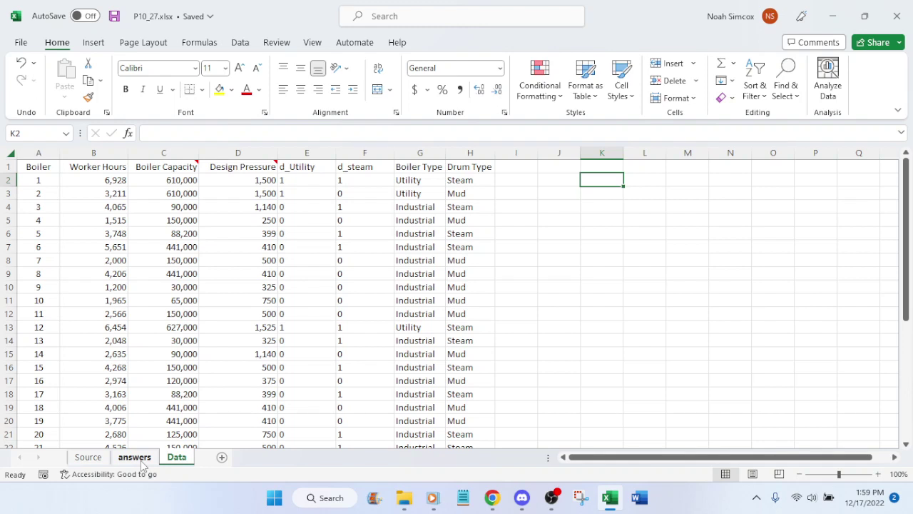
mouse_move(172, 164)
mouse_move(232, 171)
left_click(131, 459)
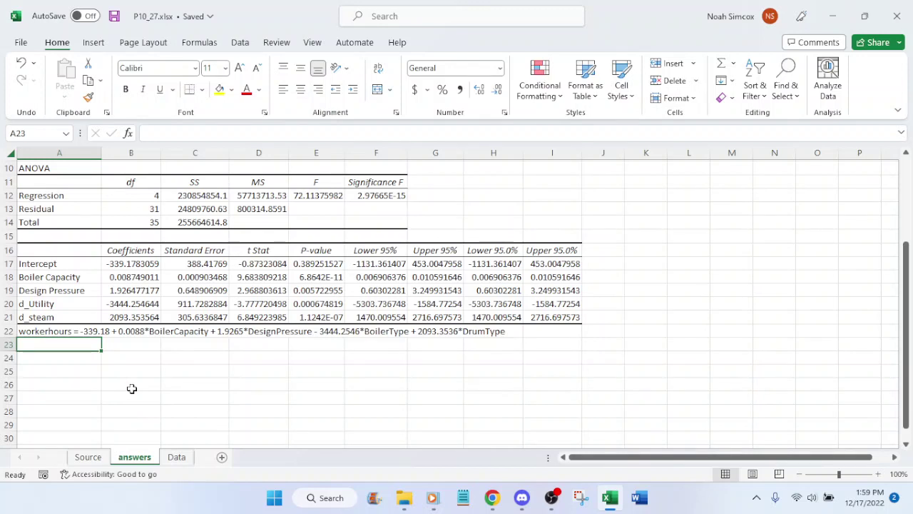
Step: Start the coefficient interpretation in A23 with "For every pound per hour of boilder capaity"
type("For every point p")
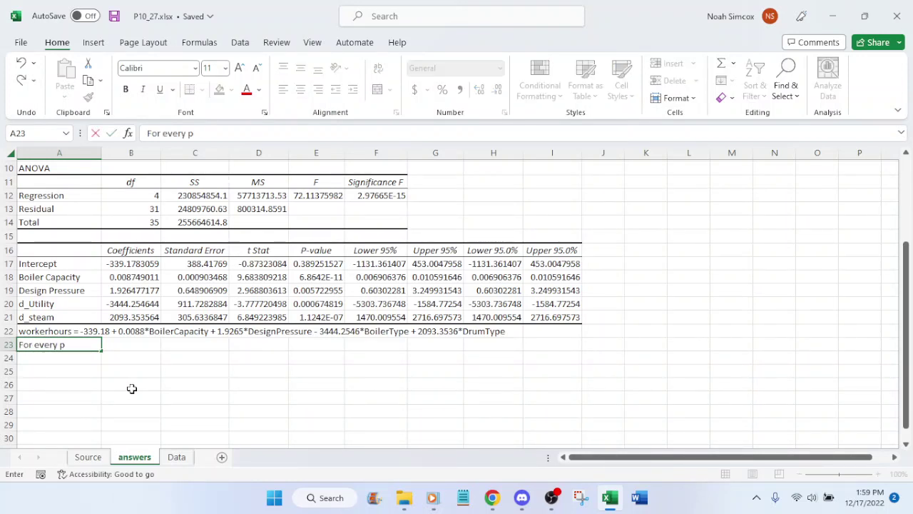
key("BackSpace")
key("BackSpace")
key("BackSpace")
key("BackSpace")
key("BackSpace")
type("und per hour ")
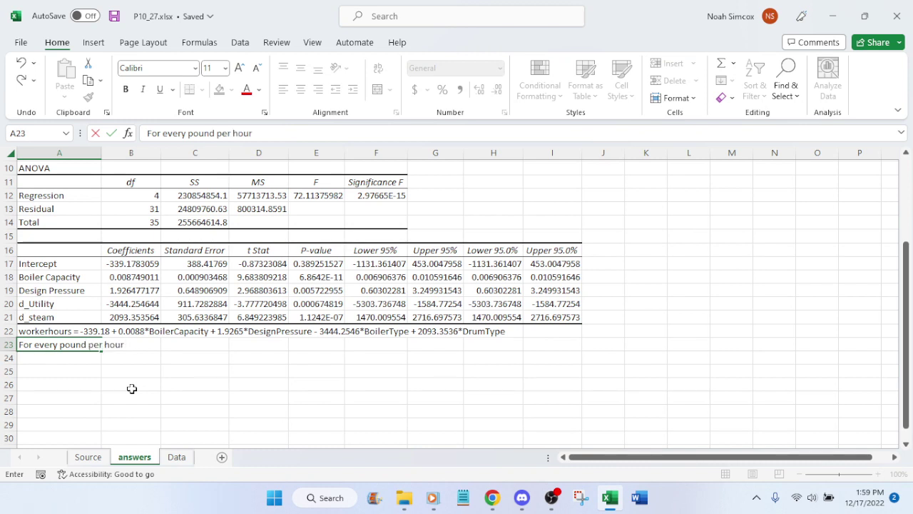
type("of boilder capaity")
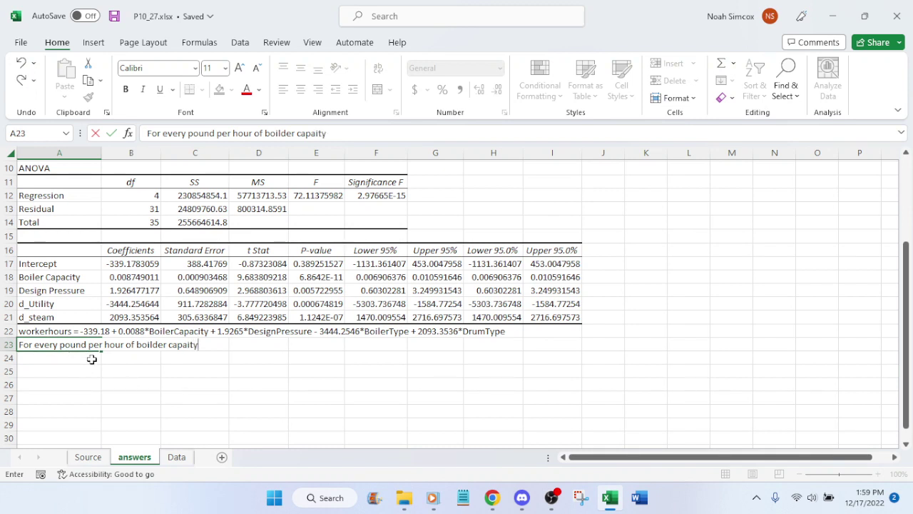
Step: In A23, replace "every" with "each additional" and correct "capaity" to "capacity"
left_click(59, 345)
key("BackSpace")
key("BackSpace")
key("BackSpace")
key("BackSpace")
type("ach additional")
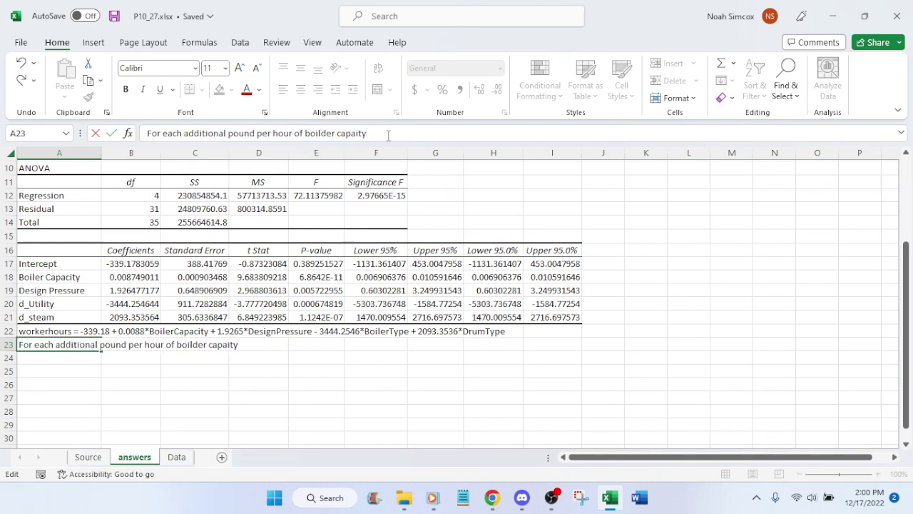
key("Left")
key("Left")
key("Left")
type("c")
Step: Complete the sentence in A23 with ", the worker hours will increase by 0.0088."
type(" the wo")
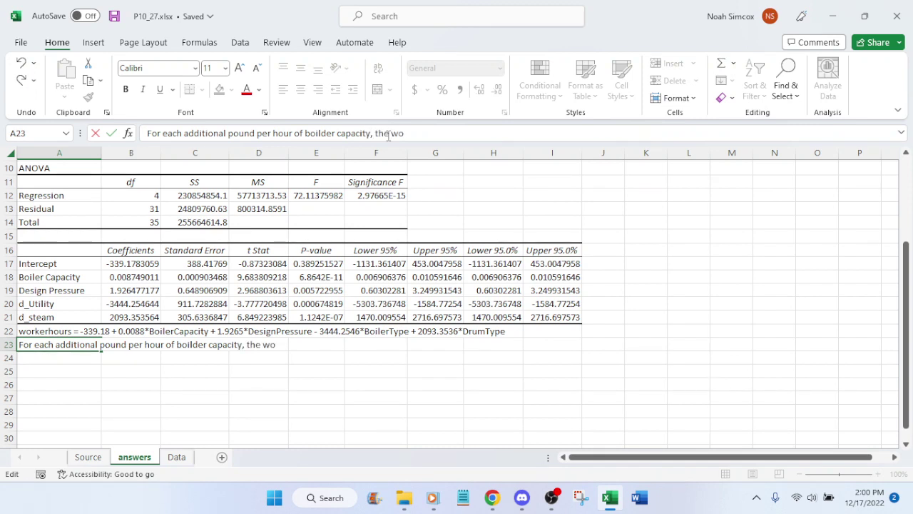
type("rker hours will")
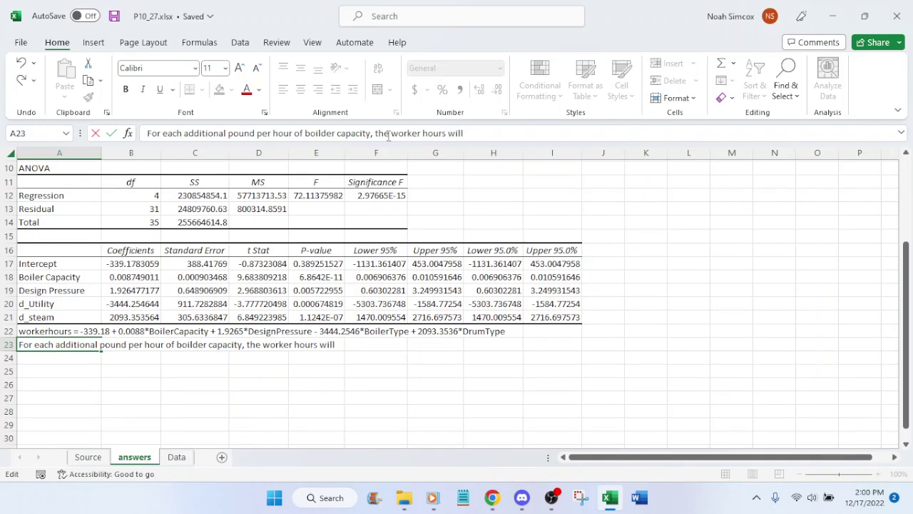
type(" increase")
key("BackSpace")
key("BackSpace")
key("BackSpace")
key("BackSpace")
type("ease by")
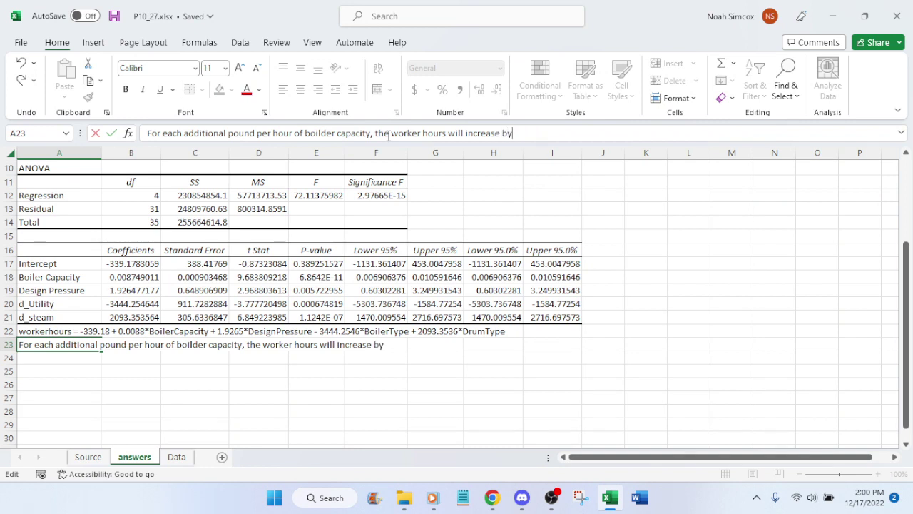
type(" 0.0088.")
key("Return")
Step: Begin A24 with "For each additional" and check the design pressure unit in the Data sheet's header note and the Chrome textbook
type("For eac")
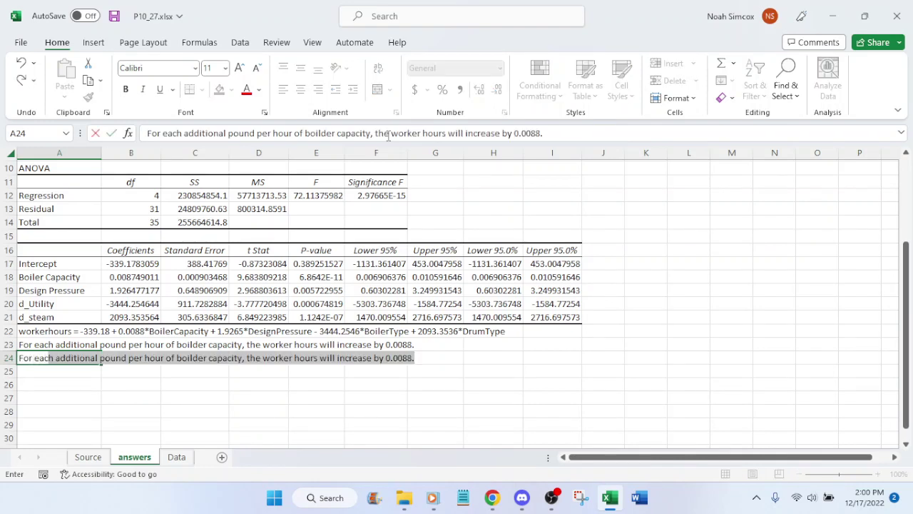
type("h additional")
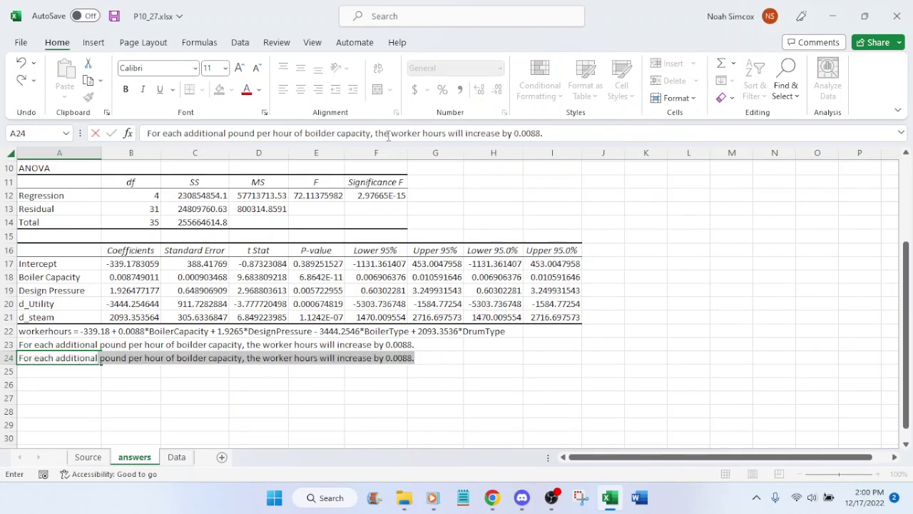
left_click(184, 462)
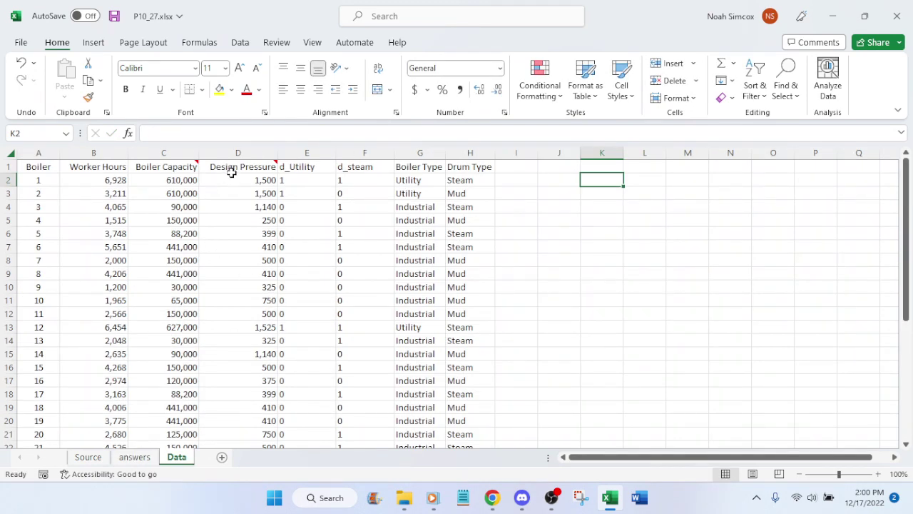
mouse_move(232, 172)
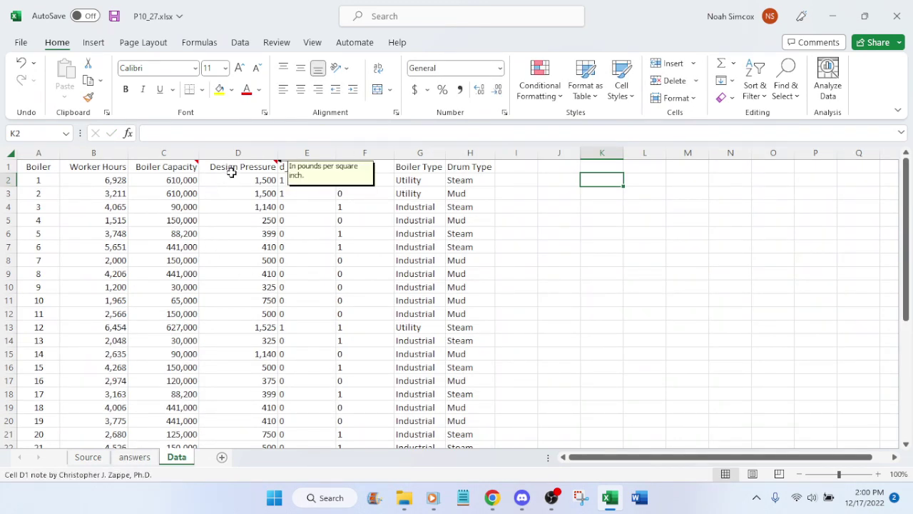
left_click(493, 497)
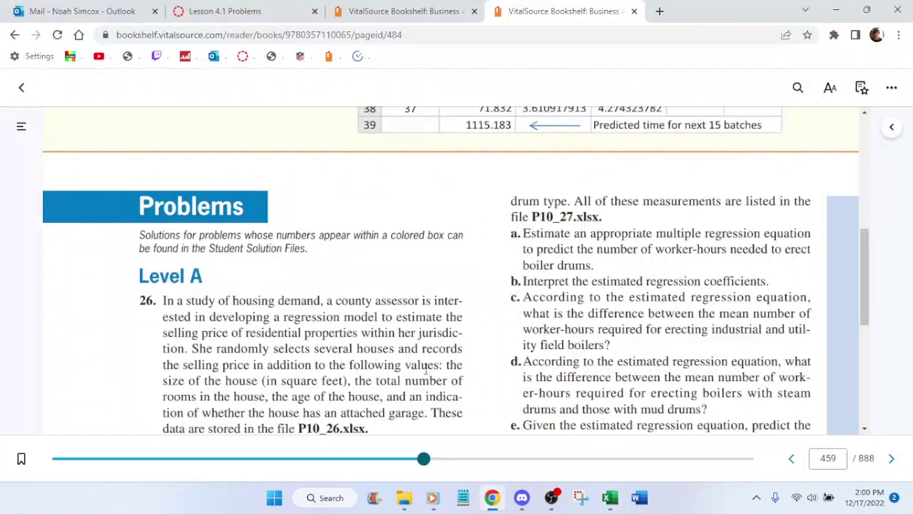
scroll(425, 368, "down", 5)
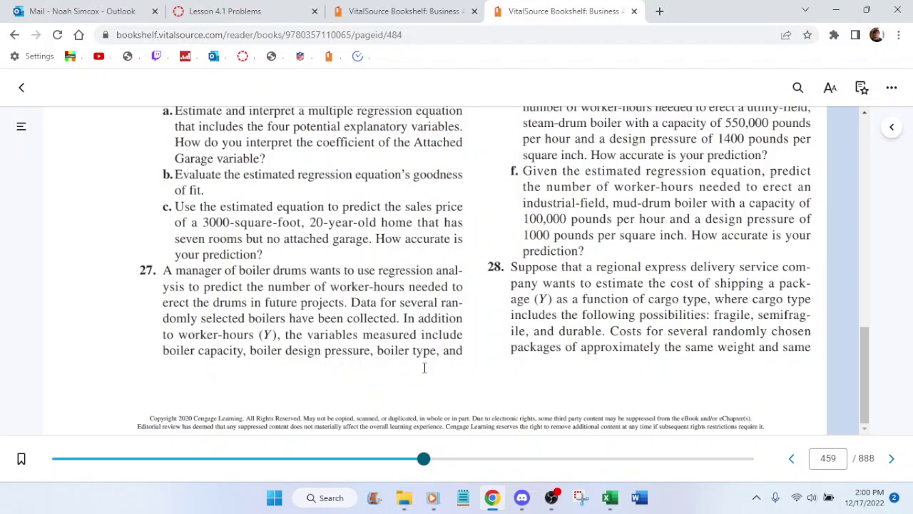
left_click(610, 497)
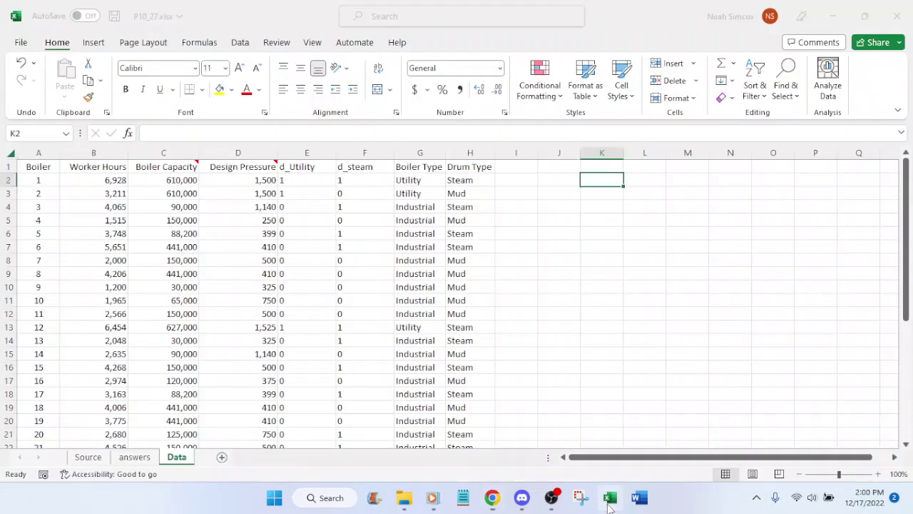
mouse_move(238, 171)
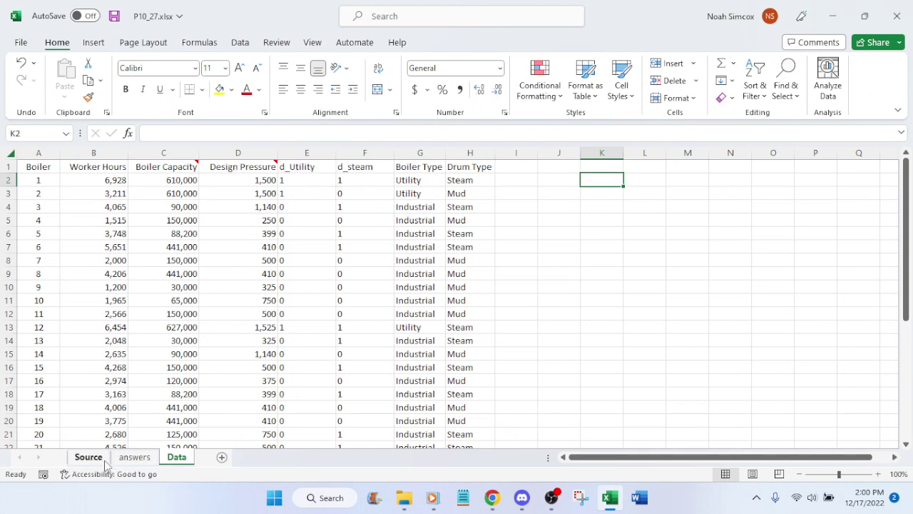
left_click(128, 459)
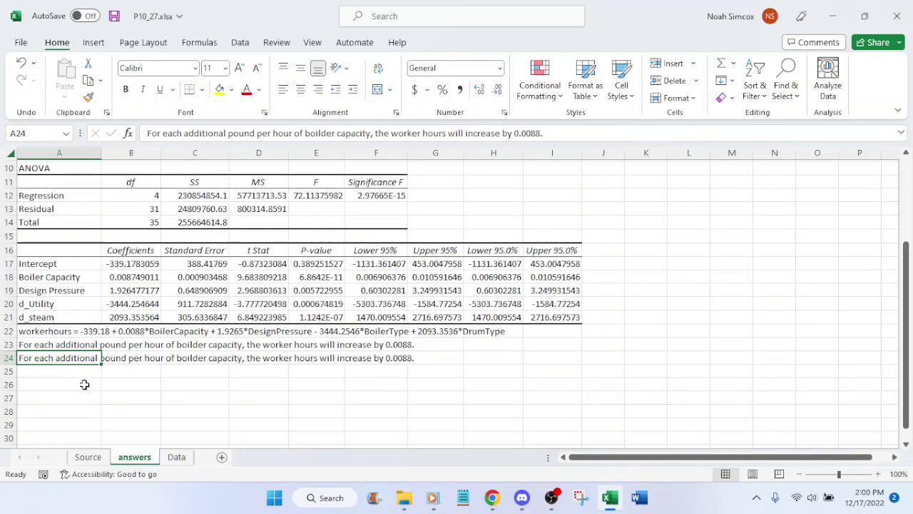
Step: Remove the carried-over boiler capacity wording from A24, keeping only "For each addition"
key("F2")
key("shift+Home")
key("ctrl+shift+Right")
key("ctrl+shift+Right")
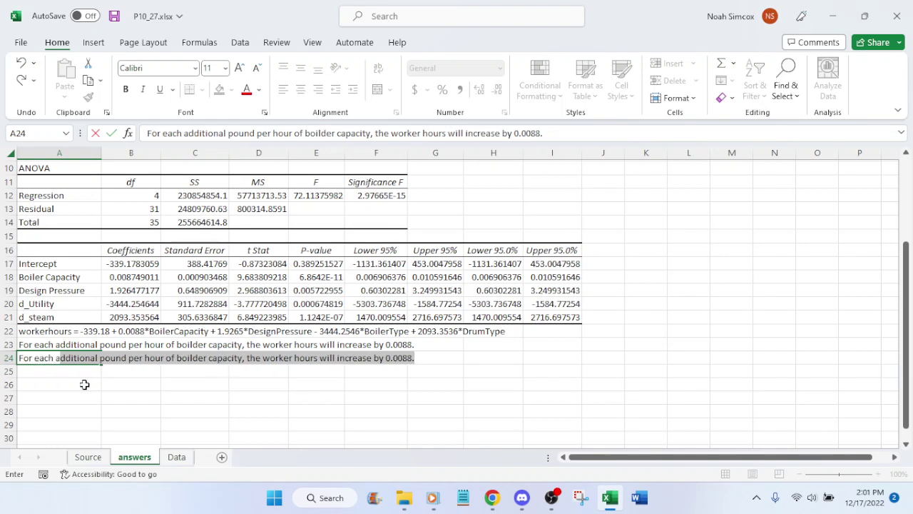
key("shift+Right")
key("shift+Right")
key("shift+Right")
key("shift+Right")
key("shift+Right")
key("shift+Right")
key("shift+Right")
key("shift+Right")
type("poun")
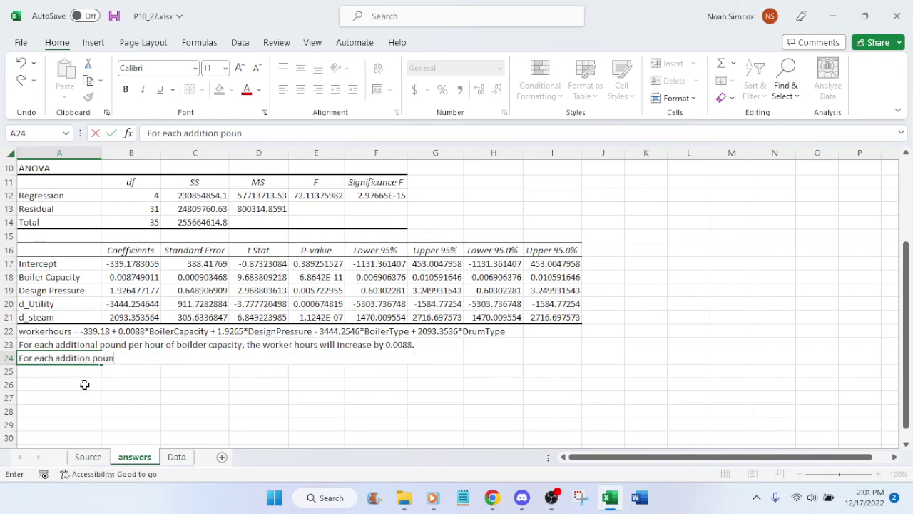
type("d")
key("BackSpace")
key("BackSpace")
key("BackSpace")
key("BackSpace")
key("BackSpace")
key("BackSpace")
Step: Complete A24 as "For each additional pound per square inch of design pressure, the worker hours will increase by 1.9265." and save the workbook
type("al pound per s")
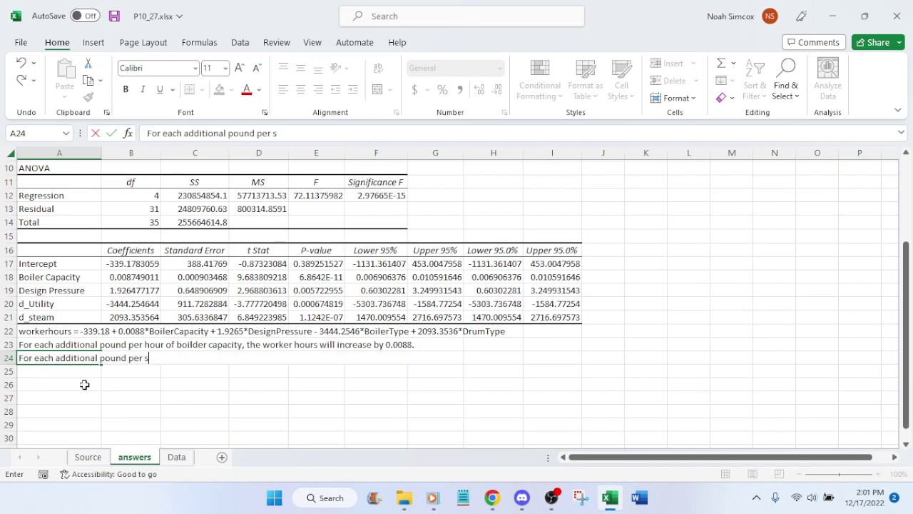
type("quare inch")
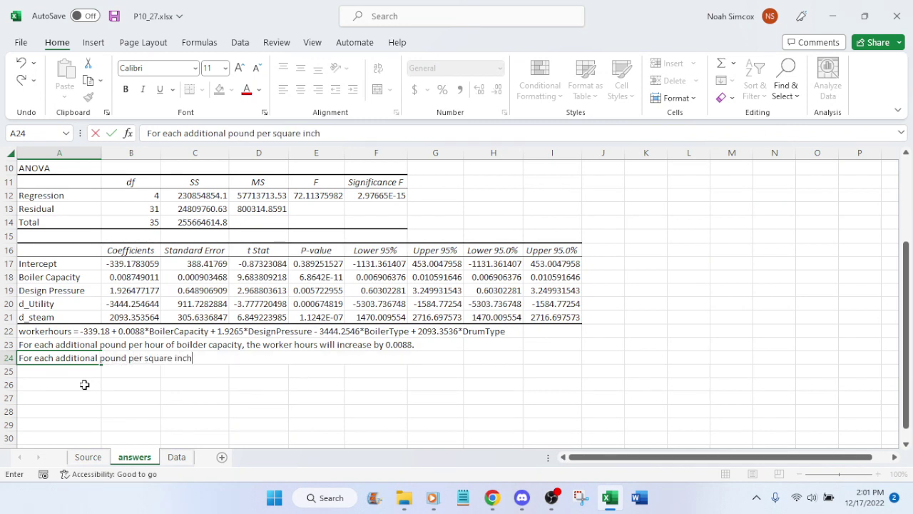
type(" of design pressure")
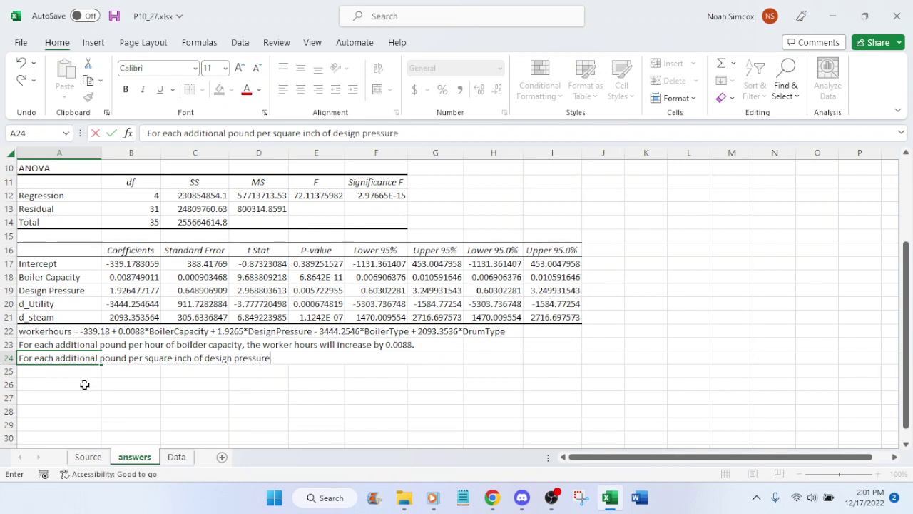
type(", the worker houres")
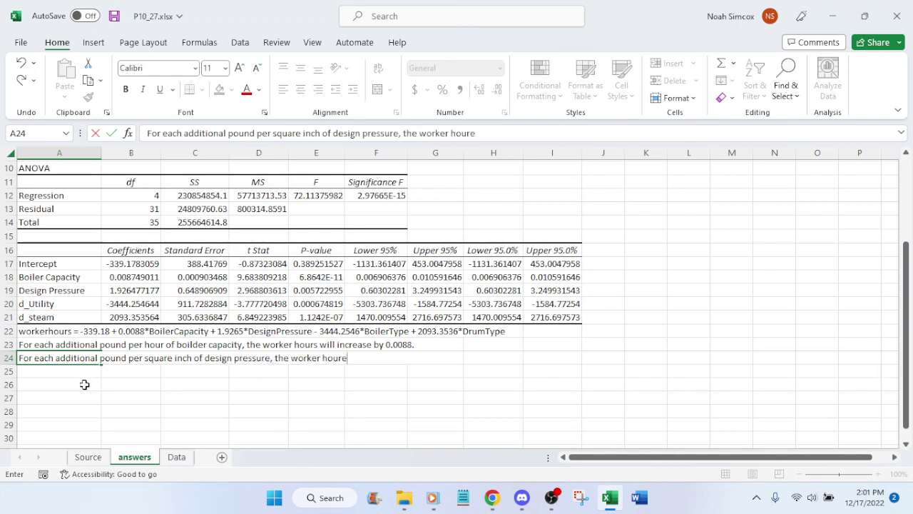
key("BackSpace")
key("BackSpace")
type("s will inc")
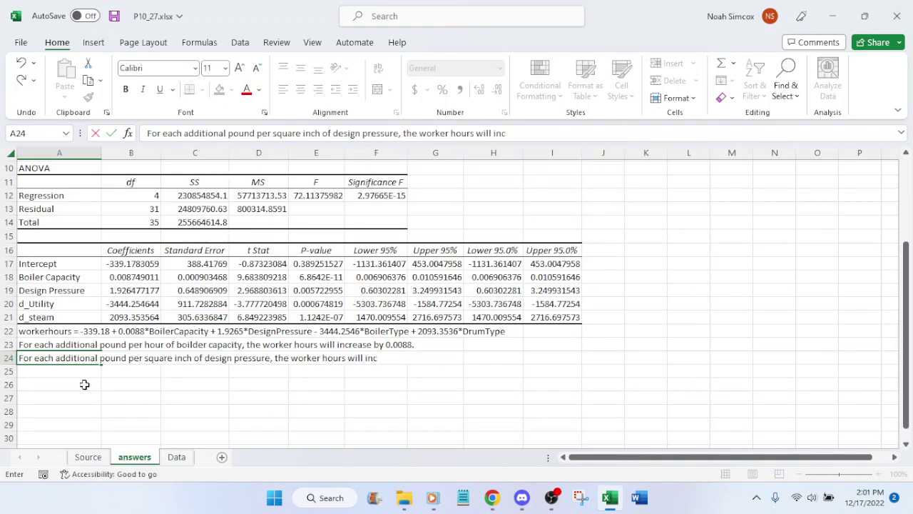
type("rease by 1.92")
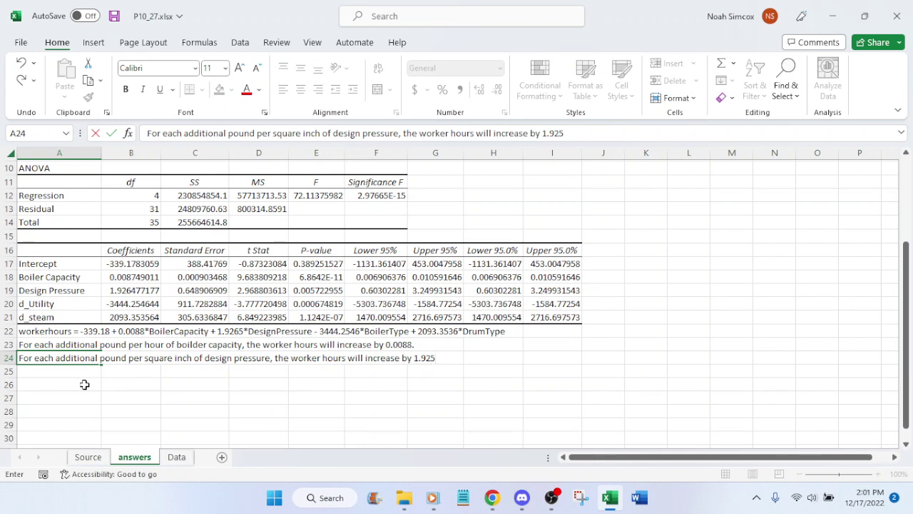
type("65.")
key("Return")
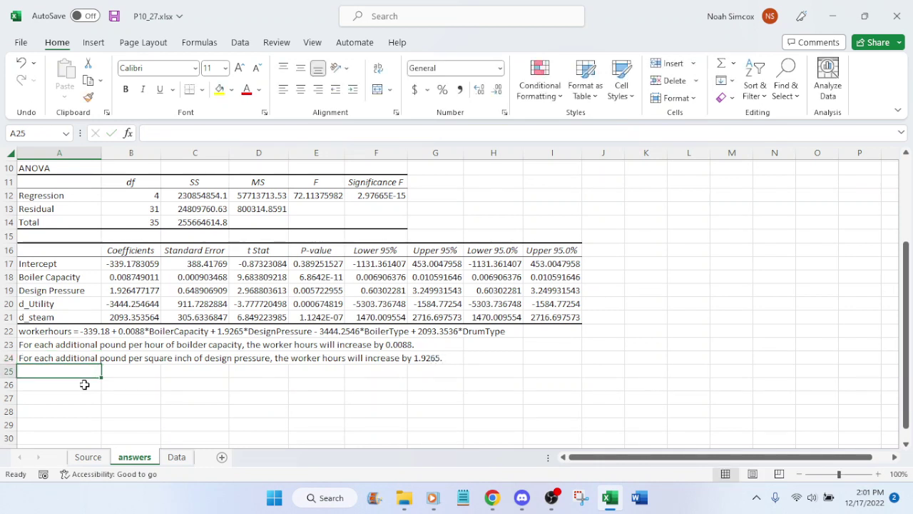
key("ctrl+s")
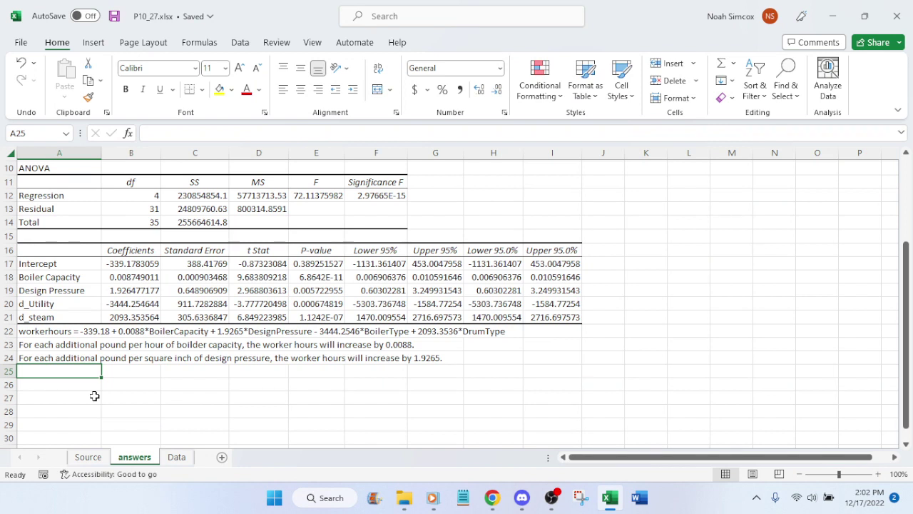
Step: Begin the boiler type interpretation in A25 with "If the boiler type is utility"
type("If")
key("BackSpace")
key("BackSpace")
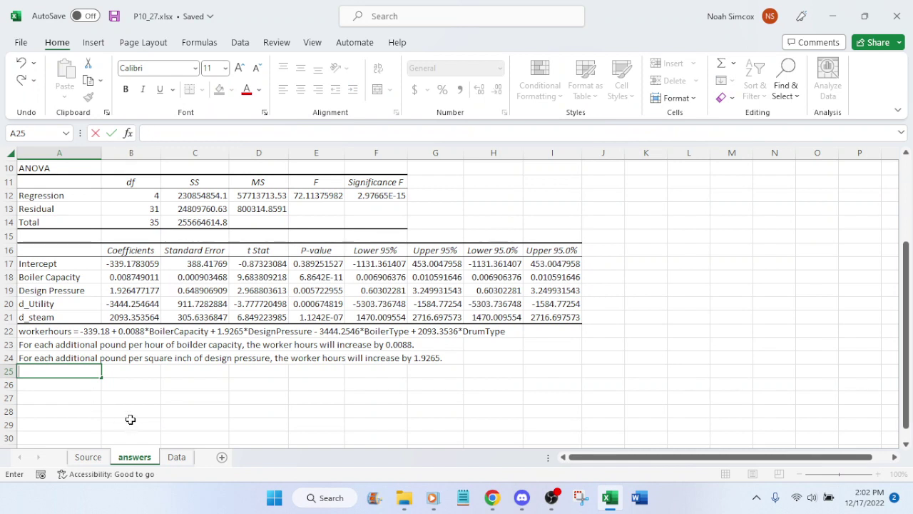
type("If the boiler type i")
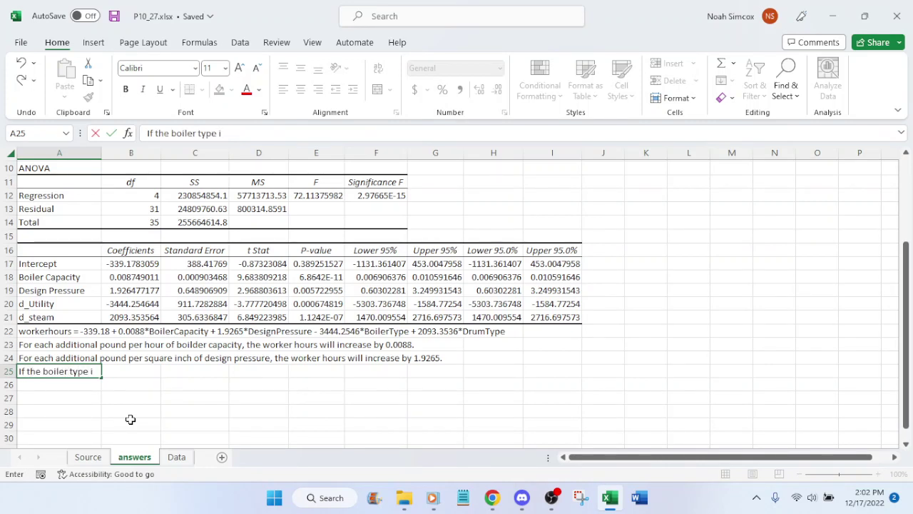
type("s utitility,")
key("BackSpace")
key("BackSpace")
key("BackSpace")
key("BackSpace")
key("BackSpace")
key("BackSpace")
key("BackSpace")
type("lity, th")
key("BackSpace")
key("BackSpace")
key("BackSpace")
Step: Complete the sentence in A25 with ", the number of worker hours will decrease by -3444.2546."
type(", the number of wo")
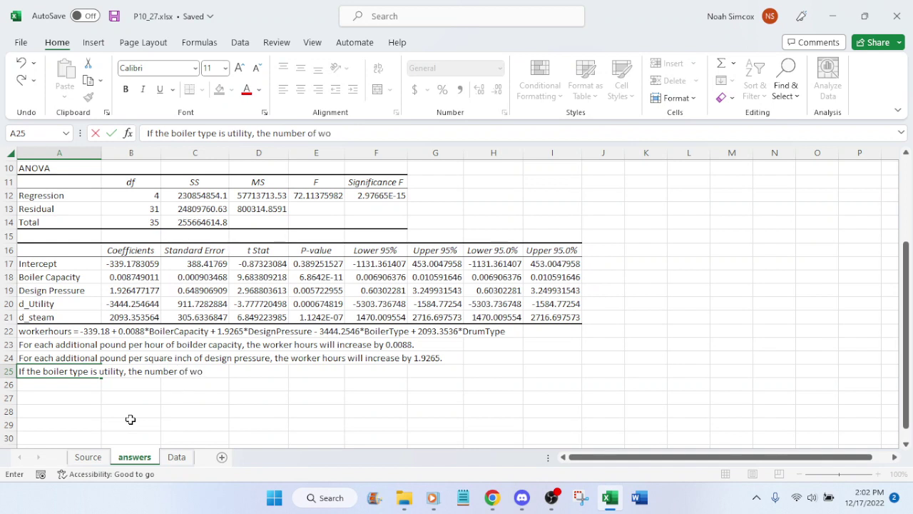
type("rker hours will ")
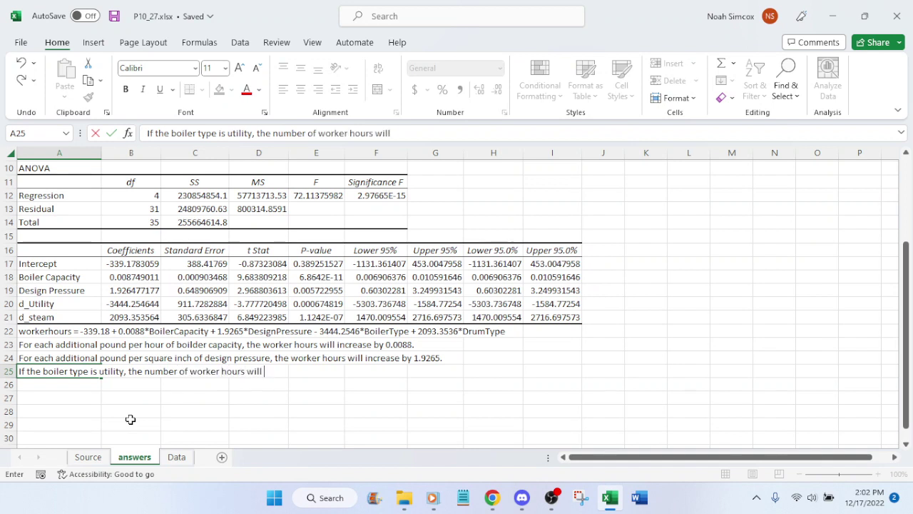
type("decrease")
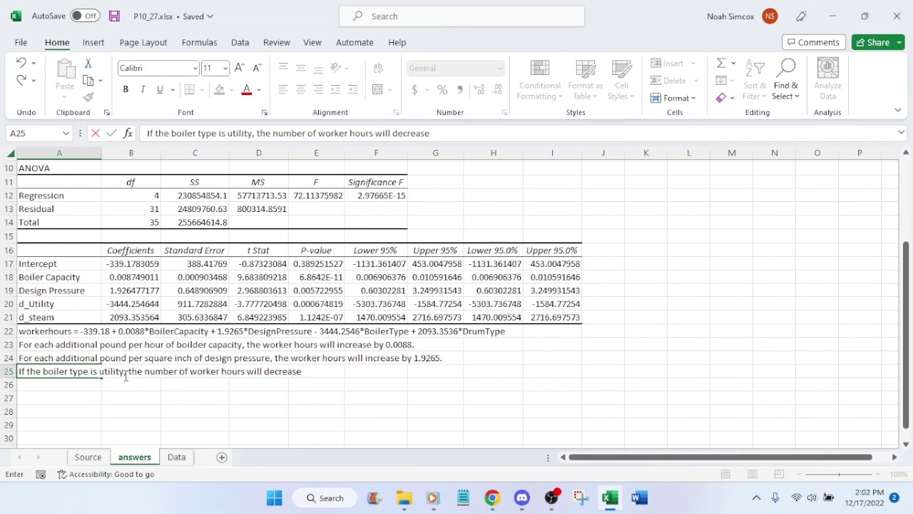
type("by -3444.2")
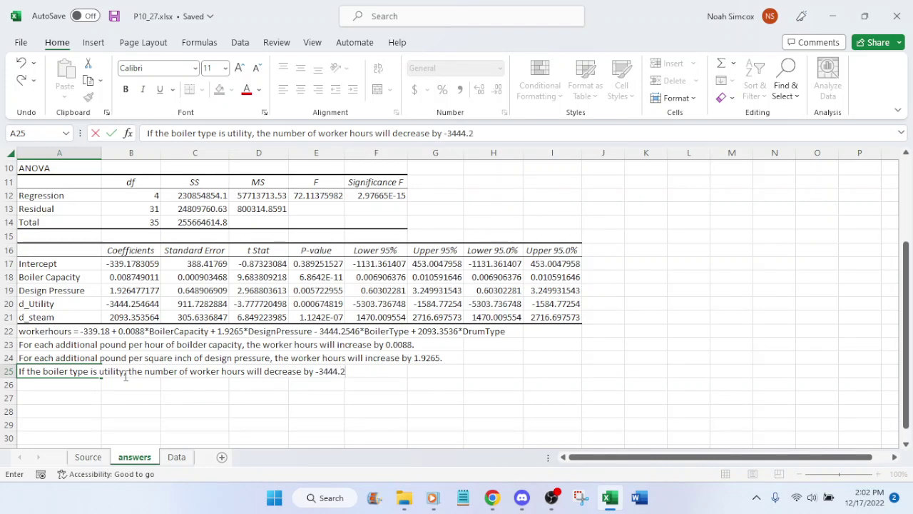
type("546.")
key("Return")
Step: Enter "If the drum type is steam, the number of worker hours will increase by 2093.3536." in A26
type("I")
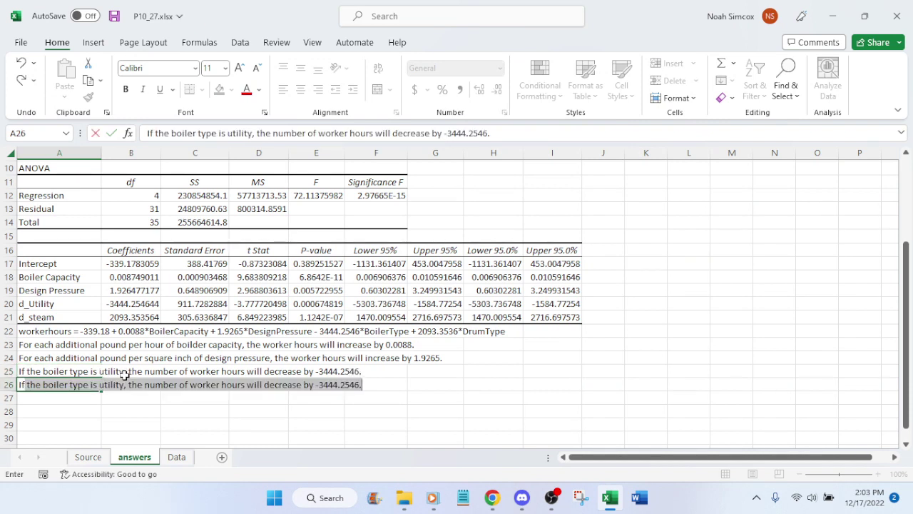
type("f the drum")
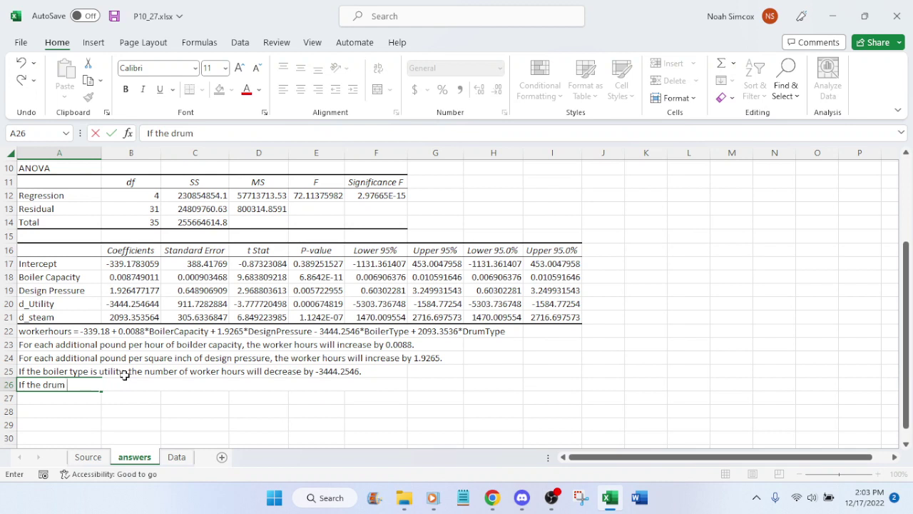
type(" type is steam, the number")
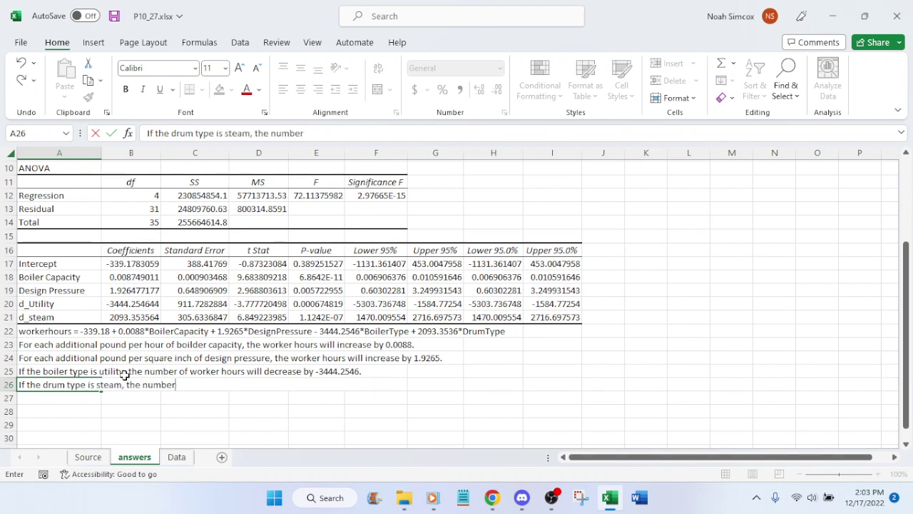
type(" of worker hours w")
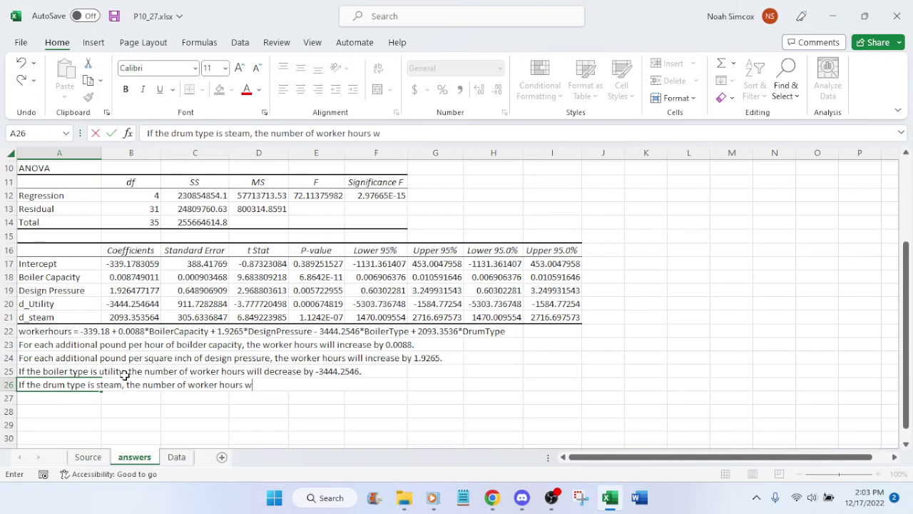
type("ill increase by 20")
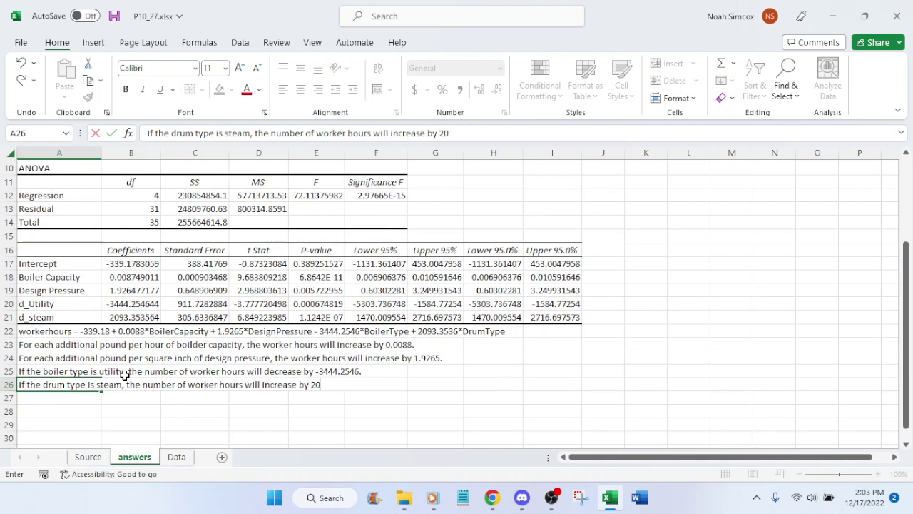
type("93.3536.")
key("Return")
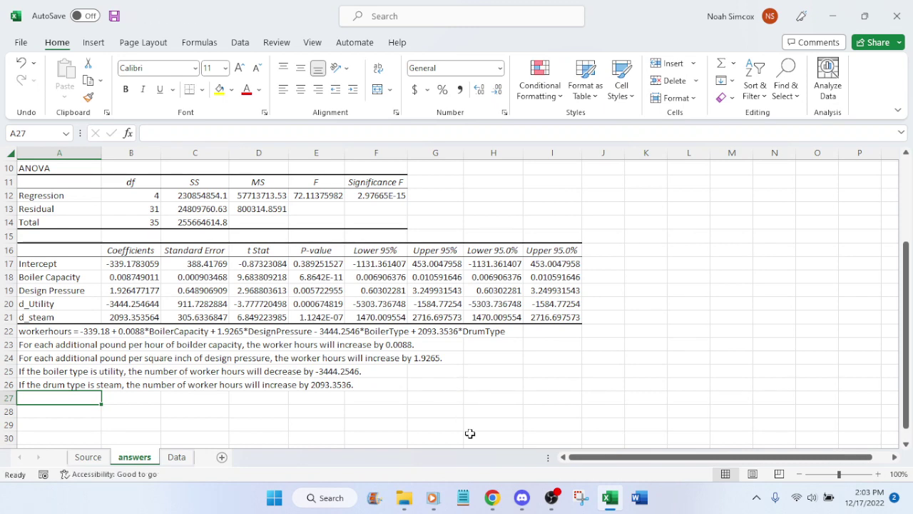
Step: Switch to the textbook in Chrome and read the dummy variable rules and coefficient interpretation on pages 444 and 445
left_click(492, 497)
key("ctrl+shift+Tab")
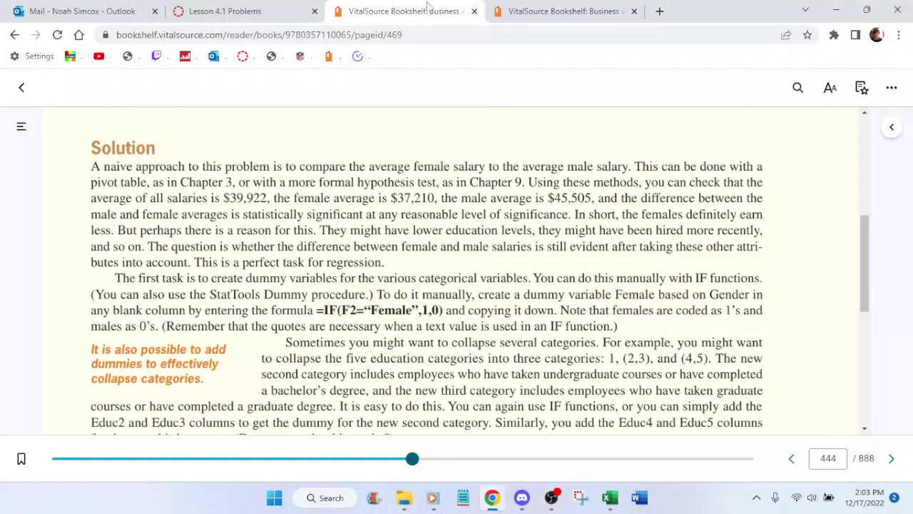
scroll(418, 236, "down", 3)
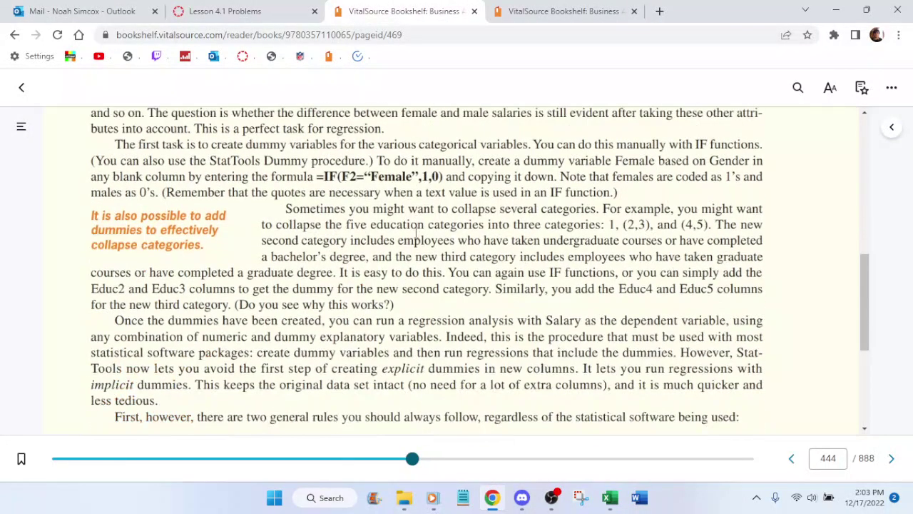
scroll(401, 223, "down", 4)
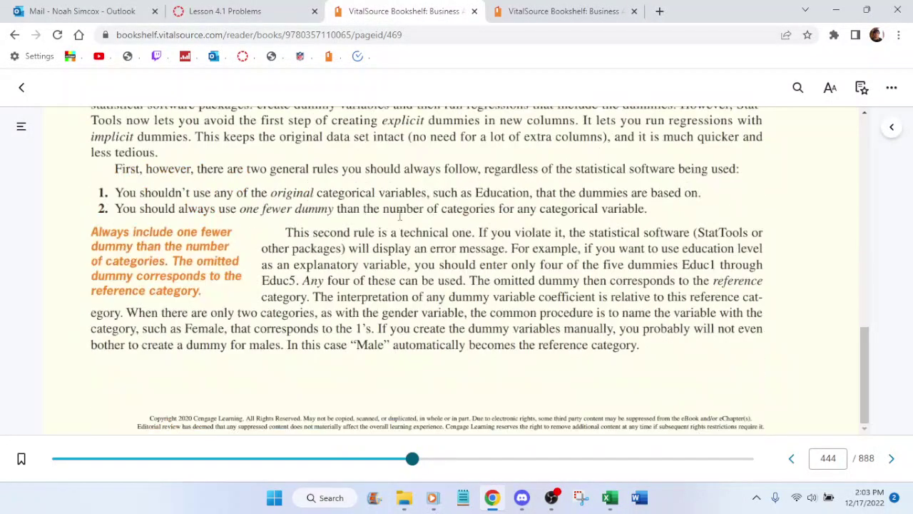
scroll(400, 221, "down", 15)
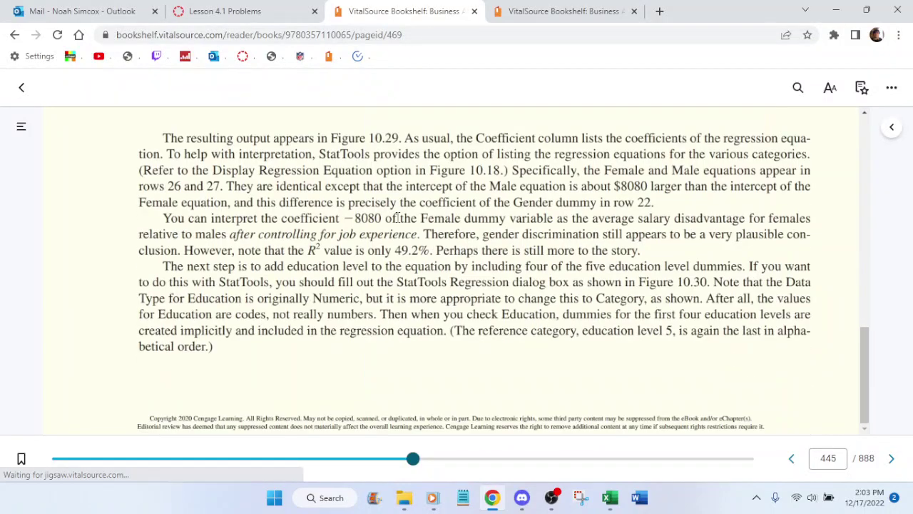
scroll(397, 218, "down", 15)
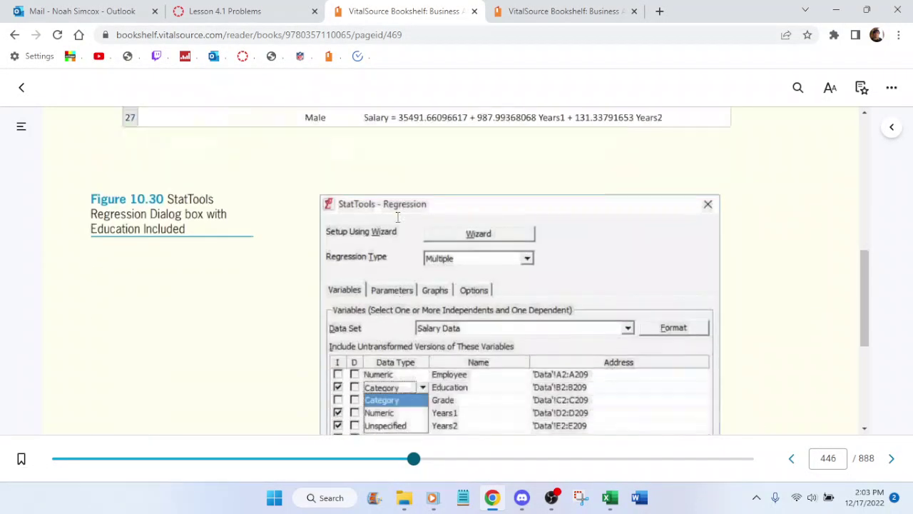
scroll(397, 217, "up", 5)
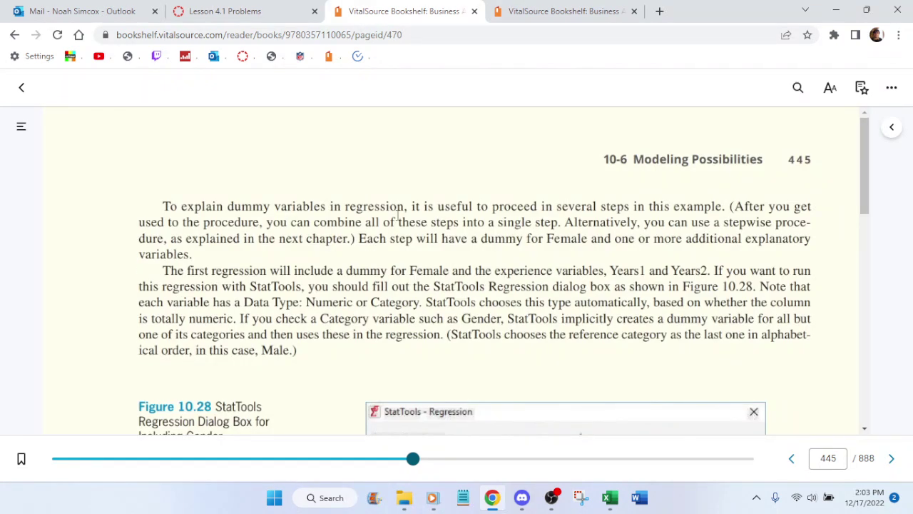
Step: Examine the regression table and the separate Female and Male equations in Figure 10.29 on textbook page 446
scroll(397, 214, "down", 10)
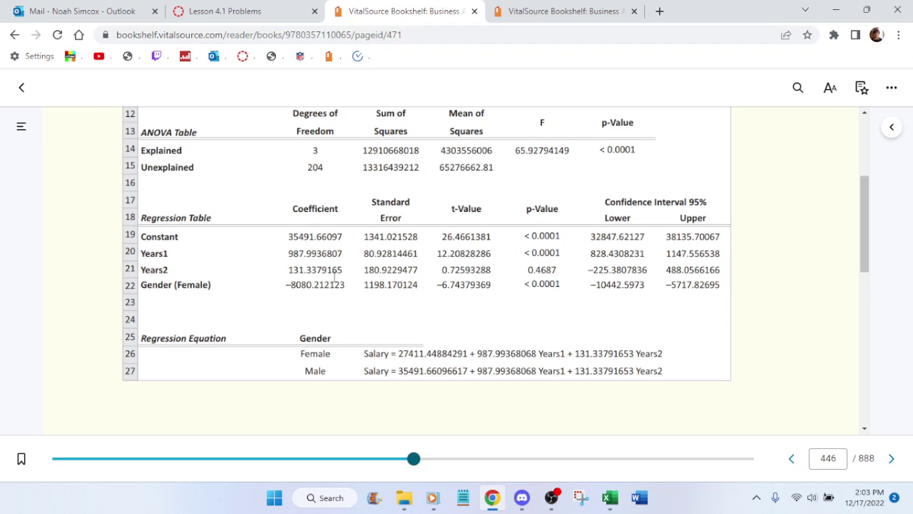
scroll(334, 277, "down", 2)
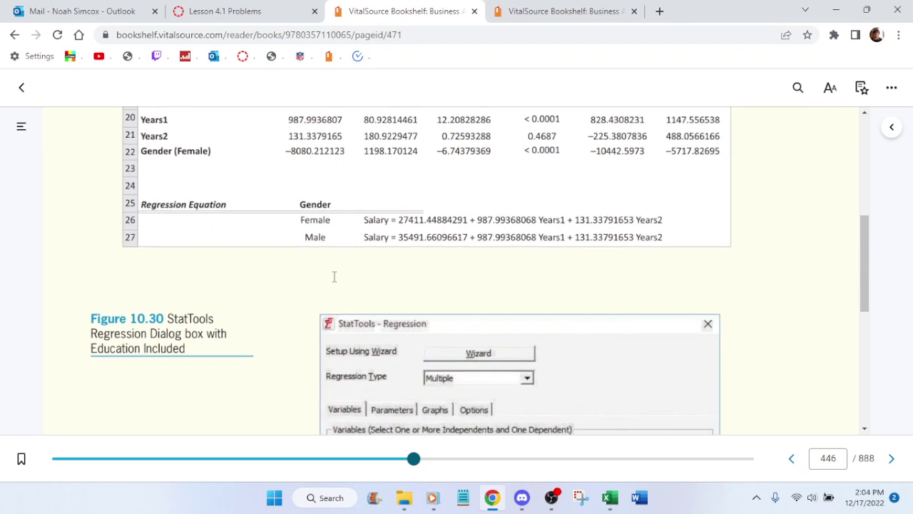
scroll(334, 277, "up", 1)
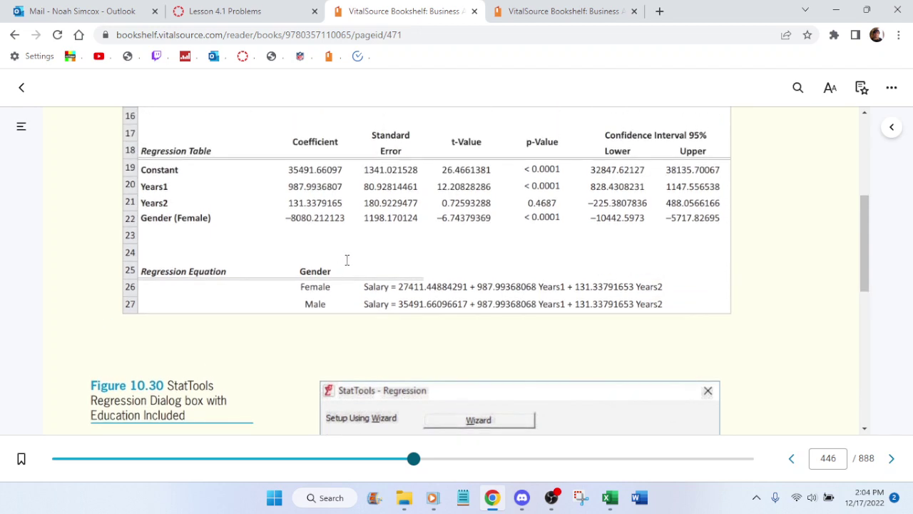
scroll(347, 259, "up", 1)
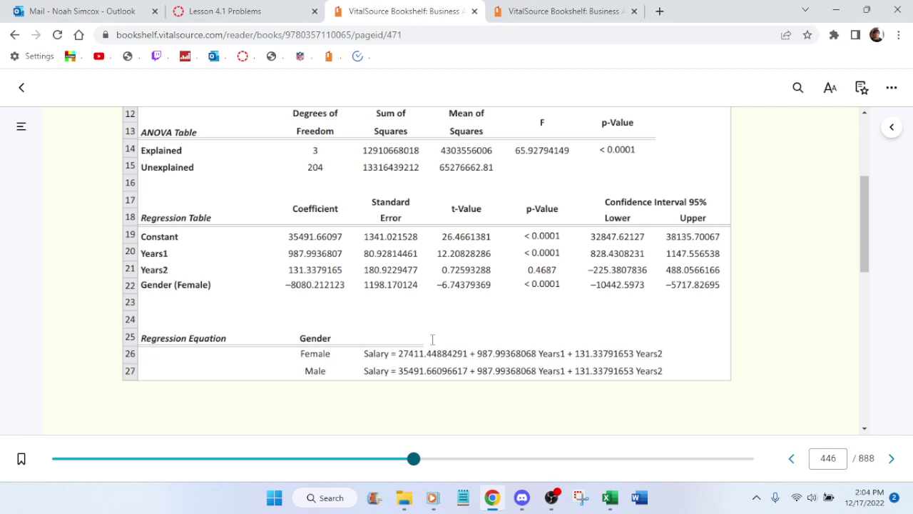
scroll(439, 343, "down", 3)
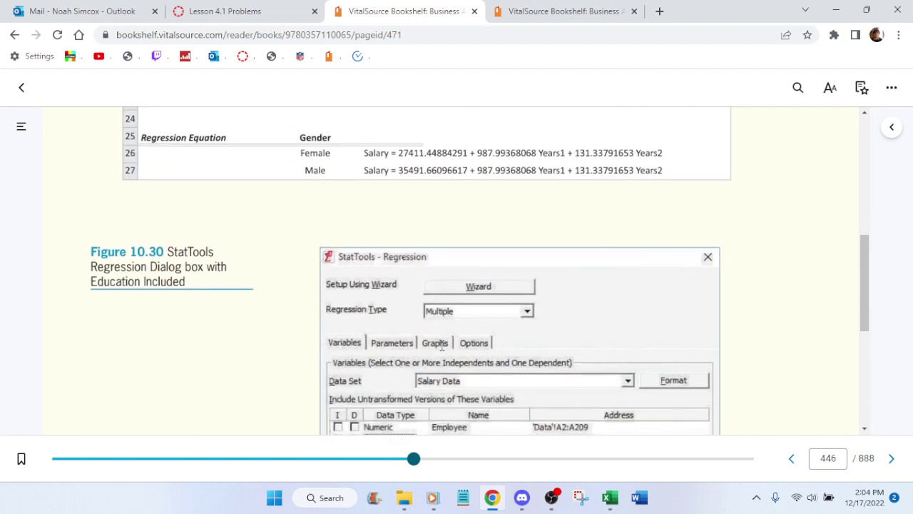
scroll(441, 345, "down", 5)
scroll(441, 343, "up", 7)
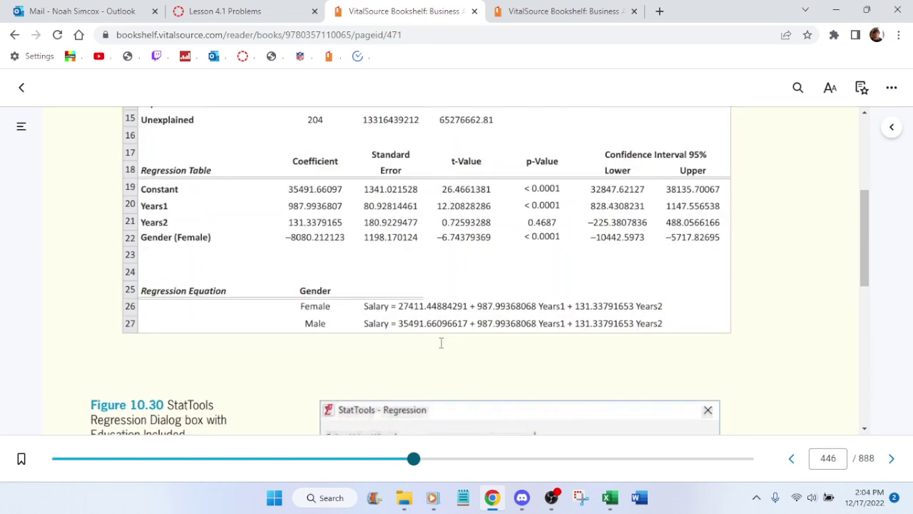
scroll(441, 343, "up", 4)
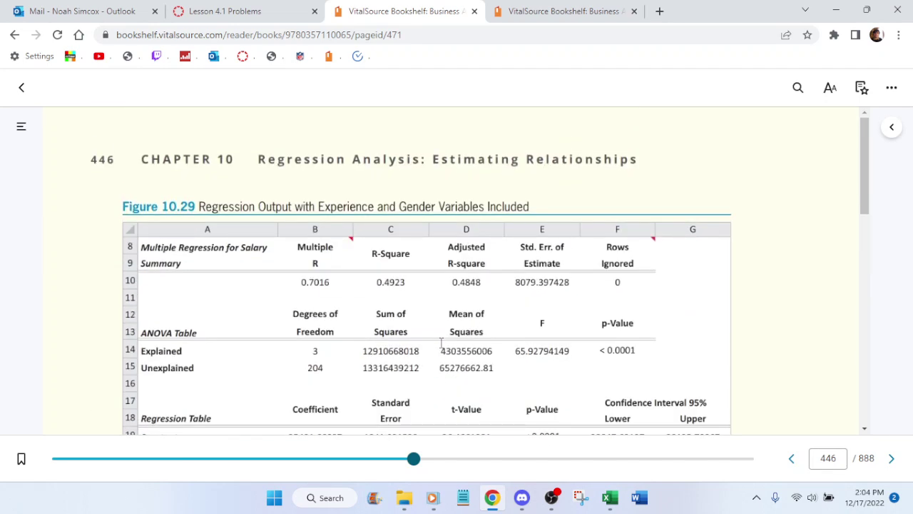
scroll(441, 344, "down", 5)
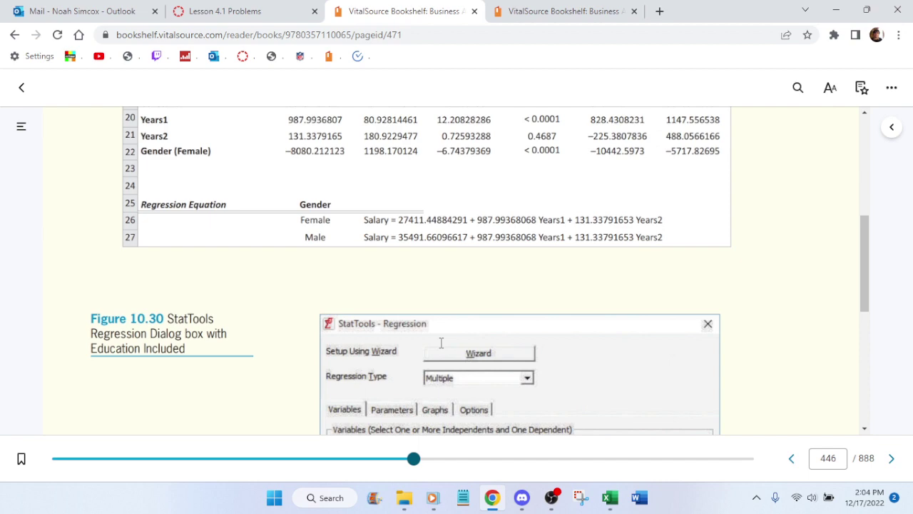
scroll(419, 296, "up", 5)
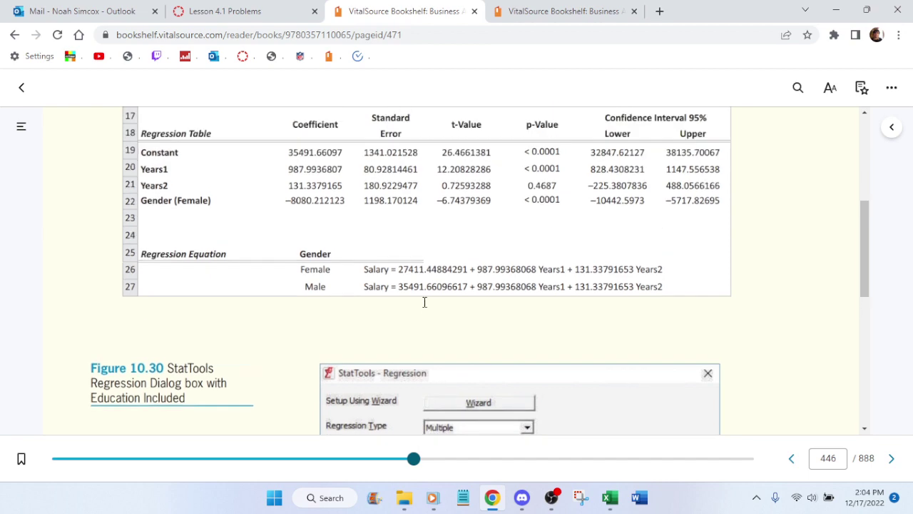
Step: Compare the explanation of the Gender dummy coefficient on textbook page 445 with the regression output in Figure 10.29 on page 446
scroll(401, 281, "up", 3)
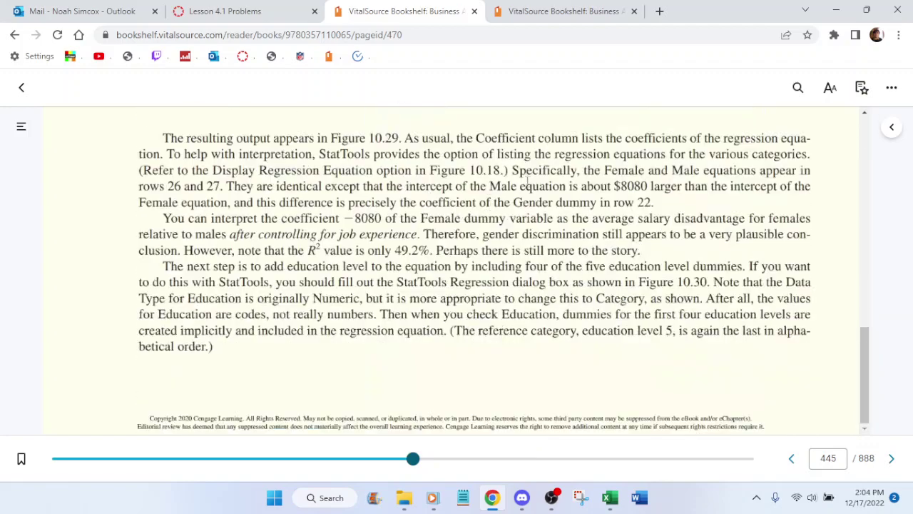
scroll(510, 225, "down", 3)
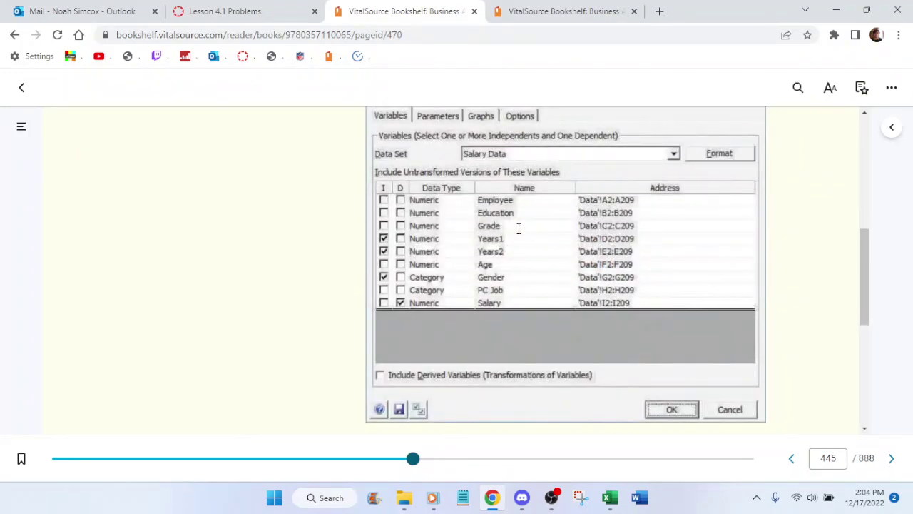
scroll(518, 228, "up", 3)
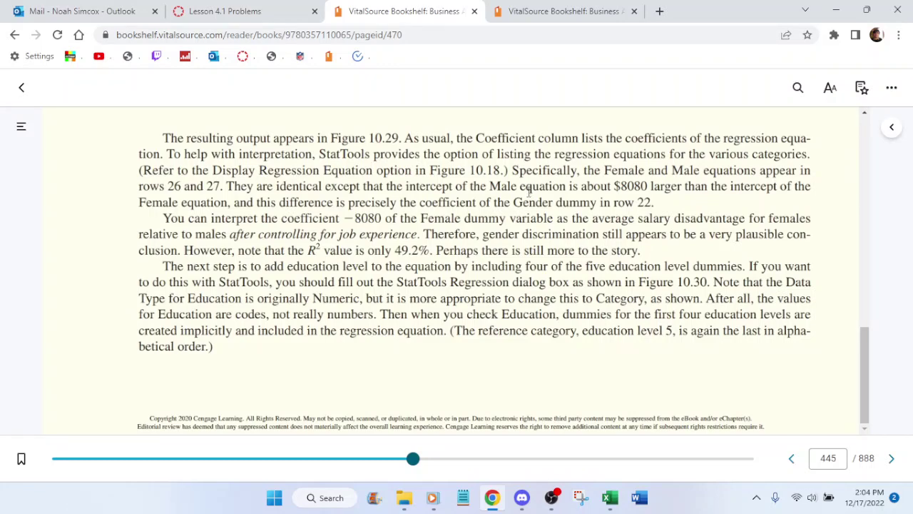
scroll(528, 185, "down", 10)
scroll(499, 196, "up", 3)
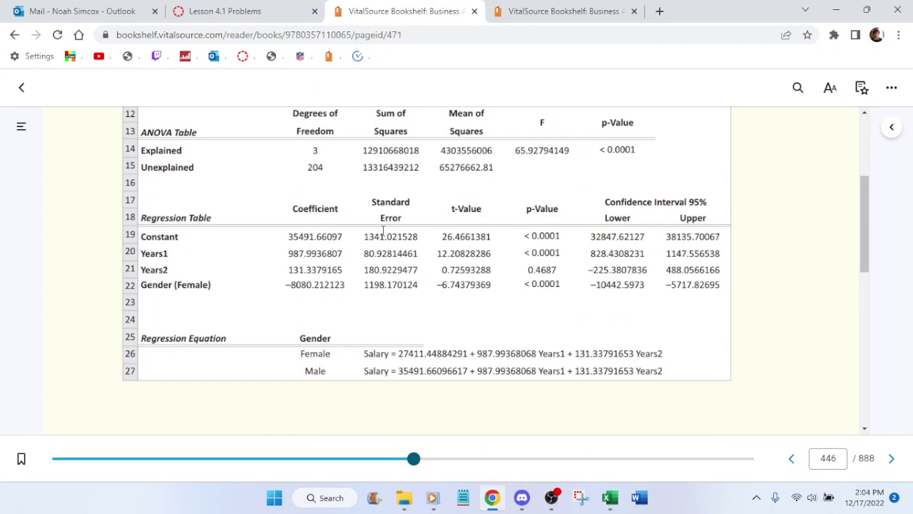
scroll(383, 230, "up", 3)
scroll(381, 234, "down", 9)
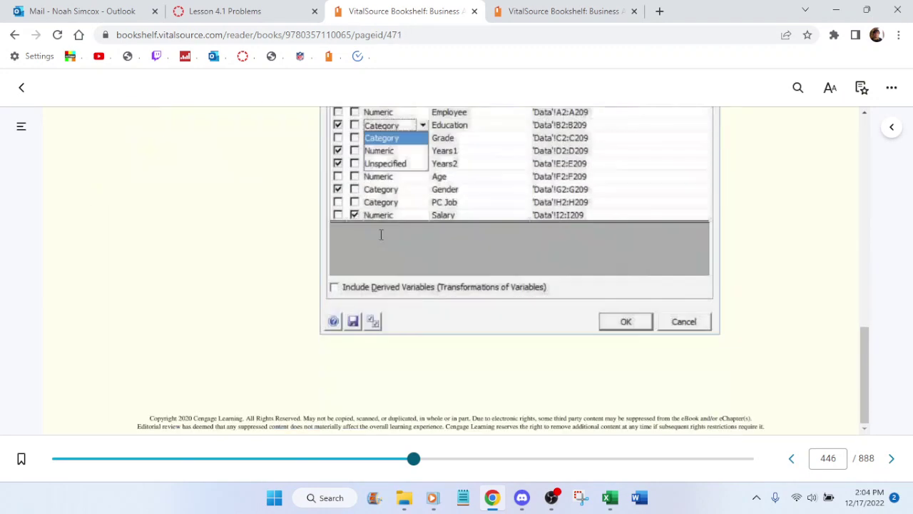
Step: Examine the salary regression with education dummies on textbook page 447 and read how their coefficients relate to the reference category
scroll(381, 234, "down", 8)
scroll(383, 233, "down", 2)
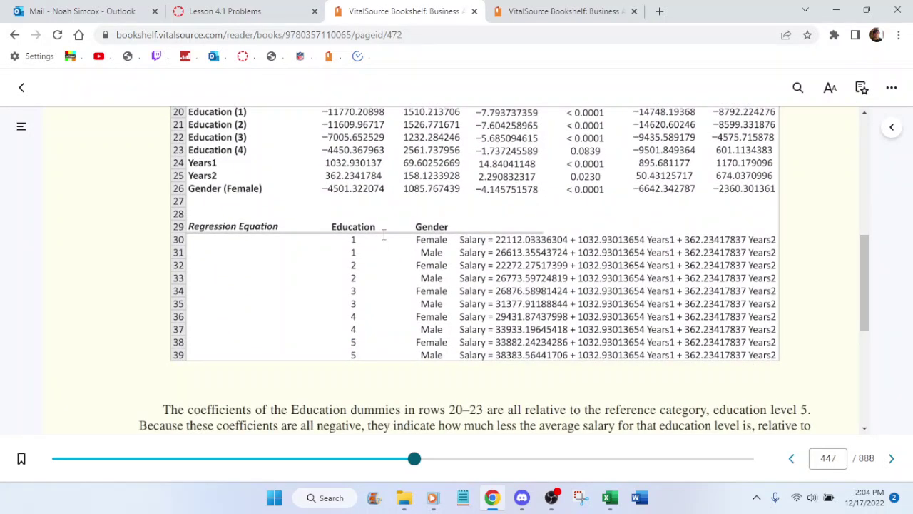
scroll(383, 234, "down", 1)
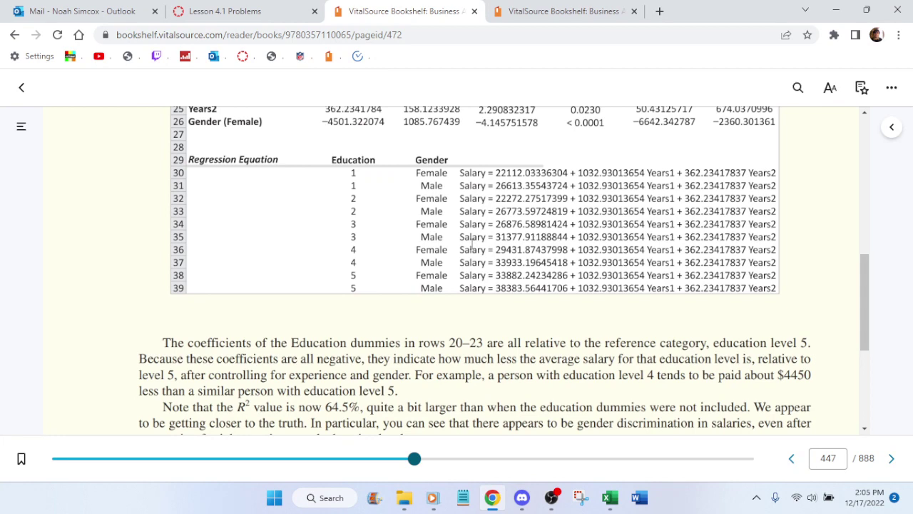
scroll(471, 244, "down", 2)
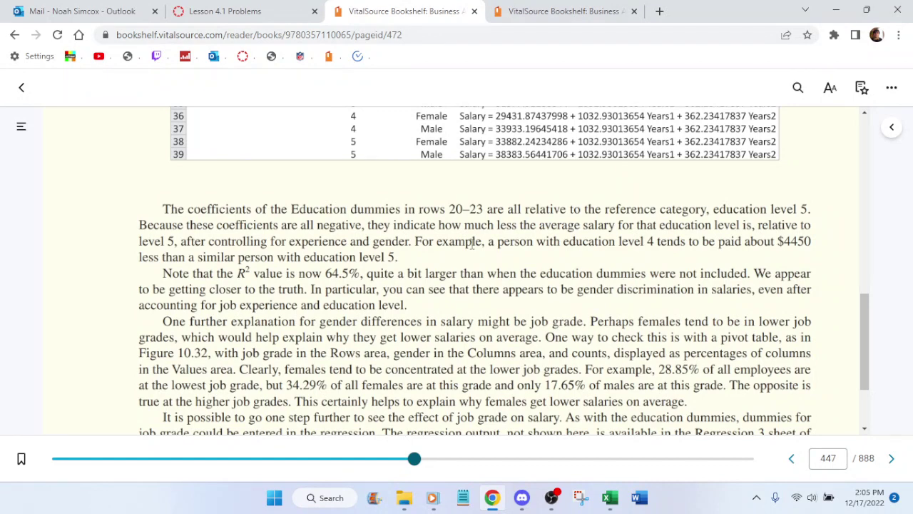
scroll(471, 244, "up", 4)
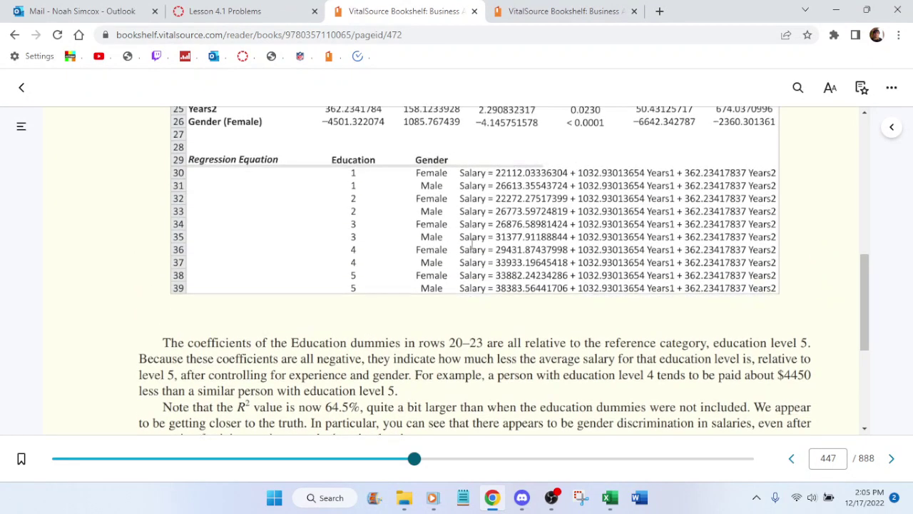
scroll(471, 244, "down", 4)
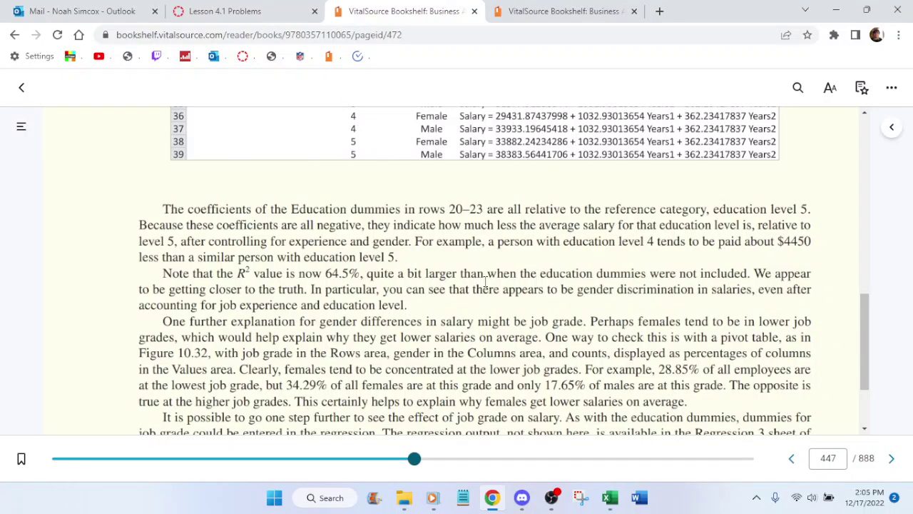
scroll(485, 280, "up", 2)
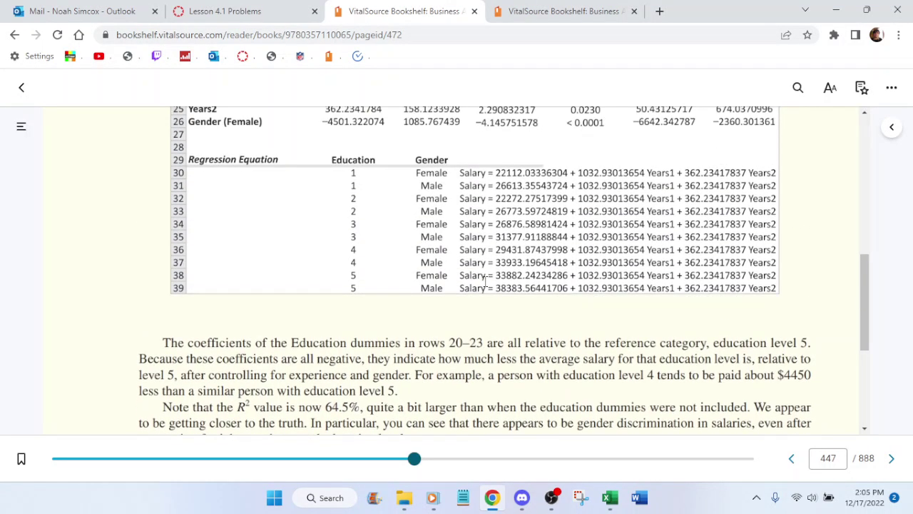
Step: Compare the d_Utility and d_steam coefficients in the Excel workbook with the textbook's interpretation of the education dummies on page 447 in Chrome
left_click(610, 497)
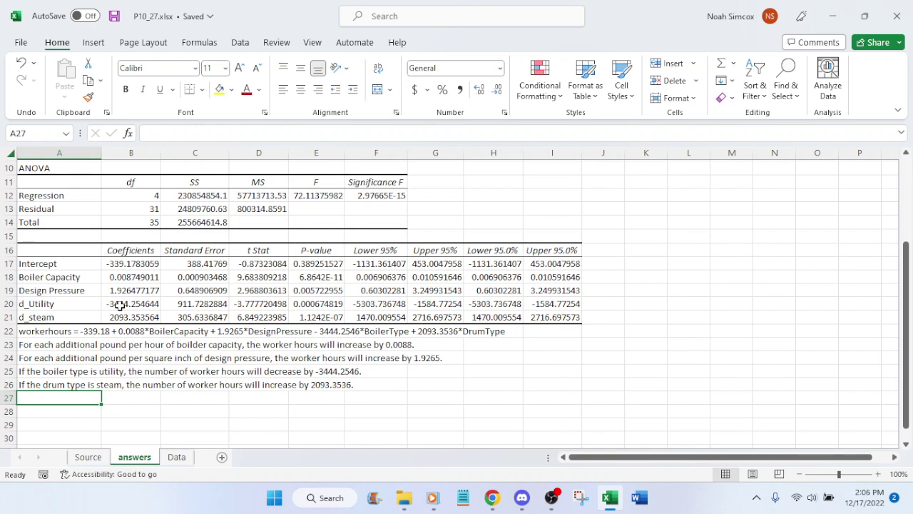
left_click(492, 500)
scroll(490, 356, "down", 2)
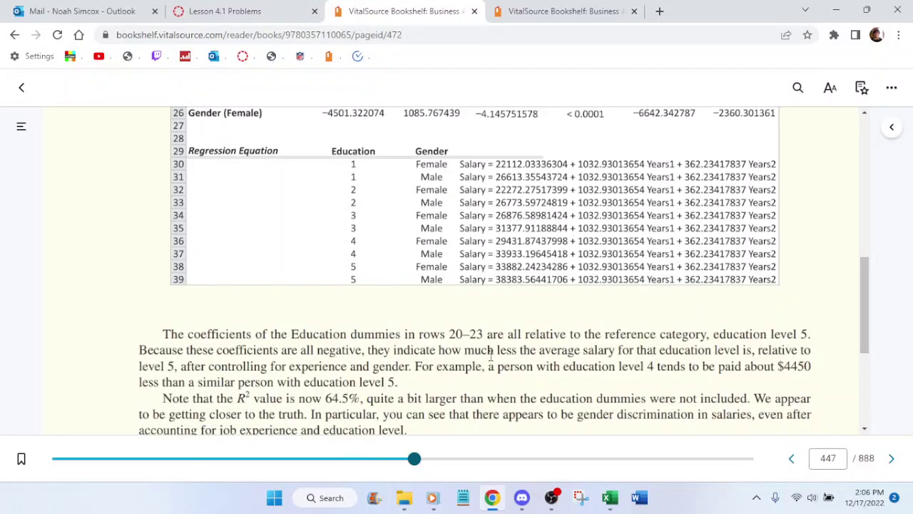
scroll(490, 356, "up", 3)
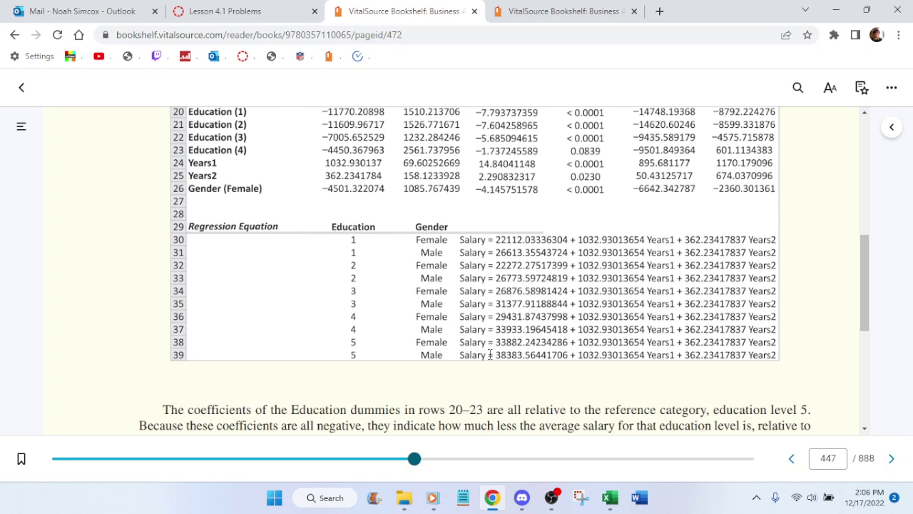
scroll(489, 354, "down", 3)
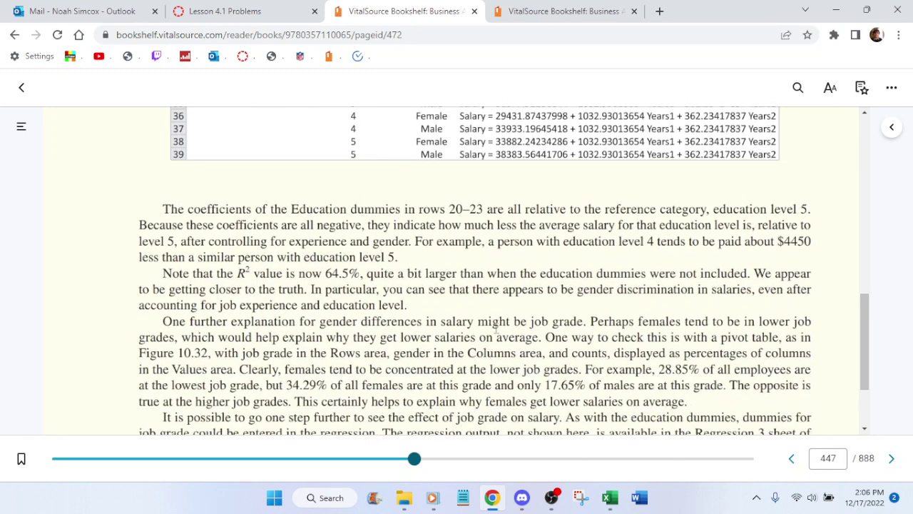
scroll(490, 338, "up", 4)
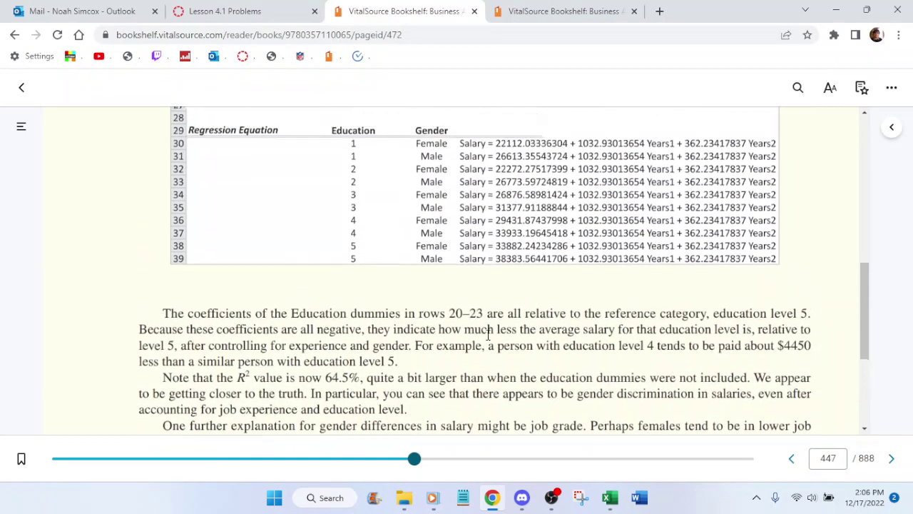
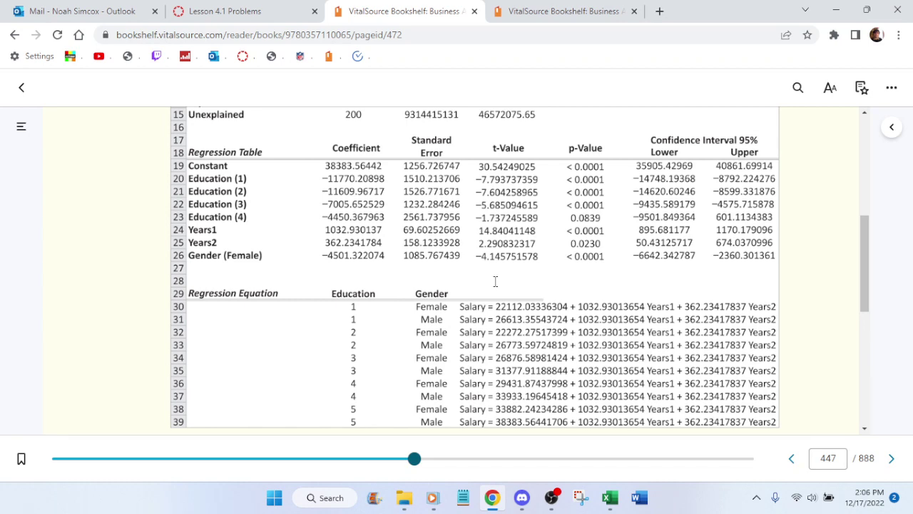
Step: Review the regression table and the equations by education and gender on page 447, and read the discussion through the job grade effect
scroll(495, 281, "down", 2)
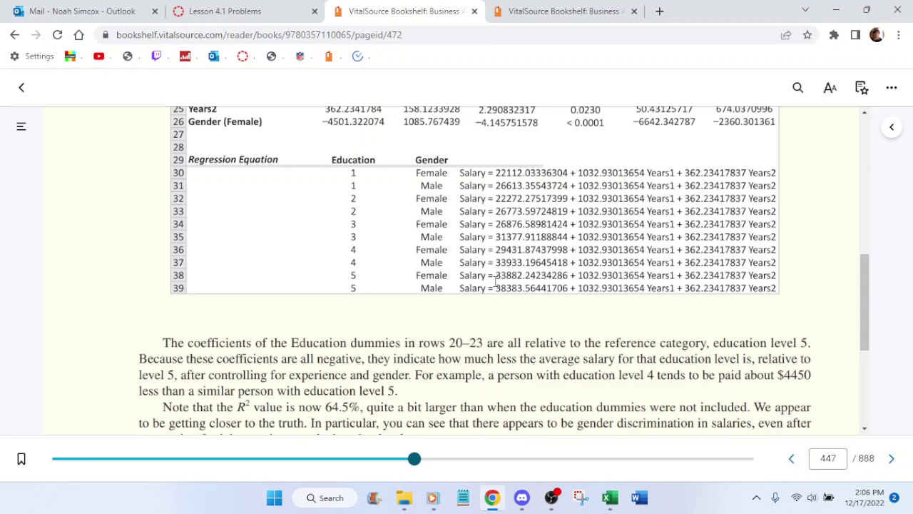
scroll(494, 282, "up", 1)
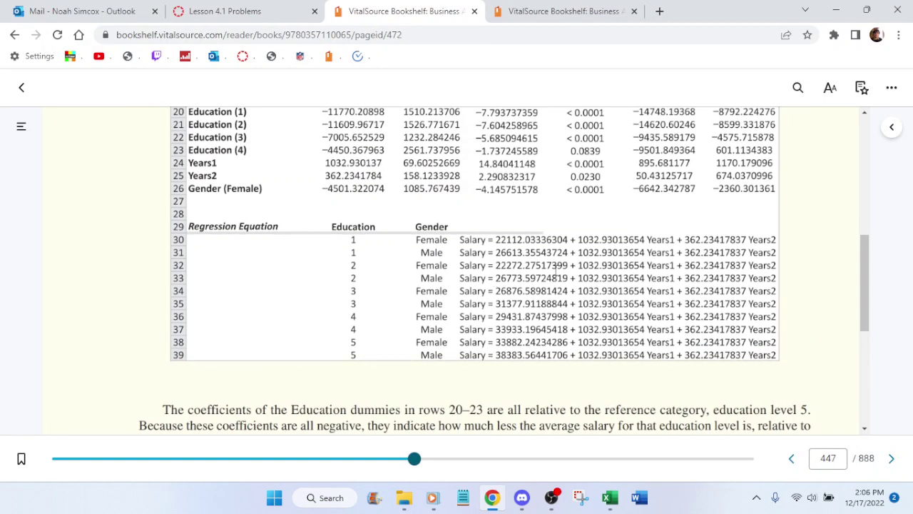
scroll(556, 269, "up", 3)
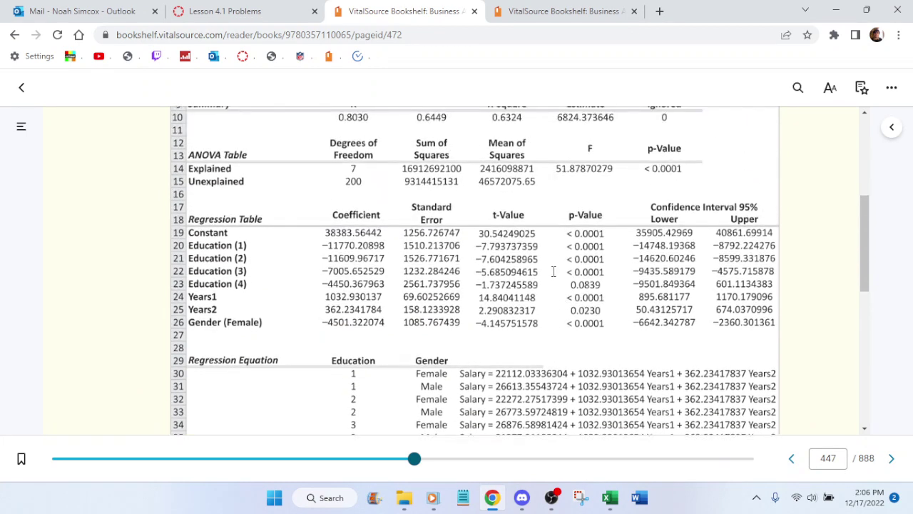
scroll(554, 268, "down", 2)
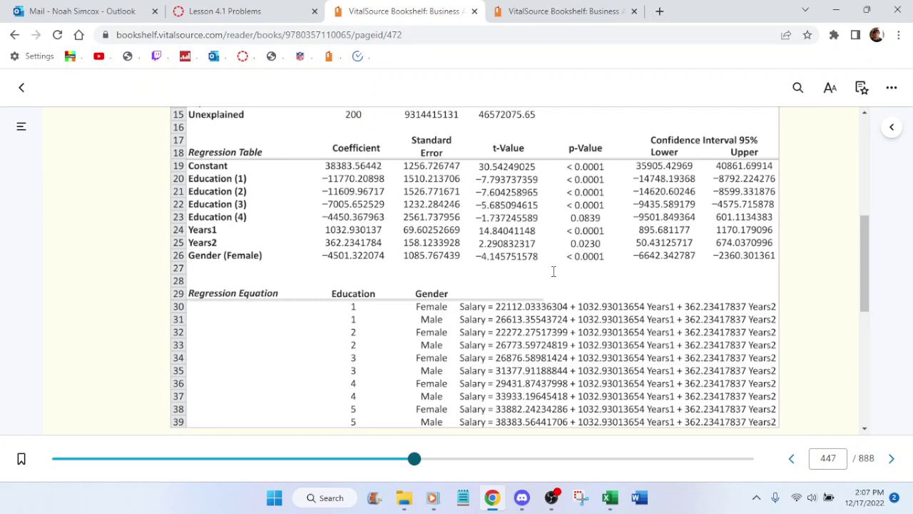
scroll(553, 271, "down", 1)
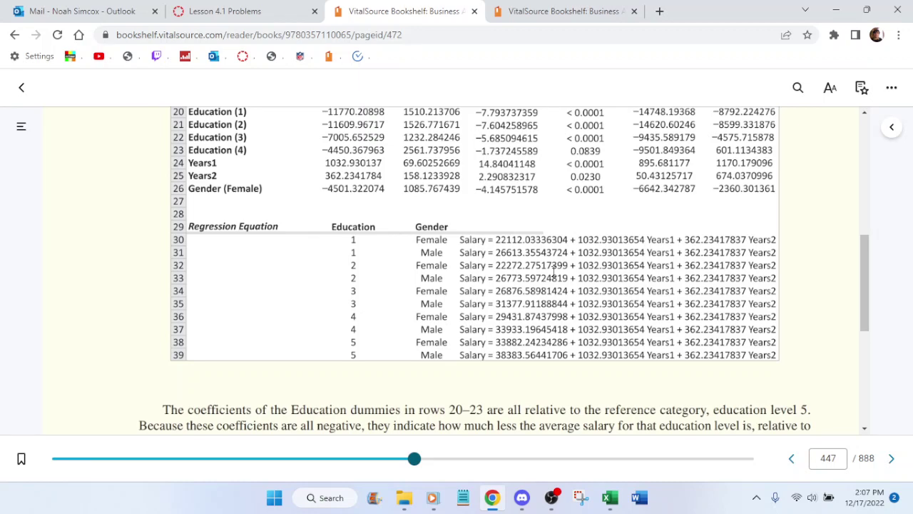
scroll(554, 273, "down", 1)
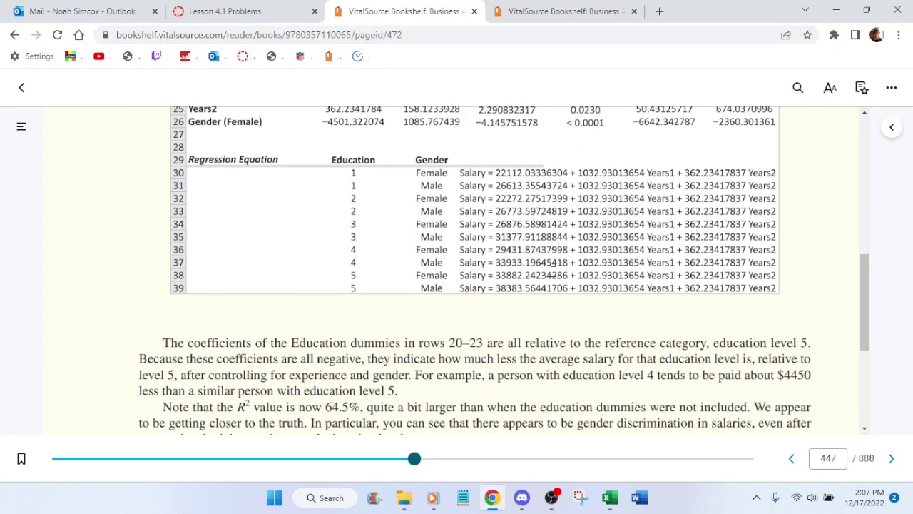
scroll(553, 271, "down", 2)
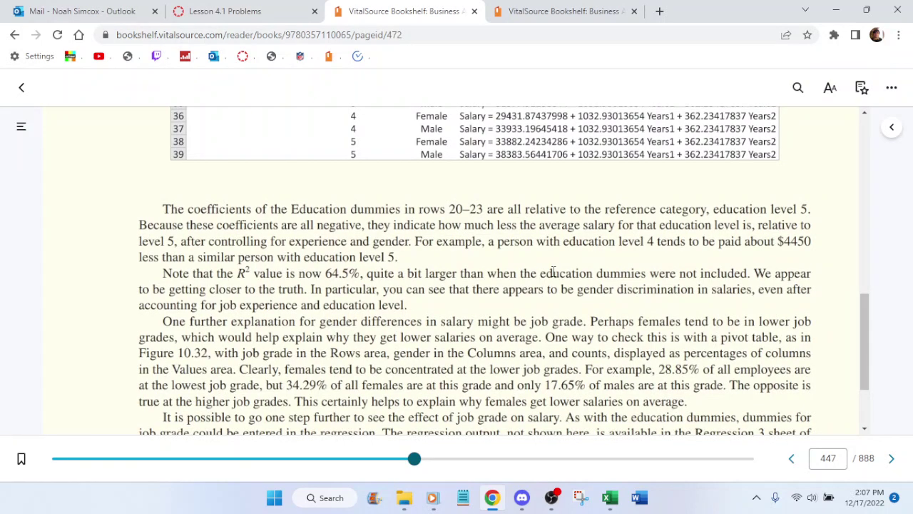
scroll(553, 273, "down", 2)
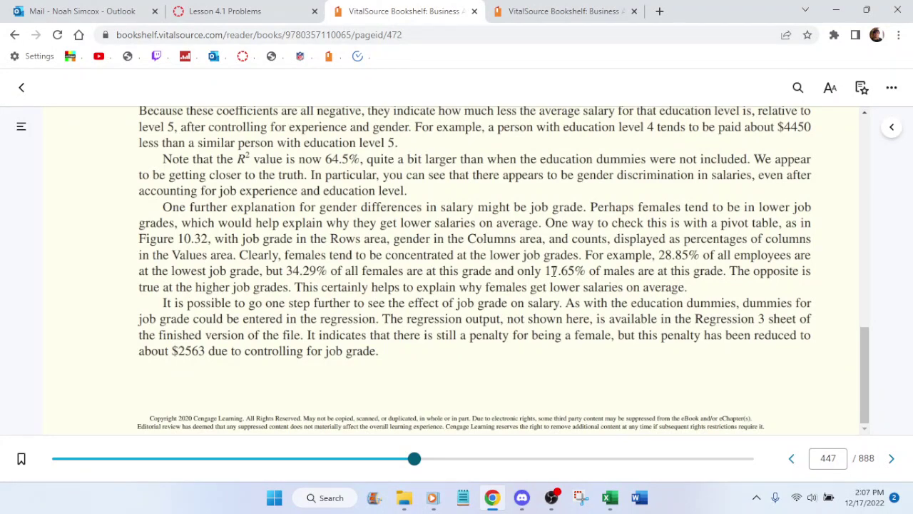
Step: Open the course home page in a new tab from the Lesson 4.1 Problems assignment and locate the Lesson 4.1 module
left_click(213, 9)
scroll(308, 307, "down", 4)
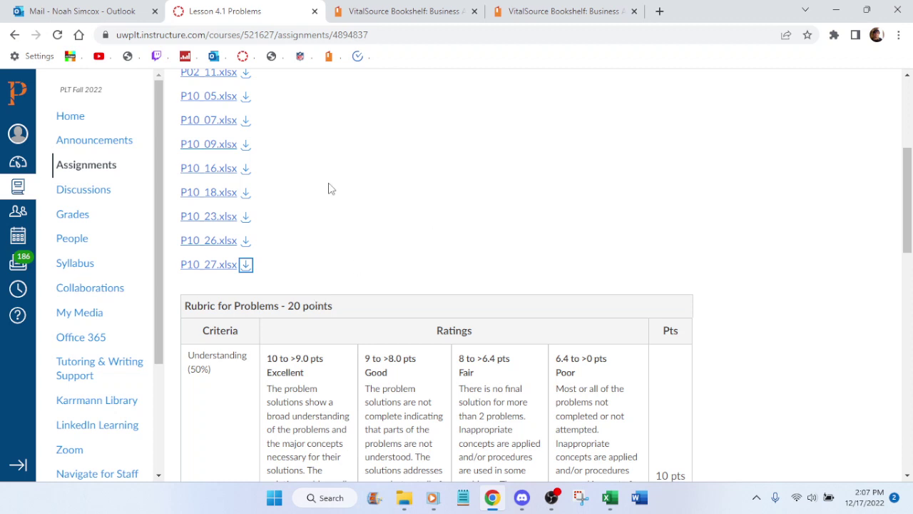
scroll(328, 188, "up", 4)
right_click(75, 165)
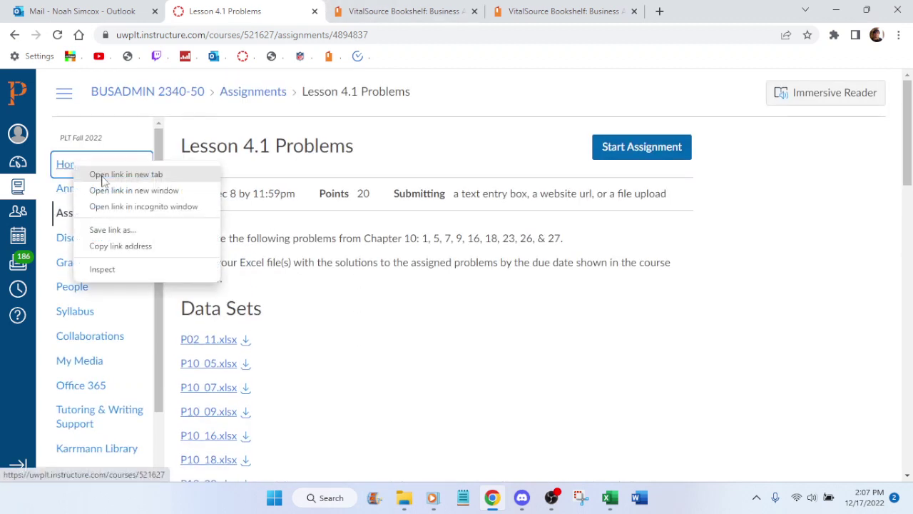
left_click(104, 173)
left_click(367, 8)
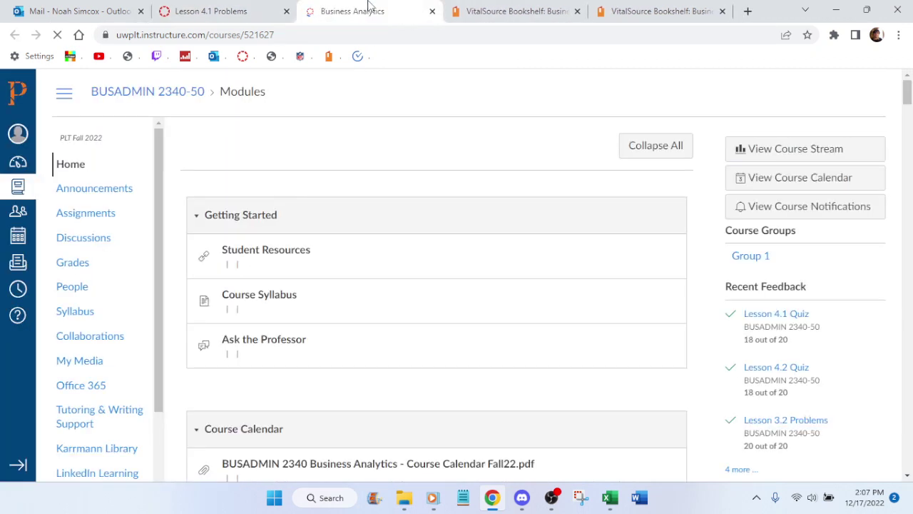
scroll(350, 198, "down", 15)
scroll(353, 199, "down", 20)
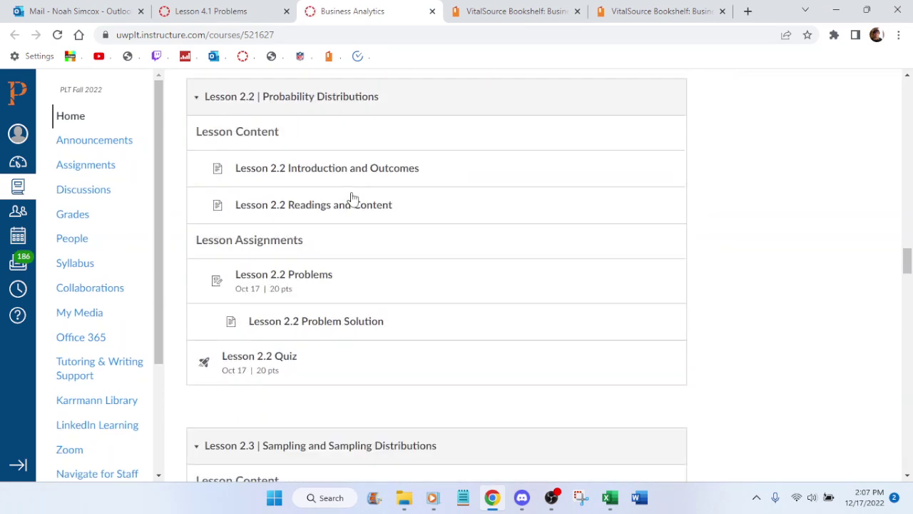
scroll(369, 200, "down", 8)
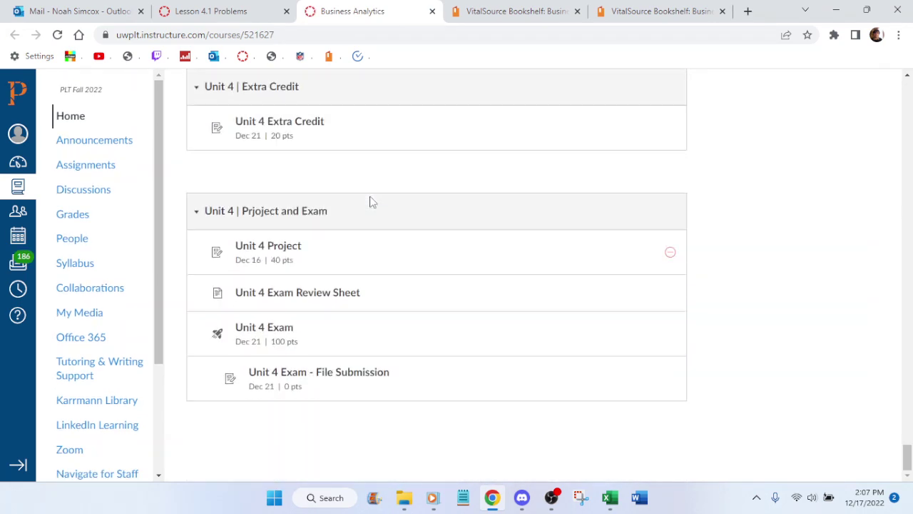
scroll(367, 200, "up", 6)
scroll(333, 289, "up", 3)
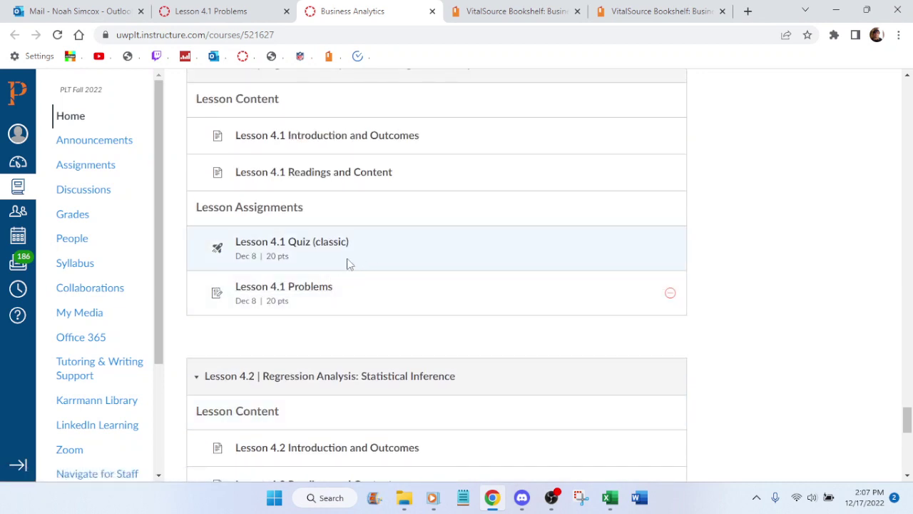
scroll(347, 261, "down", 3)
left_click(351, 292)
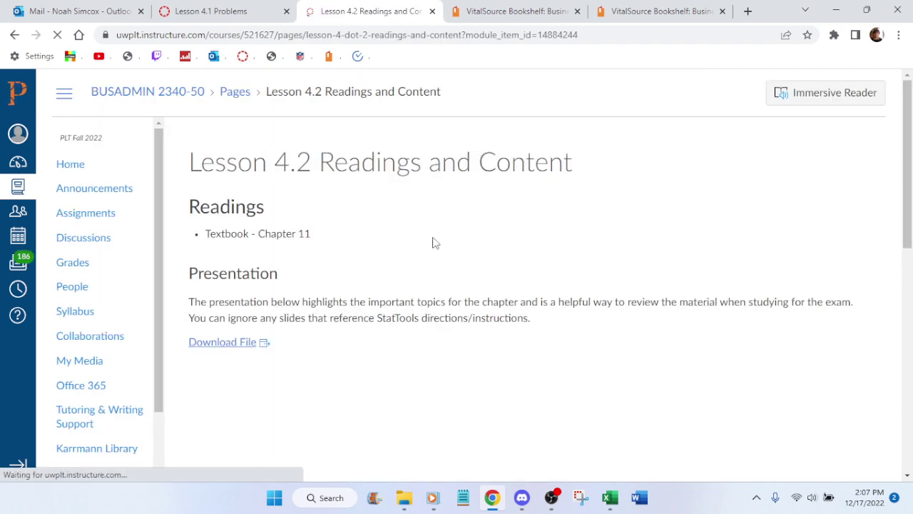
scroll(421, 249, "down", 2)
scroll(411, 255, "down", 5)
left_click(14, 37)
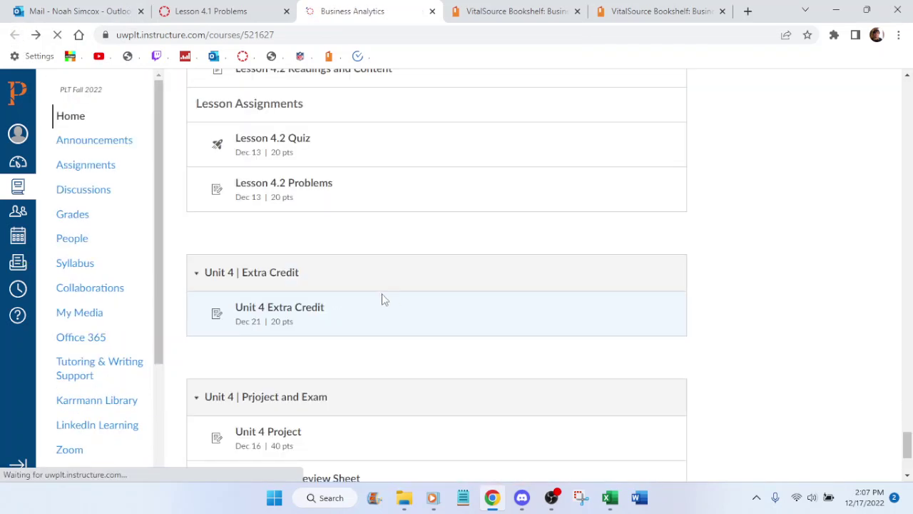
Step: Open the Lesson 4.1 Readings and Content page from the course modules
scroll(313, 257, "up", 2)
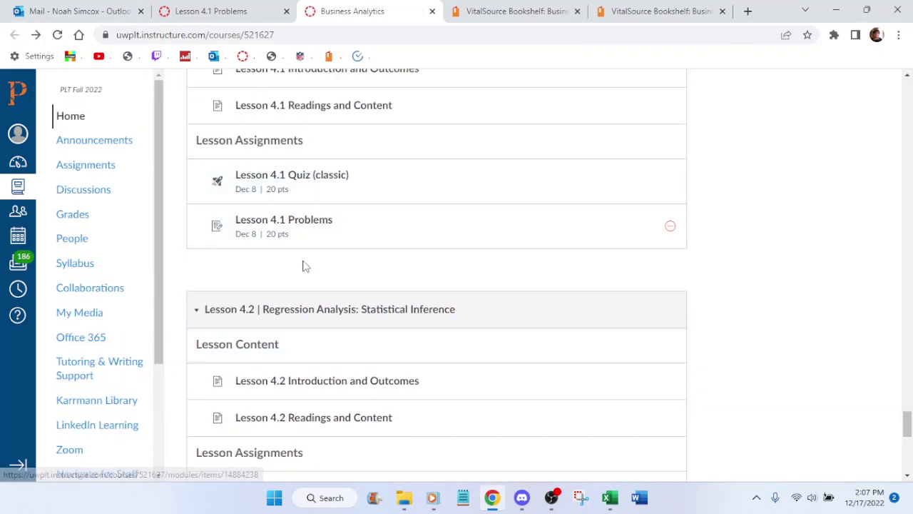
scroll(329, 239, "up", 1)
left_click(342, 176)
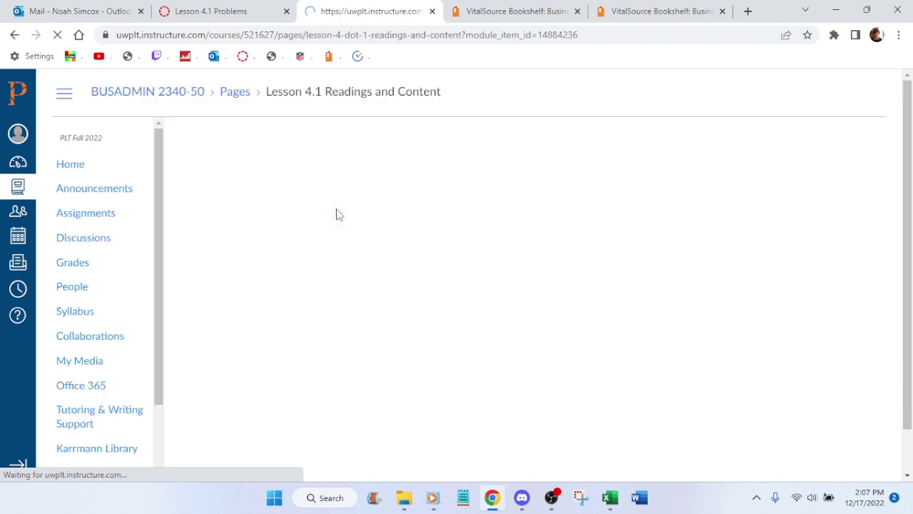
Step: Look through the Lesson 4.1 handouts and videos and open Video 6 on simple and multiple regression with dummy variables
scroll(339, 215, "down", 7)
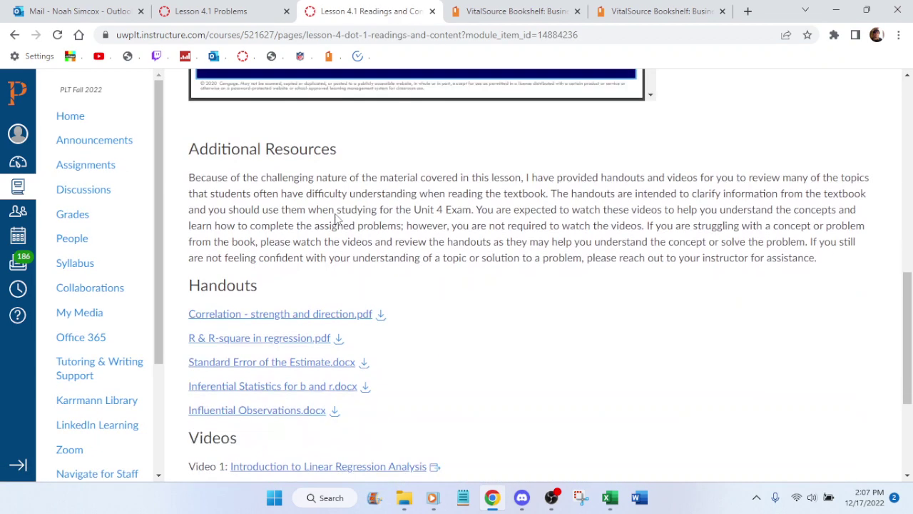
scroll(336, 218, "down", 3)
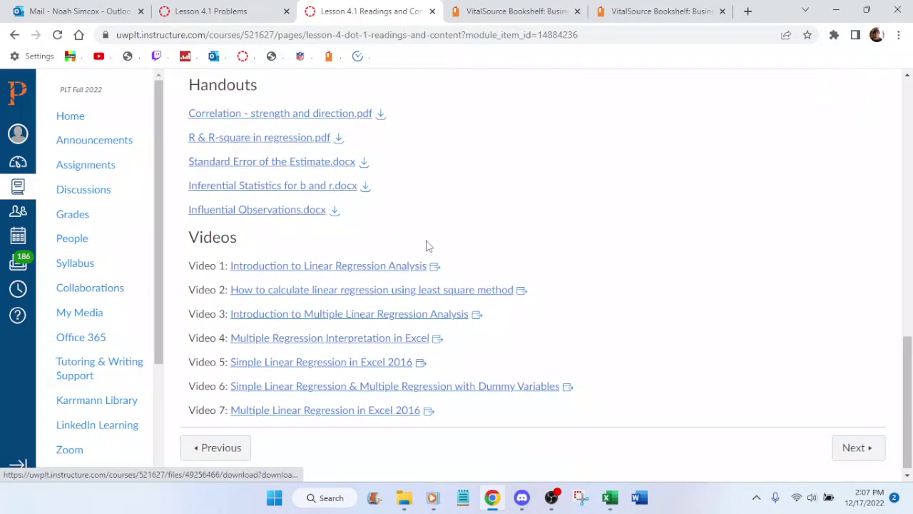
scroll(440, 379, "up", 5)
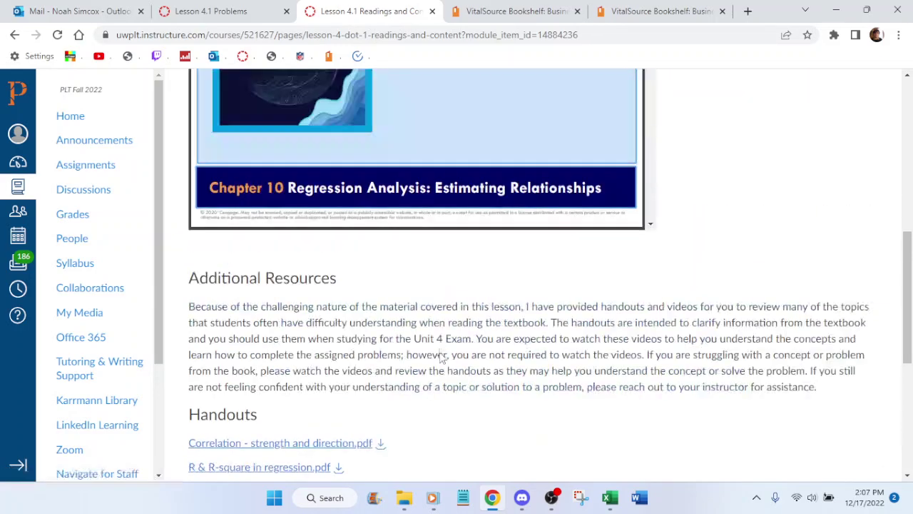
scroll(431, 339, "up", 2)
scroll(412, 309, "down", 5)
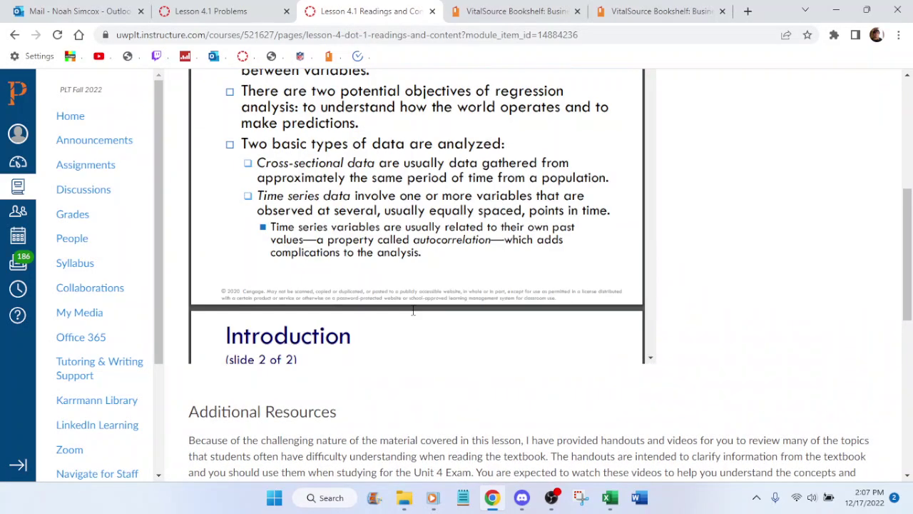
scroll(412, 309, "down", 3)
scroll(407, 385, "down", 6)
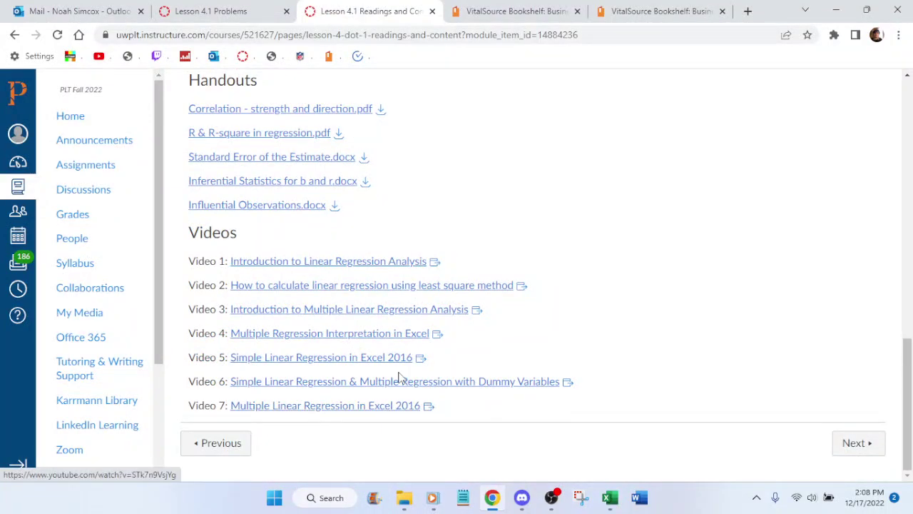
left_click(393, 381)
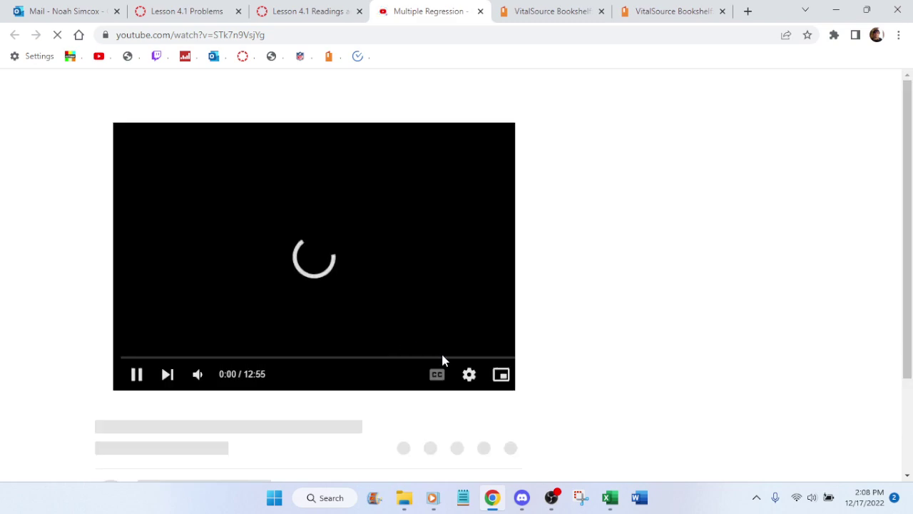
Step: Play the dummy variables video in full screen, sample the Data analysis chapter, and return to about 9:43 in the Dummy variables chapter
left_click(494, 378)
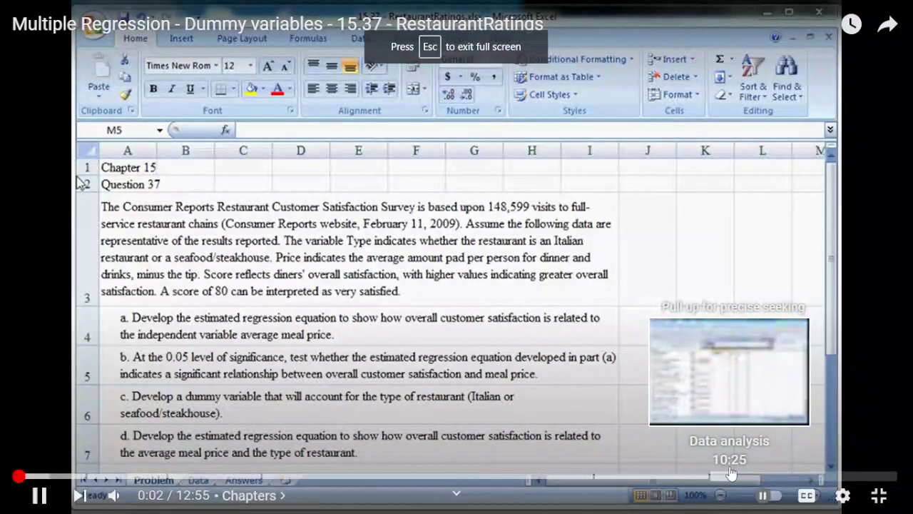
left_click(732, 473)
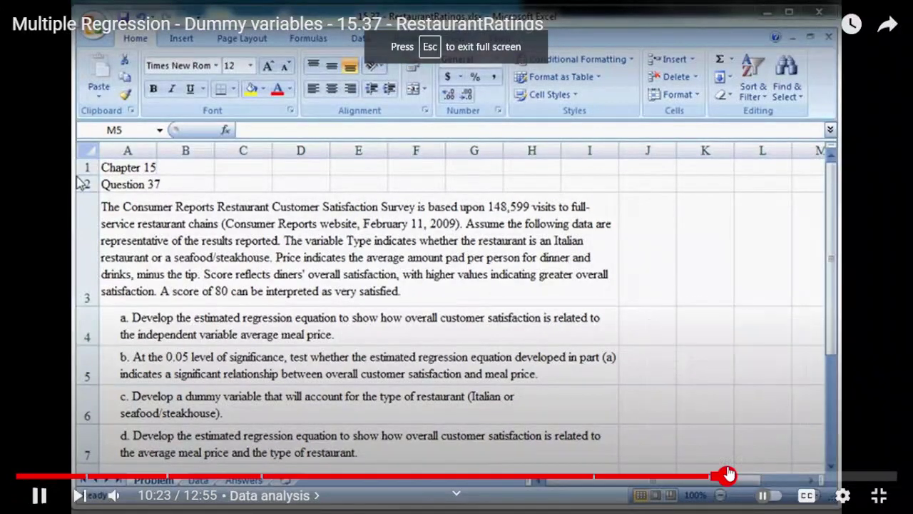
left_click(769, 475)
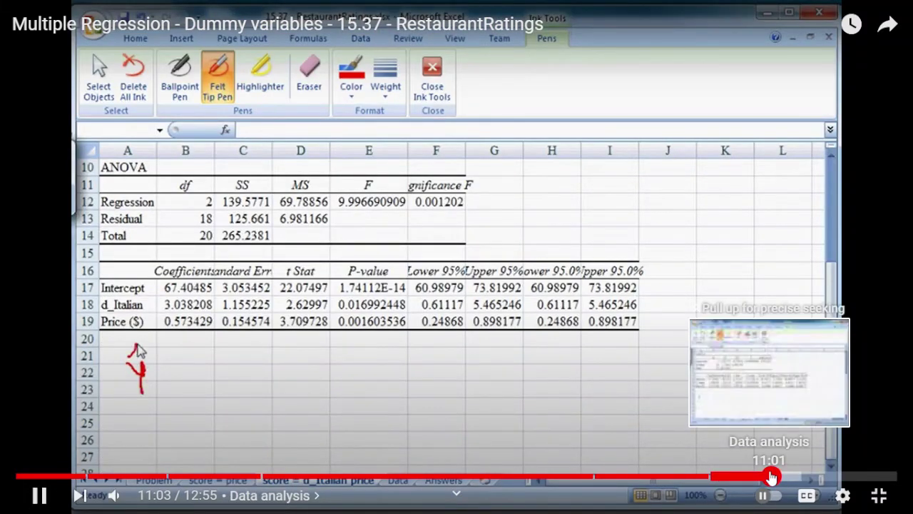
left_click(682, 476)
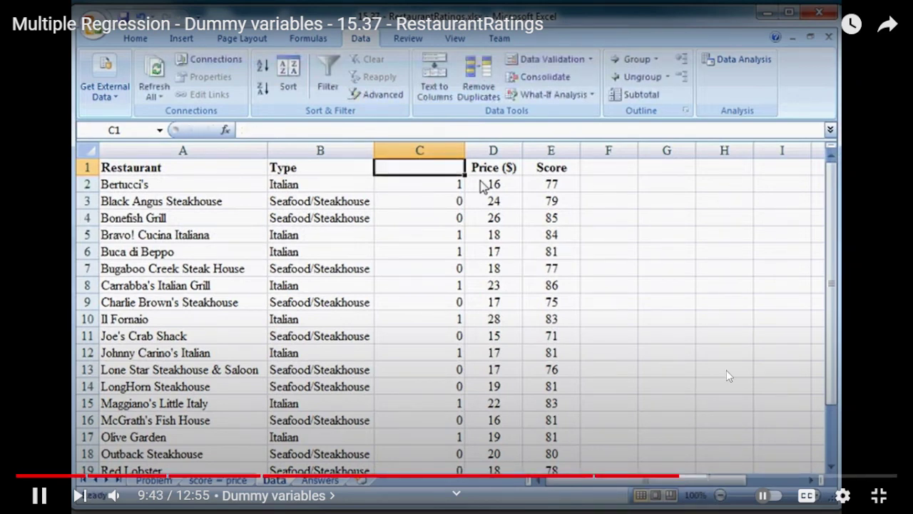
Step: Skip forward through the Data analysis chapter to the handwritten regression equation with Italian and Price, and pause the video at 11:31
key("Right")
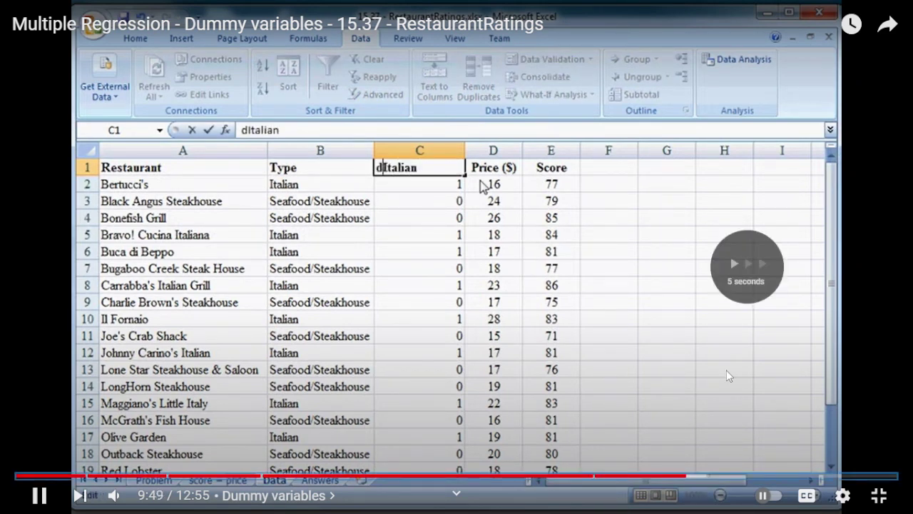
key("Right")
key("Right")
key("Right")
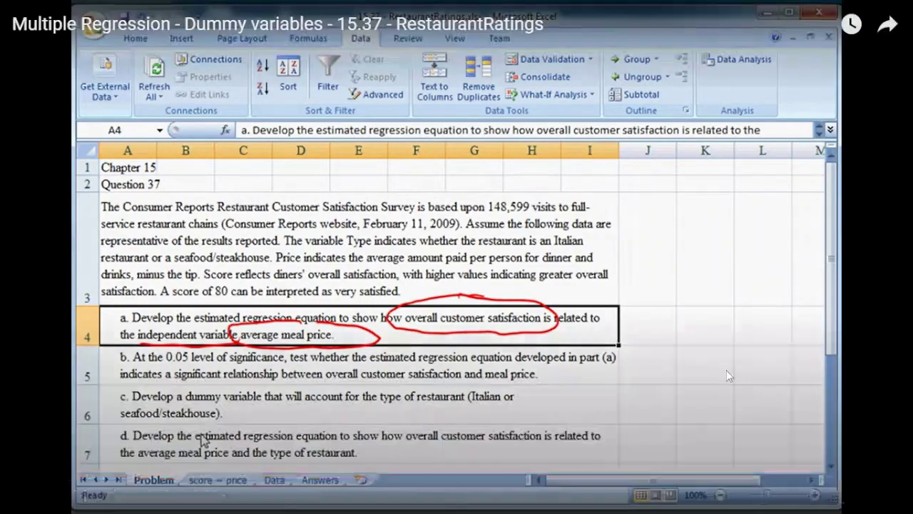
key("Right")
key("Right")
key("Right")
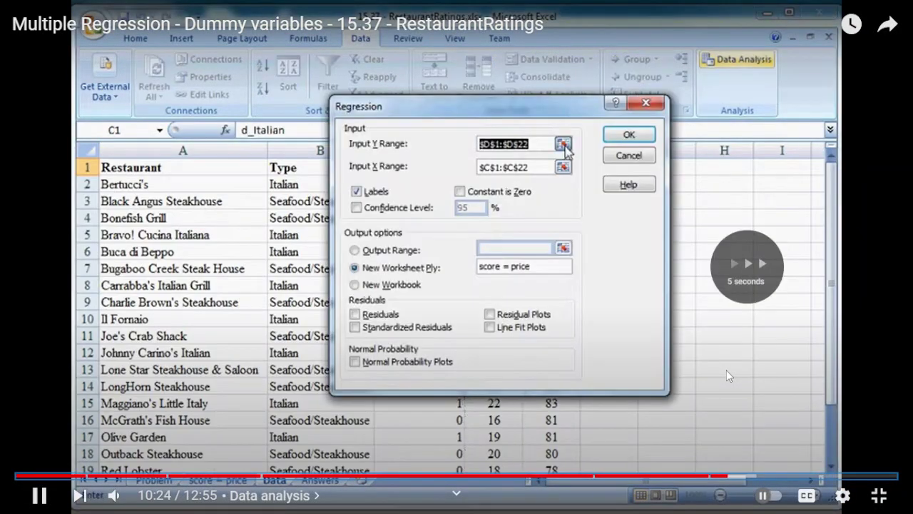
key("Right")
key("Right")
key("Right")
key("Right")
key("Right")
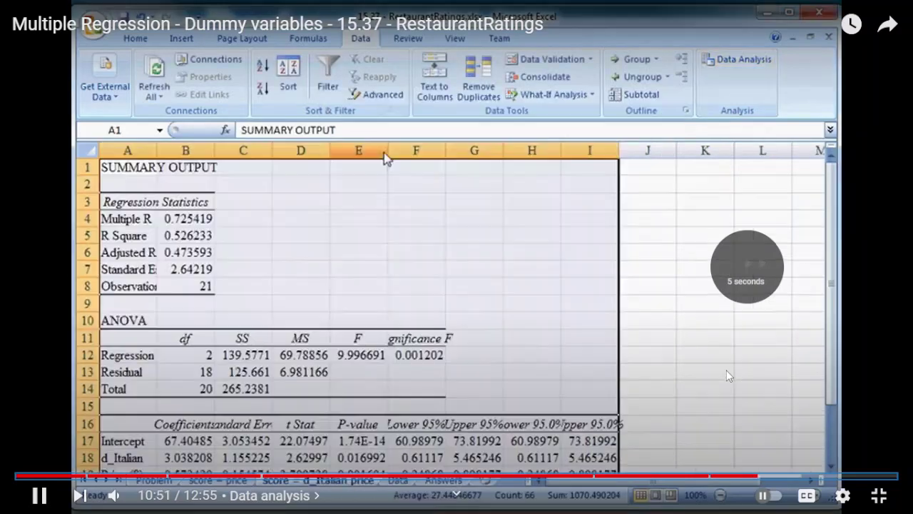
key("Right")
key("Right")
key("Right")
key("Right")
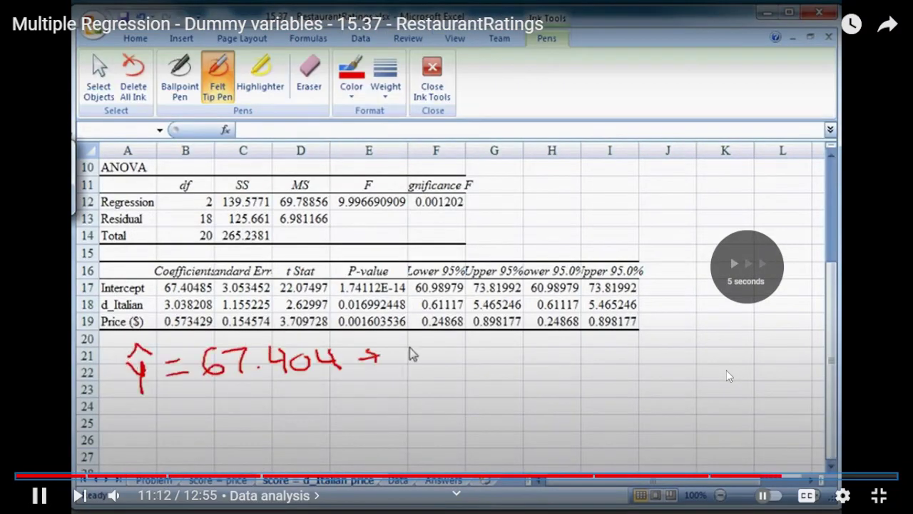
key("Right")
key("Right")
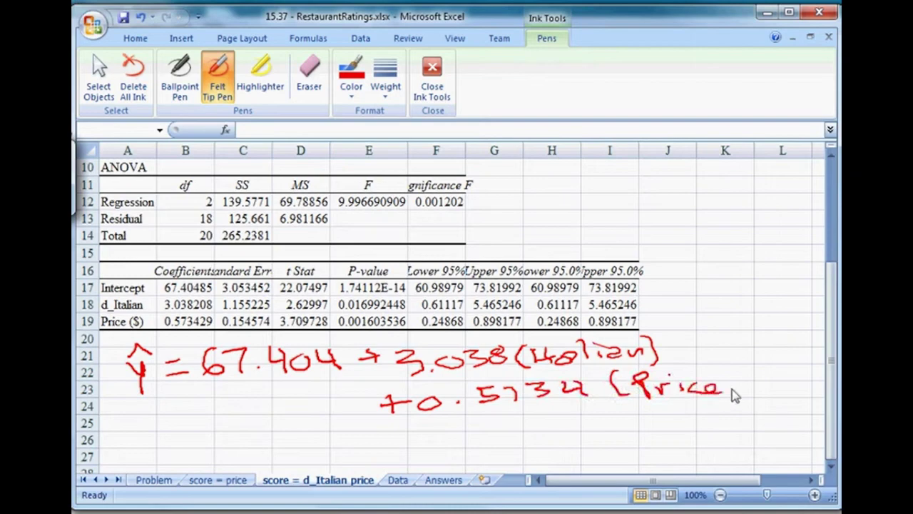
left_click(739, 352)
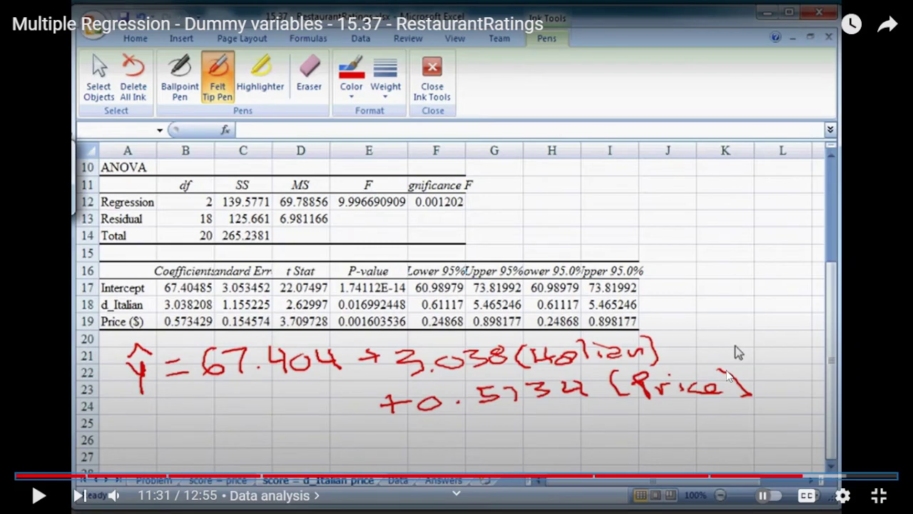
Step: Rewind the video slightly, replay how the Italian and Price terms are written into the equation, and pause at 11:28
key("Left")
key("Left")
key("Left")
key("space")
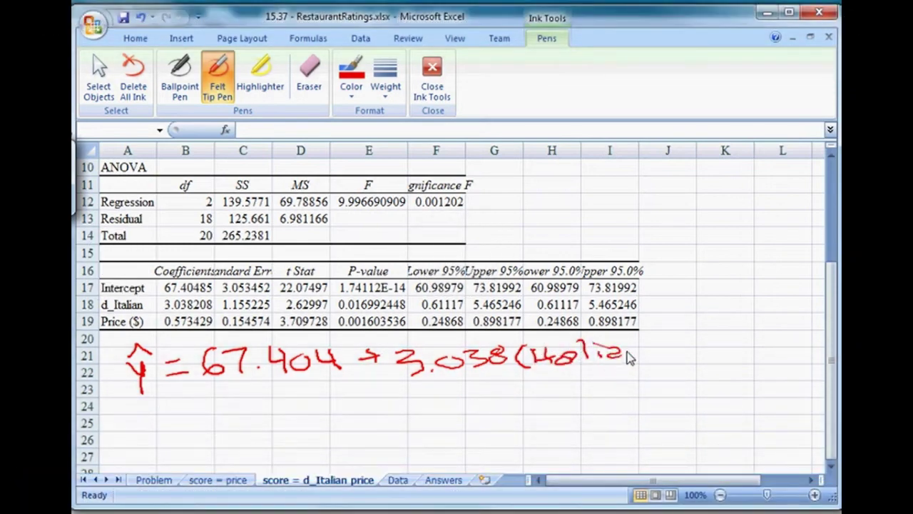
mouse_move(392, 397)
left_mouse_down()
mouse_move(393, 413)
mouse_move(430, 399)
left_mouse_up()
left_click(458, 404)
mouse_move(502, 386)
left_mouse_down()
mouse_move(486, 399)
mouse_move(528, 387)
mouse_move(551, 396)
mouse_move(583, 387)
mouse_move(589, 397)
mouse_move(623, 395)
left_mouse_up()
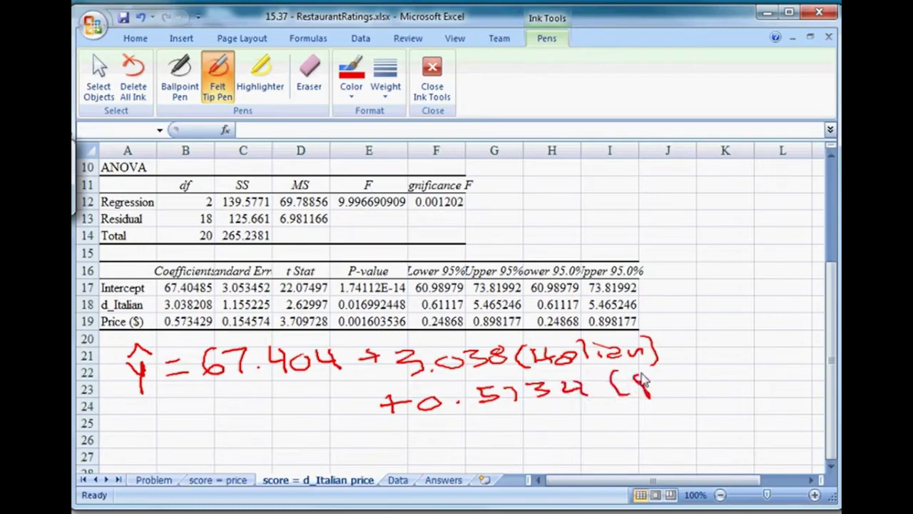
left_click(726, 376)
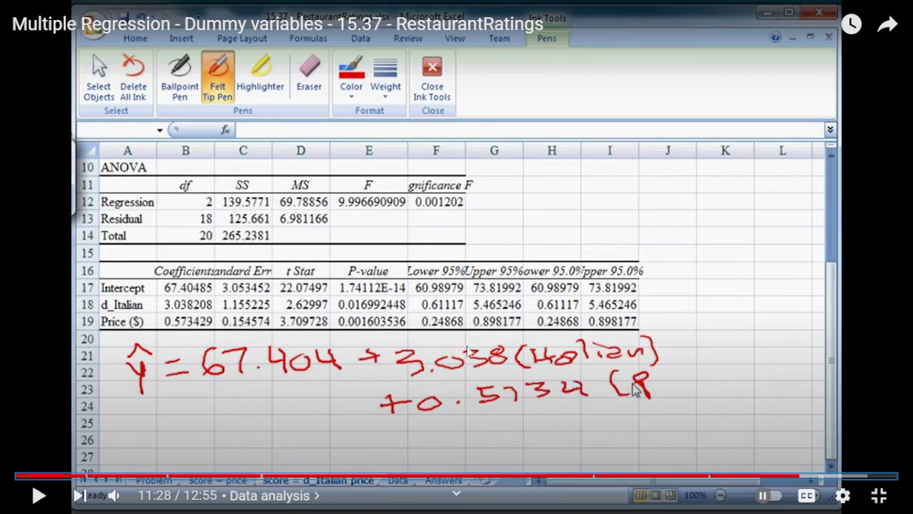
Step: Exit the full-screen video, close its page, and switch to the P10_27.xlsx workbook in Excel
left_click(891, 502)
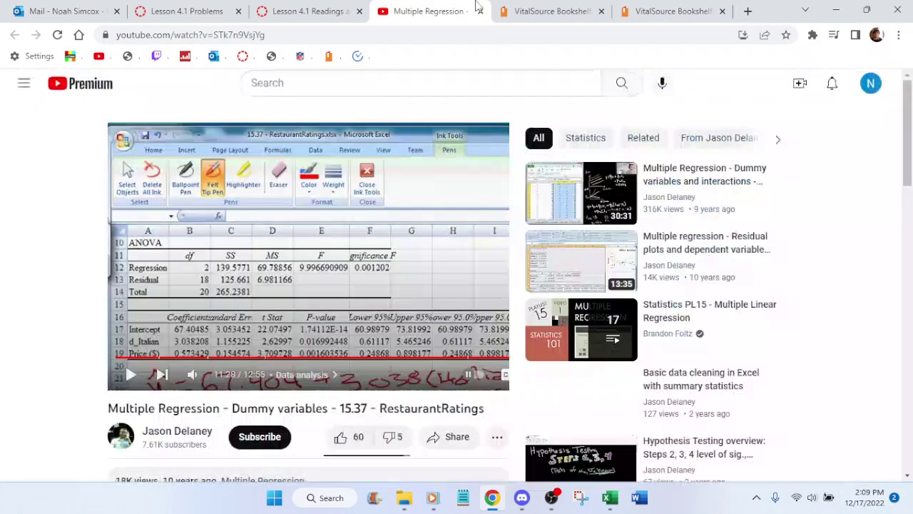
key("ctrl+w")
left_click(610, 498)
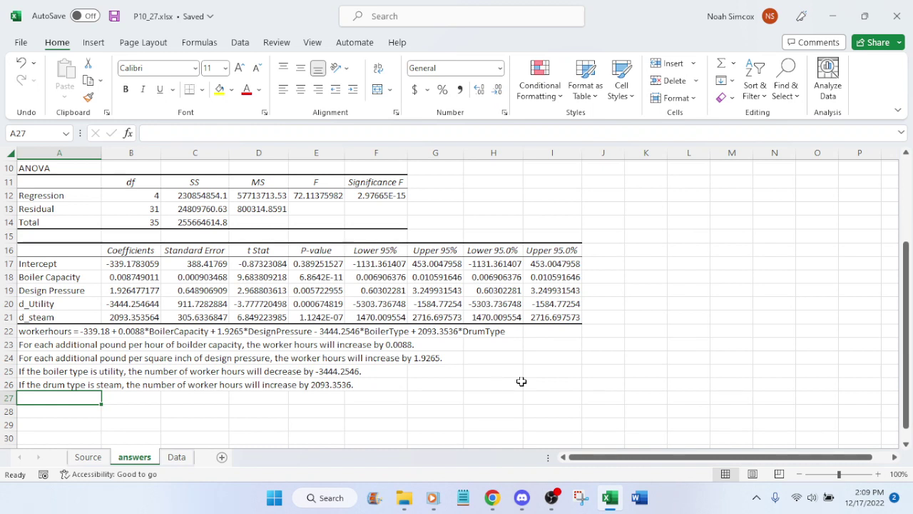
Step: In cell A25, remove the minus sign before 3444.2546 and extend the boiler type sentence with "relative to if it is not"
left_click(41, 368)
left_click(505, 134)
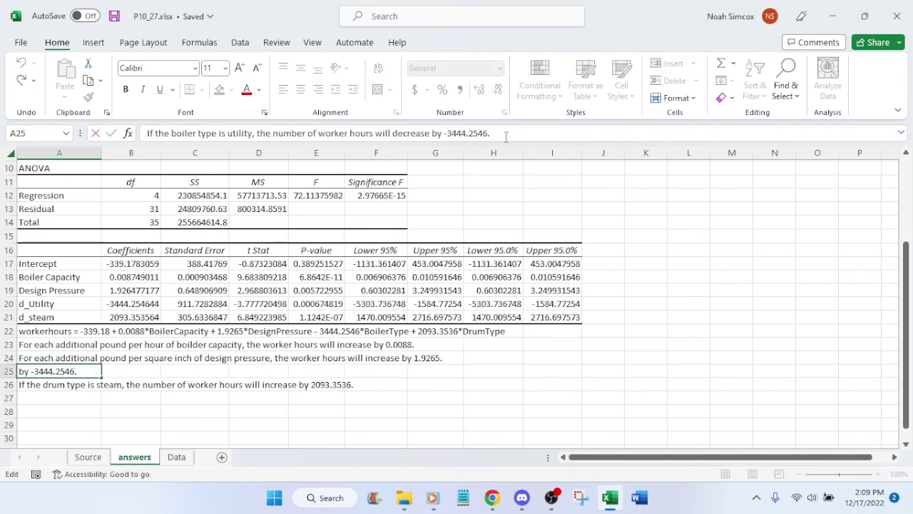
key("BackSpace")
left_click(445, 133)
key("Delete")
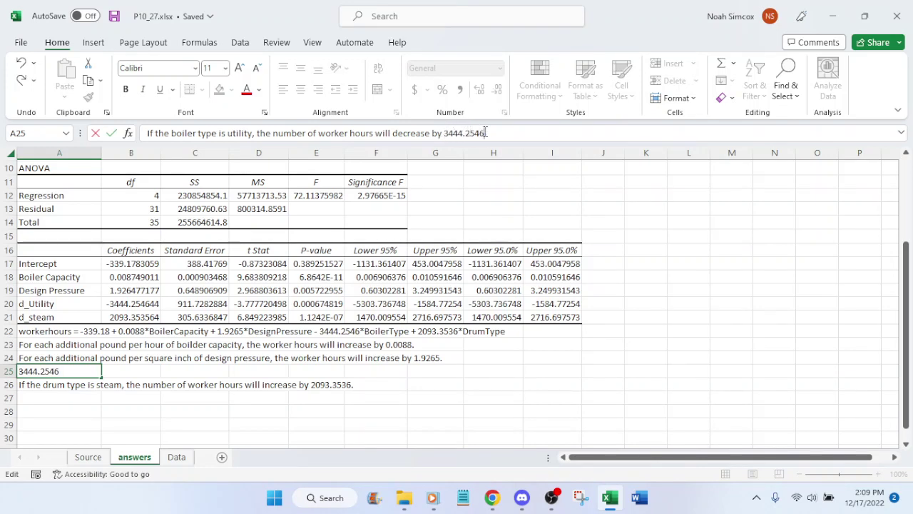
type("relative to if ")
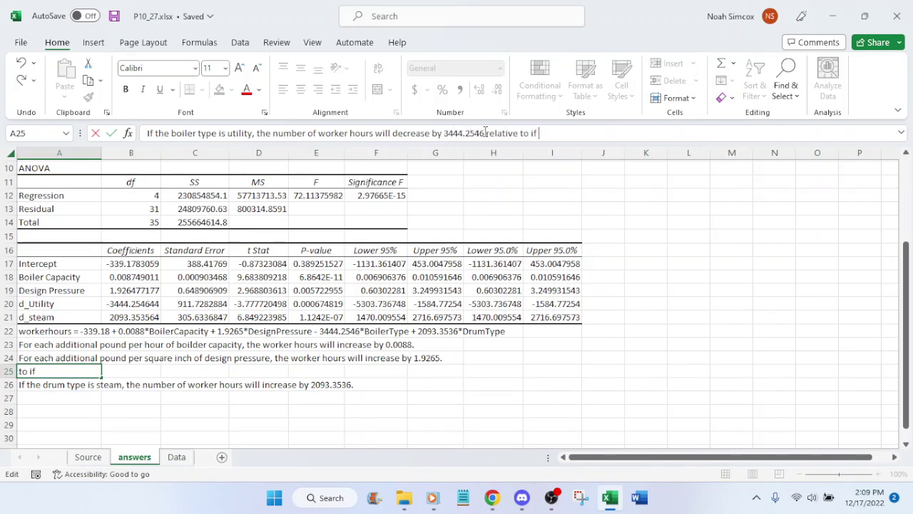
type("it is not")
Step: Check the boiler types on the Data sheet and reword the end of cell A25 to "relative to if it is industrial."
left_click(176, 458)
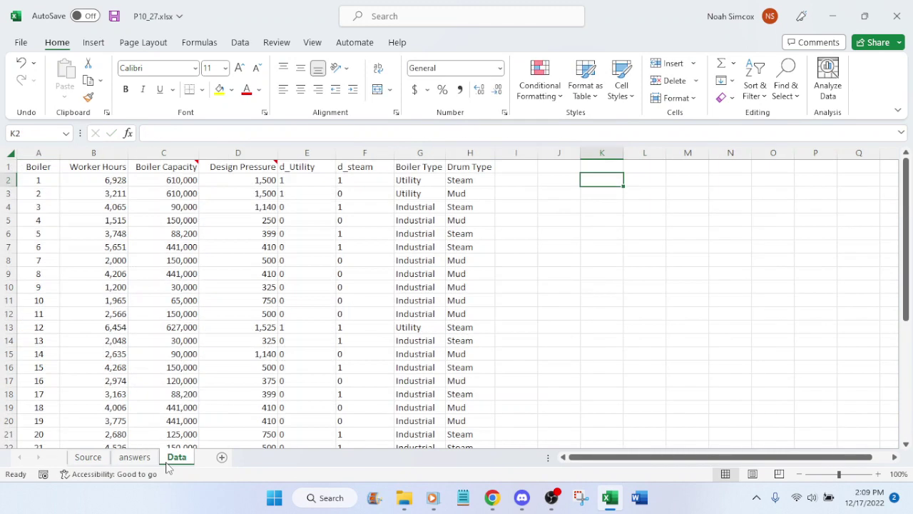
left_click(134, 457)
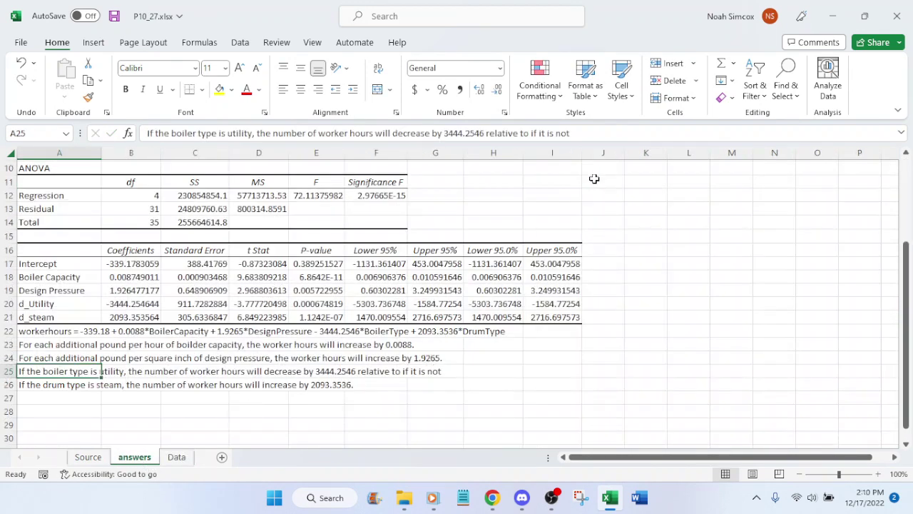
left_click(580, 135)
key("BackSpace")
key("BackSpace")
key("BackSpace")
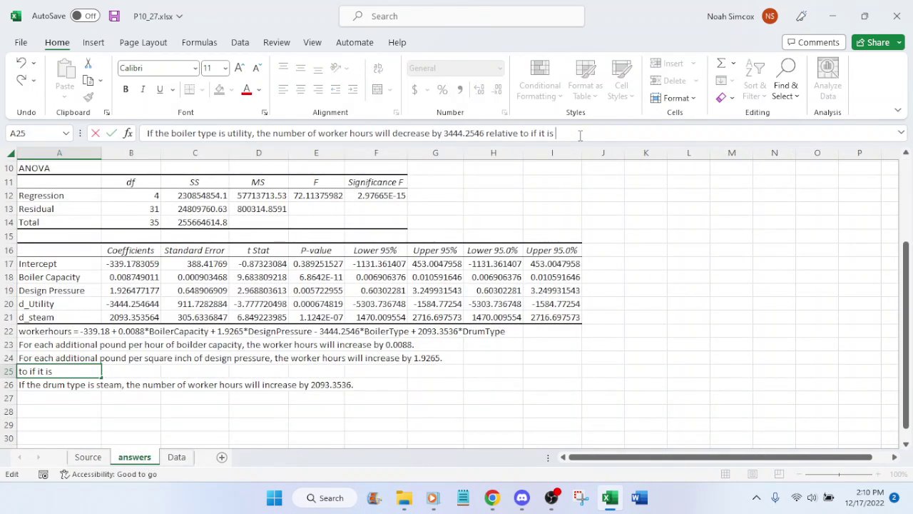
type("industrial.")
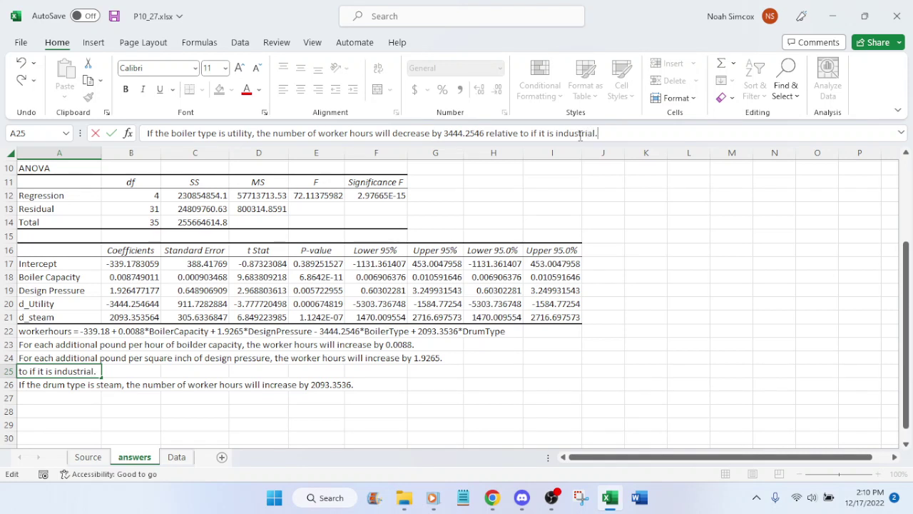
key("Return")
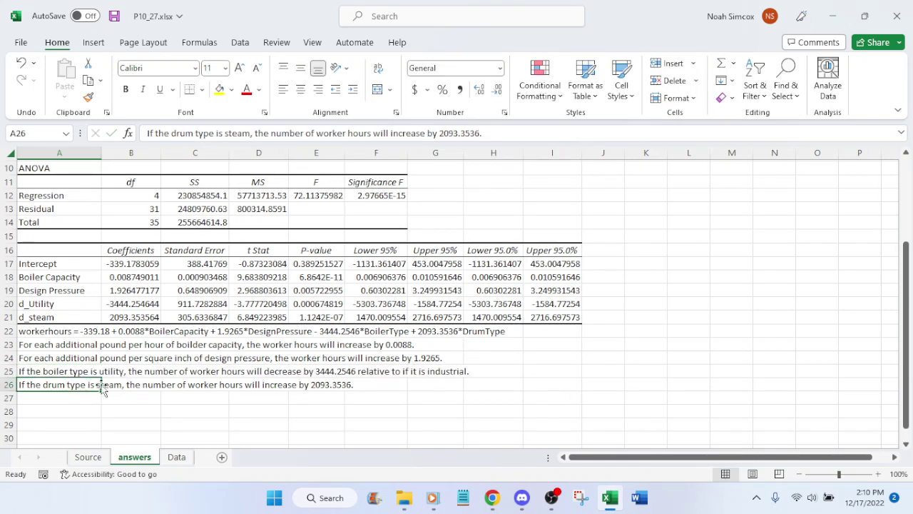
Step: Extend the drum type sentence in cell A26 with "relative to if it is mud." and save the workbook
left_click(494, 134)
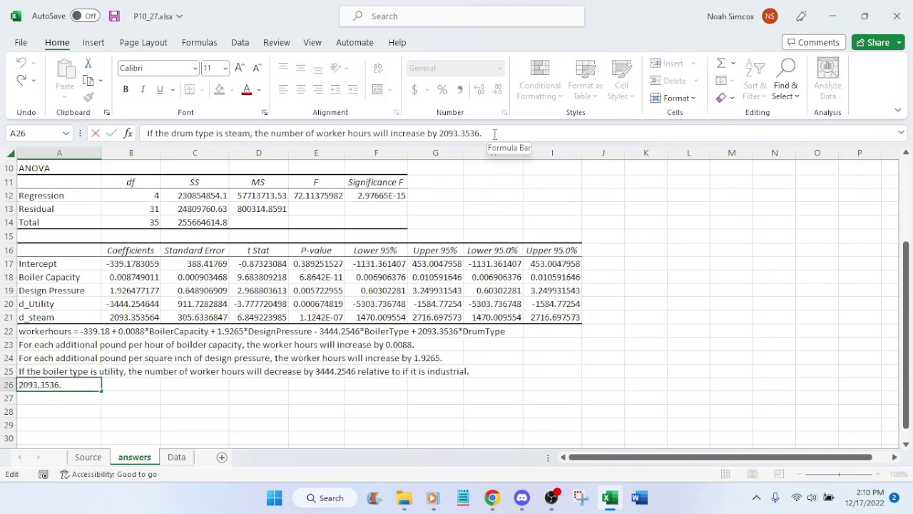
key("BackSpace")
type("relativ")
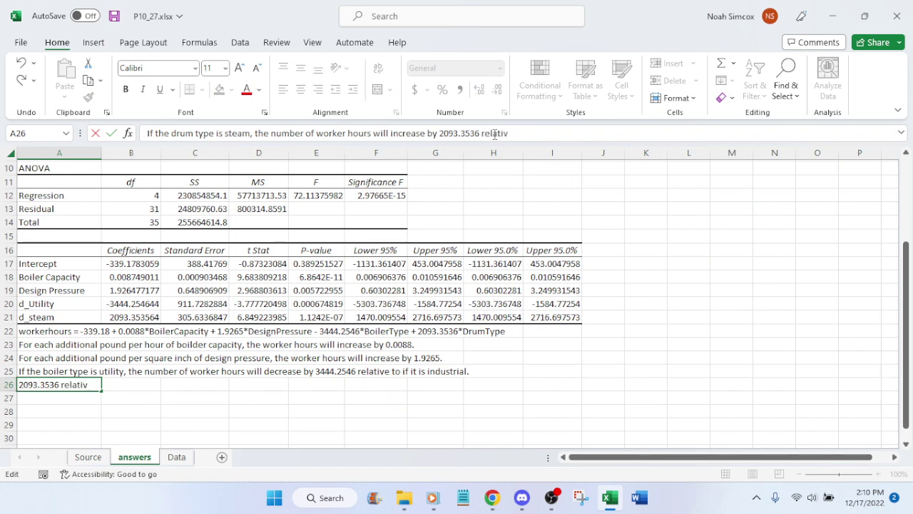
type("e to if it is mud.")
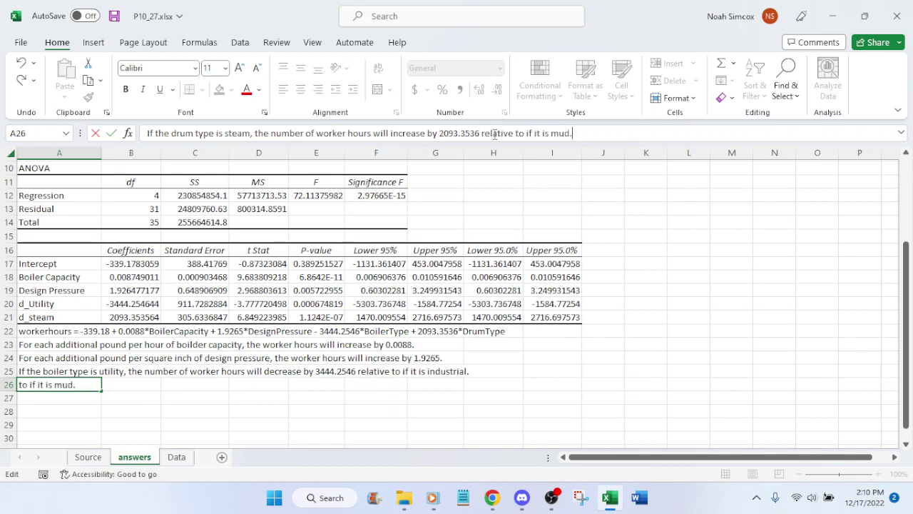
key("Return")
key("ctrl+s")
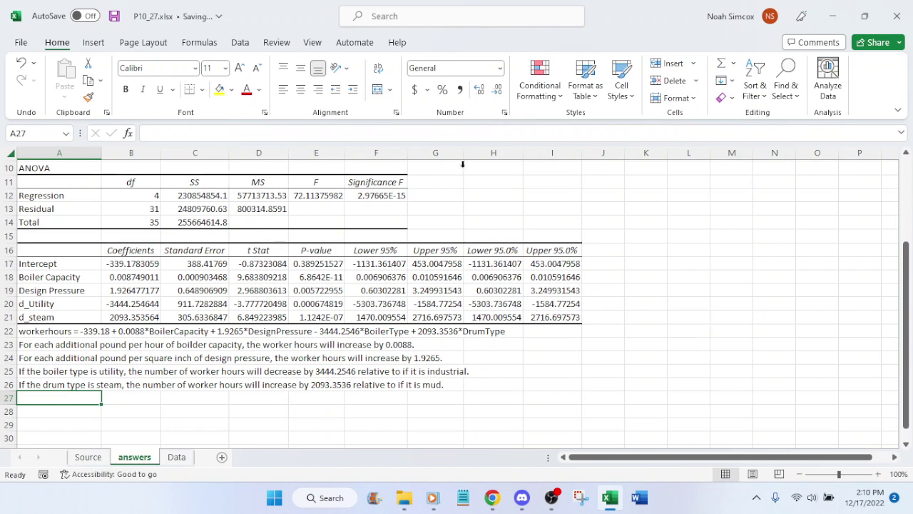
Step: Glance at the Data sheet, switch to the VitalSource textbook in Chrome and read the parts of problem 27
left_click(174, 457)
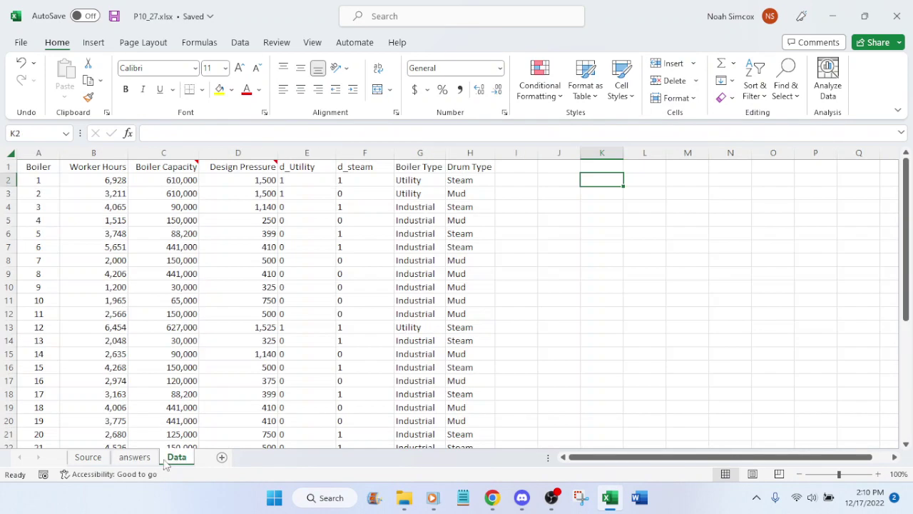
left_click(146, 459)
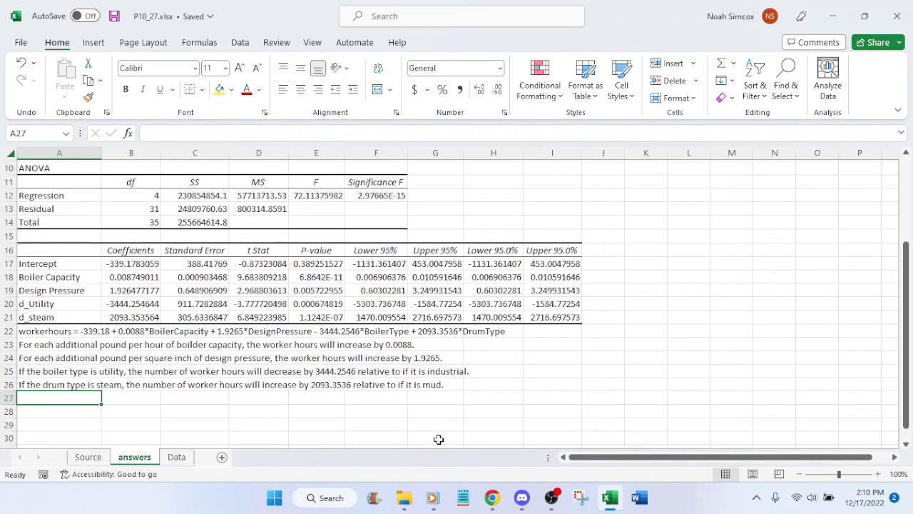
left_click(492, 497)
left_click(656, 10)
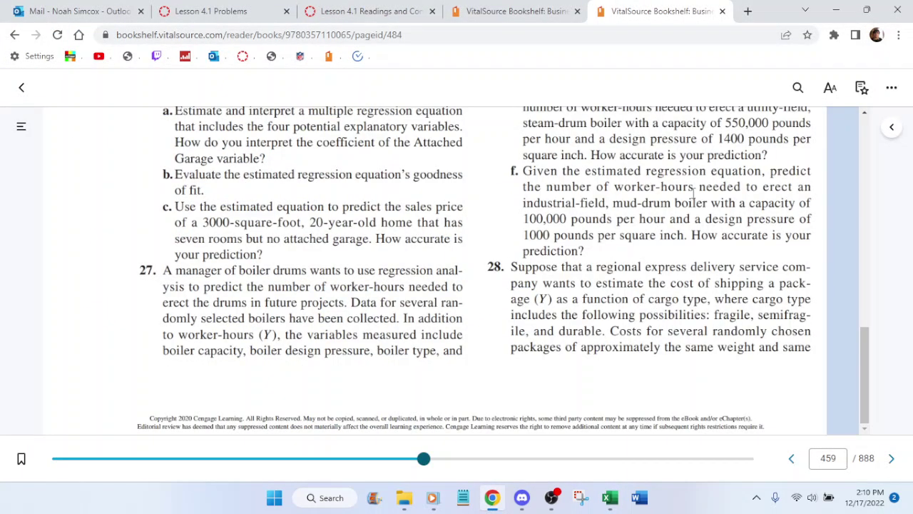
scroll(678, 195, "up", 3)
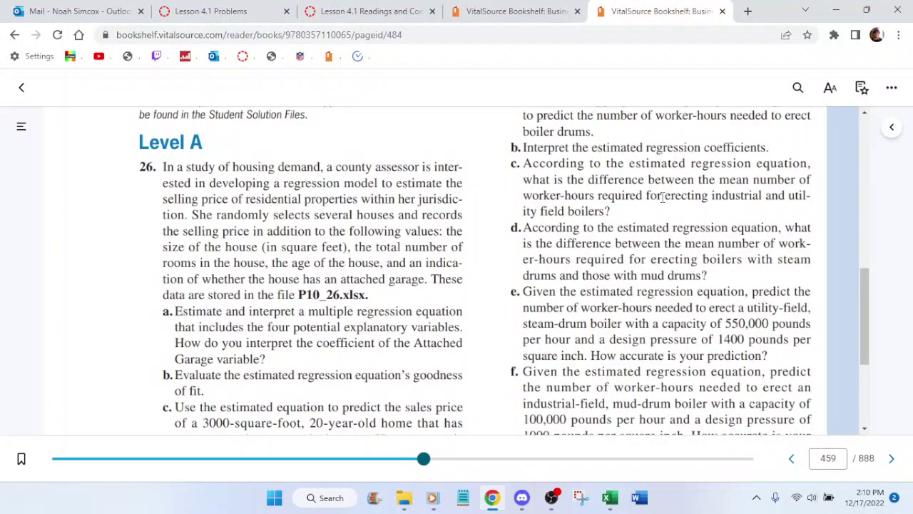
scroll(662, 198, "up", 2)
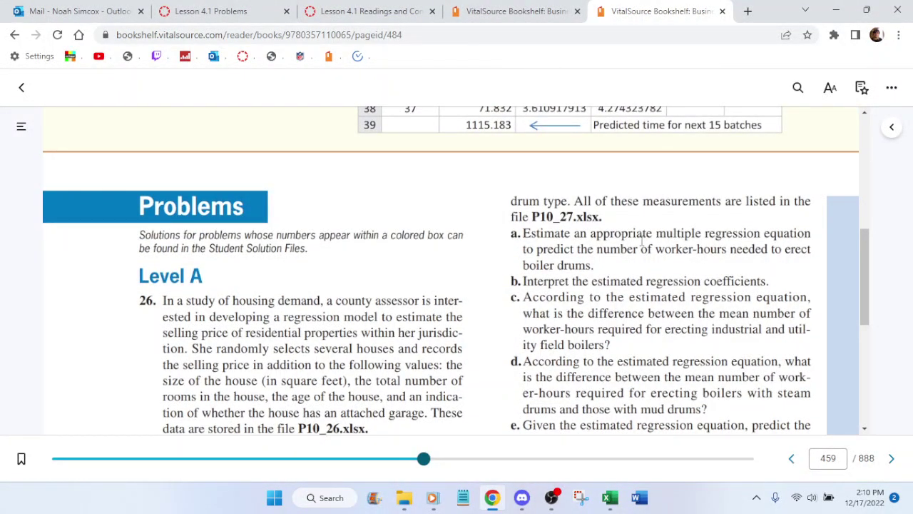
scroll(632, 271, "down", 1)
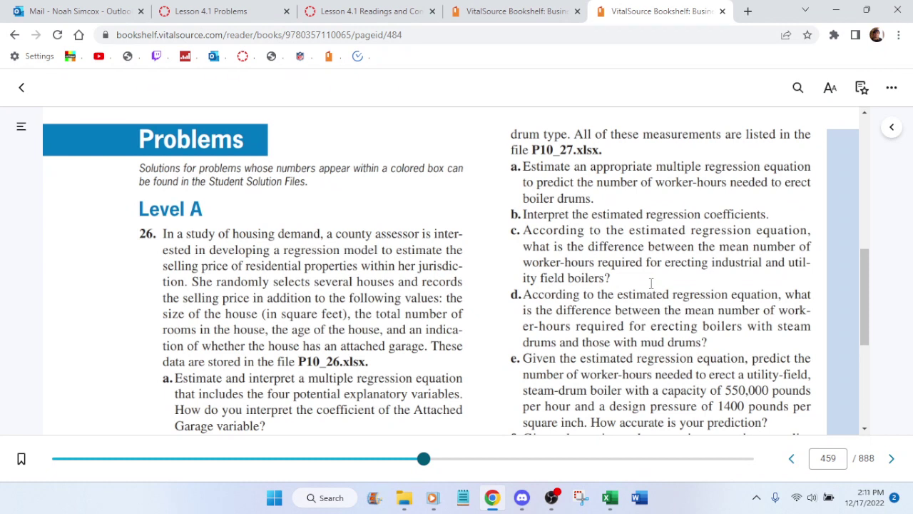
Step: Compare the regression coefficients on the answers sheet in Excel with questions c to f of problem 27 in the Chrome textbook
left_click(610, 497)
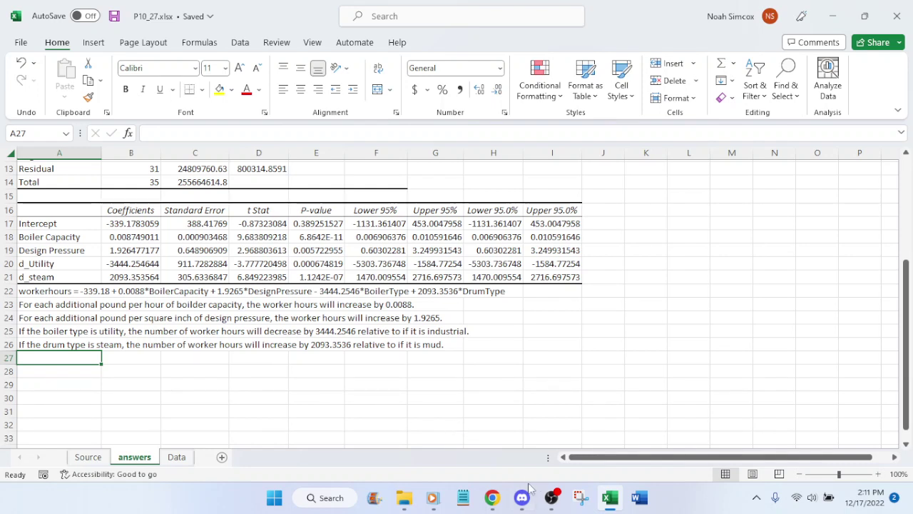
left_click(492, 497)
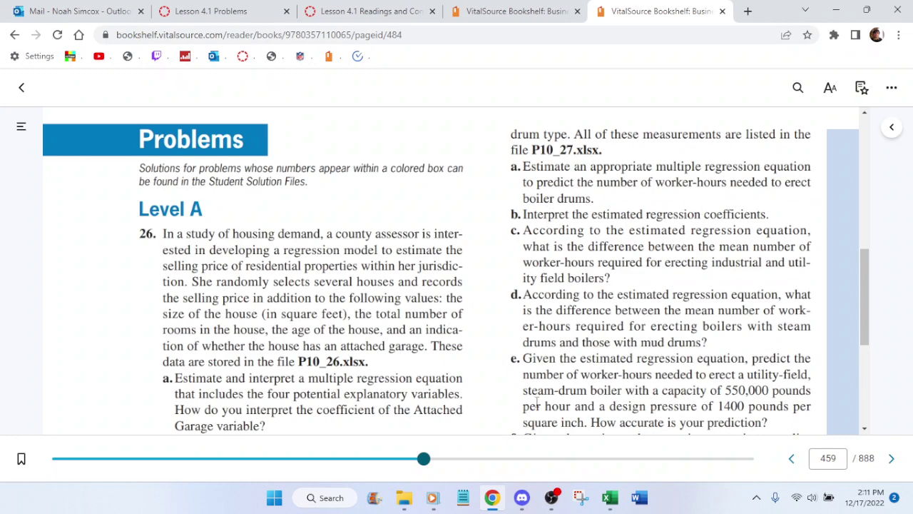
left_click(609, 498)
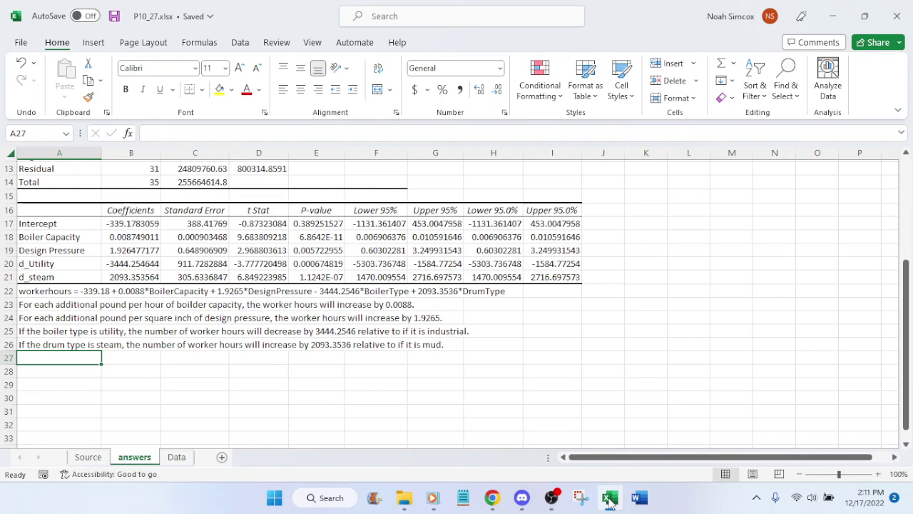
left_click(609, 499)
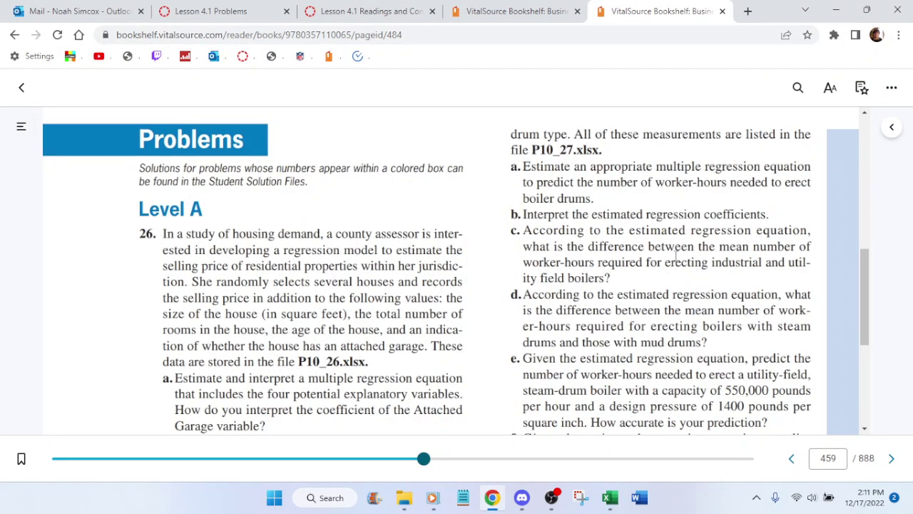
scroll(677, 257, "down", 4)
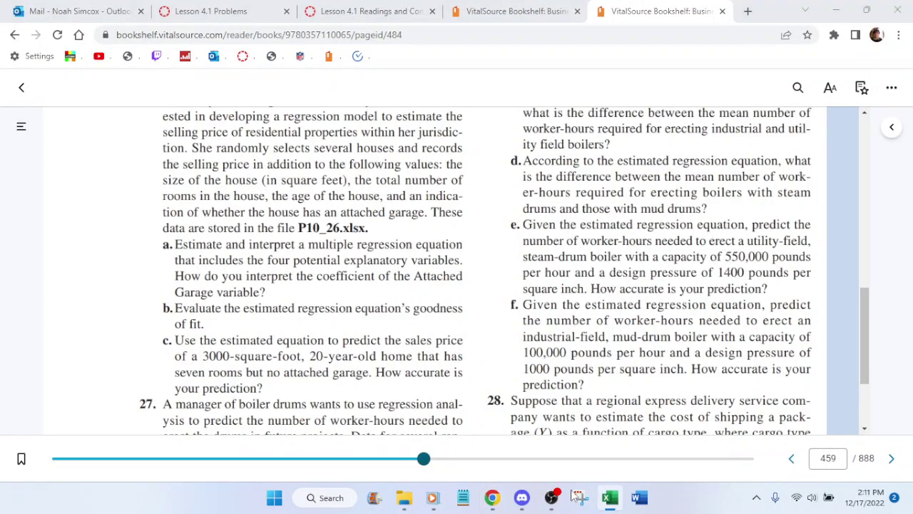
Step: Switch to the P10_27.xlsx workbook in Excel and examine the boiler capacity, design pressure and dummy values across the Data sheet
left_click(610, 497)
left_click(89, 458)
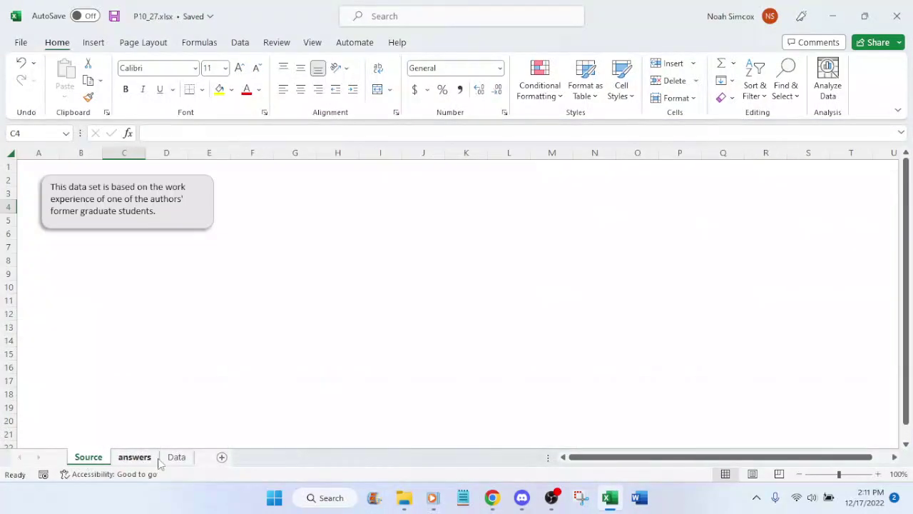
left_click(175, 458)
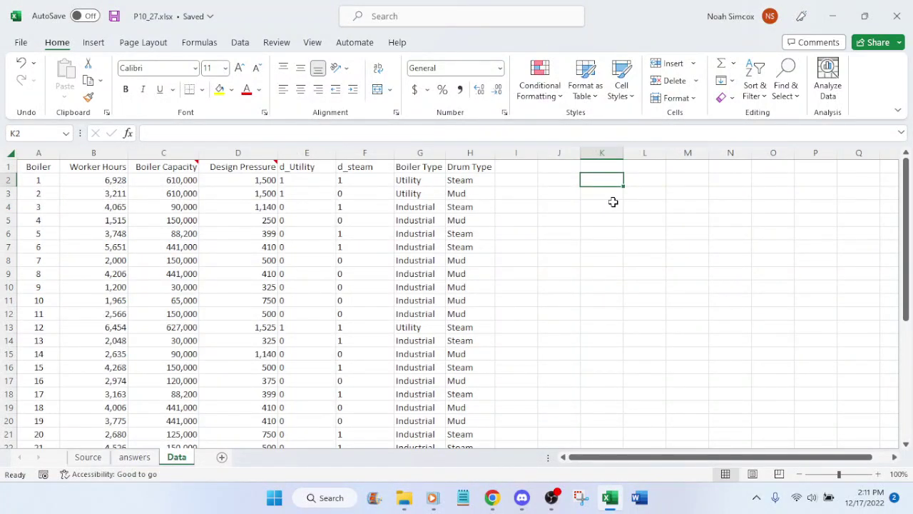
scroll(250, 258, "down", 6)
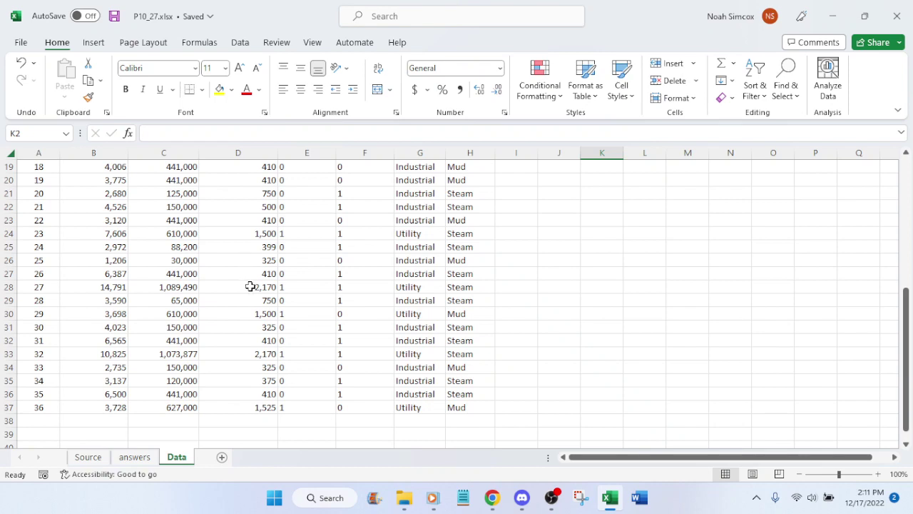
scroll(235, 300, "up", 1)
scroll(233, 302, "up", 5)
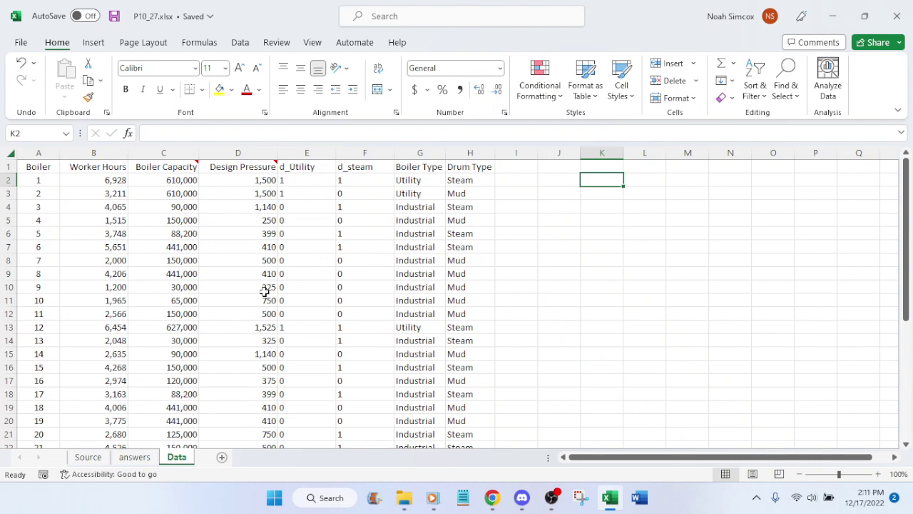
scroll(264, 291, "down", 7)
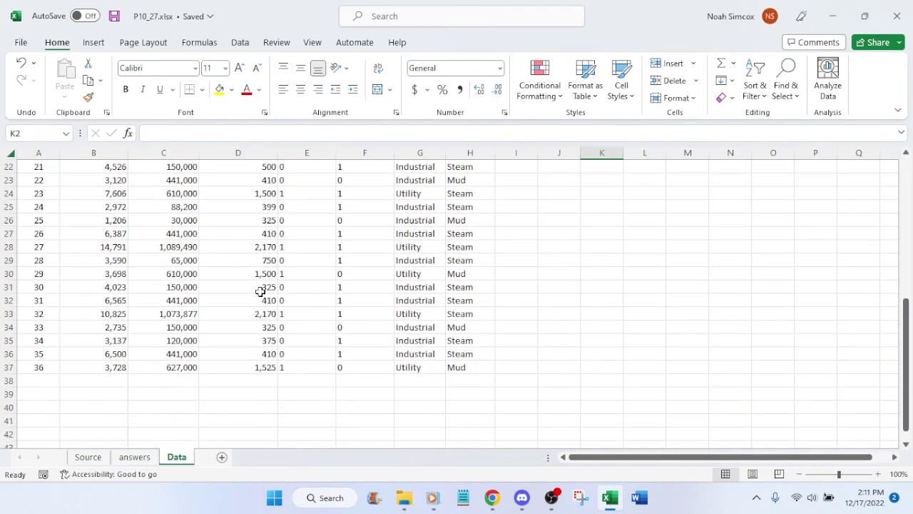
scroll(260, 291, "up", 7)
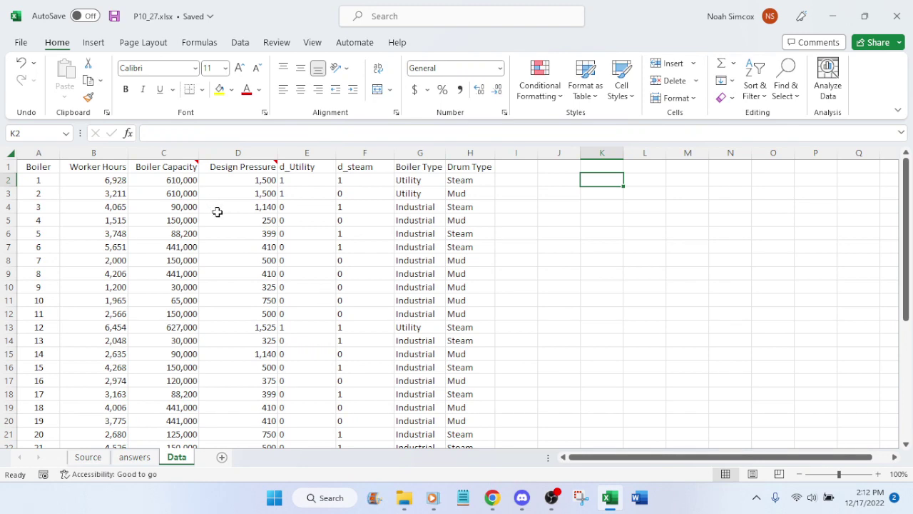
scroll(218, 212, "down", 6)
scroll(232, 290, "up", 6)
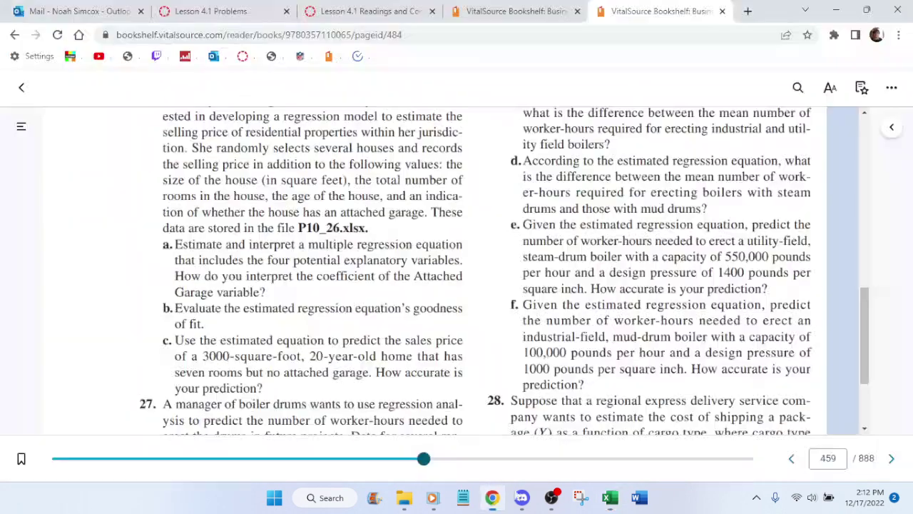
Step: Switch to the other textbook copy in Chrome and look through pages 447 to 451 on dummy and interaction variables in Example 10.3
left_click(493, 497)
left_click(518, 11)
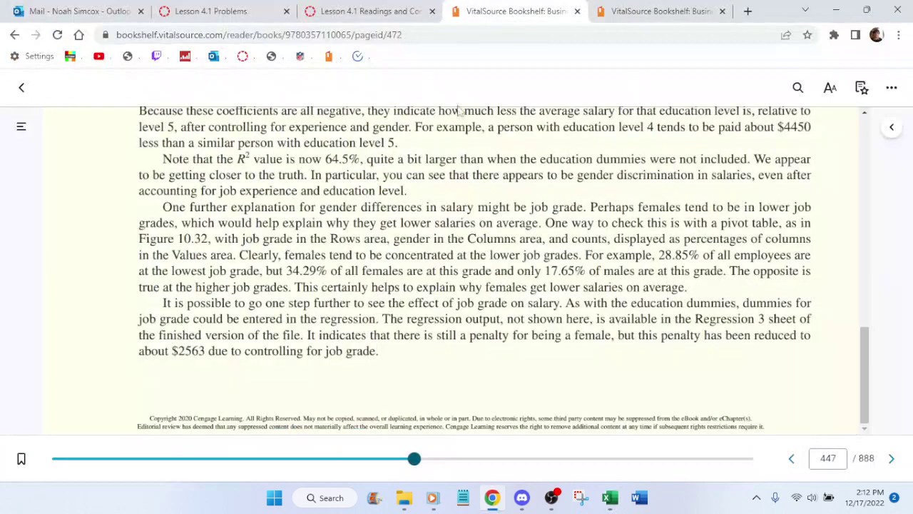
scroll(411, 214, "up", 5)
scroll(415, 223, "down", 5)
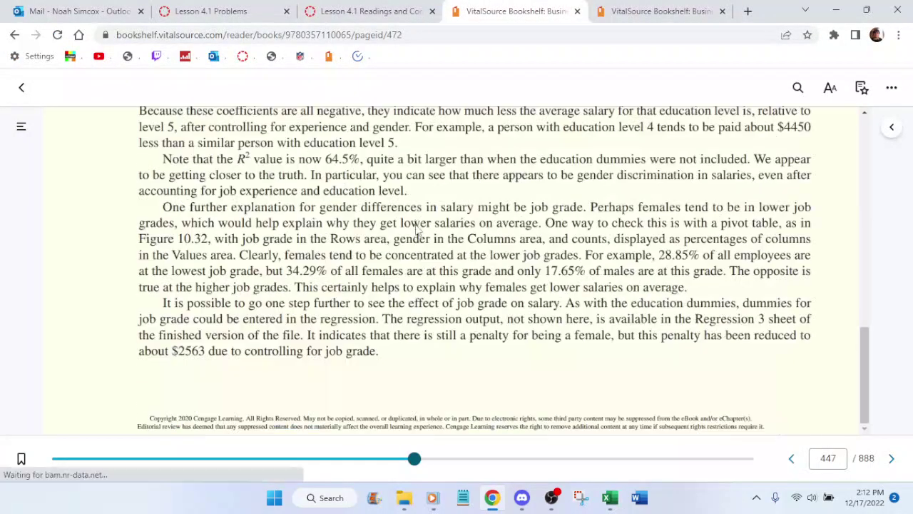
scroll(415, 224, "down", 10)
scroll(418, 225, "down", 10)
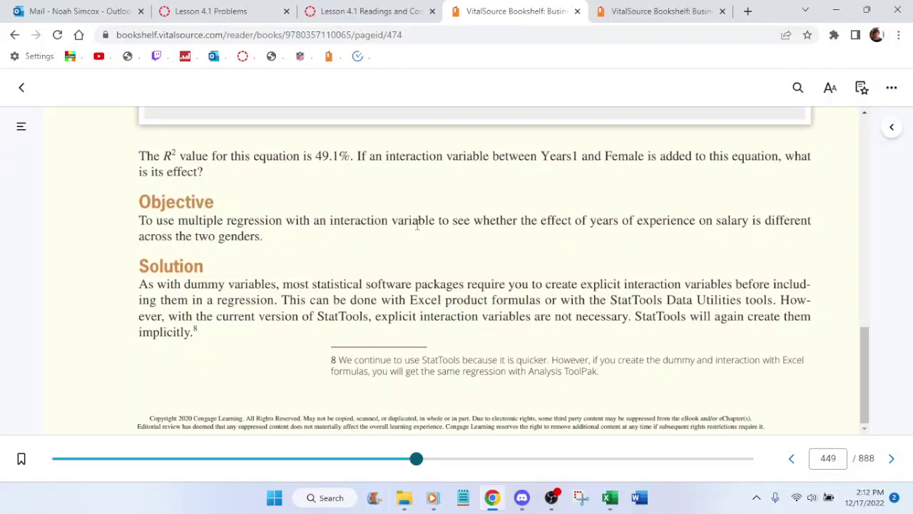
scroll(417, 226, "down", 5)
scroll(416, 248, "down", 5)
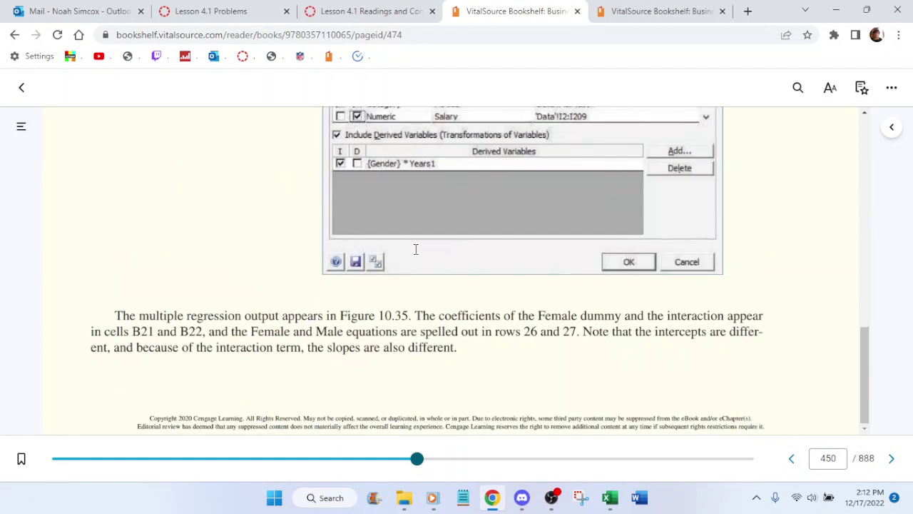
key("Left")
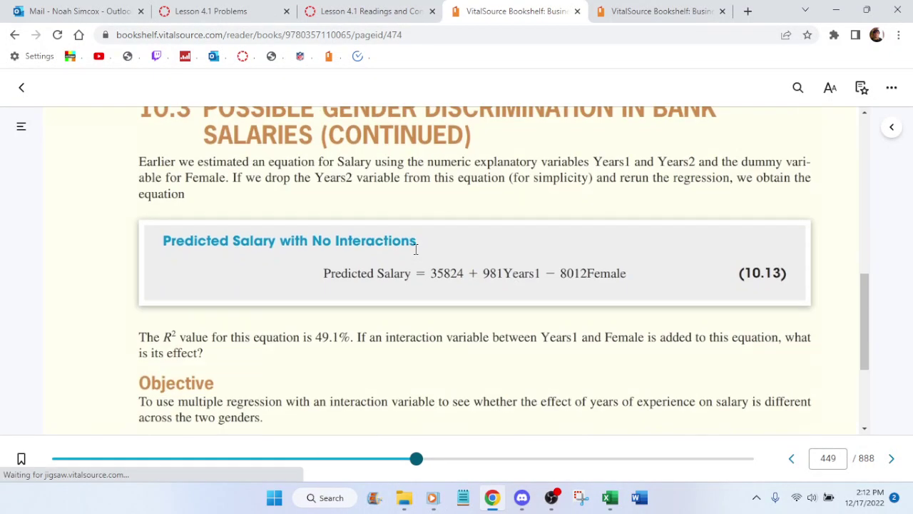
scroll(416, 248, "down", 3)
scroll(416, 248, "up", 2)
scroll(416, 248, "down", 2)
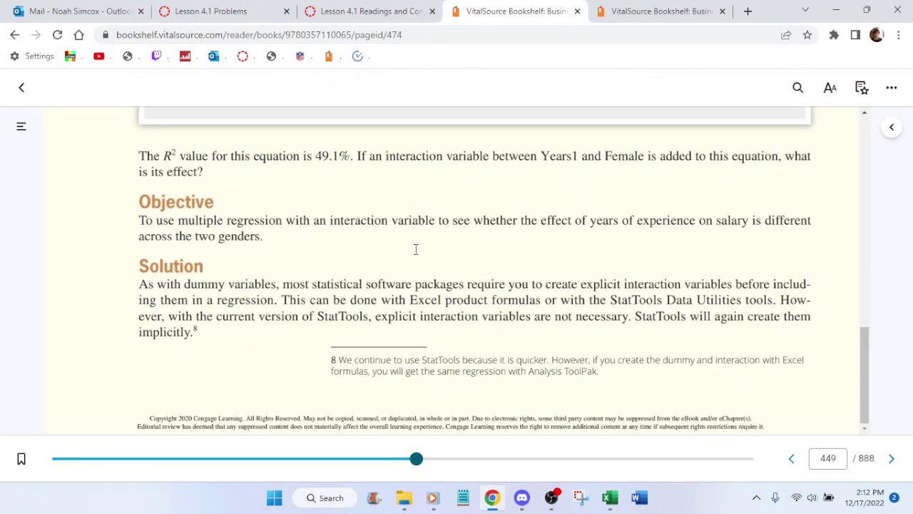
scroll(416, 249, "up", 4)
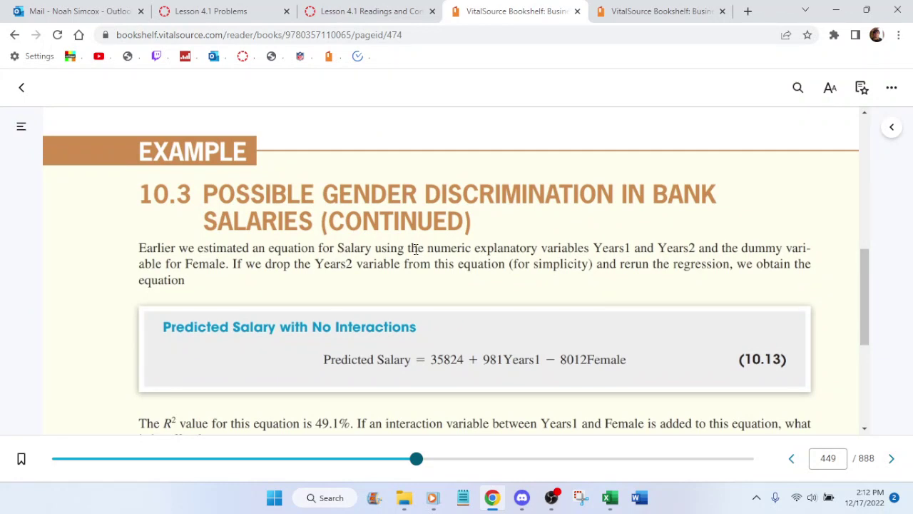
scroll(416, 248, "up", 3)
scroll(415, 248, "down", 7)
scroll(414, 247, "down", 5)
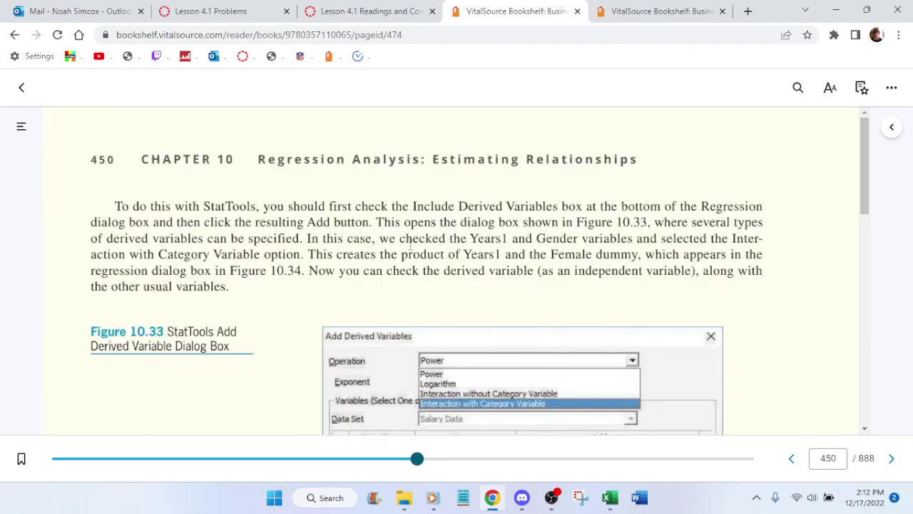
scroll(450, 257, "down", 15)
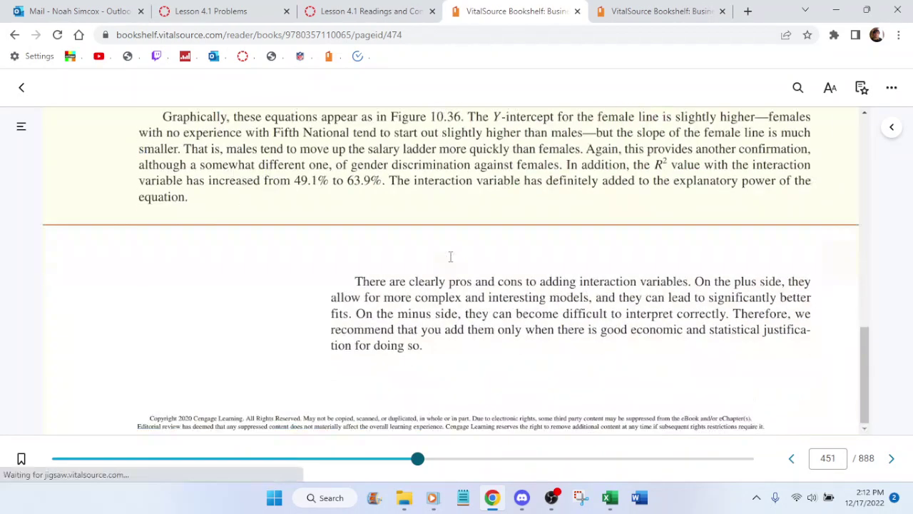
scroll(450, 257, "up", 3)
scroll(457, 255, "down", 5)
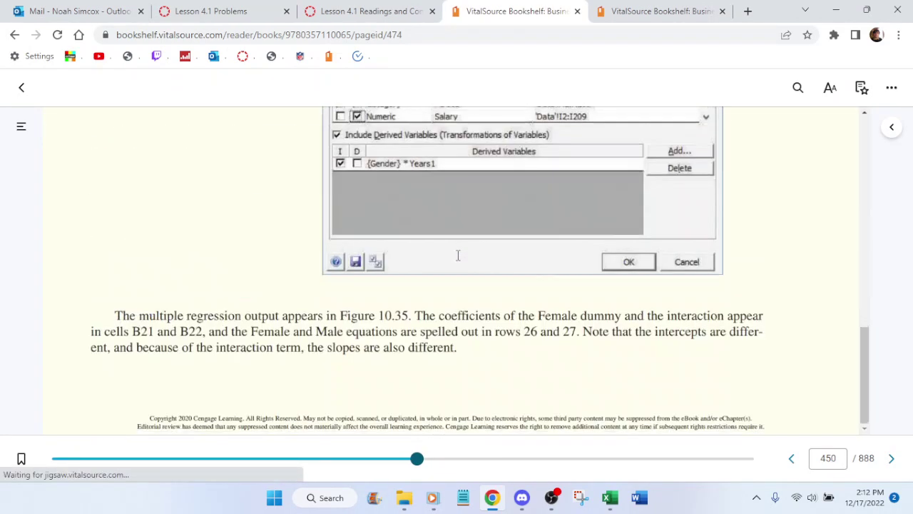
scroll(458, 255, "down", 10)
scroll(459, 261, "up", 4)
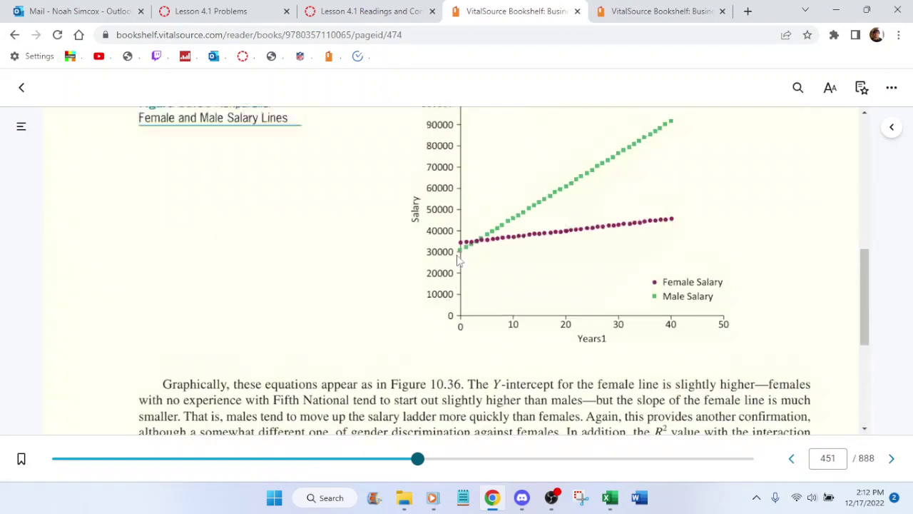
Step: Look through textbook pages 451 to 457 on Example 10.4, quadratic and logarithmic fits, and constant elasticity relationships
scroll(459, 261, "down", 20)
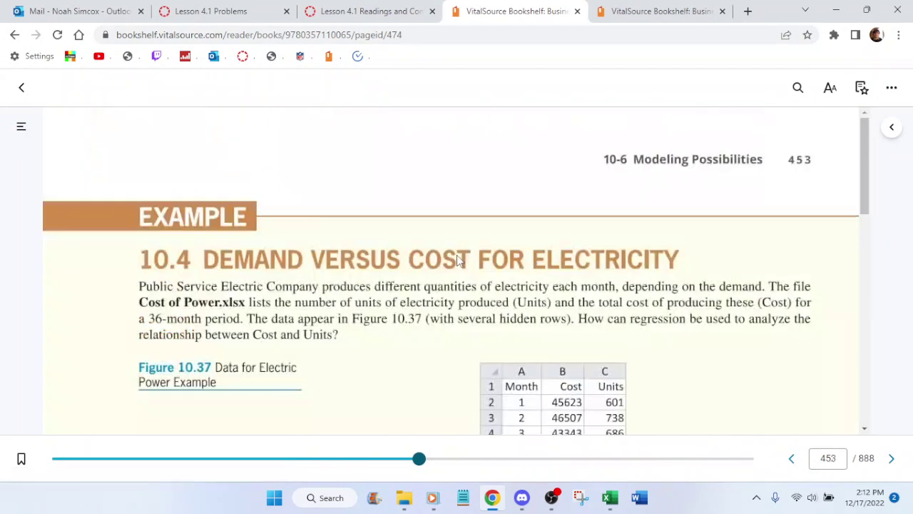
scroll(459, 260, "down", 5)
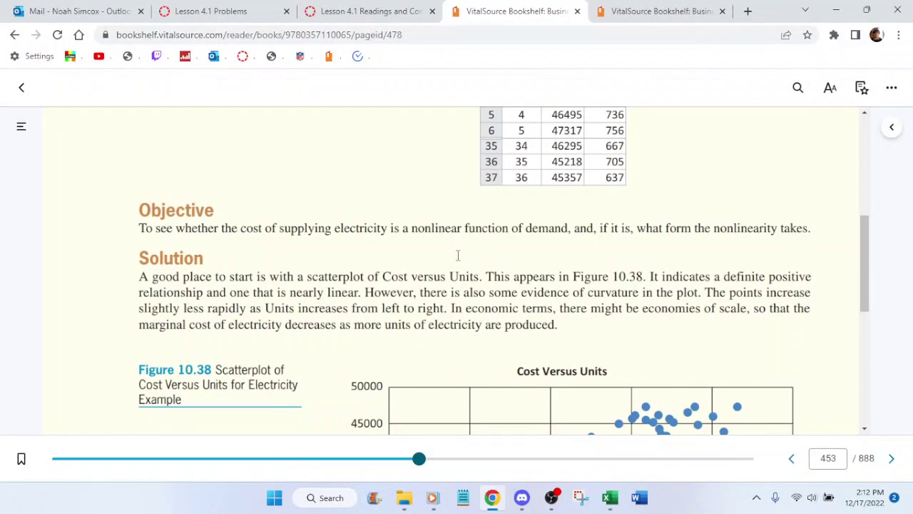
scroll(458, 255, "down", 5)
scroll(458, 256, "up", 9)
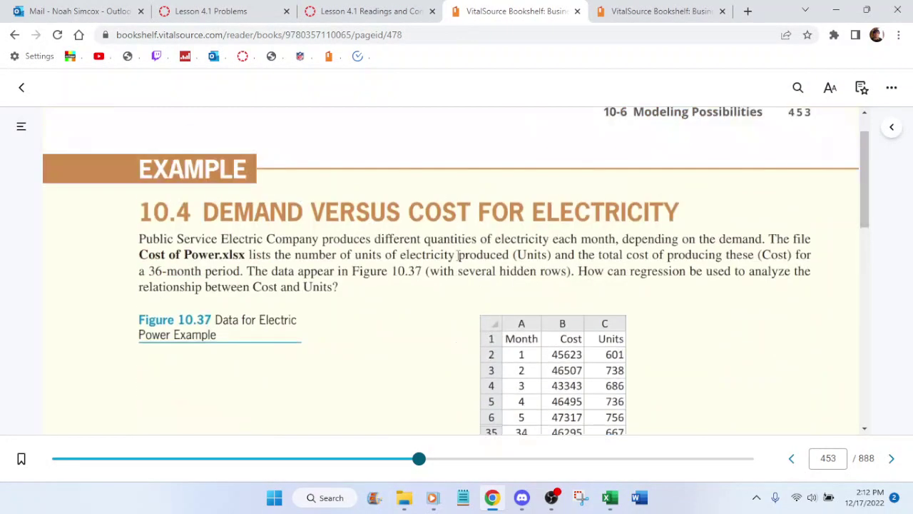
scroll(458, 255, "down", 8)
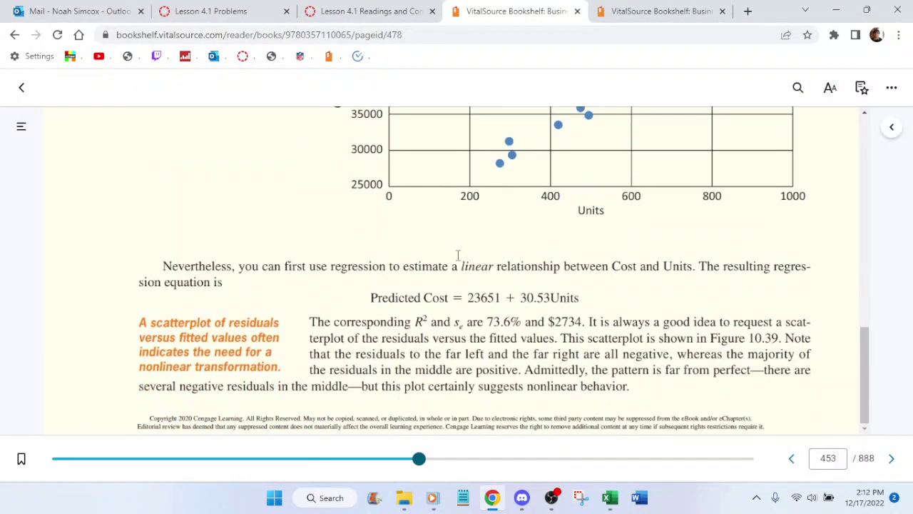
scroll(458, 255, "down", 8)
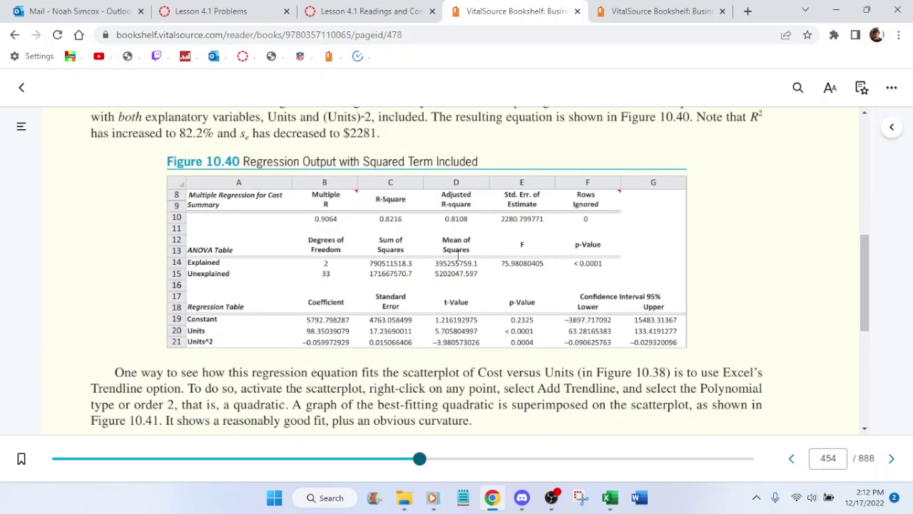
scroll(458, 255, "down", 4)
scroll(458, 256, "down", 10)
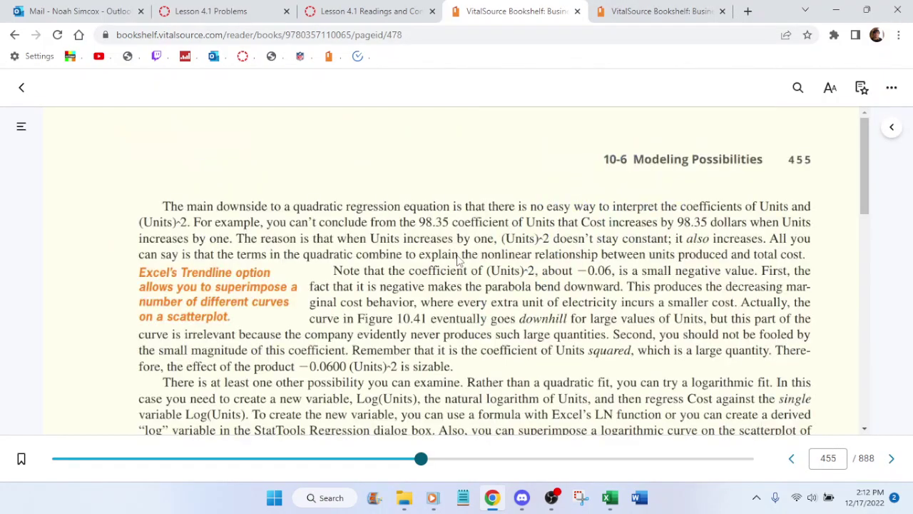
scroll(460, 261, "down", 10)
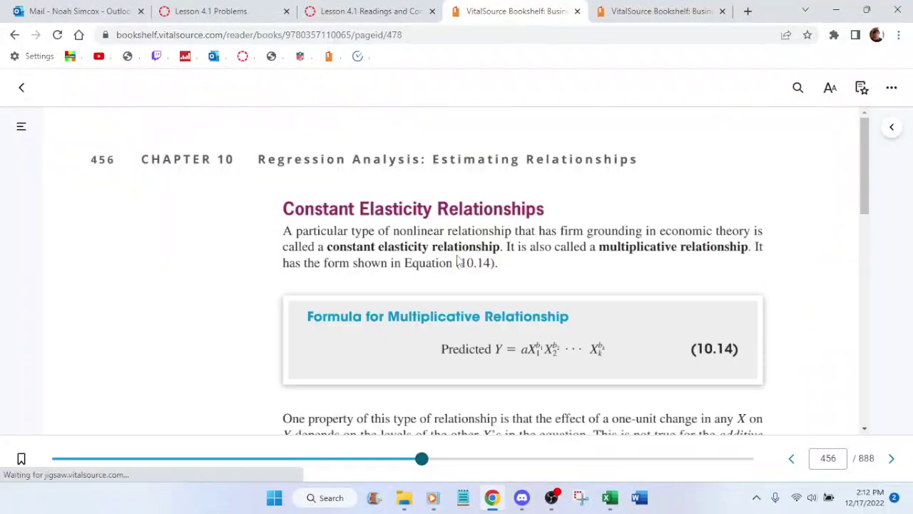
scroll(457, 255, "down", 5)
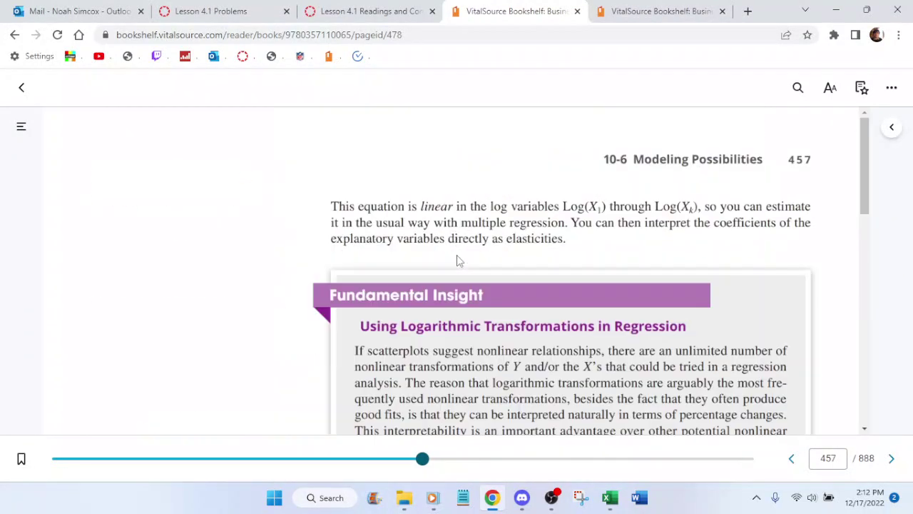
scroll(457, 255, "down", 5)
Step: Return to problem 27 in the other textbook copy, and review the regression output and interpretations on the answers sheet in Excel
left_click(629, 10)
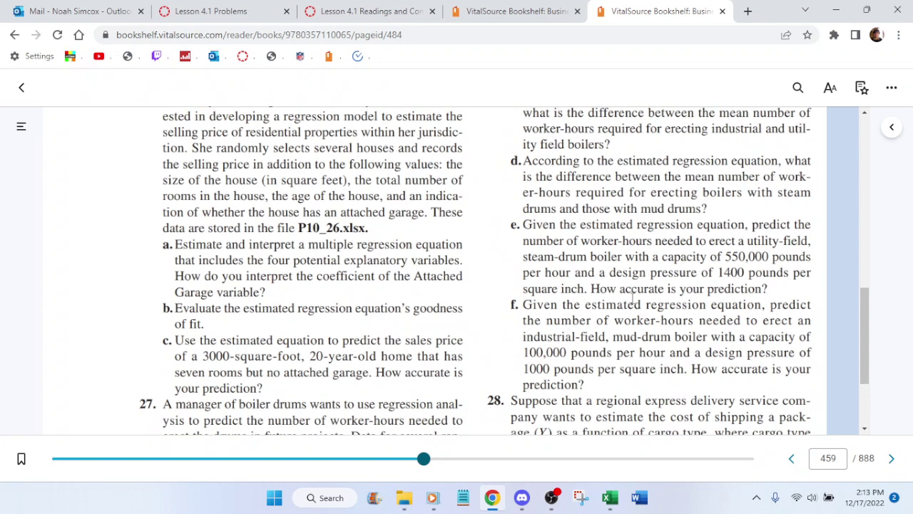
left_click(610, 497)
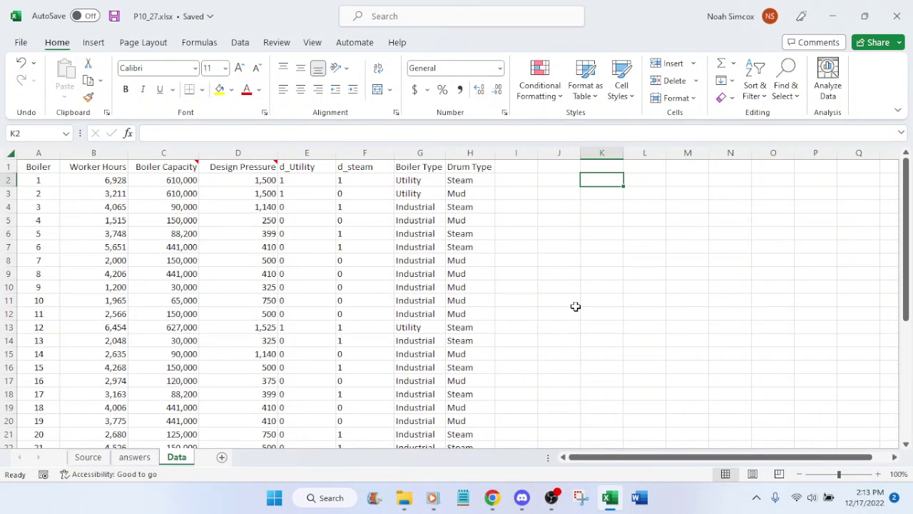
left_click(142, 459)
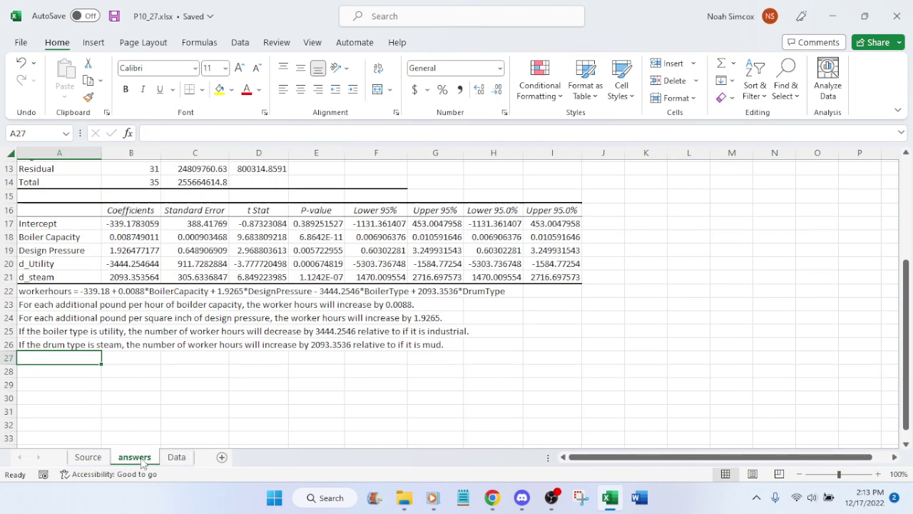
scroll(271, 259, "up", 4)
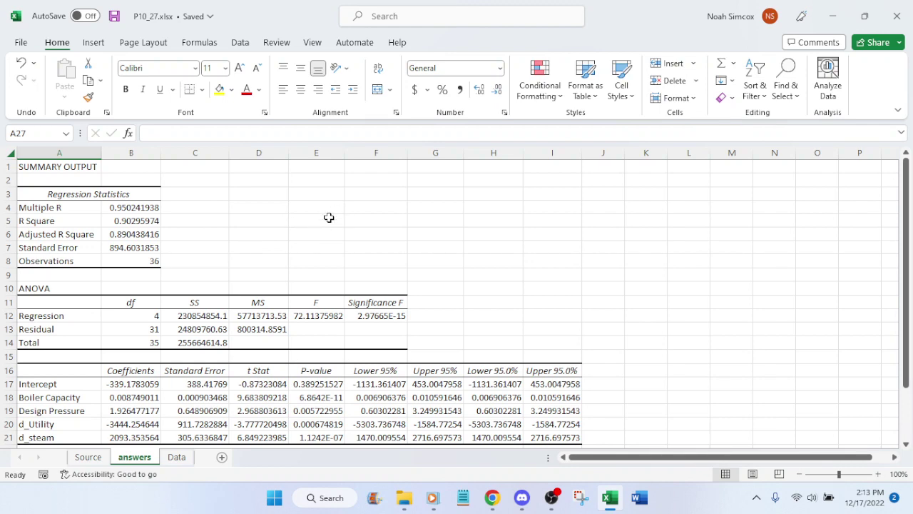
scroll(328, 216, "down", 6)
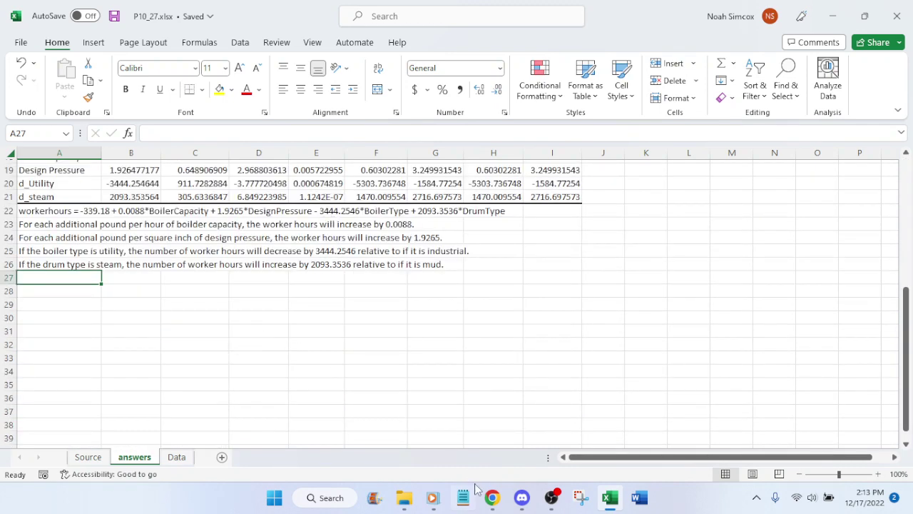
Step: Reread questions e and f in the Chrome textbook, and scan all boiler records on the Data sheet in Excel
left_click(492, 498)
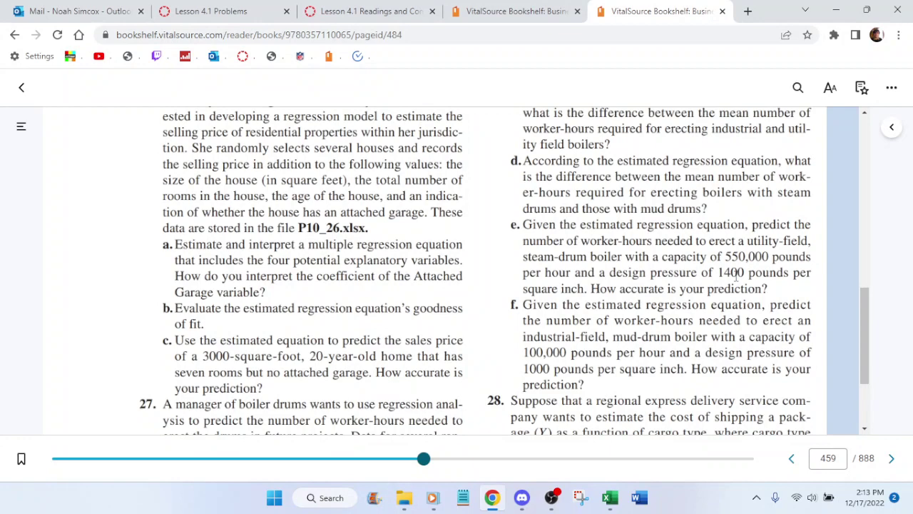
left_click(610, 497)
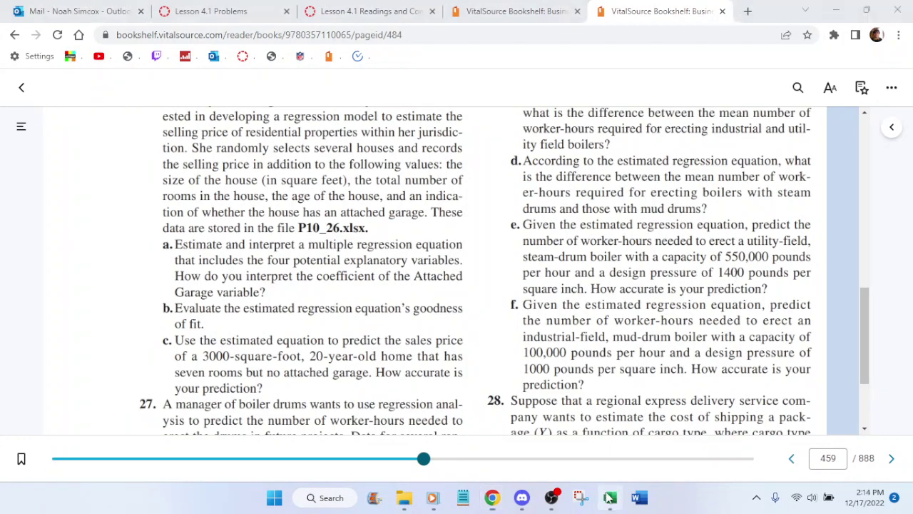
left_click(176, 456)
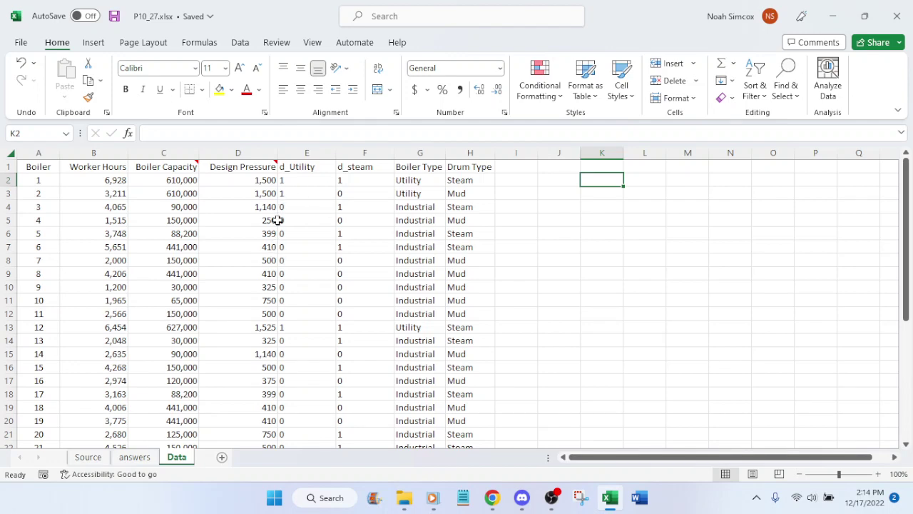
scroll(276, 236, "down", 3)
scroll(294, 278, "down", 3)
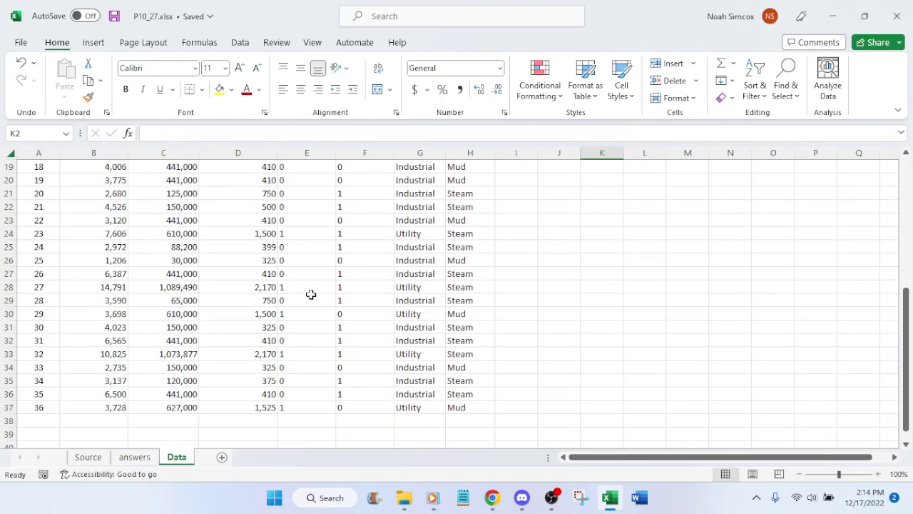
scroll(323, 300, "up", 6)
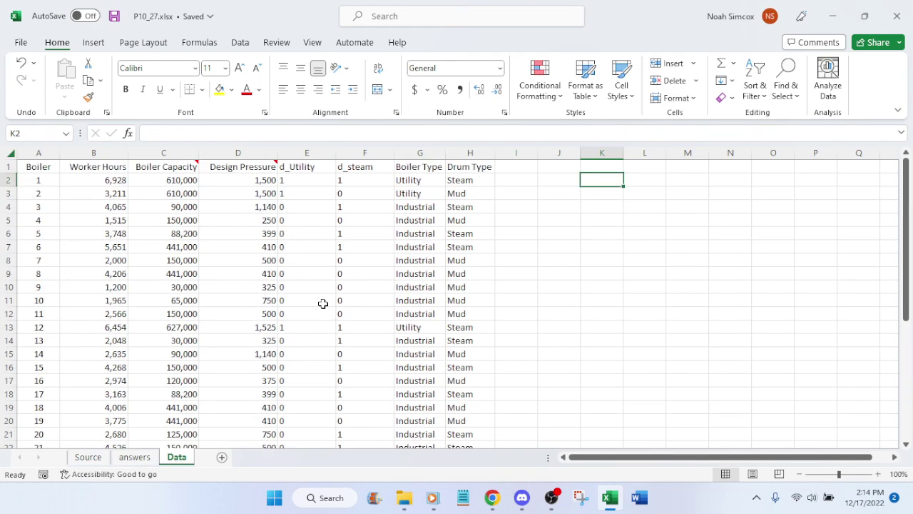
Step: Check the problem 27 questions in Chrome against the regression statistics and coefficients on the answers sheet in Excel
left_click(490, 501)
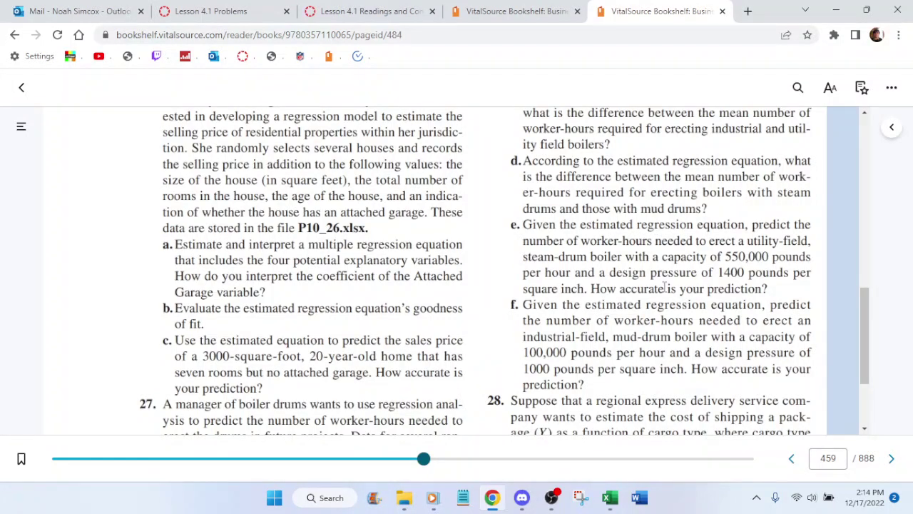
left_click(610, 497)
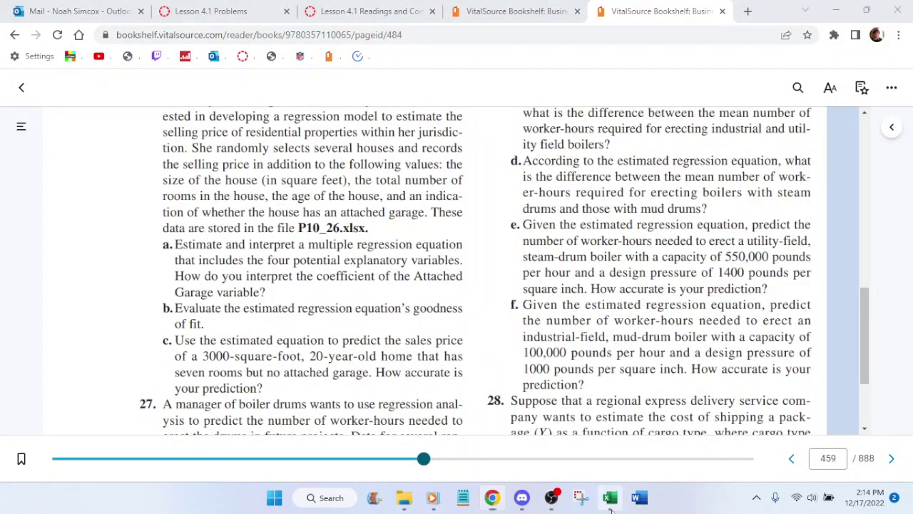
left_click(88, 457)
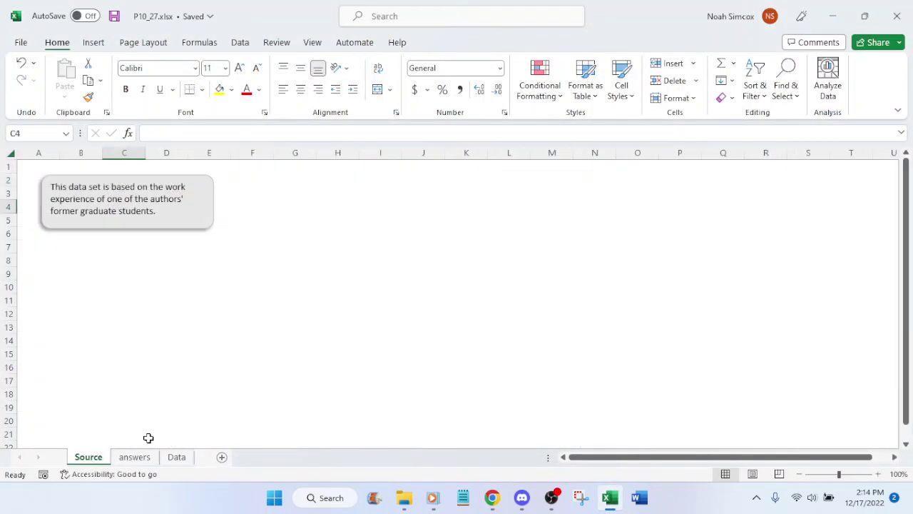
left_click(134, 457)
scroll(214, 329, "up", 6)
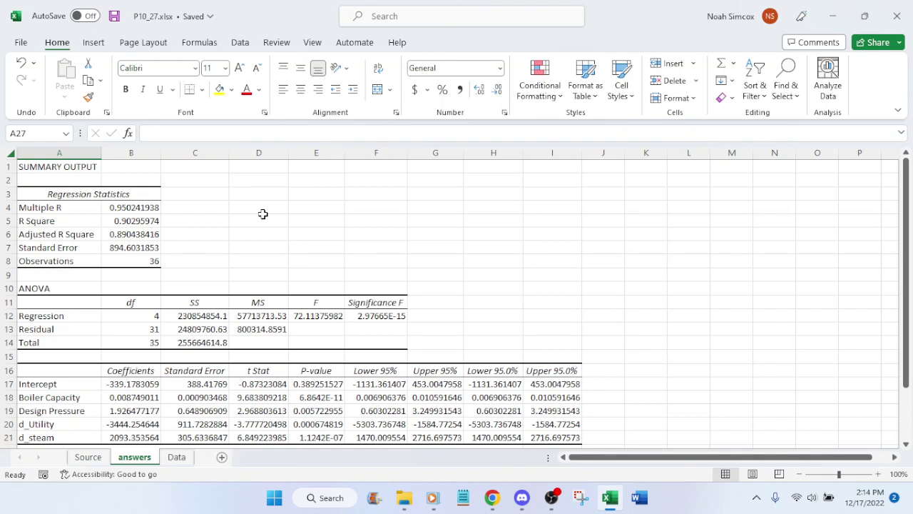
scroll(669, 306, "down", 4)
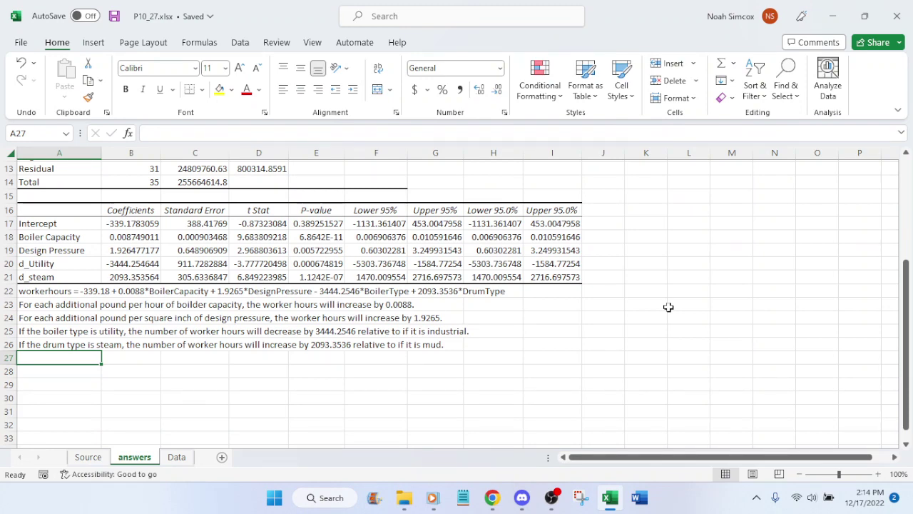
Step: Switch to Chrome, check the video list on the Lesson 4.1 readings page, and return to problem 27 in the textbook
left_click(492, 497)
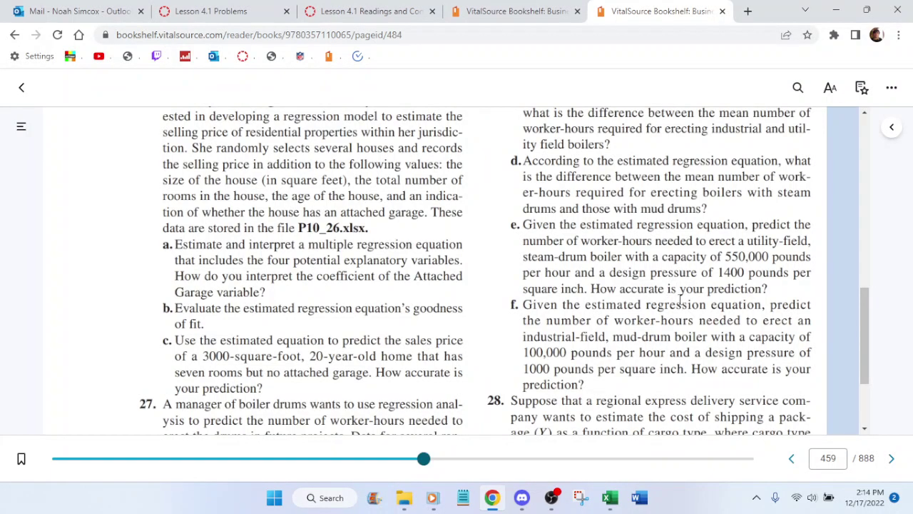
left_click(328, 10)
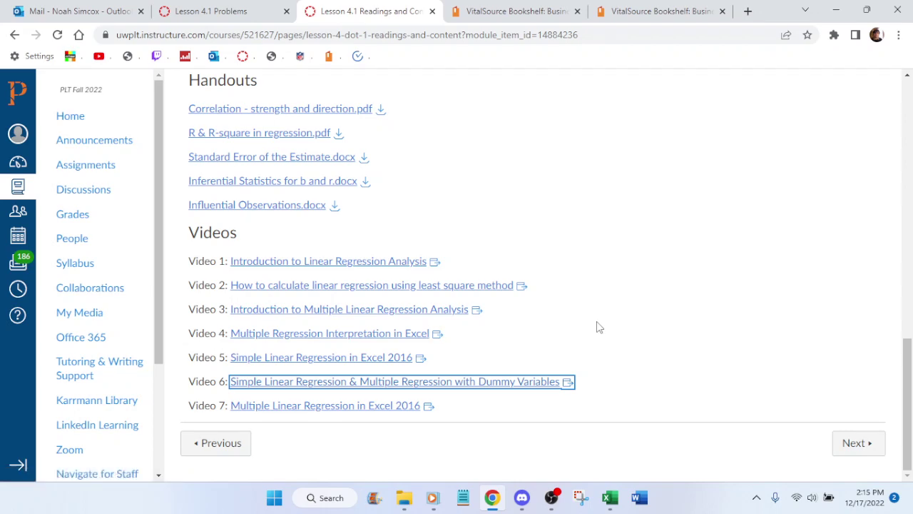
left_click(662, 11)
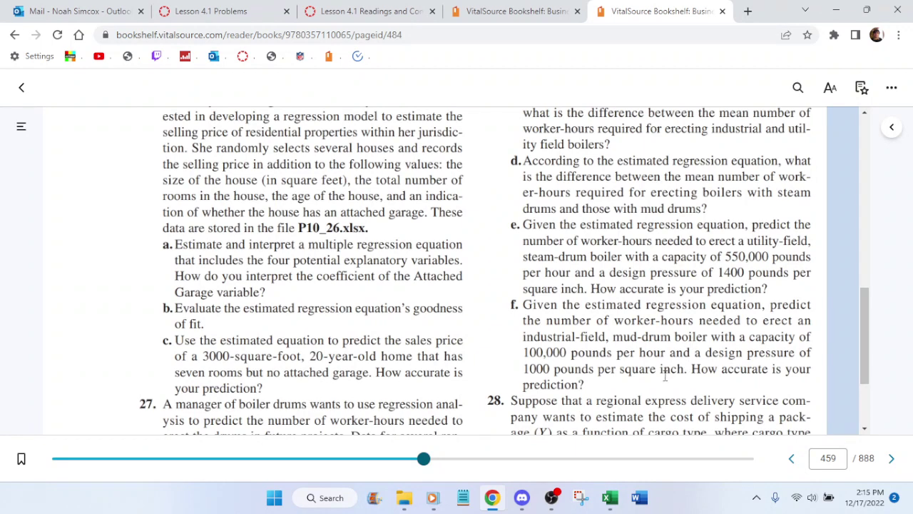
Step: Switch to P10_27.xlsx in Excel and enter the label e in cell A27 of the answers sheet
left_click(610, 497)
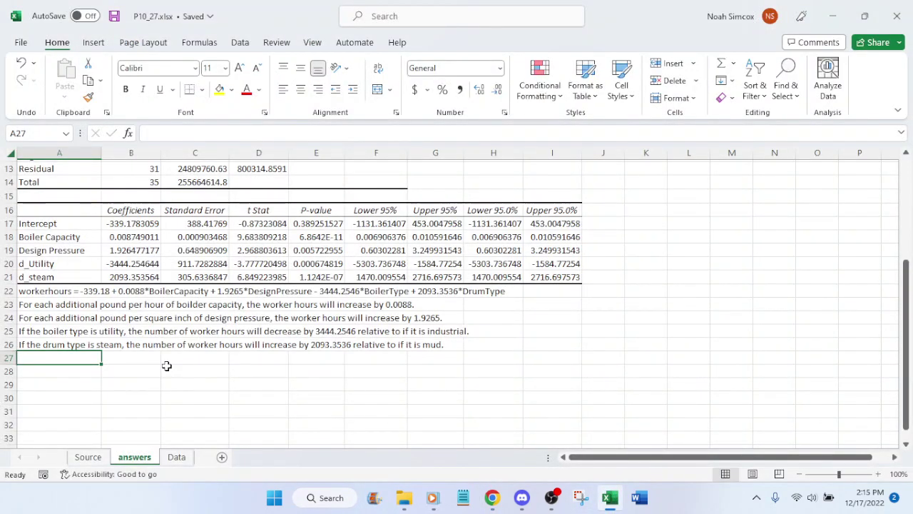
type("e")
key("Tab")
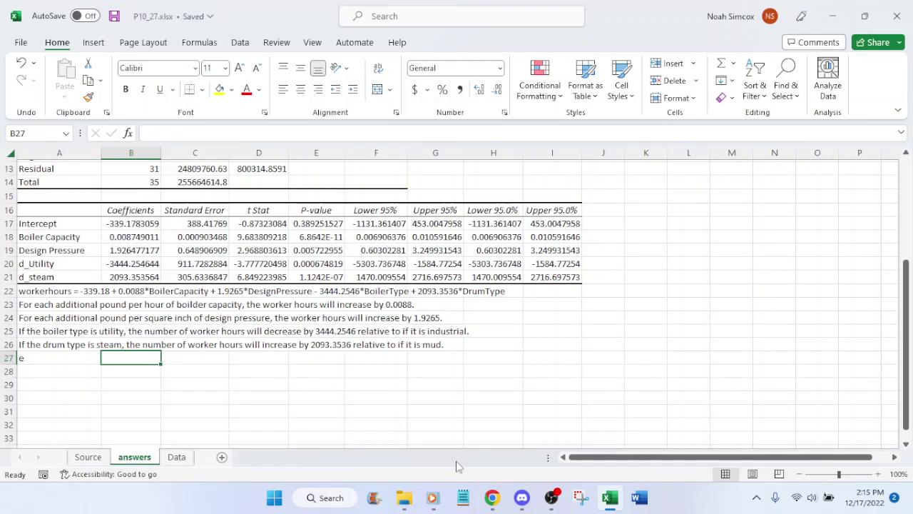
Step: Reread question e in the Chrome textbook, and in Excel start the prediction formula in B27 as =B17+B18*550000
left_click(499, 504)
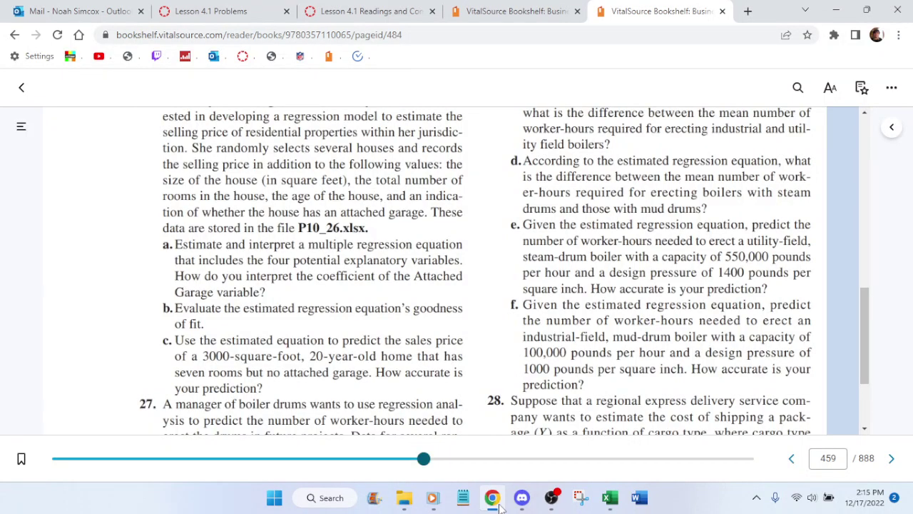
left_click(499, 506)
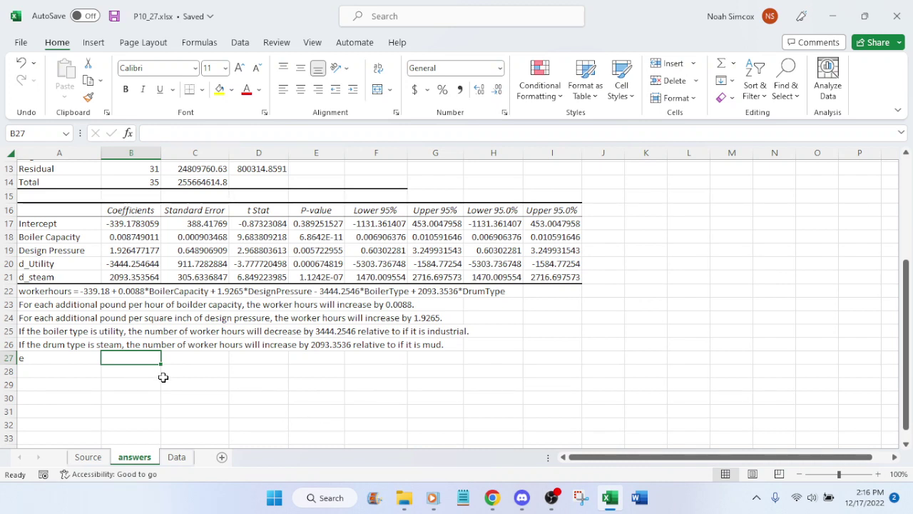
type("=")
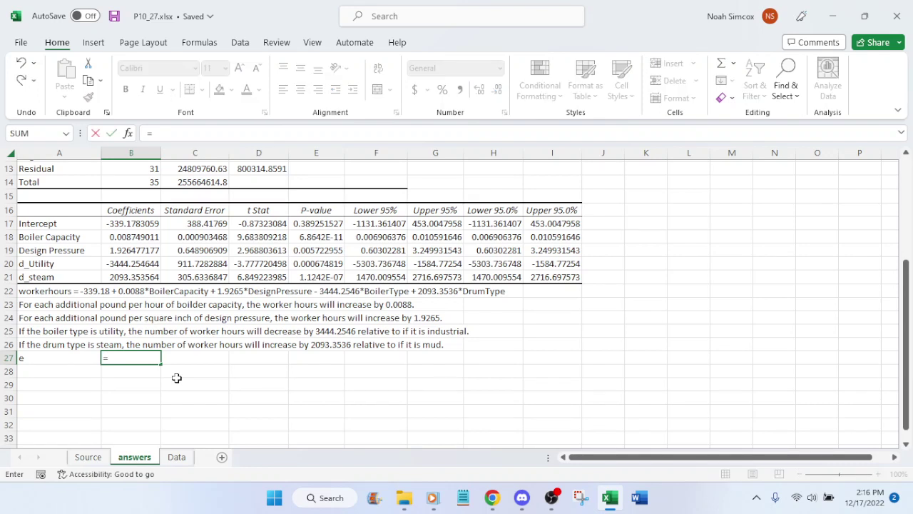
left_click(139, 222)
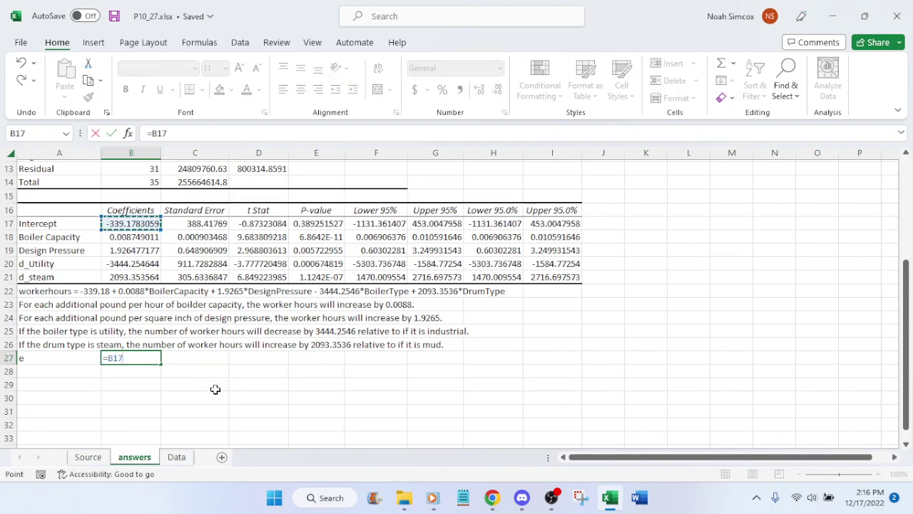
type("+")
left_click(125, 240)
type("*")
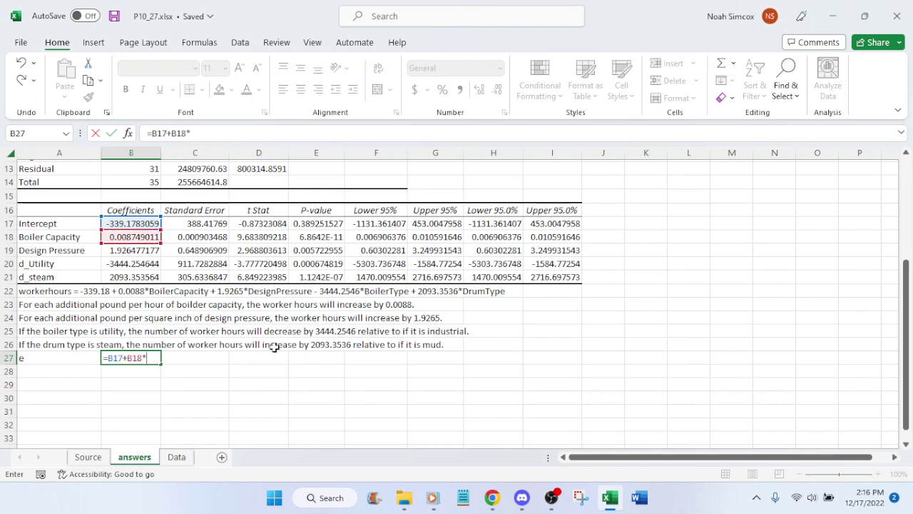
left_click(492, 497)
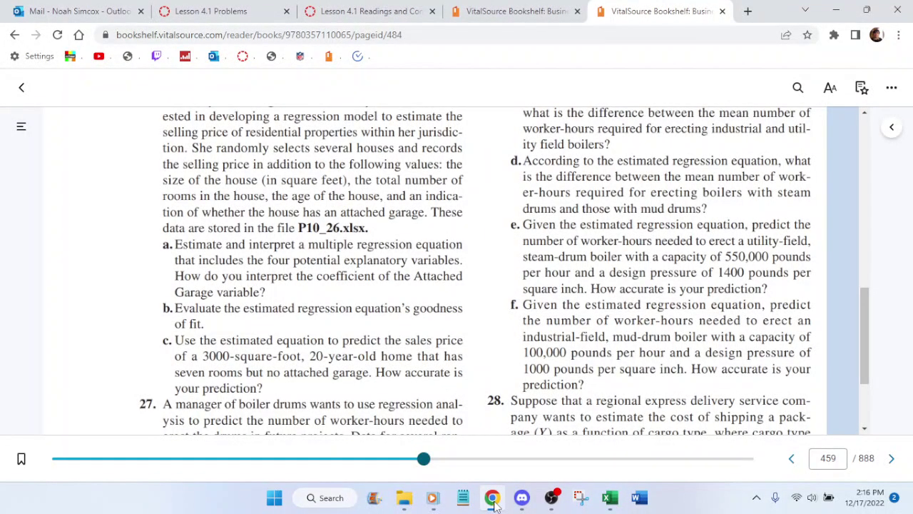
left_click(492, 497)
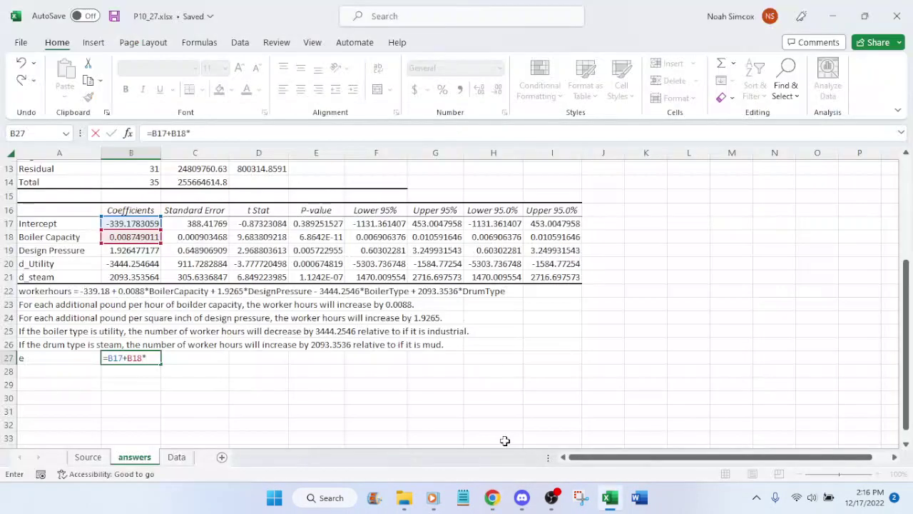
type("550000")
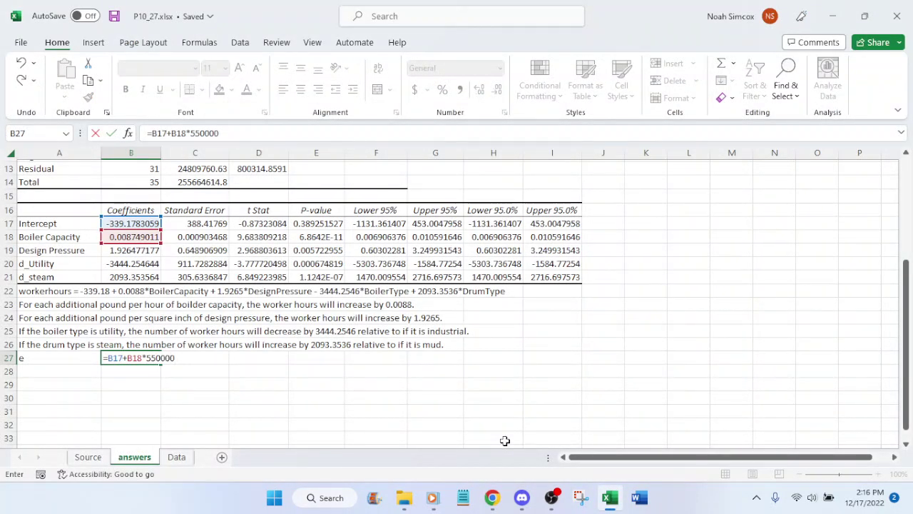
Step: Extend the B27 formula with the design pressure term +B19*1400, checking question e in Chrome for the pressure
type("+")
left_click(132, 249)
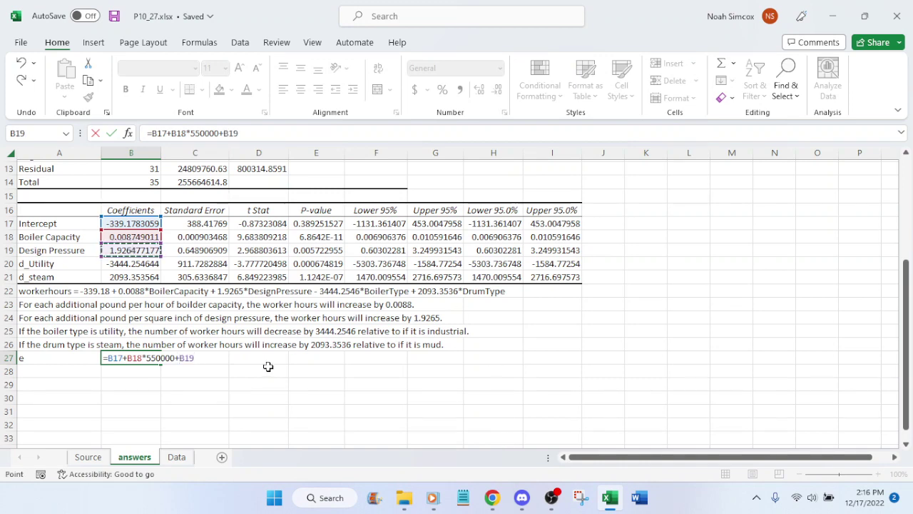
type("*")
left_click(495, 500)
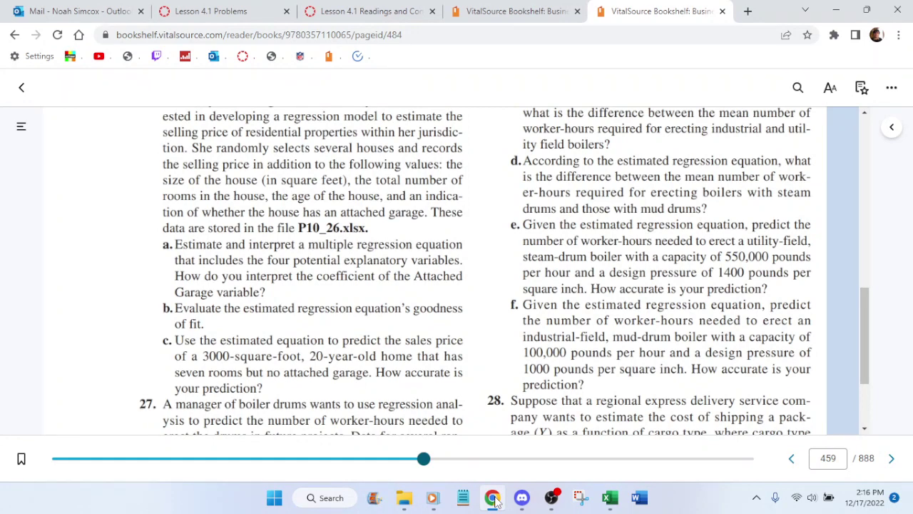
left_click(494, 499)
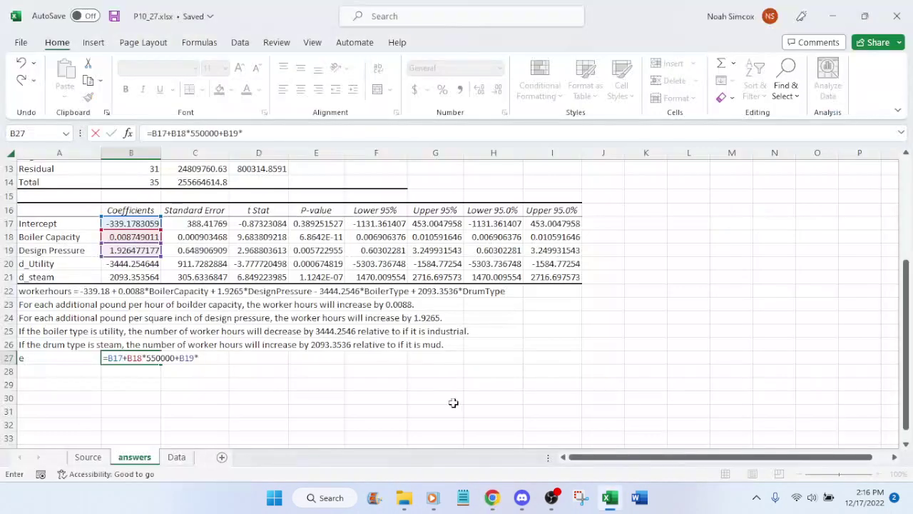
type("00")
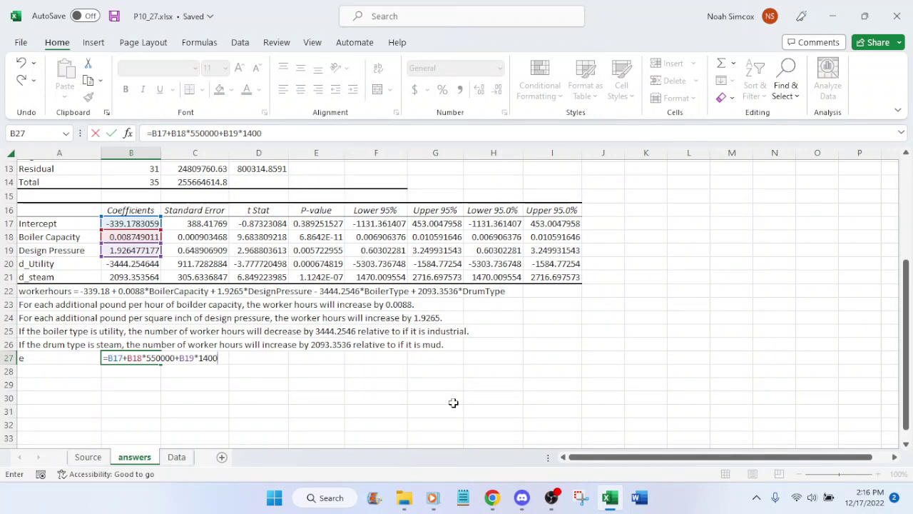
type("-")
left_click(135, 263)
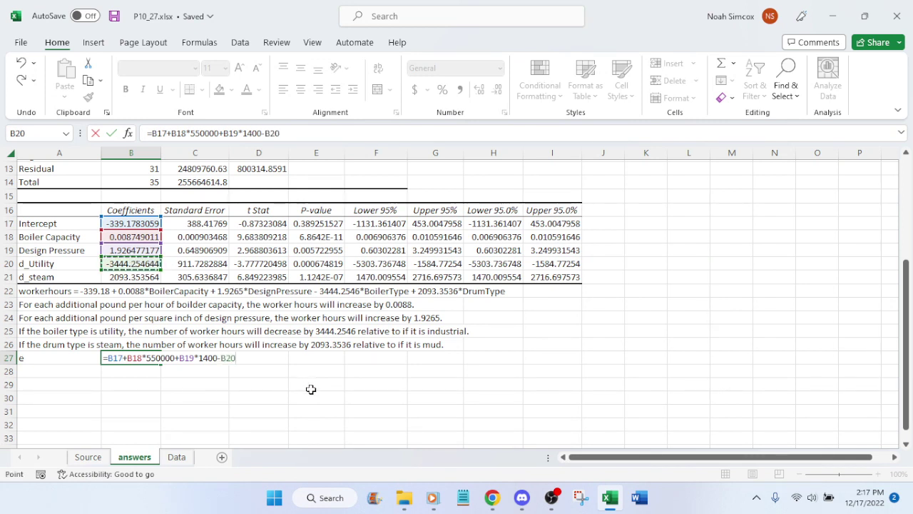
key("BackSpace")
key("BackSpace")
key("BackSpace")
key("BackSpace")
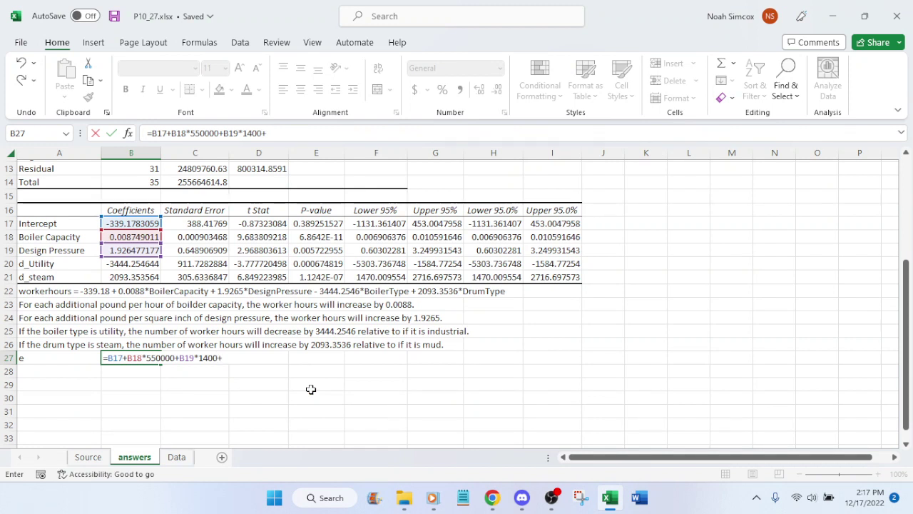
Step: Extend the B27 formula with the utility boiler term +B20*1, checking the boiler type in question e in Chrome
left_click(131, 263)
type("*")
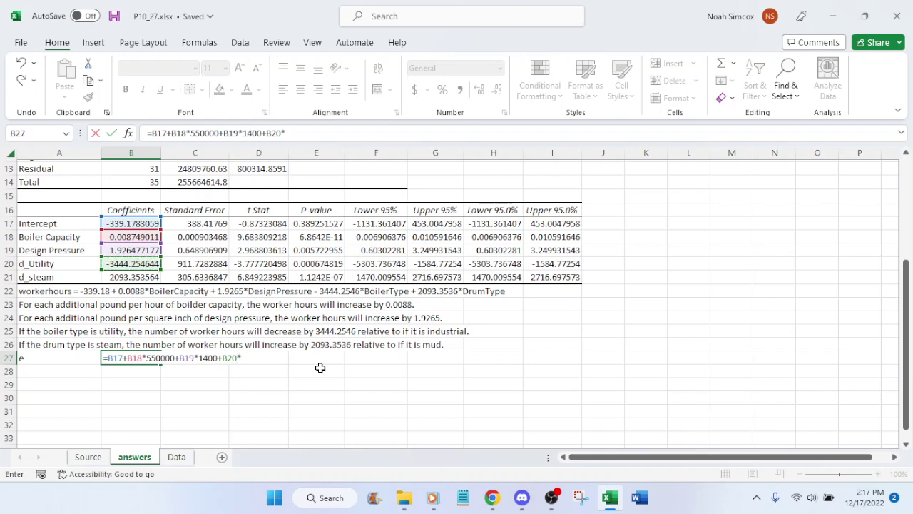
left_click(493, 499)
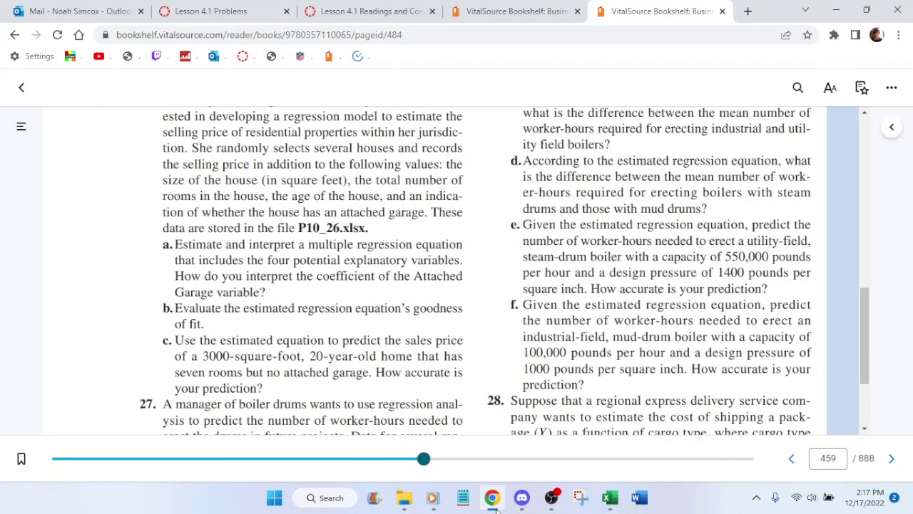
left_click(493, 499)
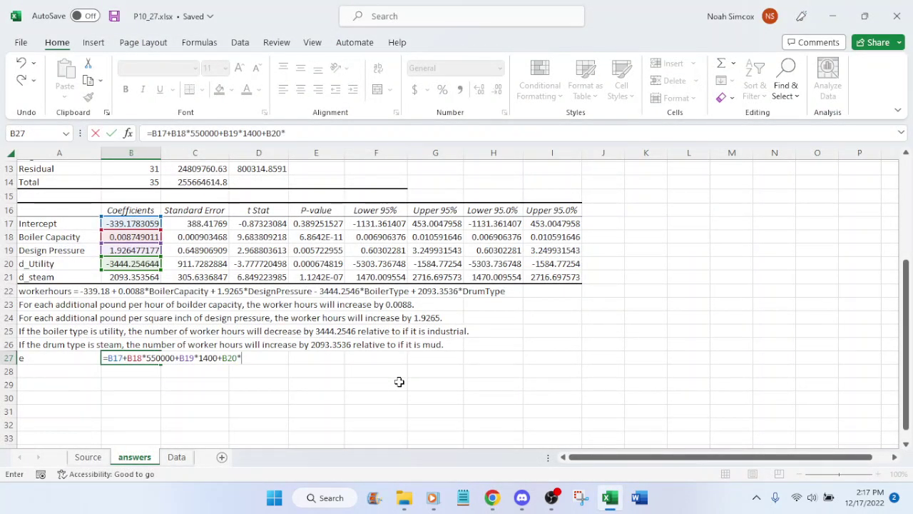
type("1+")
Step: Complete the B27 formula in Excel with the steam drum term +B21*1, checking the drum type in Chrome
left_click(132, 277)
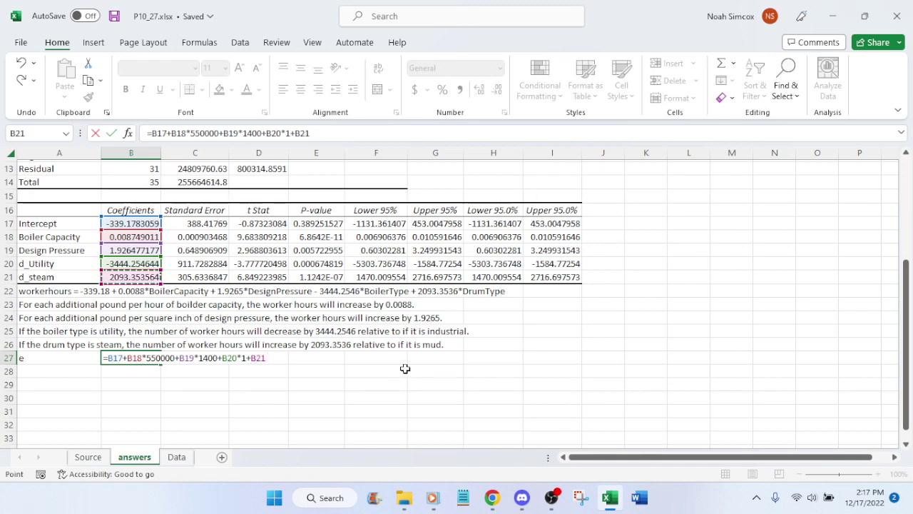
type("*")
left_click(494, 499)
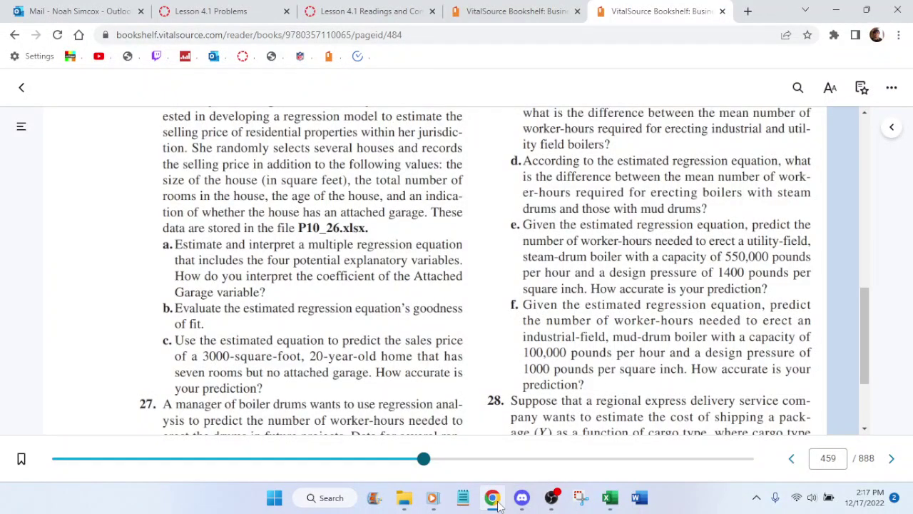
left_click(494, 499)
type("1")
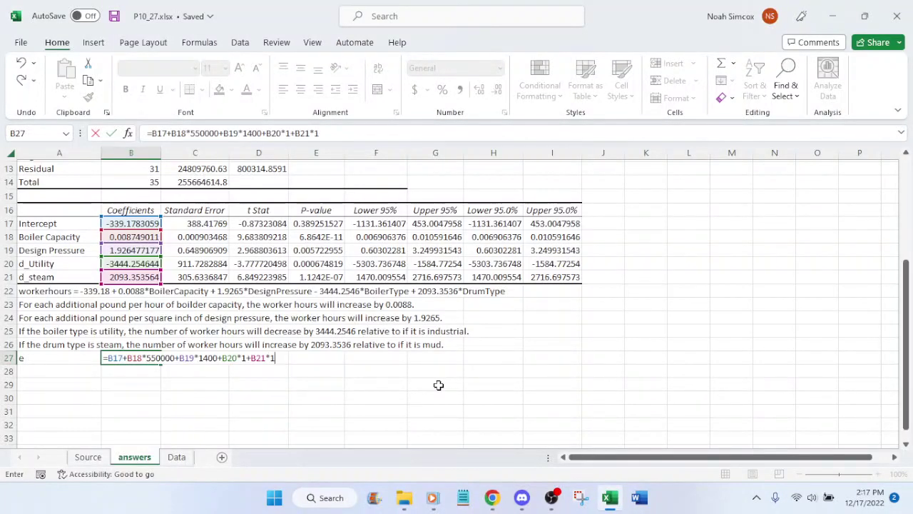
key("Return")
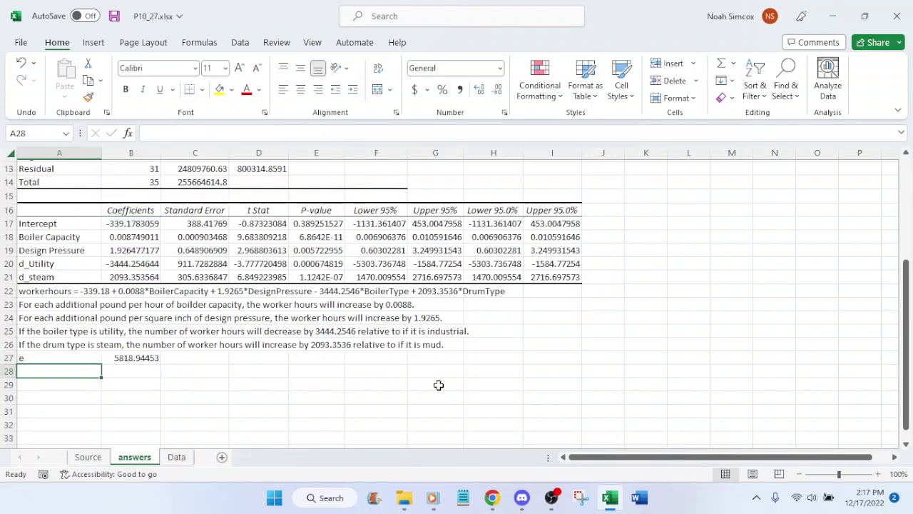
Step: Reduce the B27 prediction to four decimal places and save the workbook
left_click(134, 358)
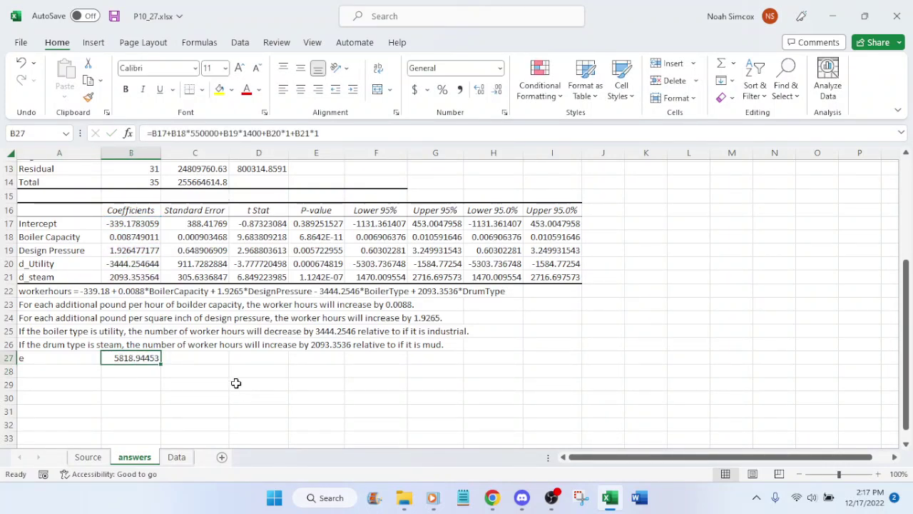
left_click(497, 89)
left_click(146, 398)
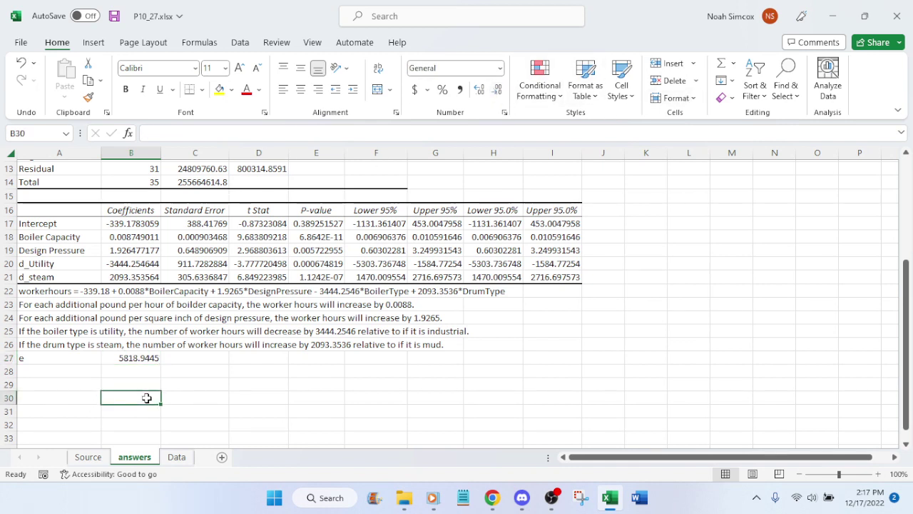
key("ctrl+s")
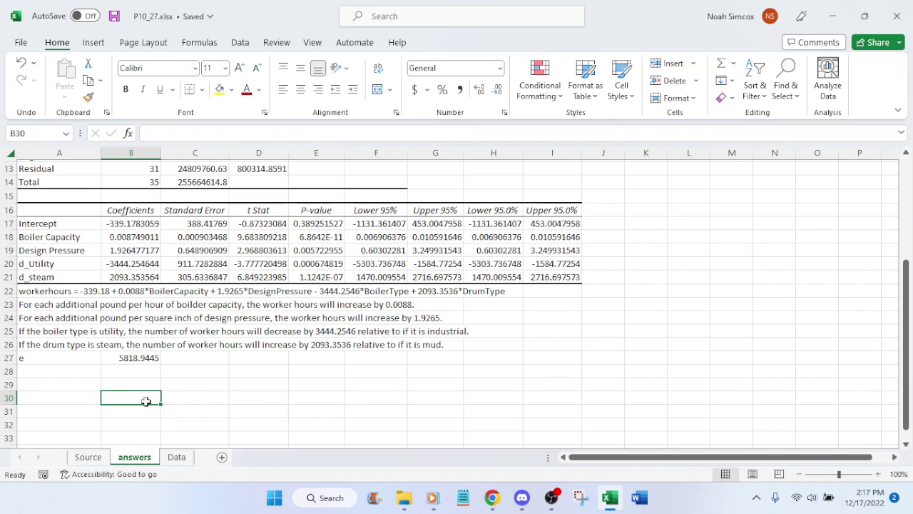
left_click(89, 456)
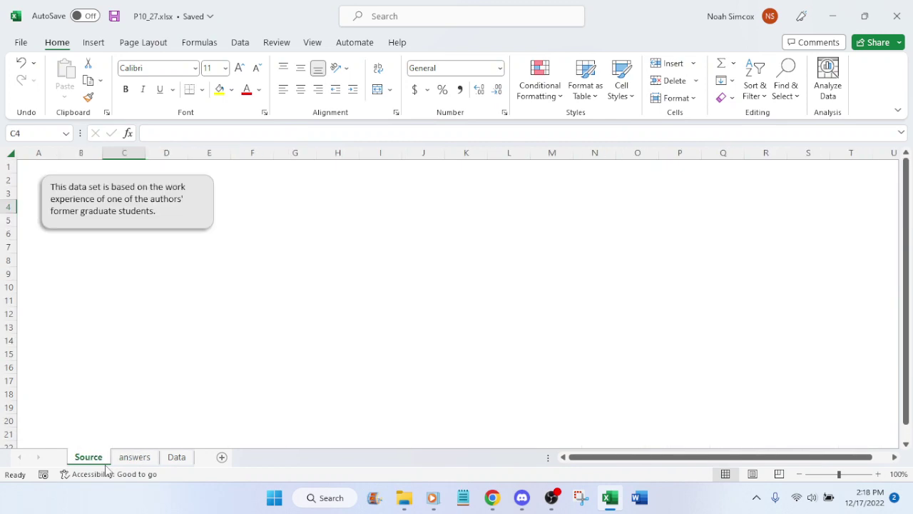
left_click(134, 457)
left_click(182, 460)
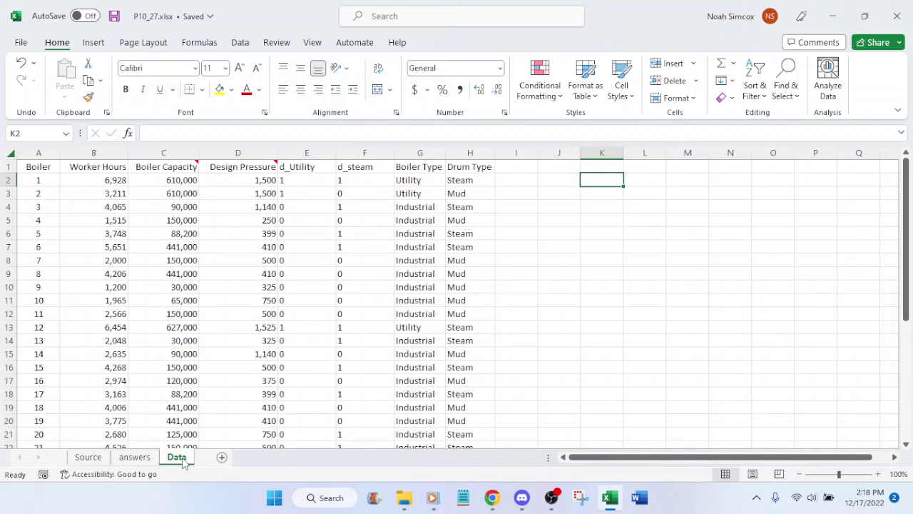
left_click(134, 457)
left_click(190, 382)
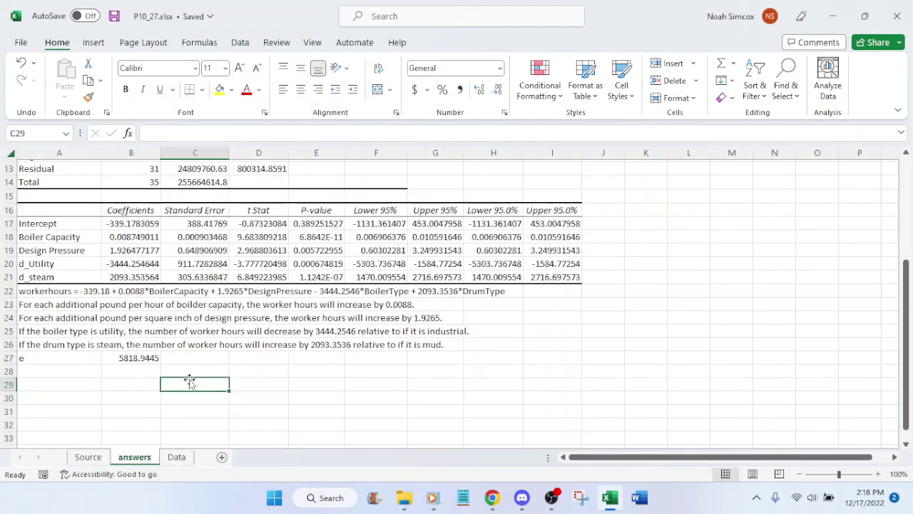
Step: Check questions e and f in the Chrome textbook against the regression statistics, coefficients and prediction on the answers sheet in Excel
left_click(493, 500)
left_click(494, 500)
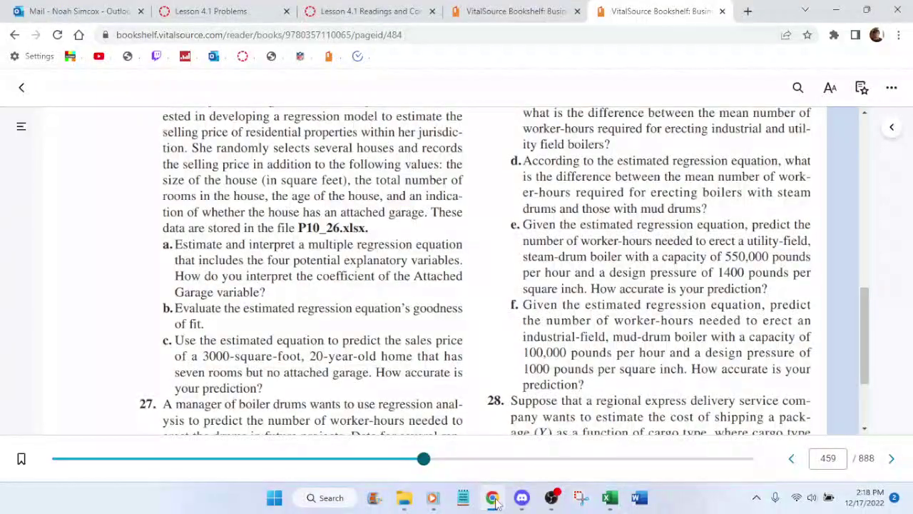
left_click(494, 500)
left_click(494, 499)
scroll(560, 373, "up", 5)
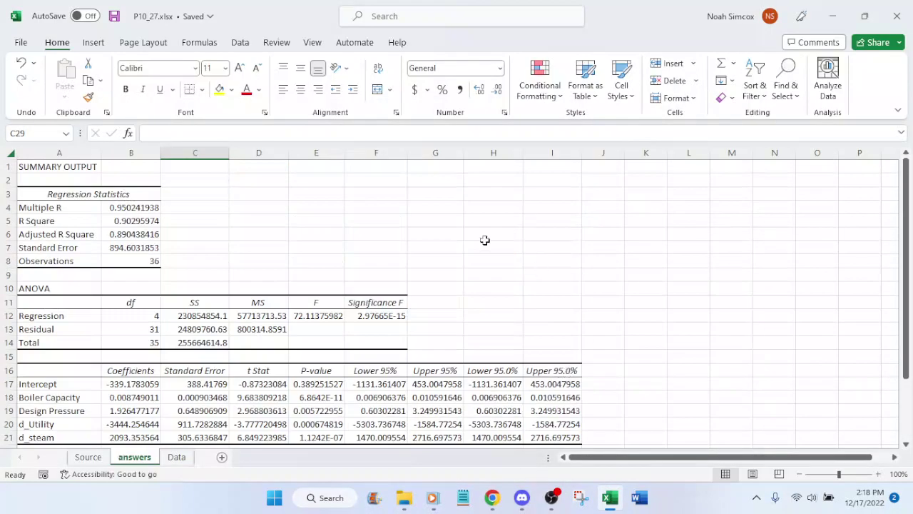
scroll(490, 254, "down", 4)
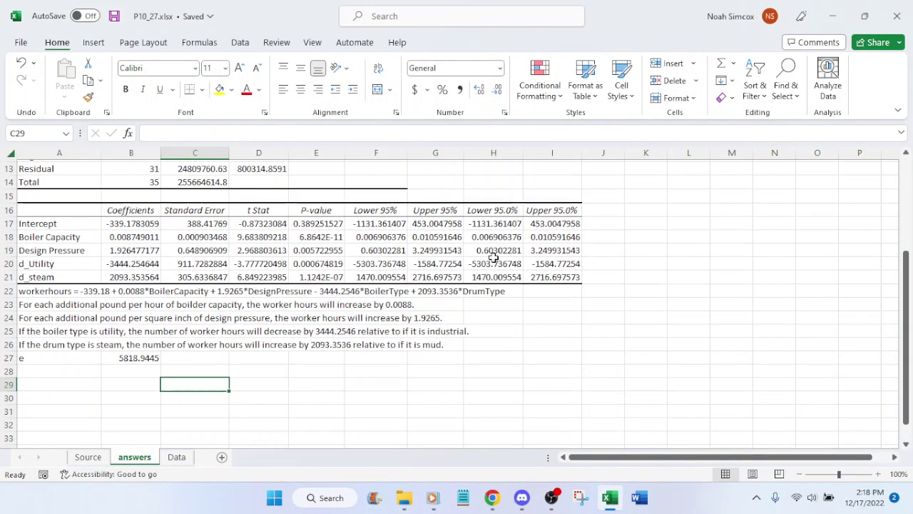
scroll(667, 291, "up", 4)
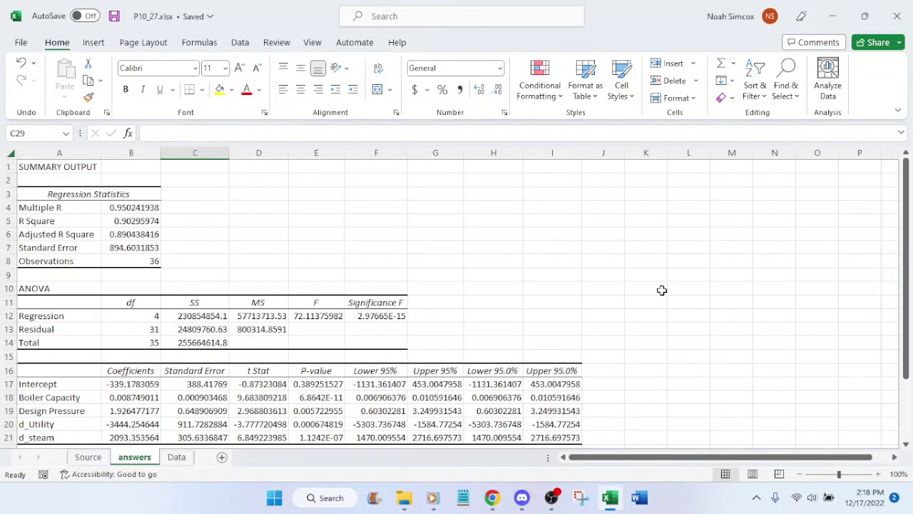
scroll(663, 290, "down", 5)
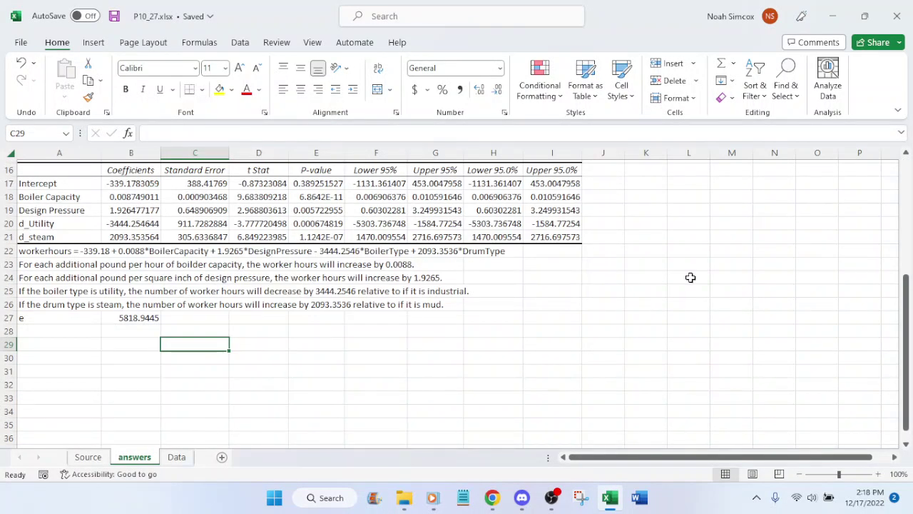
left_click(192, 354)
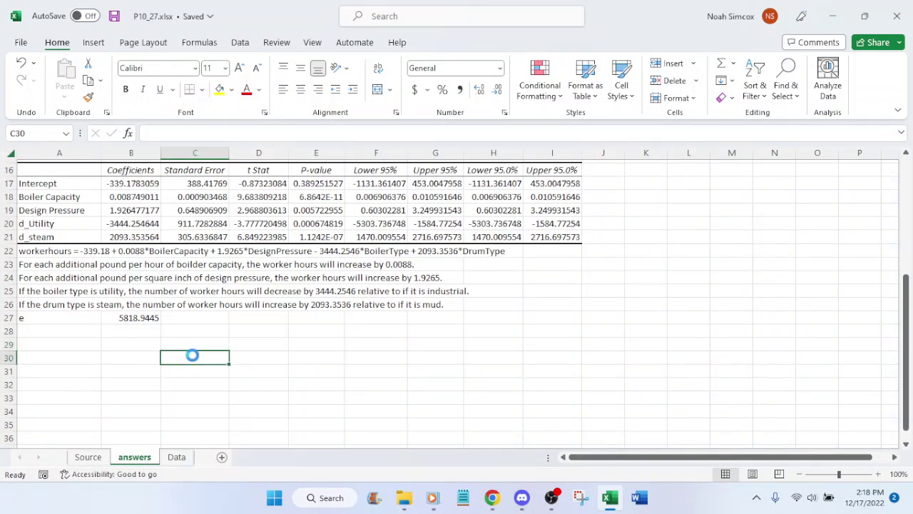
left_click(494, 499)
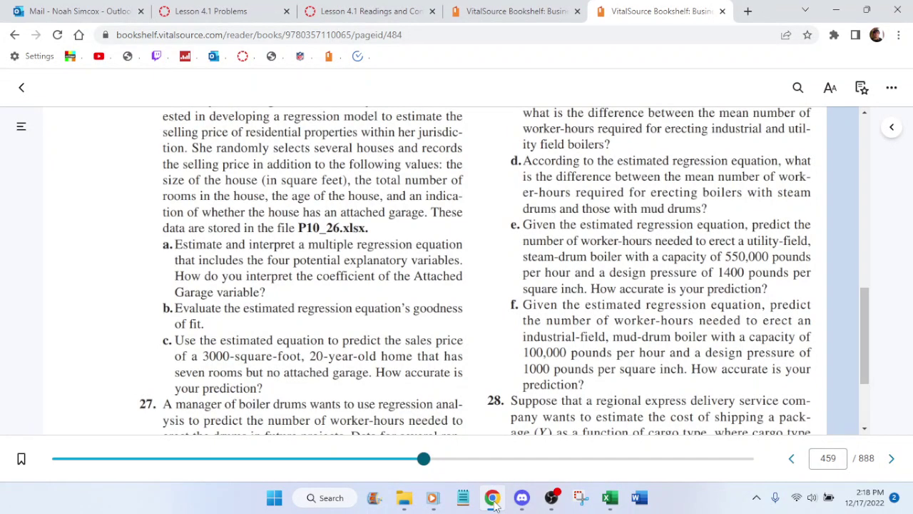
left_click(495, 500)
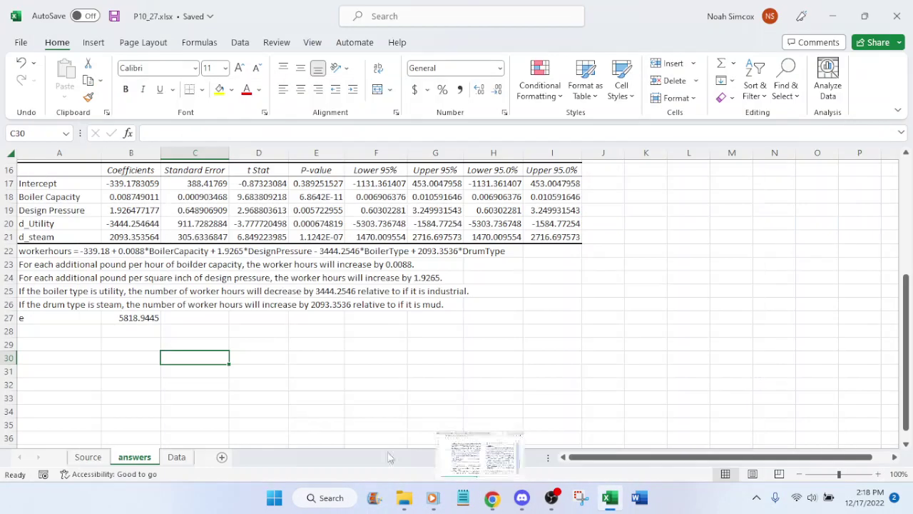
Step: Label cell A28 as f and start the B28 prediction formula with the intercept, =B17
left_click(44, 332)
type("f")
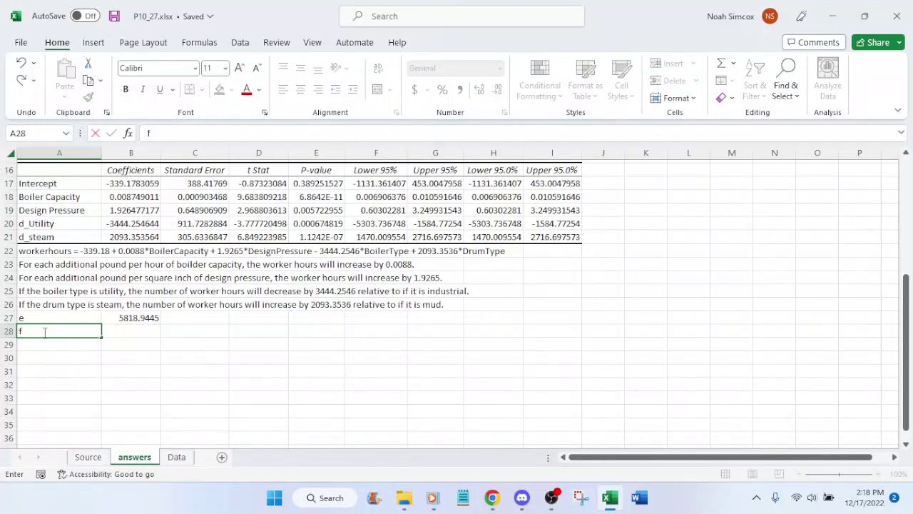
key("Tab")
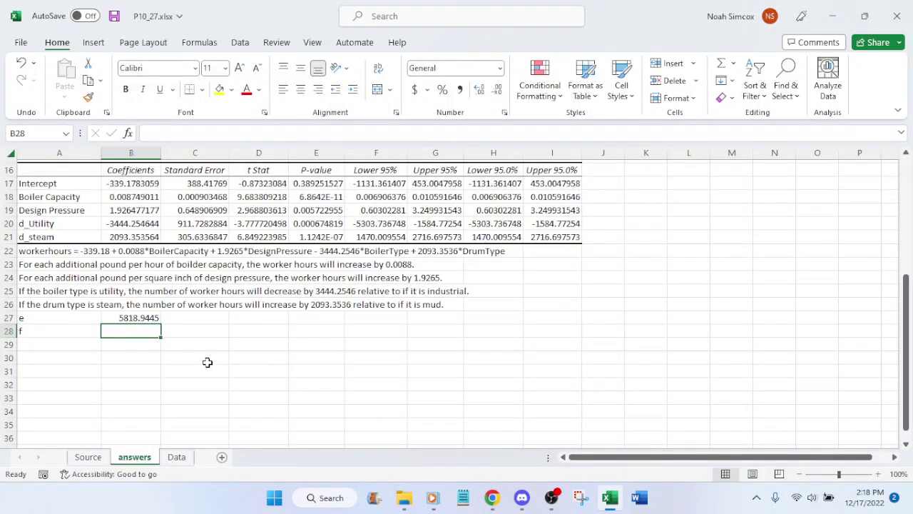
type("=")
left_click(128, 186)
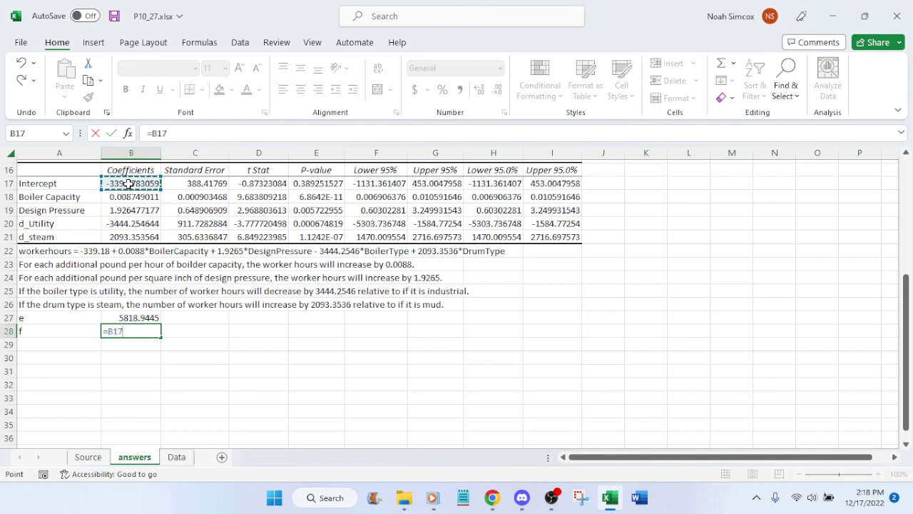
Step: Extend the B28 formula with the boiler capacity term +B18*100000, checking the capacity in question f in Chrome
type("+")
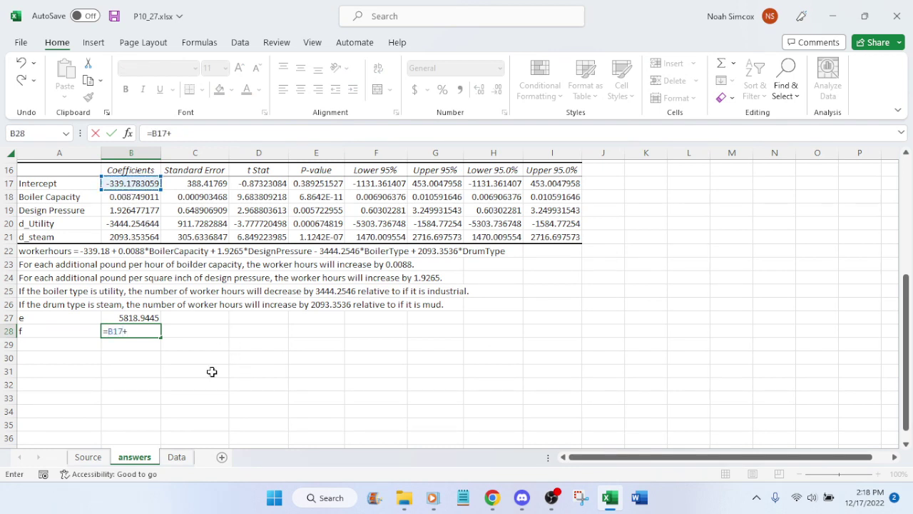
left_click(132, 195)
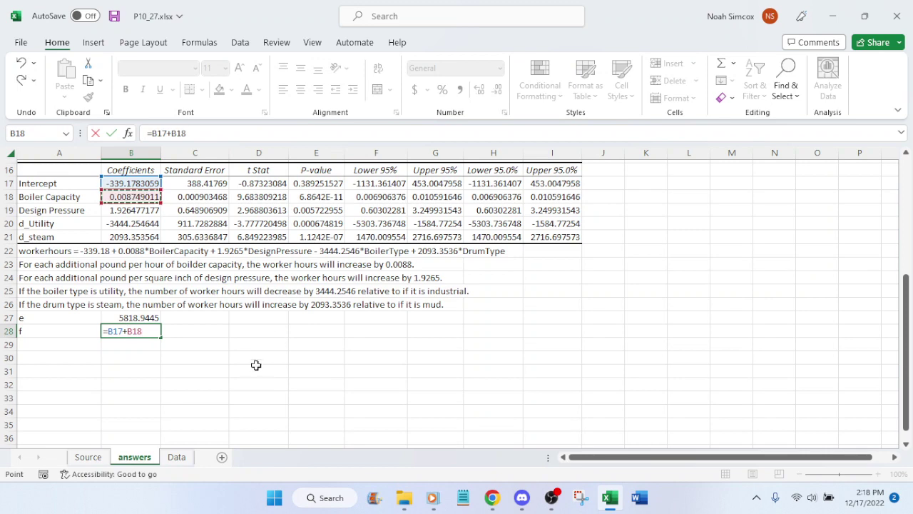
type("*")
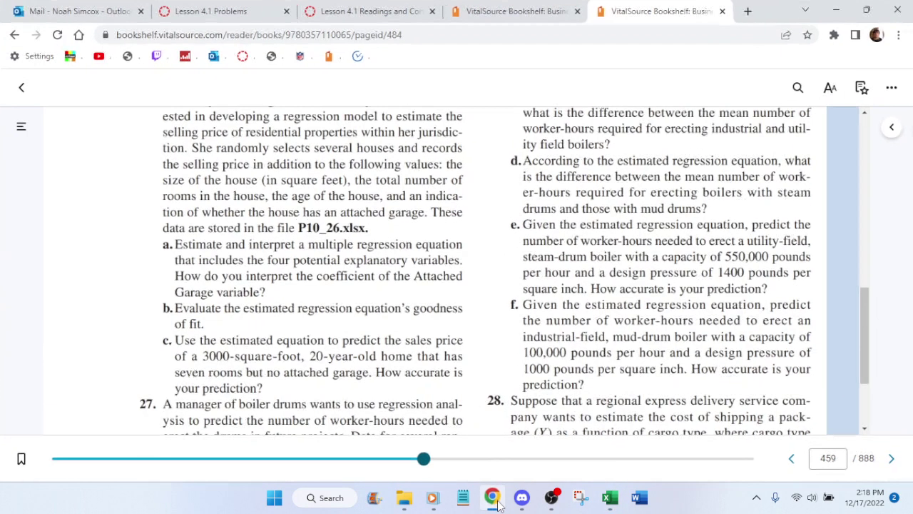
left_click(492, 498)
left_click(498, 505)
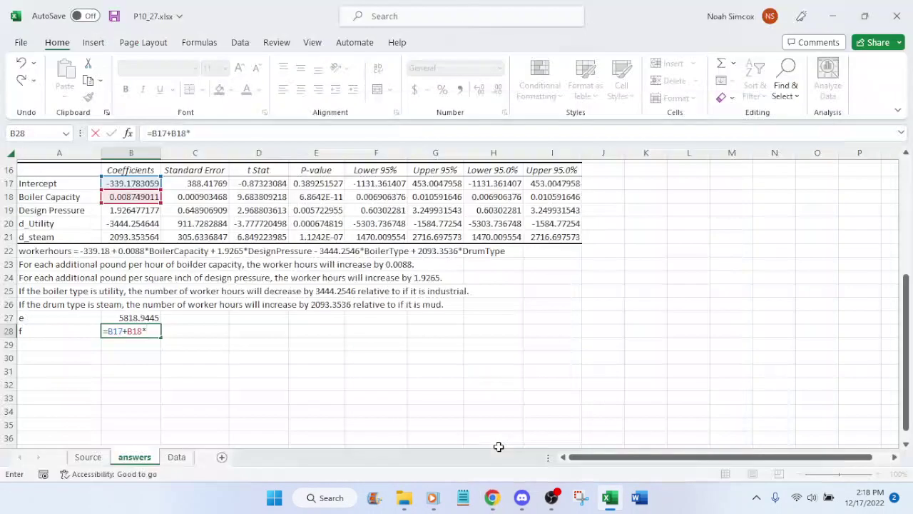
type("100000+")
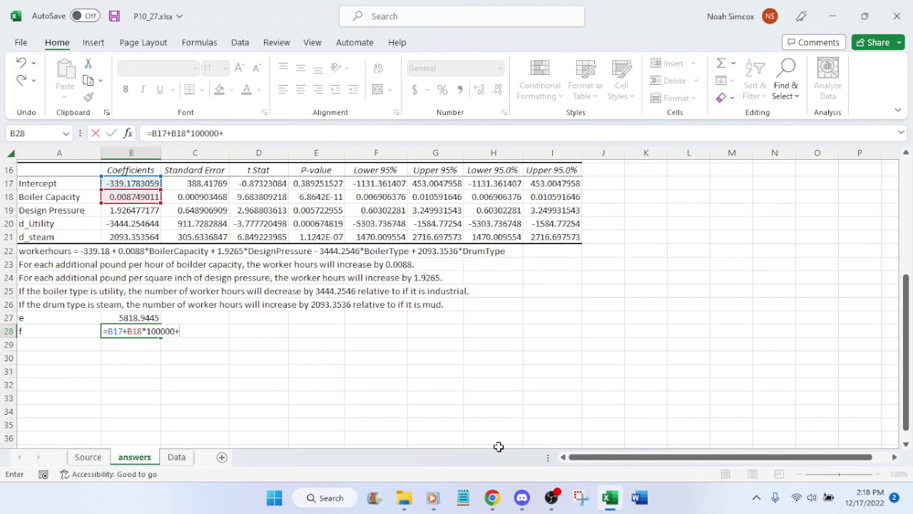
Step: Extend the B28 formula in Excel with the design pressure term +B19*1000, checking the pressure in question f in Chrome
left_click(116, 209)
type("*")
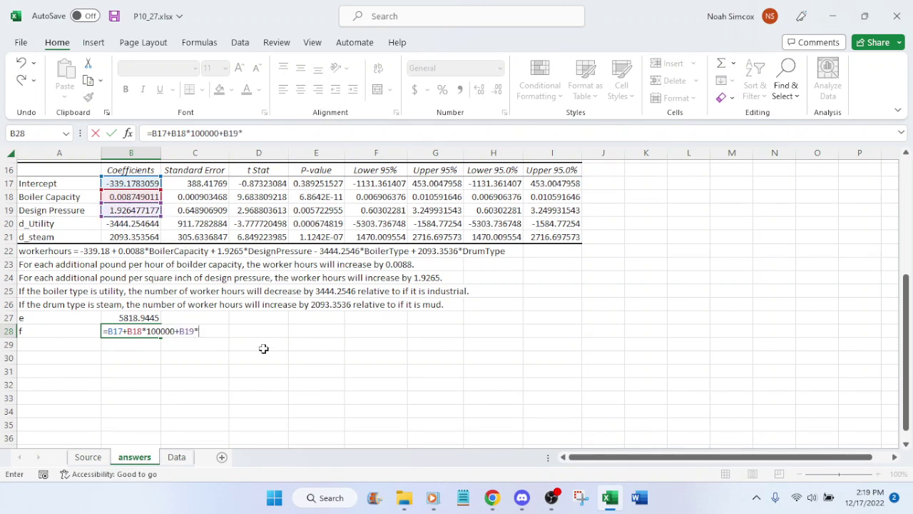
left_click(492, 499)
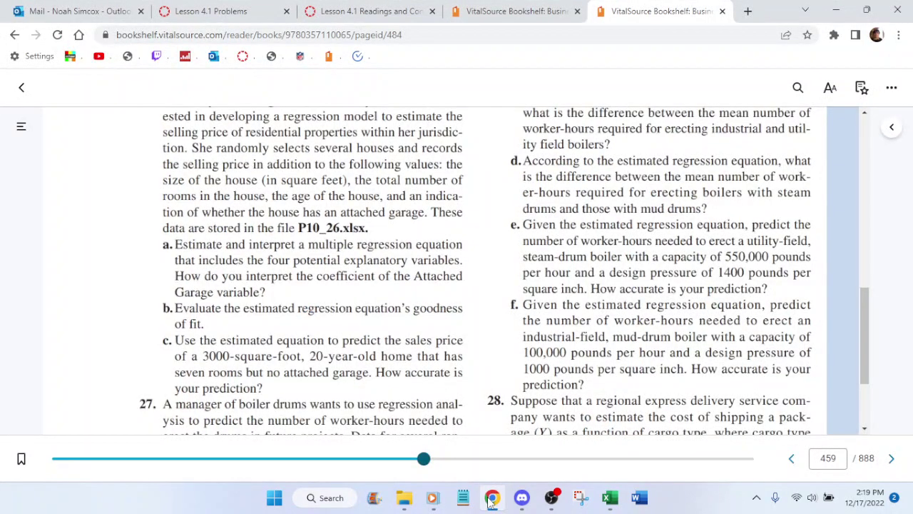
left_click(491, 499)
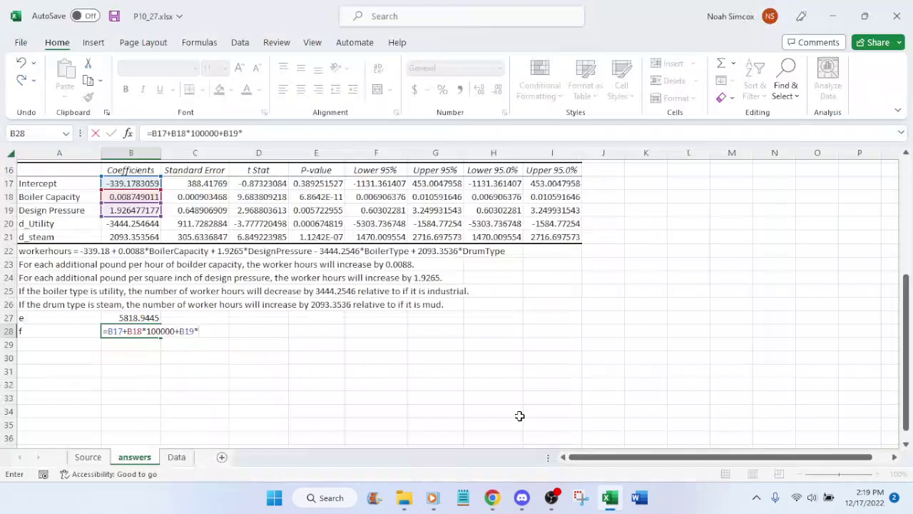
type("1000+")
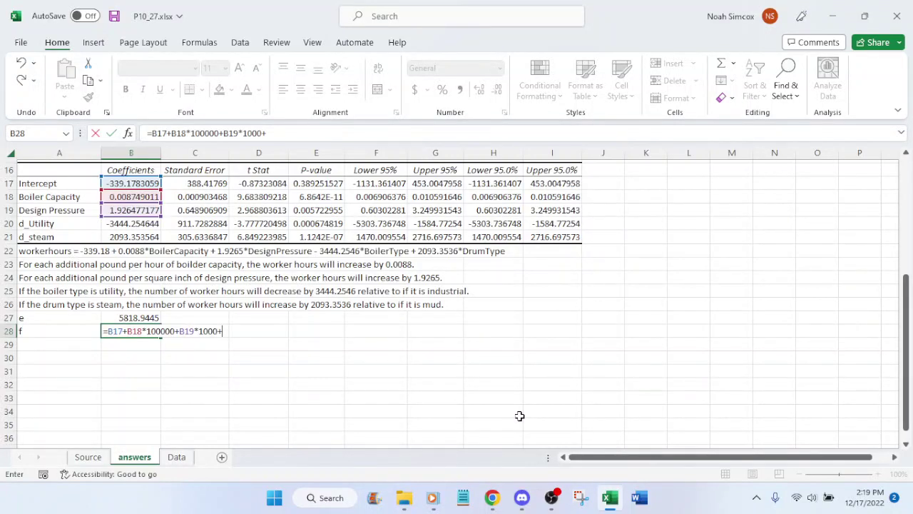
Step: Extend the B28 formula with the boiler type term +B20*0 for an industrial boiler, checking question f in Chrome
left_click(120, 224)
type("*")
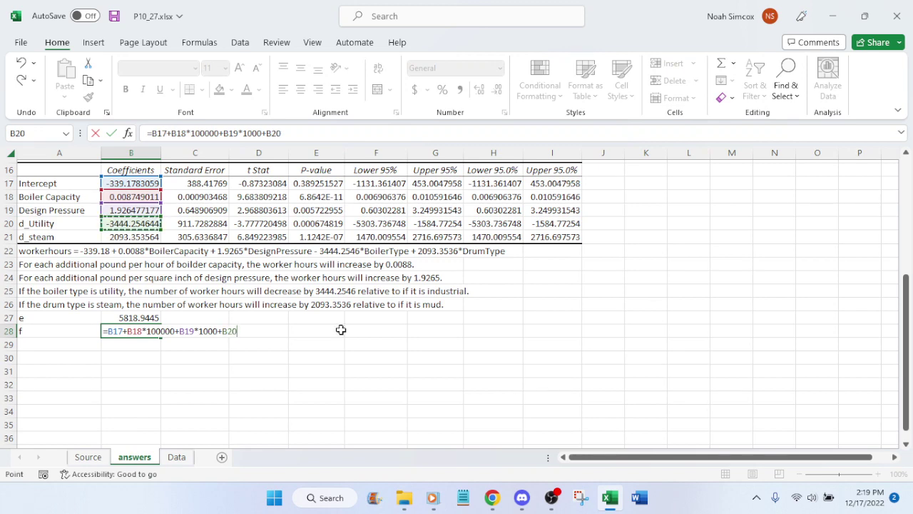
left_click(491, 499)
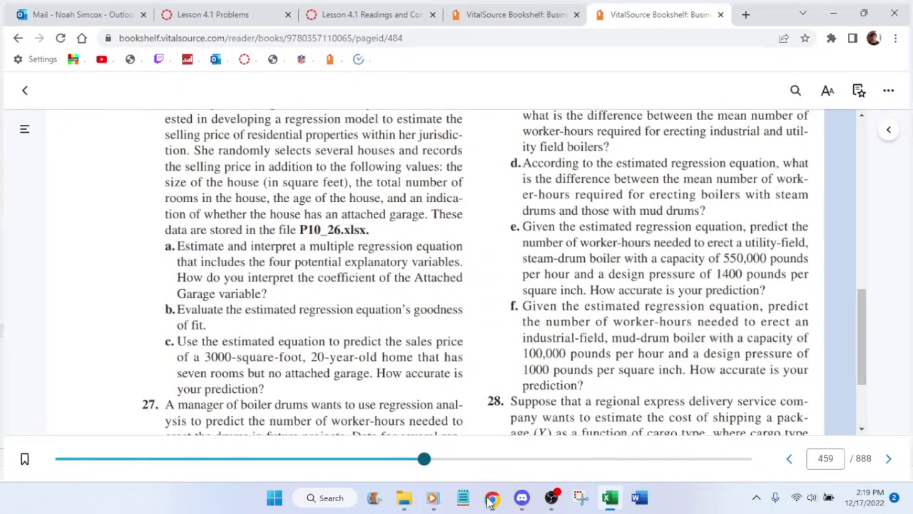
key("alt+Tab")
type("0+")
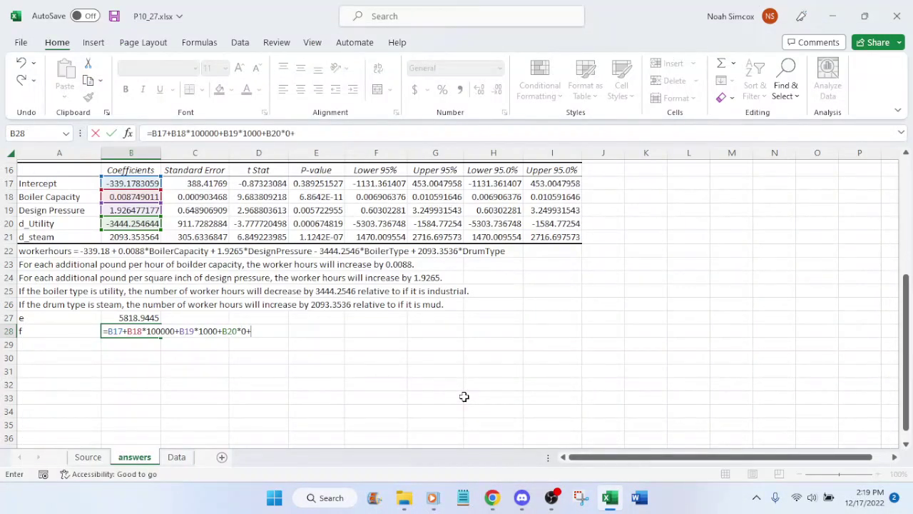
Step: Complete the B28 formula in Excel with the drum type term +B21*0 for a mud drum, checking question f in Chrome
left_click(127, 237)
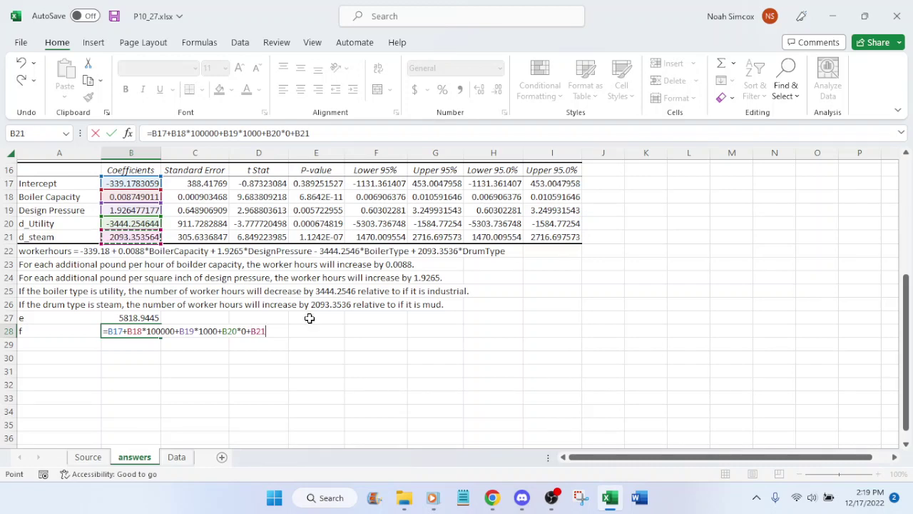
type("*")
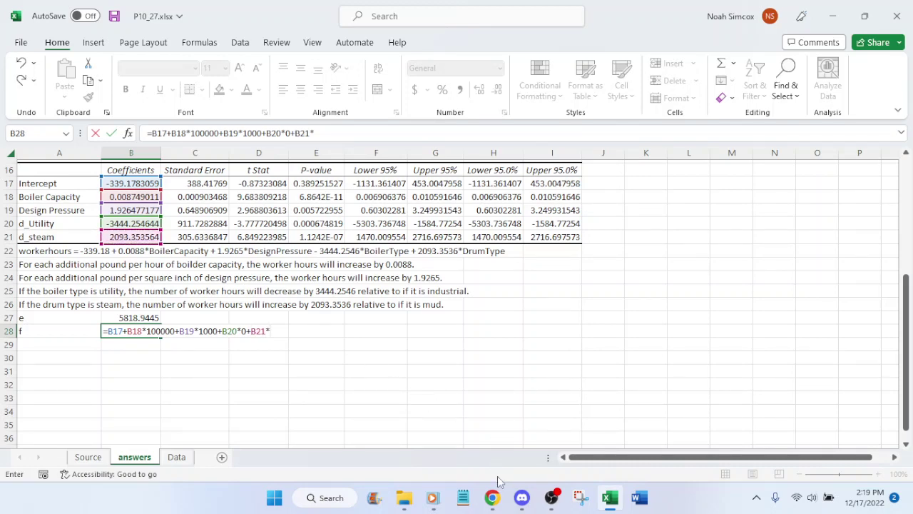
left_click(492, 497)
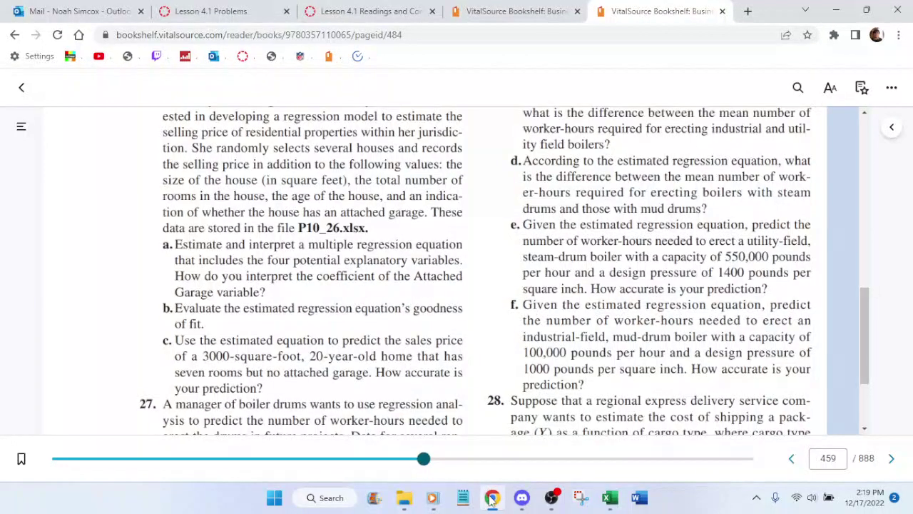
left_click(492, 497)
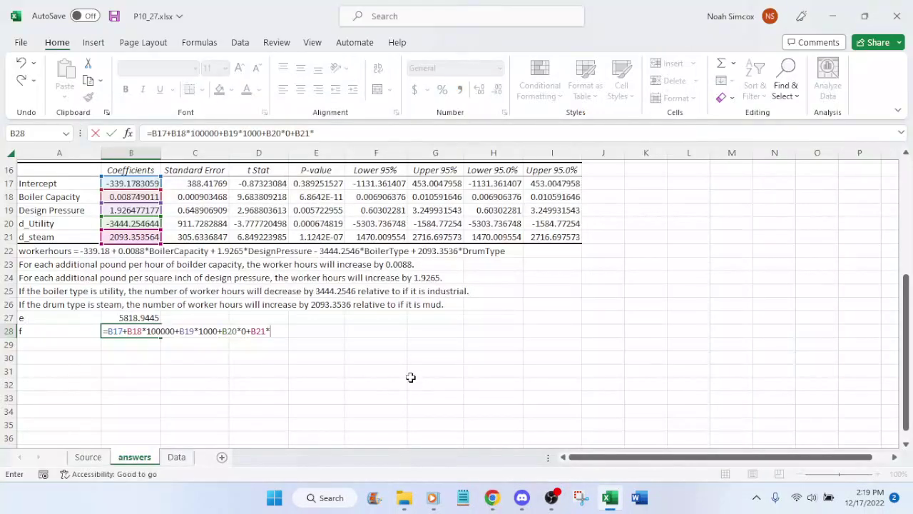
type("0")
key("Return")
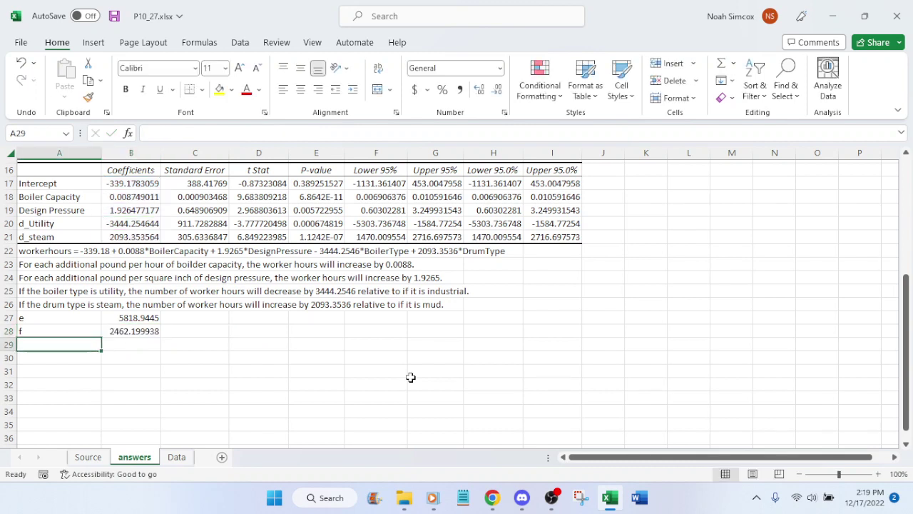
Step: Reduce the B28 prediction to four decimal places and save the workbook
left_click(131, 330)
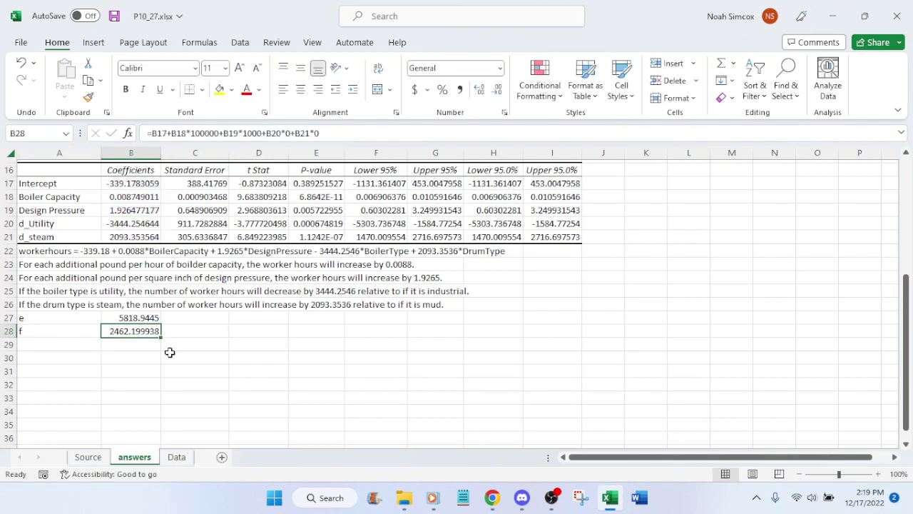
left_click(497, 89)
left_click(497, 89)
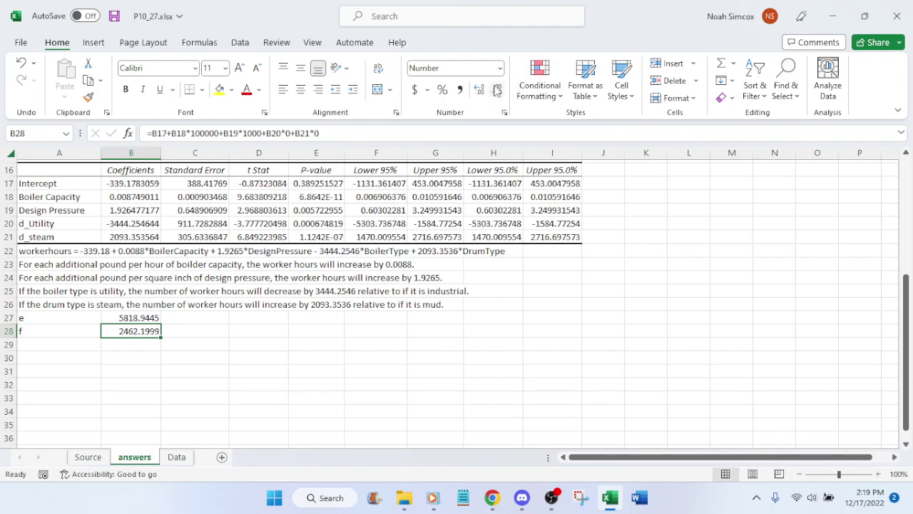
left_click(213, 347)
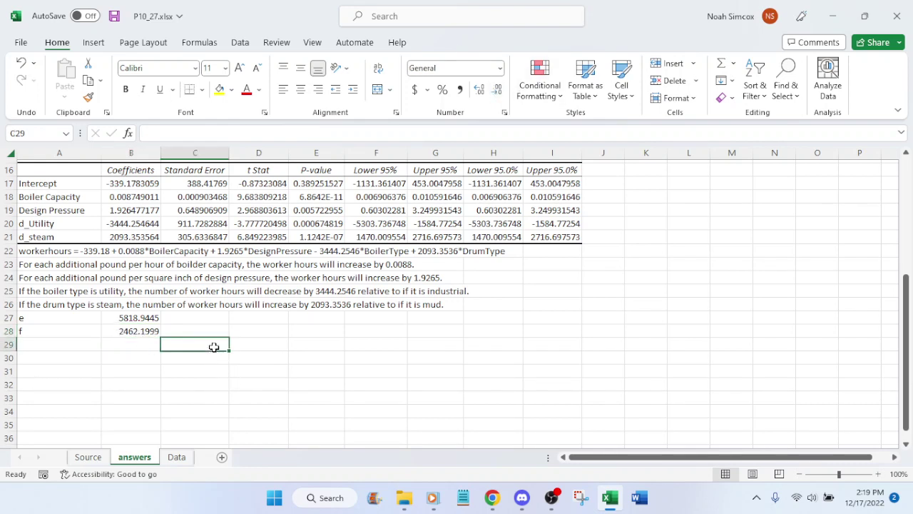
key("ctrl+s")
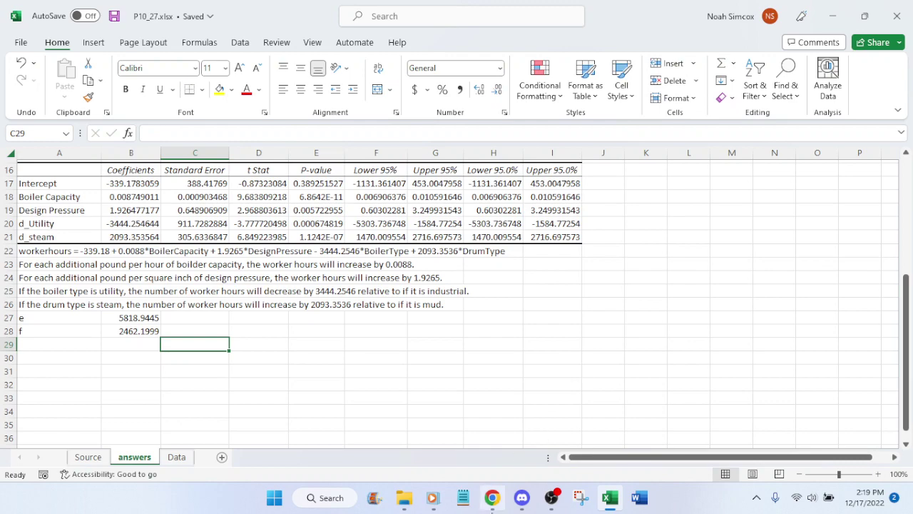
Step: Look back through chapter 10 of the textbook in Chrome, from the learning curve pages to the interaction-variable regression output in Figure 10.35
left_click(492, 498)
left_click(485, 10)
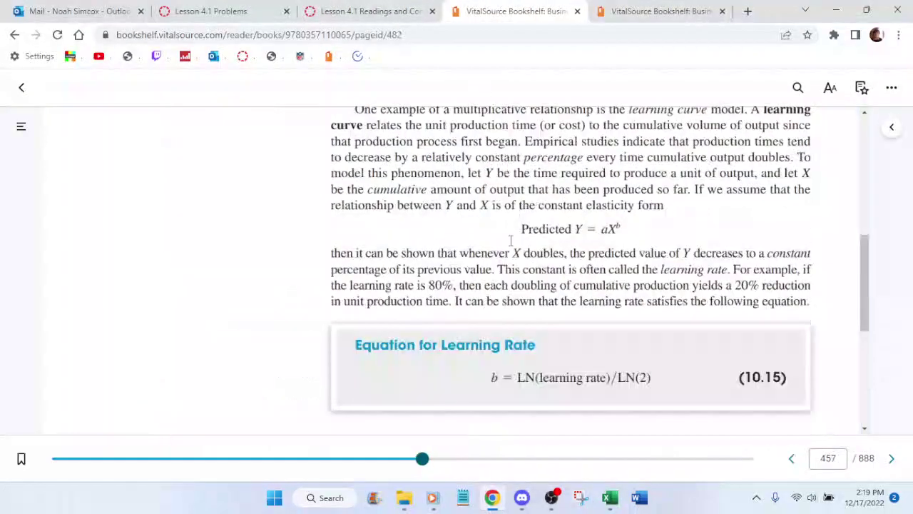
scroll(518, 242, "up", 2)
scroll(517, 242, "down", 5)
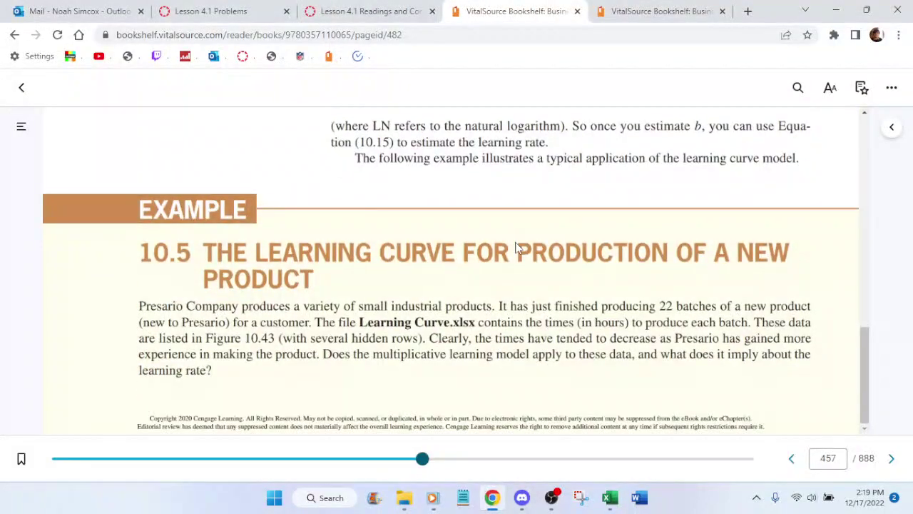
scroll(517, 242, "down", 10)
scroll(571, 260, "down", 5)
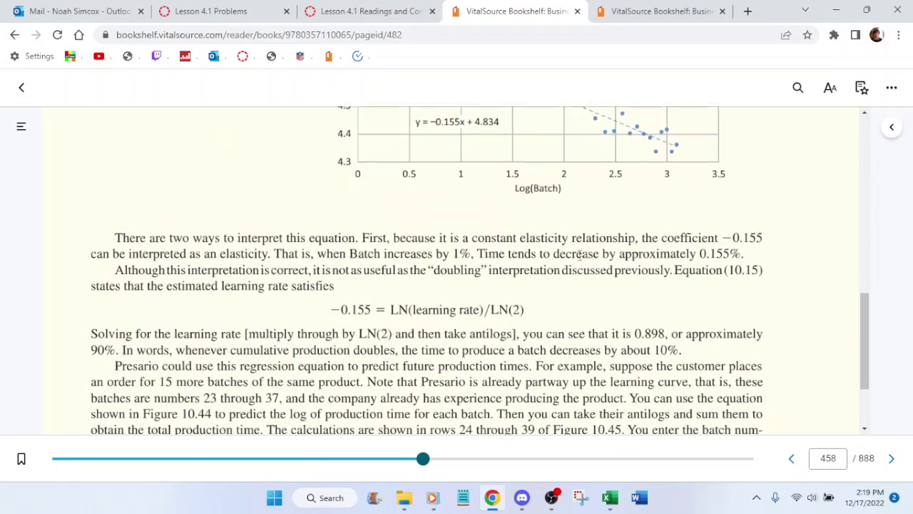
scroll(568, 266, "up", 8)
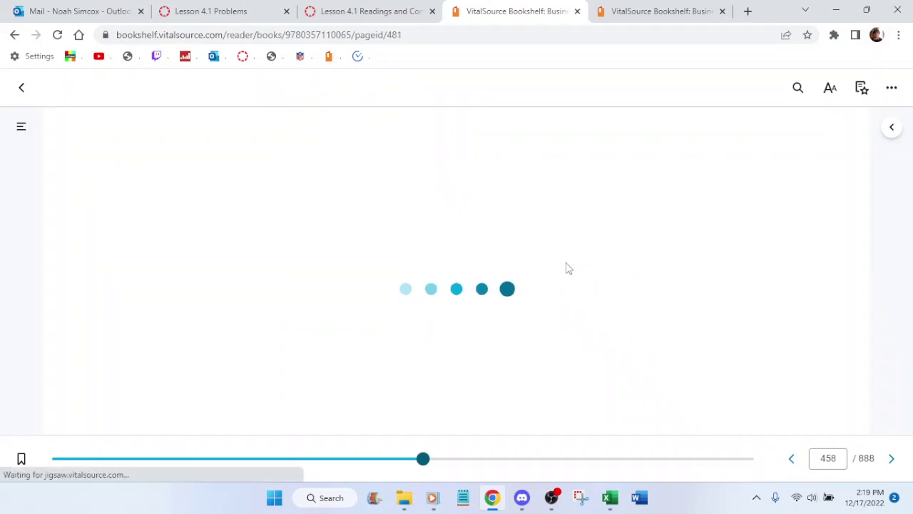
scroll(569, 268, "up", 3)
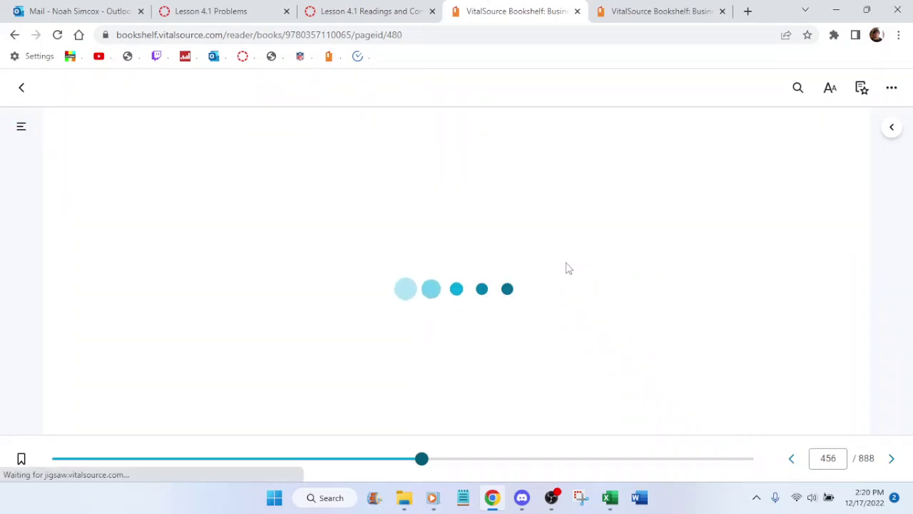
scroll(568, 268, "up", 3)
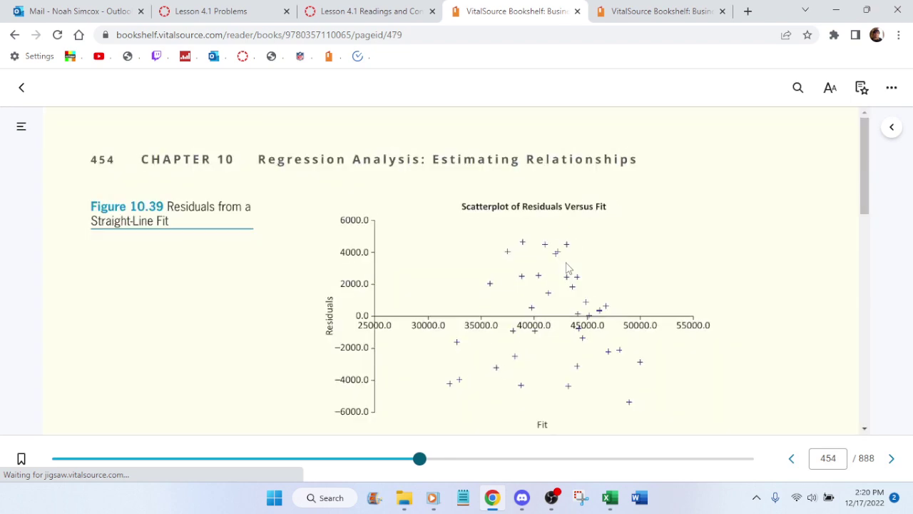
scroll(593, 283, "up", 3)
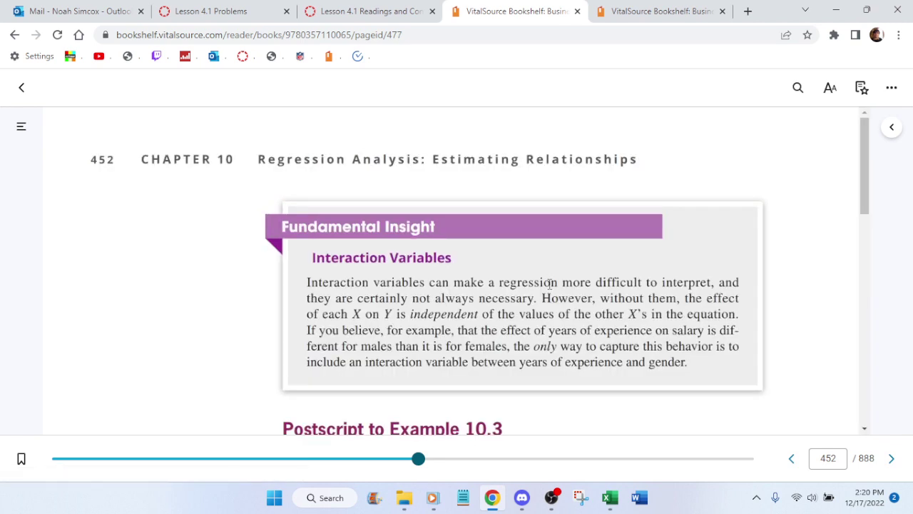
scroll(550, 286, "up", 3)
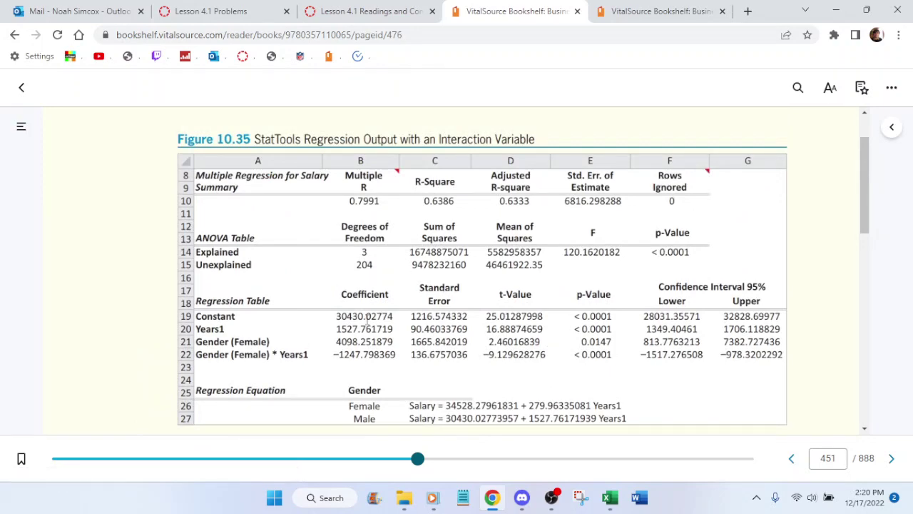
scroll(366, 319, "down", 2)
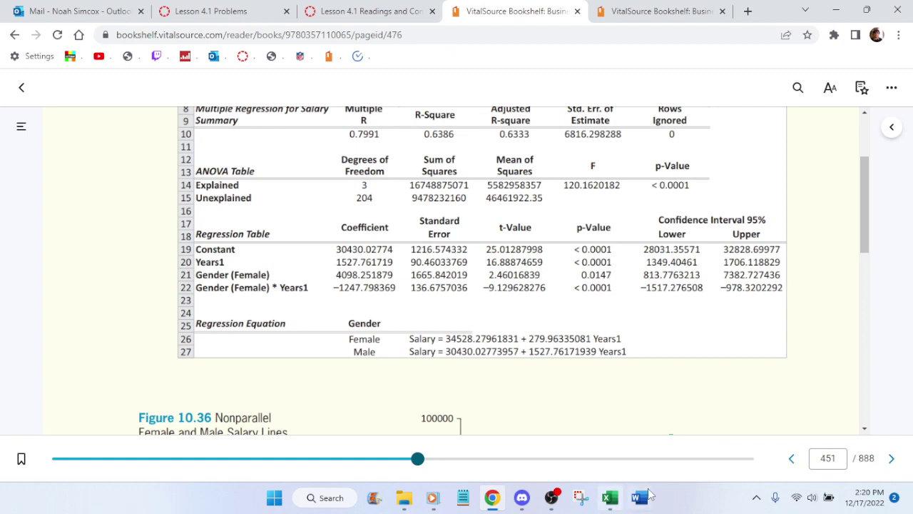
Step: Look back from page 450 to page 446 and examine the experience and gender regression output in Figure 10.29
scroll(510, 292, "up", 10)
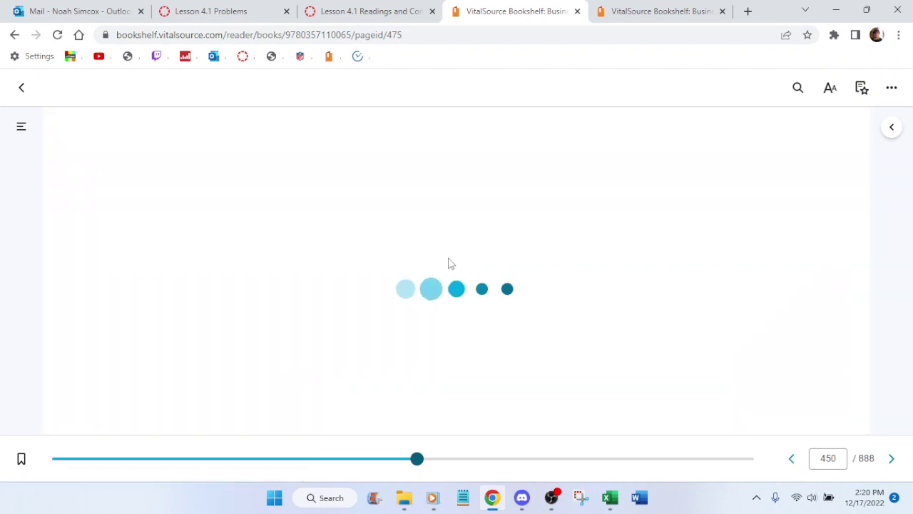
scroll(442, 258, "up", 5)
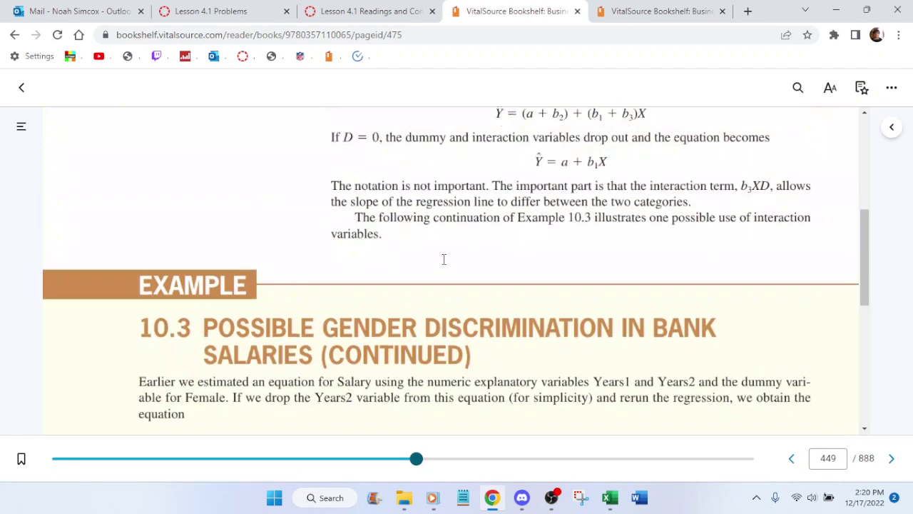
scroll(444, 259, "down", 5)
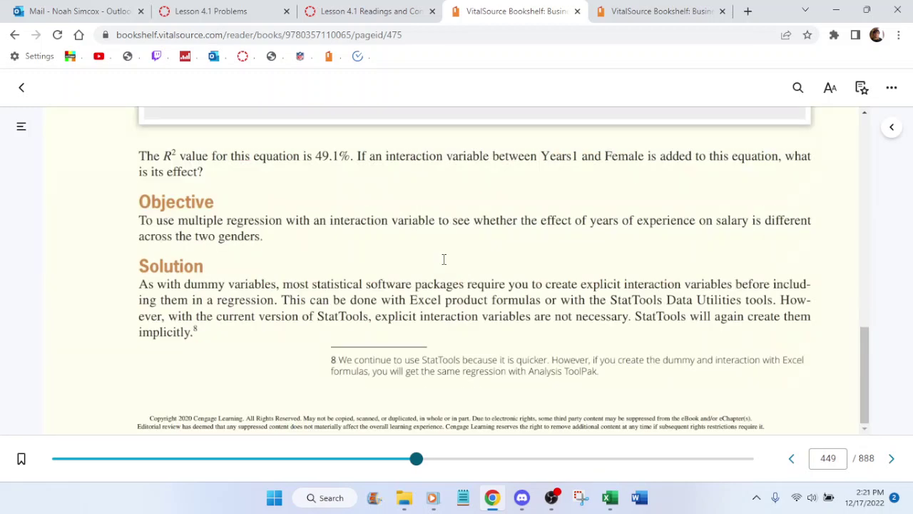
key("Left")
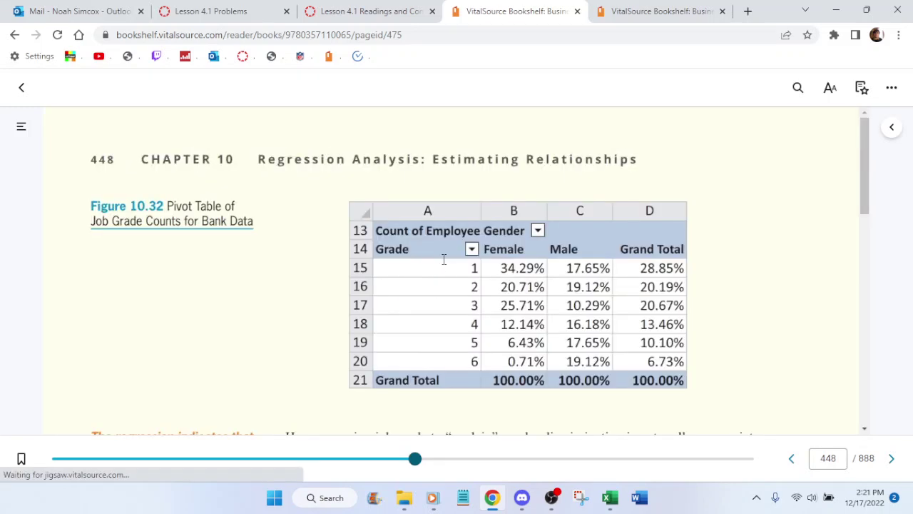
key("Left")
scroll(444, 260, "down", 5)
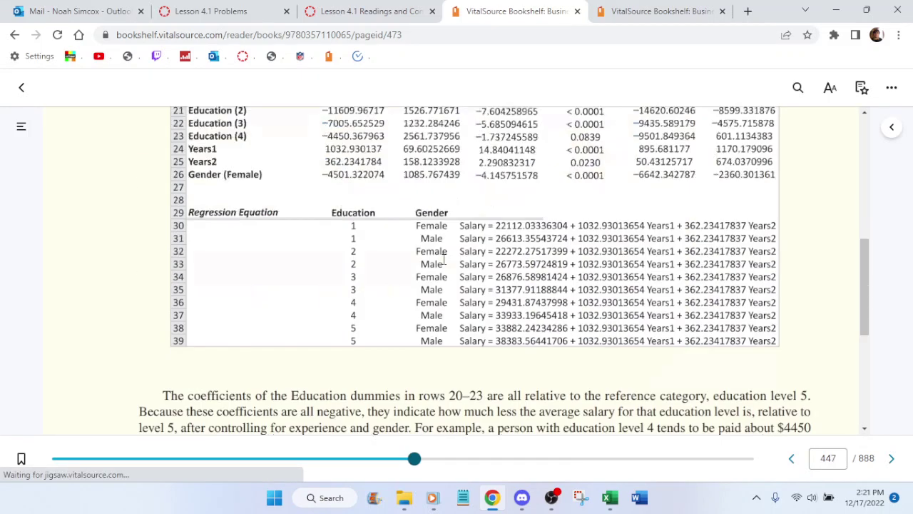
key("Left")
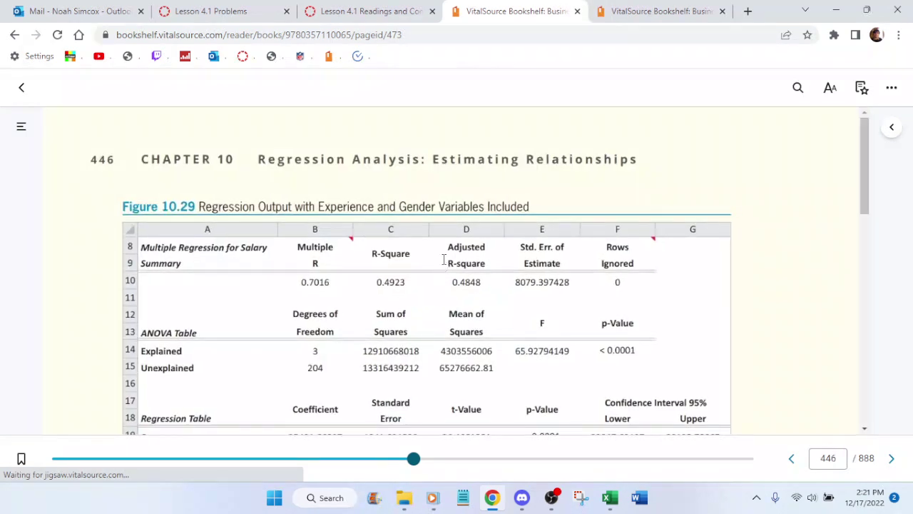
scroll(444, 260, "down", 2)
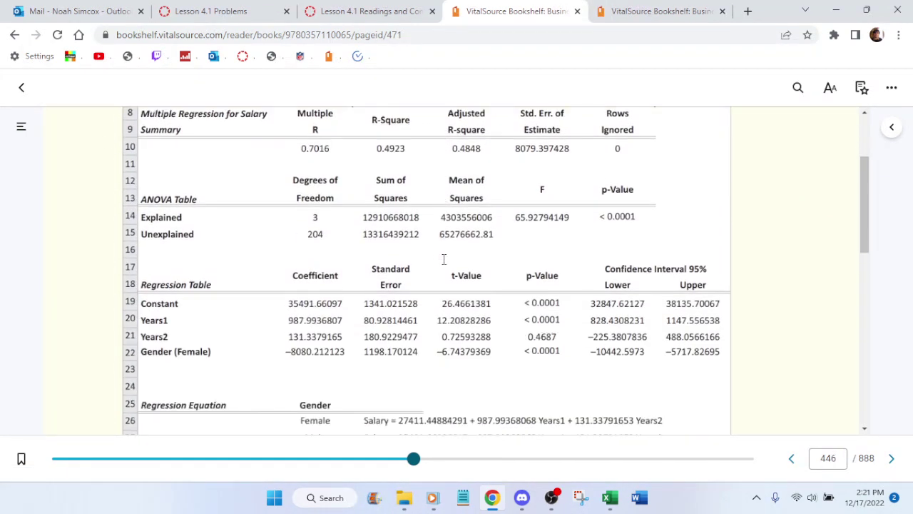
scroll(444, 260, "down", 1)
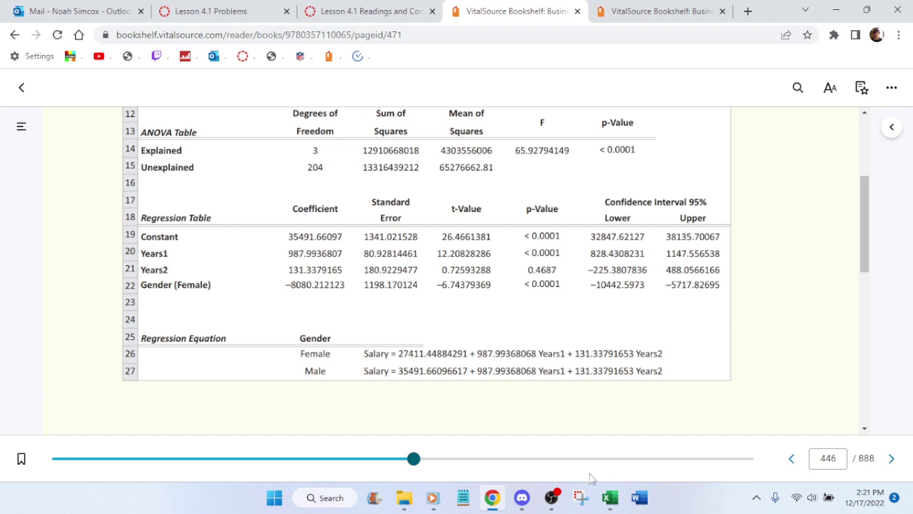
Step: Review the regression statistics, coefficients and e and f predictions on the answers sheet in Excel
left_click(610, 497)
left_click(256, 368)
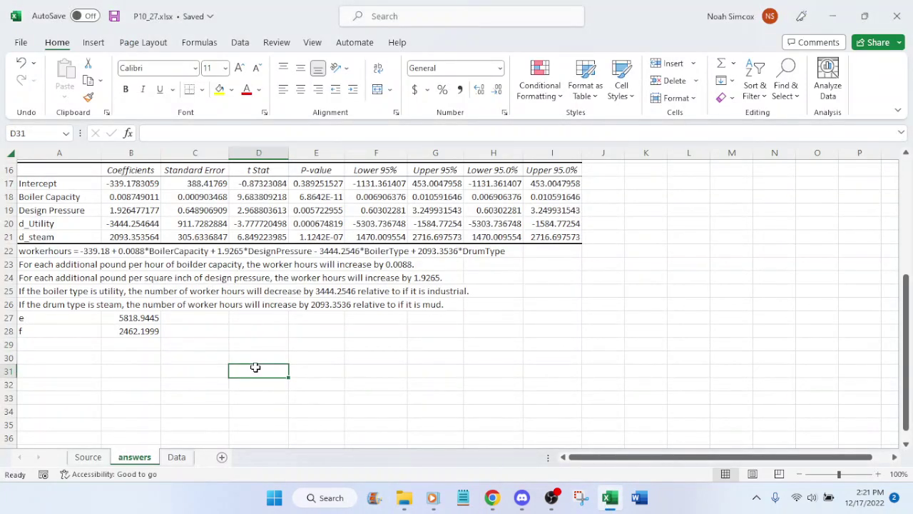
scroll(301, 363, "up", 5)
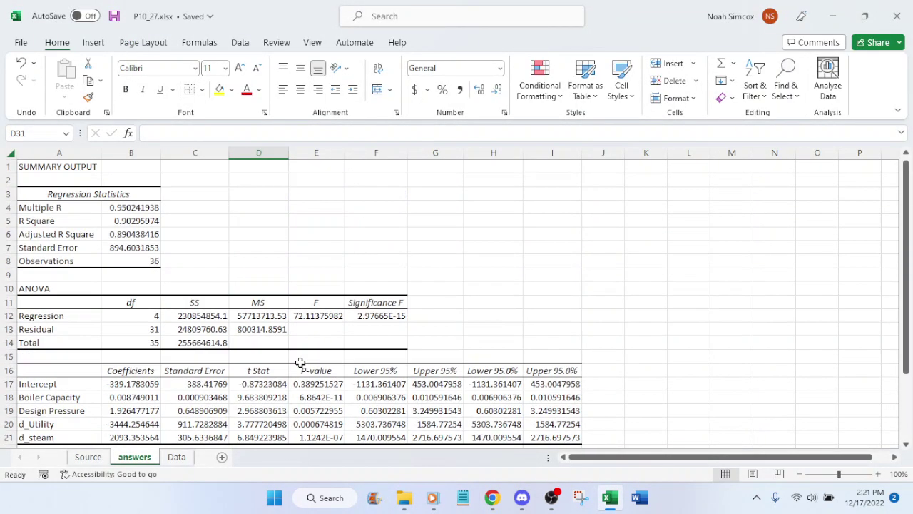
scroll(655, 267, "down", 5)
left_click(352, 334)
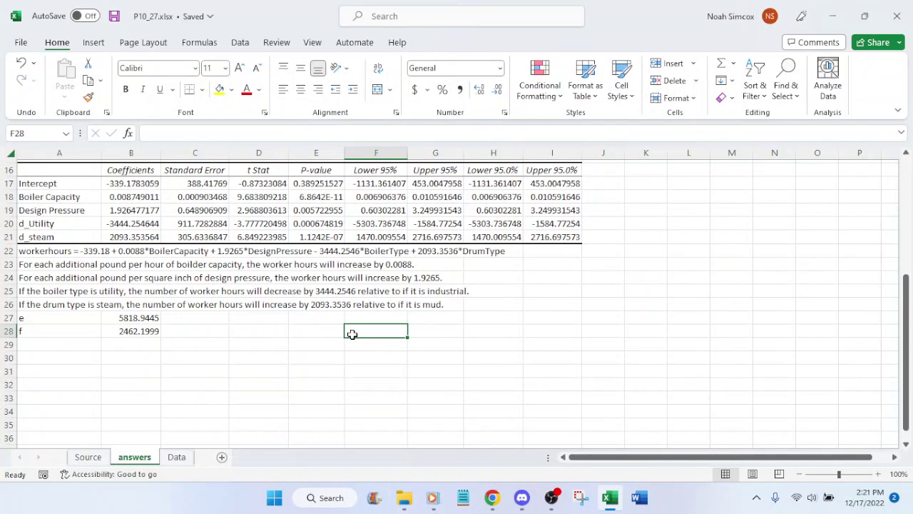
scroll(352, 332, "up", 5)
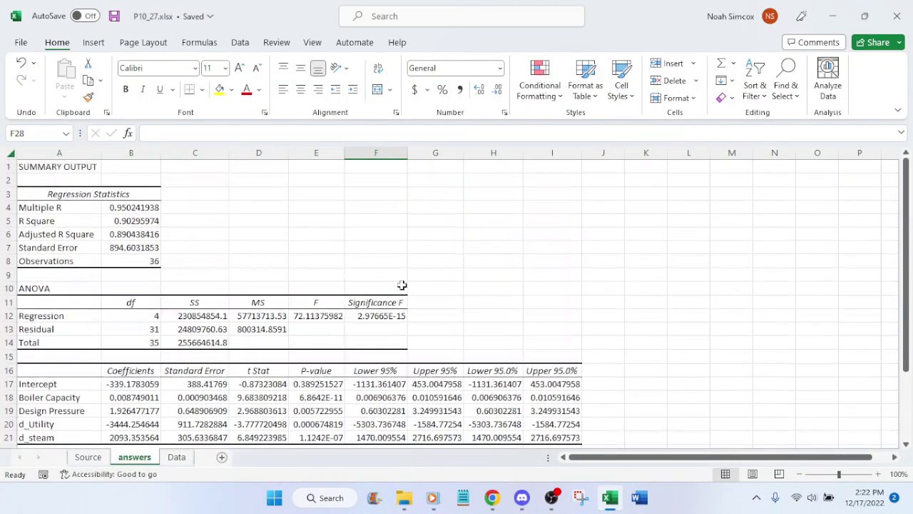
scroll(560, 328, "down", 3)
Step: Reread the parts of problem 27 on page 459 in Chrome and compare them with the answers sheet in Excel
key("alt+Tab")
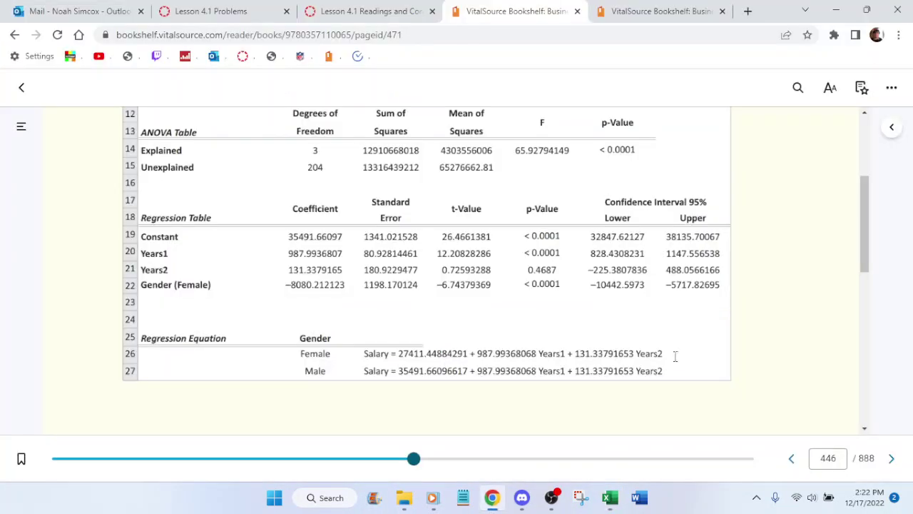
left_click(642, 11)
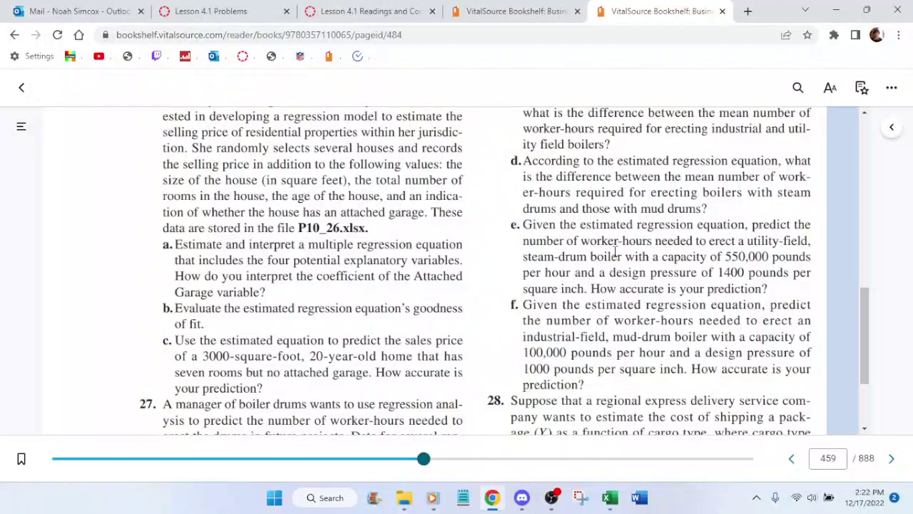
scroll(618, 253, "up", 1)
scroll(648, 268, "up", 1)
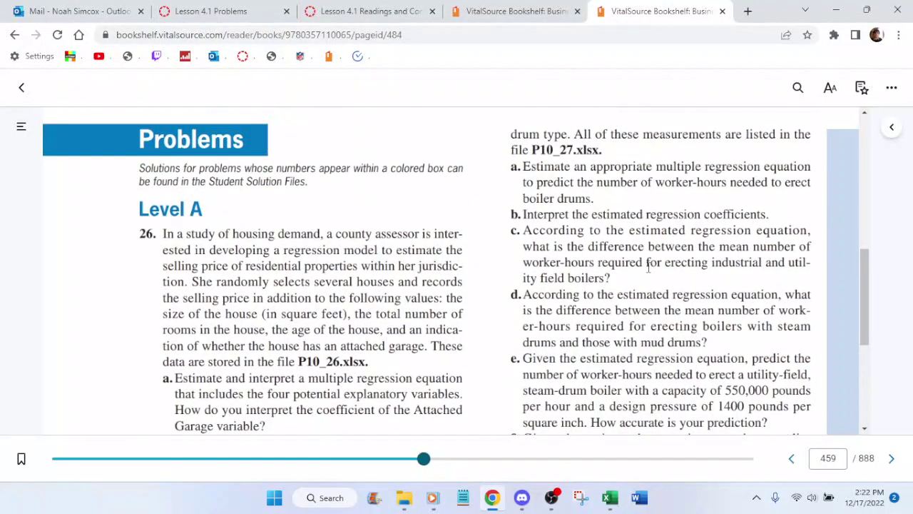
scroll(647, 267, "down", 4)
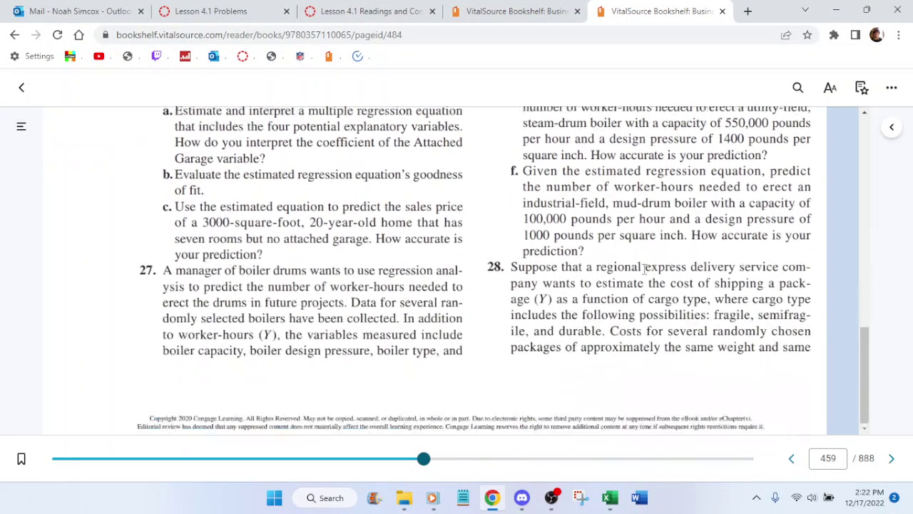
left_click(610, 497)
left_click(648, 289)
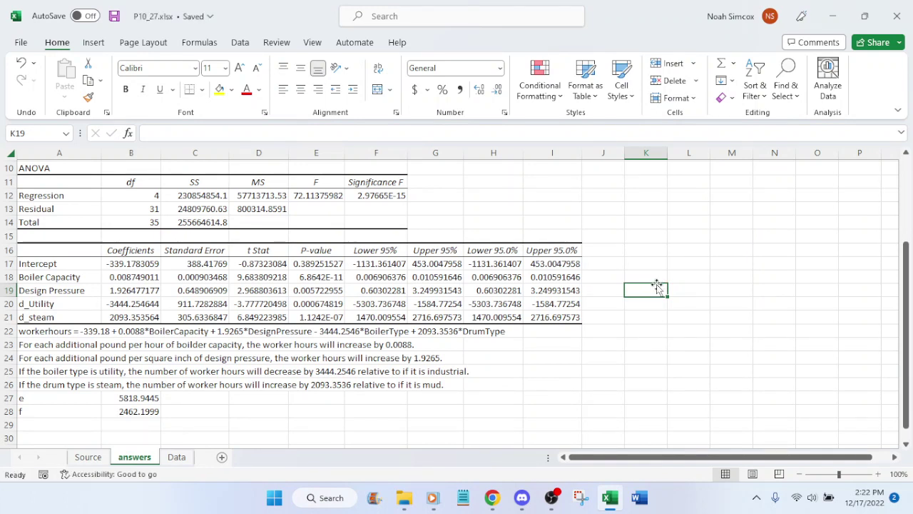
left_click(492, 497)
scroll(602, 257, "up", 1)
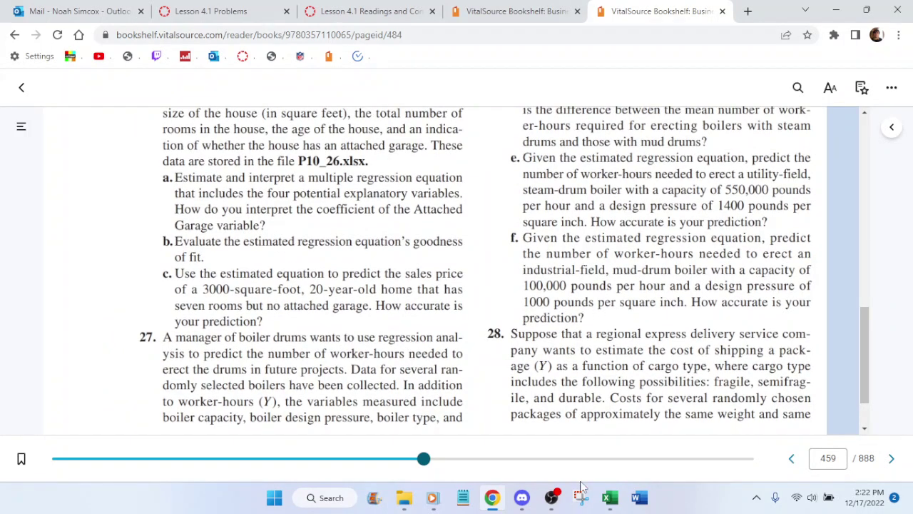
Step: Examine the boiler records on the Data sheet in Excel, from the first row to the last
left_click(610, 497)
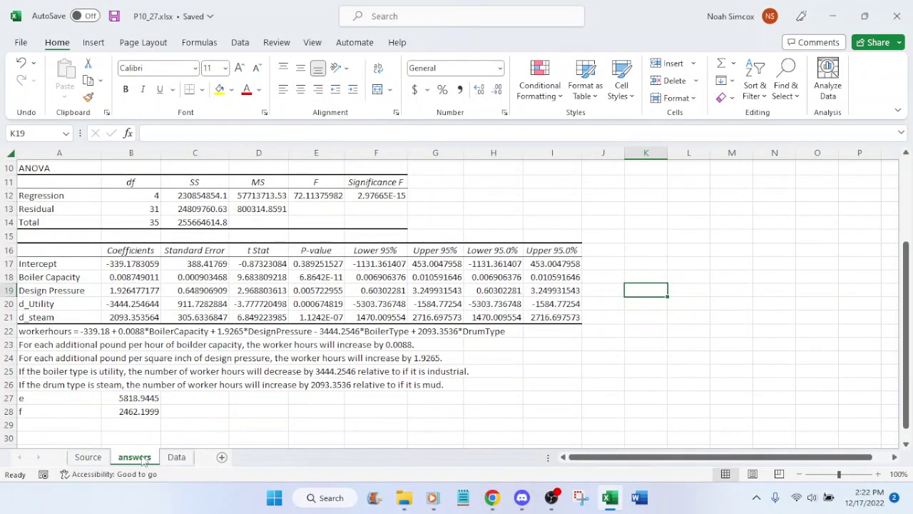
left_click(175, 459)
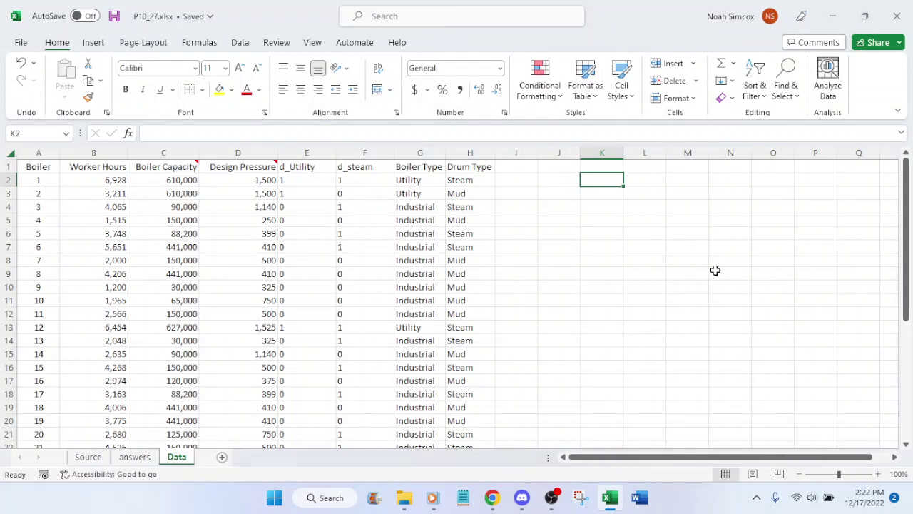
scroll(703, 271, "down", 2)
scroll(704, 273, "up", 2)
scroll(678, 270, "down", 3)
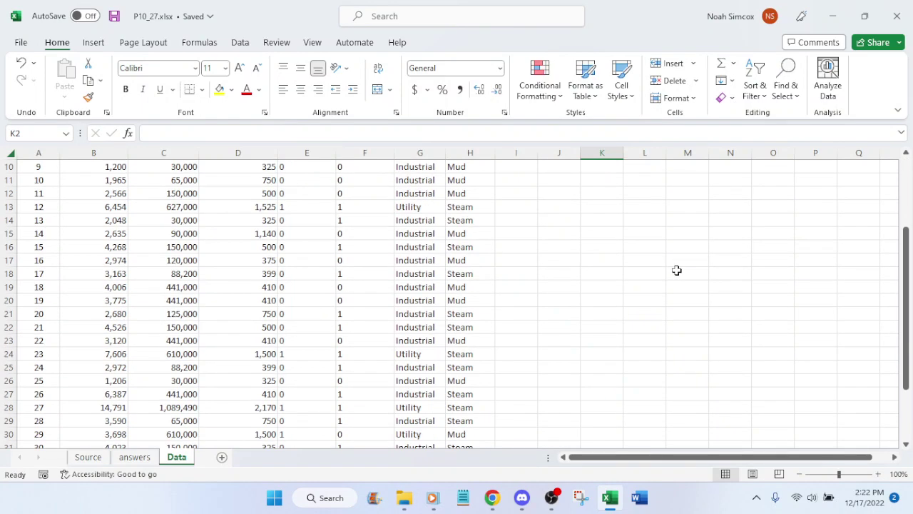
scroll(676, 270, "down", 2)
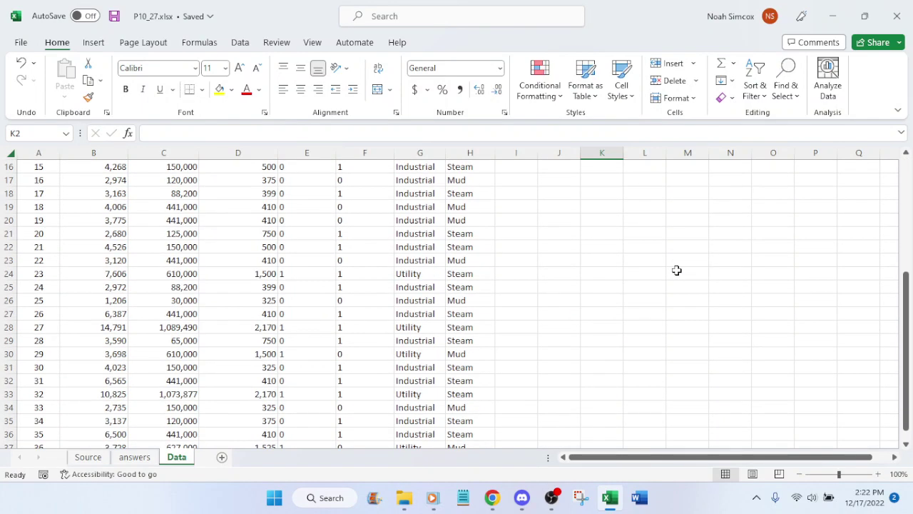
scroll(675, 270, "down", 3)
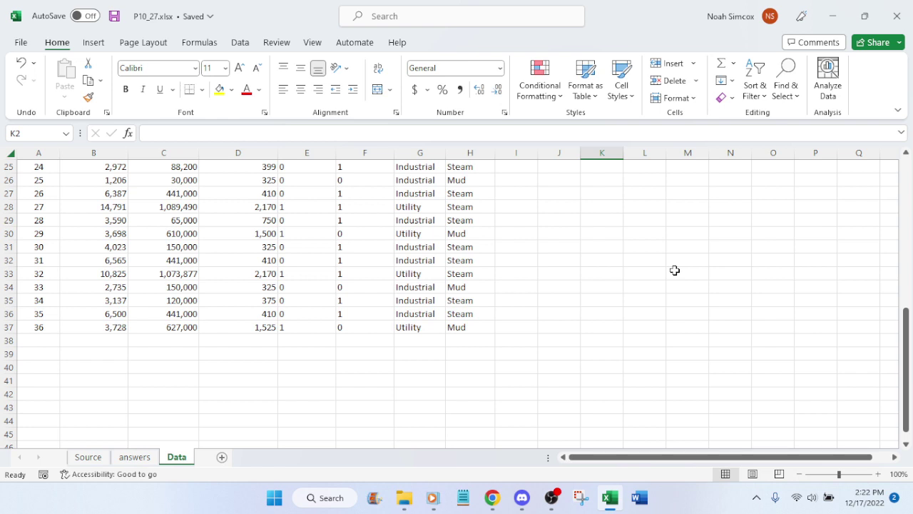
scroll(674, 269, "up", 8)
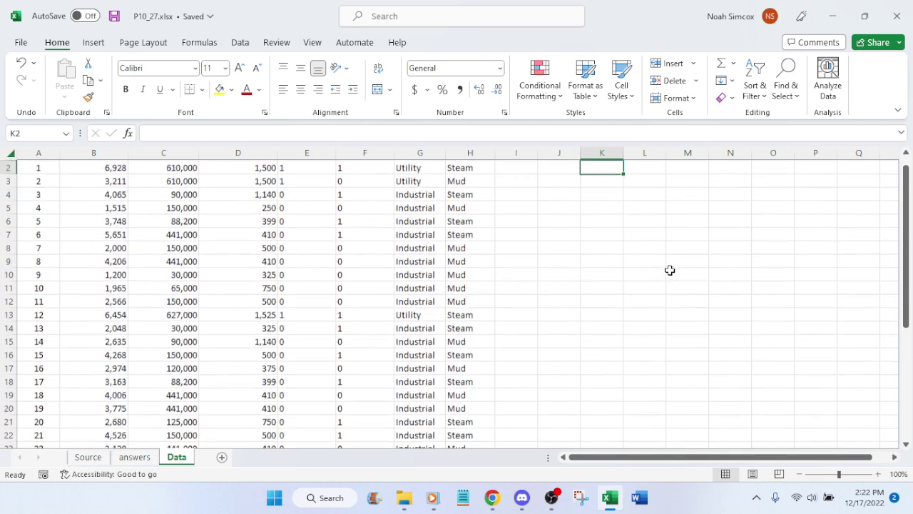
Step: Move the Data sheet between the Source and answers sheets, and open the Source sheet
left_click(136, 458)
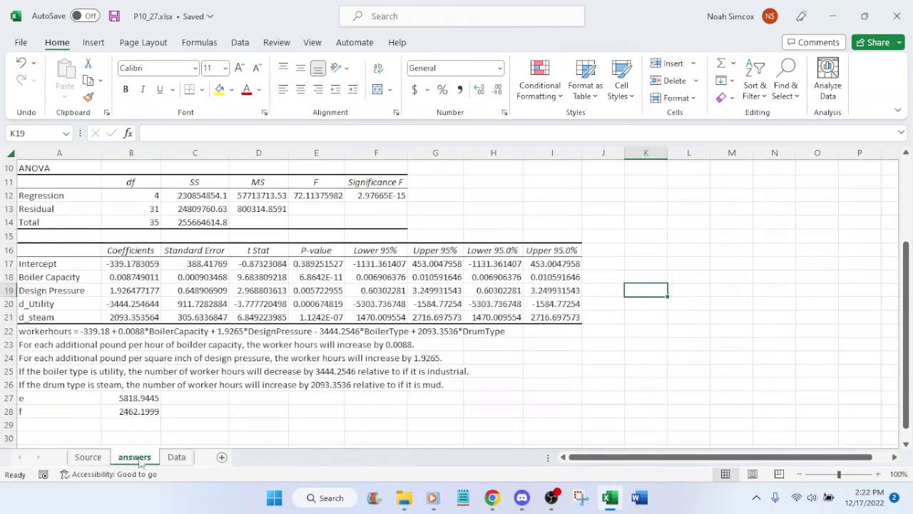
left_click(180, 459)
mouse_move(116, 463)
left_mouse_down()
mouse_move(82, 457)
mouse_move(114, 458)
left_mouse_up()
left_click(88, 458)
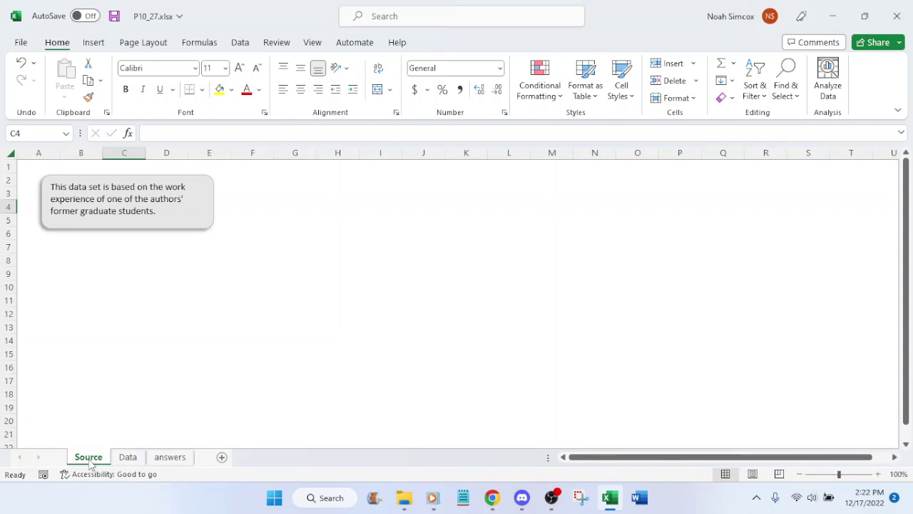
Step: Check the answers sheet from the regression statistics to the e and f predictions, and save and close the P10_27.xlsx workbook
left_click(165, 459)
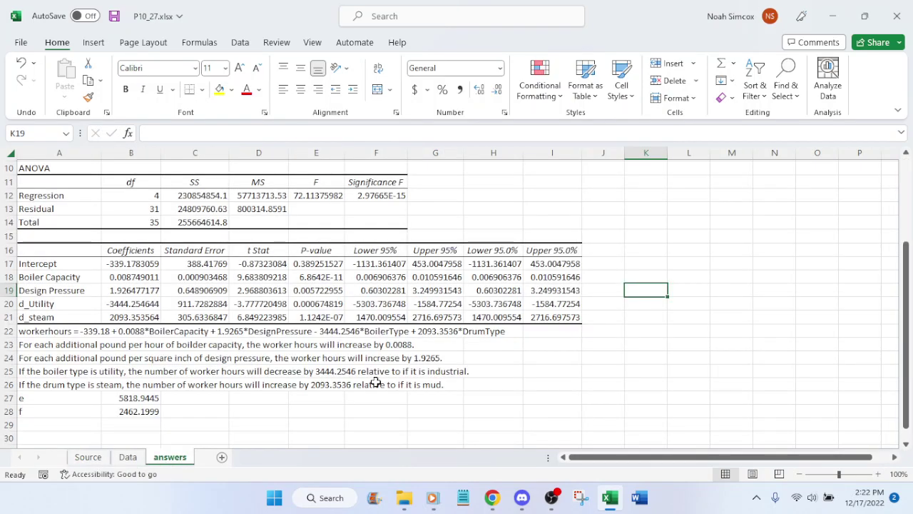
scroll(421, 347, "down", 1)
scroll(559, 359, "up", 4)
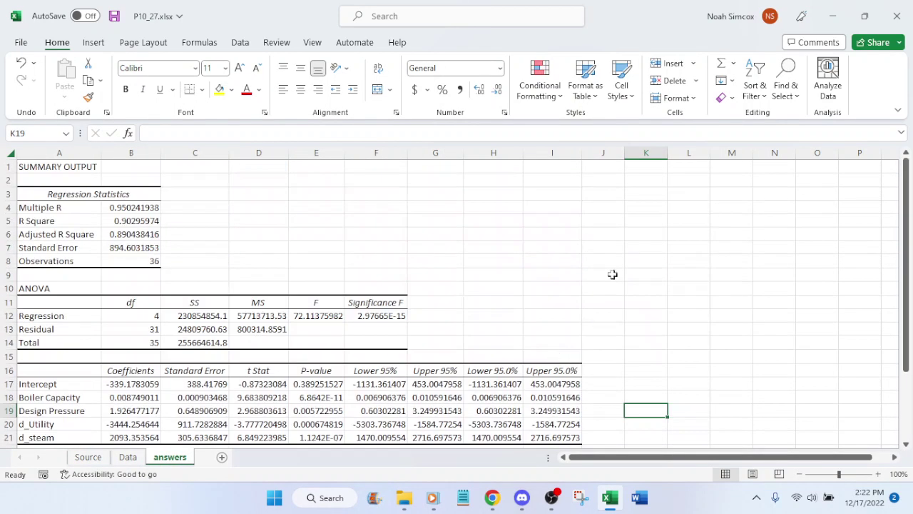
left_click(617, 226)
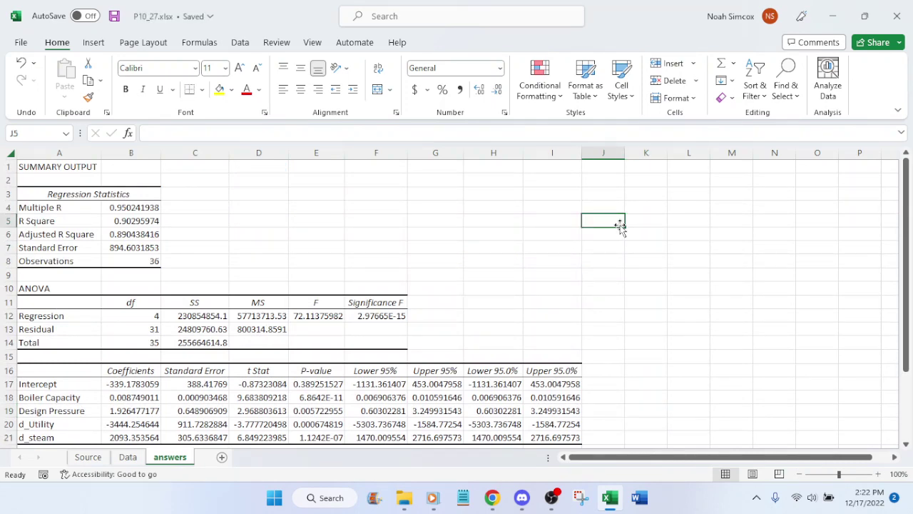
scroll(620, 225, "down", 6)
left_click(540, 284)
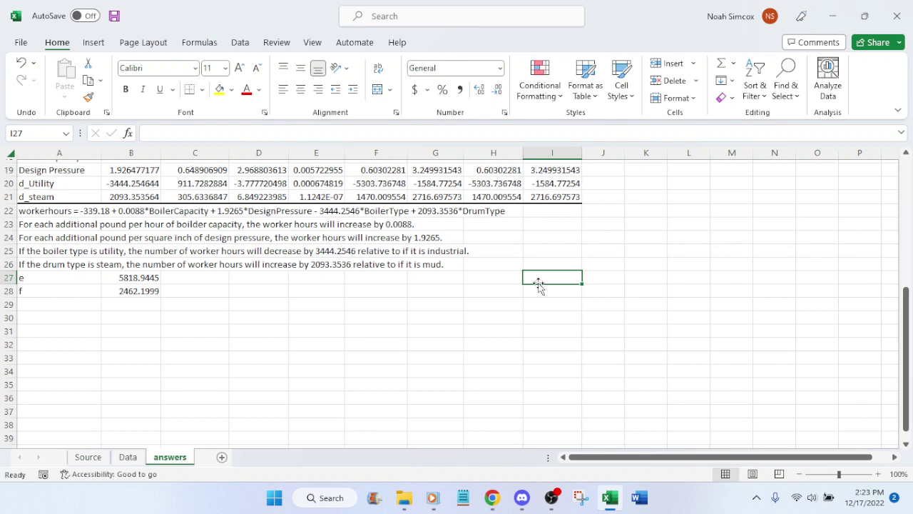
scroll(540, 284, "up", 6)
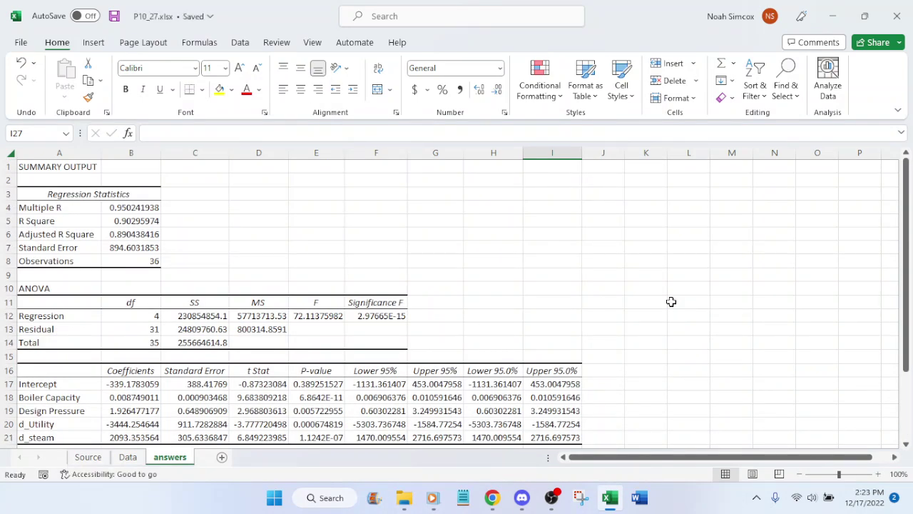
left_click(21, 42)
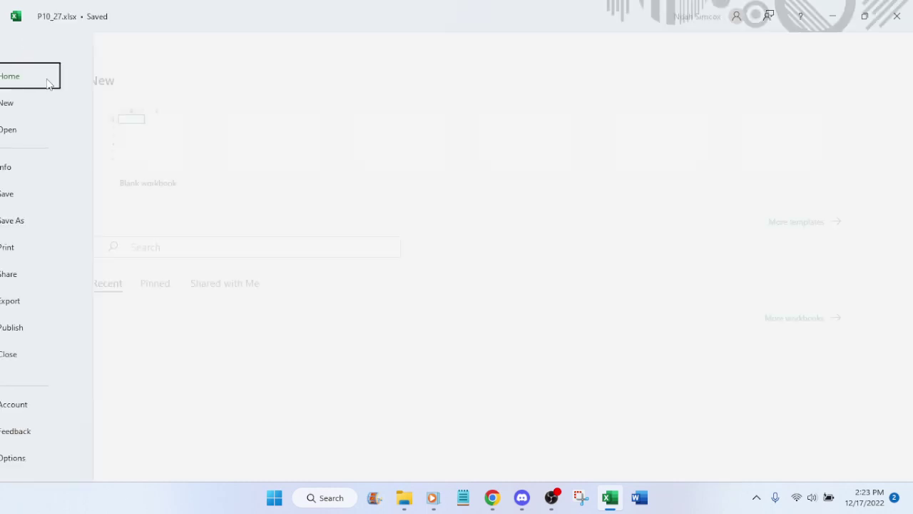
left_click(53, 357)
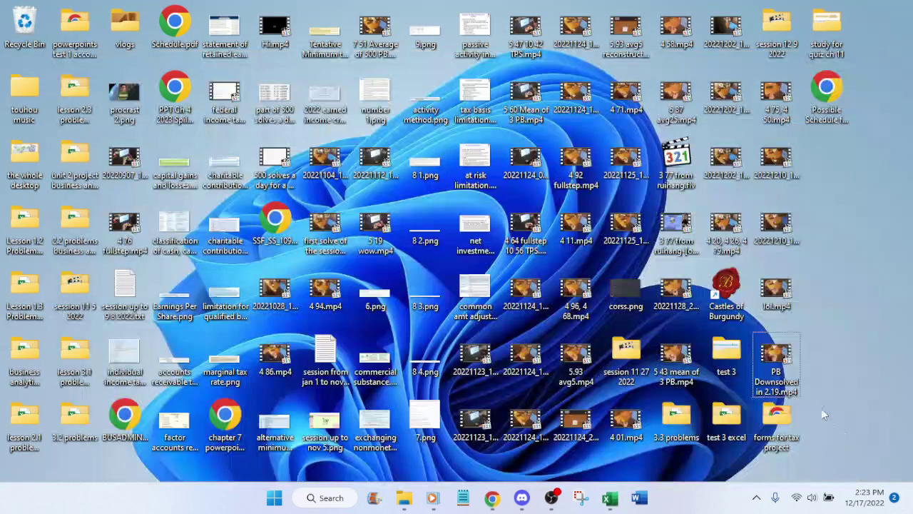
Step: Create a desktop folder named "4.1 problems" in Windows and place it directly below the Possible Schedule file
right_click(837, 216)
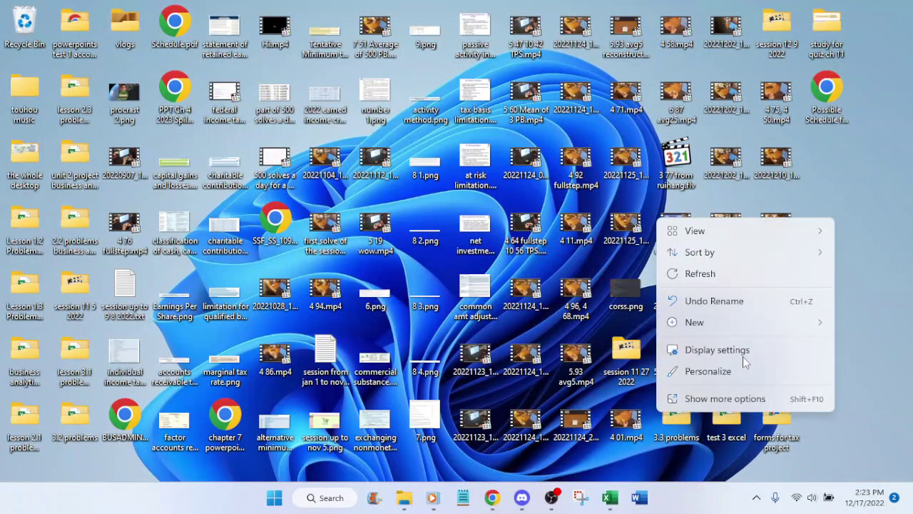
mouse_move(718, 325)
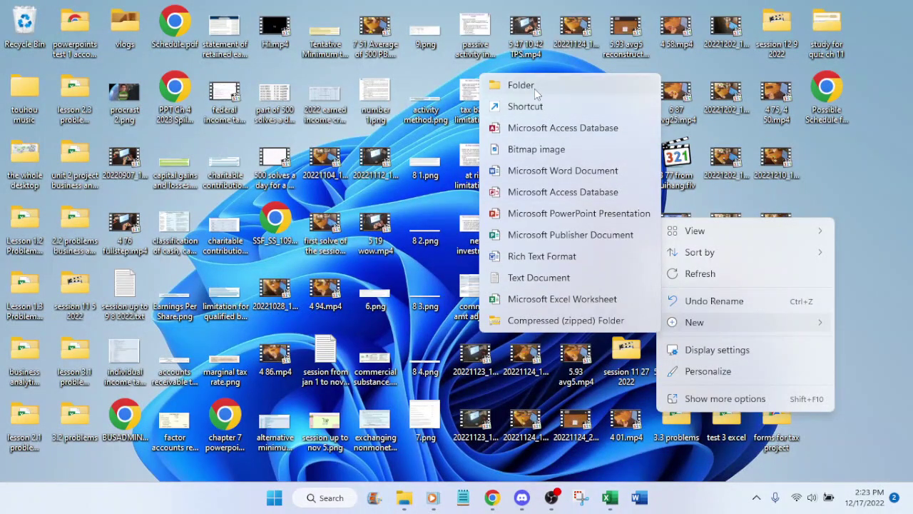
left_click(534, 88)
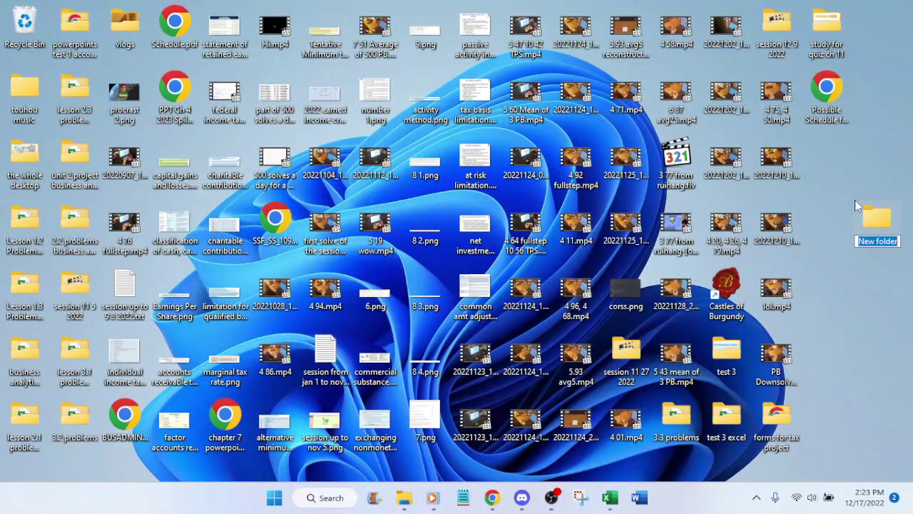
type("4.1 problems")
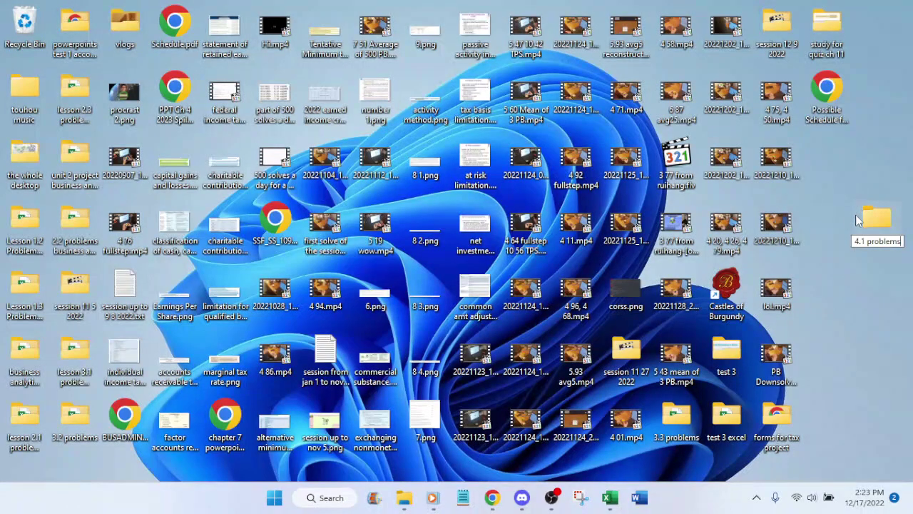
key("Return")
left_click_drag(876, 221, 844, 184)
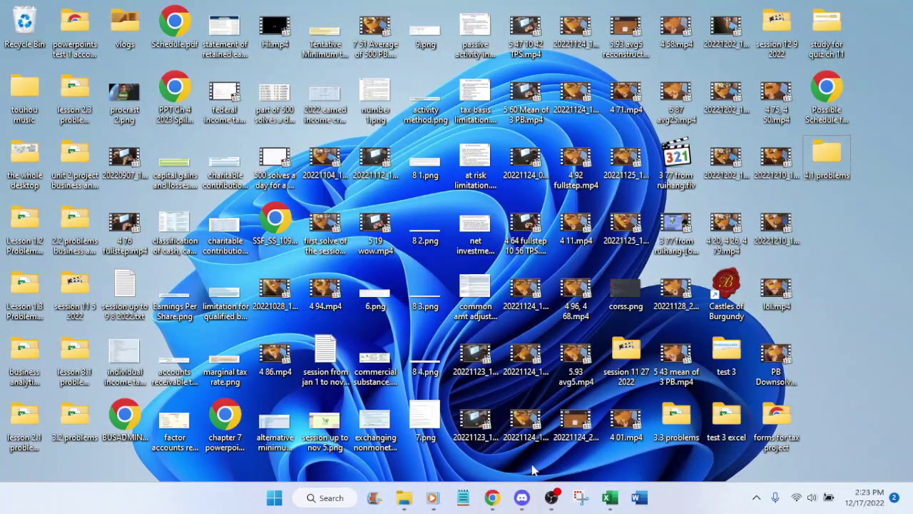